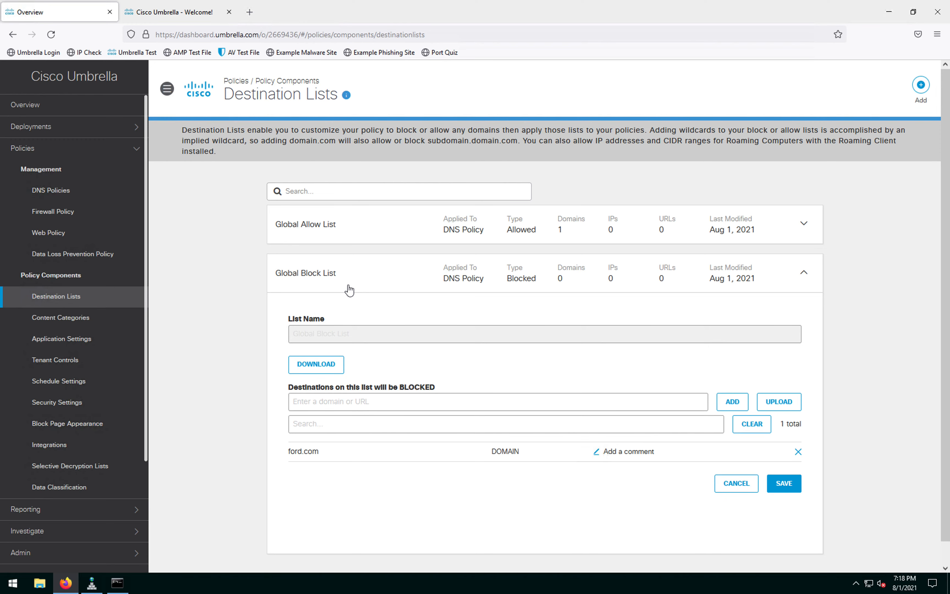
Step: Save the Global Block List with its one blocked domain
click(789, 487)
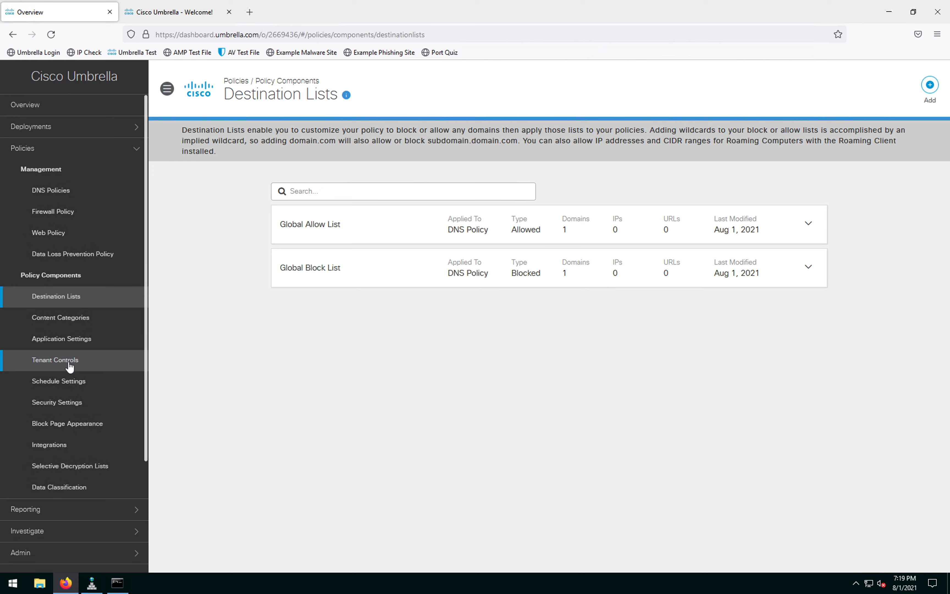
Step: Start adding a new policy from the DNS Policies page
click(50, 190)
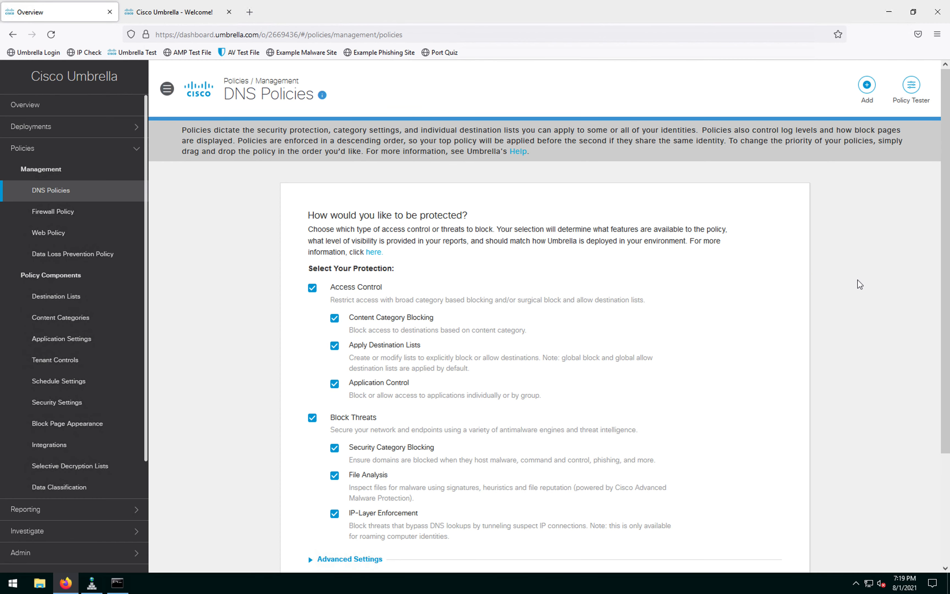
scroll(860, 288, down, 2)
scroll(860, 288, down, 2)
click(331, 423)
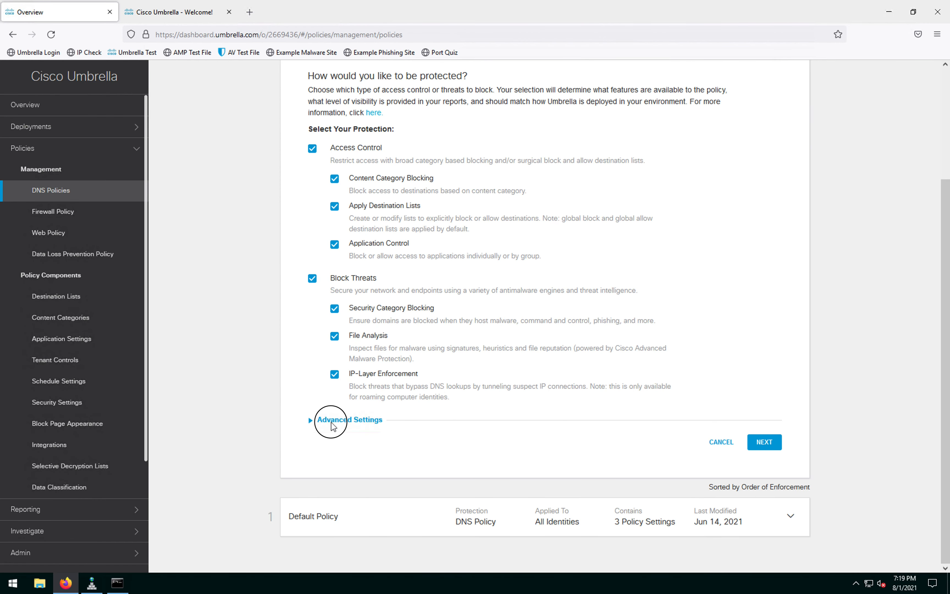
Step: Enable Enforce SafeSearch under Advanced Settings, keeping all protections, and continue to identities
click(311, 420)
scroll(396, 412, down, 8)
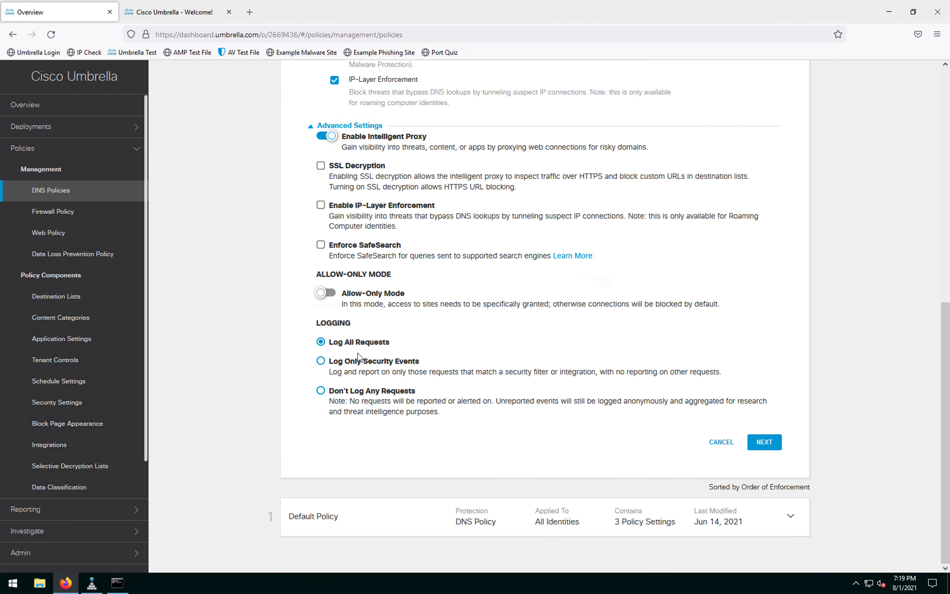
click(321, 245)
click(764, 442)
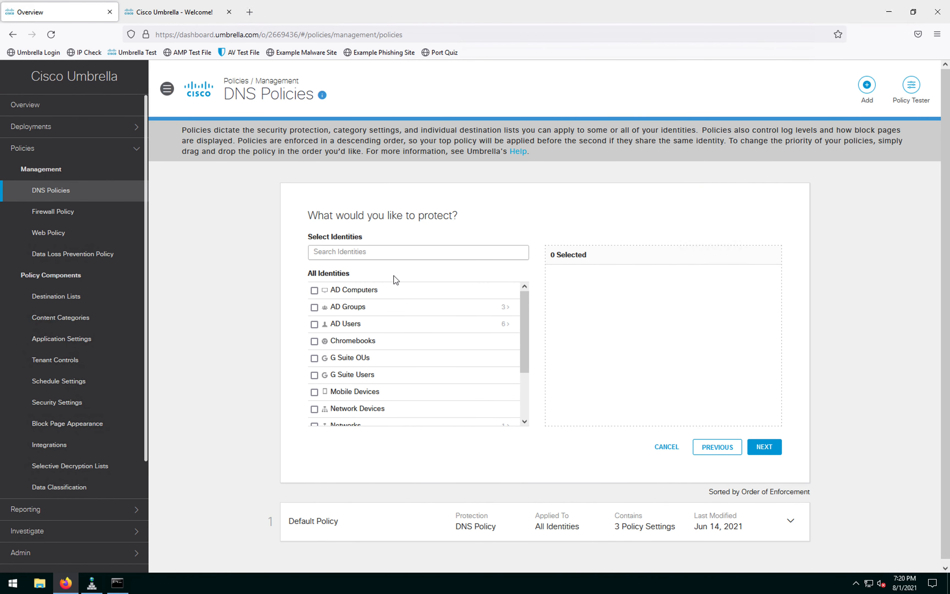
Step: Check the myLab network under Networks identities and continue to Security Settings
mouse_move(520, 316)
mouse_down()
mouse_move(526, 431)
mouse_move(524, 301)
mouse_up()
click(238, 338)
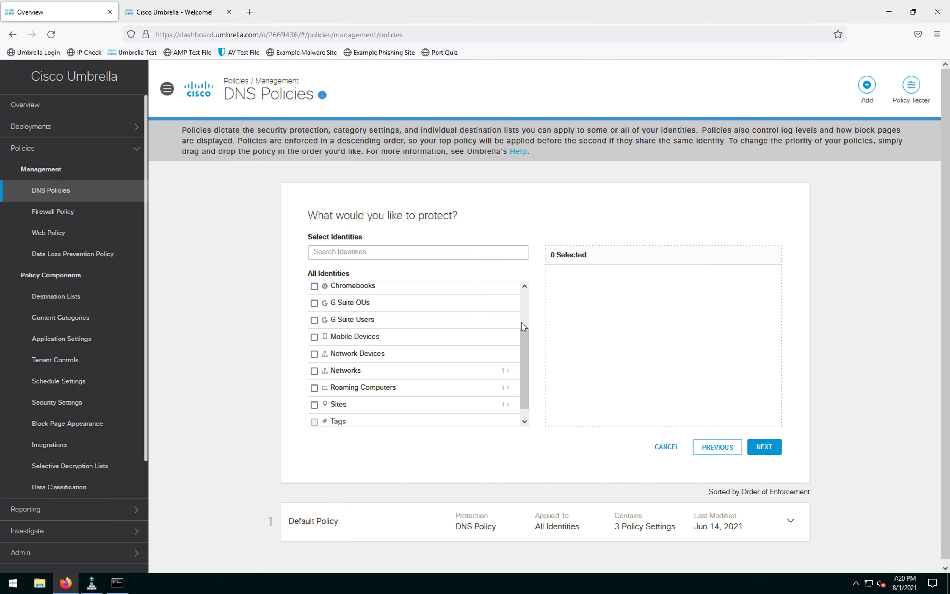
drag(524, 364, 526, 420)
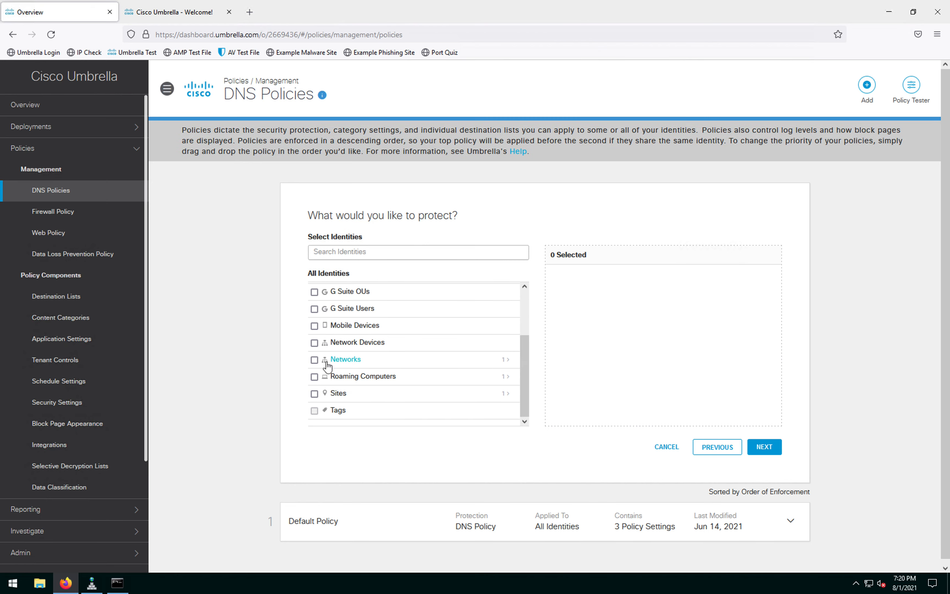
click(505, 360)
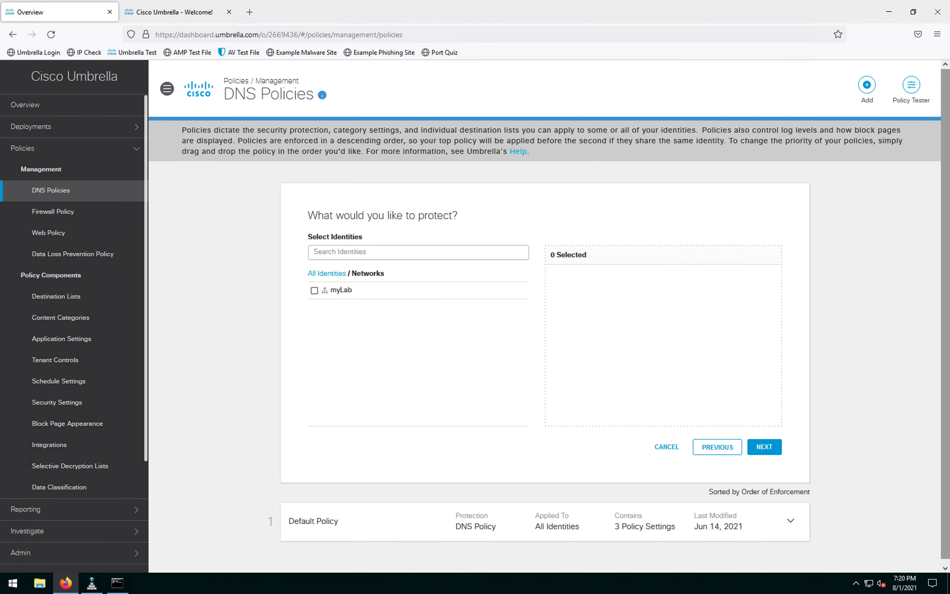
click(314, 291)
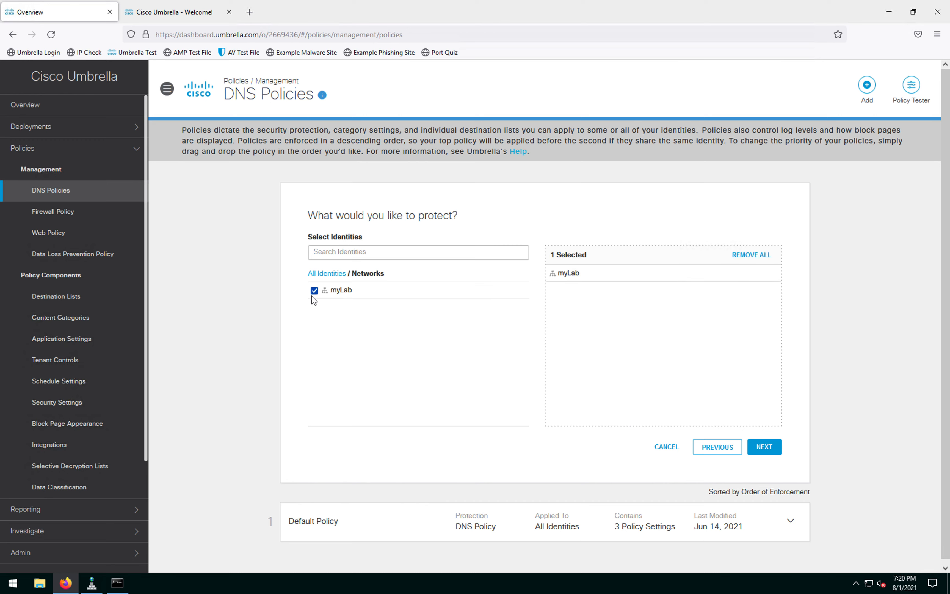
click(771, 448)
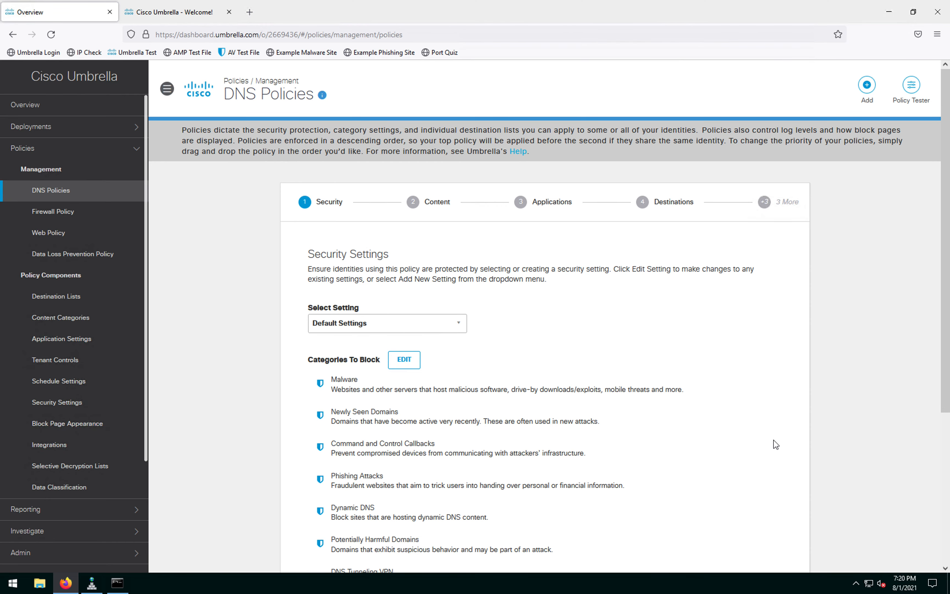
scroll(570, 349, down, 5)
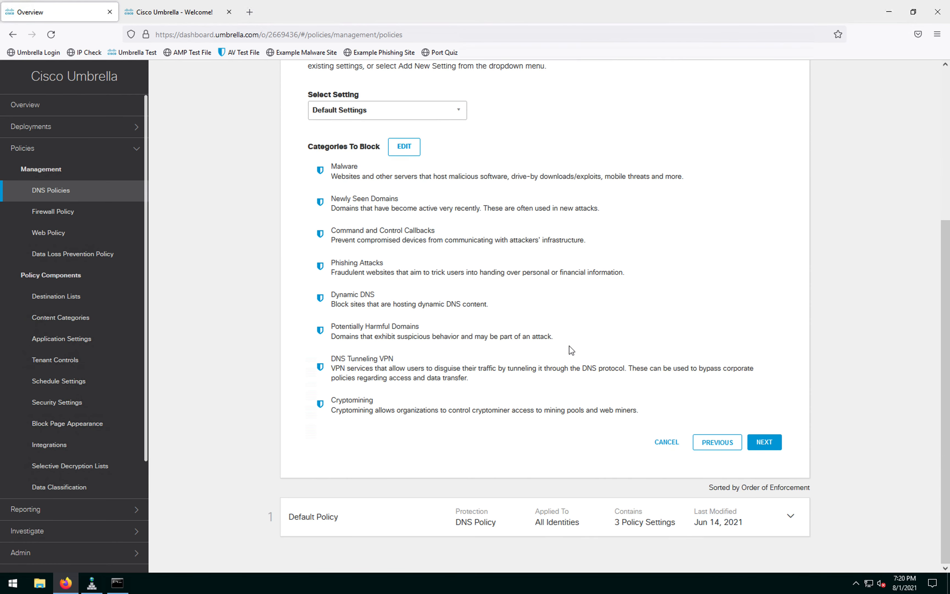
scroll(381, 414, up, 1)
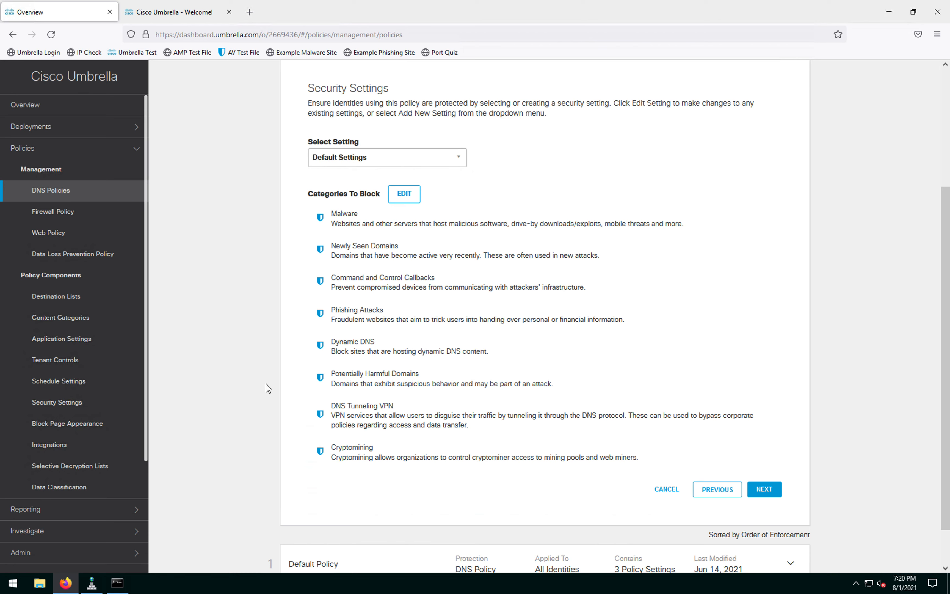
click(404, 195)
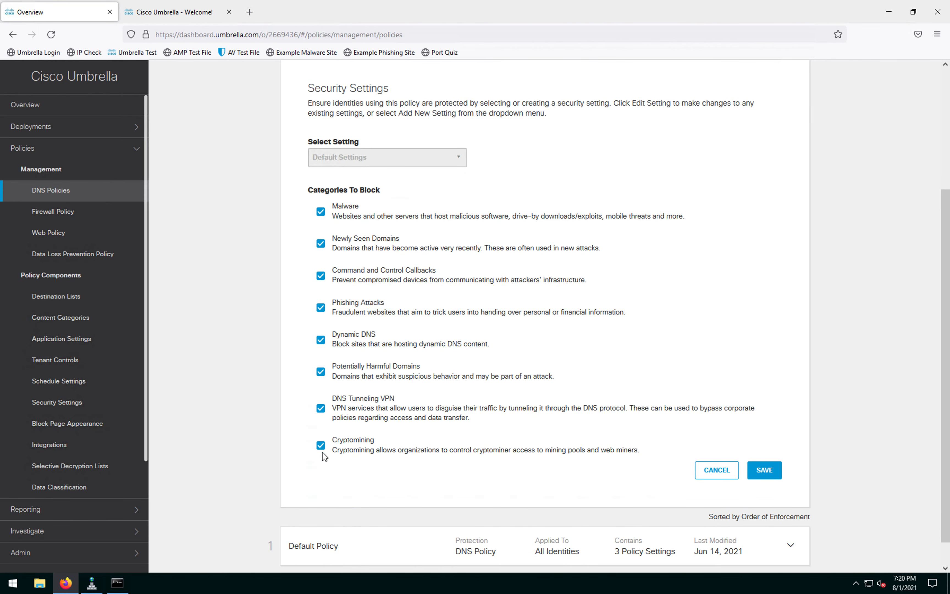
scroll(506, 393, up, 5)
scroll(525, 394, down, 6)
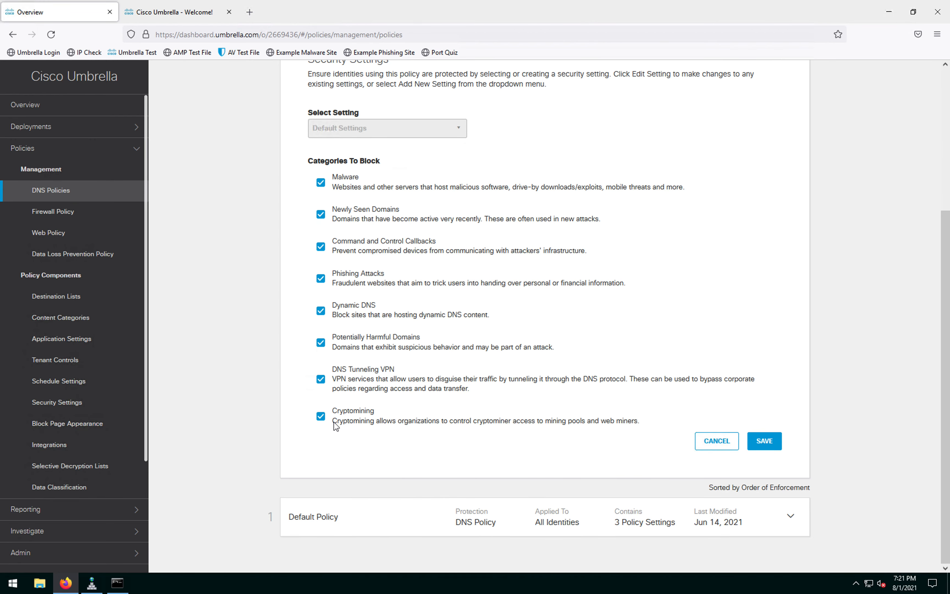
click(764, 441)
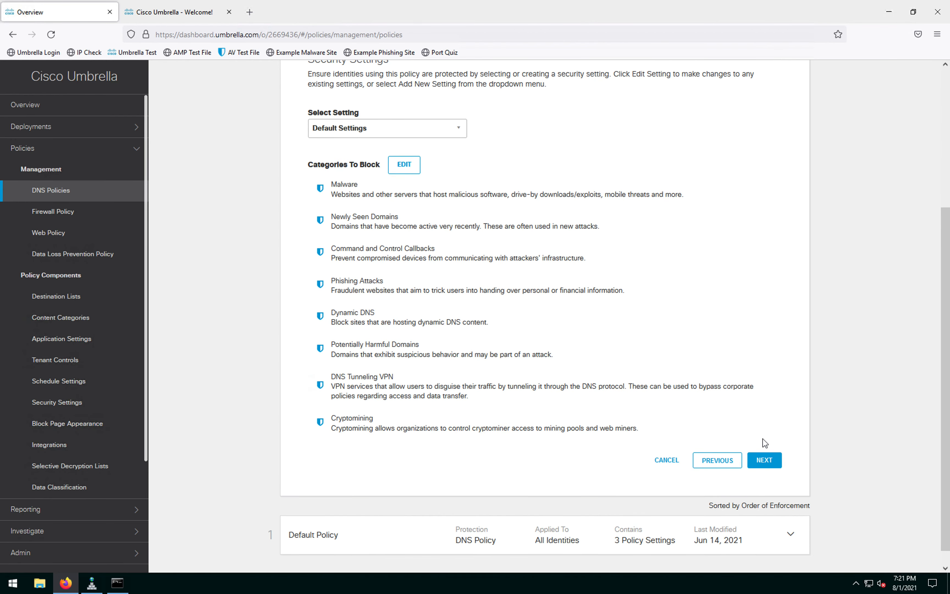
scroll(620, 400, up, 5)
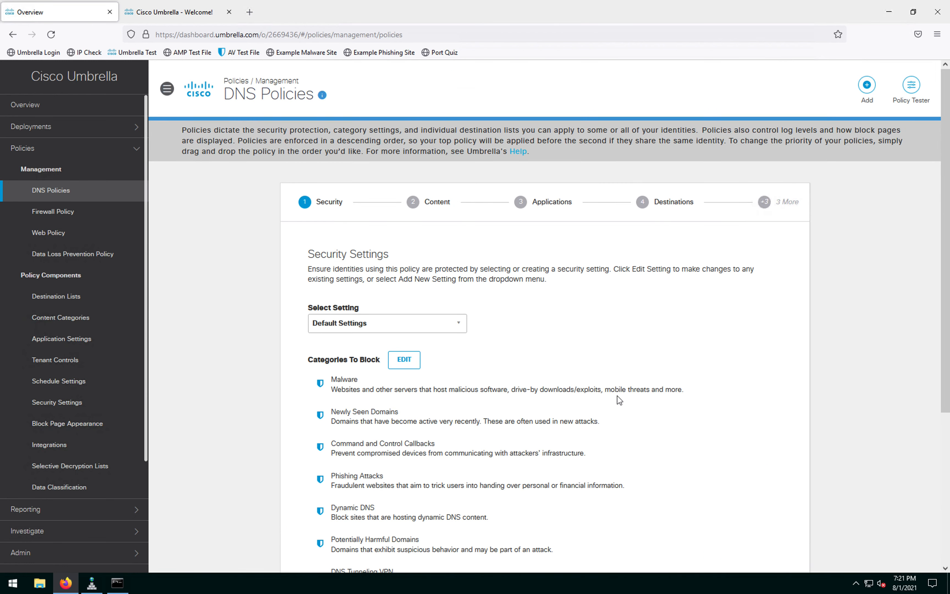
scroll(620, 401, down, 5)
Step: Accept the default security settings and review the content filtering levels
click(765, 444)
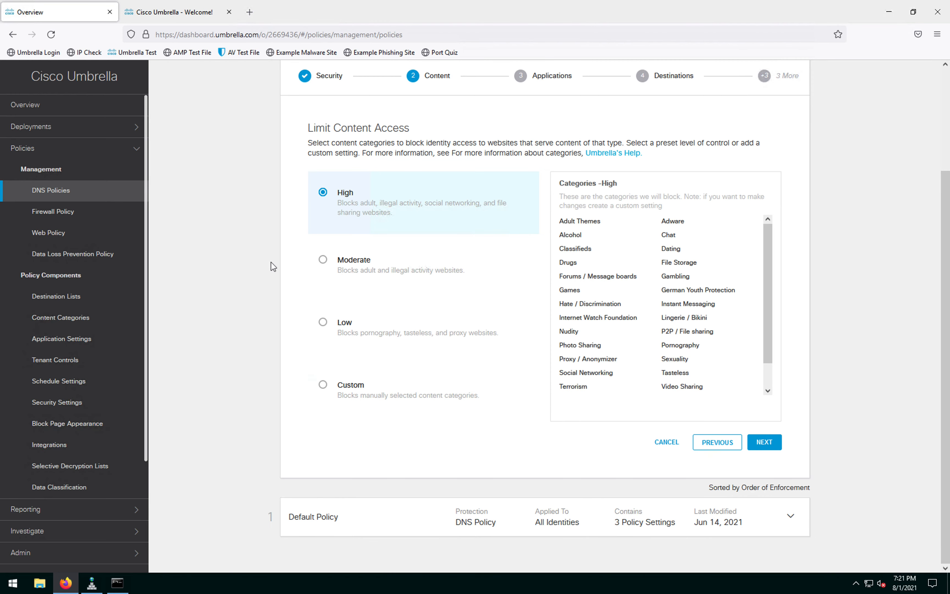
scroll(270, 262, up, 3)
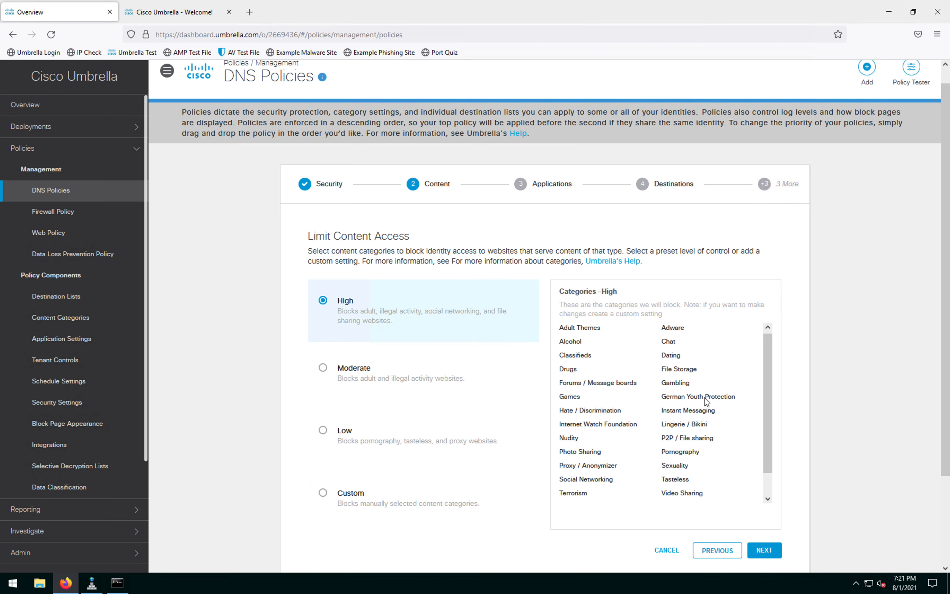
scroll(706, 403, down, 1)
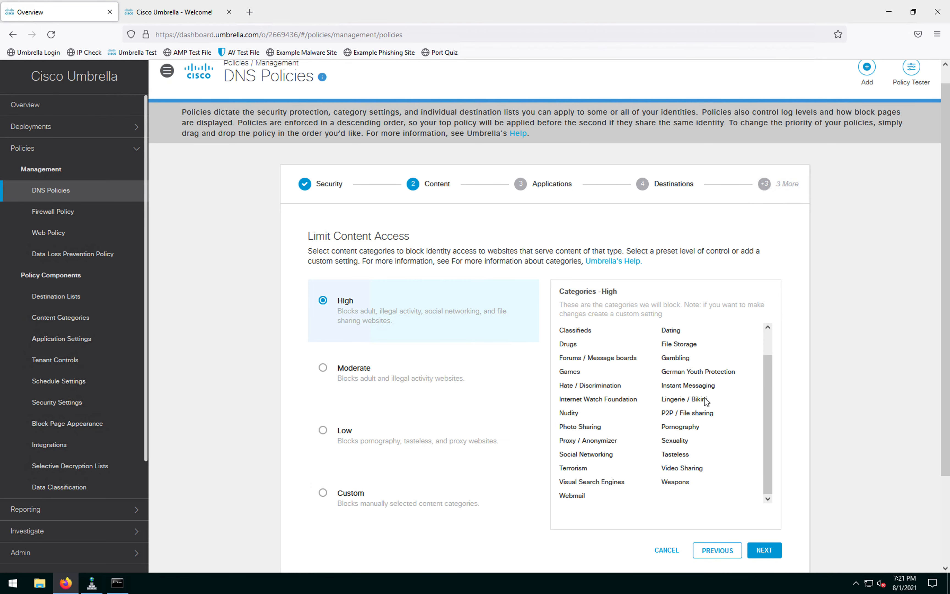
Step: After comparing High and Moderate, select the Moderate content filtering level and continue
click(323, 369)
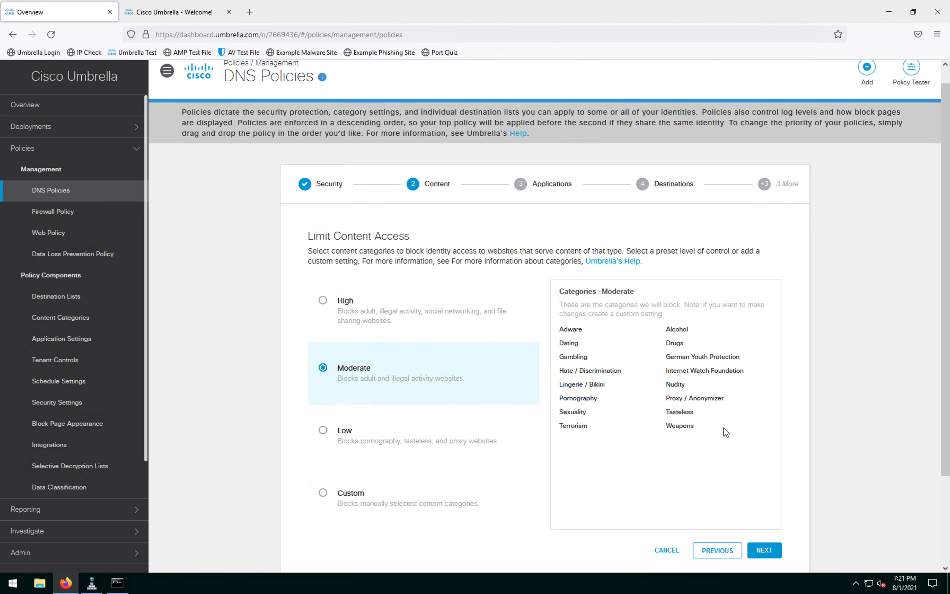
click(324, 303)
scroll(648, 358, down, 1)
scroll(650, 359, down, 1)
scroll(664, 406, up, 3)
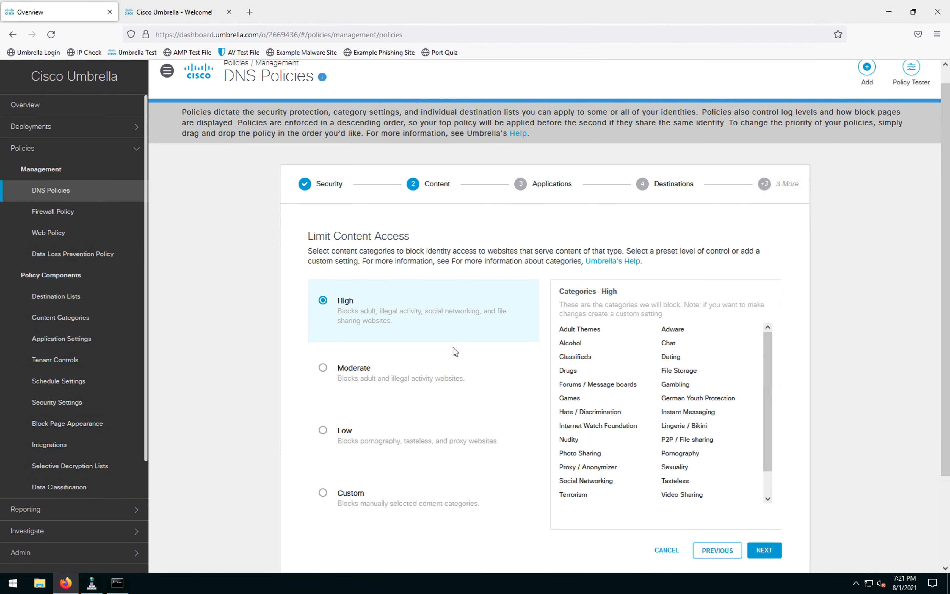
click(323, 368)
scroll(778, 354, down, 3)
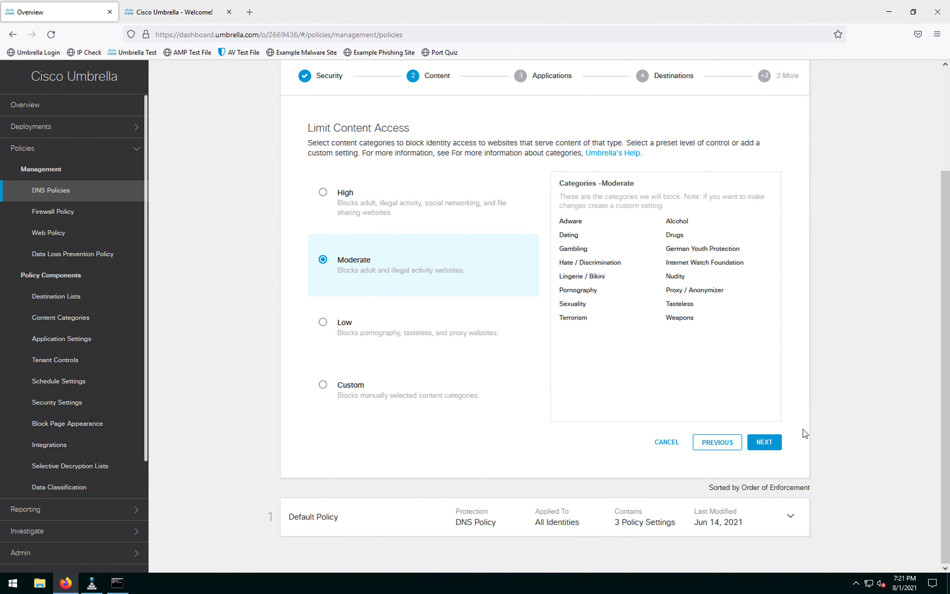
click(772, 443)
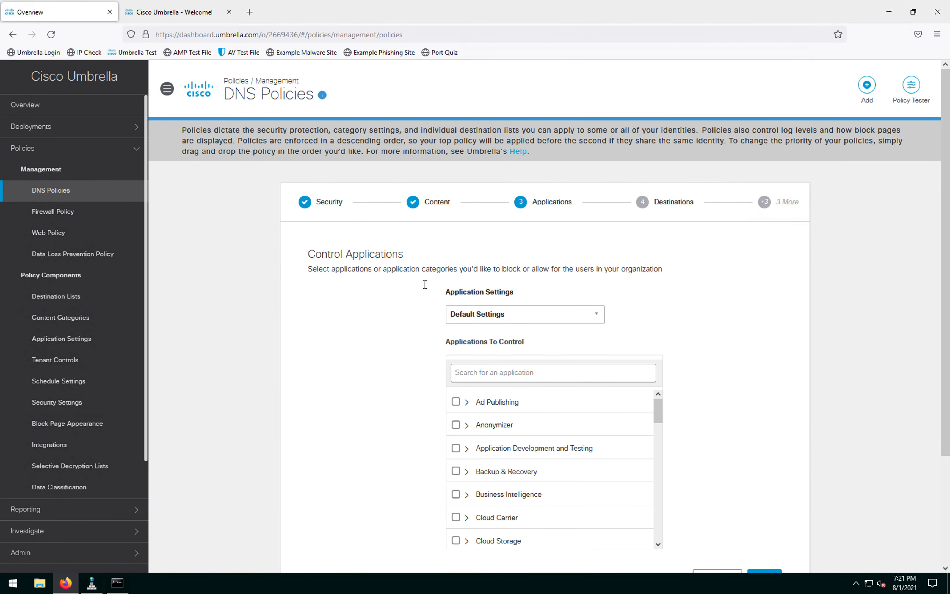
Step: Review Applications To Control, including the Shopping apps, and keep the defaults
scroll(456, 339, down, 3)
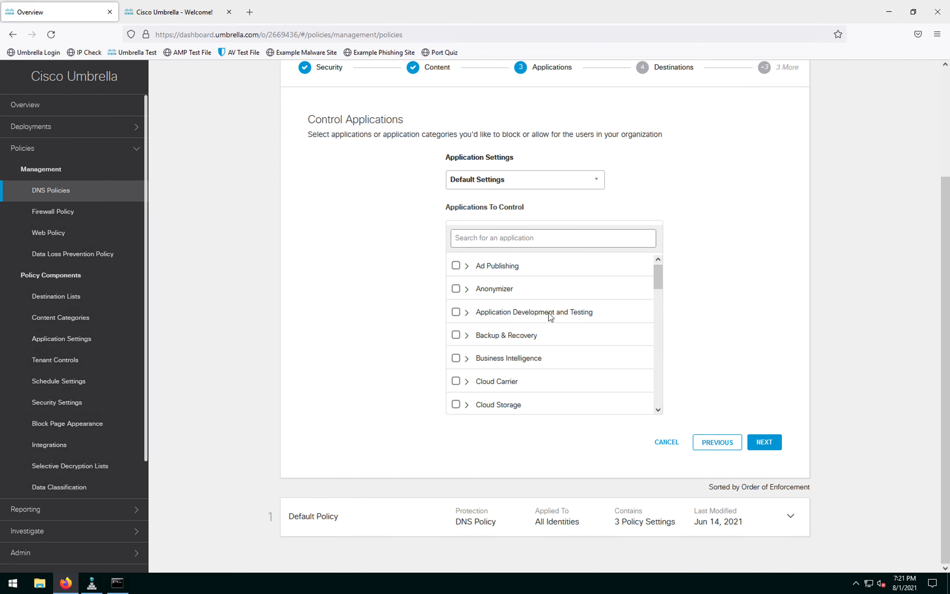
scroll(548, 312, down, 8)
scroll(549, 312, down, 3)
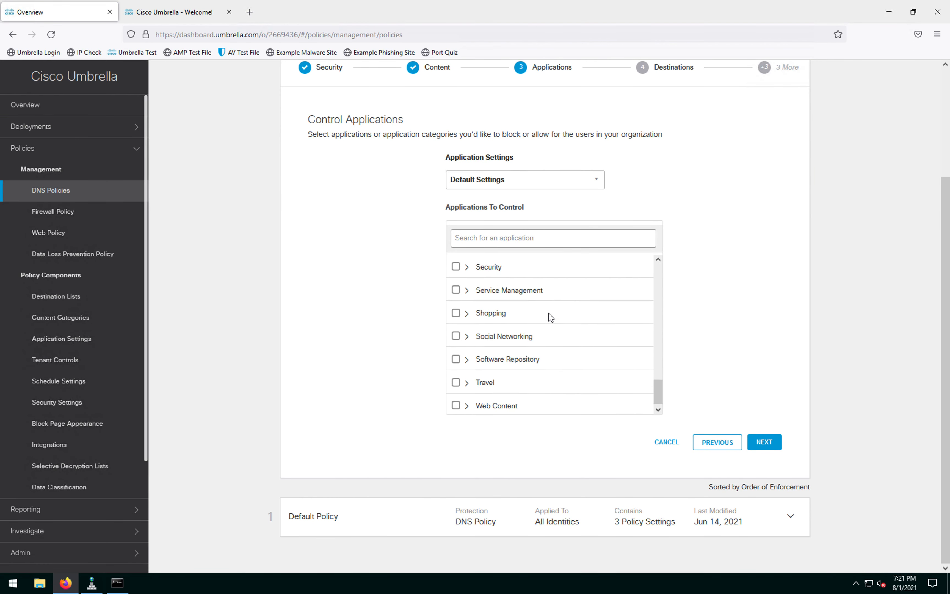
click(466, 311)
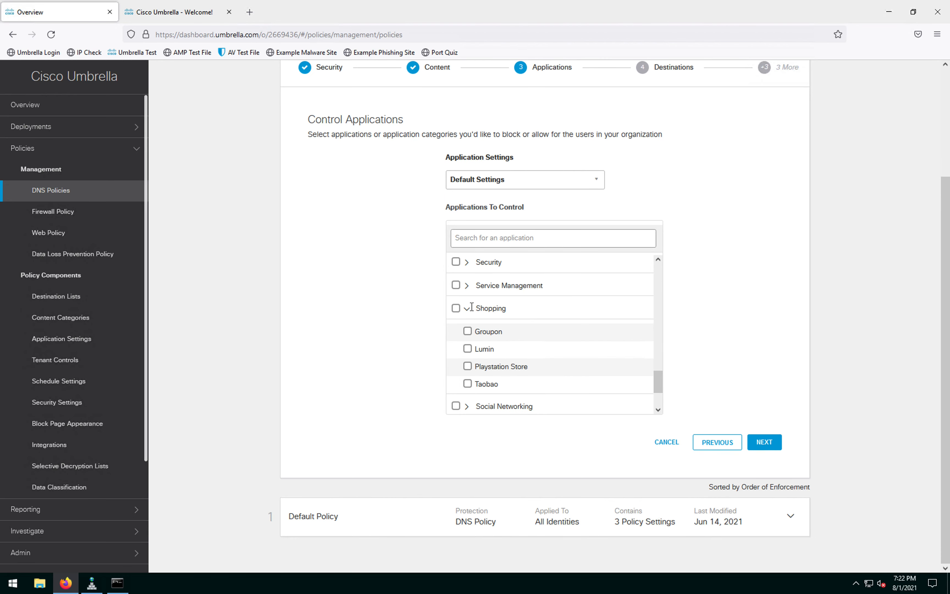
scroll(433, 340, up, 3)
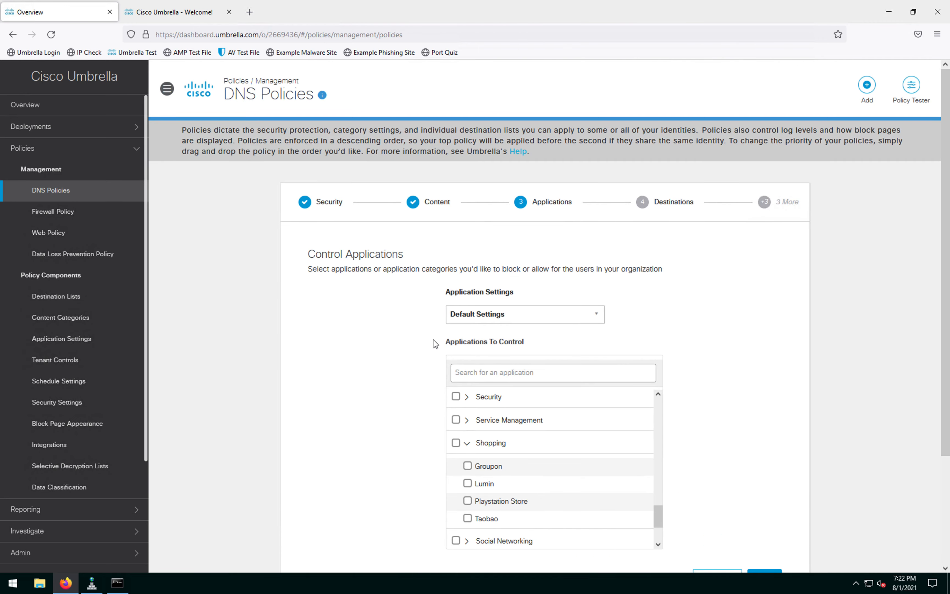
scroll(432, 339, down, 3)
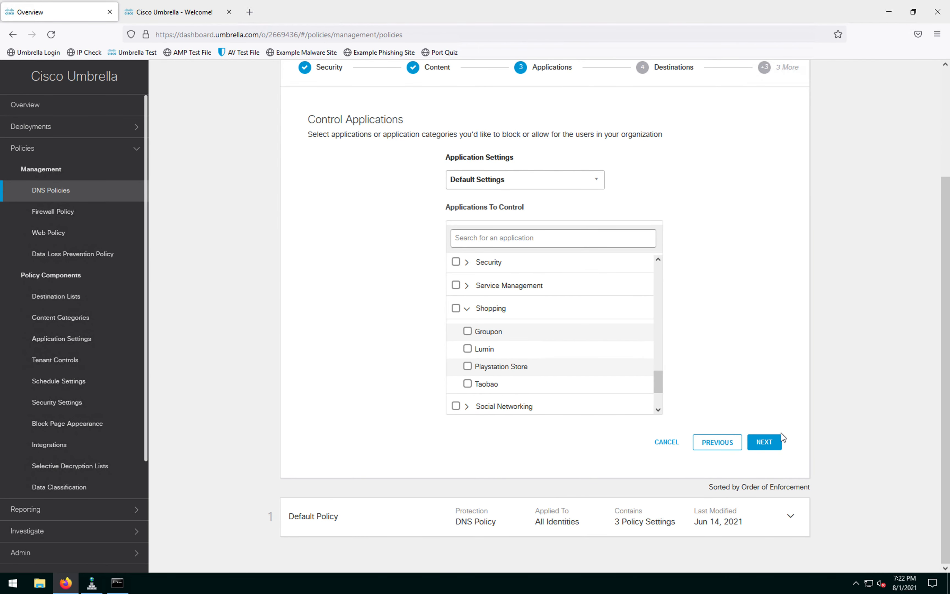
click(771, 442)
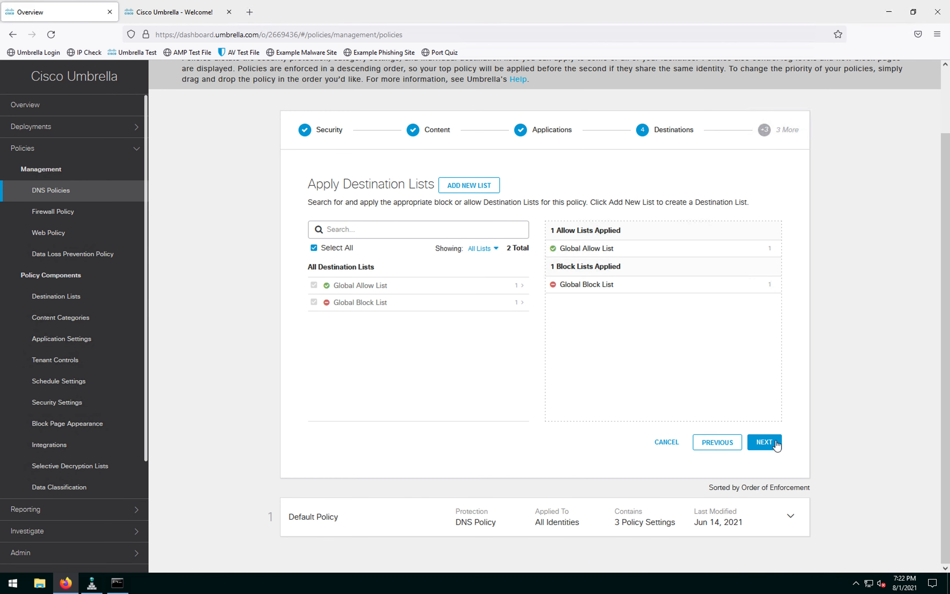
Step: Keep the Global Allow and Block Lists and file inspection, reaching Block Pages
click(765, 443)
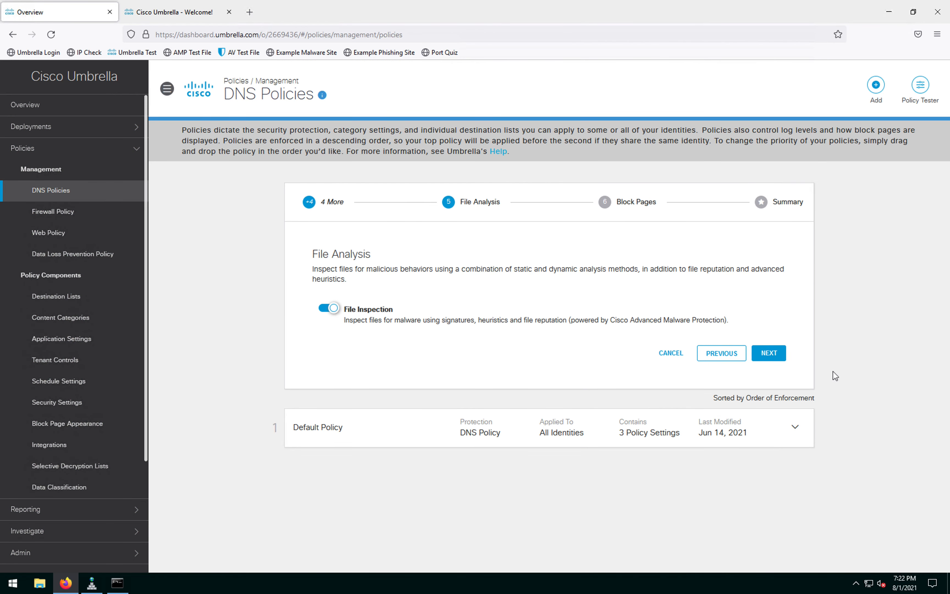
click(769, 354)
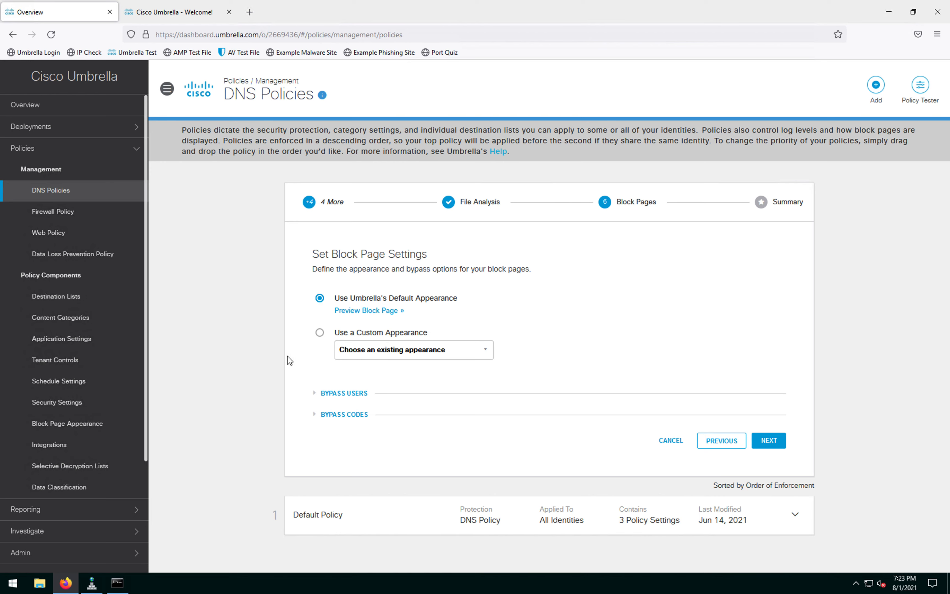
Step: Select Use a Custom Appearance and choose CREATE NEW APPEARANCE from the appearance list
click(316, 334)
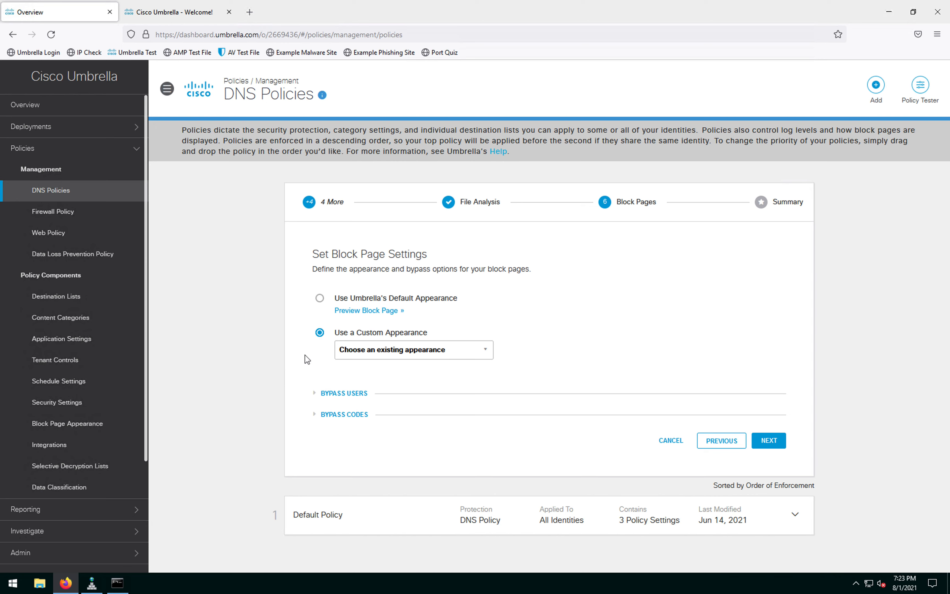
click(487, 352)
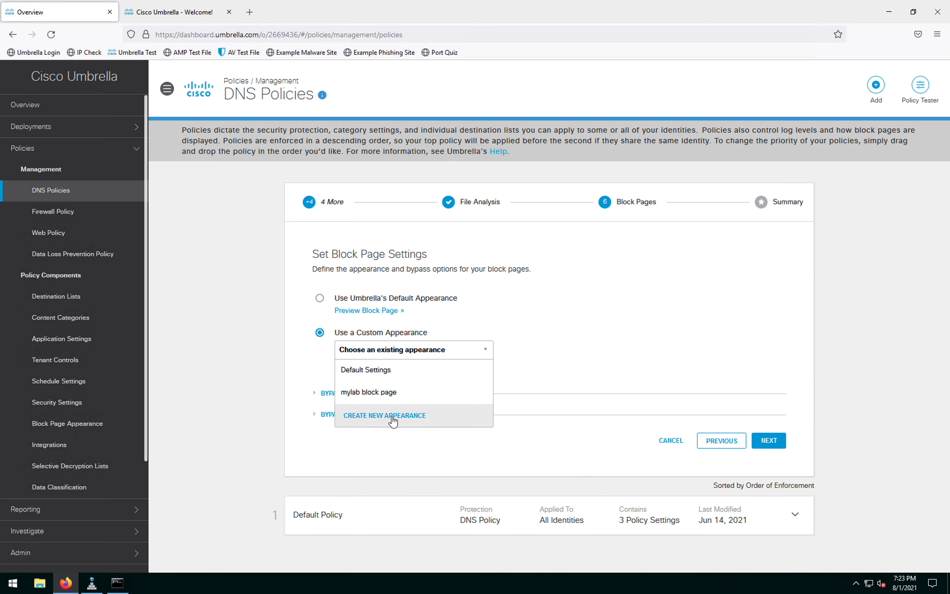
click(553, 337)
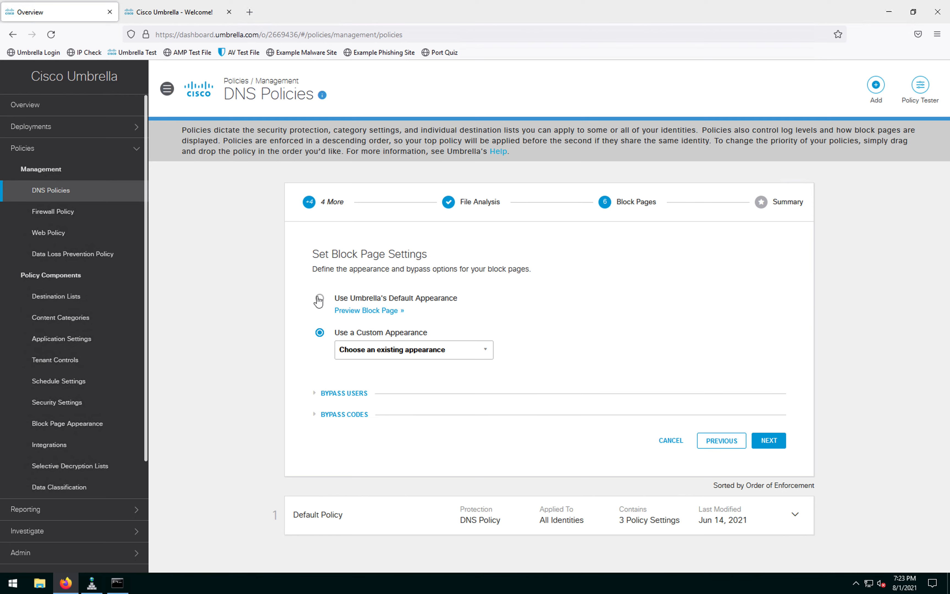
click(453, 351)
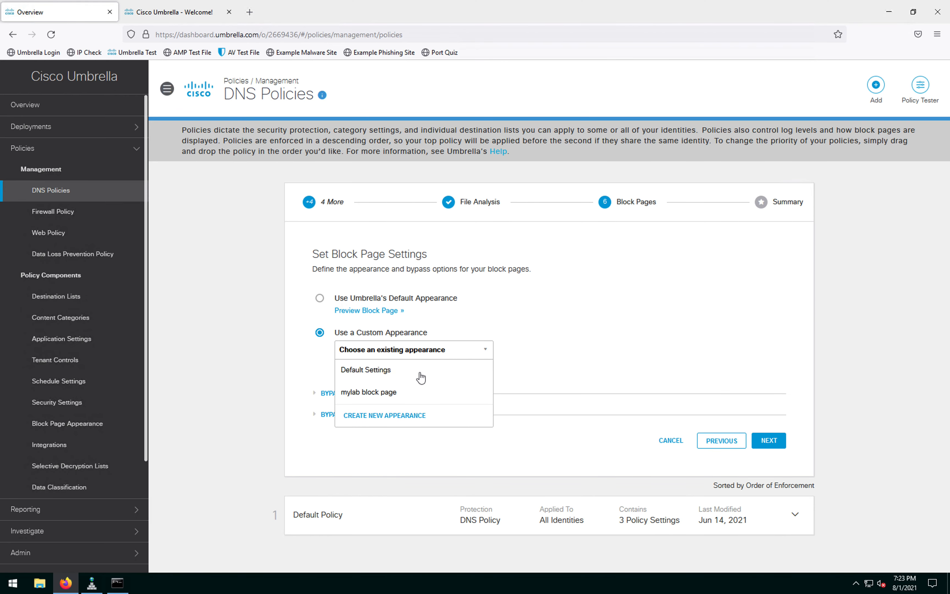
click(401, 416)
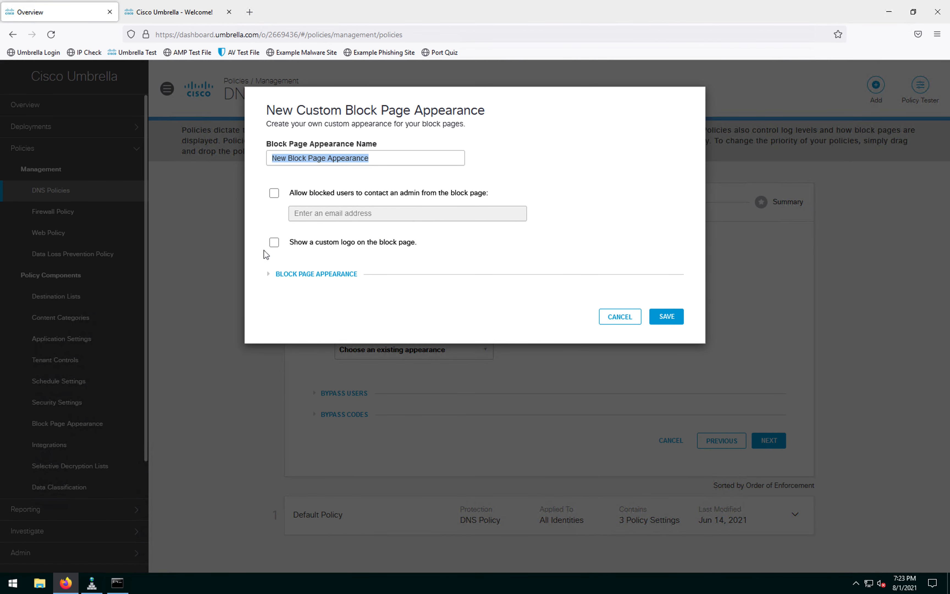
Step: Try the Differently and redirect-URL options, then cancel and revert to Umbrella's Default Appearance
click(290, 277)
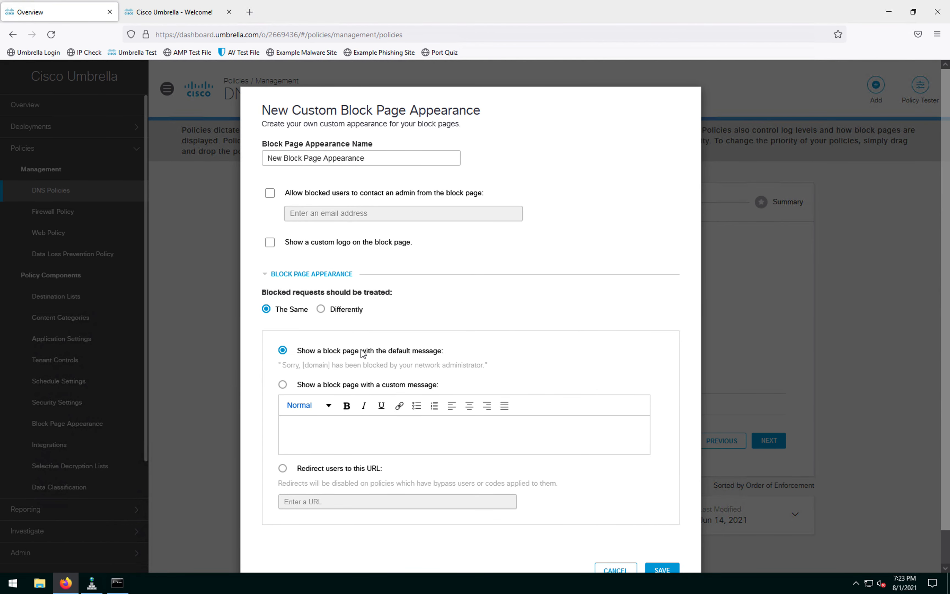
click(321, 310)
scroll(438, 295, down, 2)
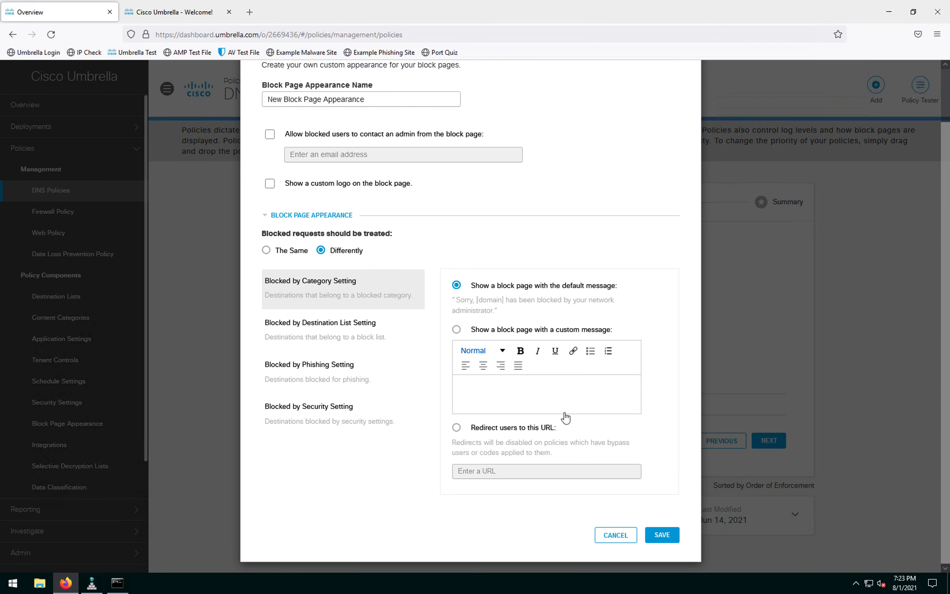
click(457, 429)
click(519, 470)
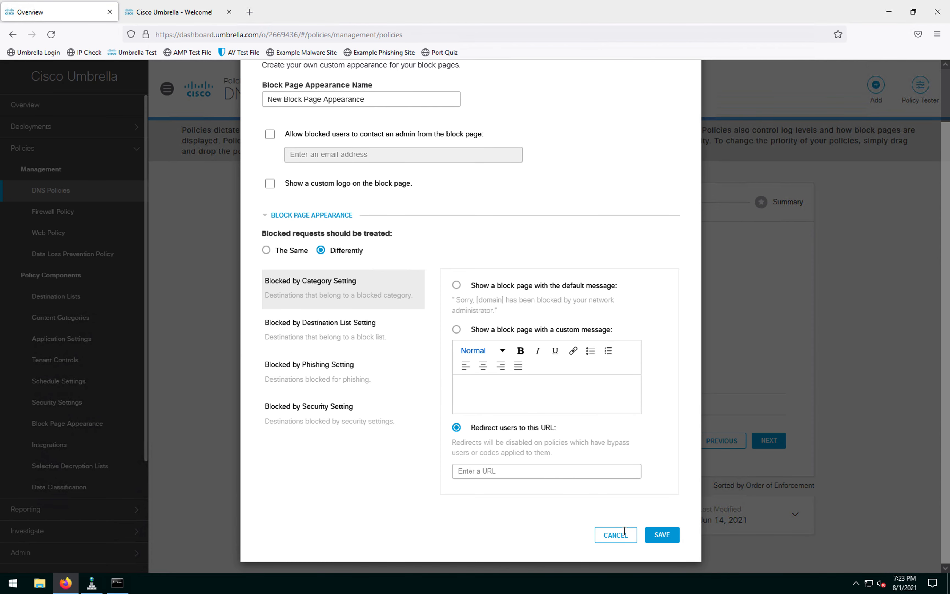
click(616, 535)
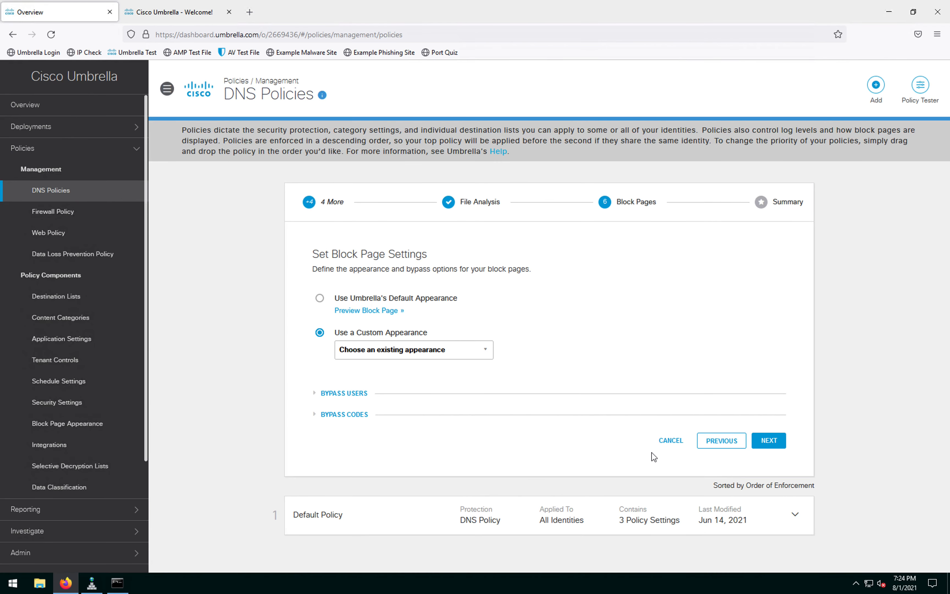
click(319, 298)
Step: On the Summary step, rename the policy to 'myLab DNS policy' and save it
click(770, 441)
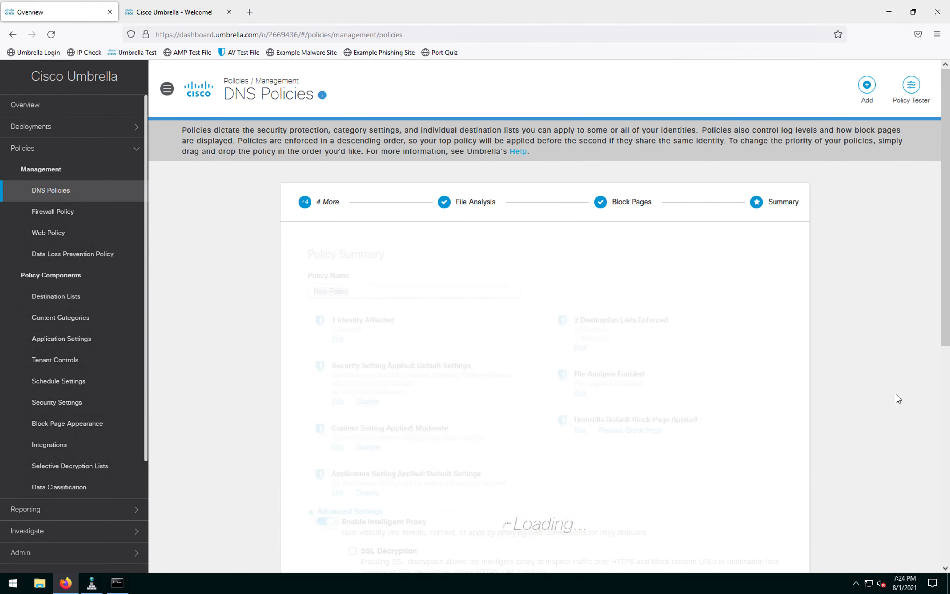
click(355, 288)
click(355, 293)
drag(355, 293, 308, 283)
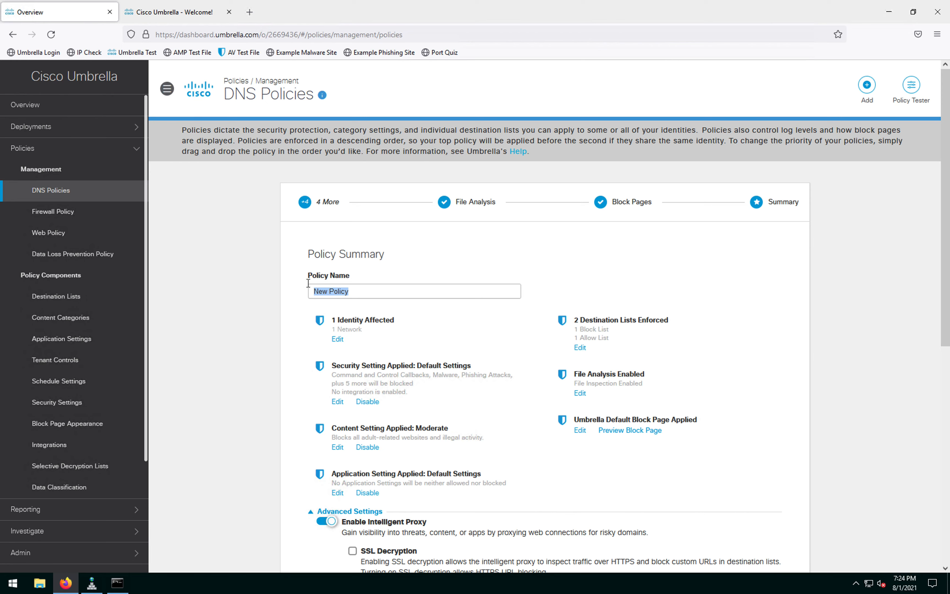
text(myLab DNS policy)
scroll(718, 320, down, 10)
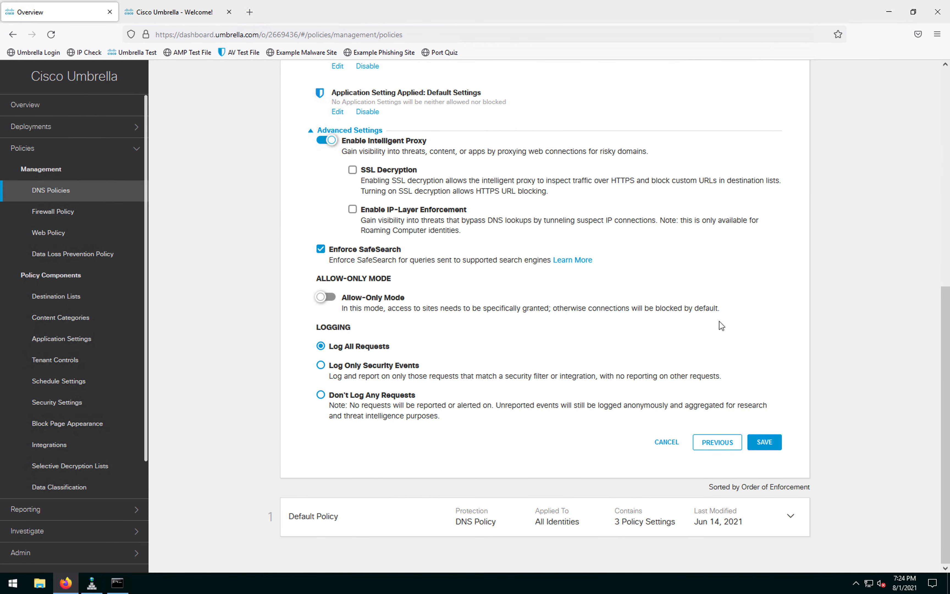
click(765, 443)
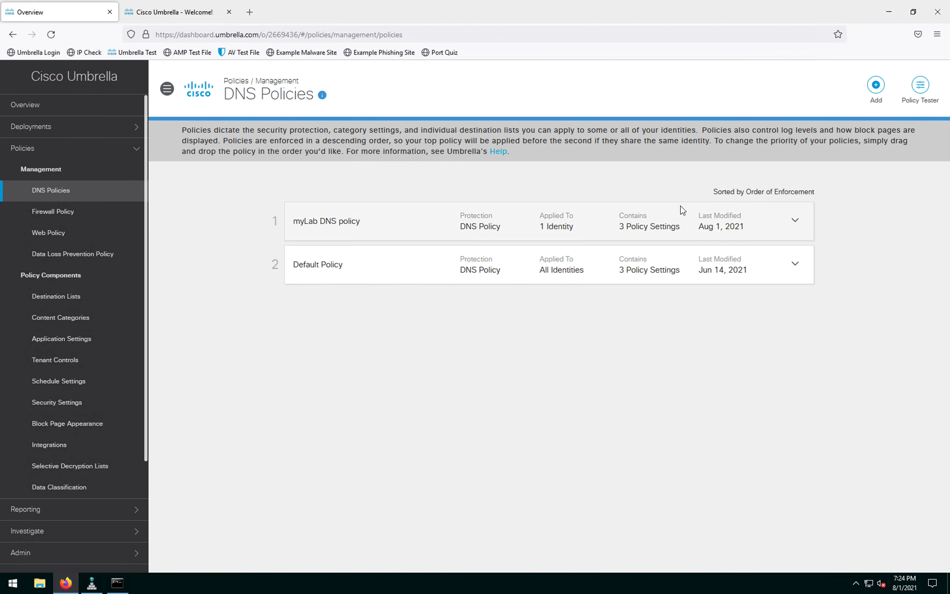
click(928, 99)
Step: In Policy Tester, choose identity myLab and run a test for cisco.com
click(339, 301)
text(m)
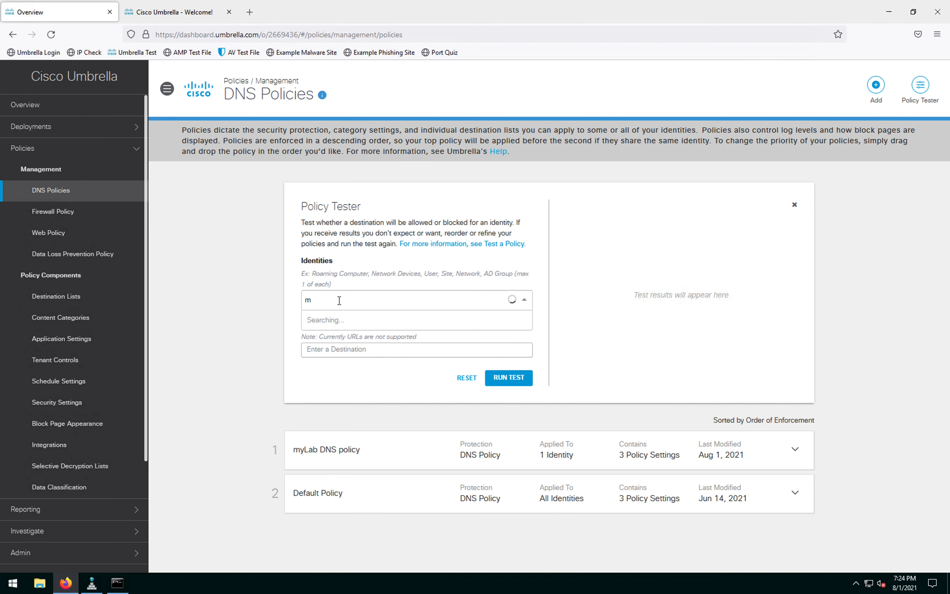
text(y)
click(346, 321)
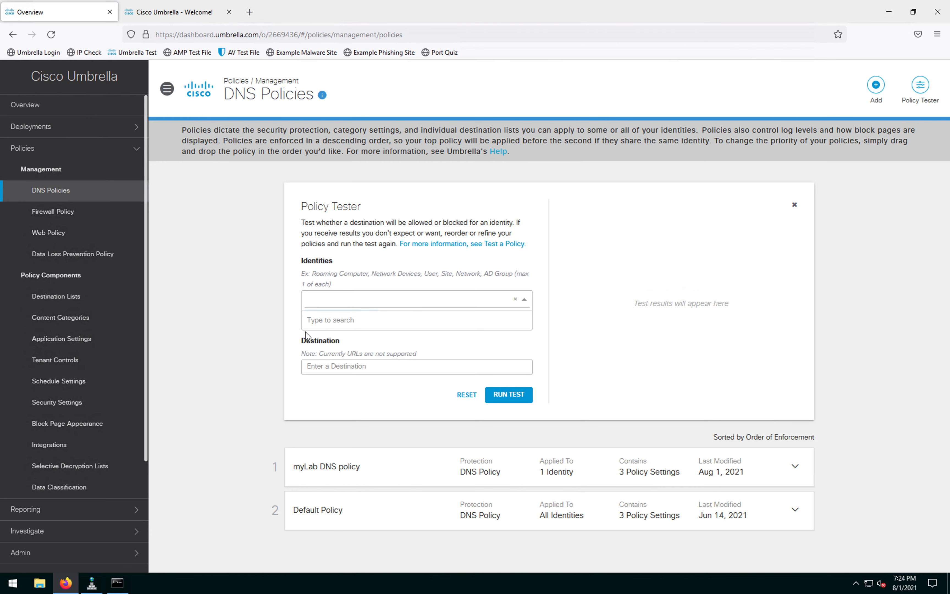
click(254, 333)
click(375, 368)
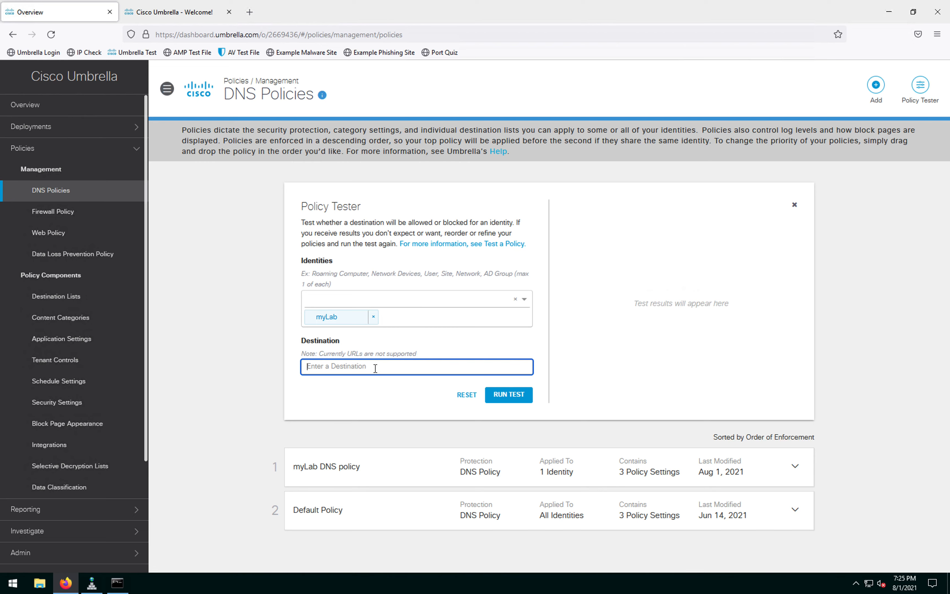
text(cisco.com)
click(504, 389)
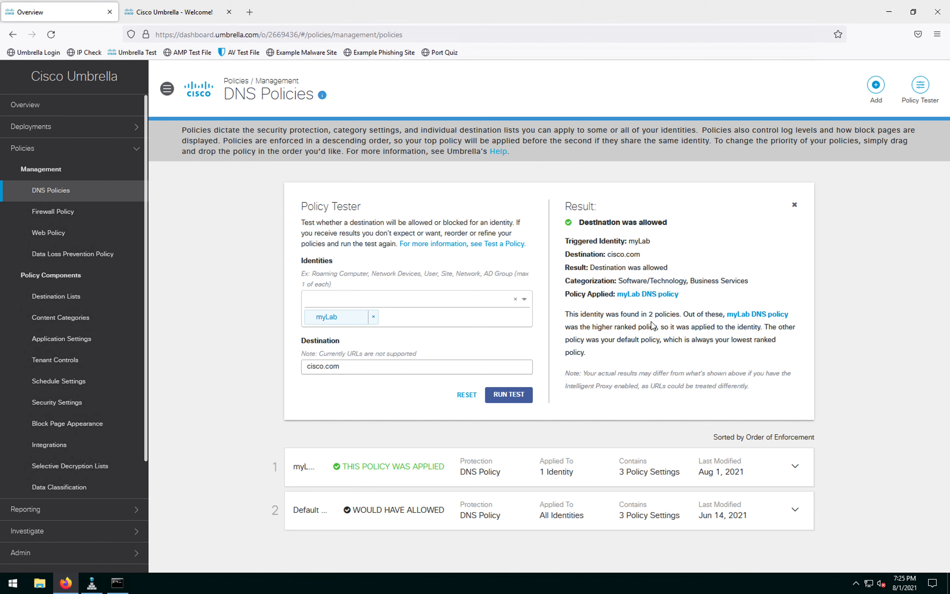
Step: Replace the destination with 888.com and run the test for myLab
drag(345, 366, 294, 371)
click(256, 375)
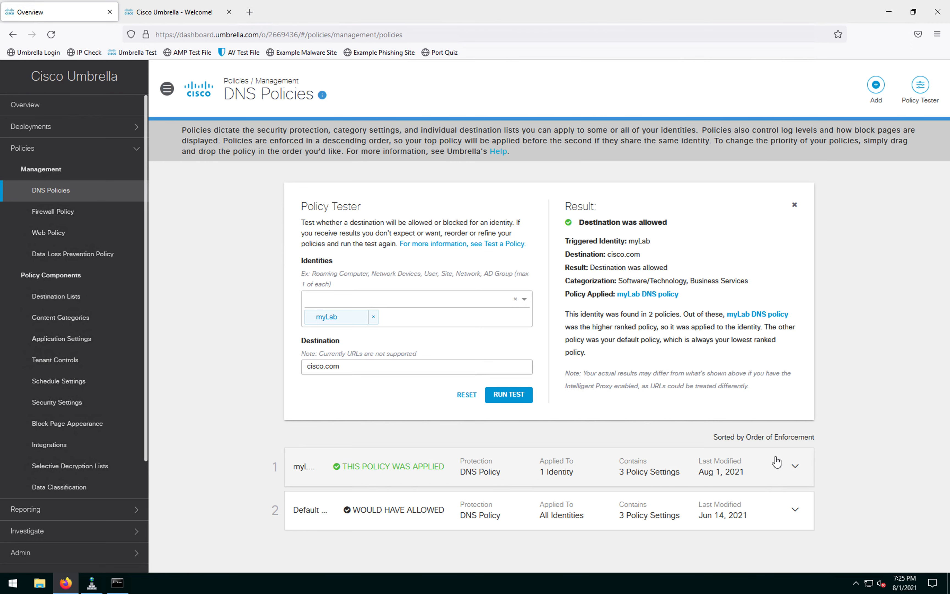
drag(623, 241, 690, 264)
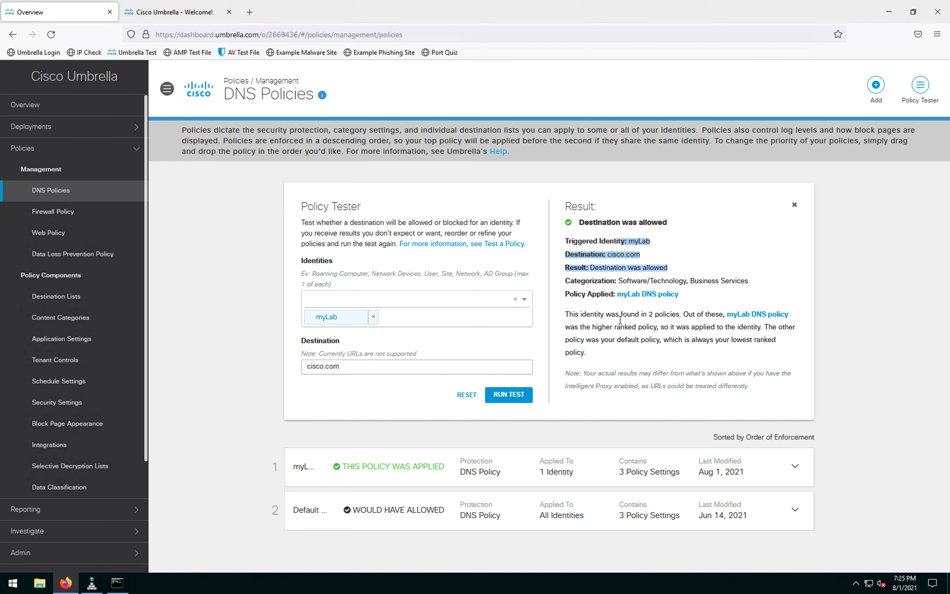
click(693, 372)
drag(346, 368, 286, 365)
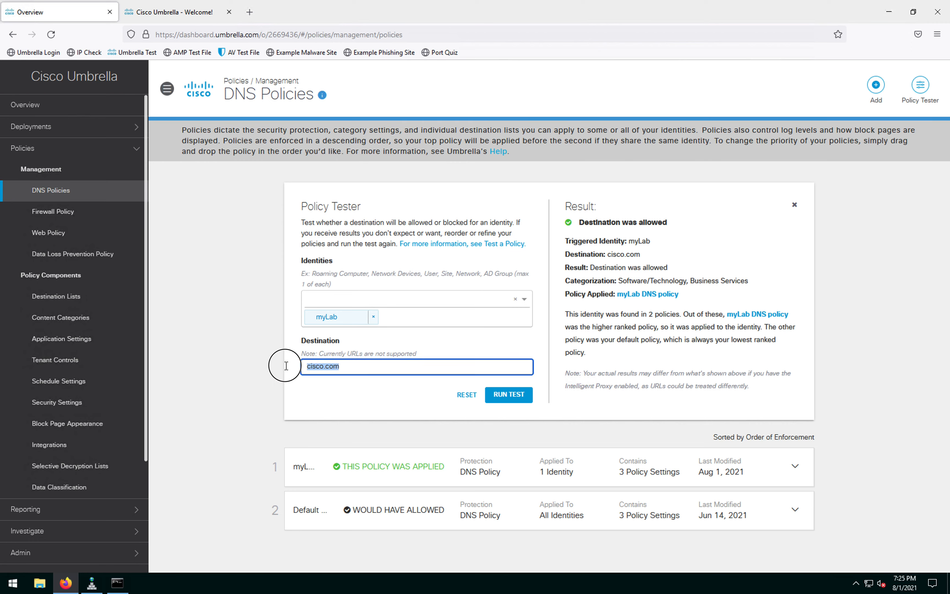
text(88)
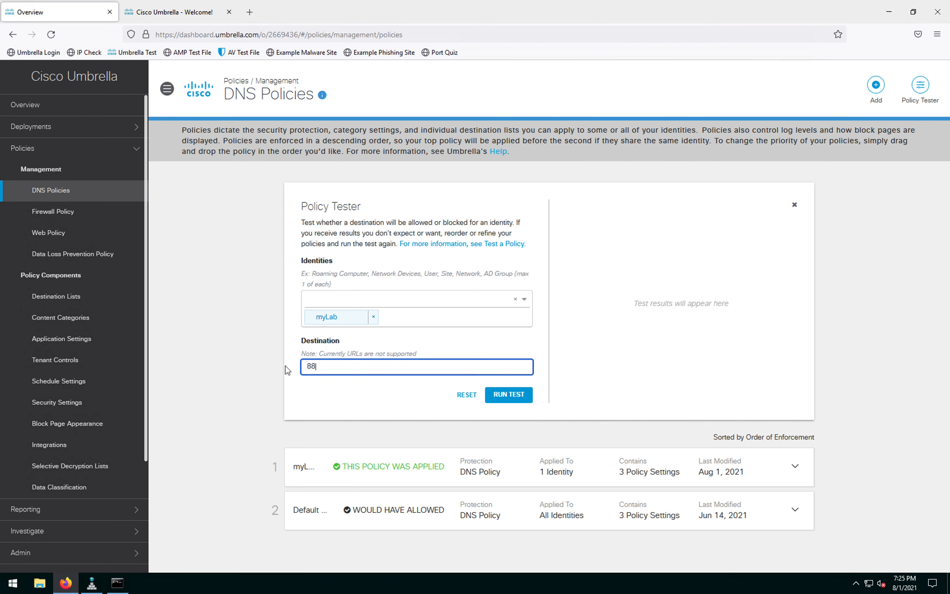
text(8.com)
click(509, 394)
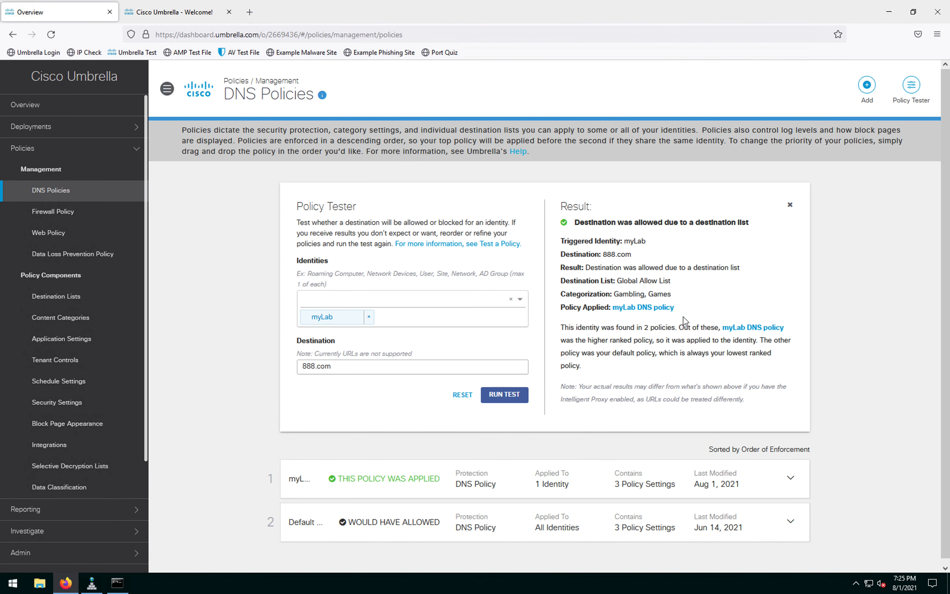
Step: Test ford.com for myLab, confirming the Global Block List blocks it
drag(339, 369, 281, 364)
text(ford.com)
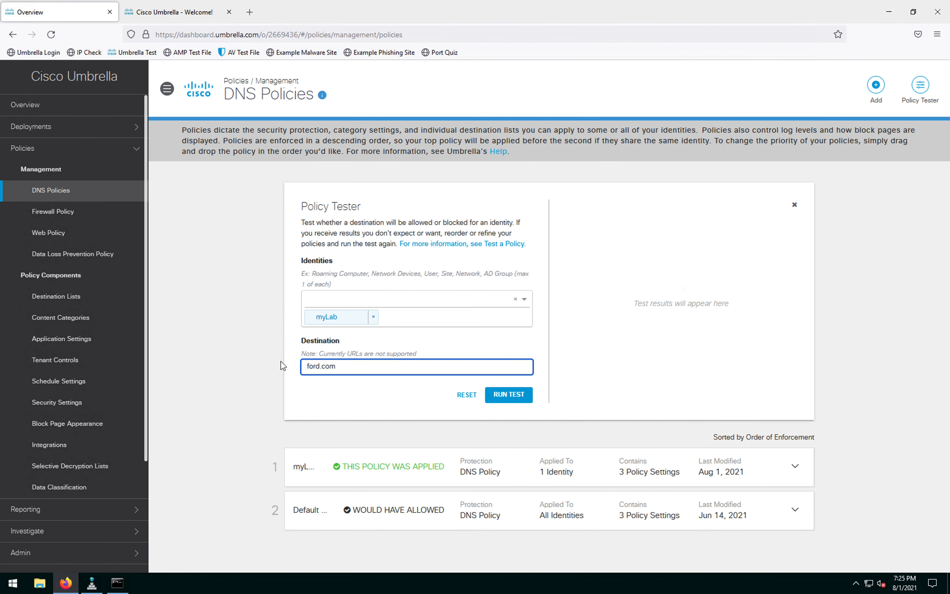
click(397, 400)
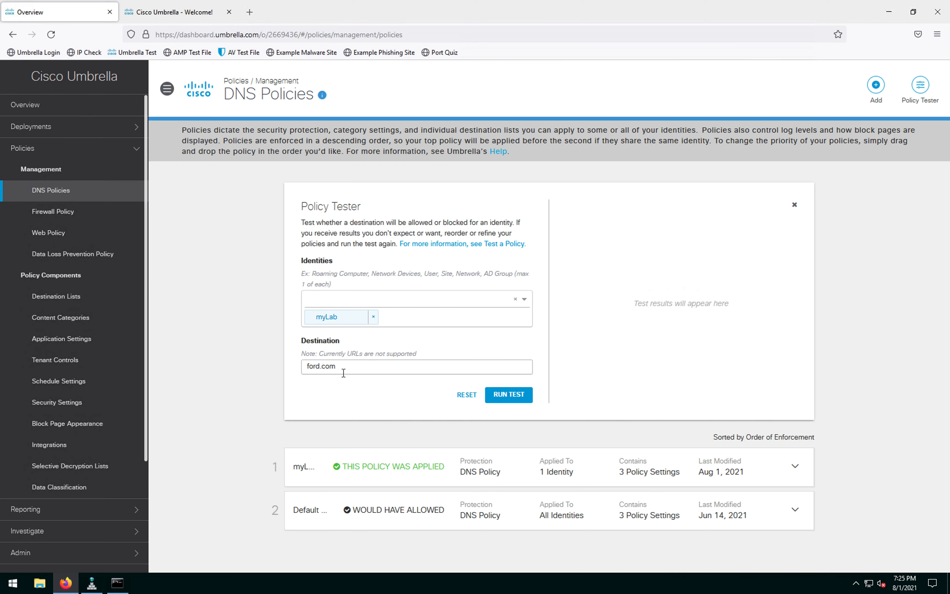
click(511, 400)
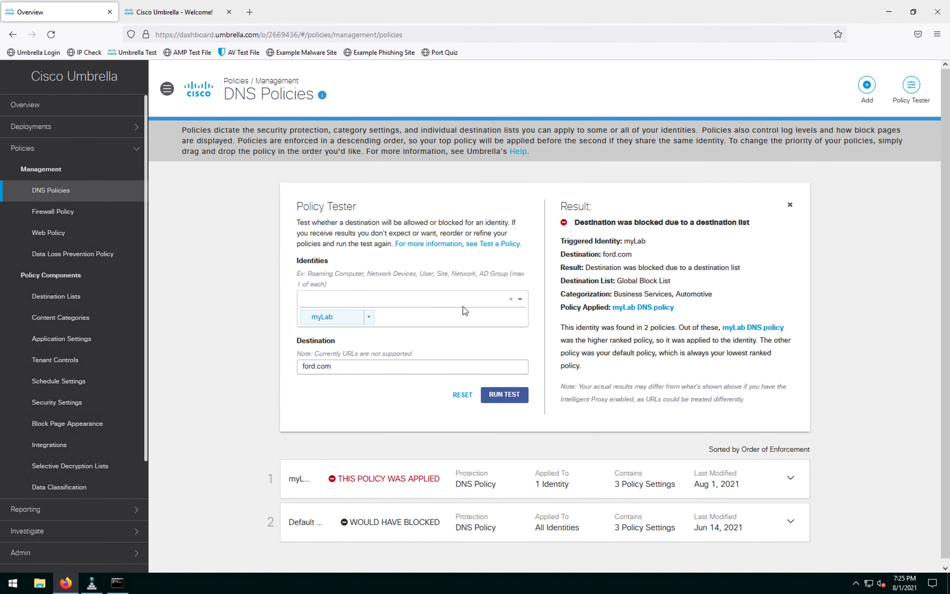
click(214, 249)
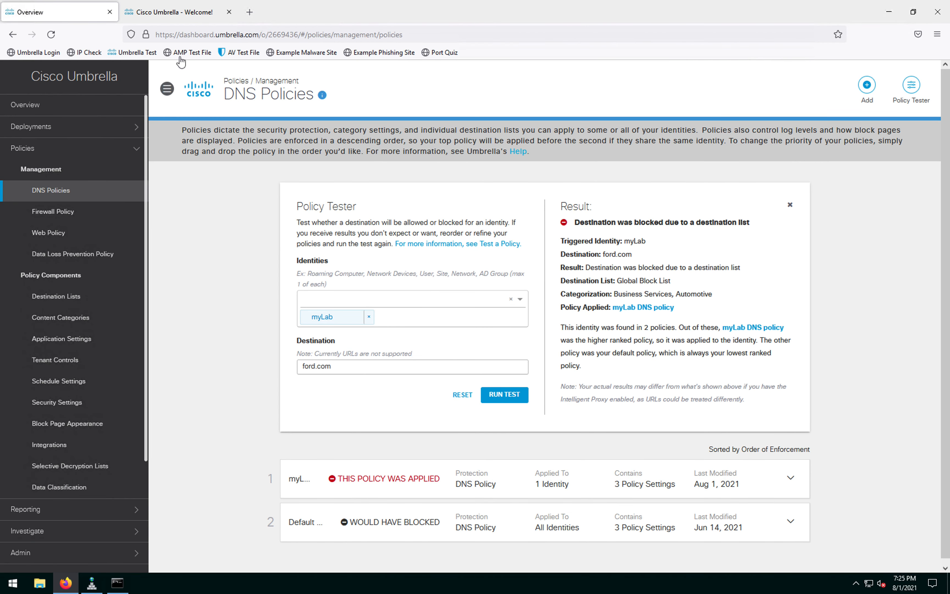
Step: Load 888.com, ford.com and cisco.com in three new Firefox tabs
click(250, 12)
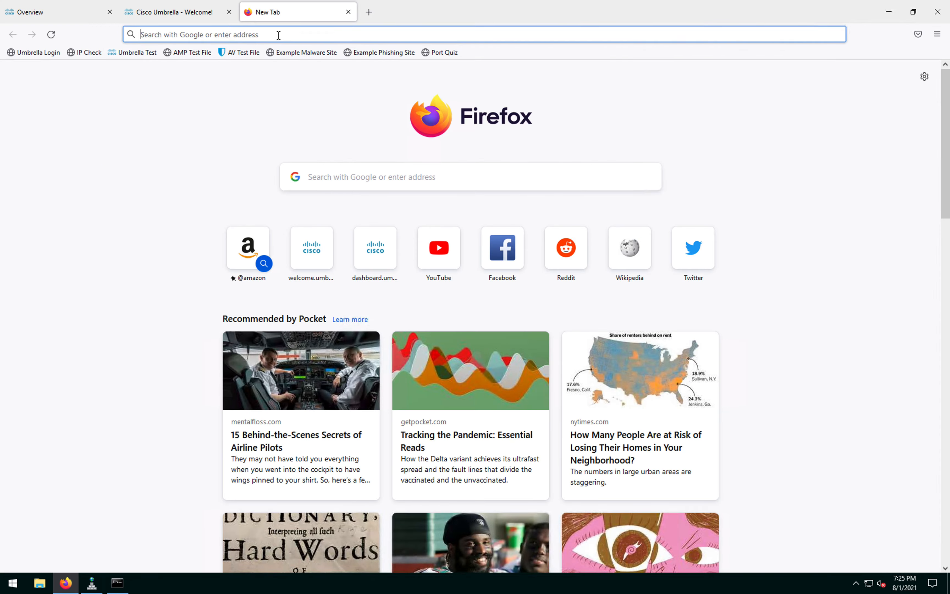
click(278, 36)
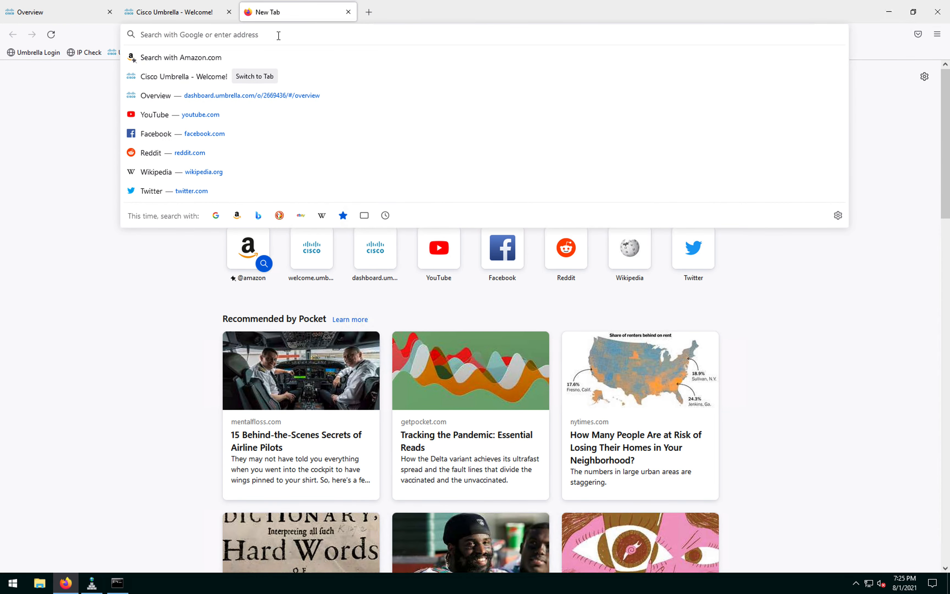
text(888.com)
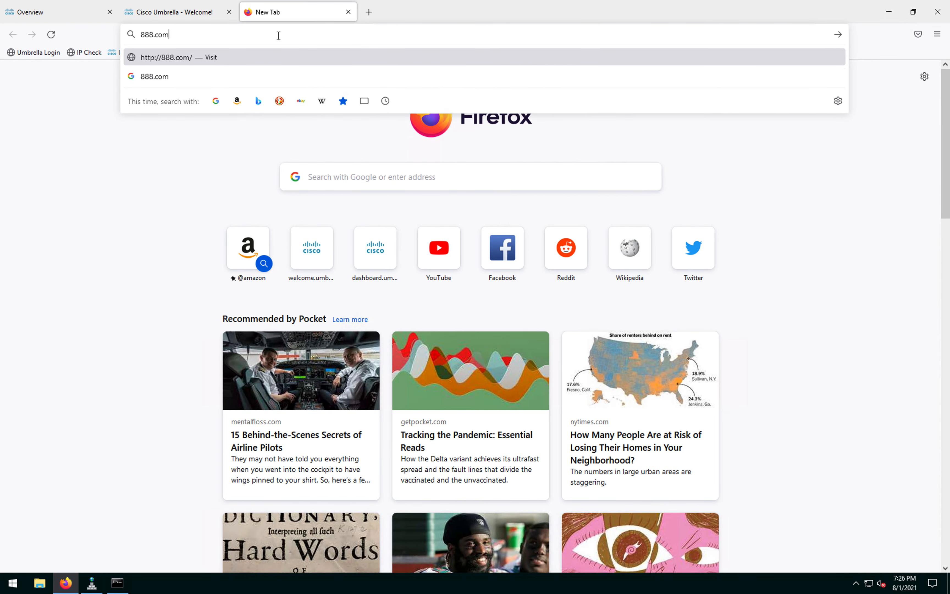
key(Return)
click(369, 12)
click(373, 34)
text(ford.com)
key(Return)
click(488, 12)
click(484, 32)
text(cisco.co)
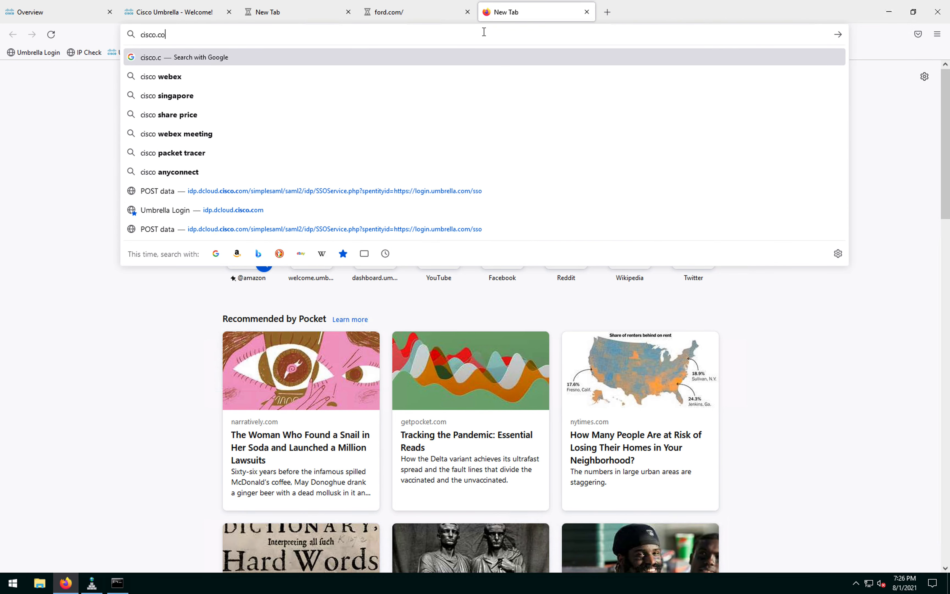
text(m)
key(Return)
Step: Review ford.com's block page Diagnostic Info (Query, IP, Host, block type domainlist), then view cisco.com
click(303, 17)
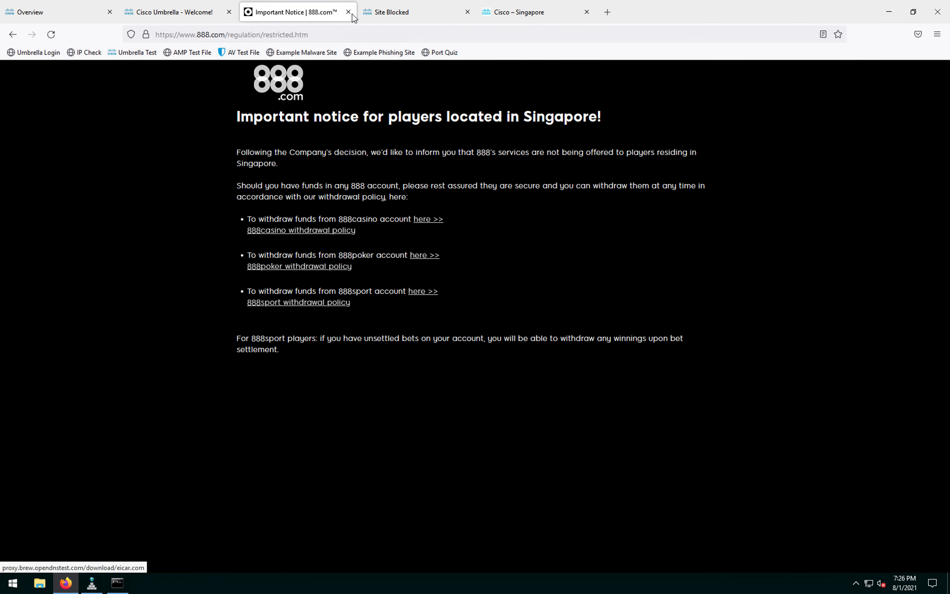
click(392, 16)
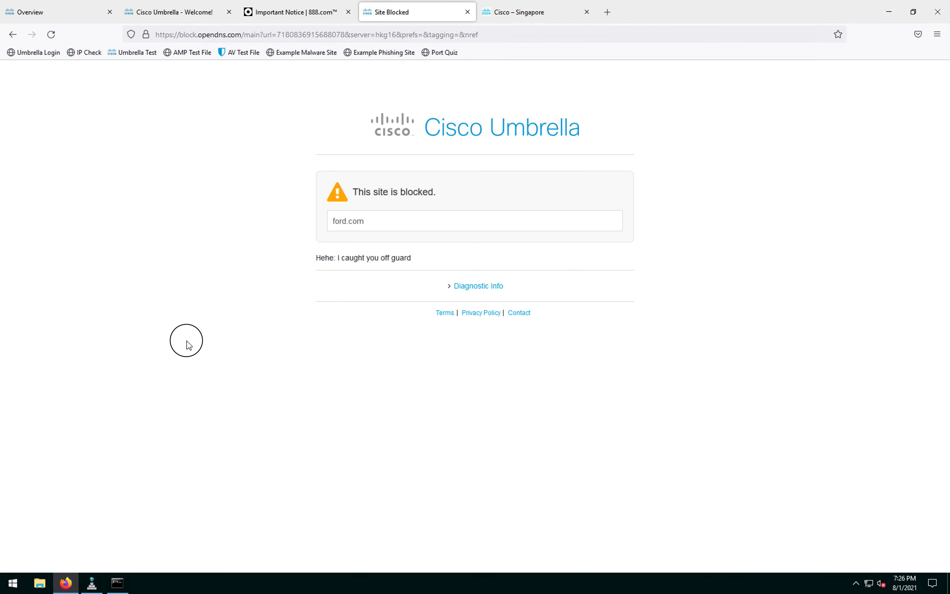
click(452, 290)
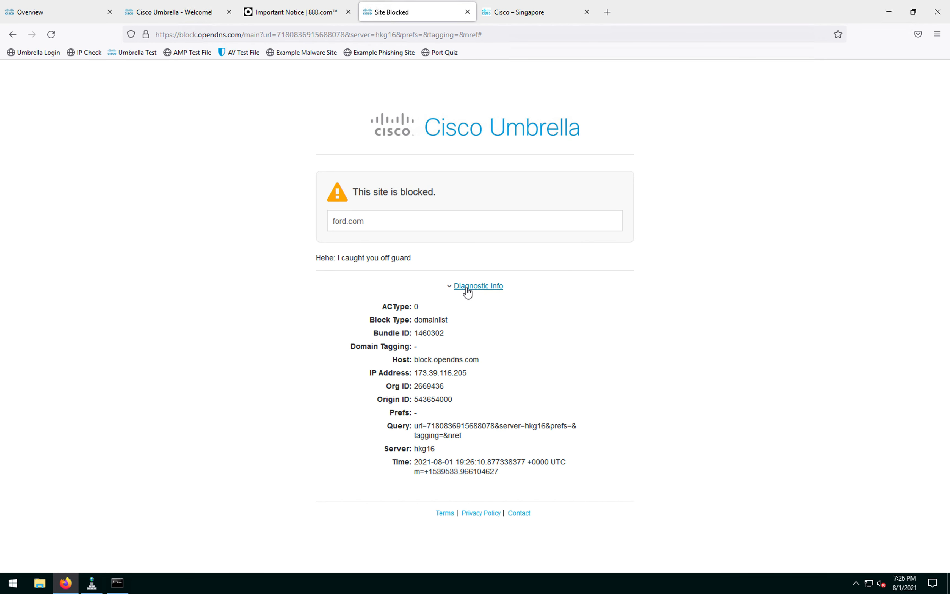
drag(469, 440, 416, 427)
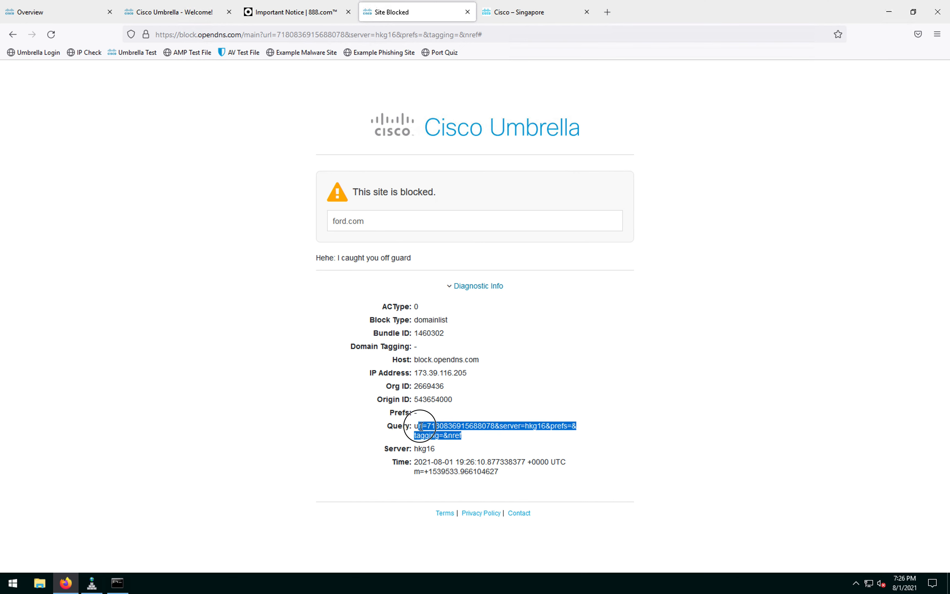
click(463, 374)
drag(464, 374, 418, 373)
drag(479, 359, 432, 359)
mouse_move(428, 320)
mouse_down()
mouse_move(470, 327)
mouse_move(412, 321)
mouse_up()
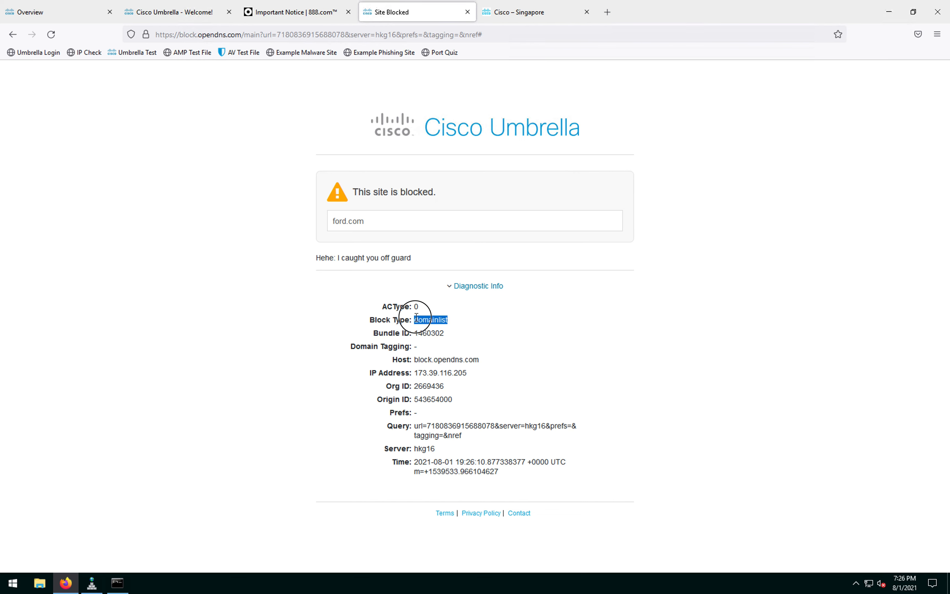
click(416, 318)
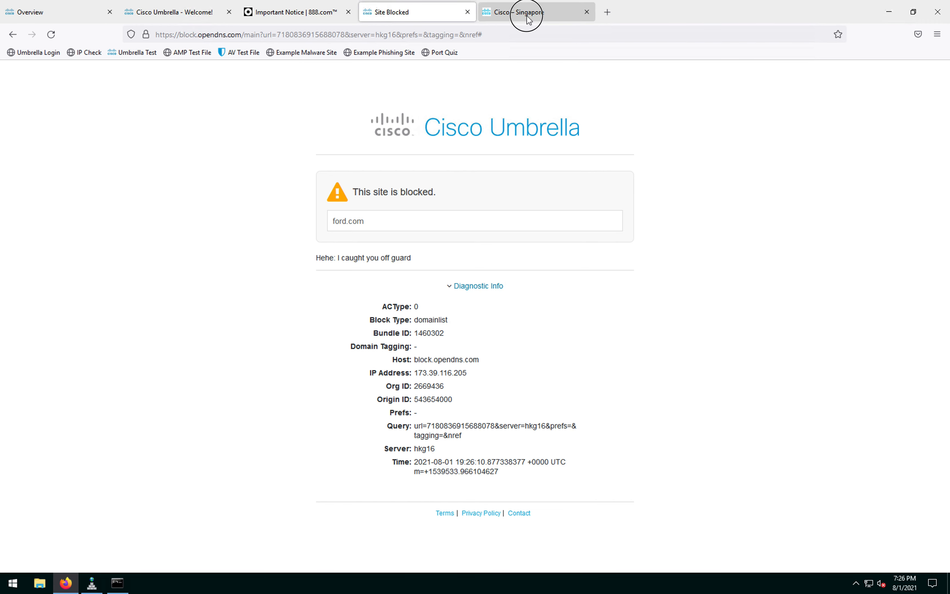
key(ctrl+Tab)
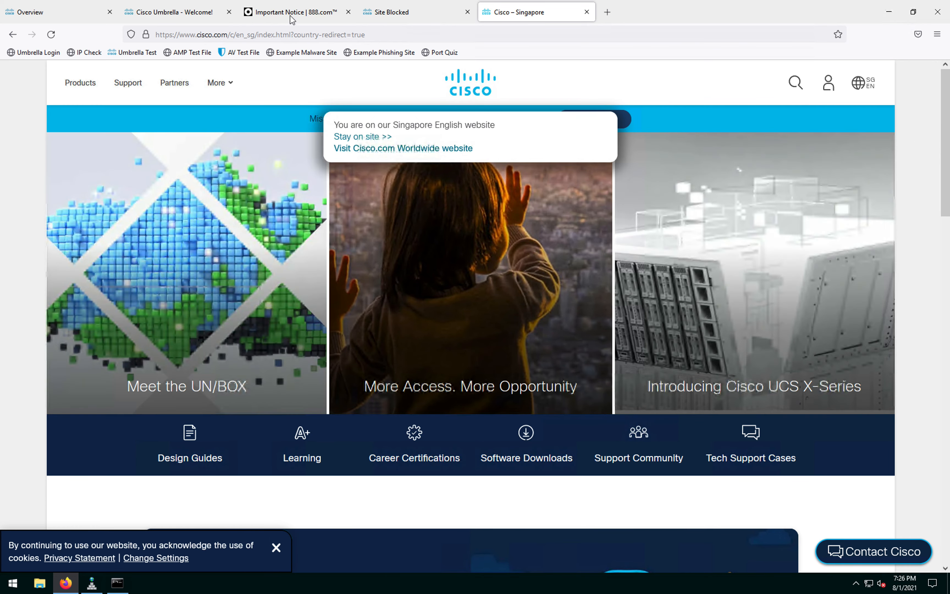
Step: Check the 888.com and Cisco tabs, then search Google for 'cisco umbrella' in a new tab
click(310, 14)
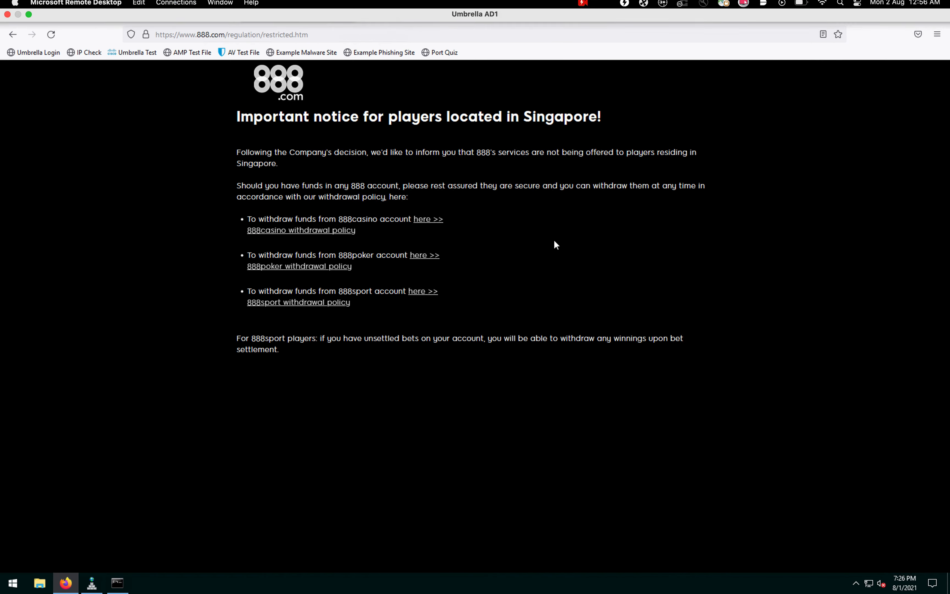
click(532, 18)
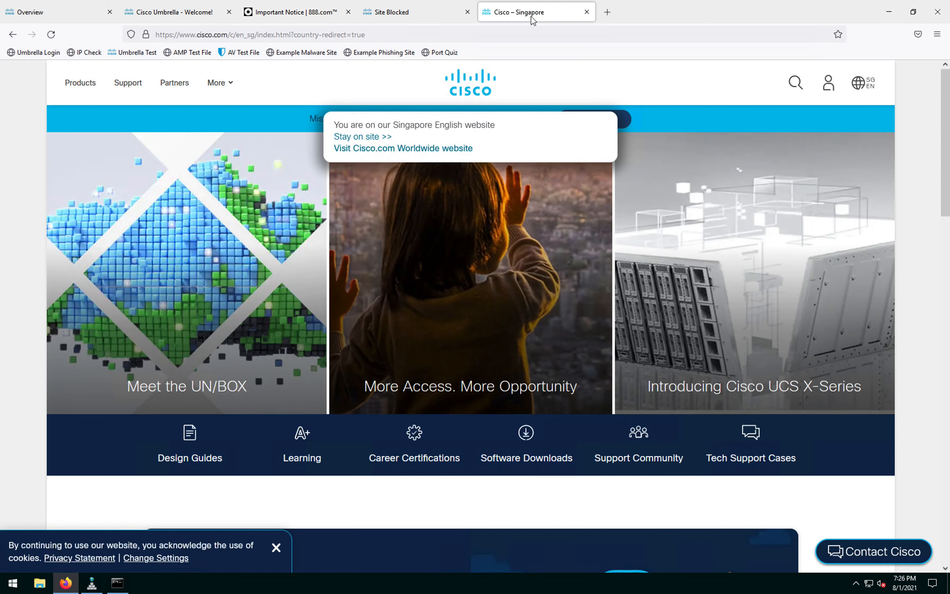
click(607, 12)
click(590, 33)
text(google.com)
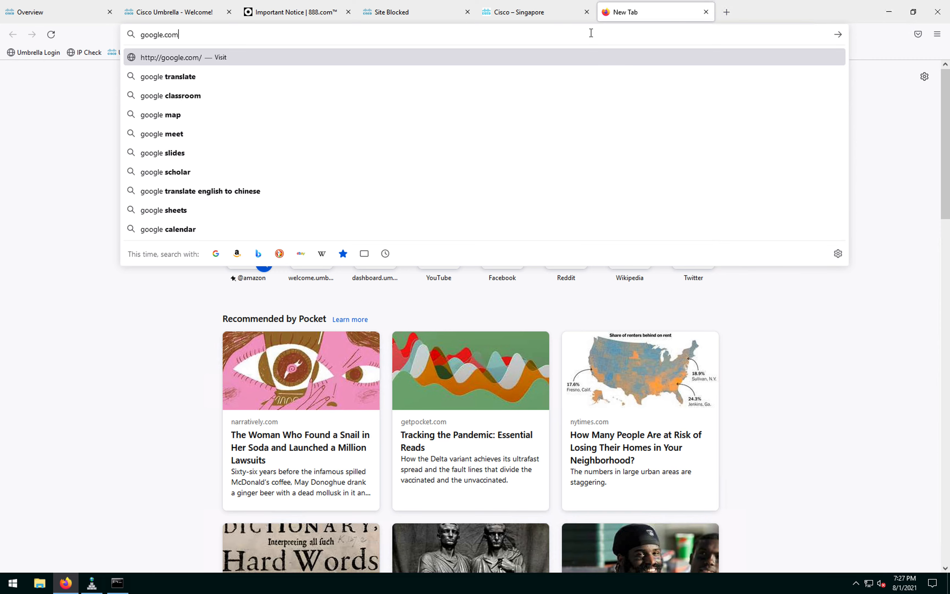
key(Return)
click(405, 268)
text(cisco umbrel)
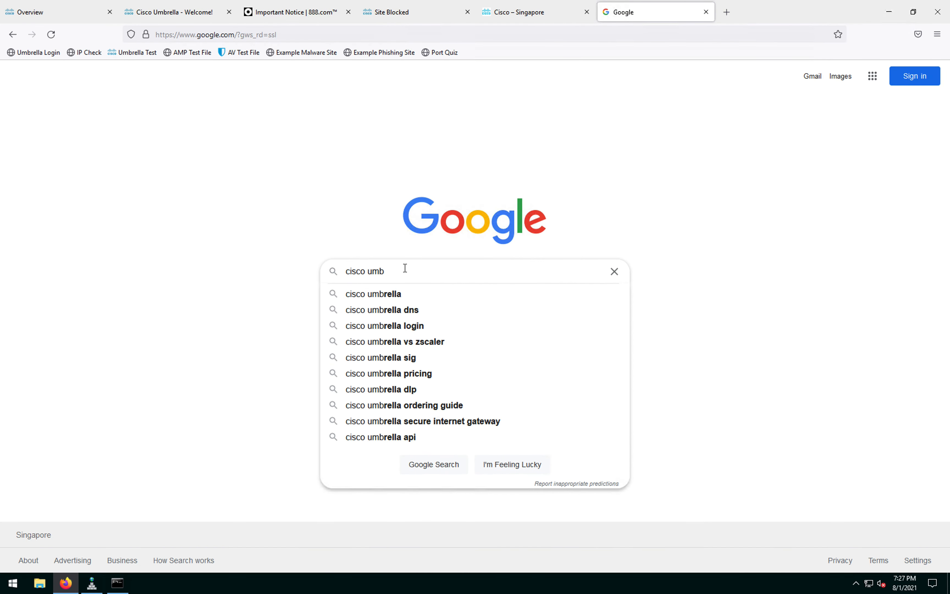
text(la)
key(Return)
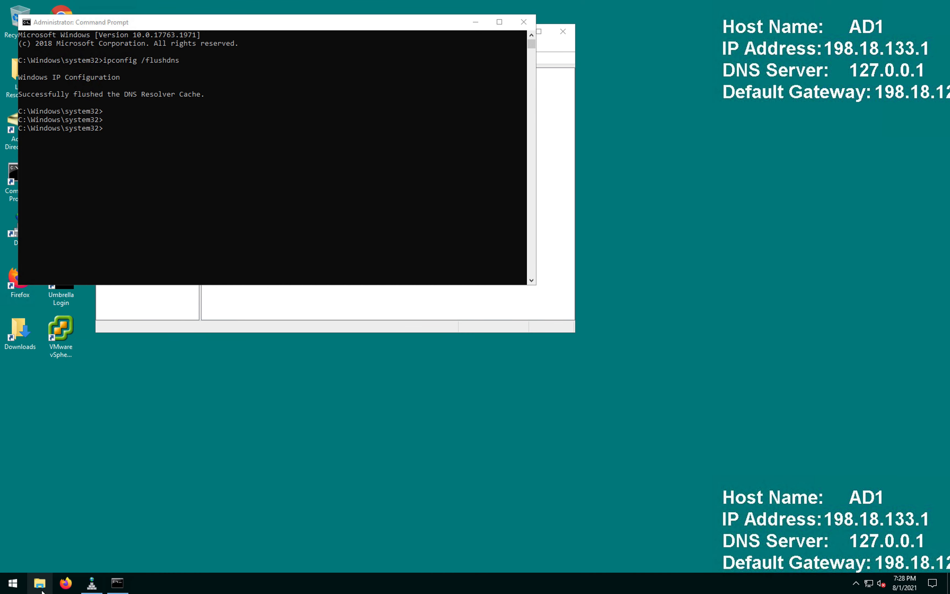
Step: Reopen Firefox and load Google from the address bar
click(68, 584)
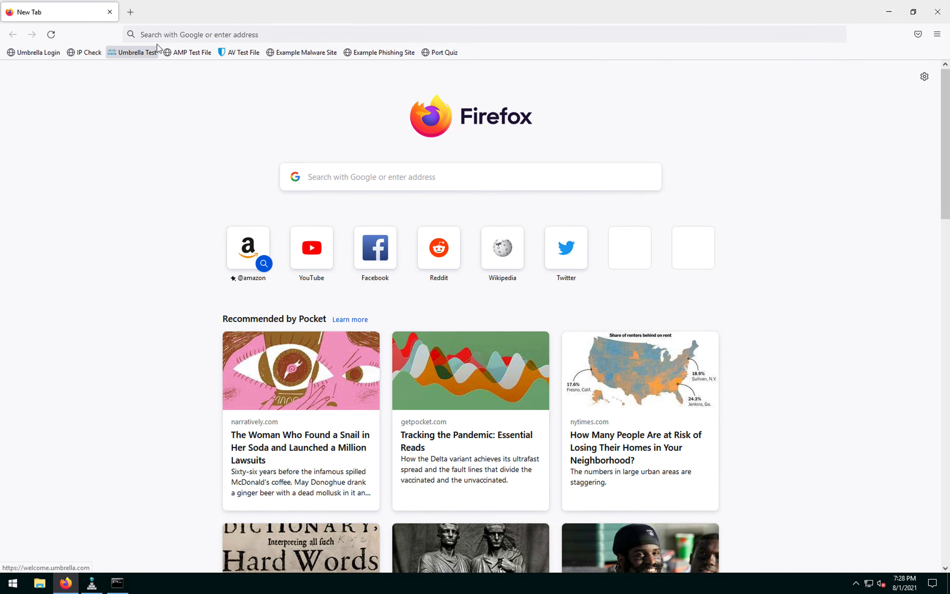
click(183, 35)
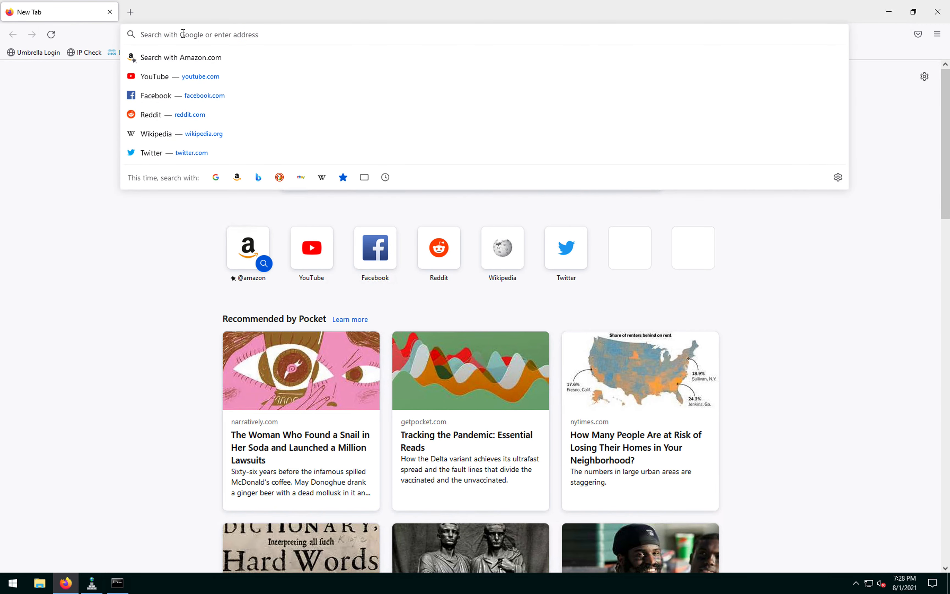
text(google,com)
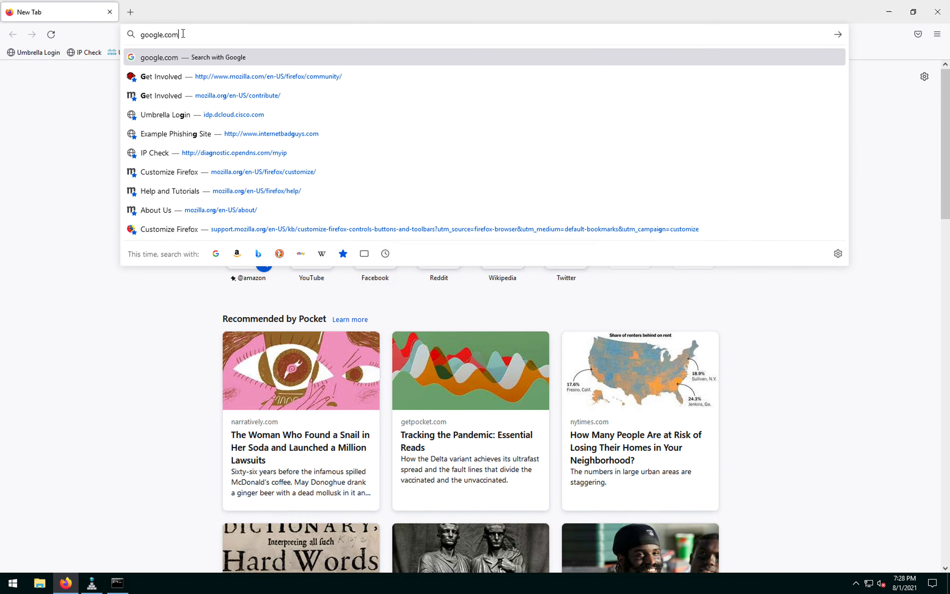
key(Return)
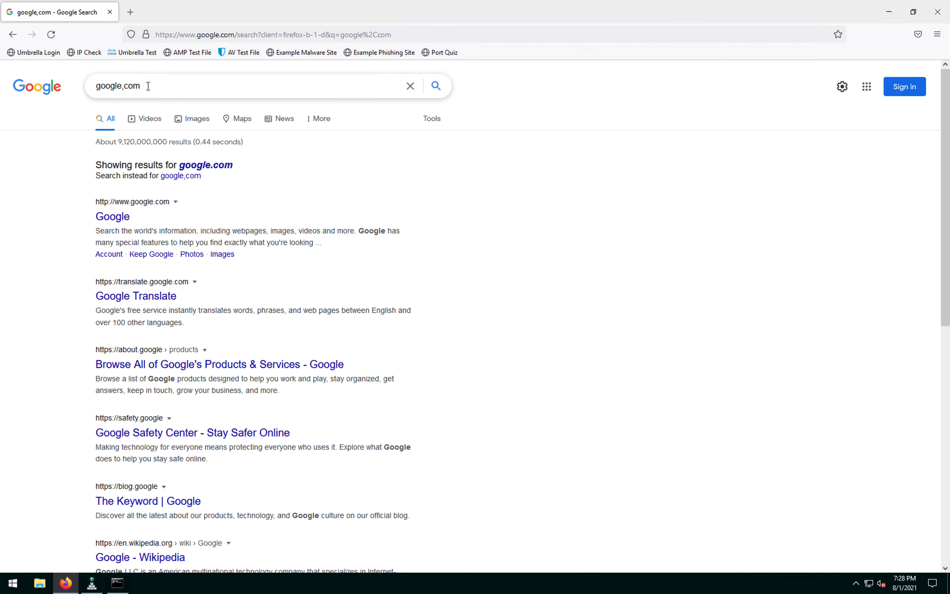
Step: Search Google for 'cisco umbrella' and confirm the results show SafeSearch on
drag(147, 86, 81, 86)
text(cisco umb)
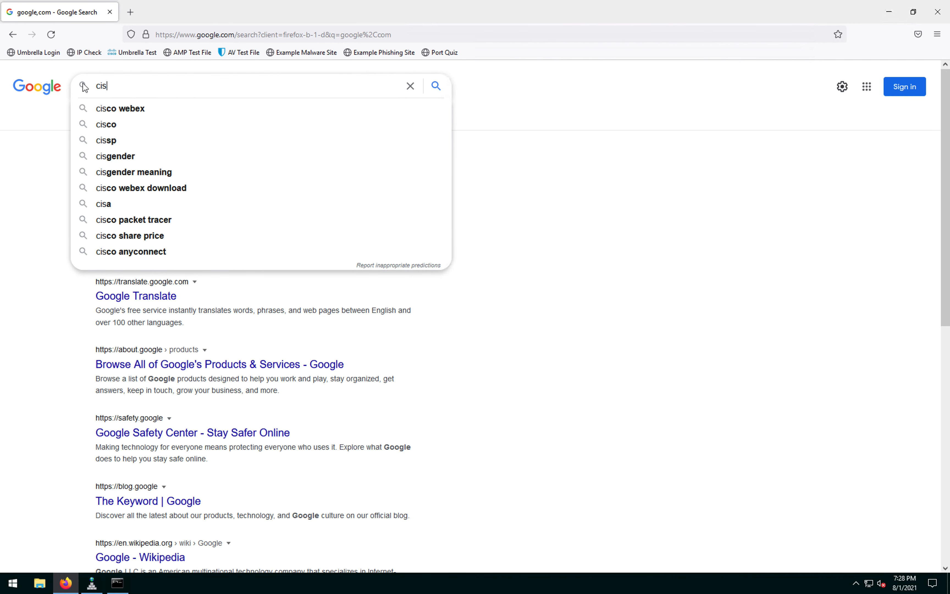
text(rella)
key(Return)
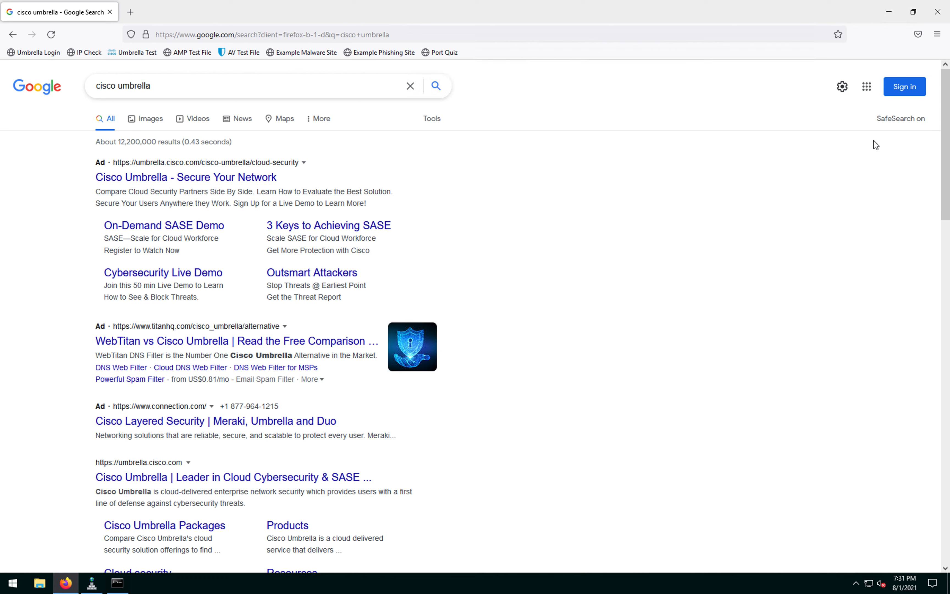
drag(877, 118, 920, 120)
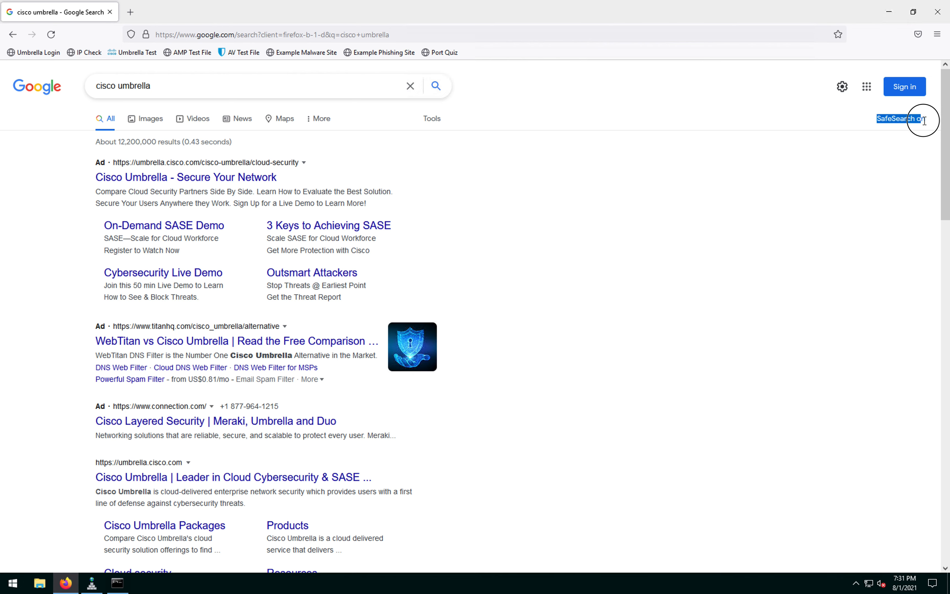
click(907, 173)
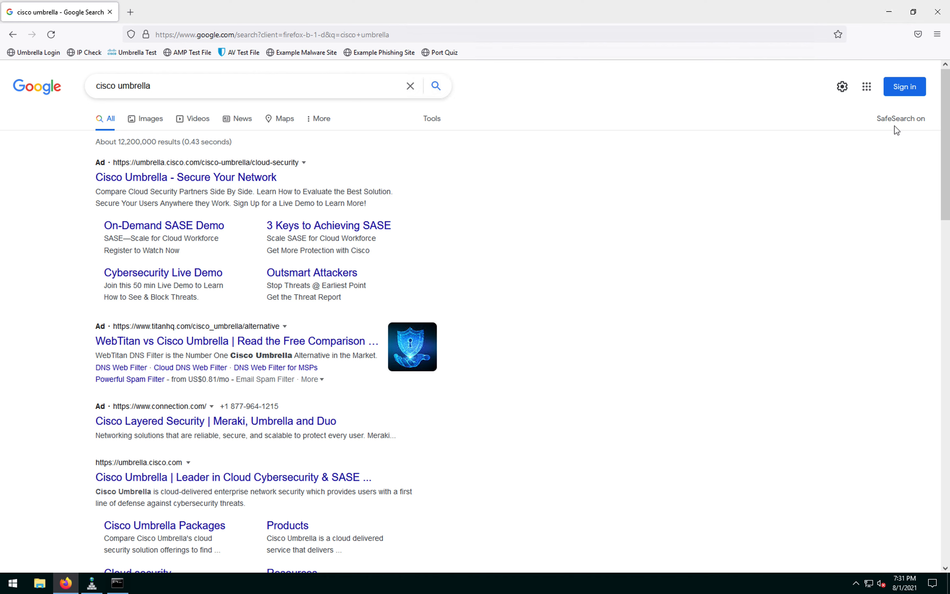
Step: Load the Umbrella Test welcome page, then the Umbrella Login bookmark in another tab
click(130, 12)
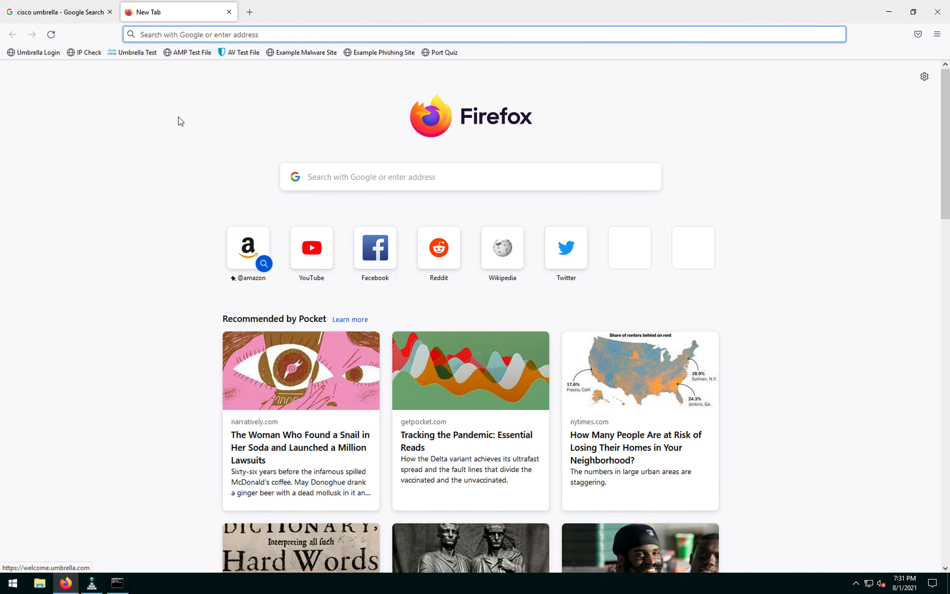
click(132, 52)
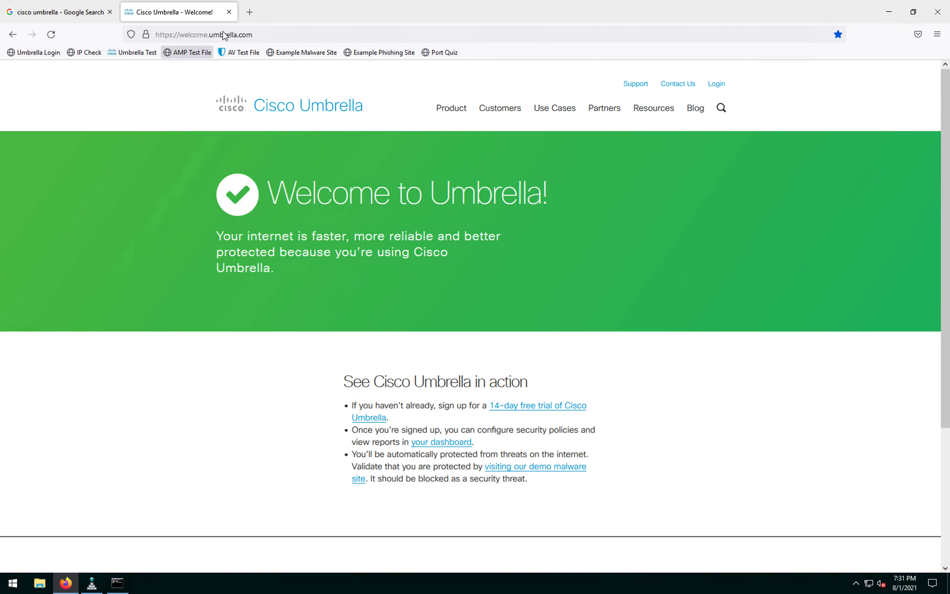
click(250, 11)
click(33, 52)
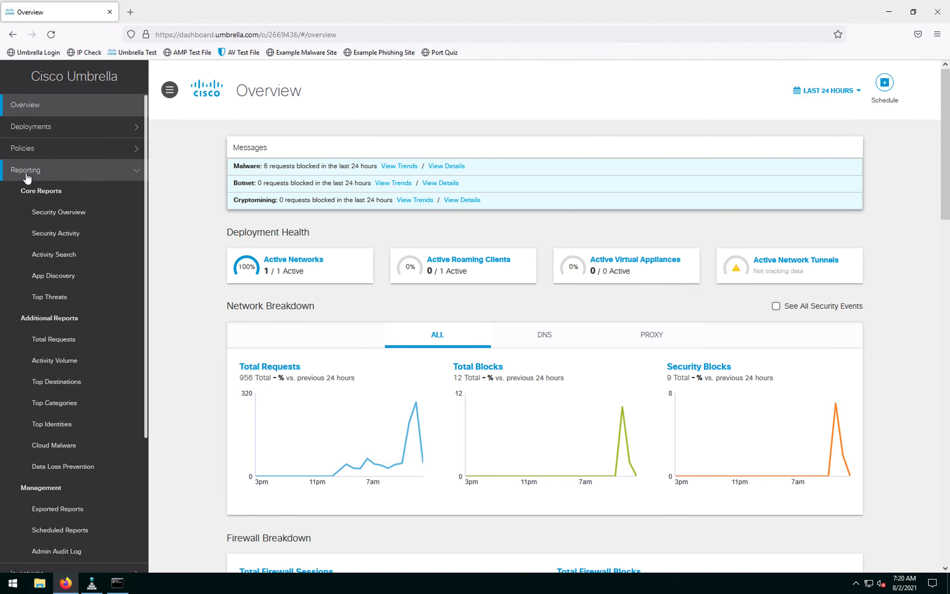
Step: Open the Activity Search report and filter it to Blocked responses
click(62, 255)
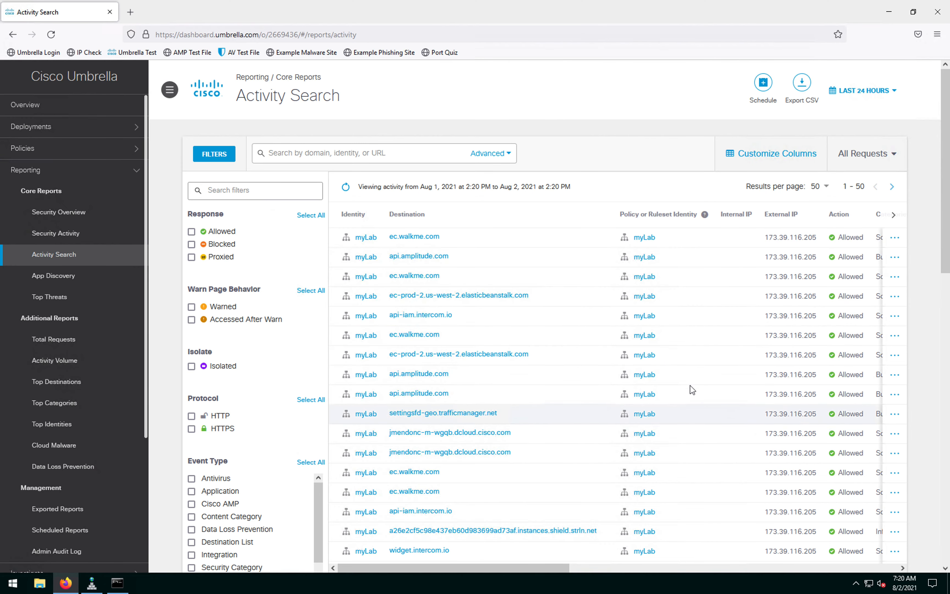
scroll(631, 532, down, 6)
scroll(392, 353, up, 6)
click(191, 244)
click(291, 292)
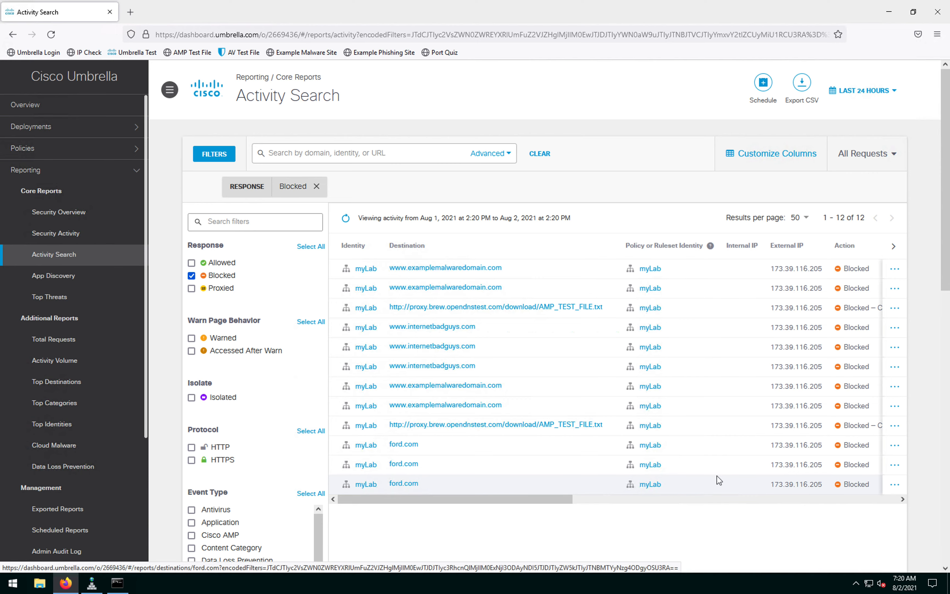
Step: View the last blocked ford.com request's details, noting its external IP and categories
drag(562, 500, 924, 494)
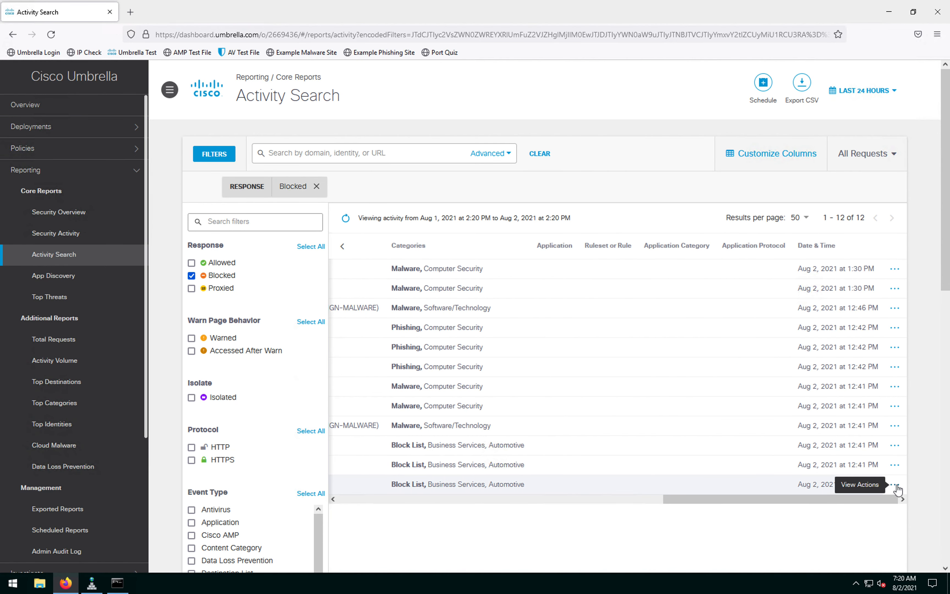
click(895, 484)
click(812, 485)
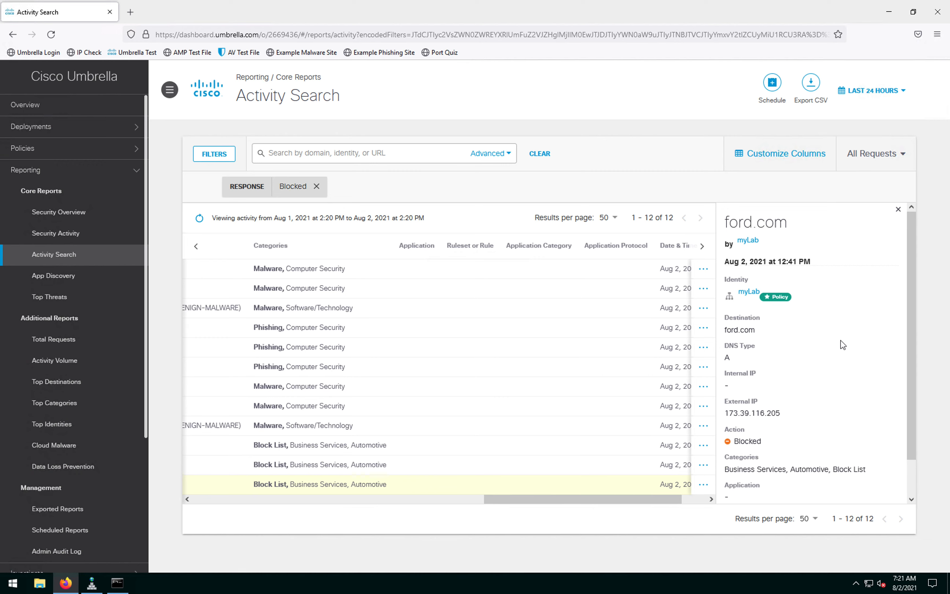
scroll(842, 344, down, 1)
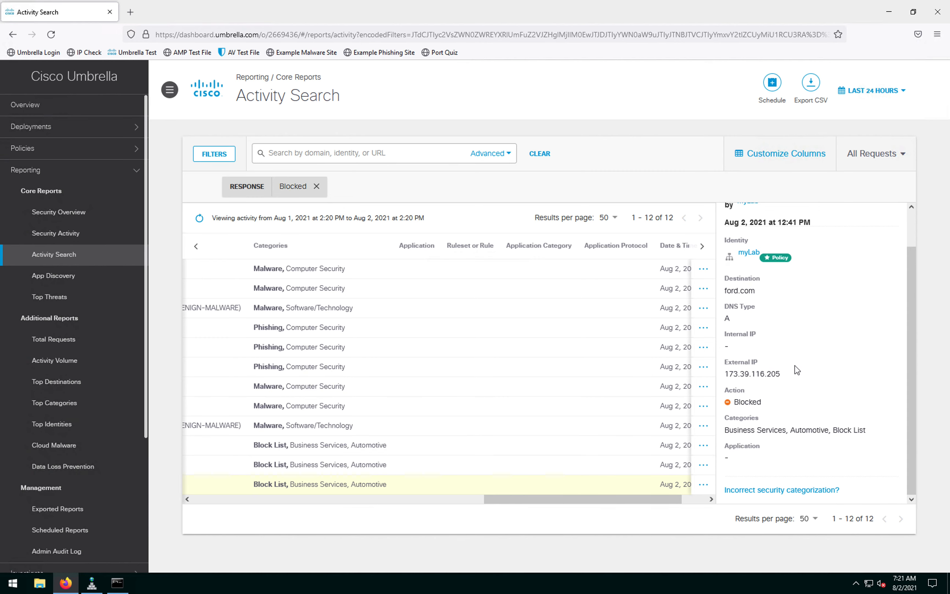
drag(785, 374, 750, 373)
drag(737, 428, 876, 433)
scroll(722, 324, up, 2)
drag(563, 500, 275, 491)
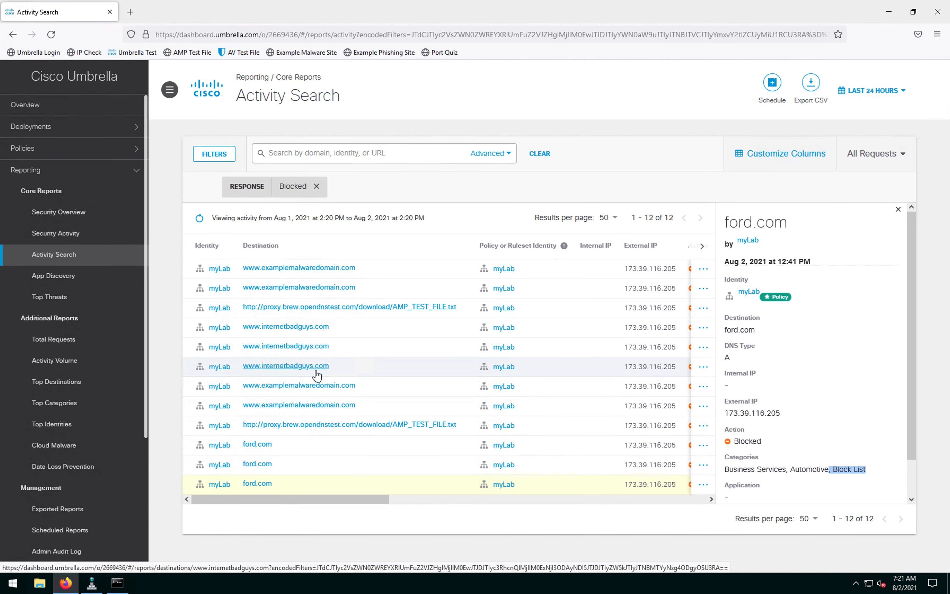
drag(360, 503, 695, 499)
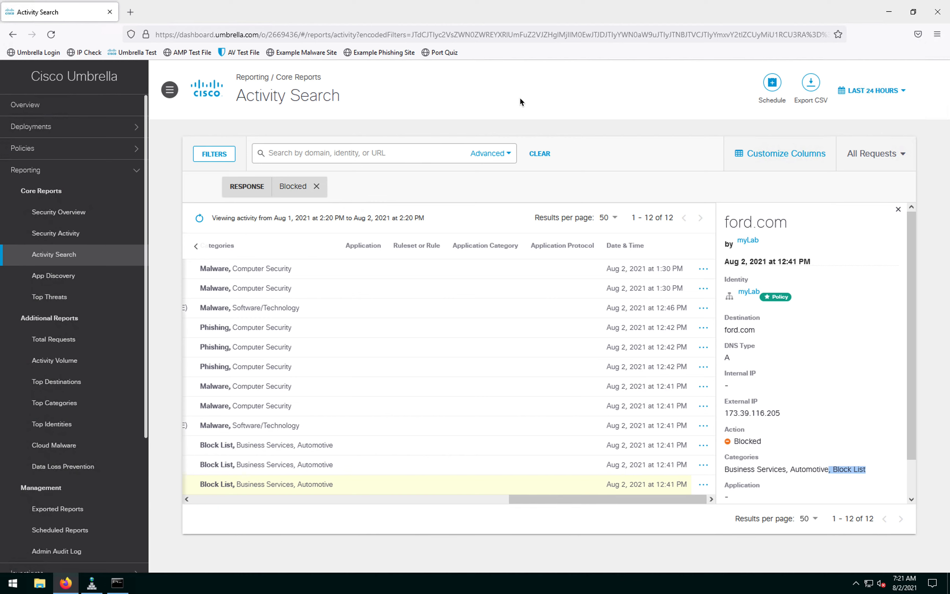
key(ctrl+Up)
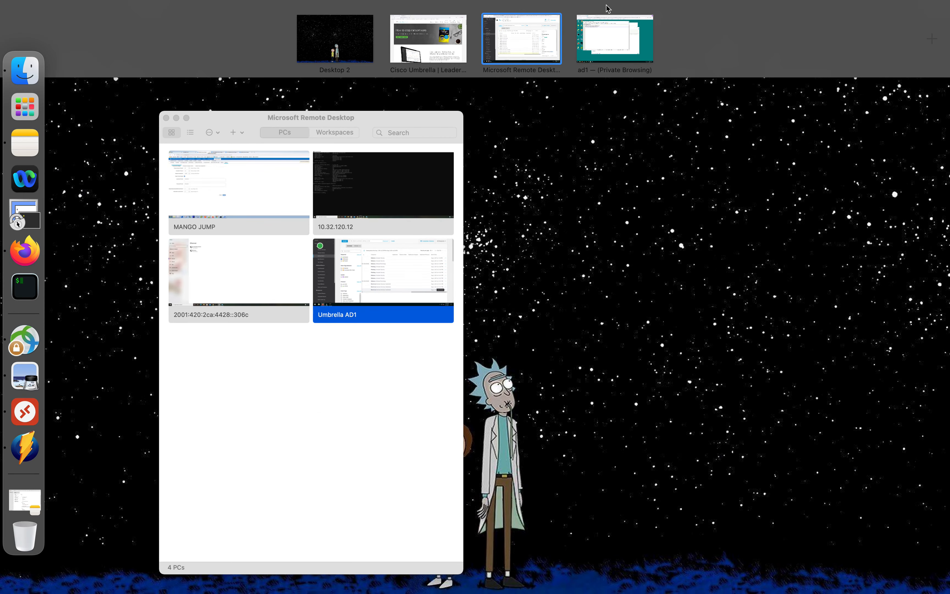
Step: Close Session Details on the Cisco dCloud tab to show the full Umbrella Lab v4 topology
click(431, 46)
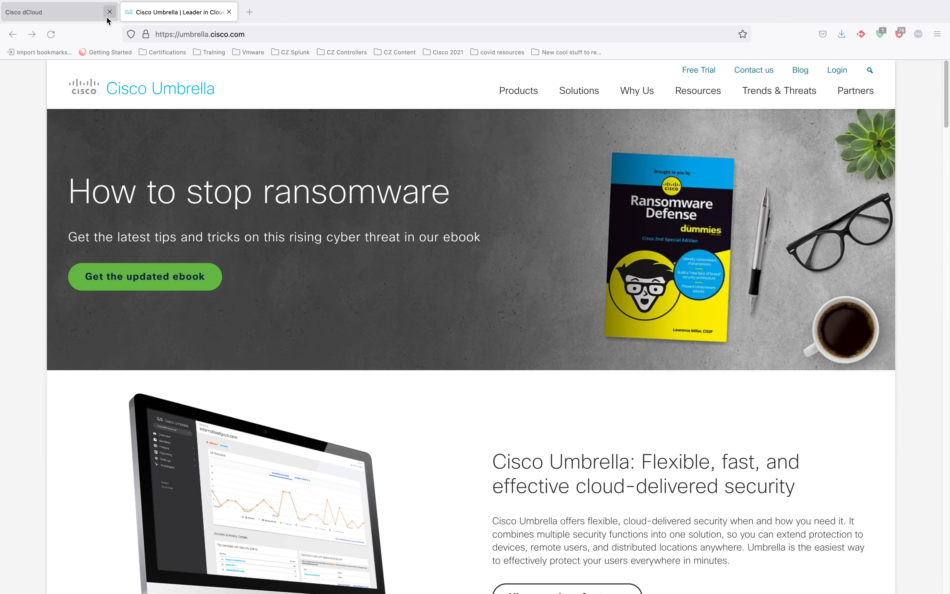
click(74, 15)
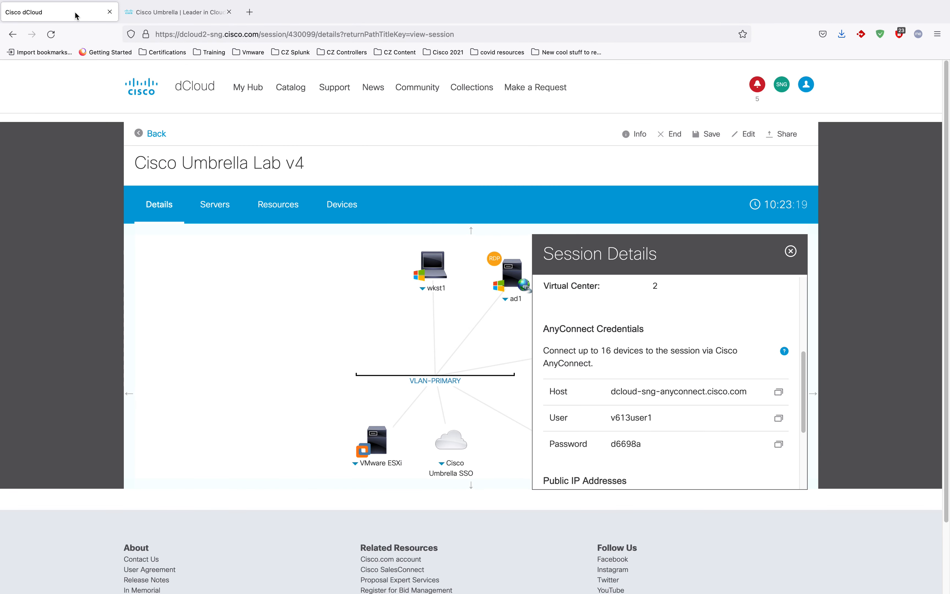
click(791, 252)
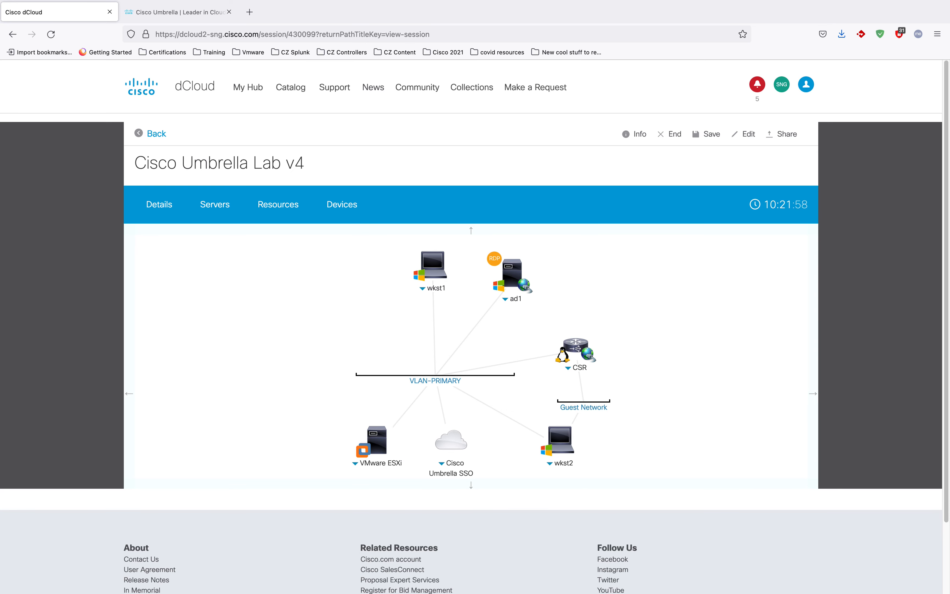
click(771, 297)
key(ctrl+Up)
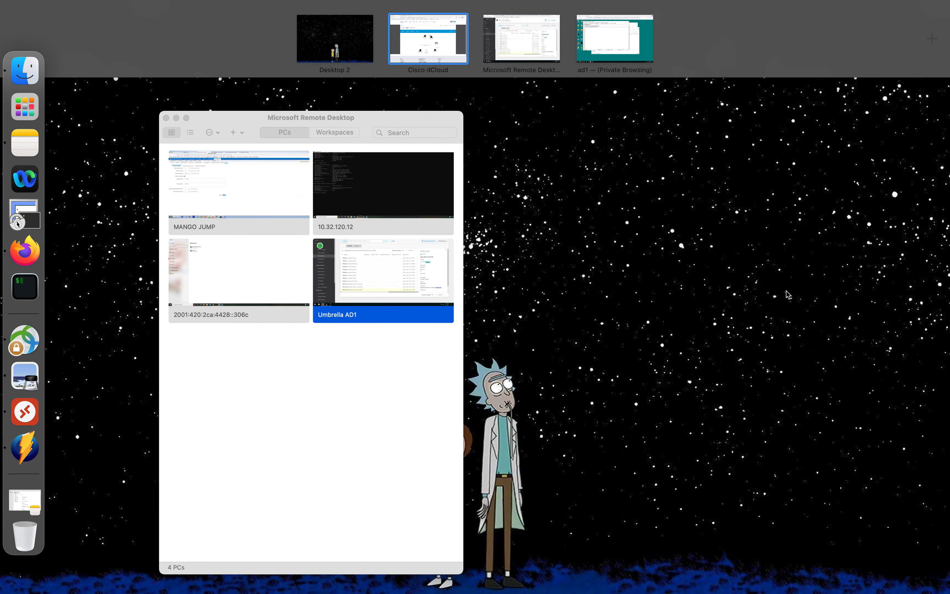
Step: On the ad1 remote desktop, minimize the Umbrella Firefox window and close DNS Manager
click(608, 47)
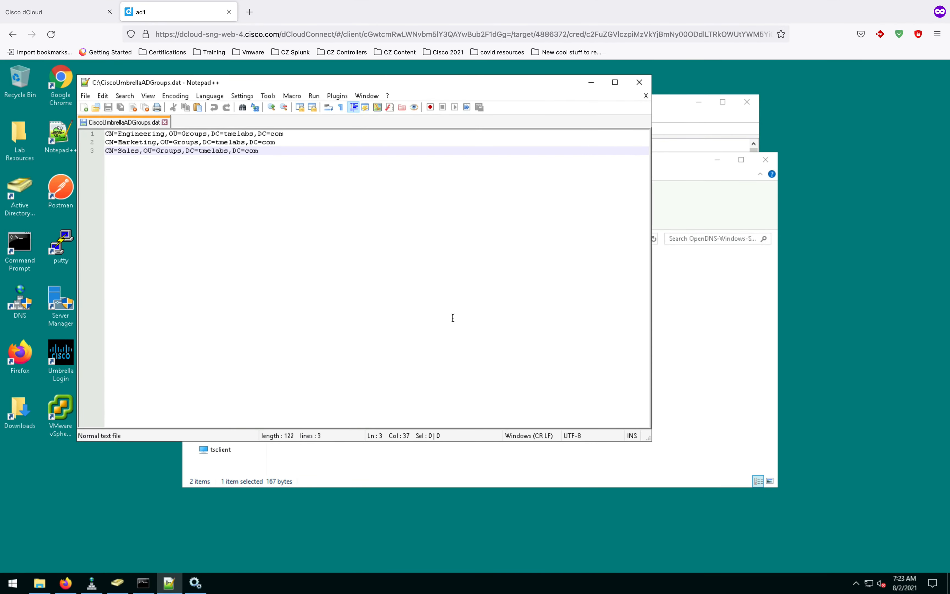
key(ctrl+Up)
click(513, 39)
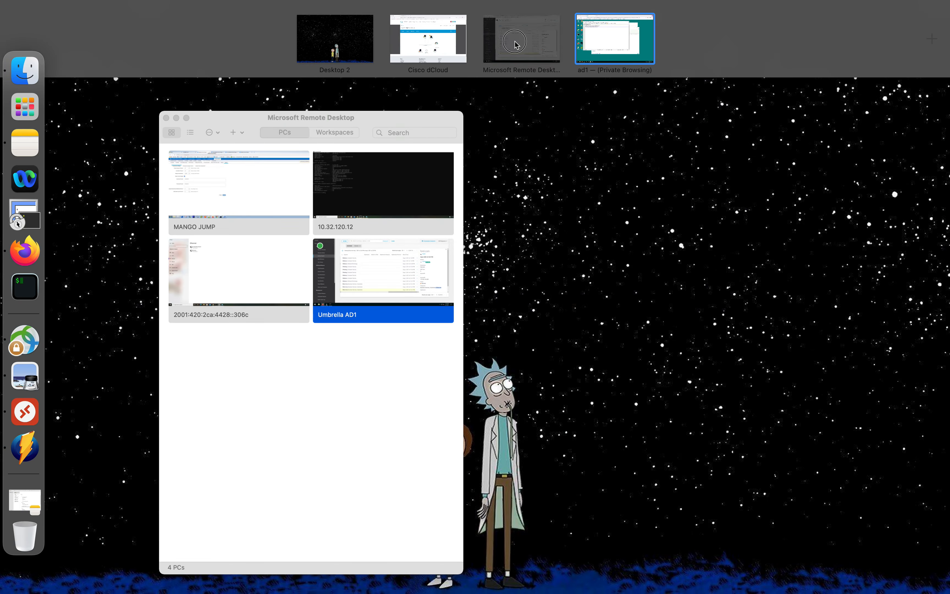
click(615, 105)
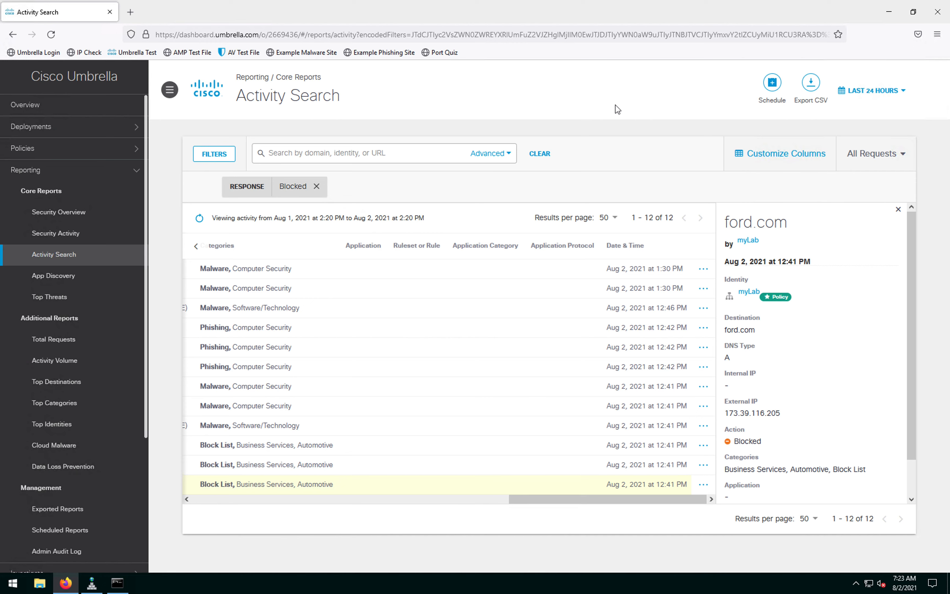
click(874, 23)
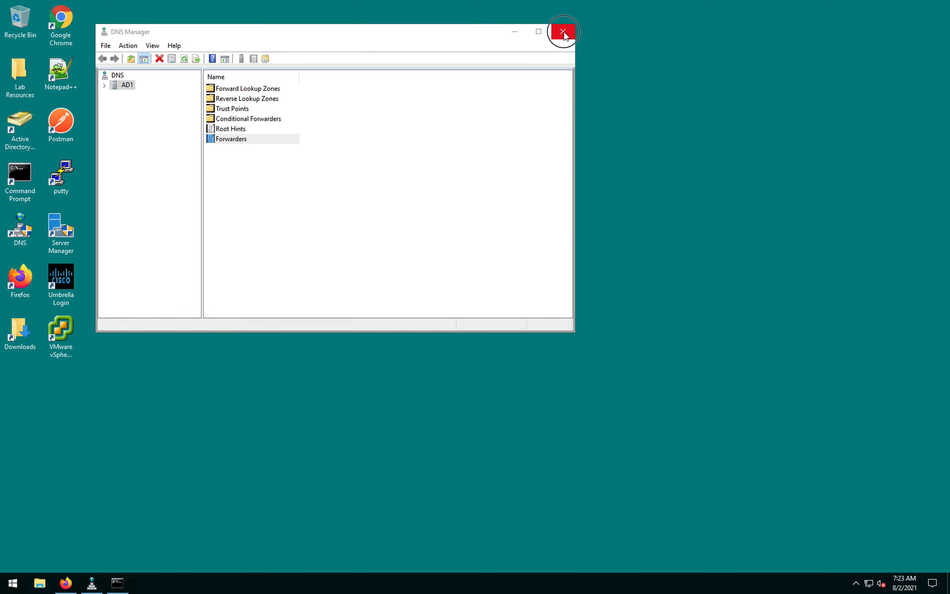
click(562, 32)
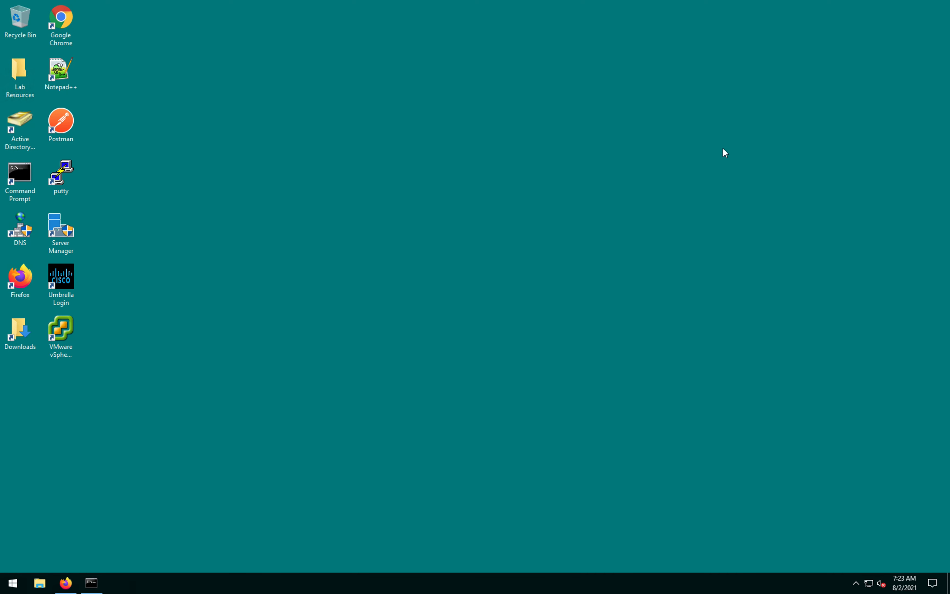
Step: Create a new user in the Users container with first and logon name OpenDNS_Connector
double_click(30, 138)
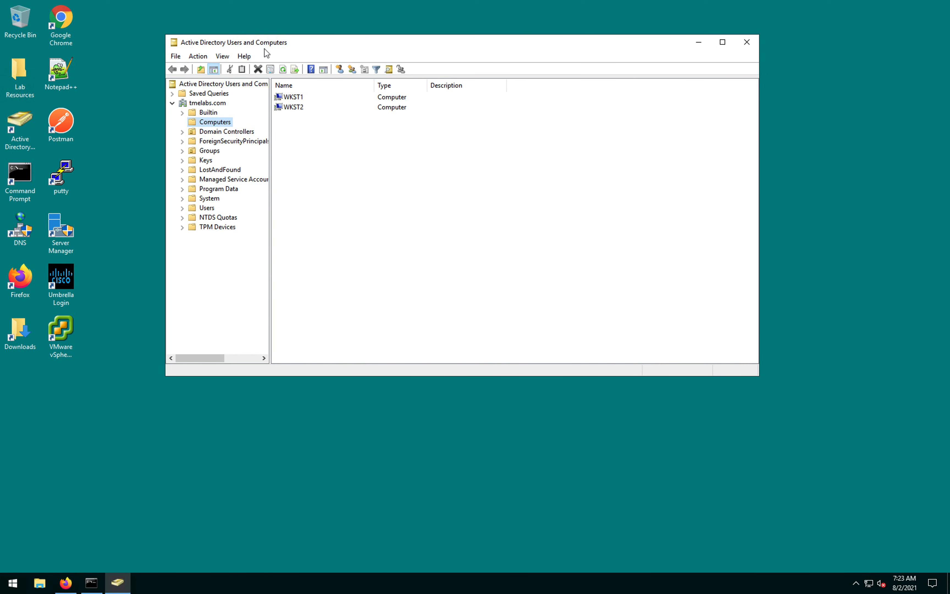
click(206, 208)
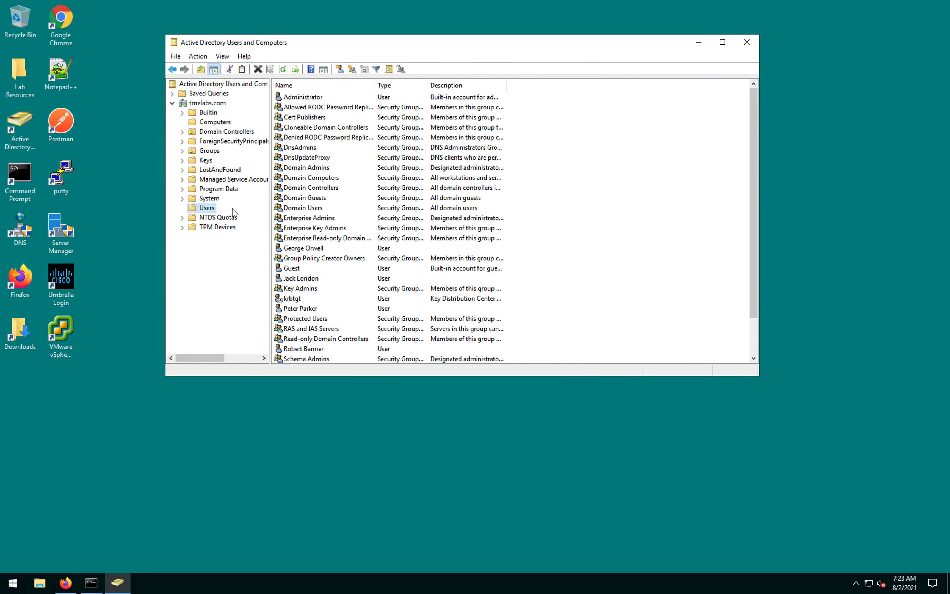
scroll(405, 211, down, 2)
right_click(204, 207)
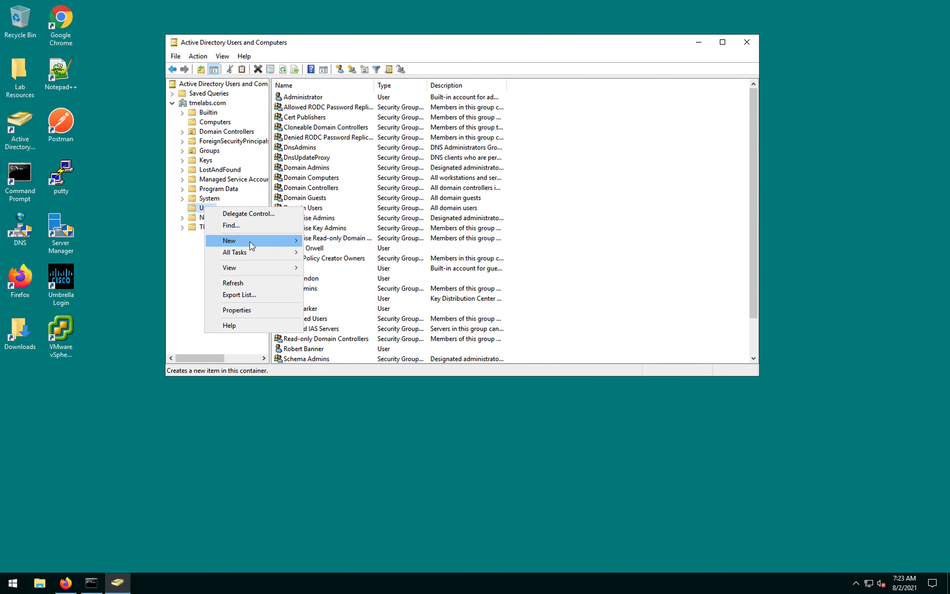
mouse_move(249, 241)
click(329, 357)
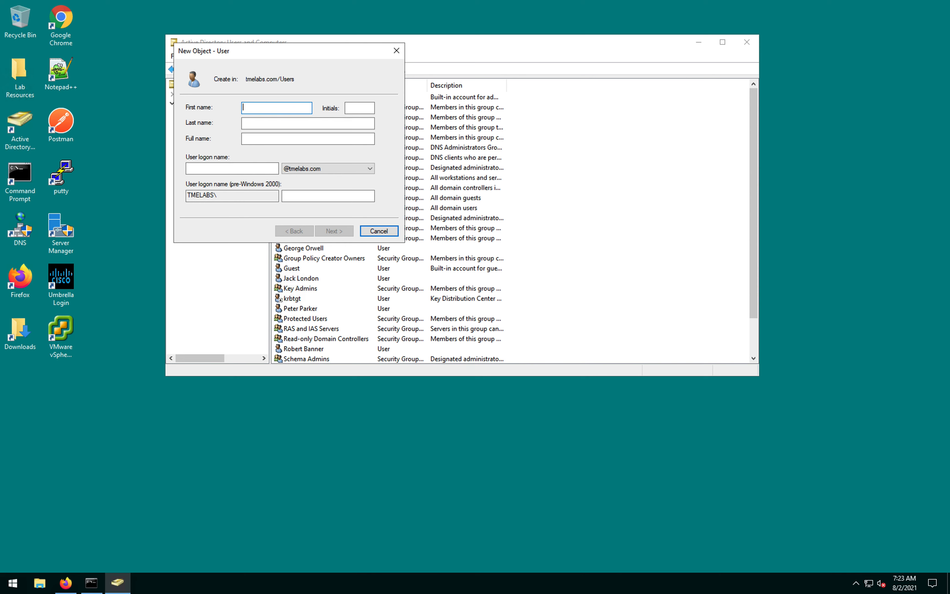
text(OpenDNS_Connector)
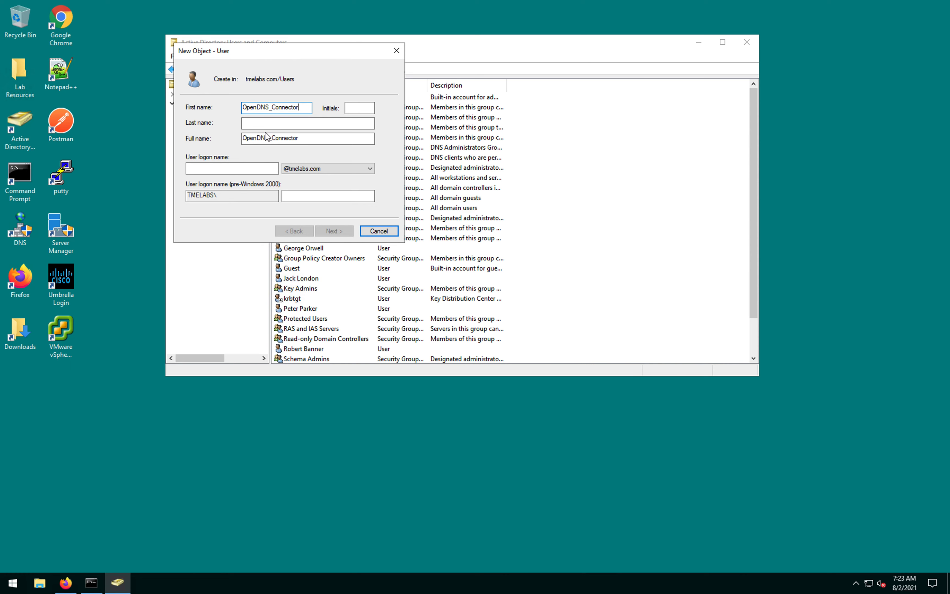
click(236, 168)
key(ctrl+v)
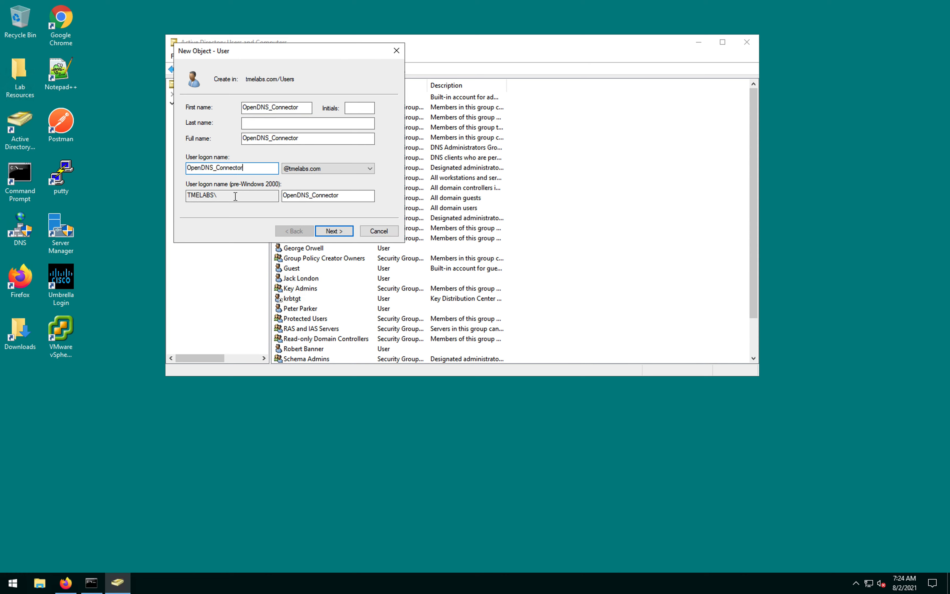
click(337, 234)
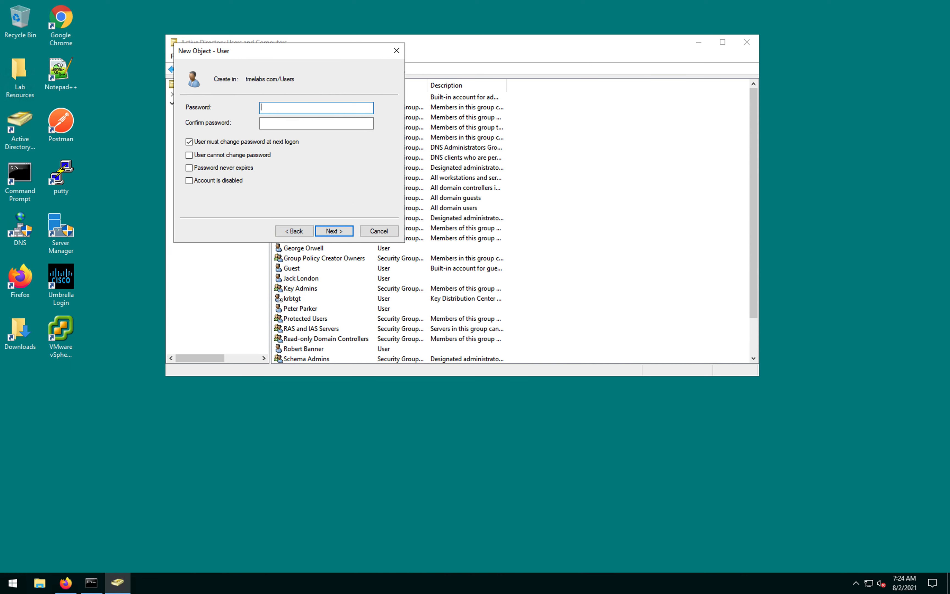
Step: Enter and confirm the account password, disable forced change at next logon, and set Password never expires
text(••••••••••)
click(346, 123)
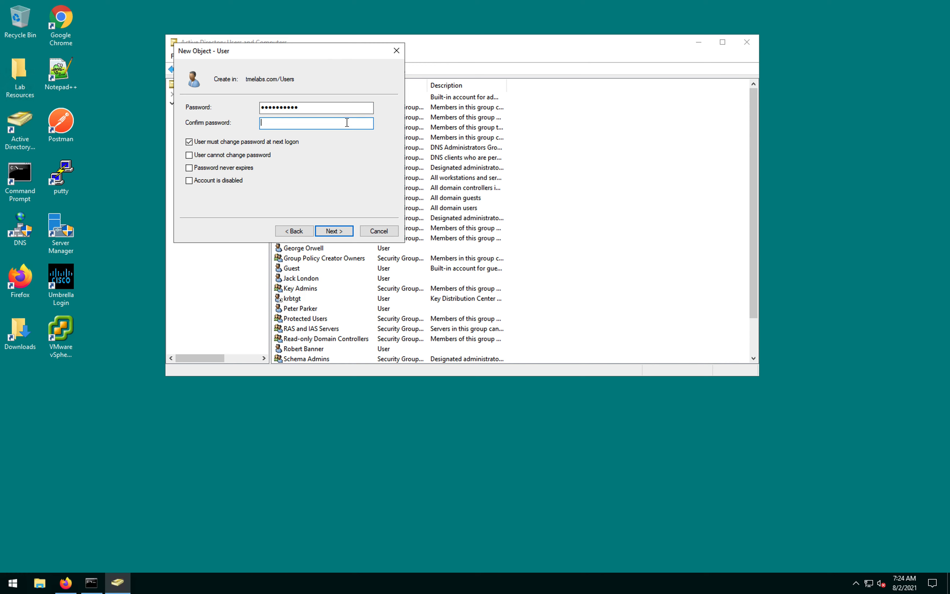
text(•••••••••••)
click(189, 142)
click(189, 168)
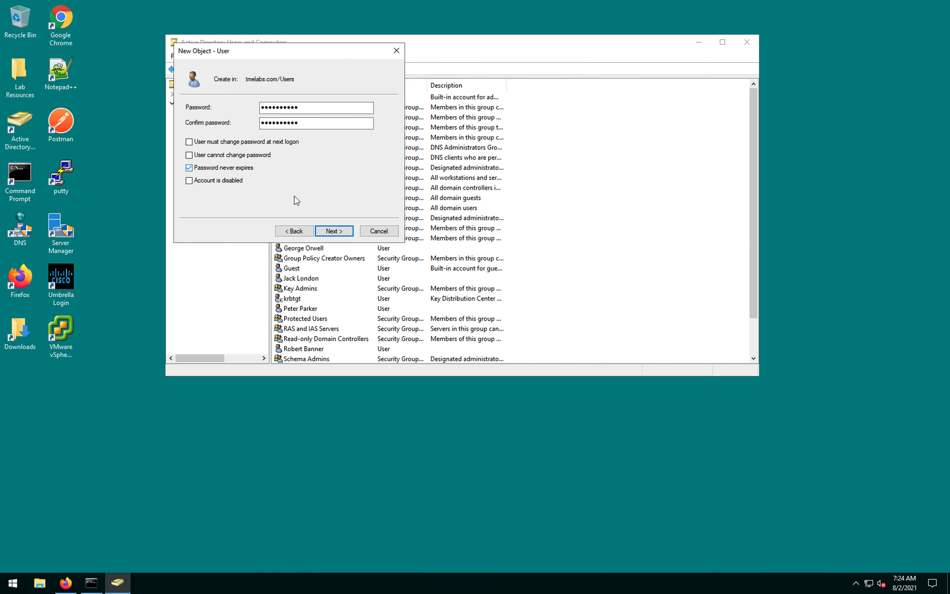
click(341, 236)
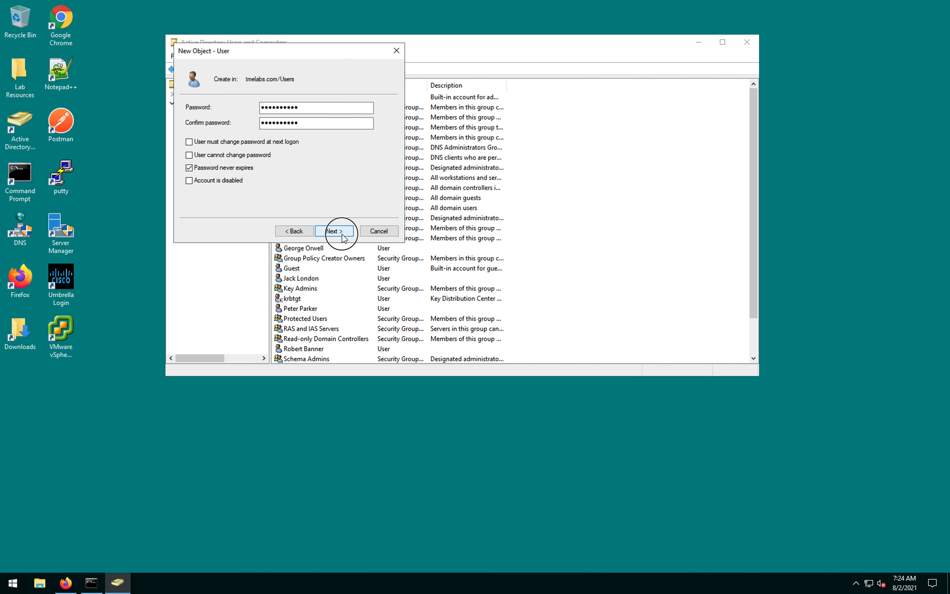
Step: Dismiss the mismatch error and re-enter both password fields, which still fail to match
click(518, 333)
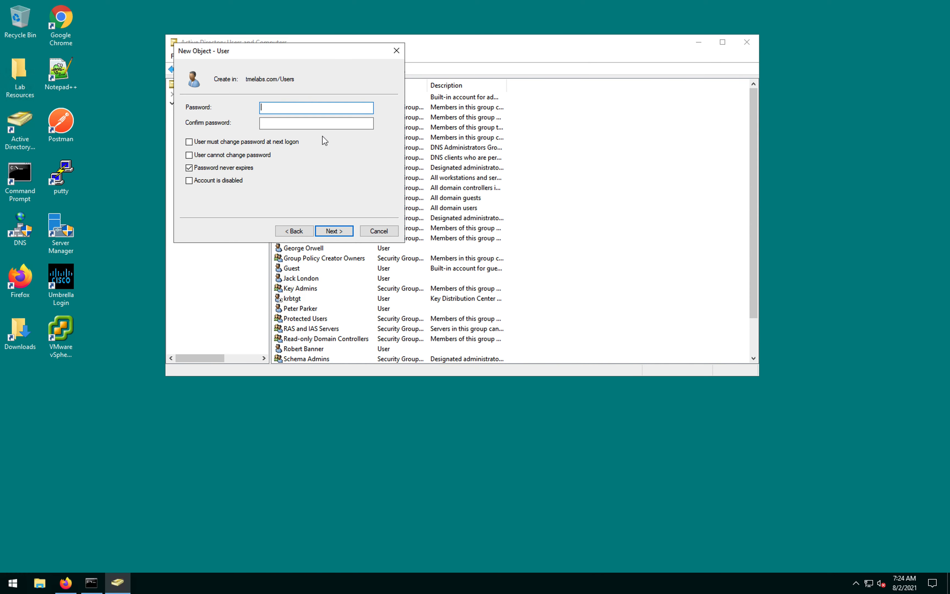
text(•••••••••••)
click(313, 125)
text(••••)
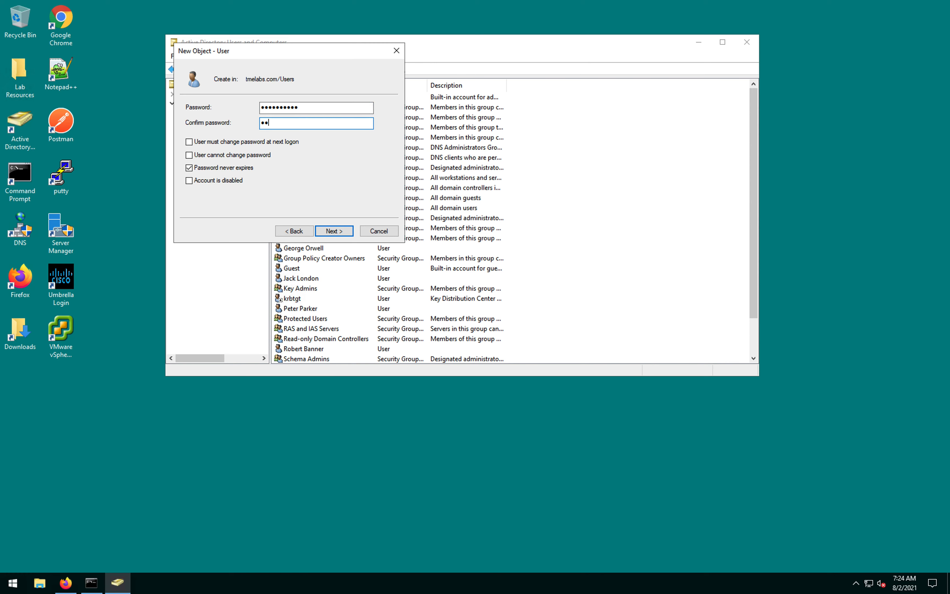
text(•••••••)
click(339, 231)
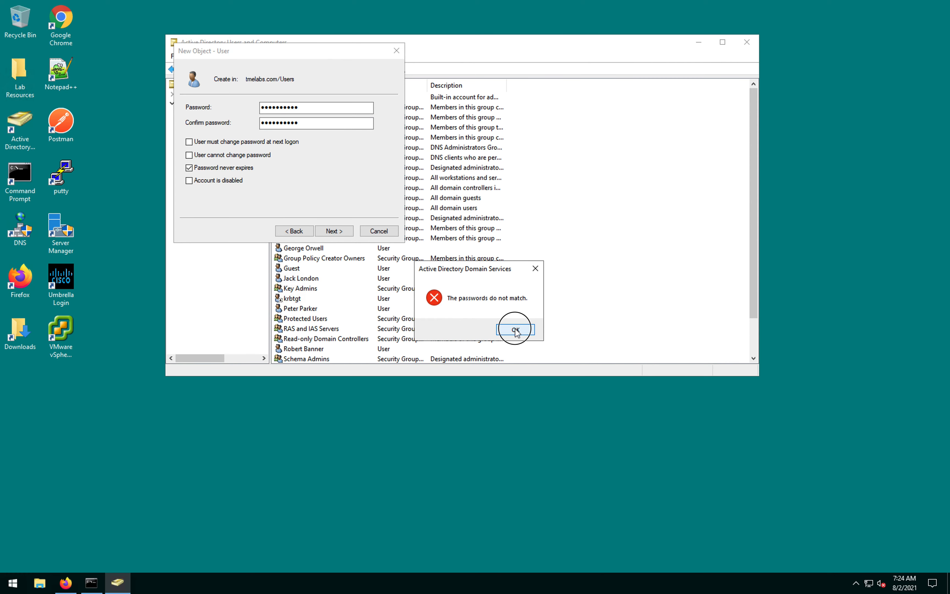
click(515, 329)
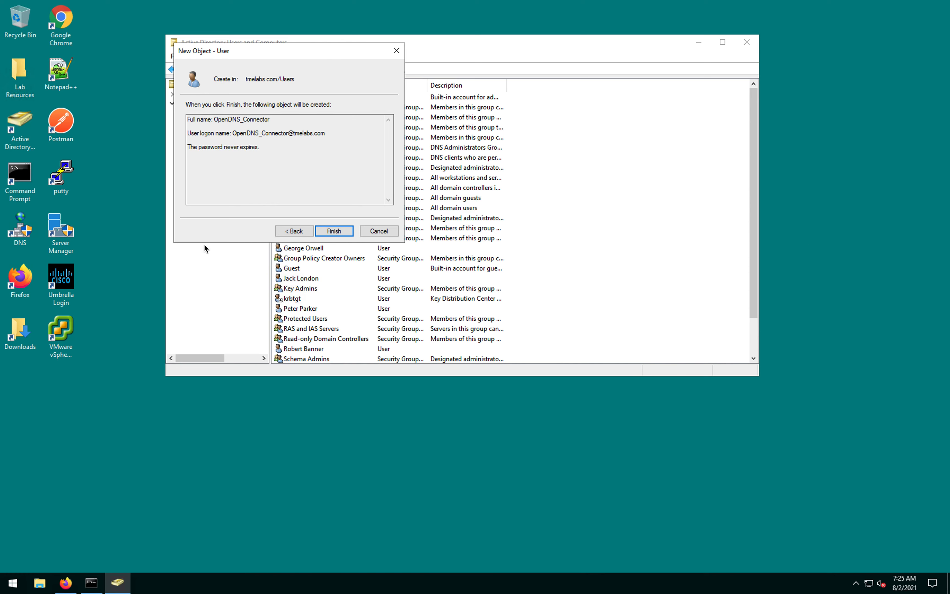
Step: Finish creating OpenDNS_Connector, then choose Add to a group from its context menu
click(333, 232)
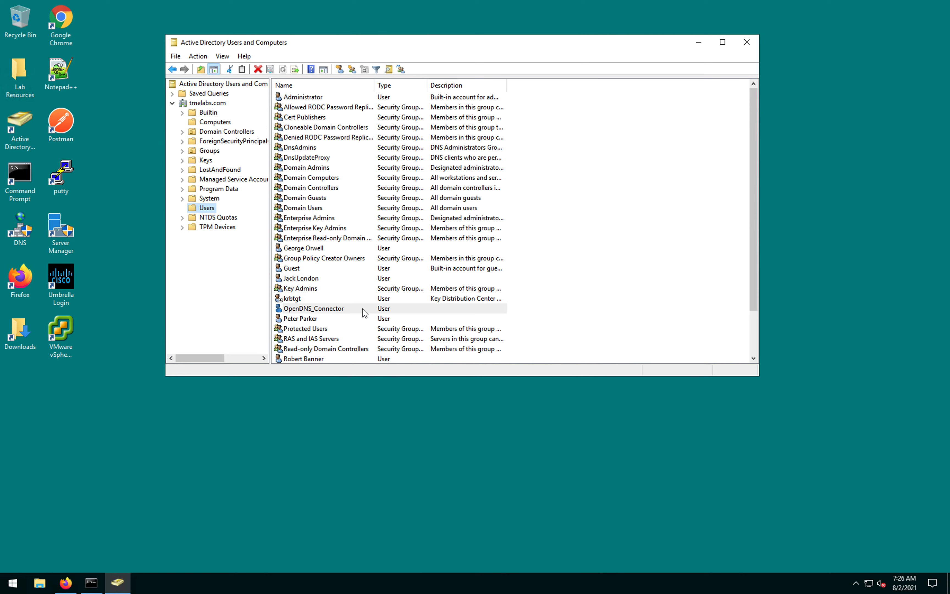
right_click(351, 308)
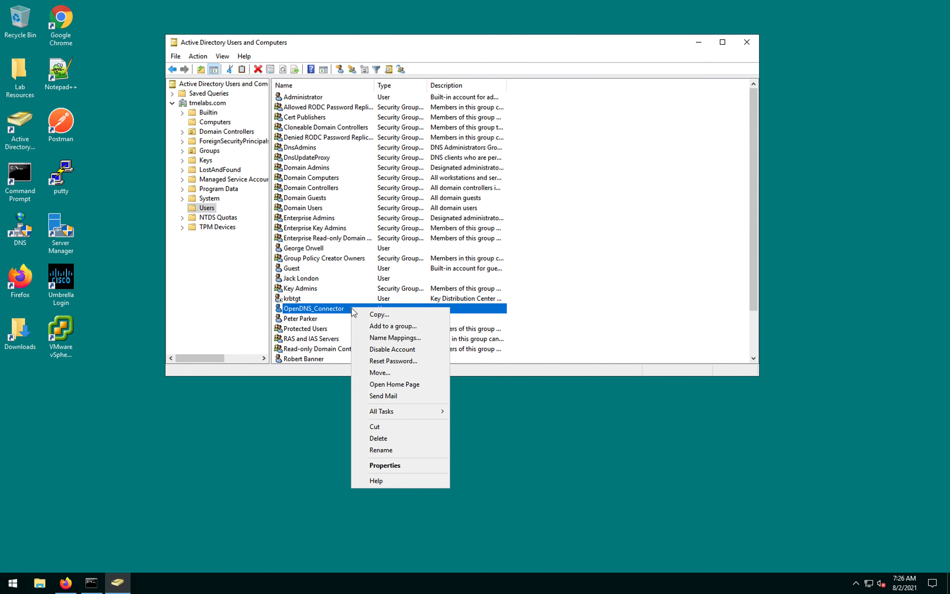
click(410, 330)
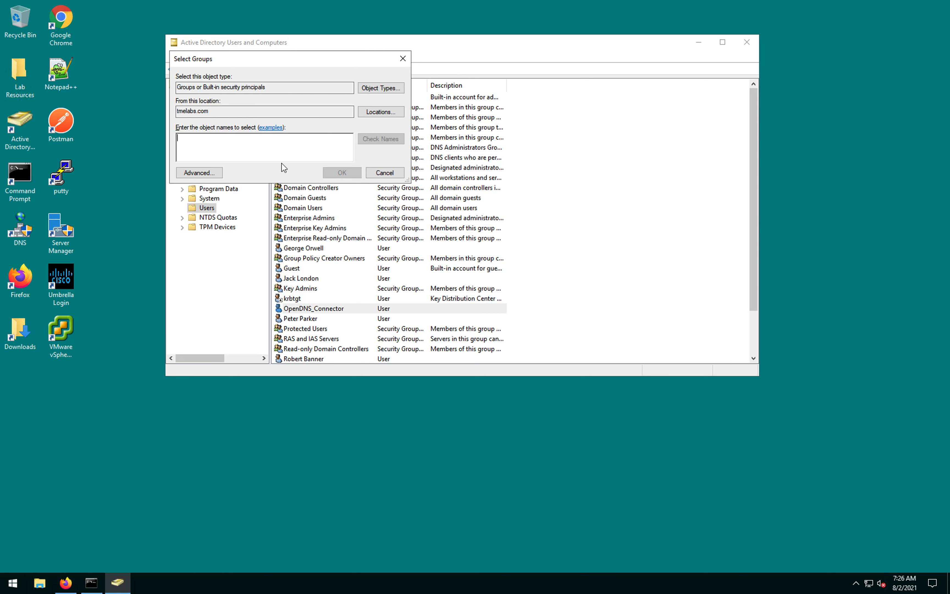
Step: Resolve Event Log Readers, Distributed COM Users and Enterprise Read-only Domain Controllers in Select Groups, then confirm the memberships
text(Event)
click(391, 139)
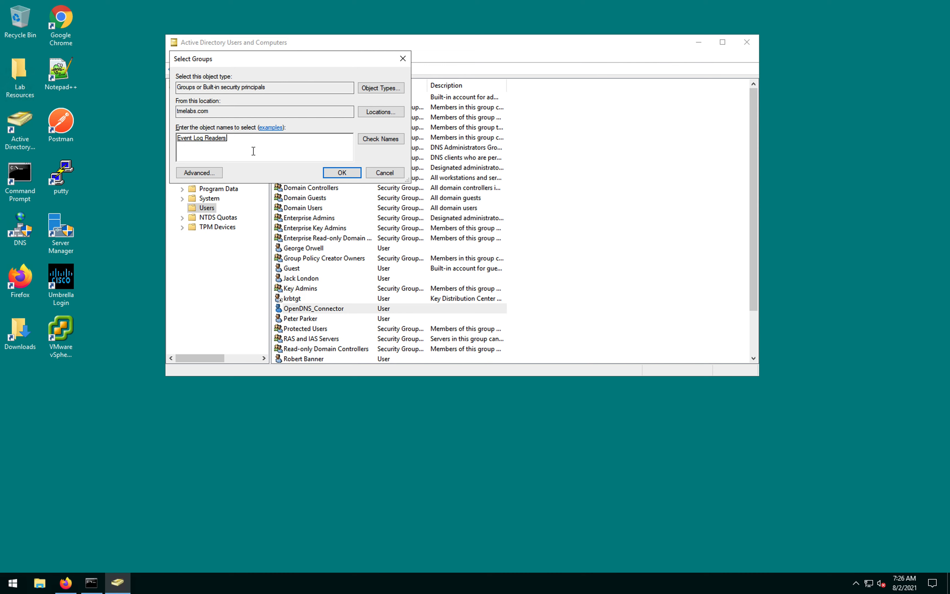
text(Distr)
click(388, 140)
text(Enterprise Read-only Domain Controllers)
click(381, 139)
text(p)
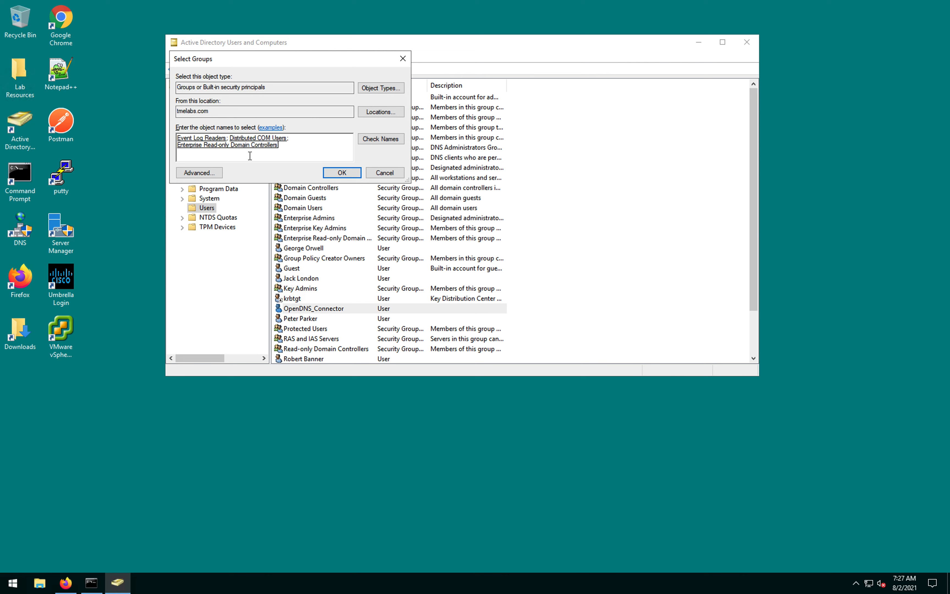
click(342, 173)
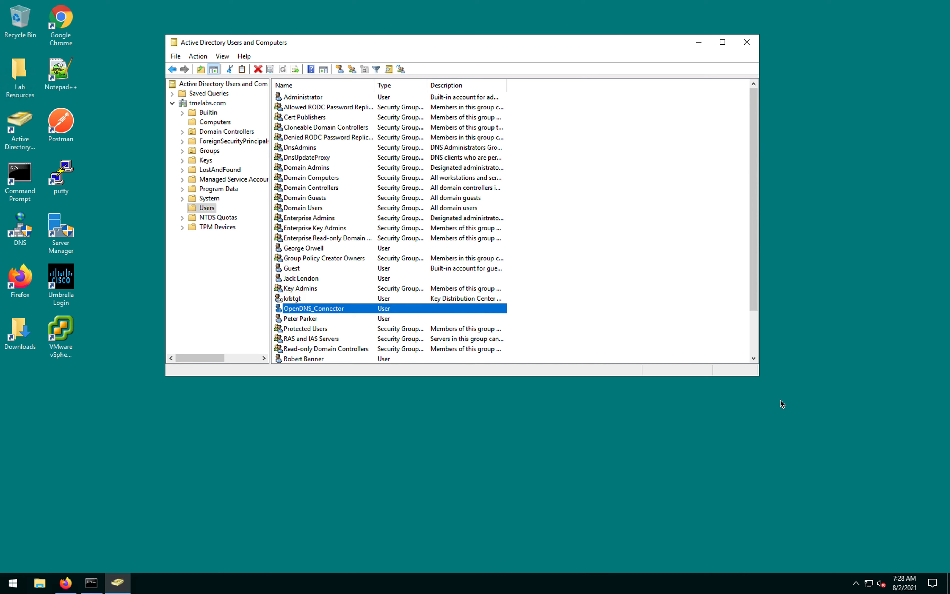
click(196, 524)
click(66, 585)
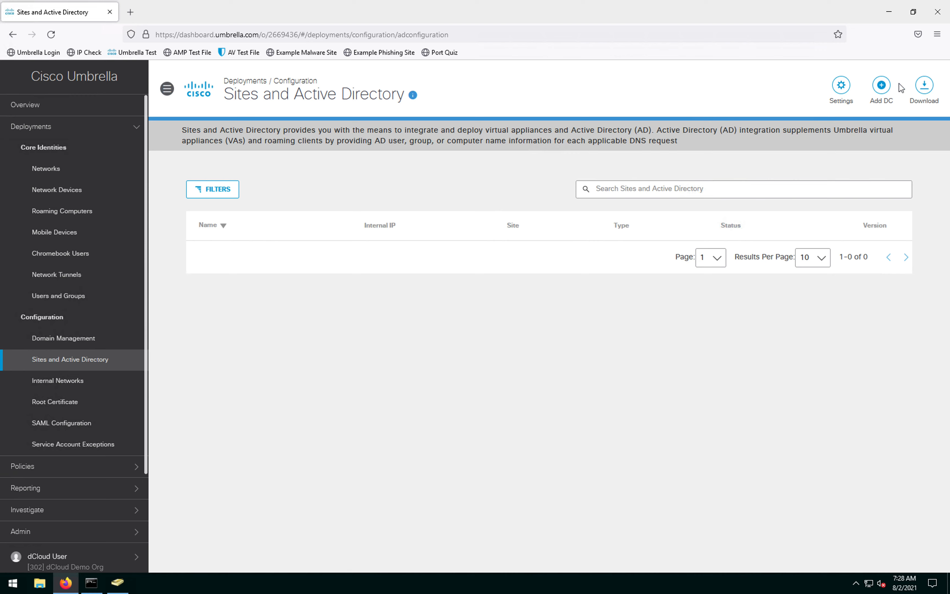
Step: Download and save the Windows configuration script for the domain controller
click(923, 90)
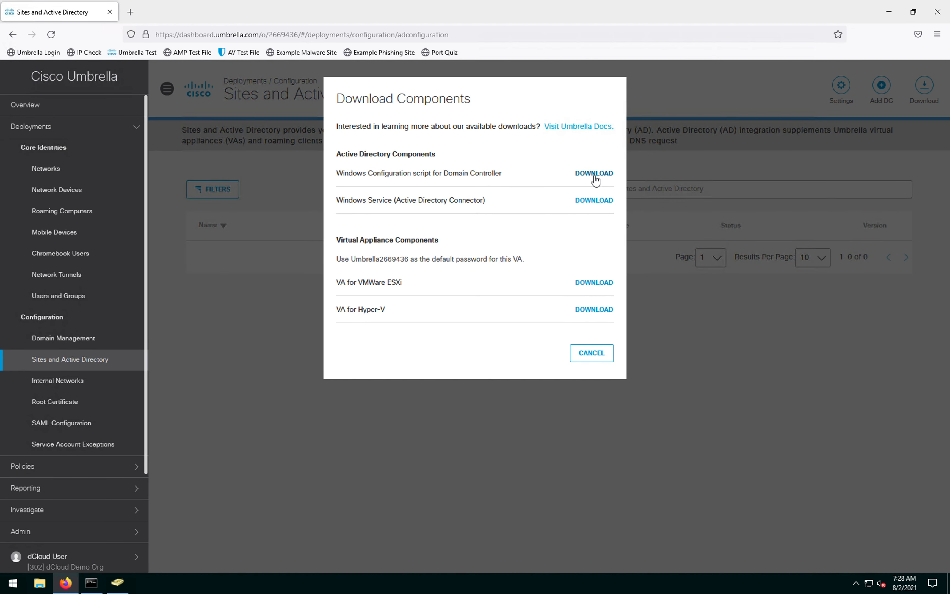
drag(500, 173, 355, 173)
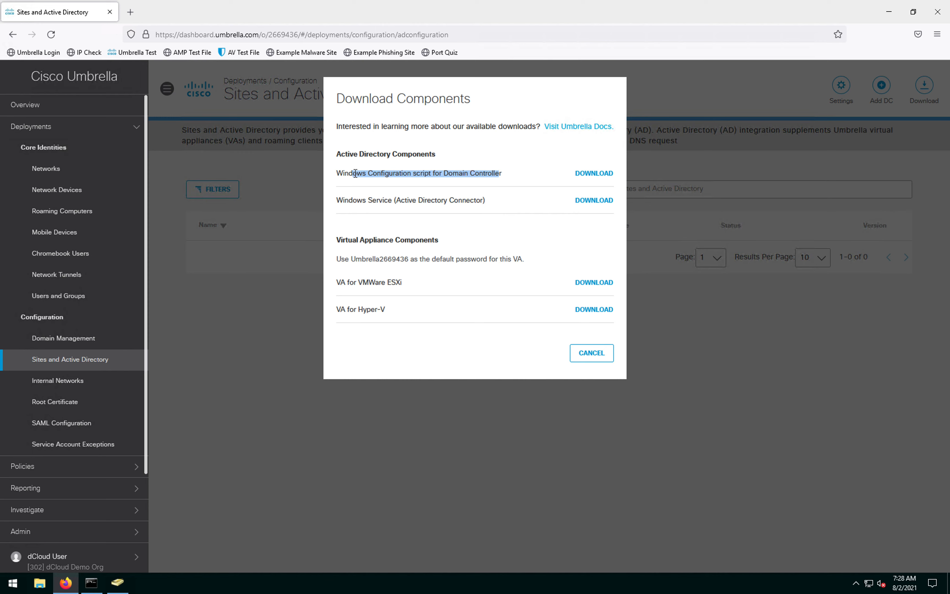
click(602, 173)
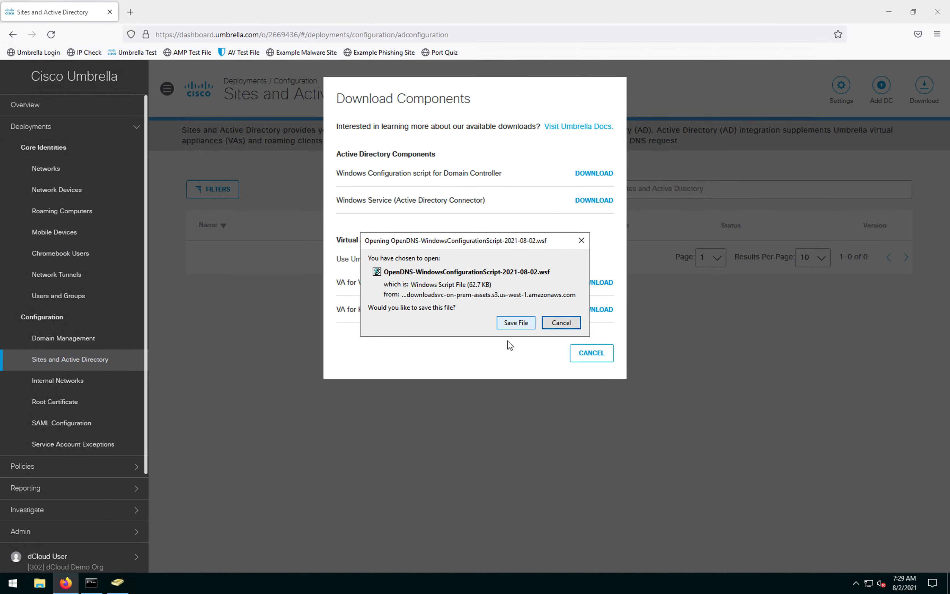
click(515, 323)
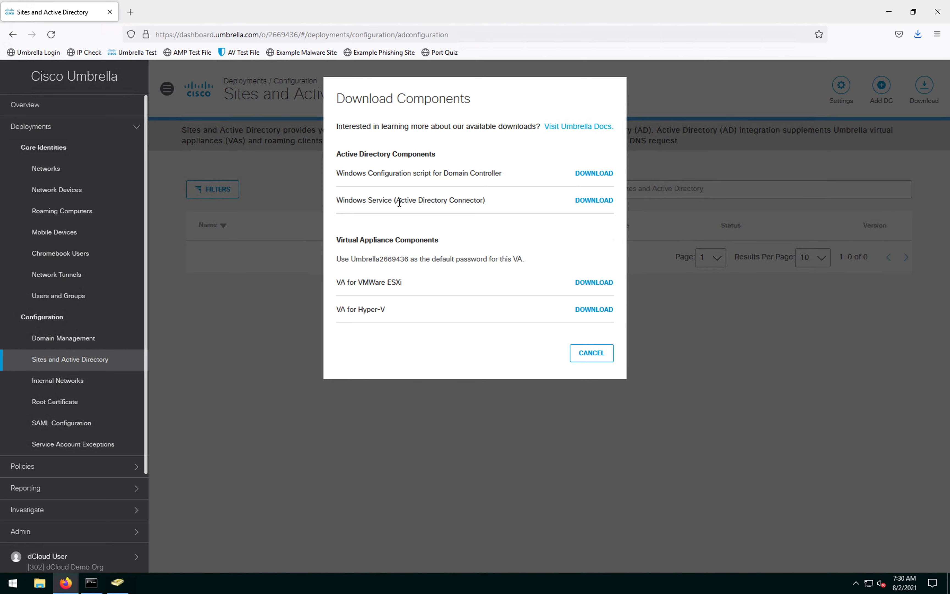
Step: Download and save the Active Directory Connector Windows Service zip, then close the components list
drag(373, 173, 451, 173)
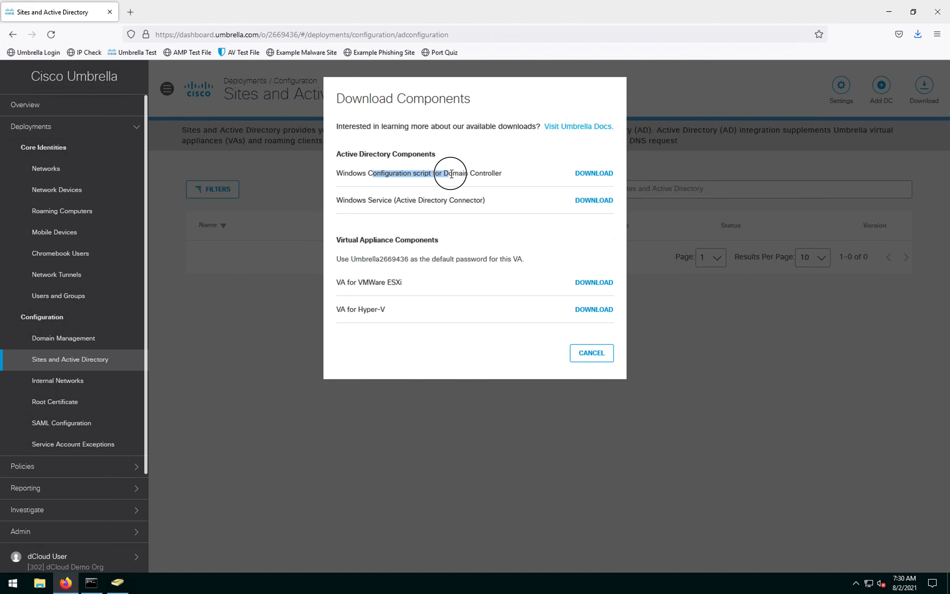
click(600, 201)
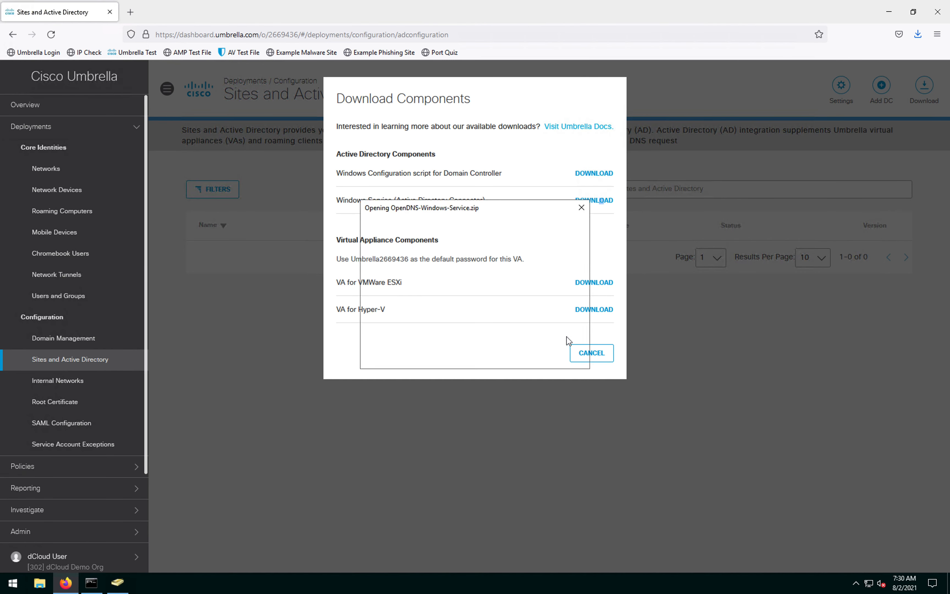
click(515, 356)
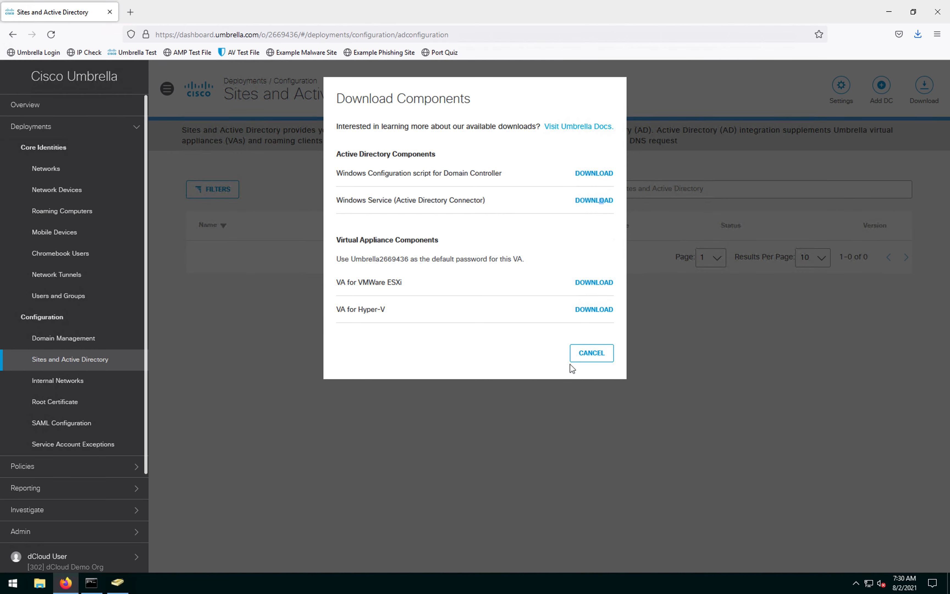
click(590, 359)
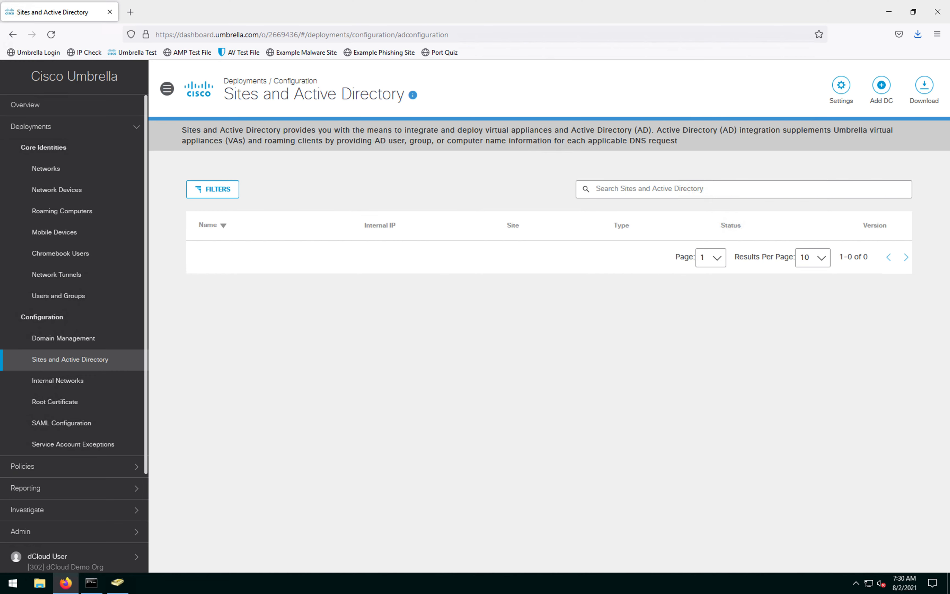
Step: Launch an enlarged Command Prompt running as administrator
click(91, 583)
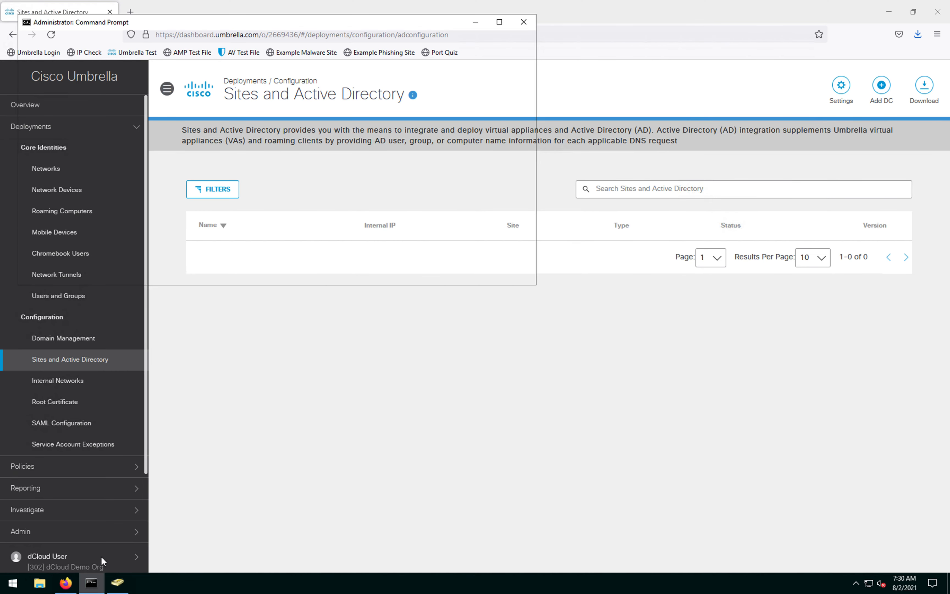
click(523, 22)
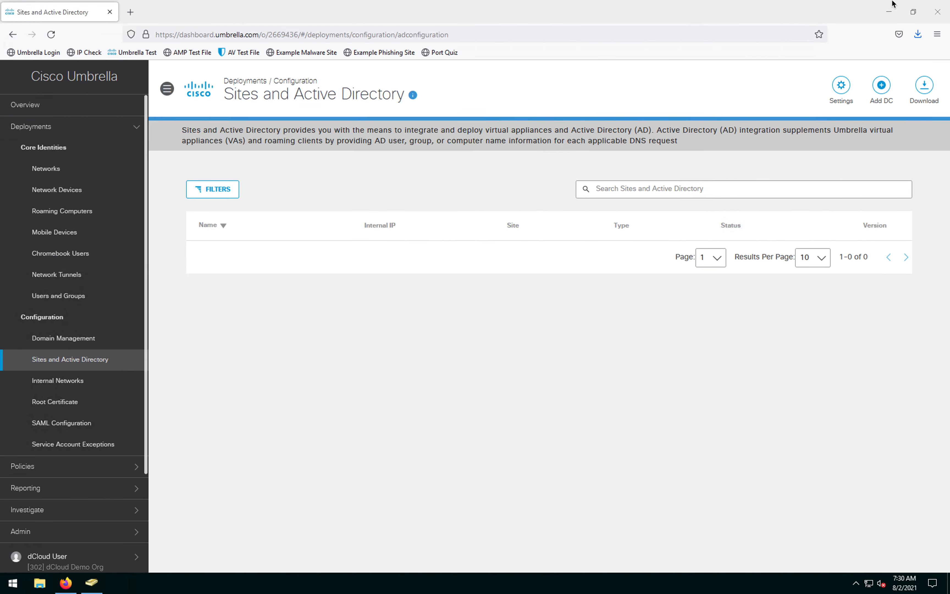
click(889, 11)
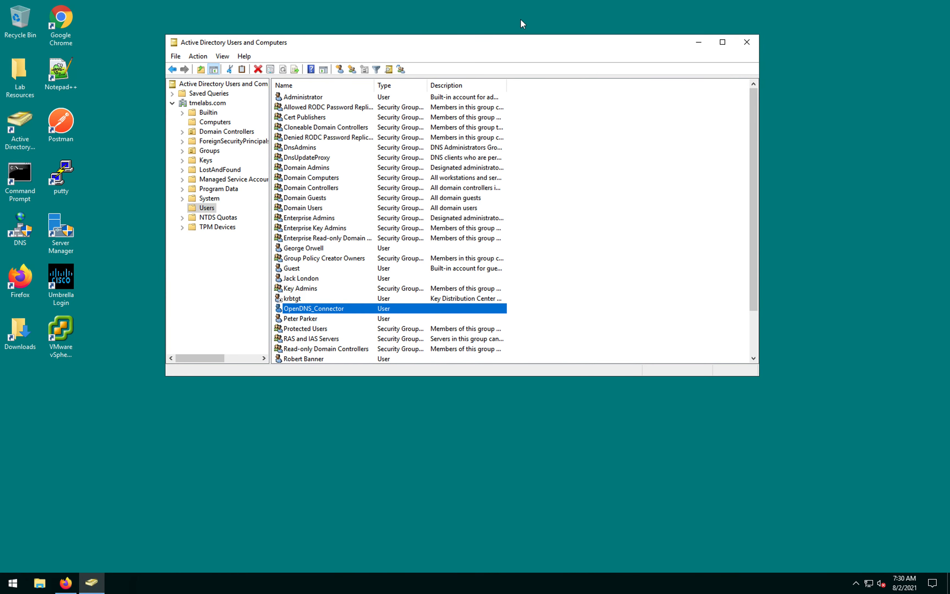
click(119, 390)
double_click(20, 180)
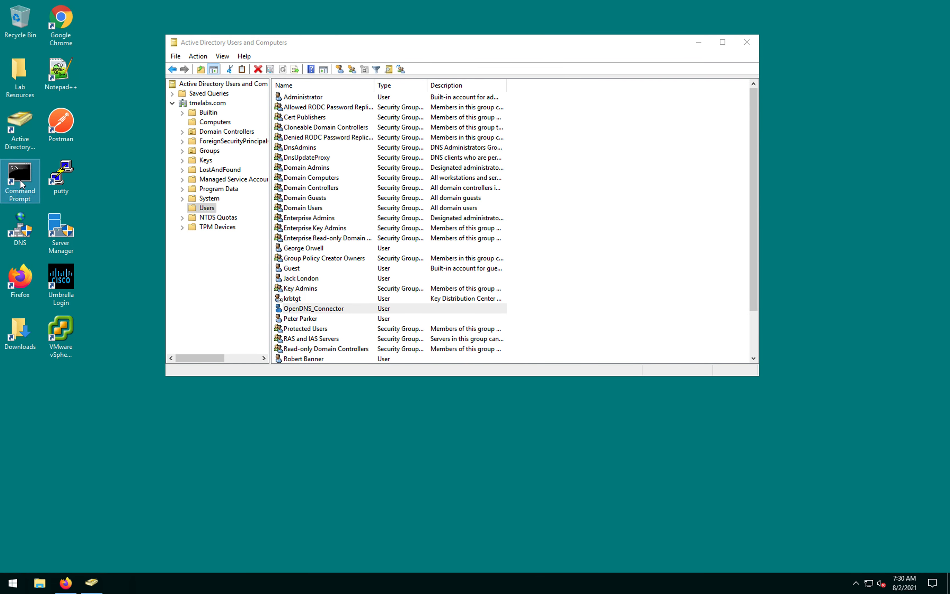
right_click(20, 180)
click(64, 208)
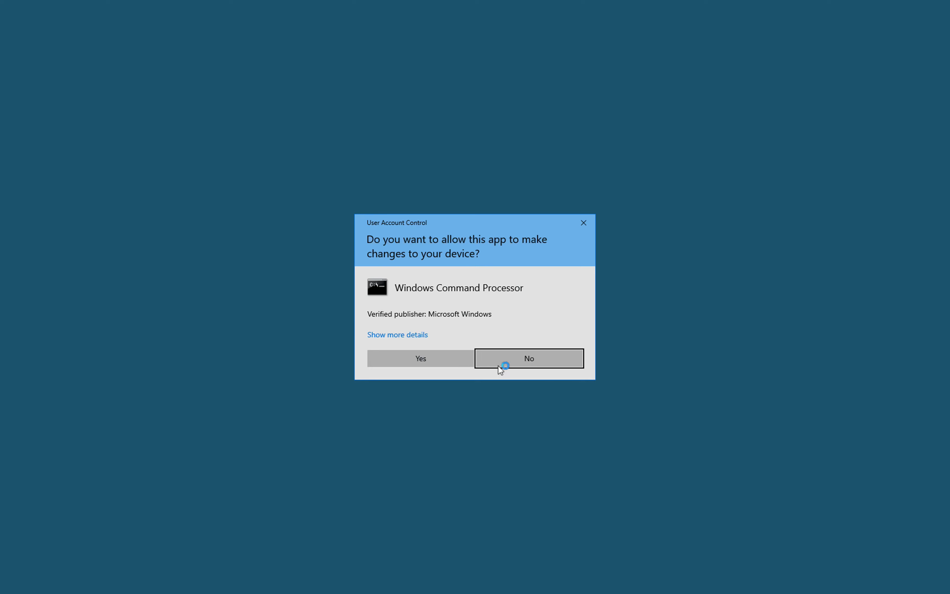
click(460, 365)
drag(606, 359, 891, 518)
click(480, 293)
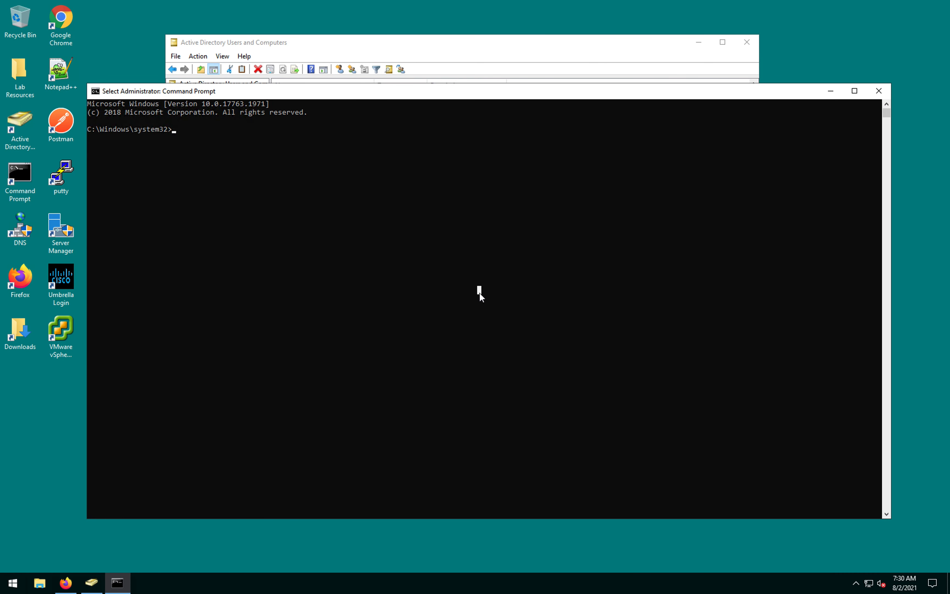
Step: Run cscript on Downloads\OpenDNS-WindowsConfigurationScript-2021-08-02.wsf
text(cscript )
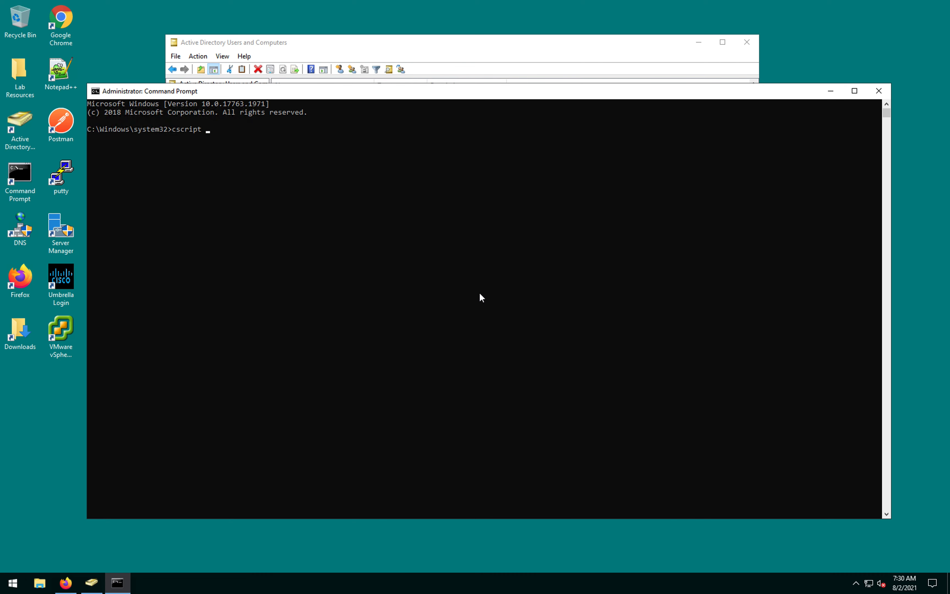
text(C:\Users\A)
key(Tab)
text(\Doc)
key(Tab)
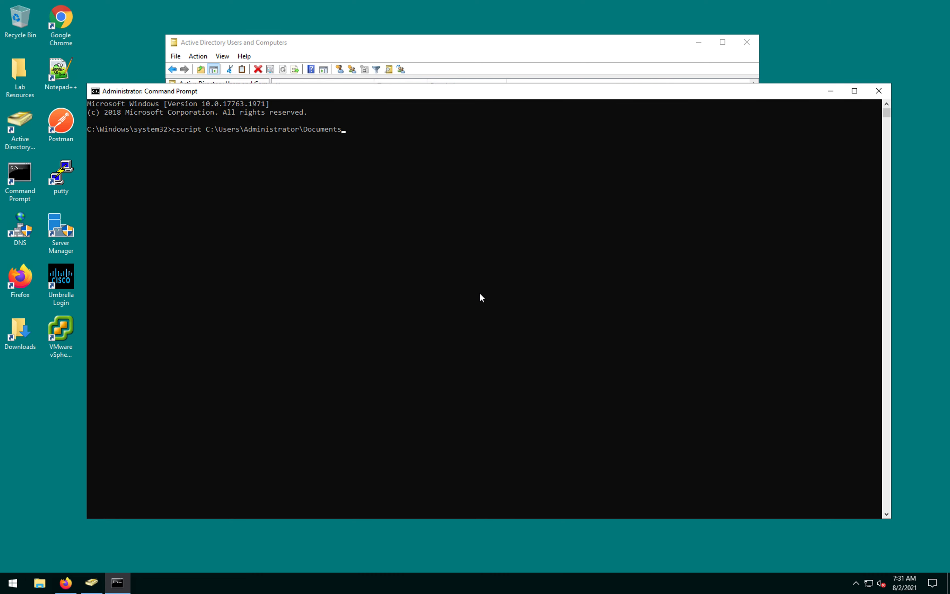
key(BackSpace)
key(BackSpace)
key(BackSpace)
key(BackSpace)
key(BackSpace)
key(BackSpace)
key(BackSpace)
text(w)
key(Tab)
text(\O)
key(Tab)
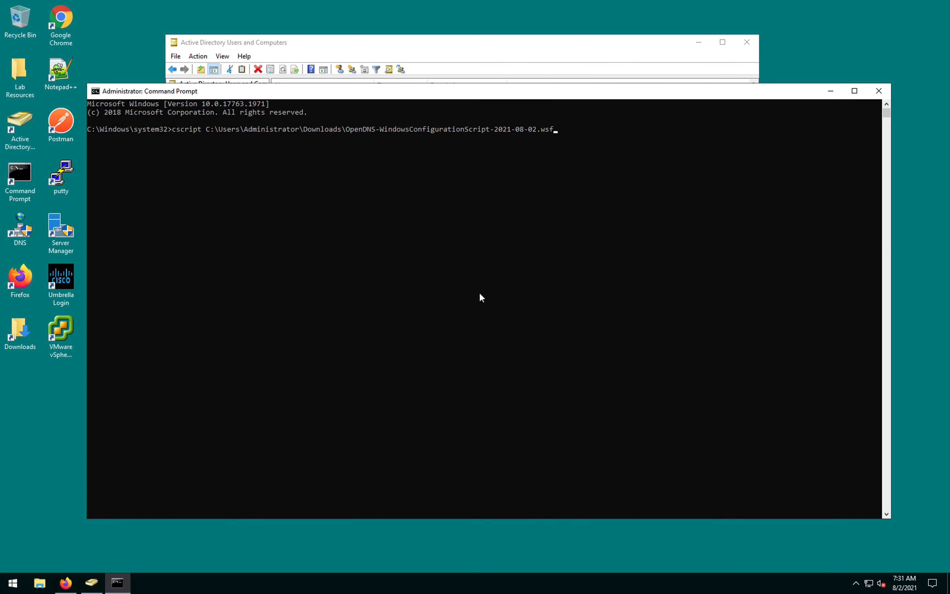
key(Return)
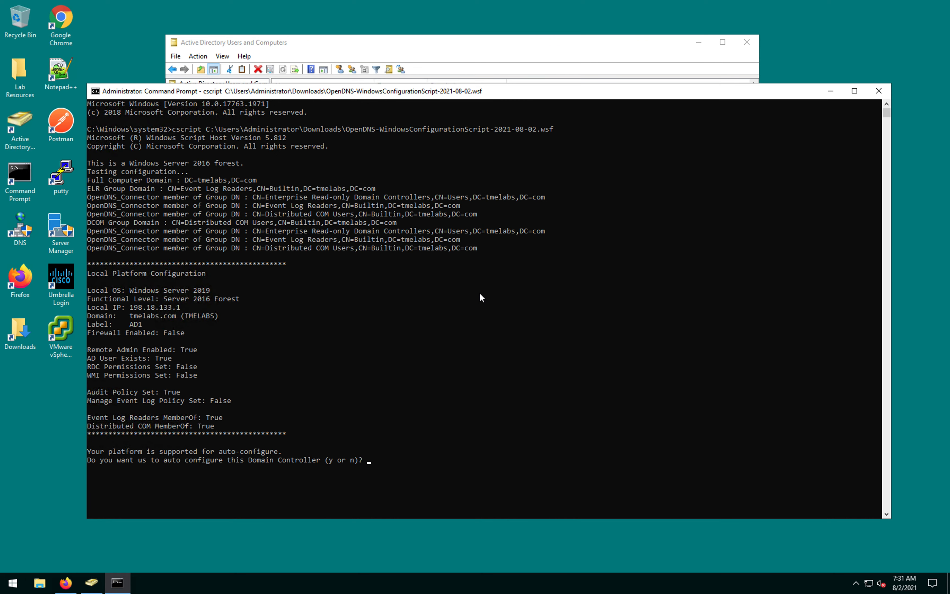
Step: Answer y to auto-configure the domain controller and y to register it in the cloud
drag(174, 459, 263, 458)
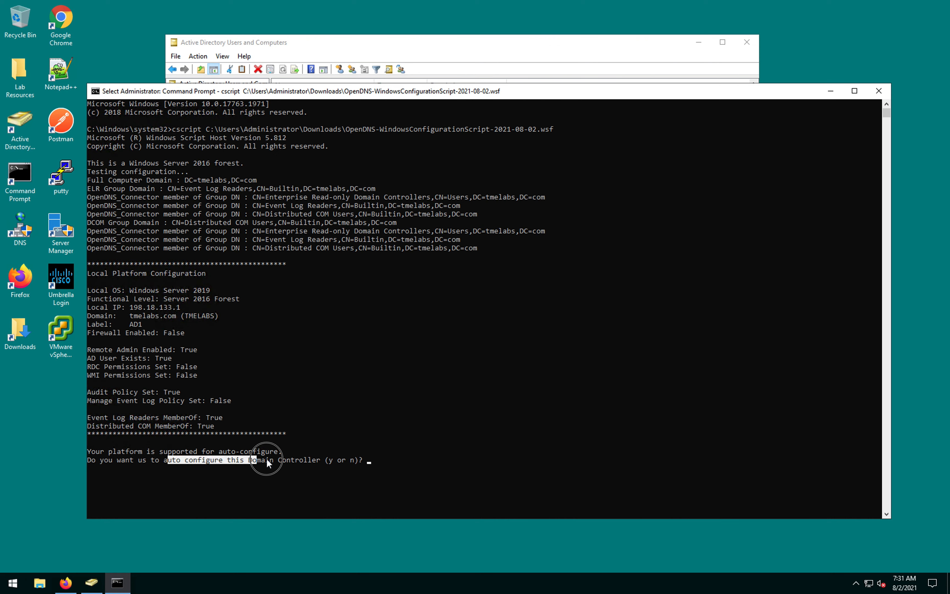
click(312, 473)
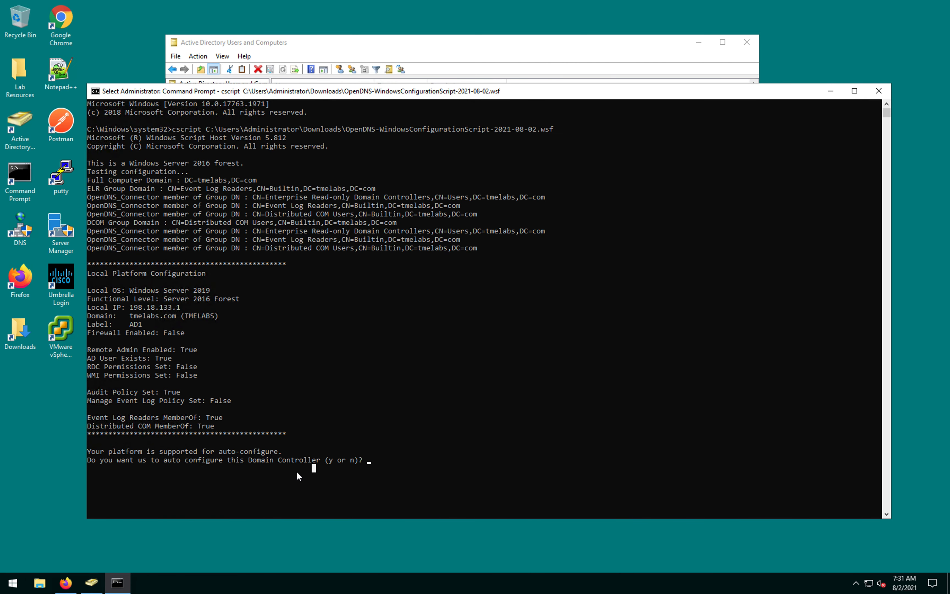
click(433, 451)
key(Escape)
text(y)
key(Return)
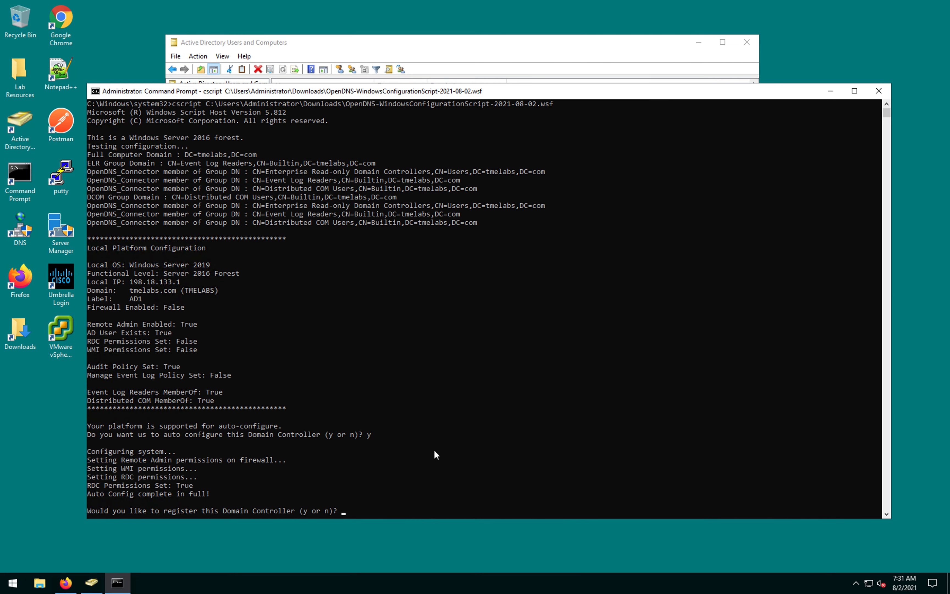
text(y)
key(Return)
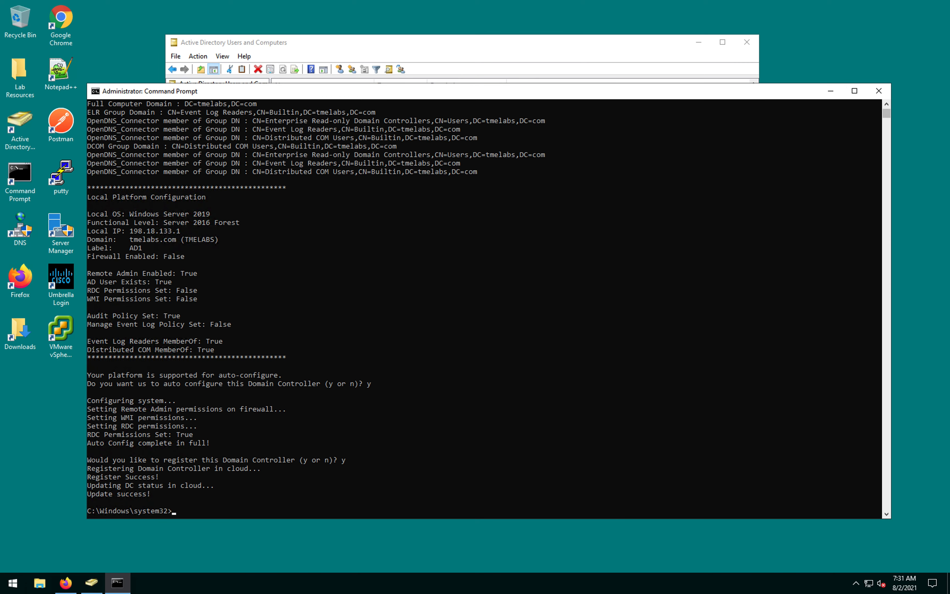
click(345, 357)
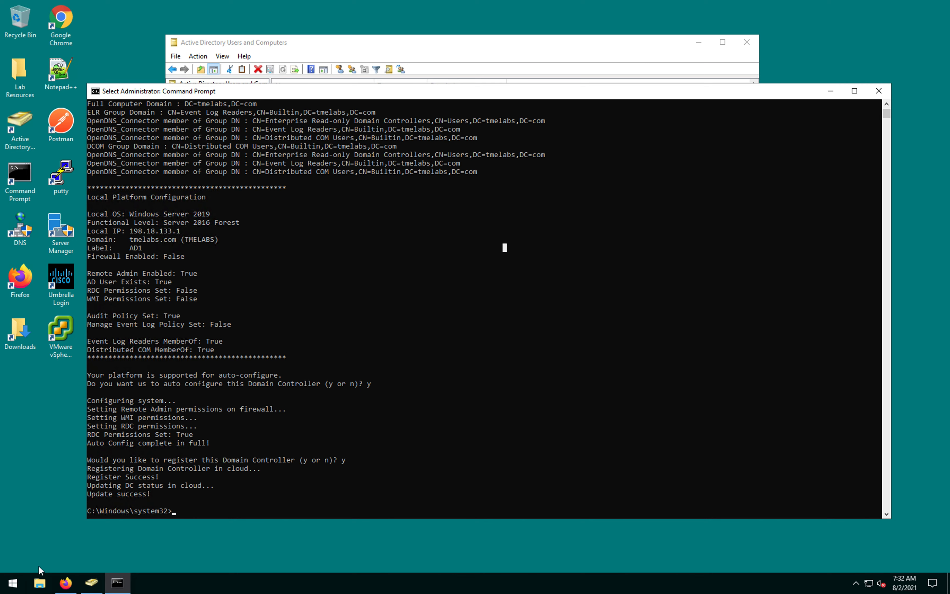
Step: Browse inside OpenDNS-Windows-Service.zip in Downloads to locate Setup.msi
click(38, 584)
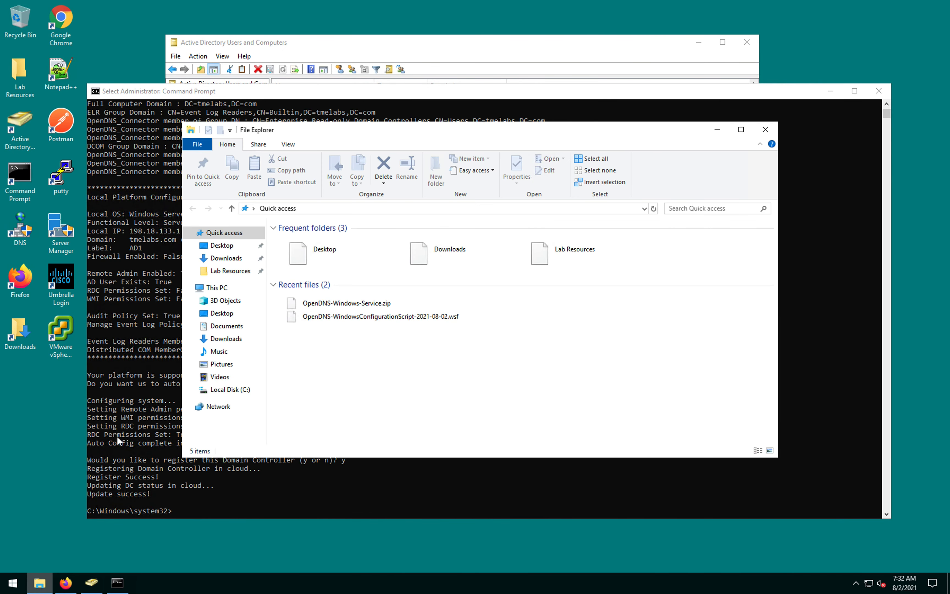
click(235, 273)
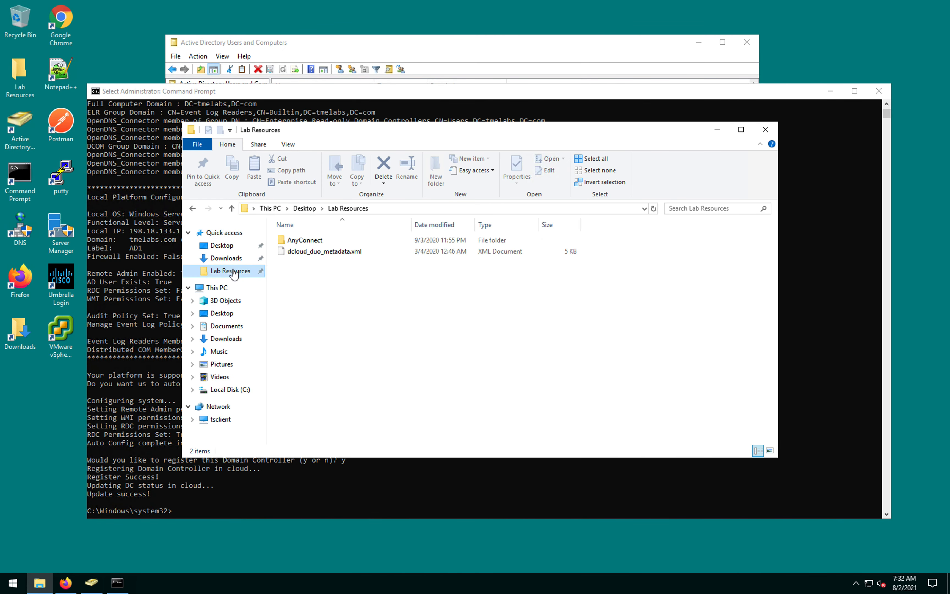
click(229, 246)
click(247, 260)
double_click(376, 252)
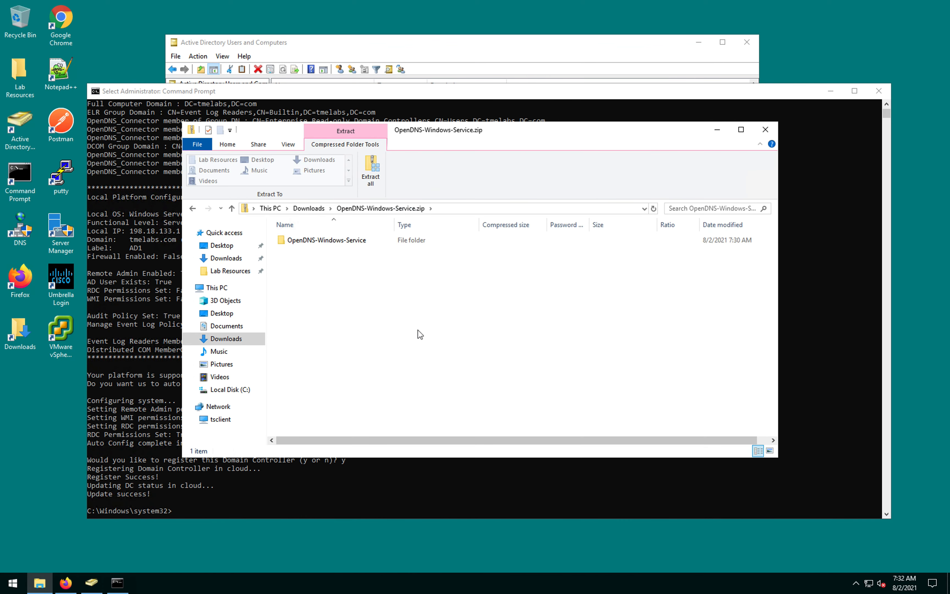
double_click(368, 240)
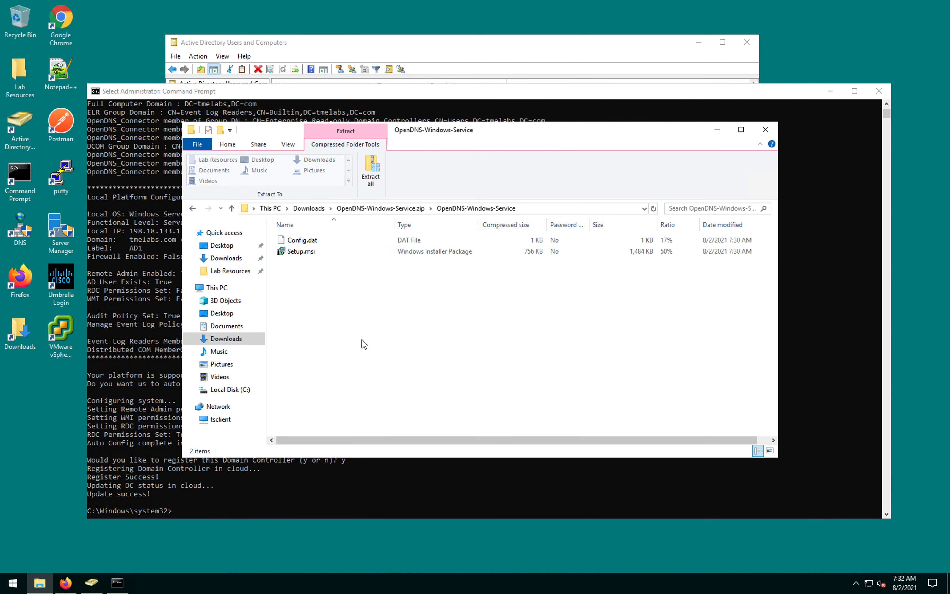
click(327, 253)
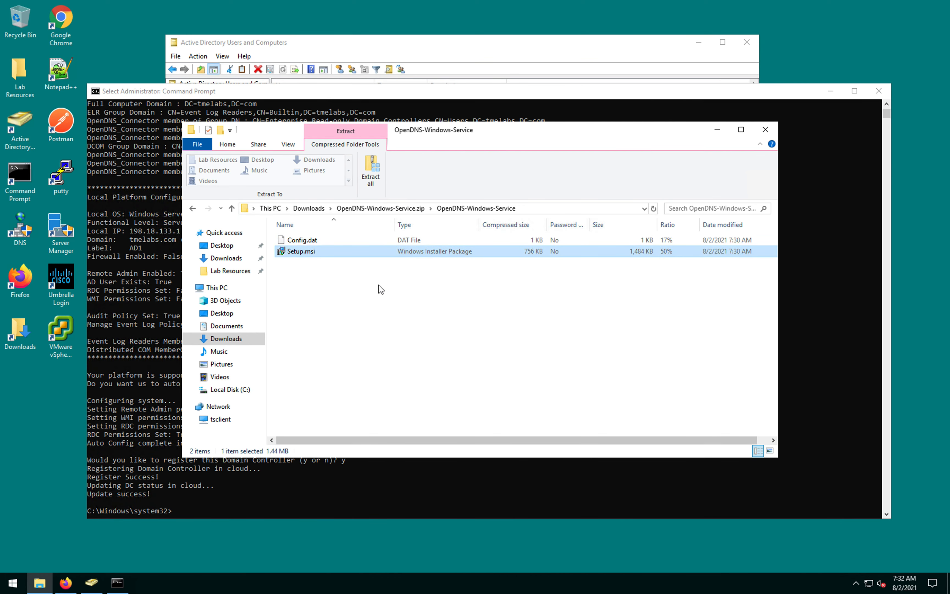
click(404, 208)
click(309, 209)
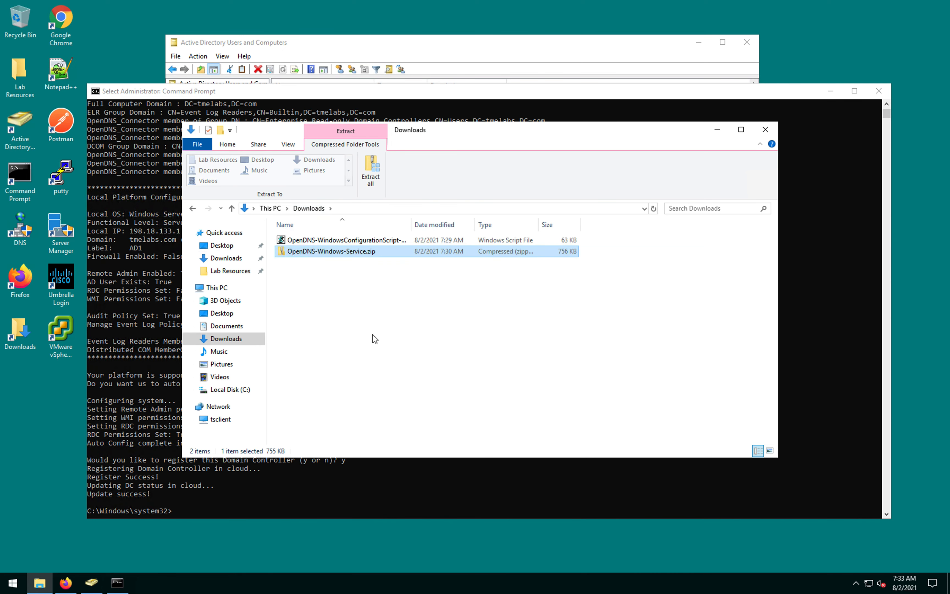
Step: Extract OpenDNS-Windows-Service.zip into Downloads and launch Setup.msi from the extracted folder
right_click(395, 254)
click(452, 291)
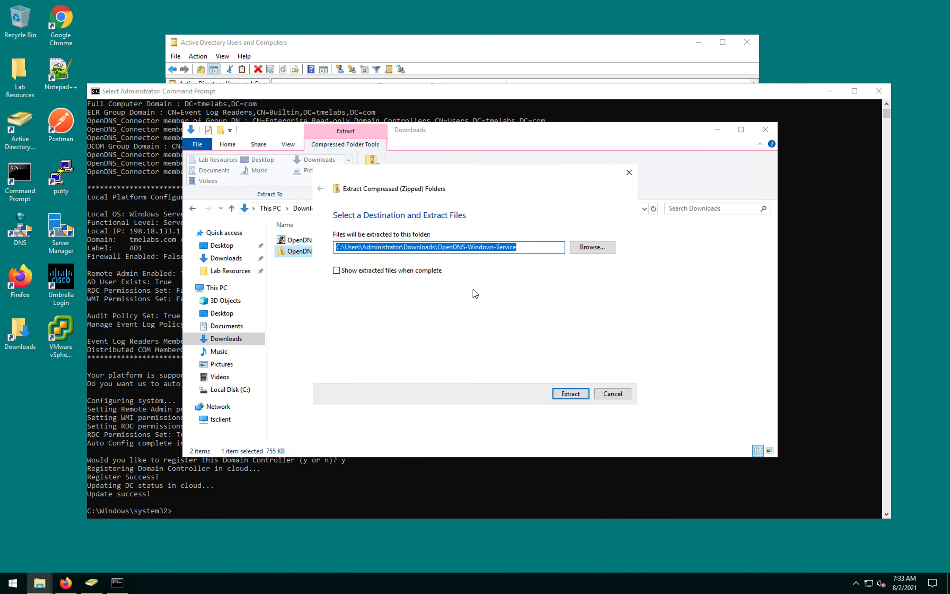
click(572, 393)
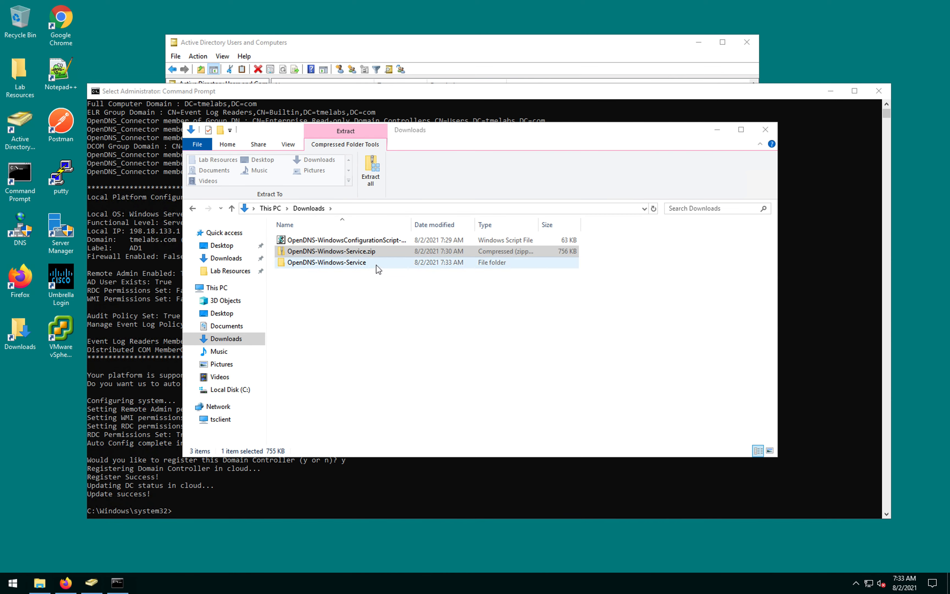
double_click(376, 265)
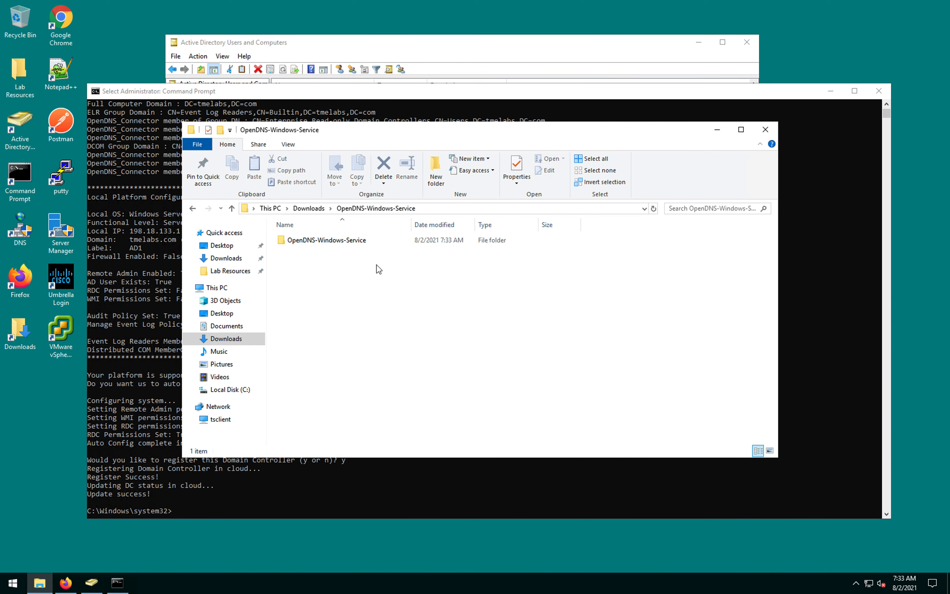
double_click(368, 243)
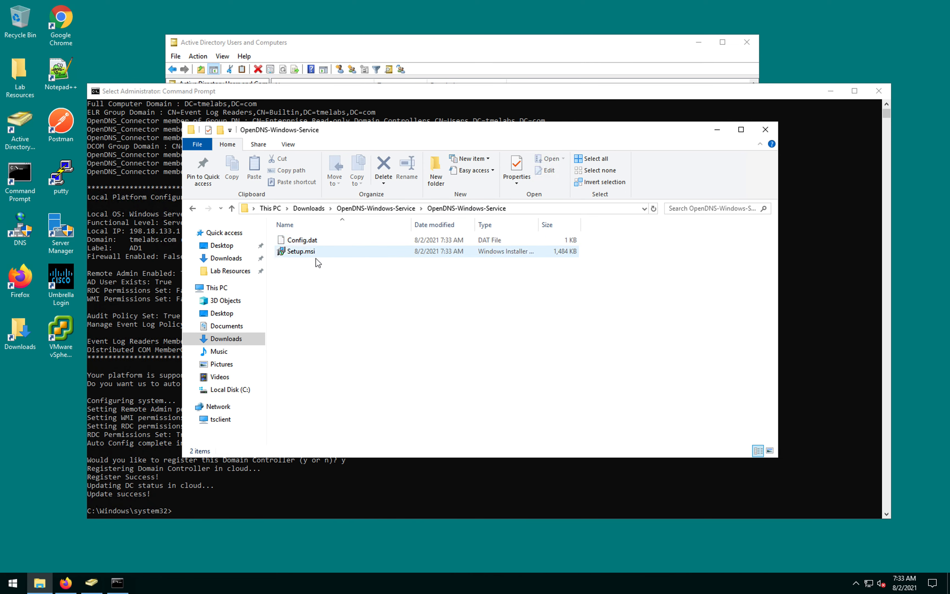
double_click(320, 253)
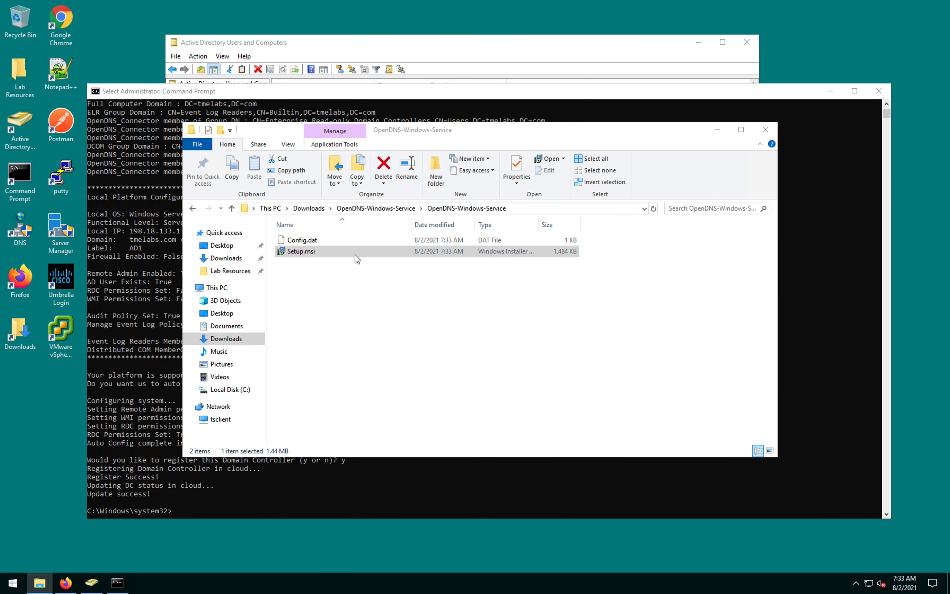
Step: Run the Umbrella Connector Setup wizard with the default folder and enter the OpenDNS_Connector account password
click(510, 303)
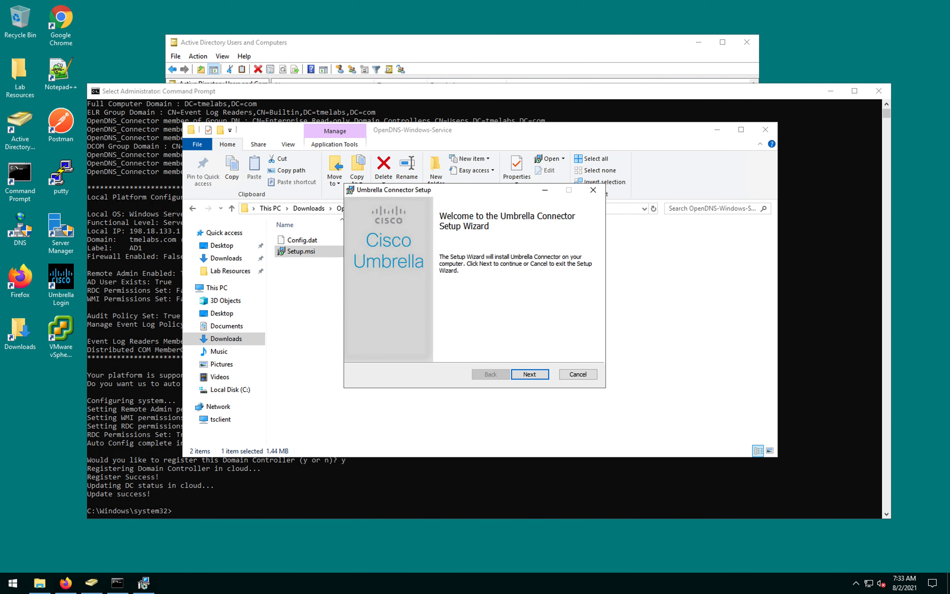
click(541, 376)
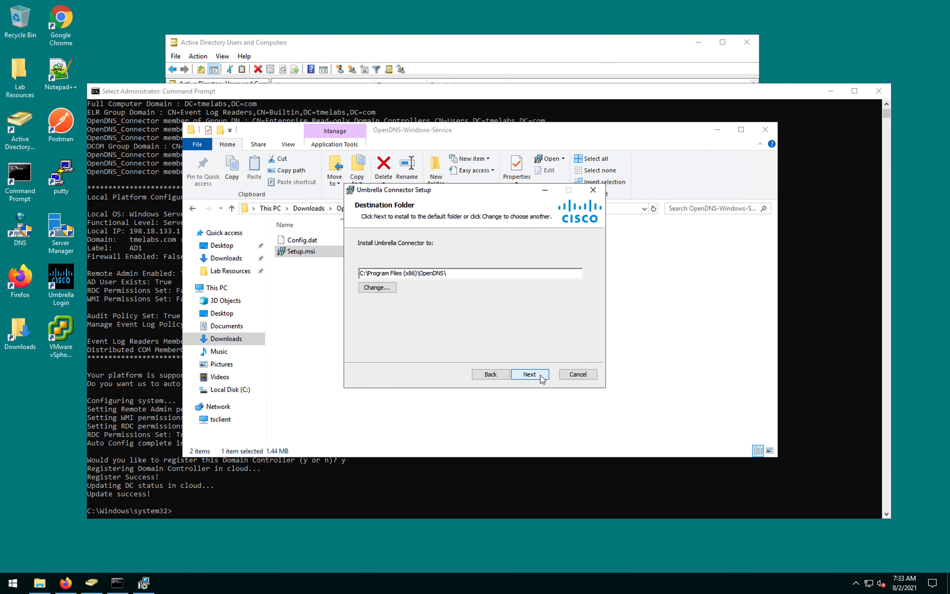
click(531, 375)
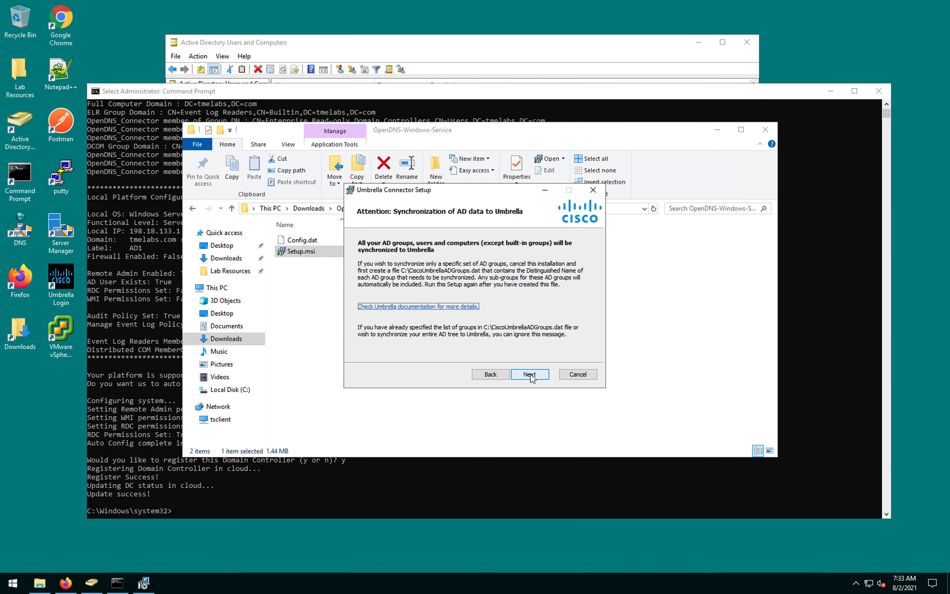
click(532, 374)
click(397, 277)
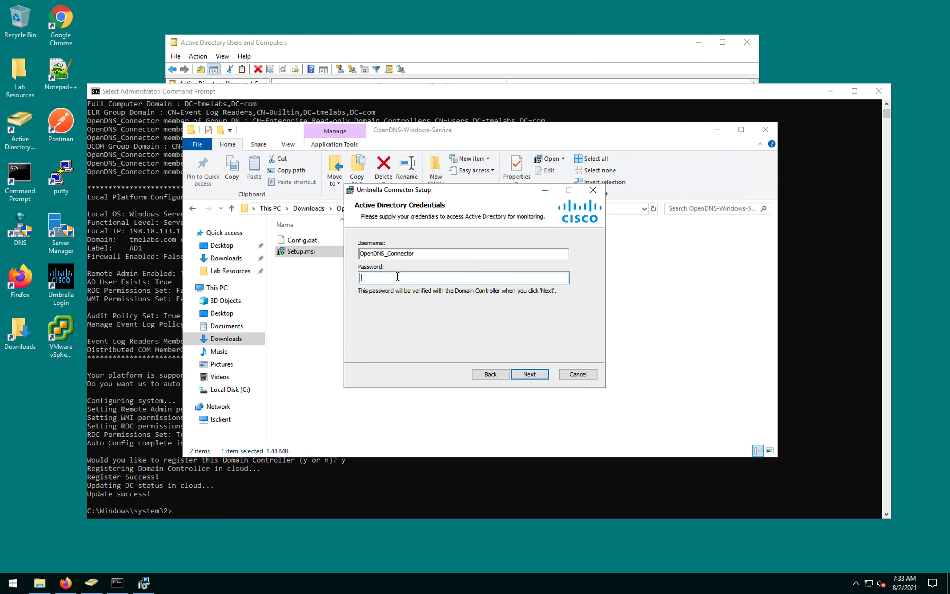
text(•••••••)
key(Return)
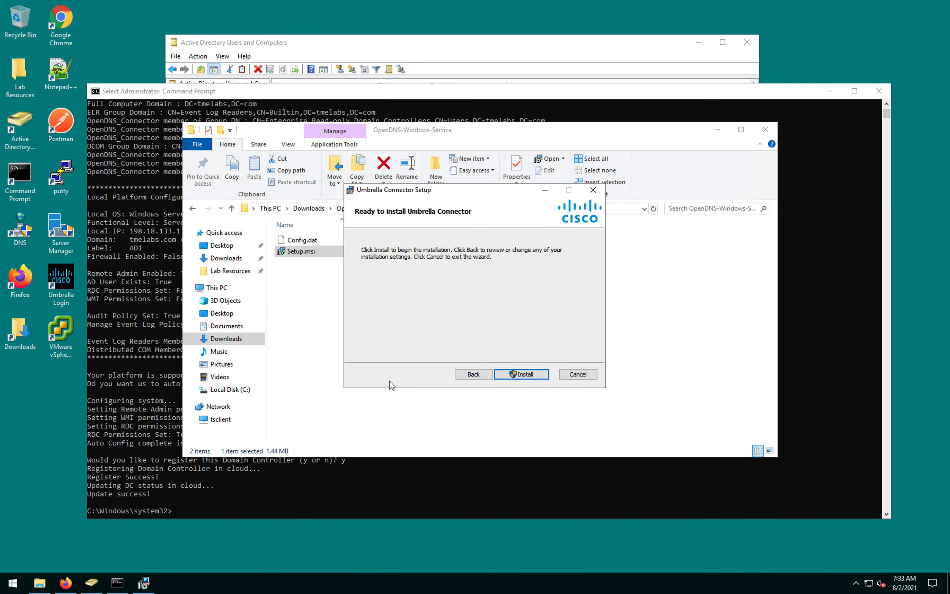
Step: Complete the Umbrella Connector installation, then reopen File Explorer at Quick access
click(529, 374)
click(439, 368)
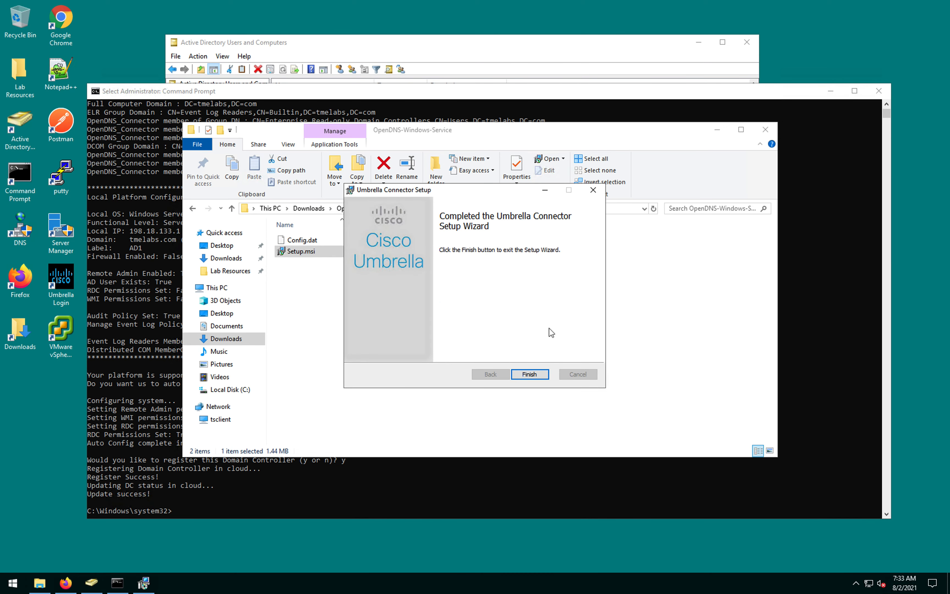
click(531, 373)
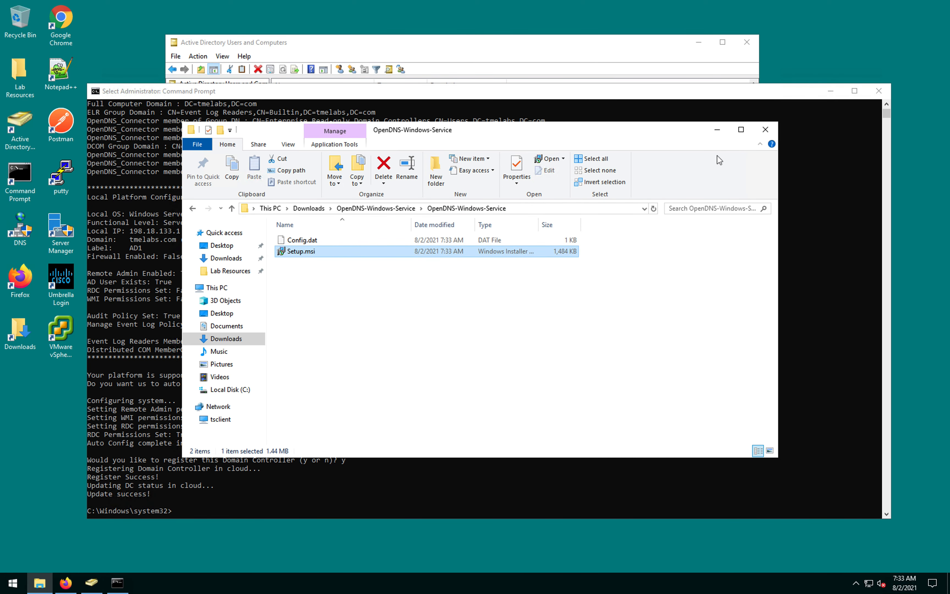
click(764, 130)
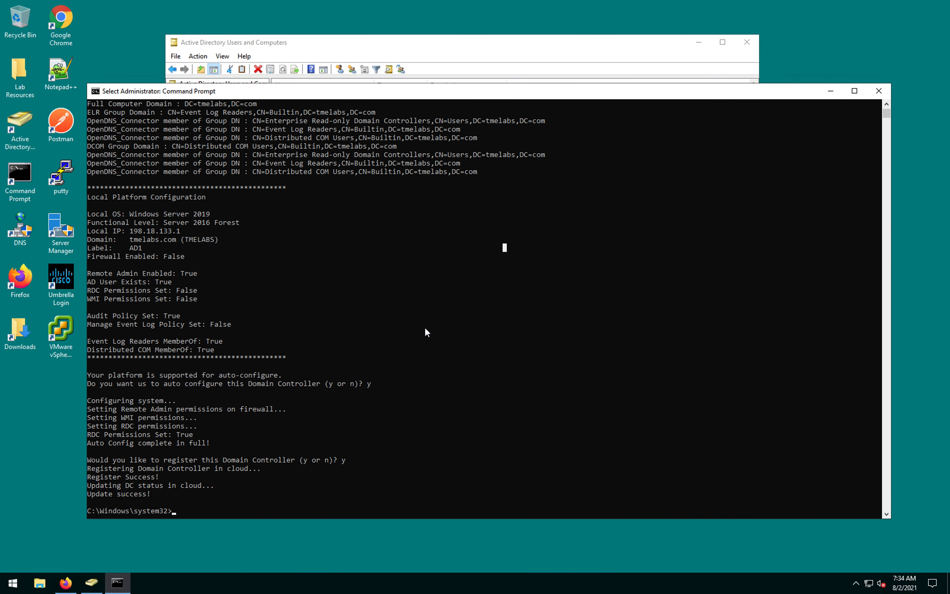
key(super+e)
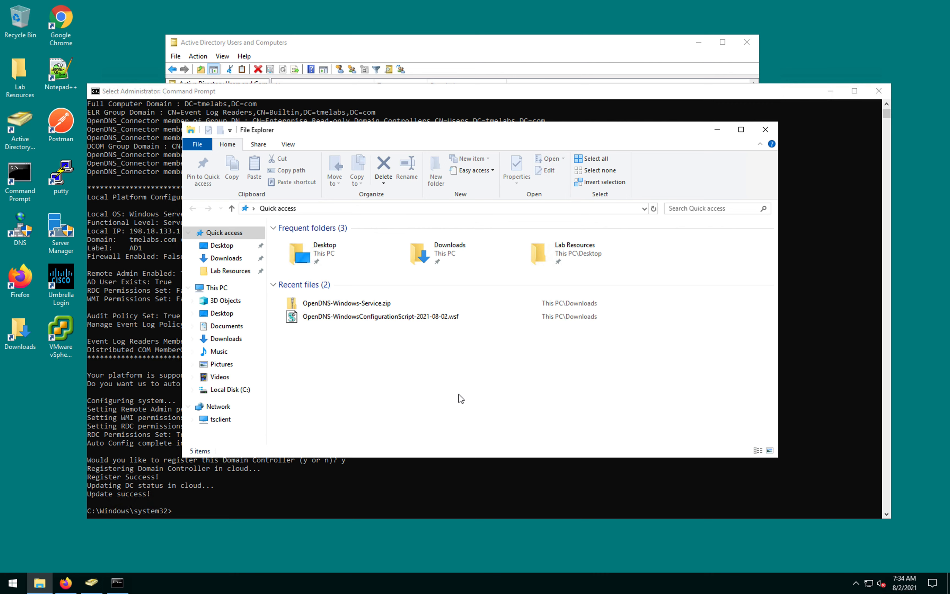
Step: Open C:\CiscoUmbrellaADGroups.dat from This PC > Local Disk (C:) with Edit with Notepad++
click(214, 288)
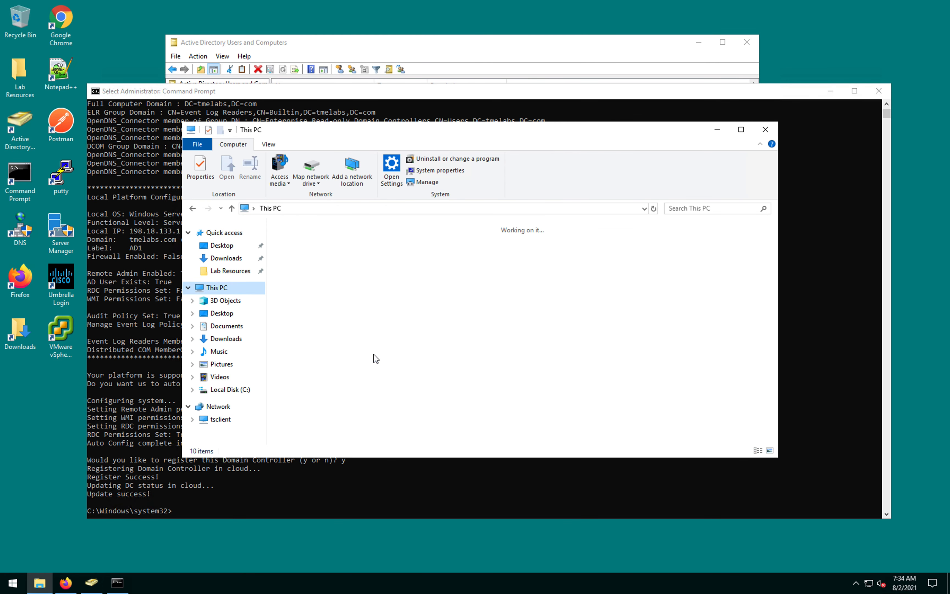
double_click(471, 352)
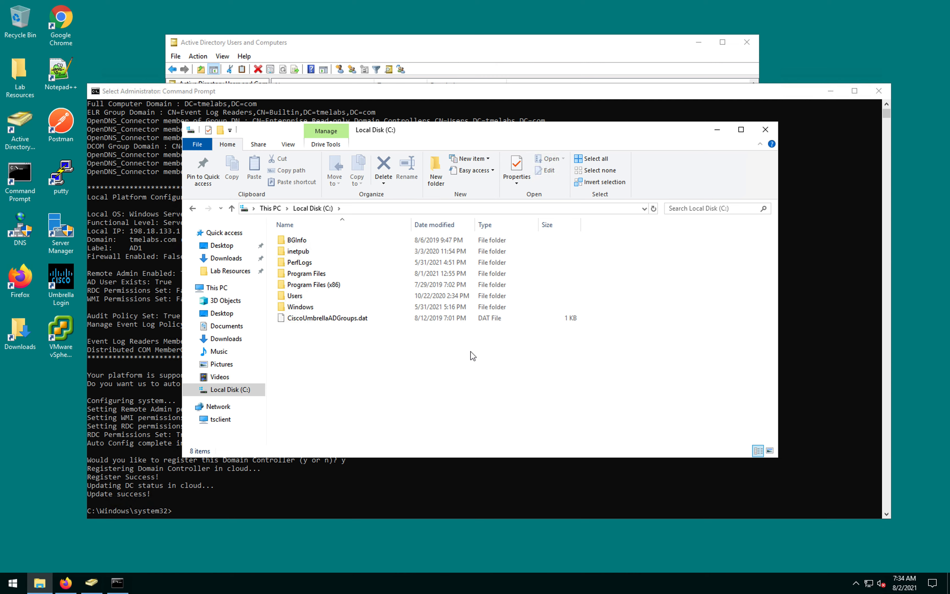
click(438, 320)
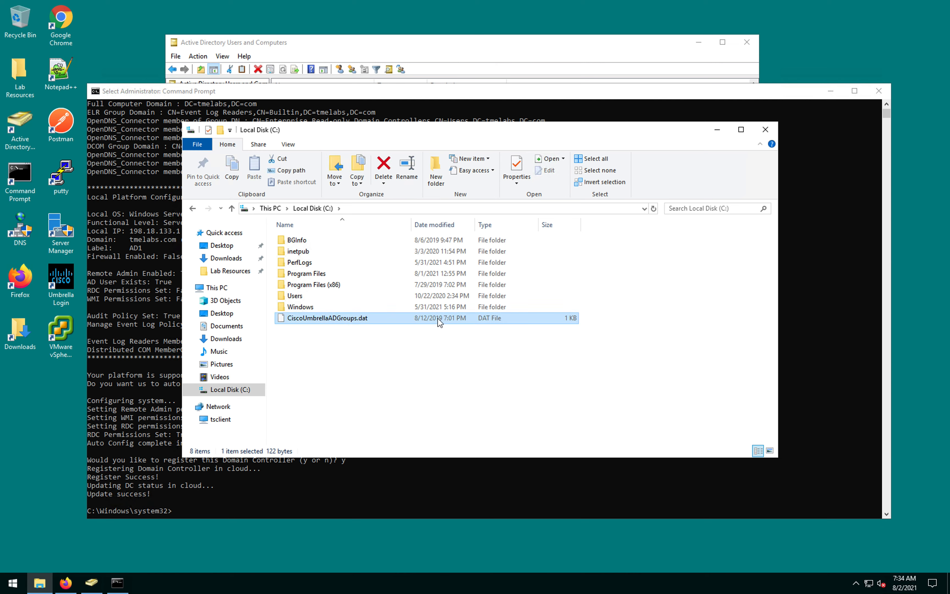
right_click(415, 320)
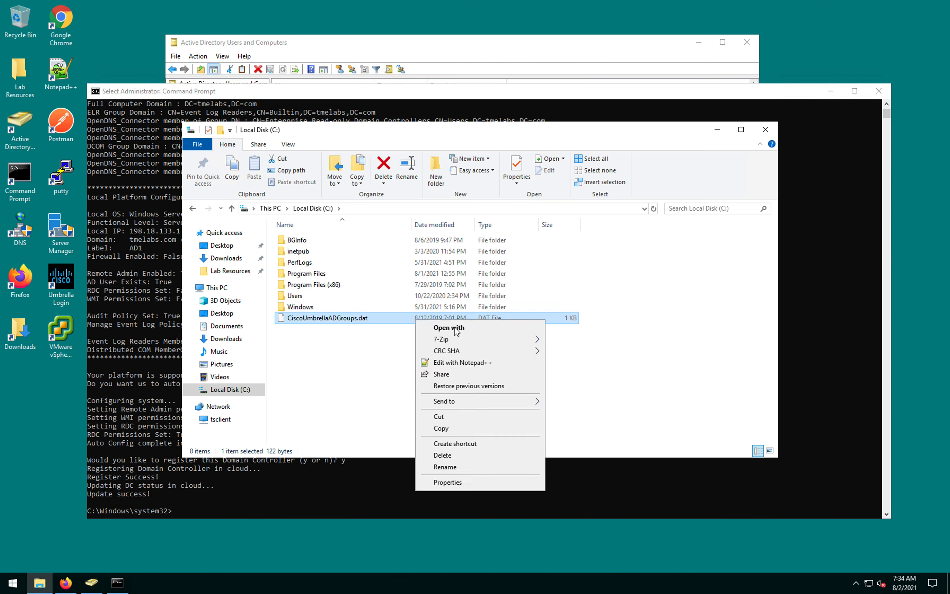
click(471, 362)
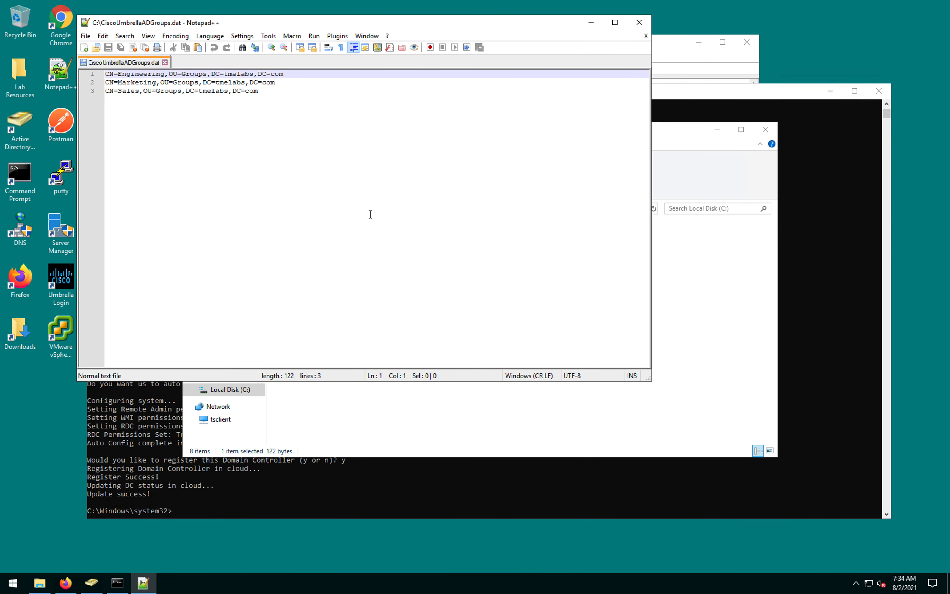
click(688, 58)
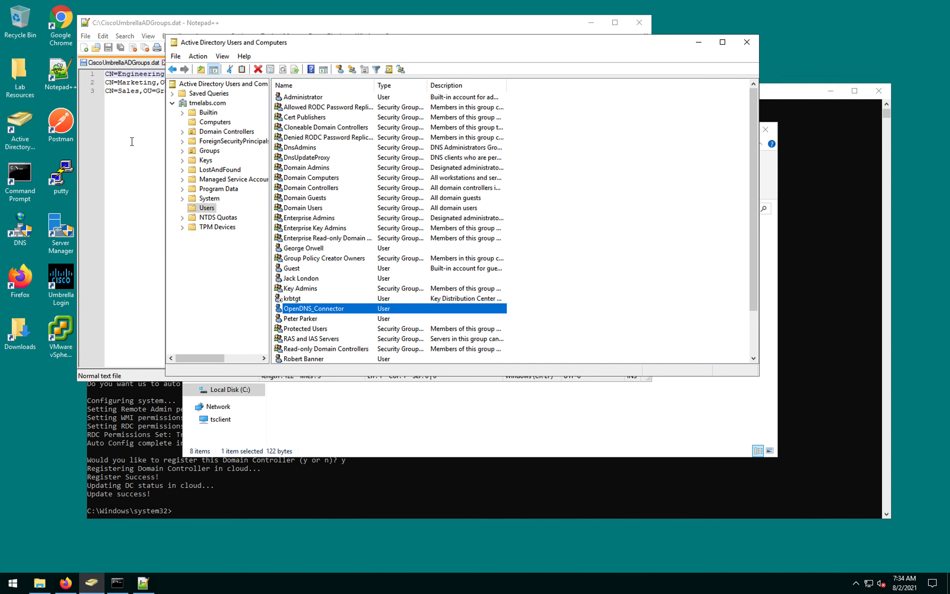
Step: Highlight the CN=Engineering, Marketing and Sales group lines in CiscoUmbrellaADGroups.dat
click(142, 127)
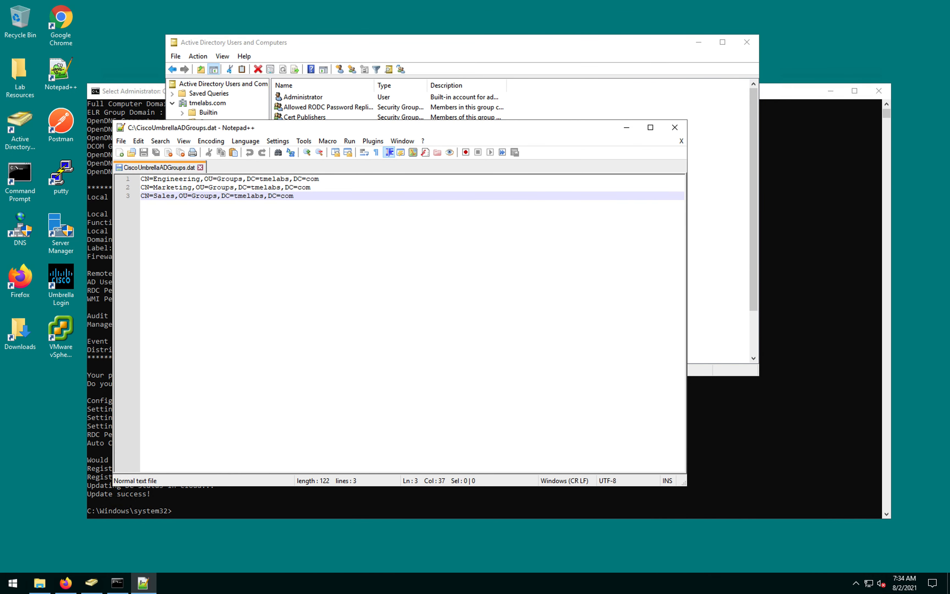
drag(200, 181, 129, 181)
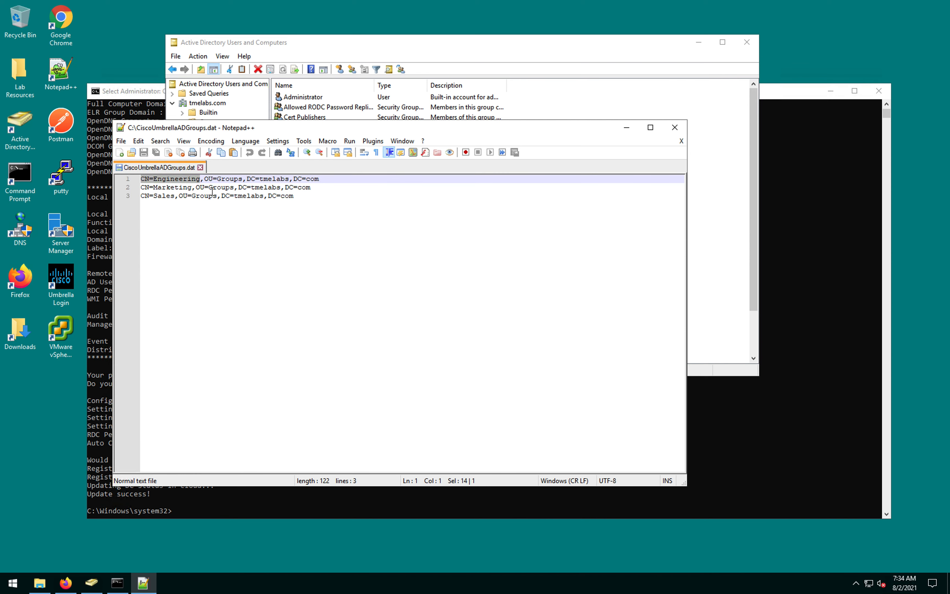
double_click(172, 187)
double_click(166, 196)
drag(294, 196, 138, 174)
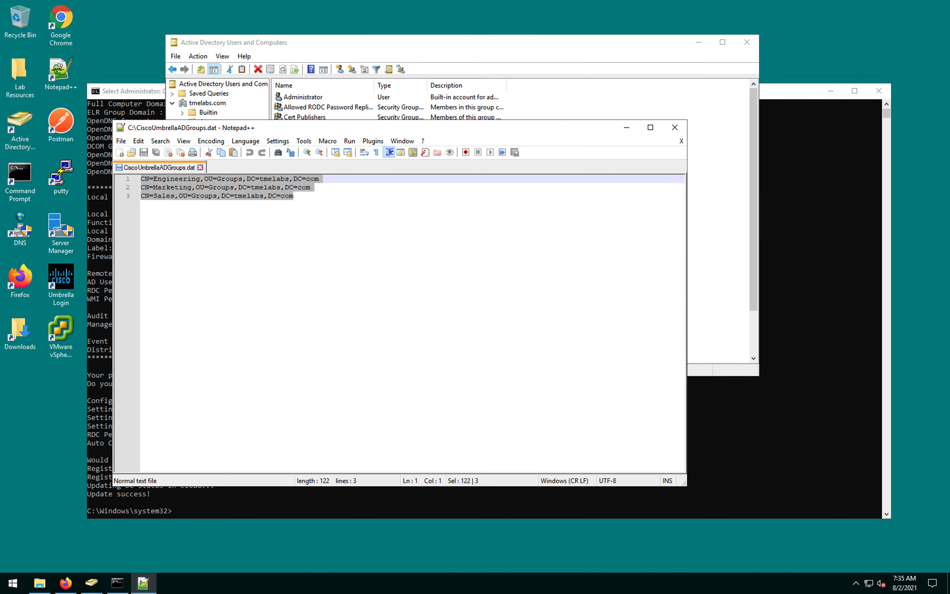
click(248, 221)
drag(326, 201, 36, 169)
click(332, 279)
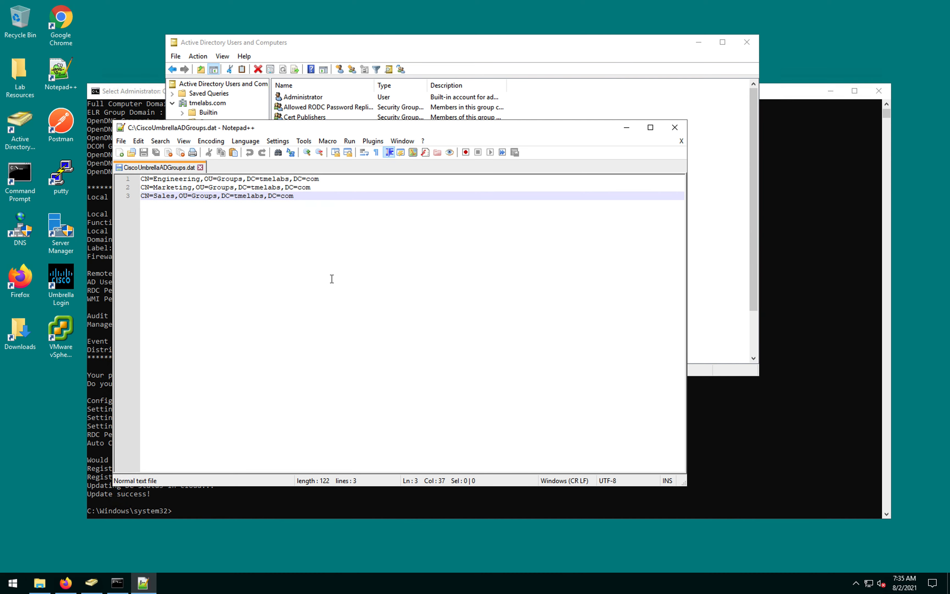
key(ctrl+a)
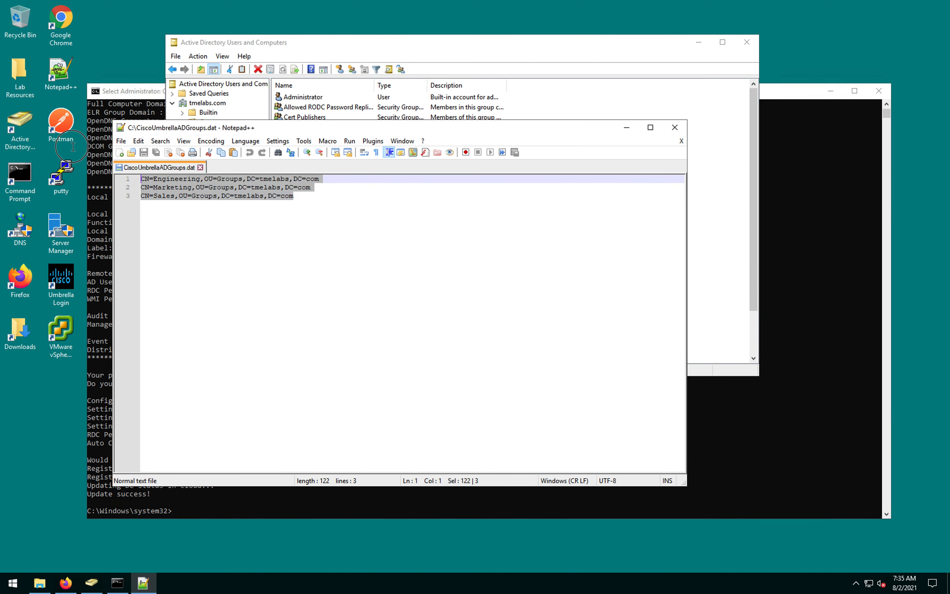
click(395, 46)
click(209, 151)
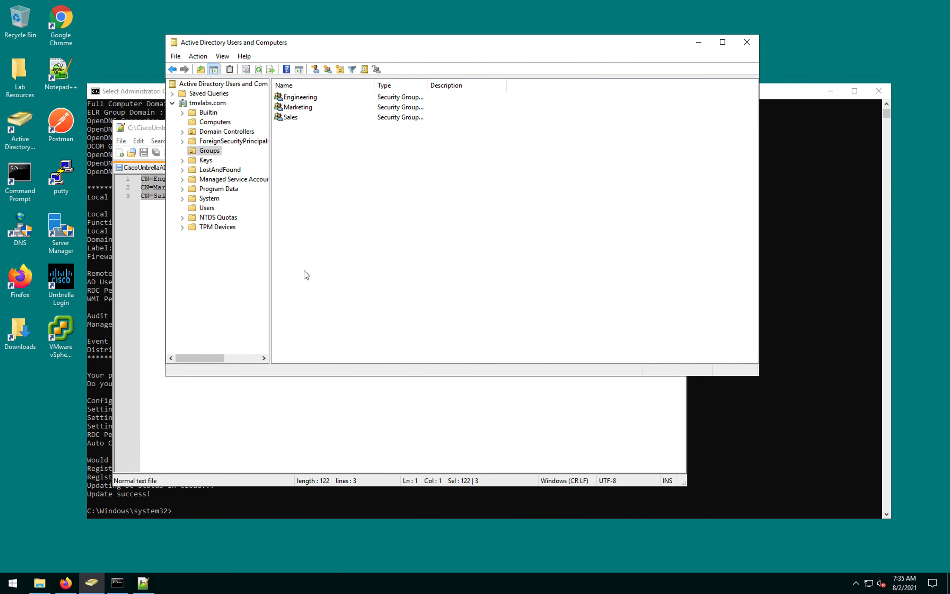
click(207, 208)
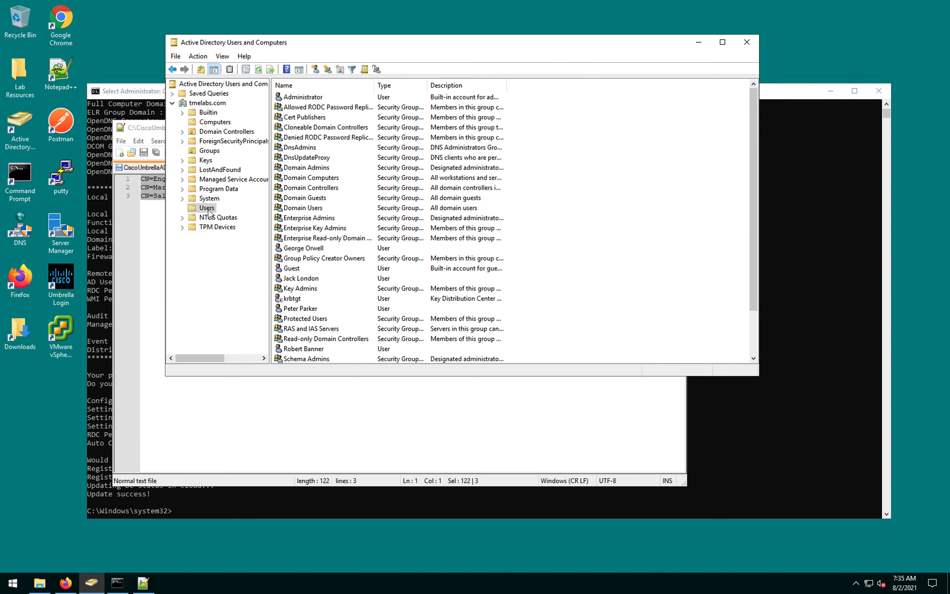
scroll(338, 159, down, 2)
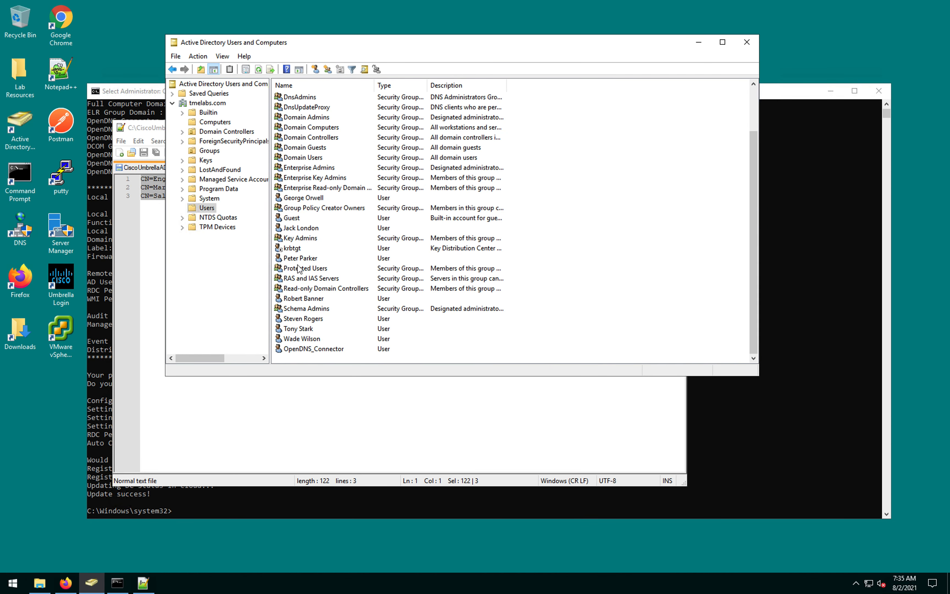
click(313, 231)
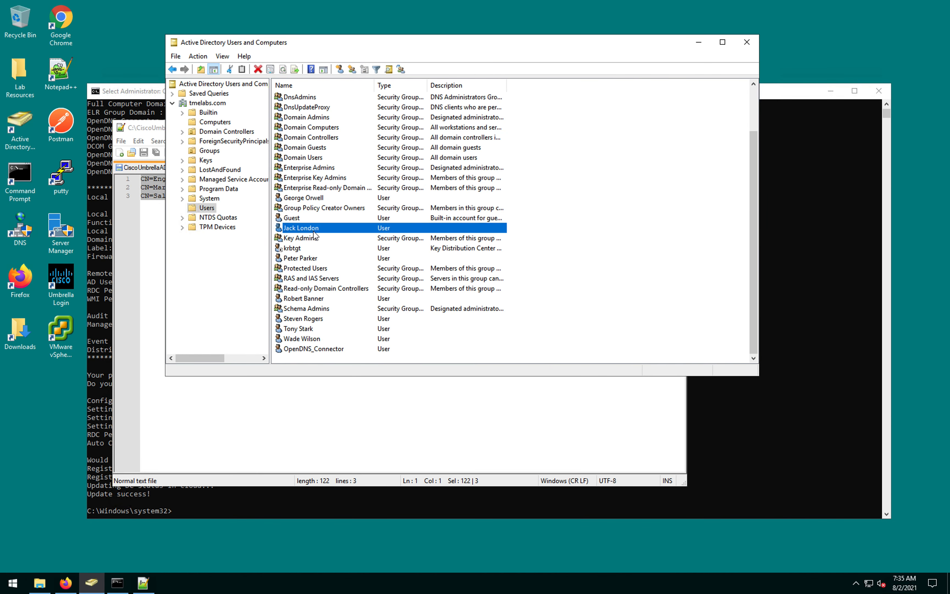
double_click(314, 329)
click(323, 318)
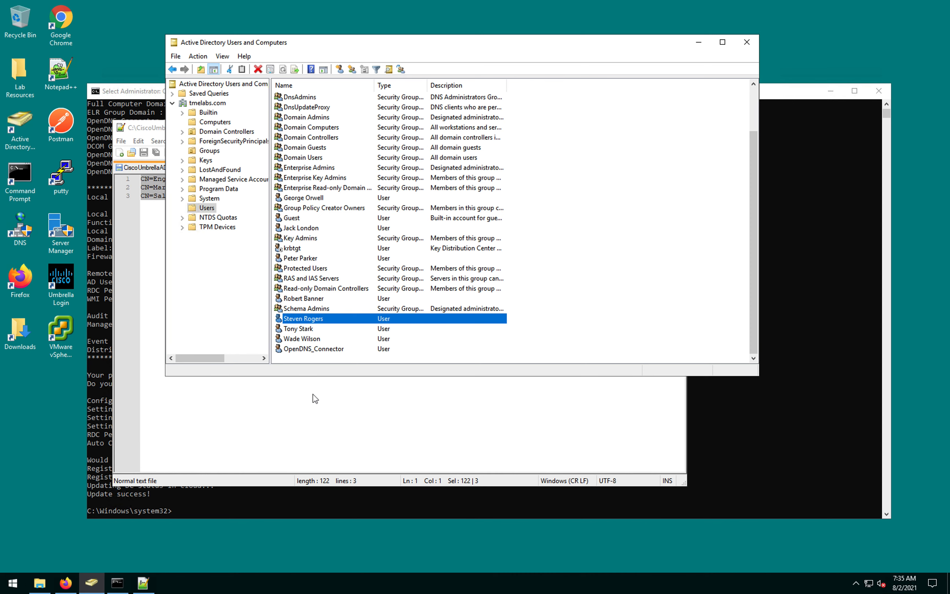
click(155, 271)
click(155, 196)
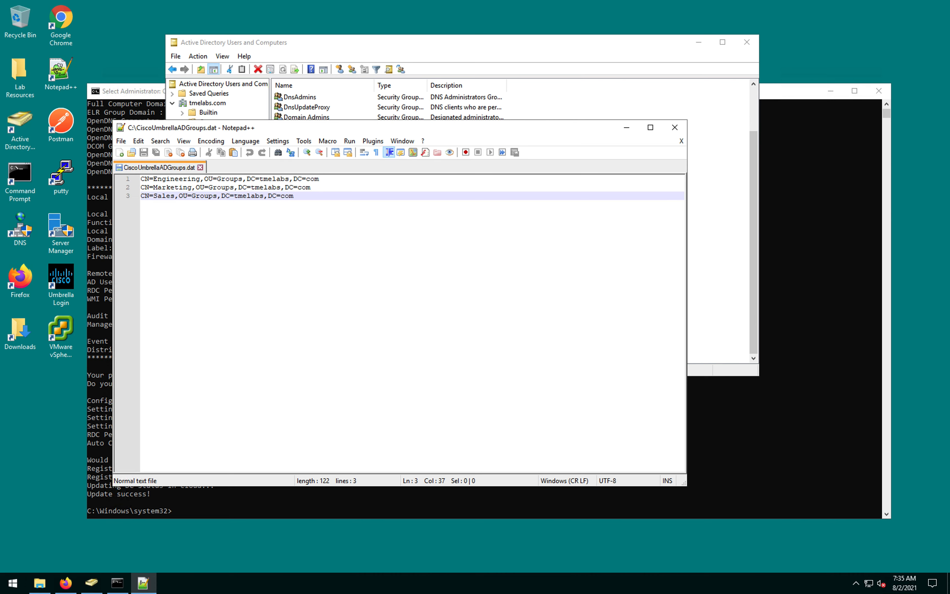
Step: Open the Services console with services.msc from the Command Prompt
click(758, 443)
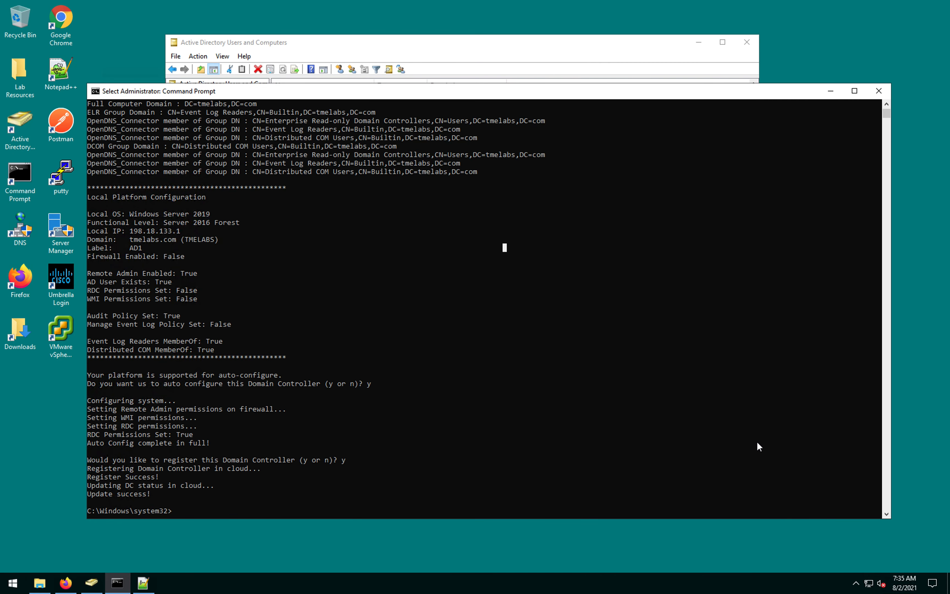
text(services)
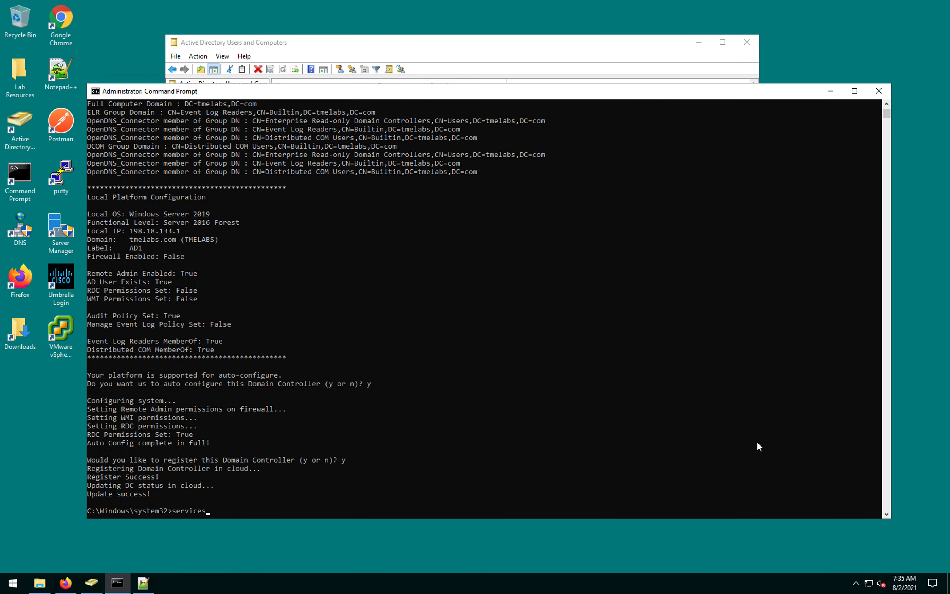
text(.mc)
key(Return)
Step: Restart Active Directory Domain Services with its dependent services, then minimize Services
click(254, 85)
text(s)
right_click(253, 87)
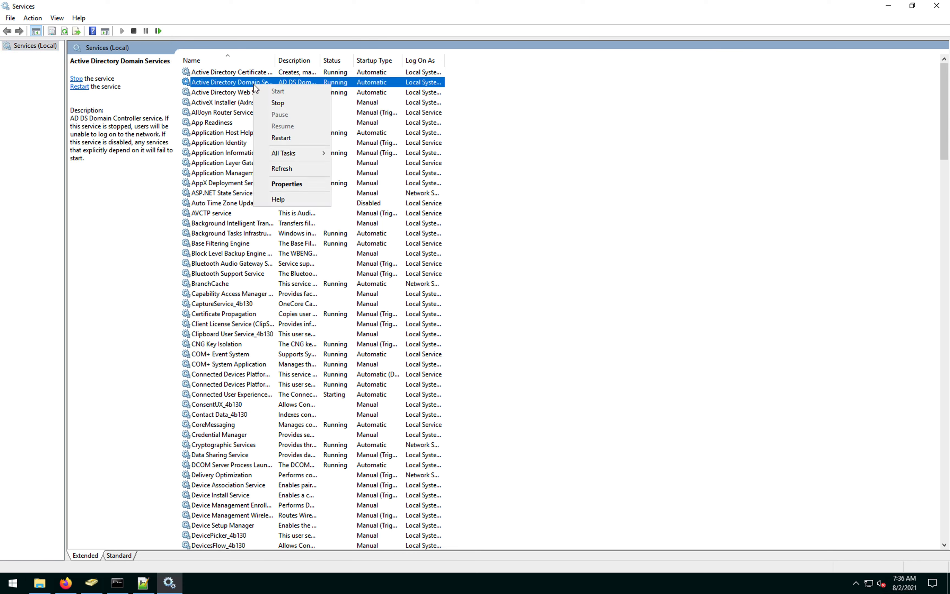
click(271, 137)
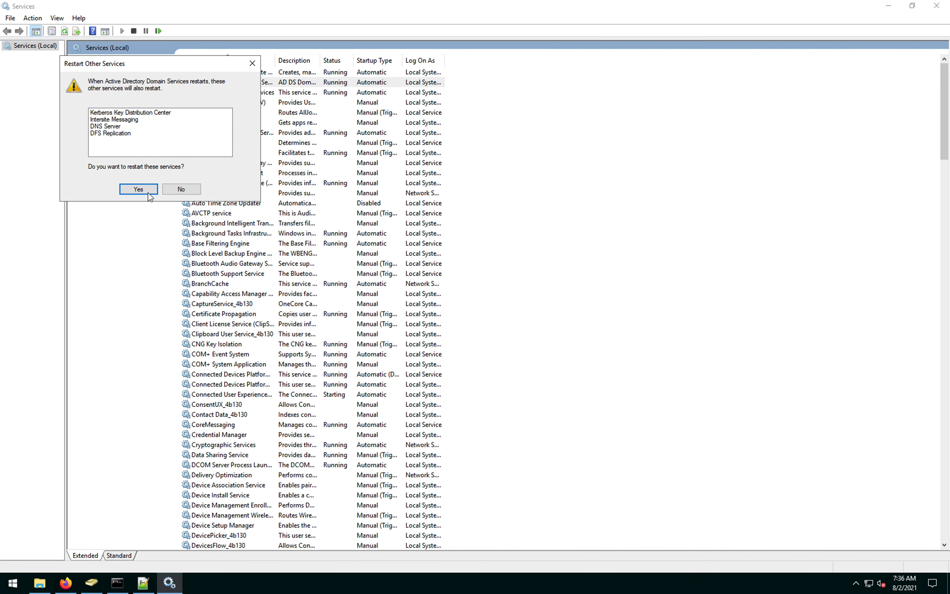
click(139, 189)
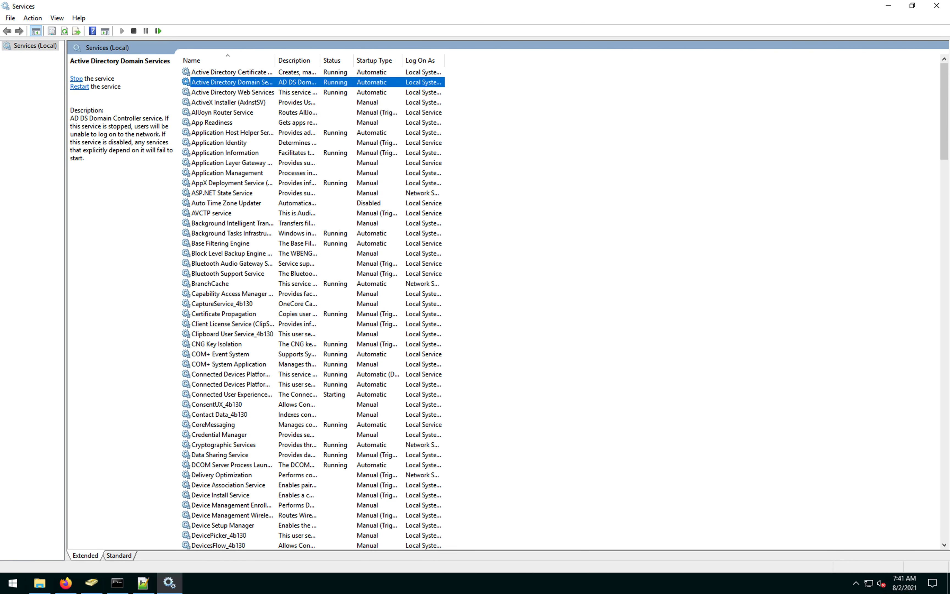
click(890, 13)
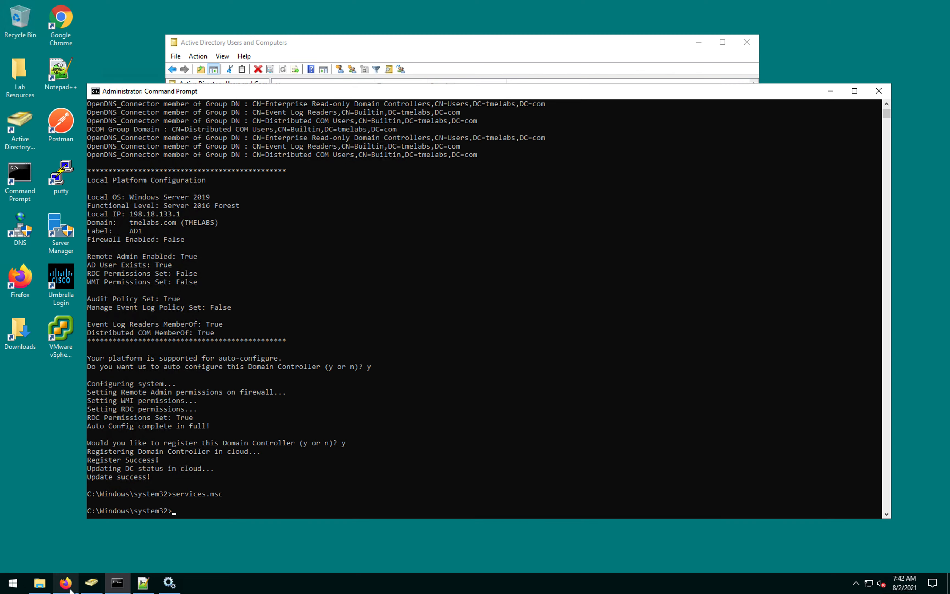
Step: Open the myLab DNS policy's identity editor under Policies > DNS Policies
click(71, 590)
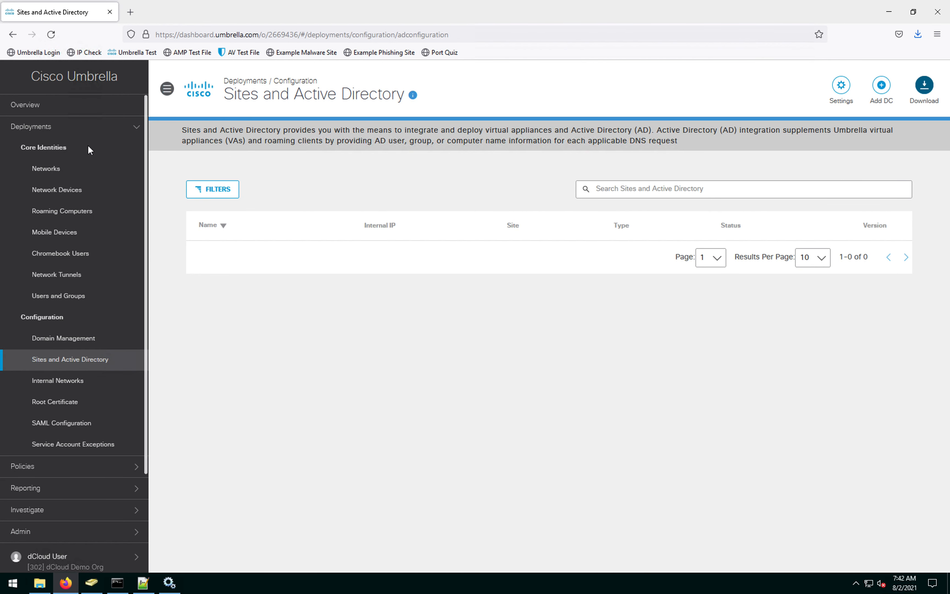
click(43, 467)
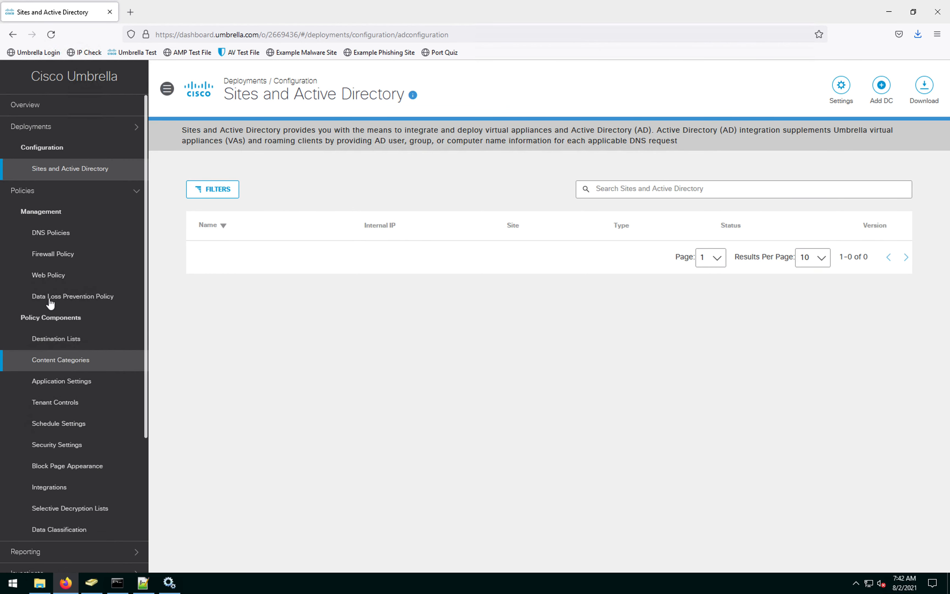
click(59, 234)
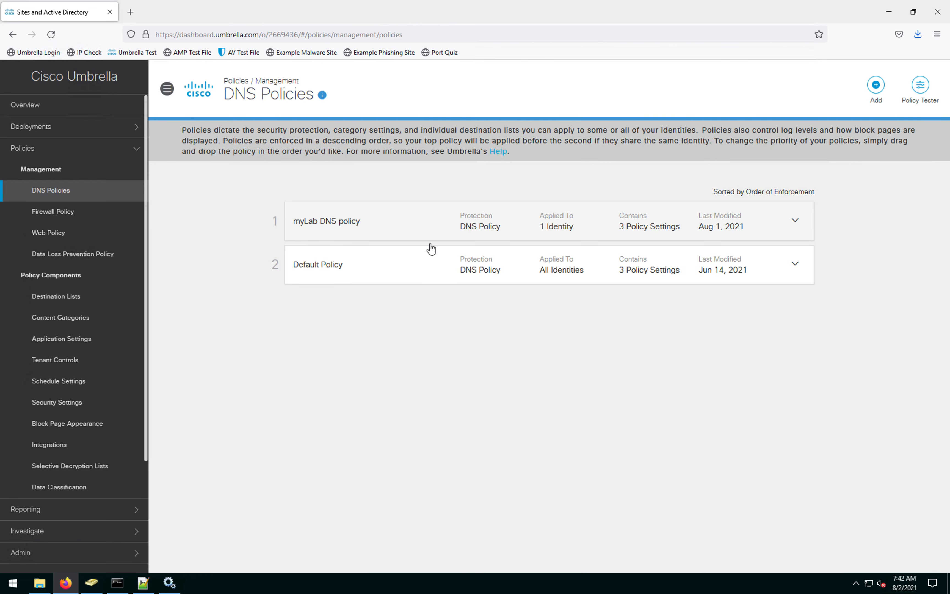
click(795, 225)
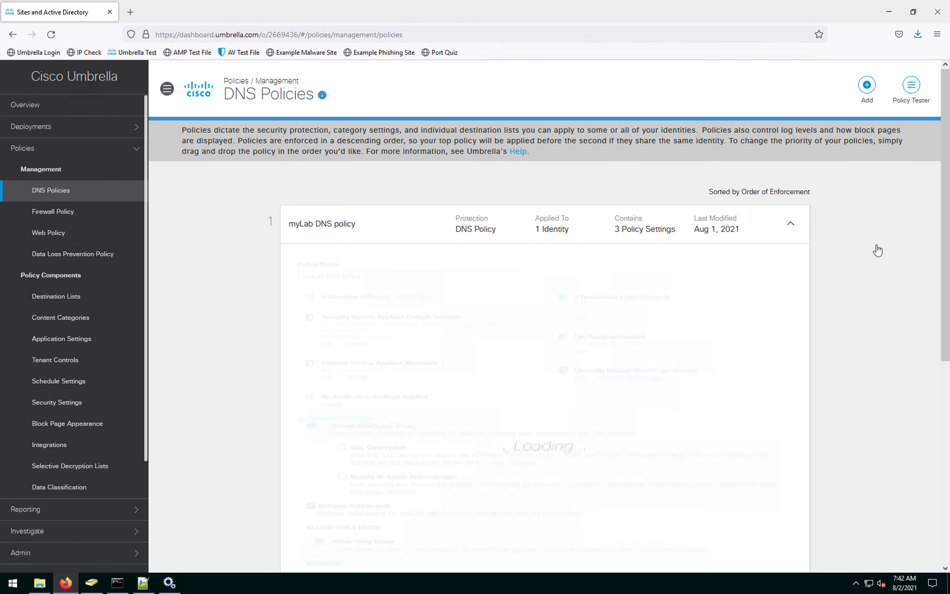
click(327, 196)
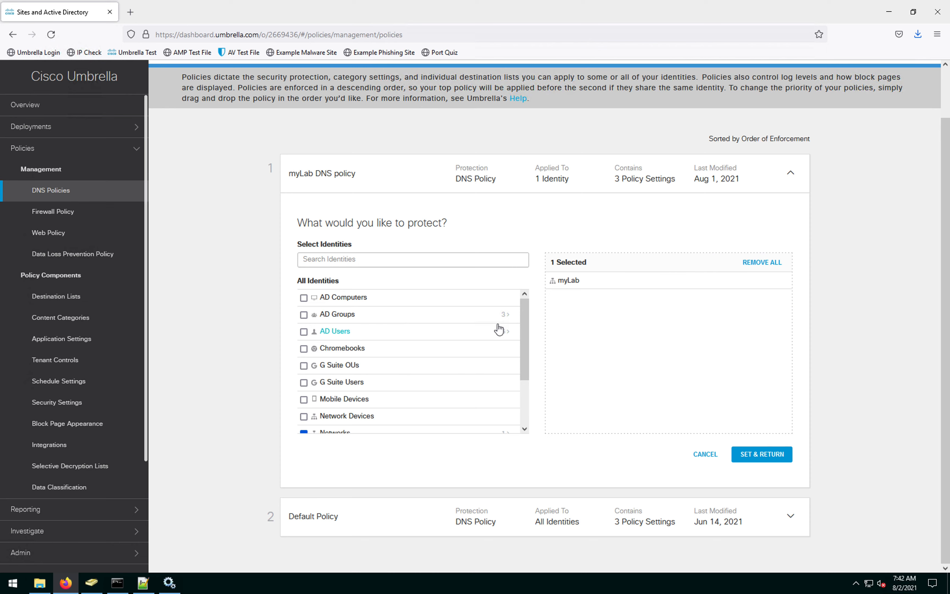
Step: Review the three synced AD Groups and the six AD Users in the identity list
click(505, 316)
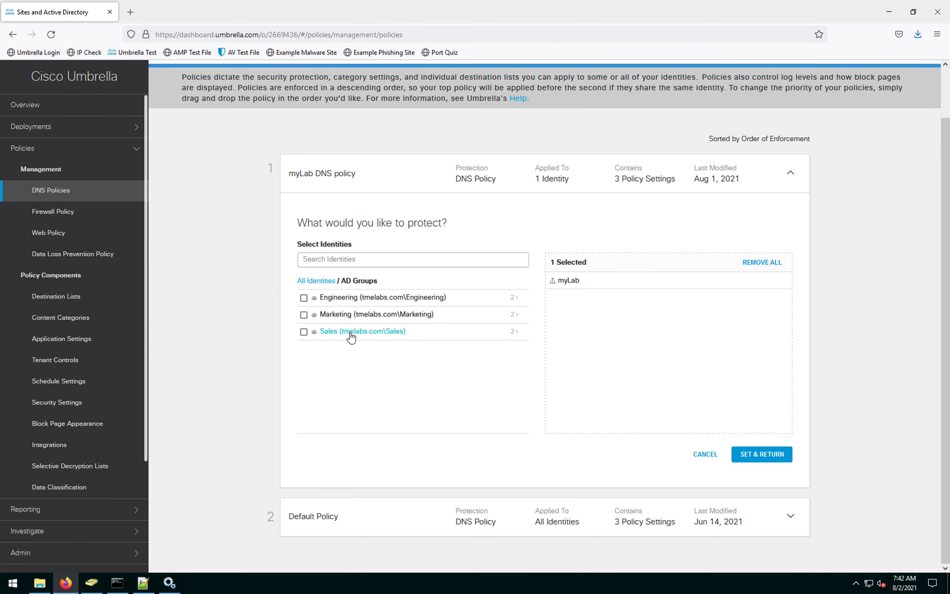
click(316, 281)
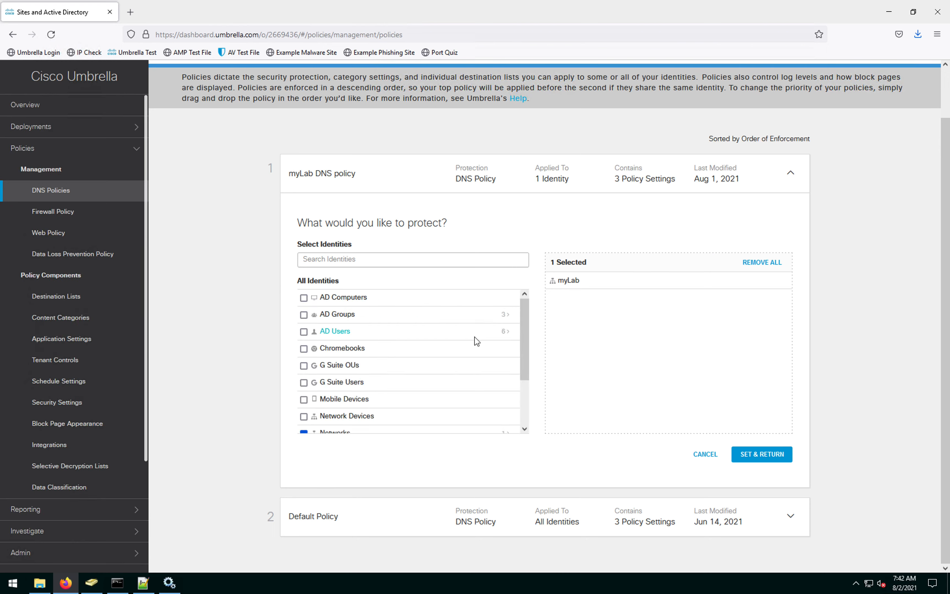
click(506, 332)
scroll(356, 357, down, 2)
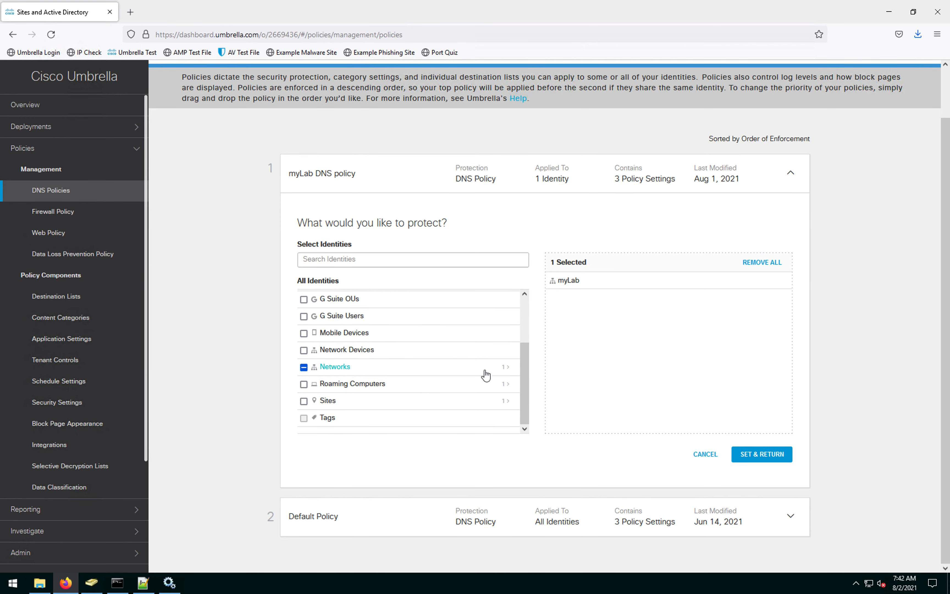
scroll(509, 374, up, 2)
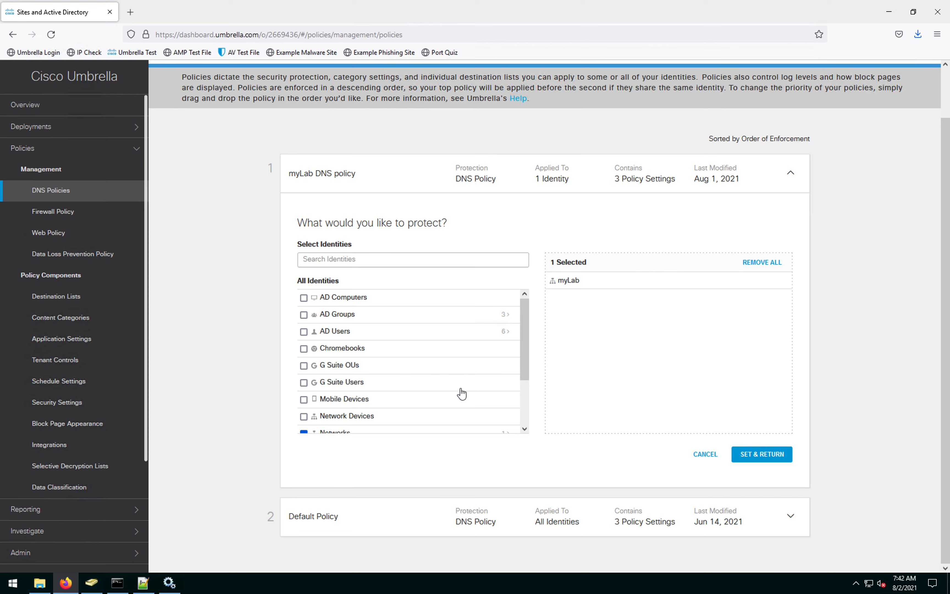
scroll(461, 392, up, 2)
scroll(461, 392, down, 2)
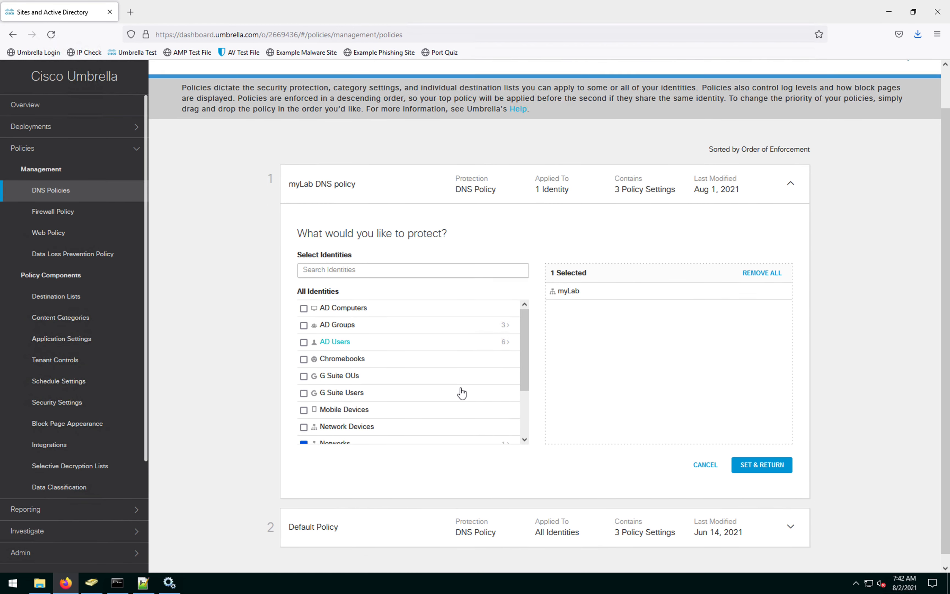
scroll(461, 393, down, 2)
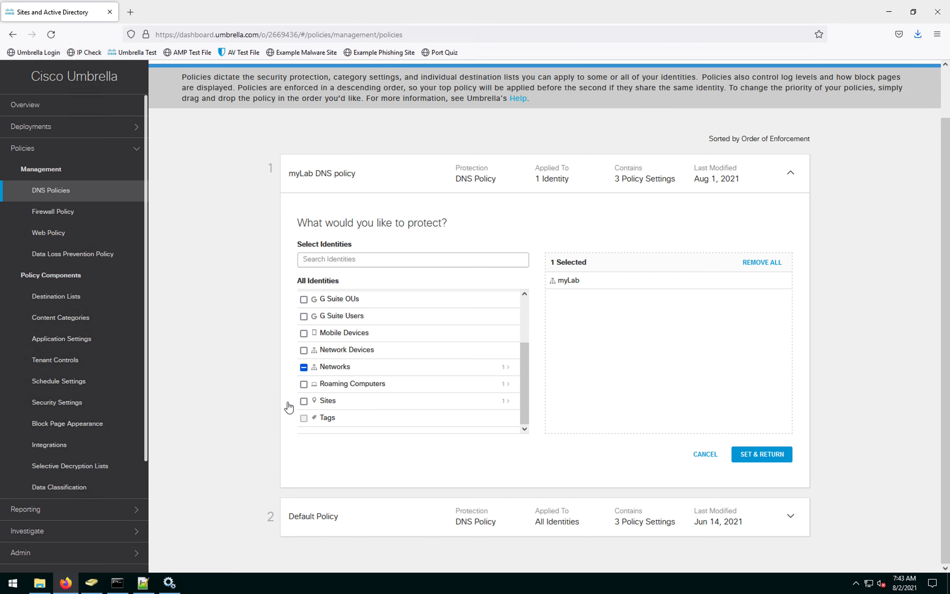
scroll(400, 350, up, 2)
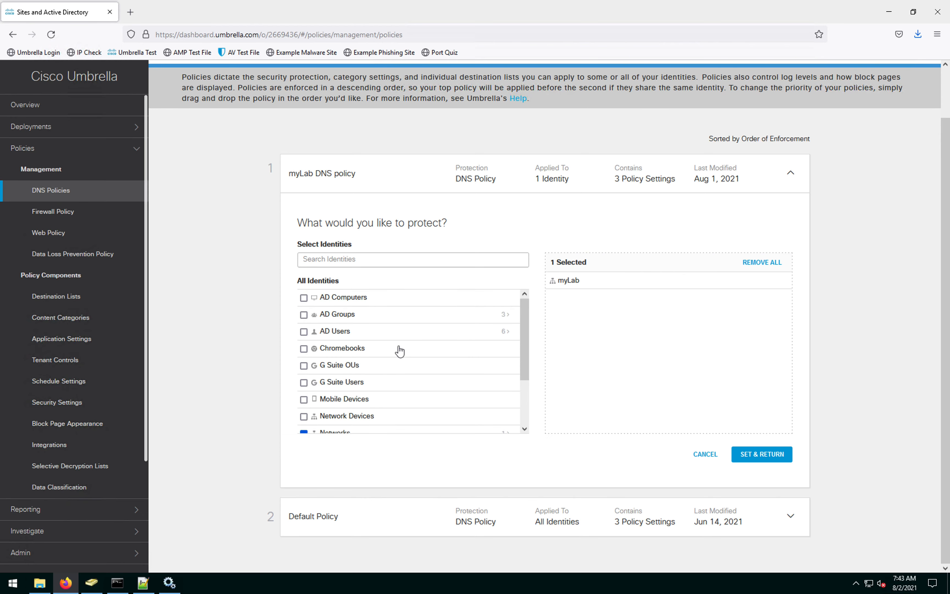
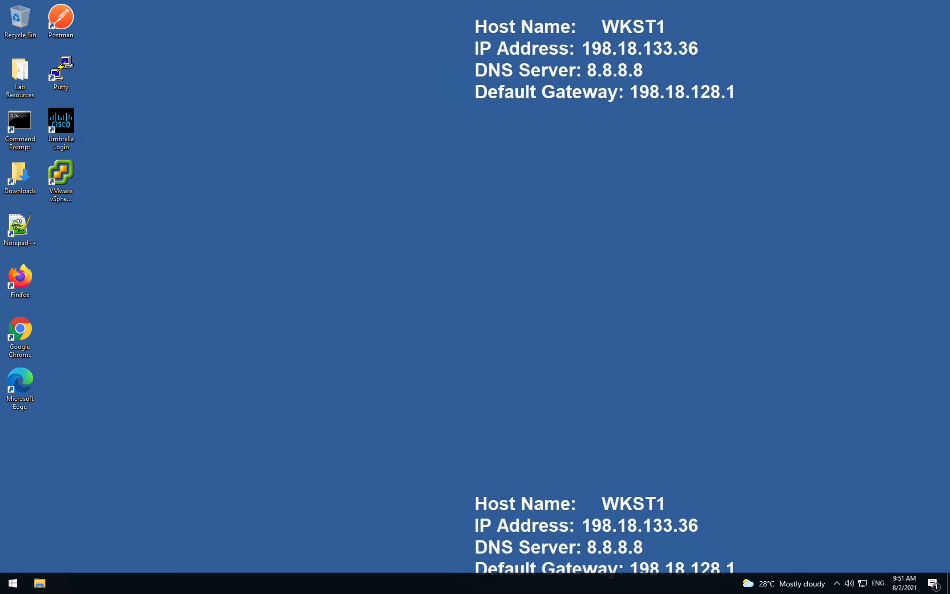
Step: Launch Setup.exe from Lab Resources > AnyConnect and approve the User Account Control prompt
double_click(18, 76)
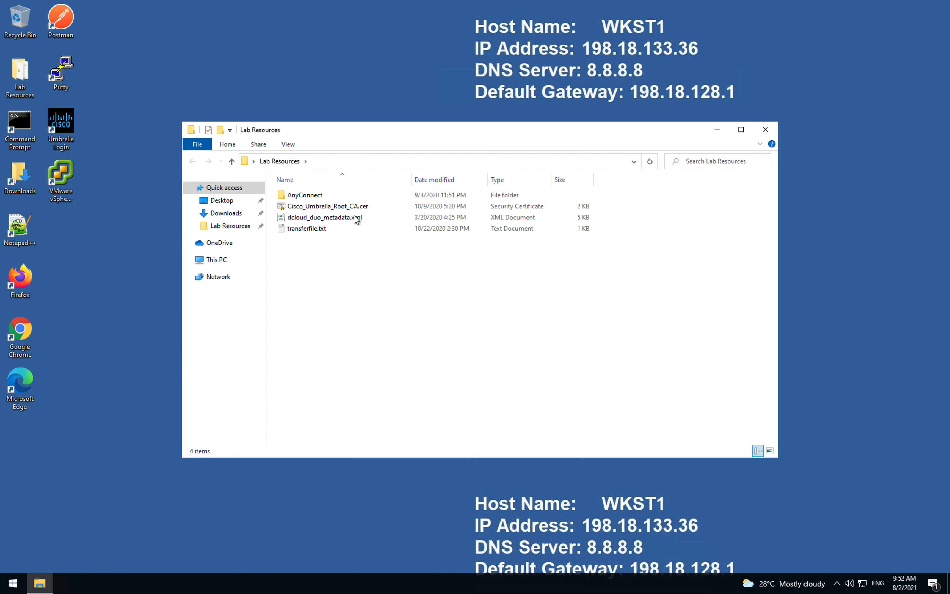
double_click(321, 195)
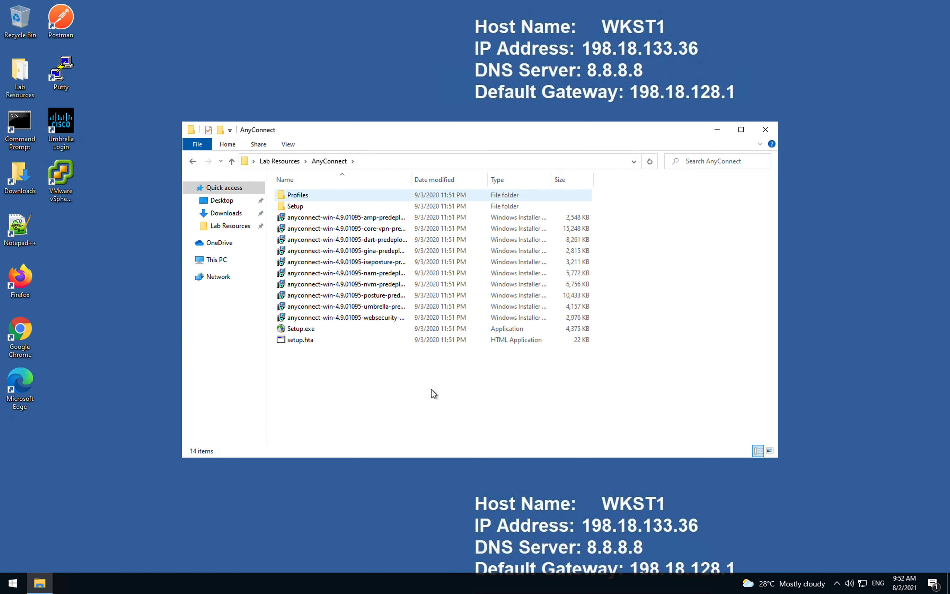
double_click(329, 329)
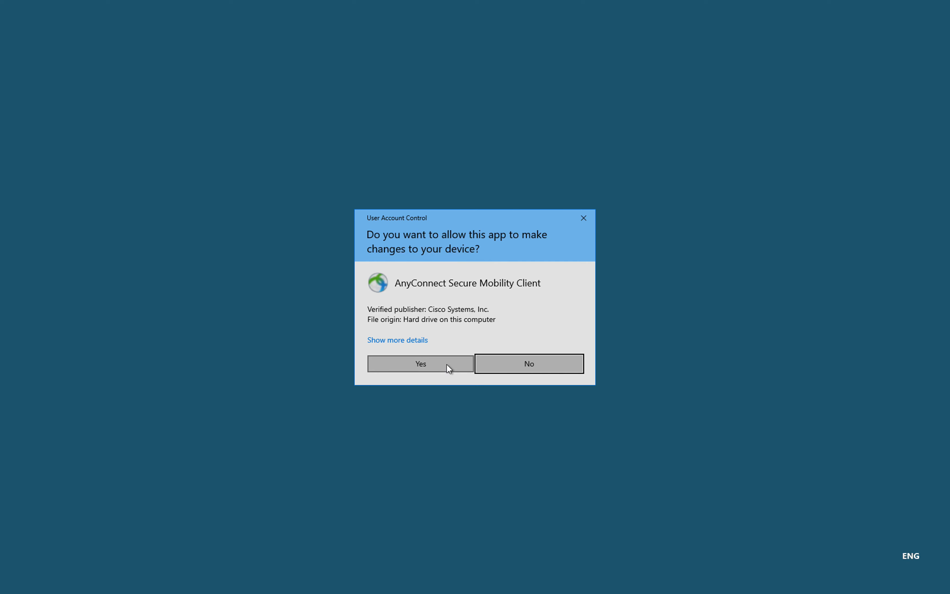
click(446, 364)
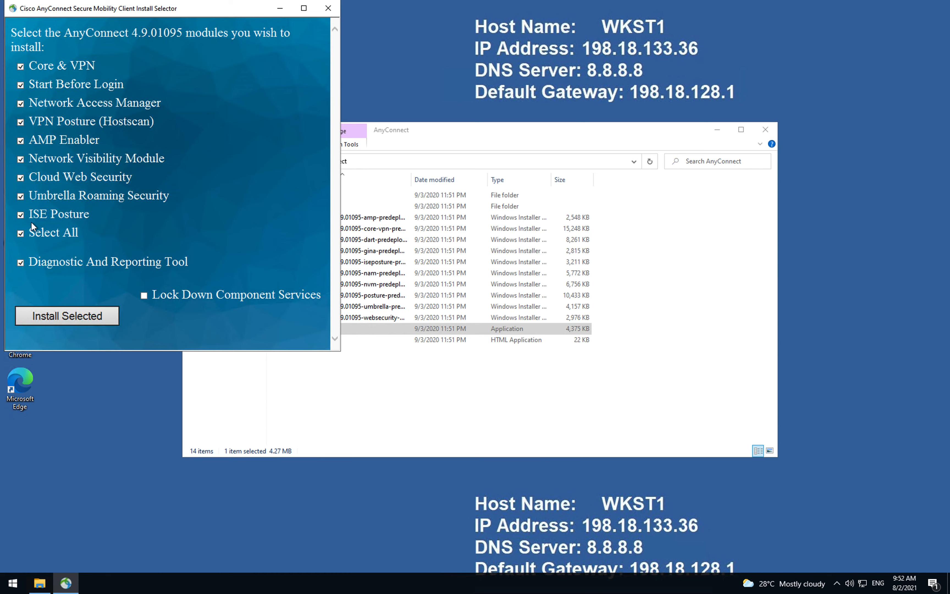
Step: In the Install Selector, select only the Core & VPN and Umbrella Roaming Security modules
mouse_move(76, 222)
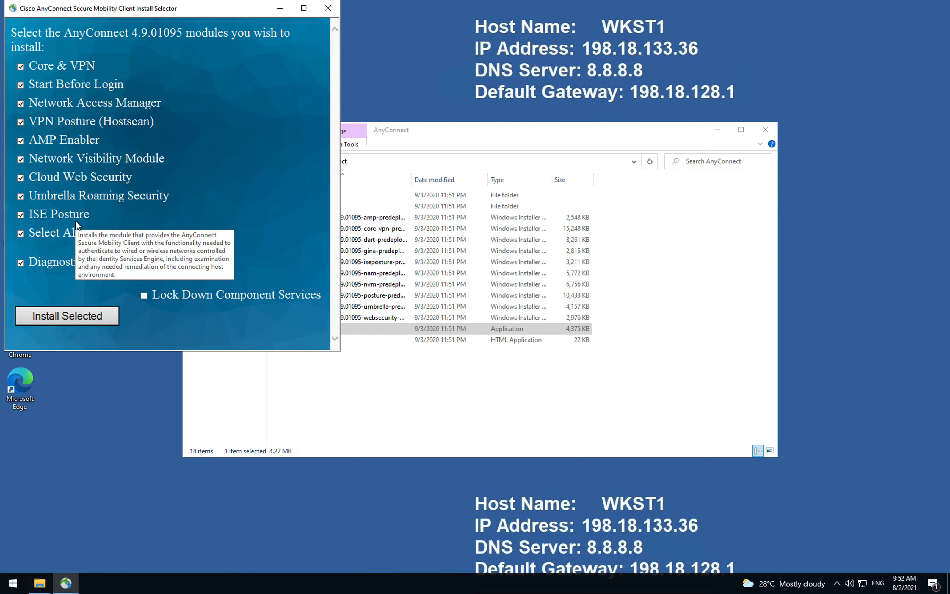
click(212, 320)
click(25, 234)
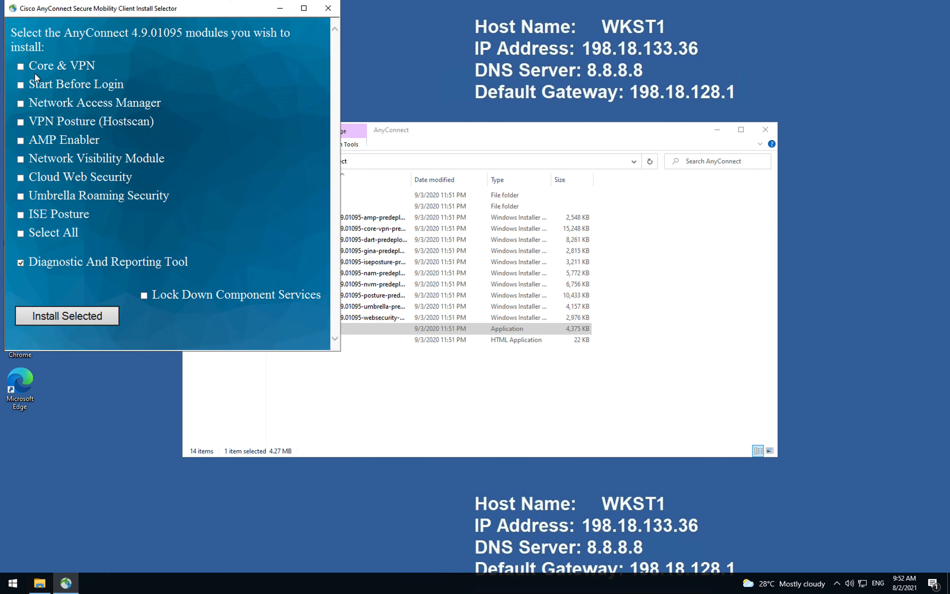
click(20, 67)
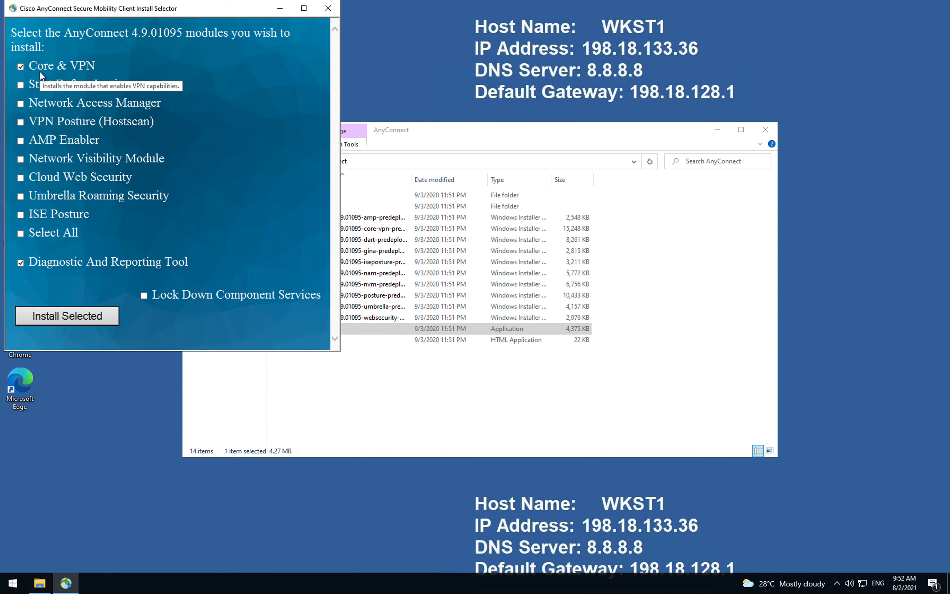
click(20, 197)
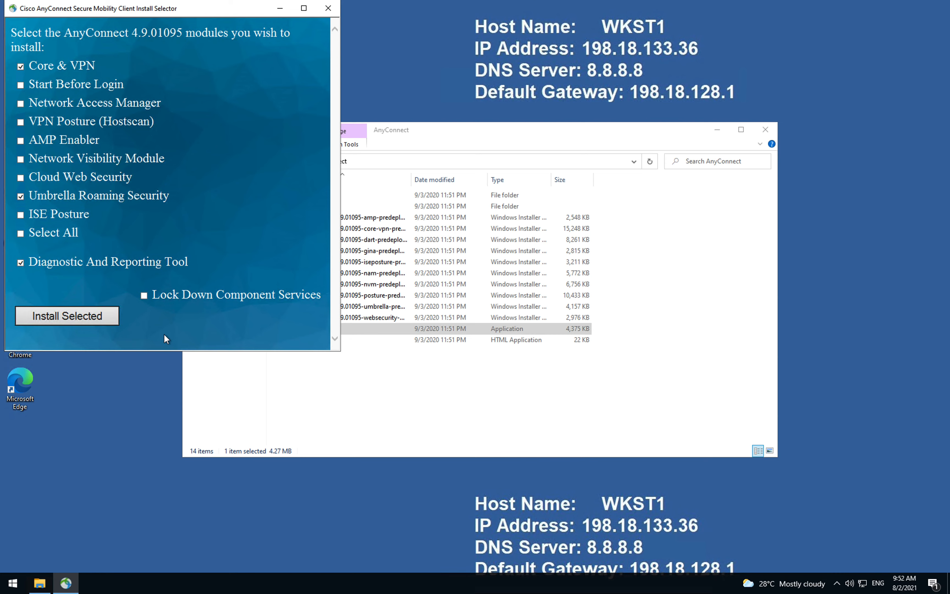
Step: Install the selected modules, accepting the licence agreement, and dismiss the completion message
click(75, 319)
click(516, 348)
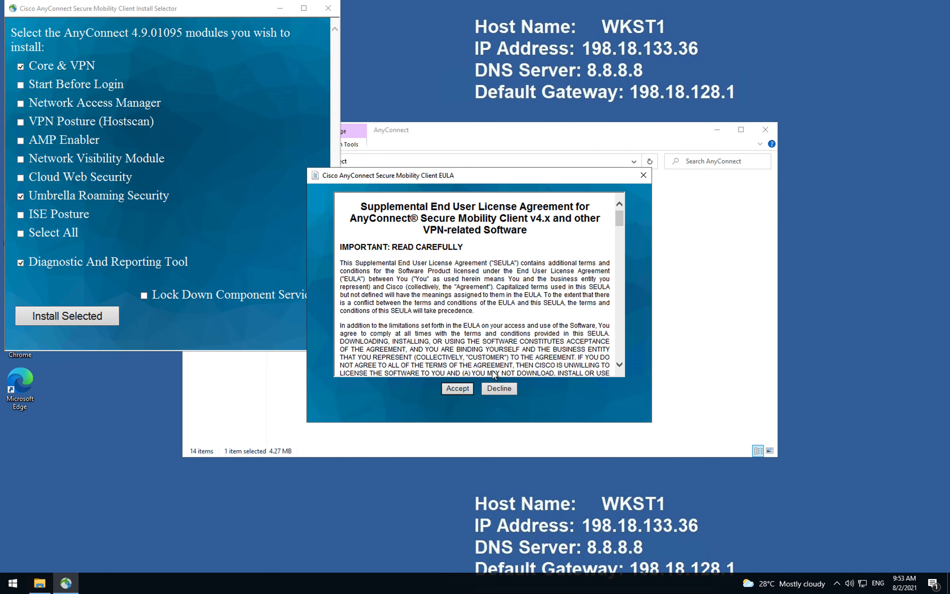
click(459, 389)
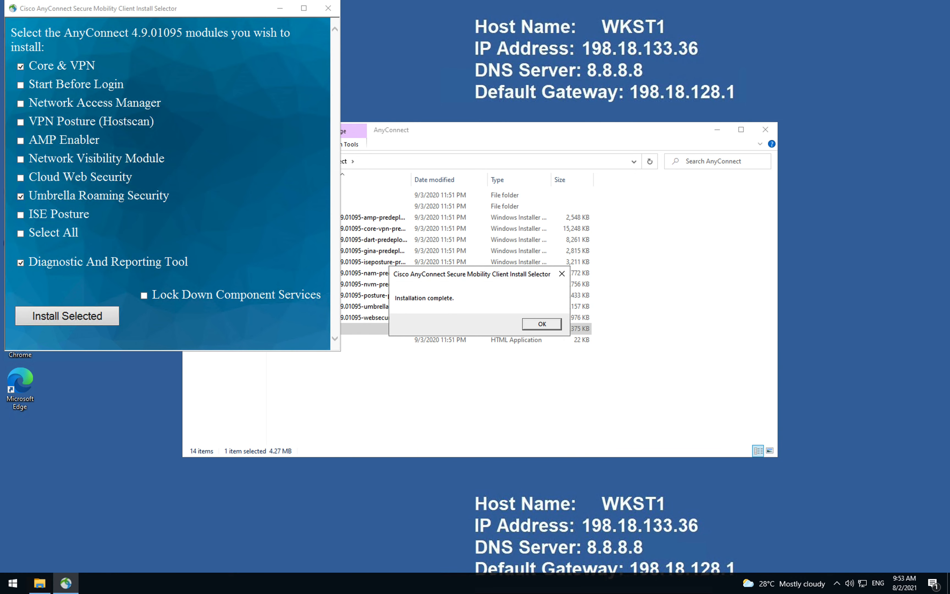
click(536, 326)
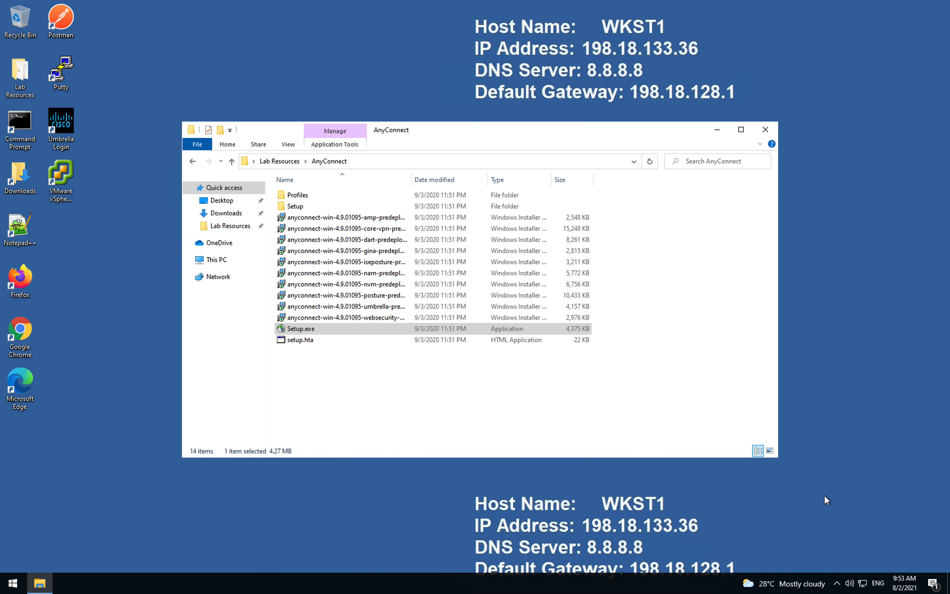
Step: Launch Cisco AnyConnect Secure Mobility Client from the Start menu's Cisco group
click(838, 584)
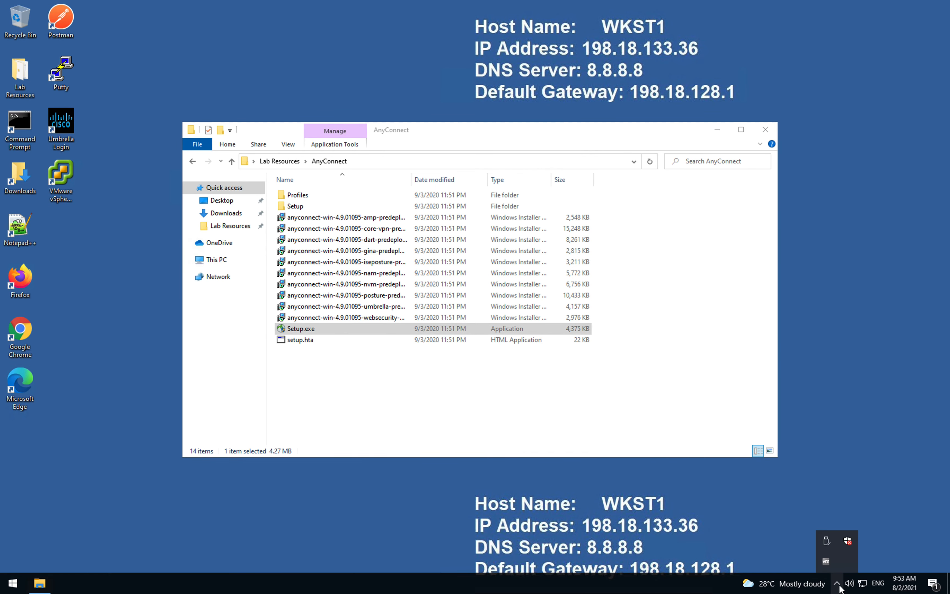
click(683, 532)
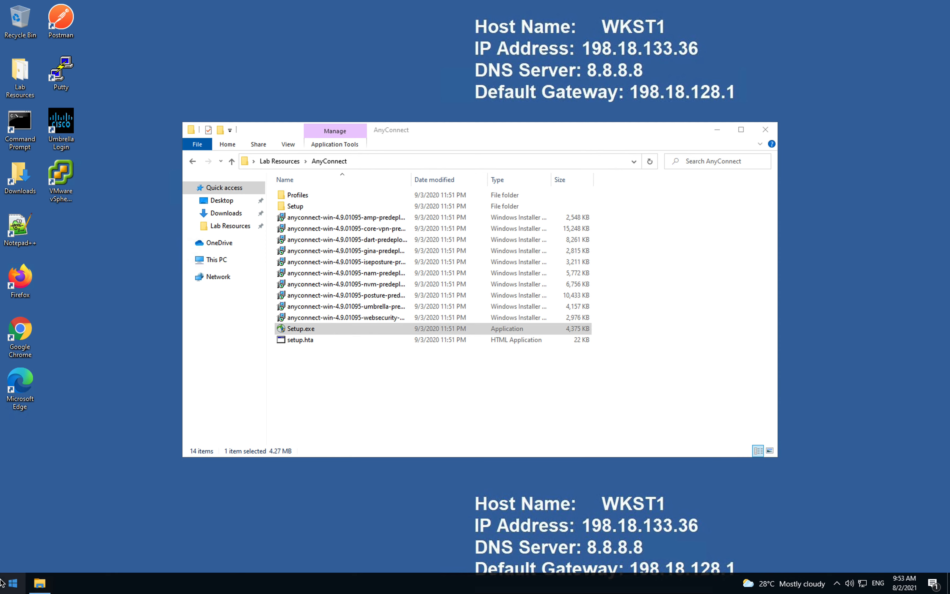
click(11, 585)
scroll(94, 417, down, 10)
scroll(89, 340, up, 8)
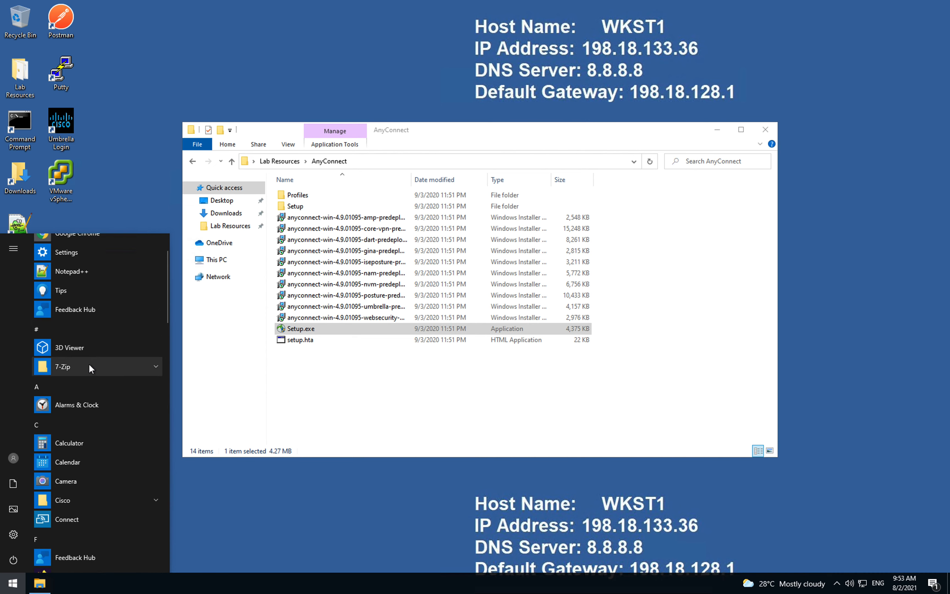
scroll(89, 364, up, 2)
scroll(89, 363, down, 3)
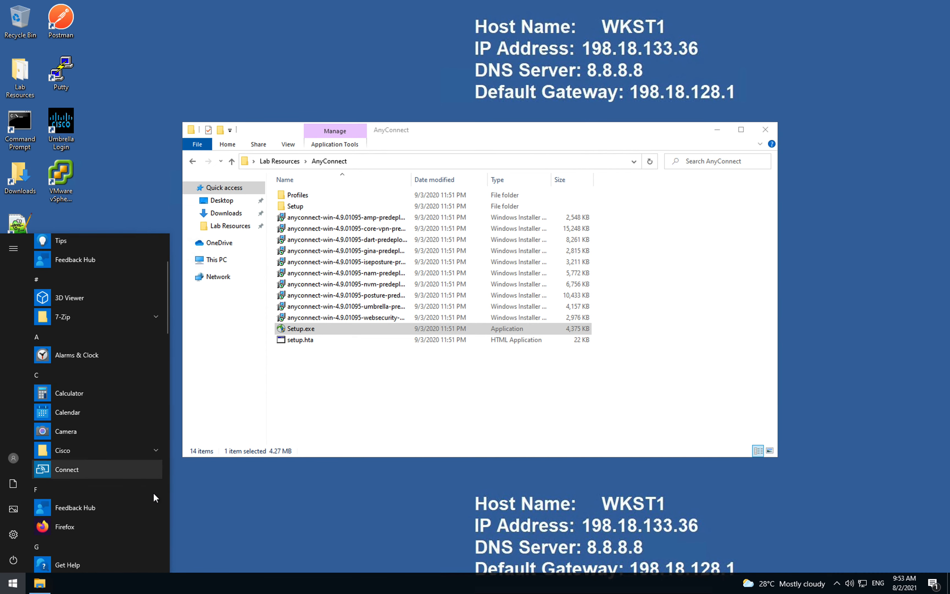
click(157, 450)
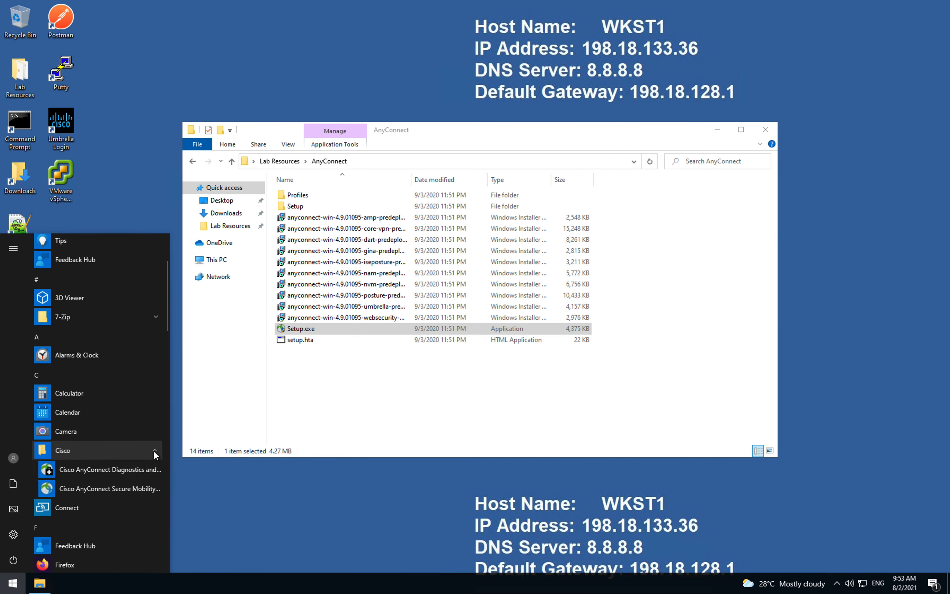
click(94, 491)
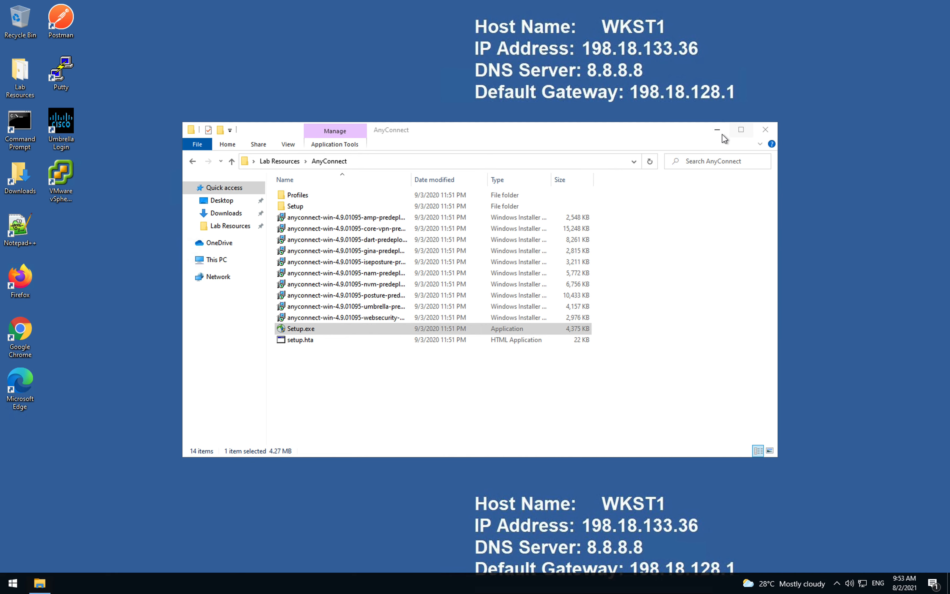
Step: Close the AnyConnect folder window and centre the client window showing Umbrella profile missing
click(765, 134)
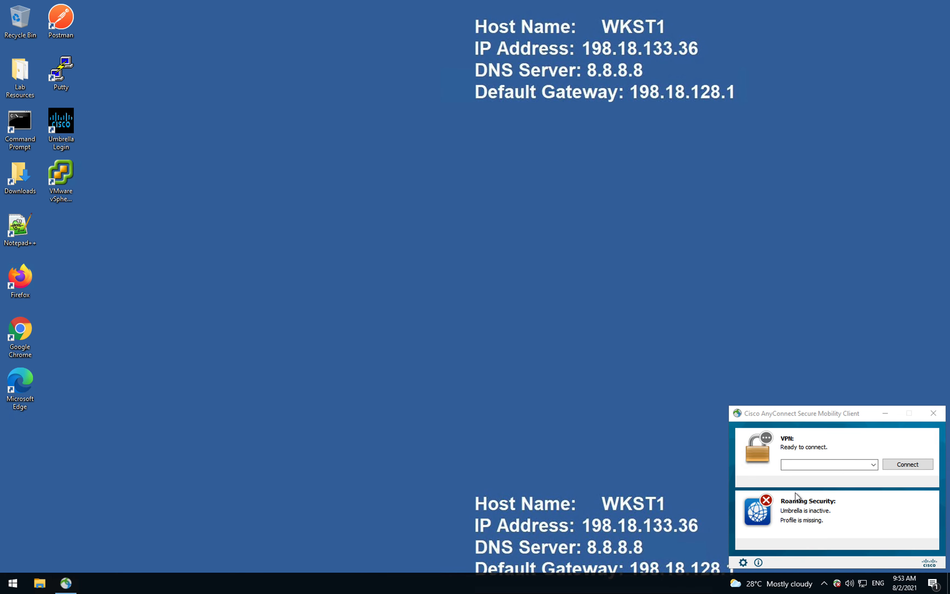
drag(818, 417, 460, 213)
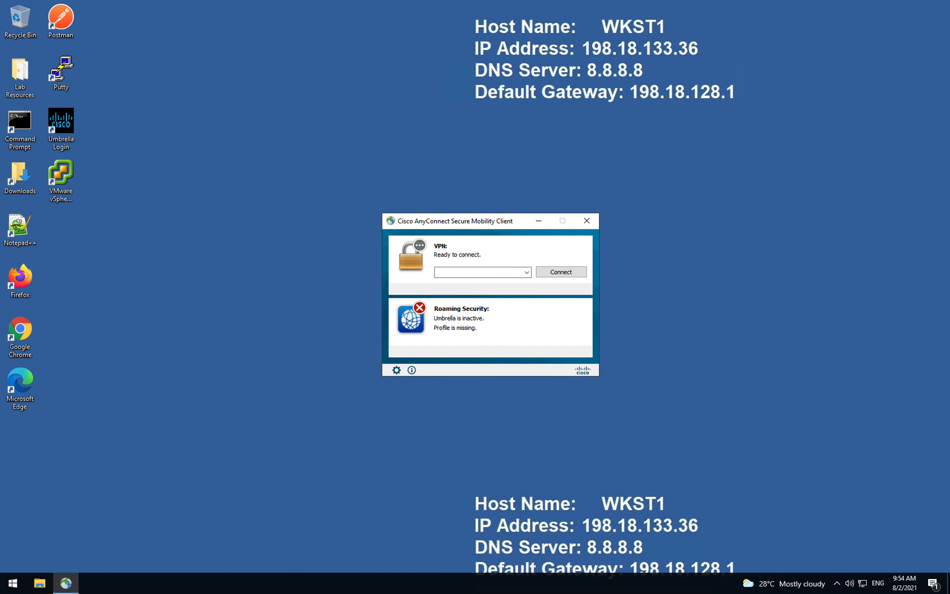
click(292, 416)
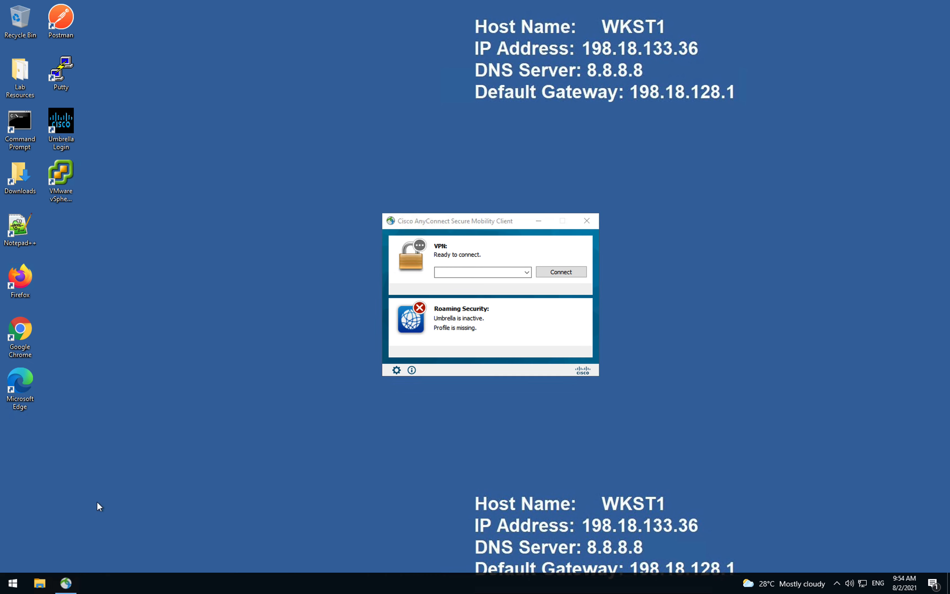
Step: Open the Umbrella Login shortcut in Firefox and check the AnyConnect client status window
double_click(61, 123)
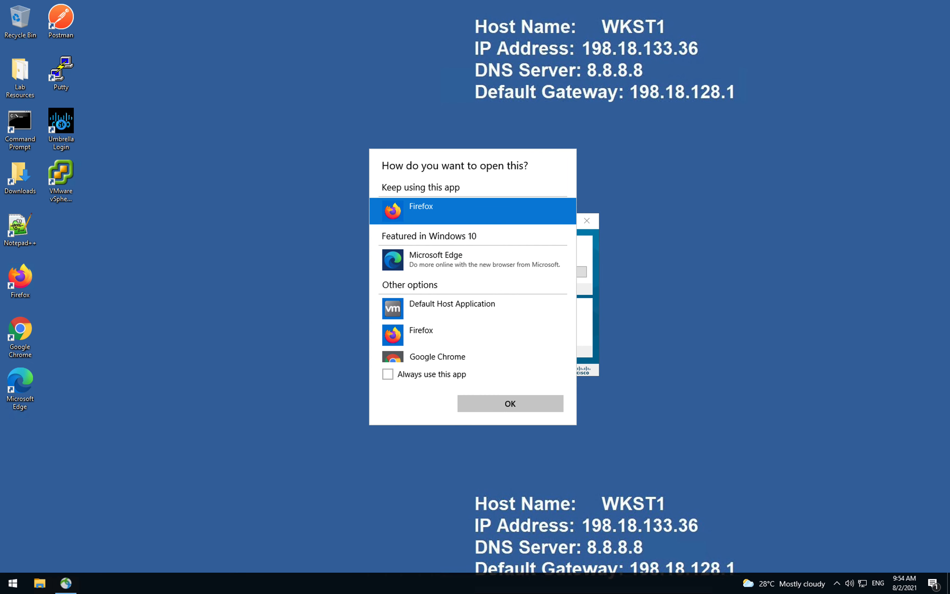
click(527, 404)
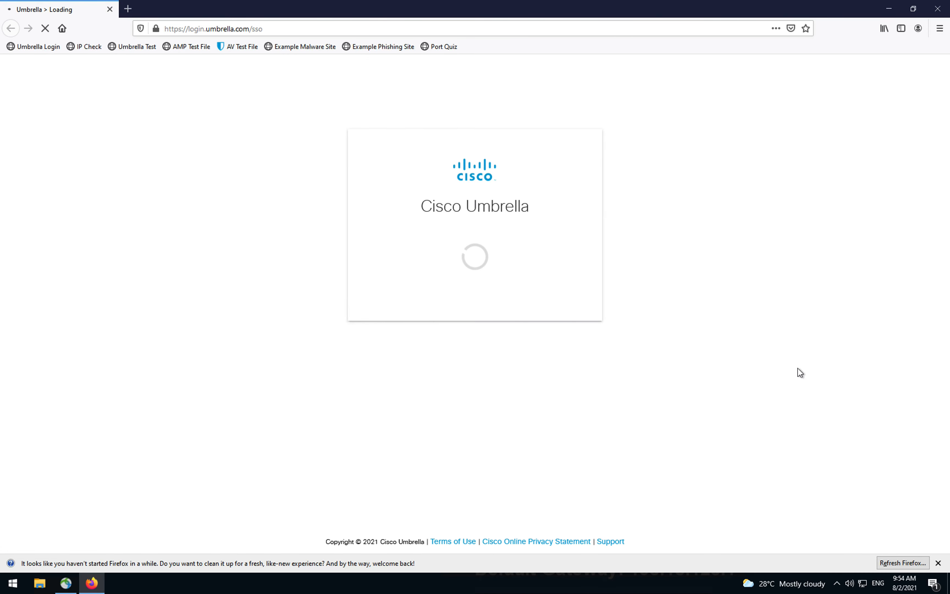
click(837, 586)
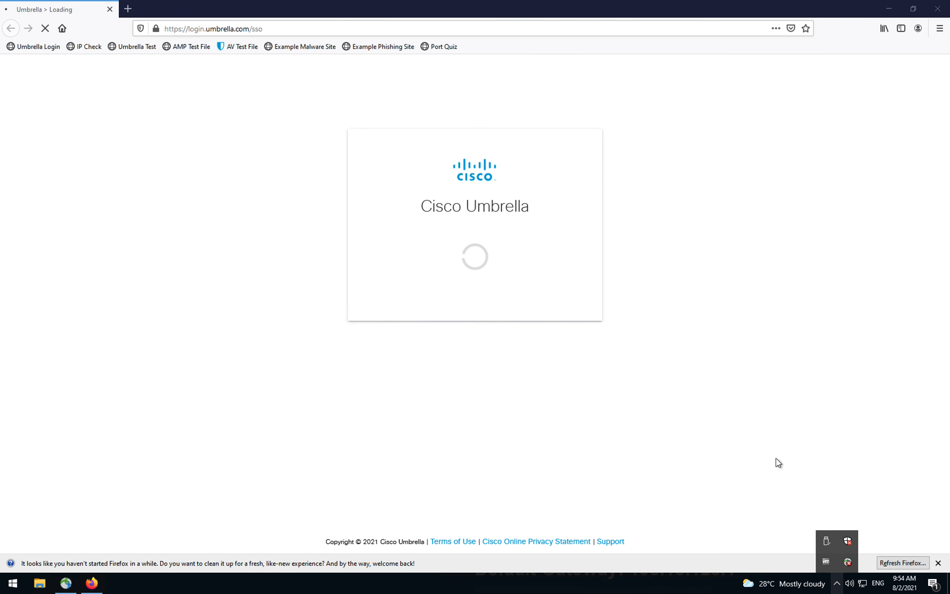
click(784, 431)
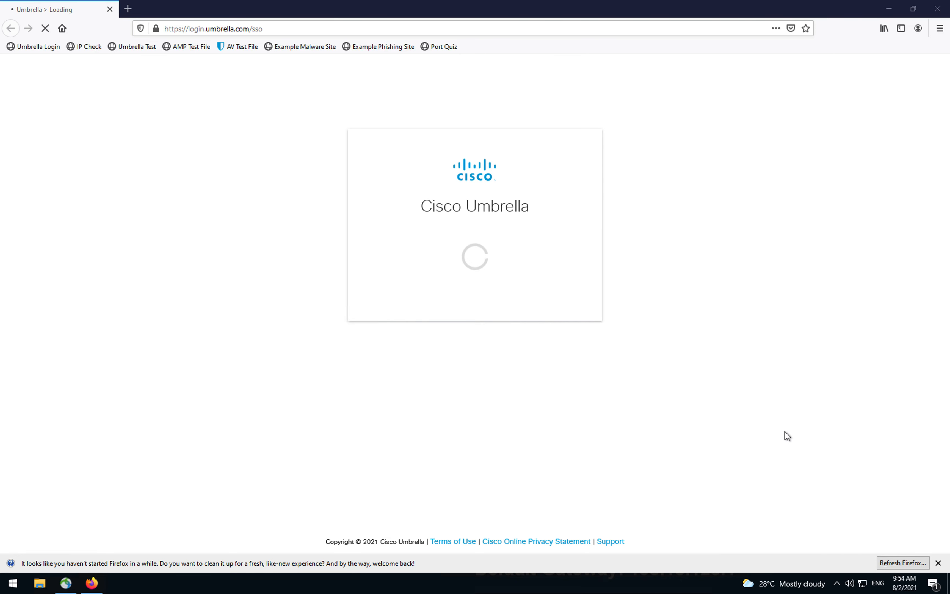
click(836, 583)
click(848, 563)
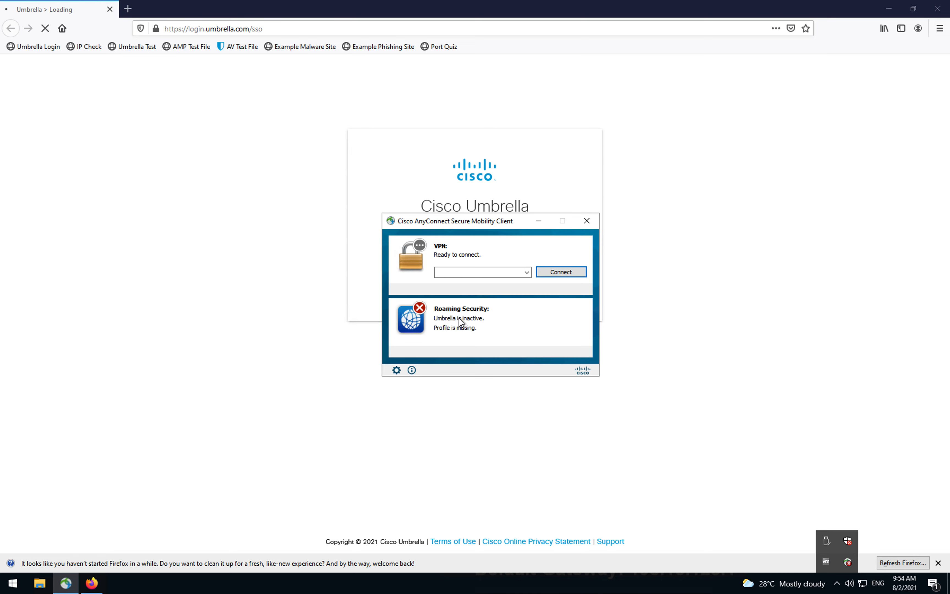
click(539, 223)
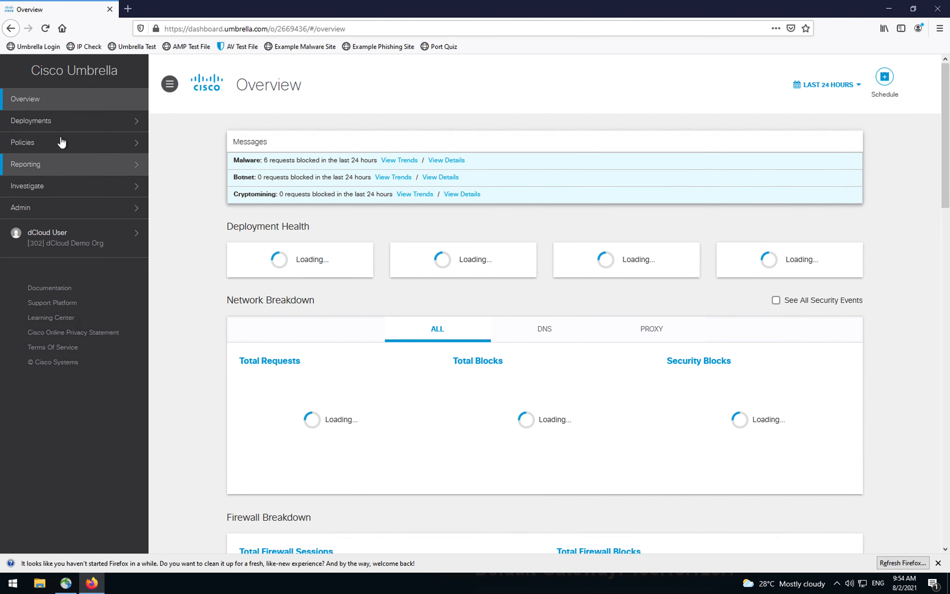
Step: Download OrgInfo.json from Deployments > Roaming Computers settings and show the downloads list
click(79, 129)
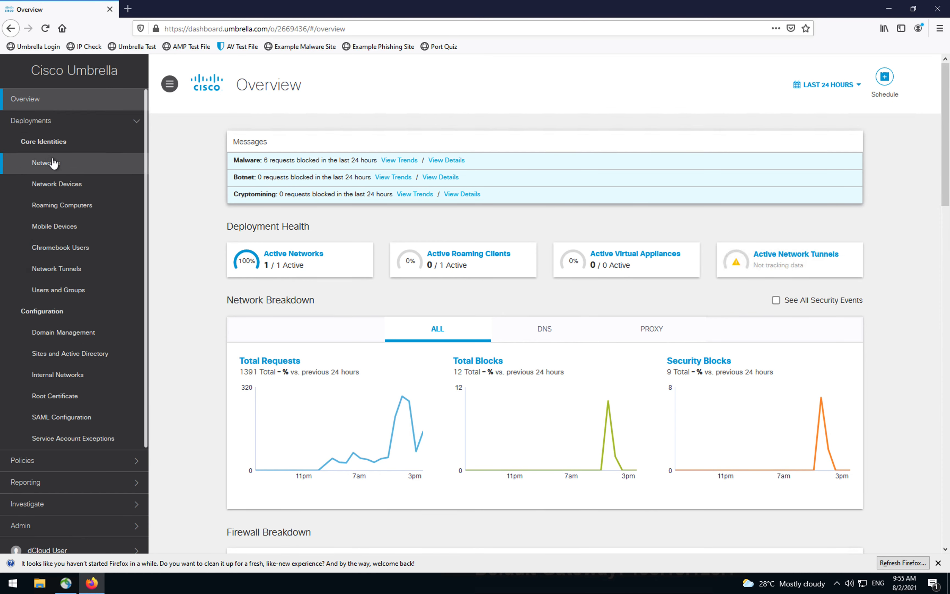
click(62, 214)
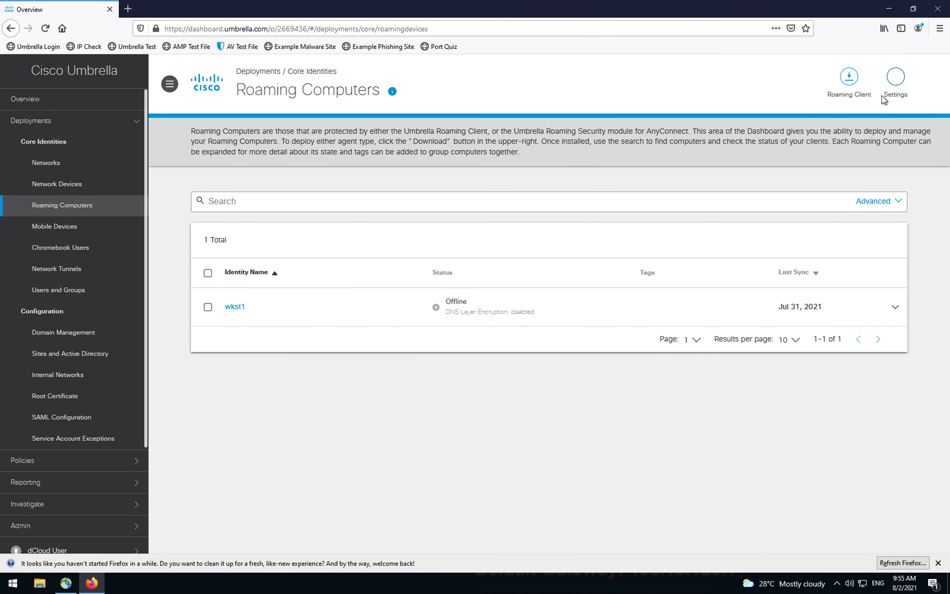
click(896, 78)
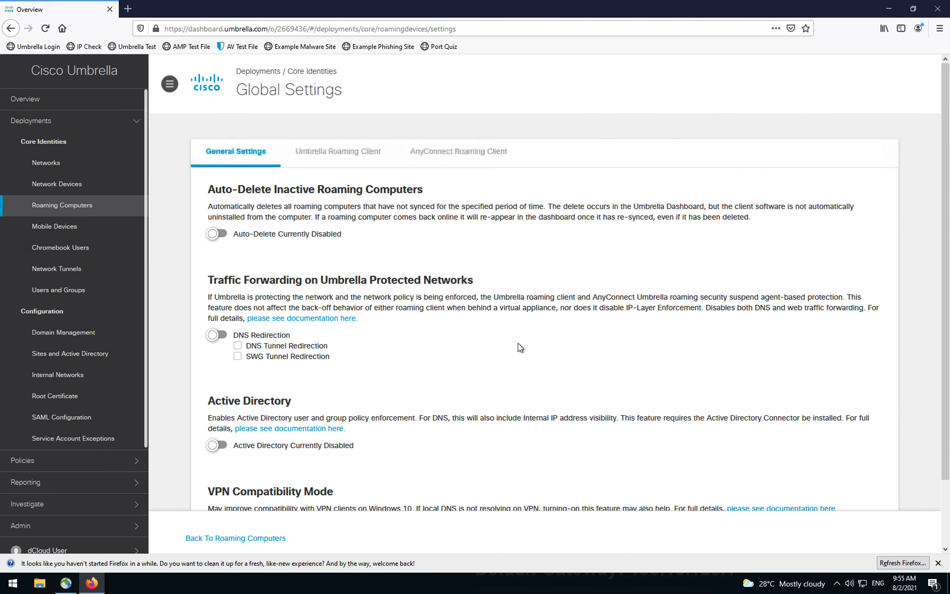
scroll(392, 275, down, 2)
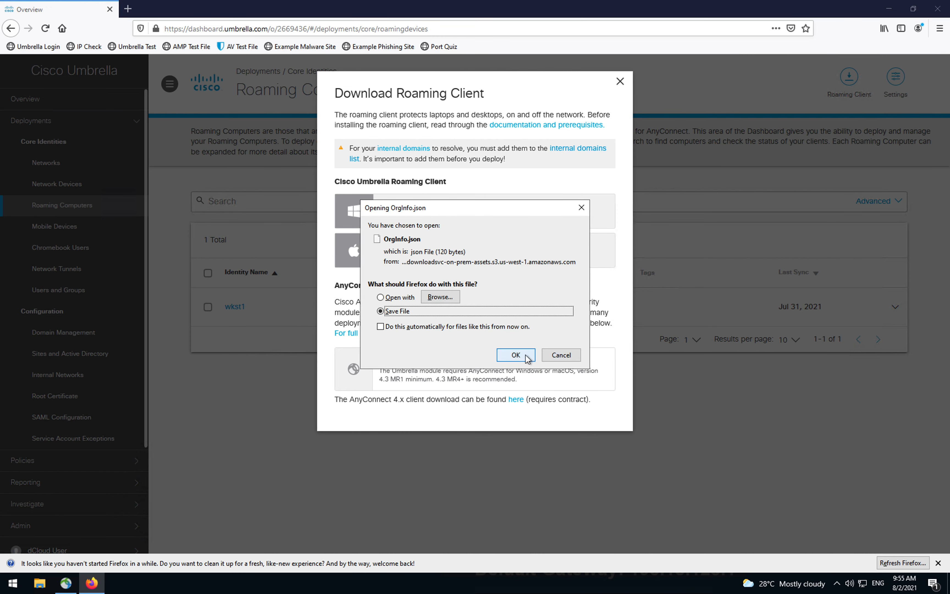
click(525, 356)
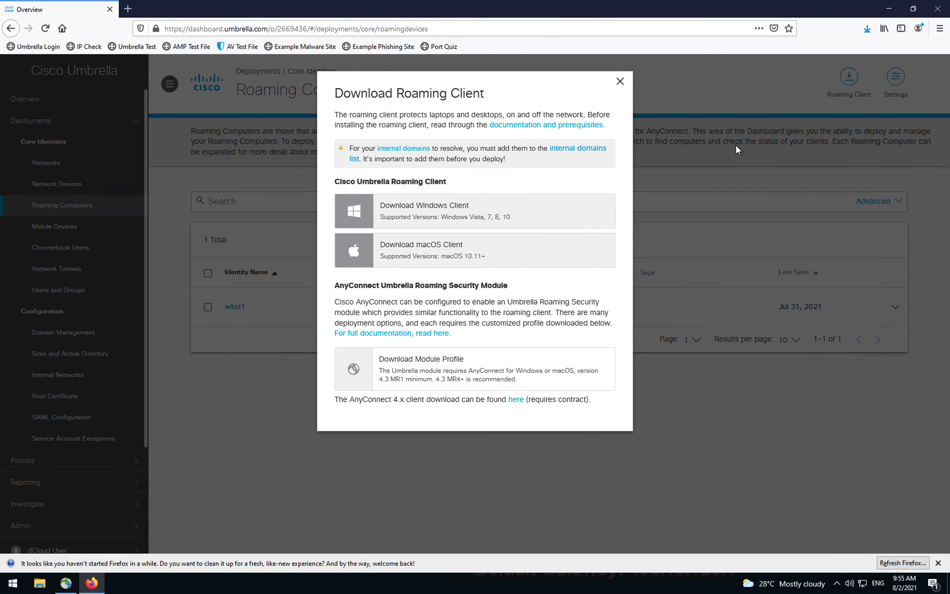
click(867, 30)
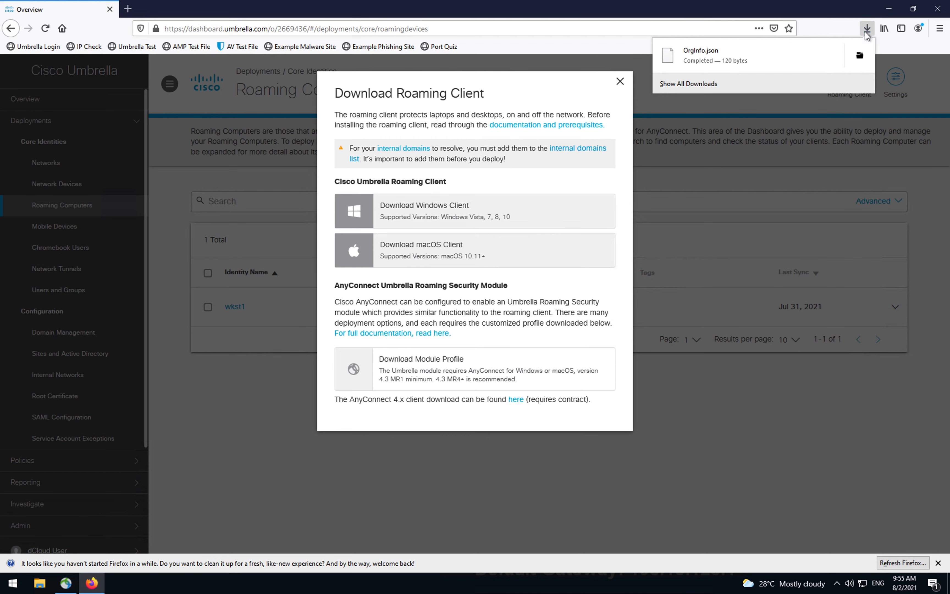
Step: Locate the downloaded OrgInfo.json and browse to C:\ProgramData\Cisco\Cisco AnyConnect Secure Mobility Client\Umbrella
click(863, 55)
click(358, 211)
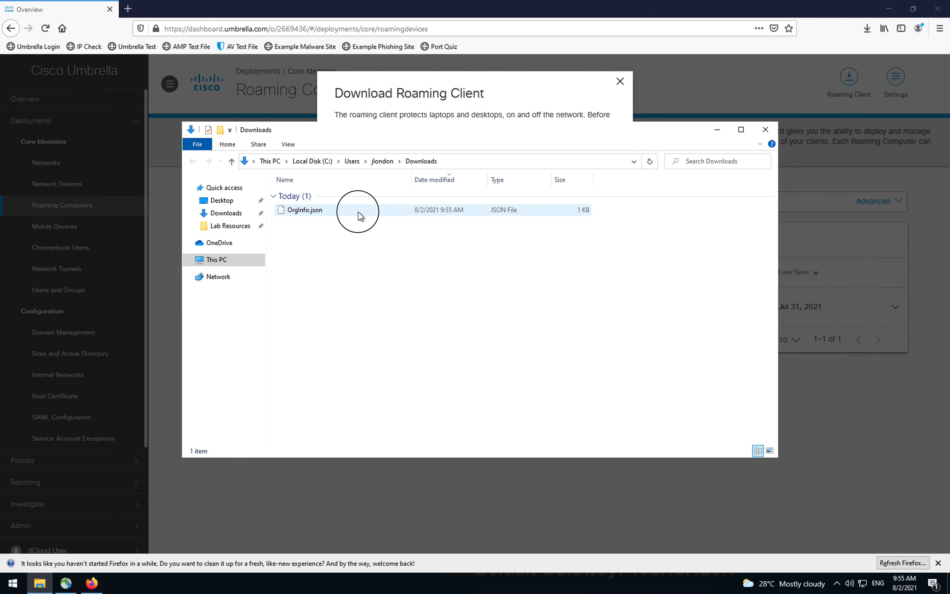
click(415, 316)
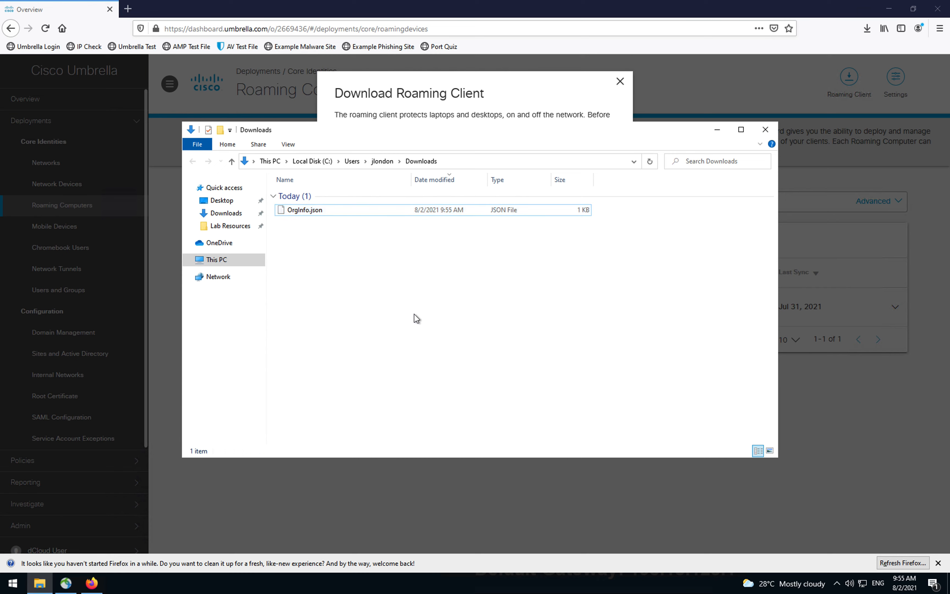
click(311, 160)
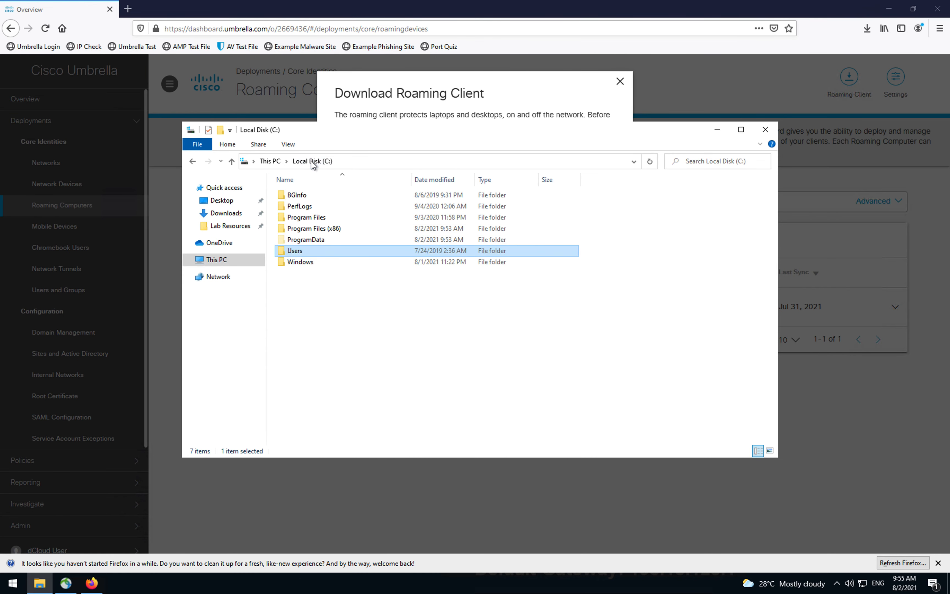
double_click(319, 240)
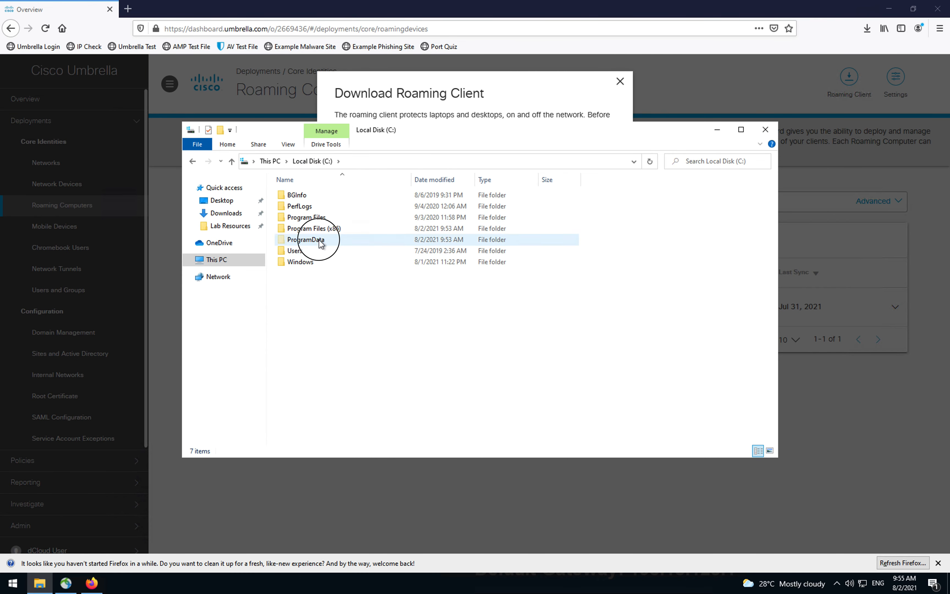
double_click(313, 195)
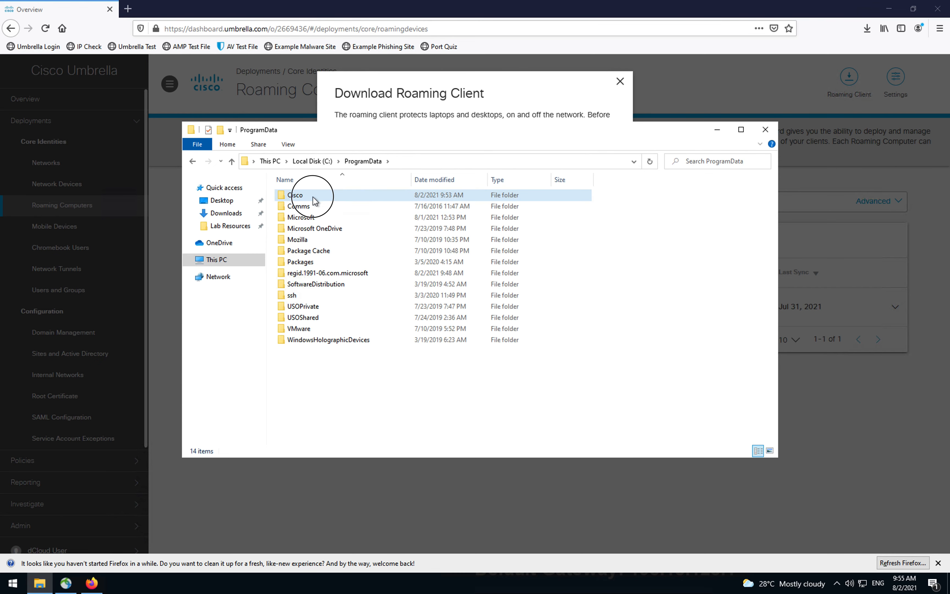
double_click(320, 196)
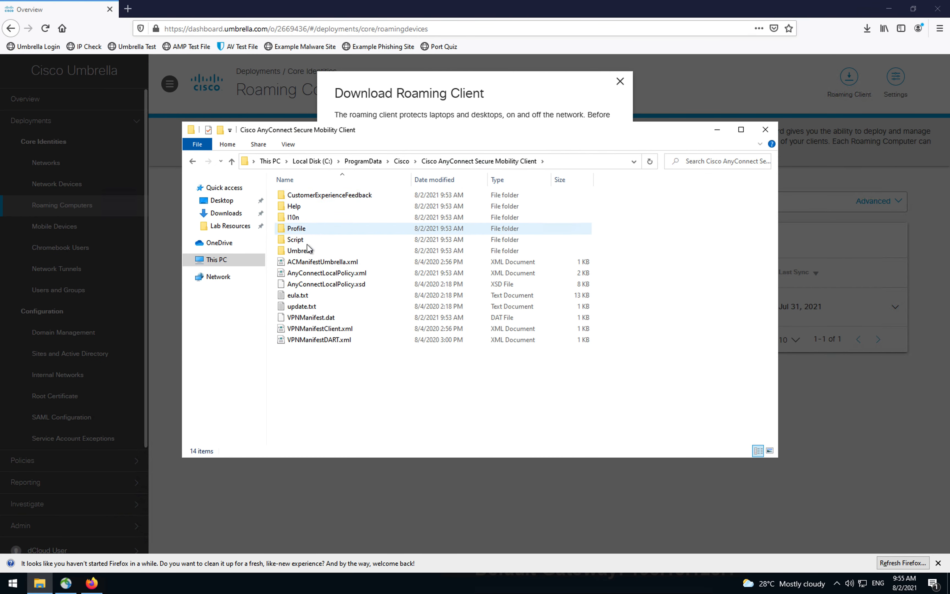
double_click(305, 251)
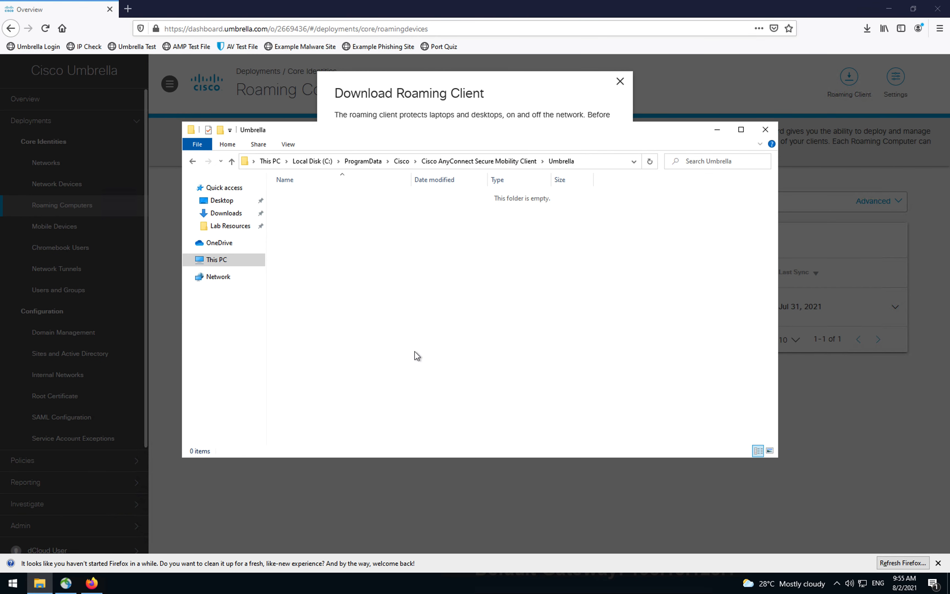
Step: Paste OrgInfo.json into the Umbrella folder with administrator permission and close Explorer
key(ctrl+v)
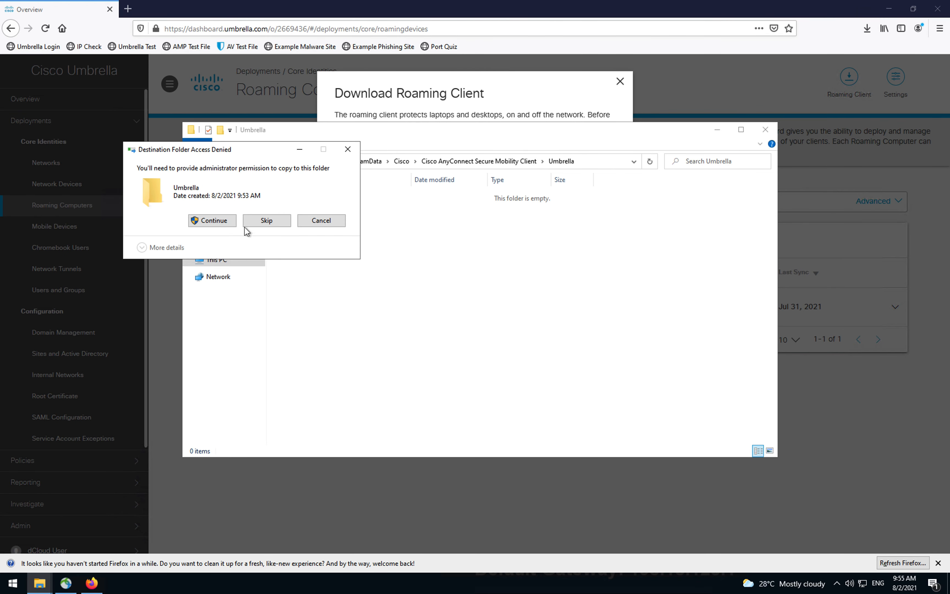
click(232, 221)
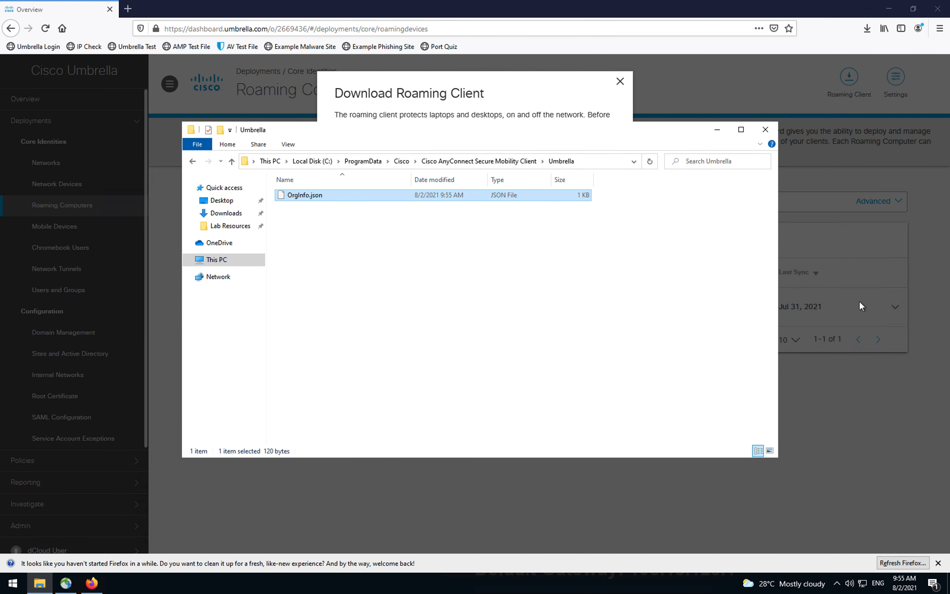
click(765, 129)
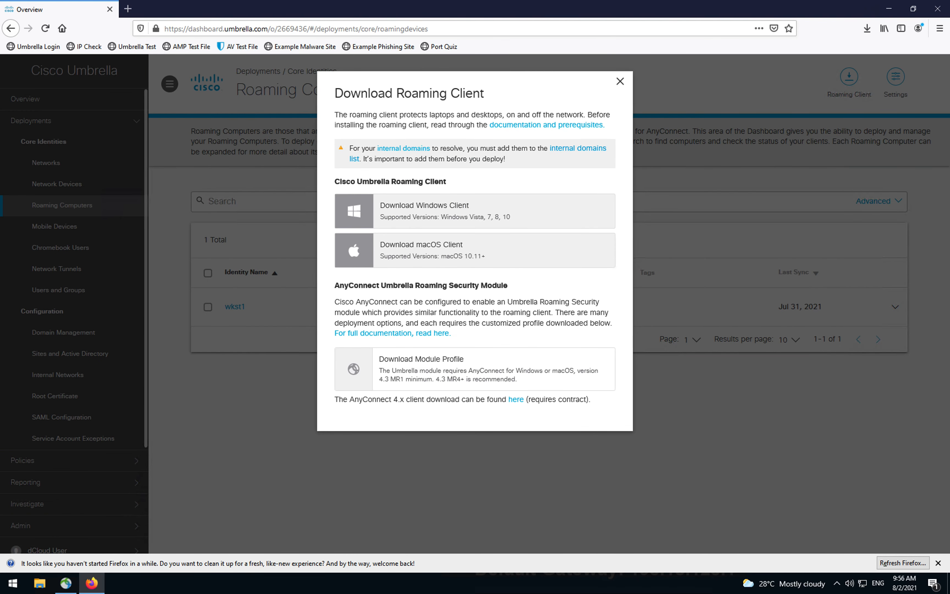
click(836, 584)
Step: Close the Download Roaming Client dialog and open AnyConnect from the tray showing Umbrella active
click(848, 563)
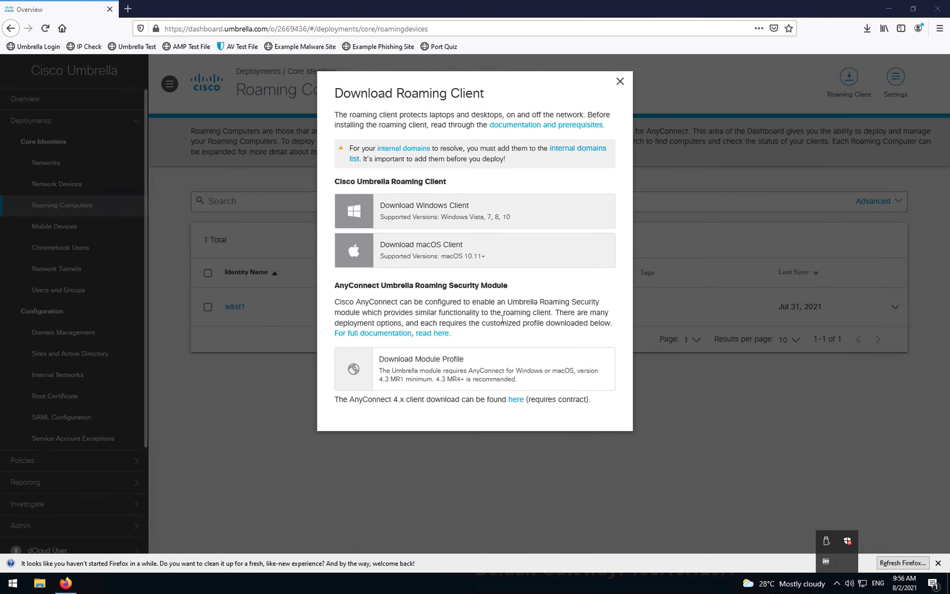
click(839, 581)
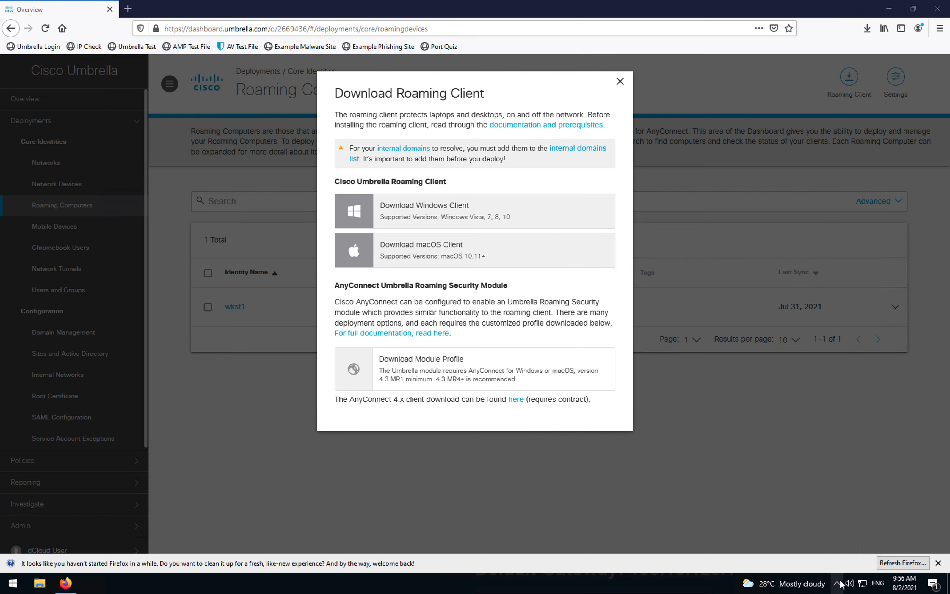
click(837, 583)
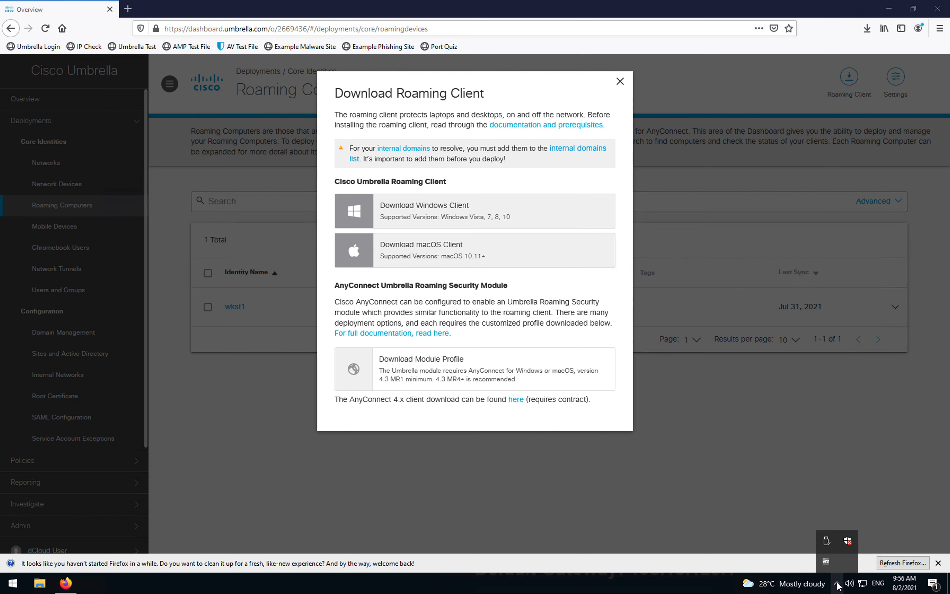
click(13, 583)
click(573, 202)
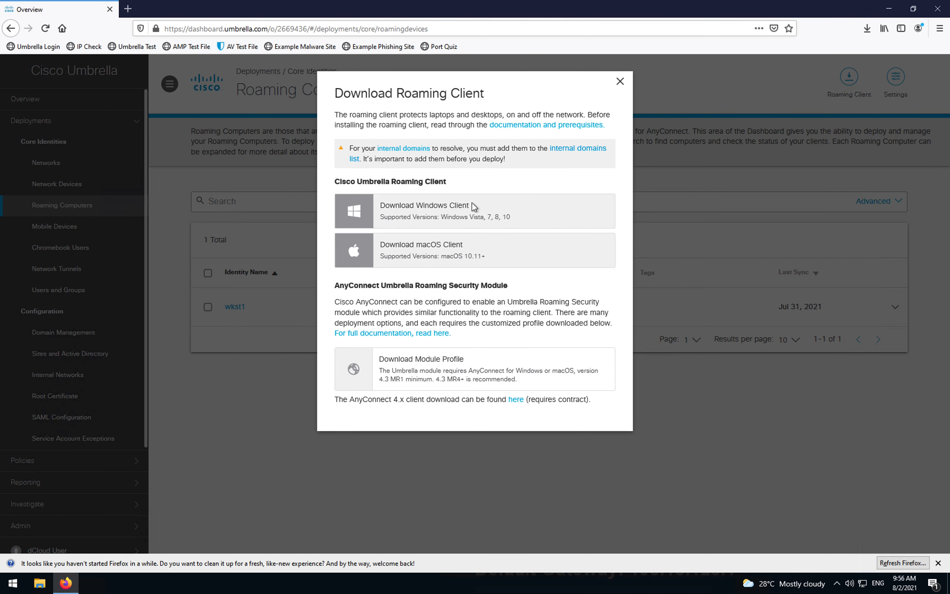
click(837, 582)
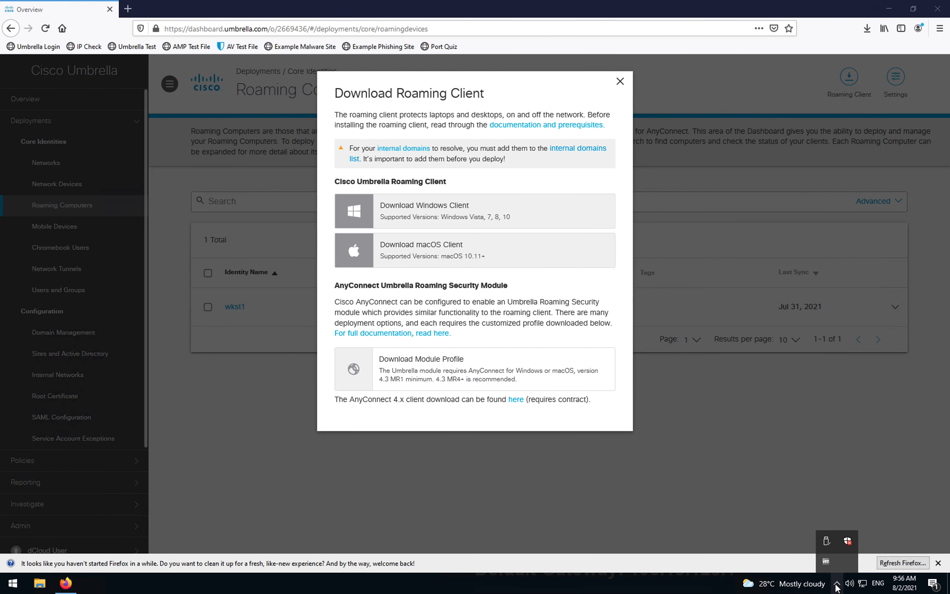
click(653, 544)
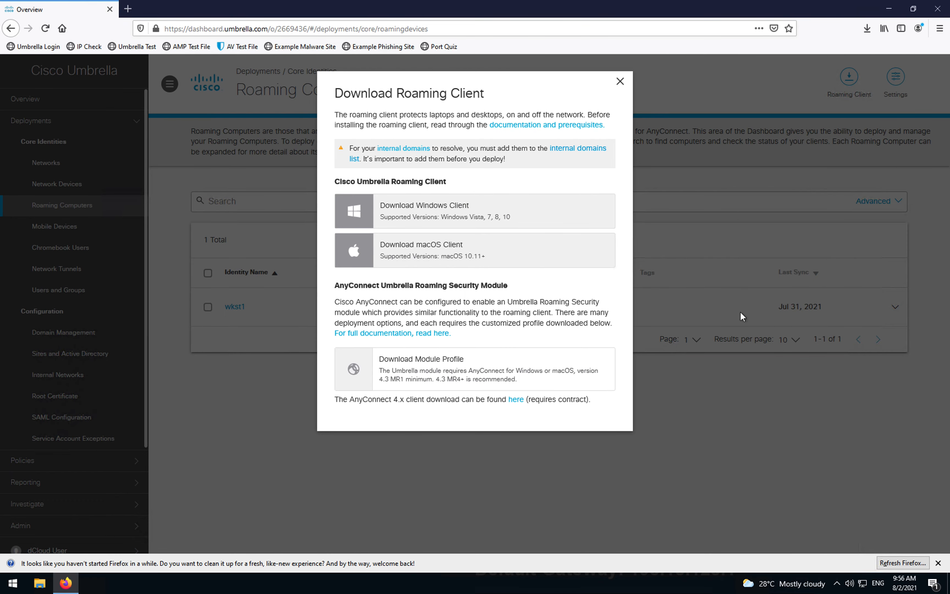
click(837, 584)
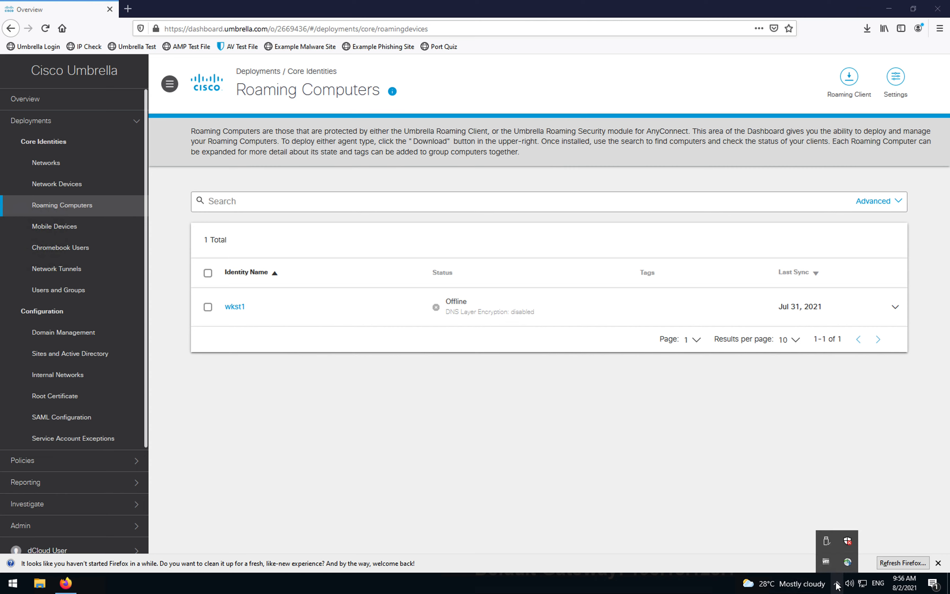
click(848, 562)
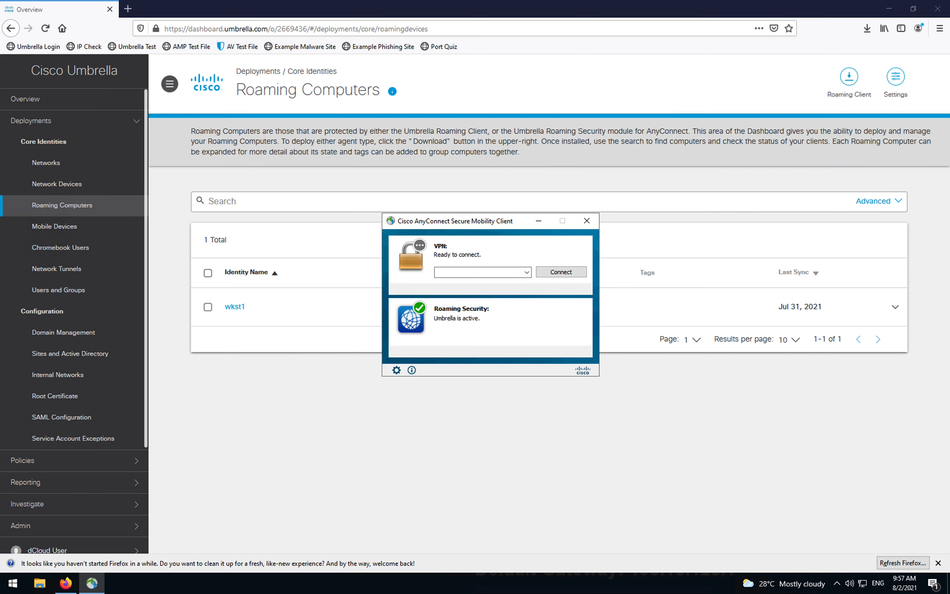
Step: Reload Roaming Computers and expand wkst1 to confirm Protected & Encrypted at the DNS Layer
click(381, 450)
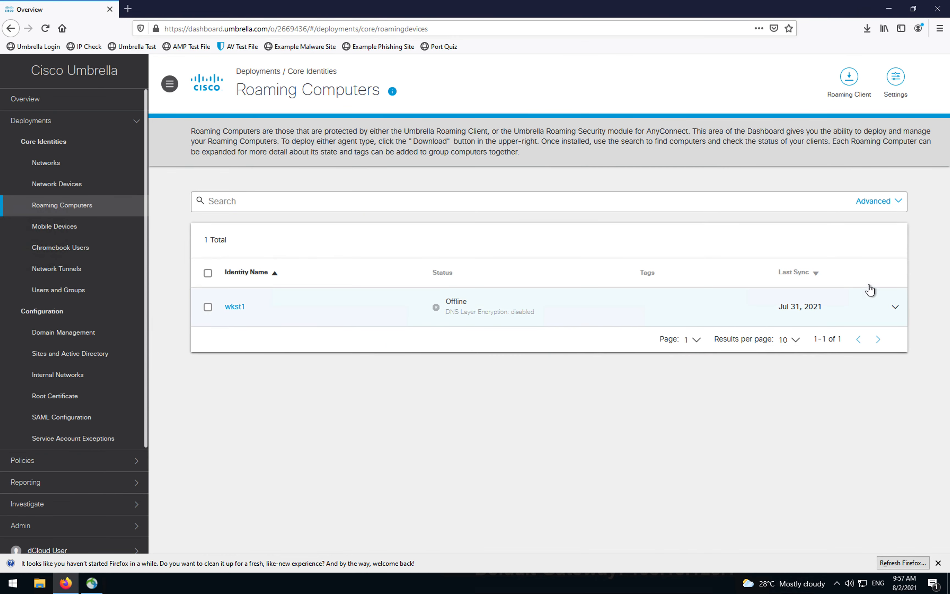
click(65, 208)
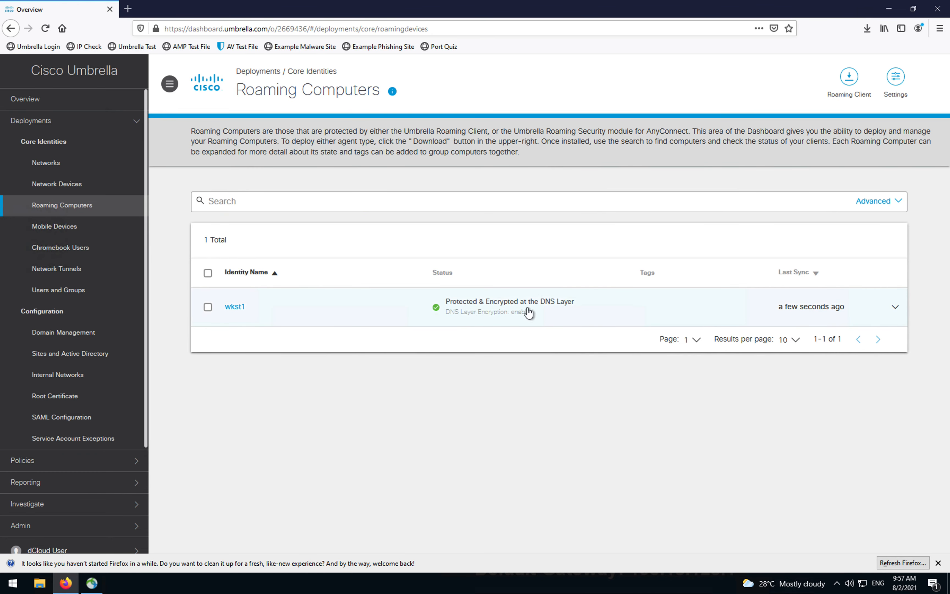
click(894, 314)
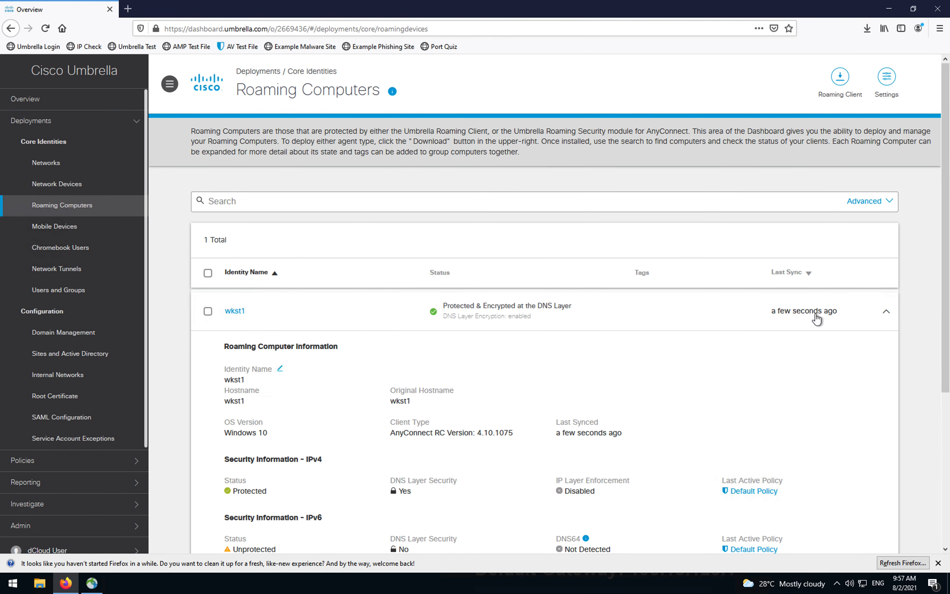
click(885, 312)
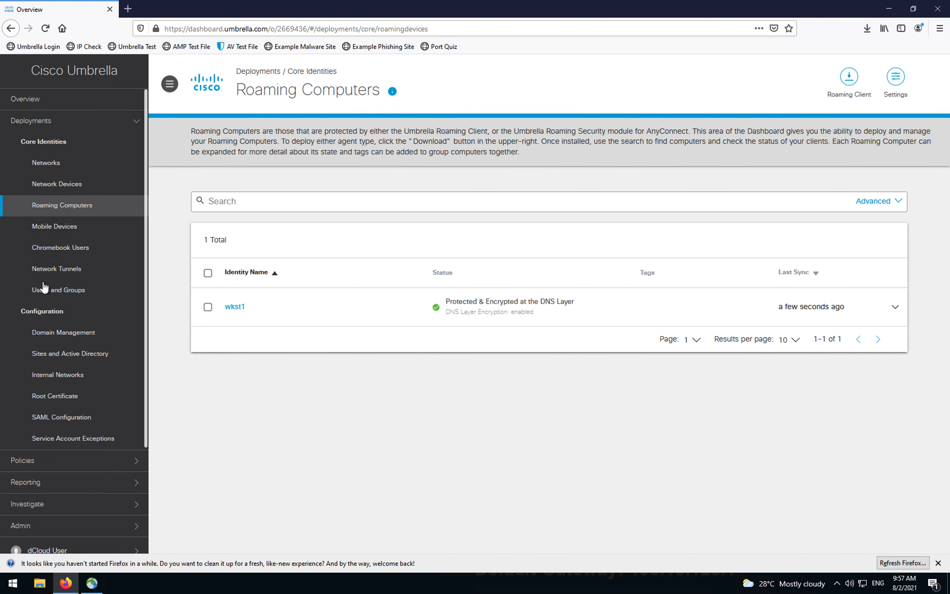
Step: Start adding a new policy from Policies > DNS Policies
scroll(75, 353, down, 3)
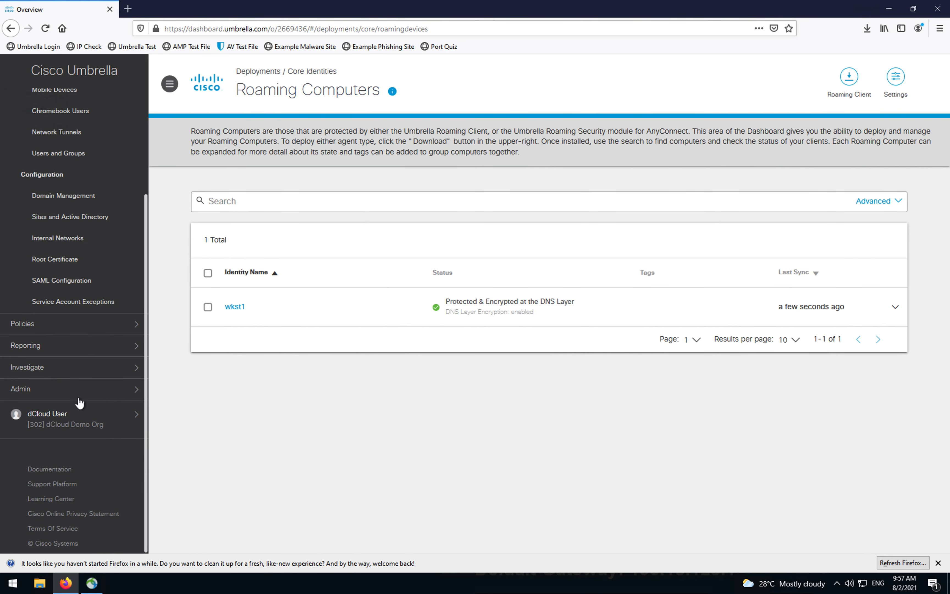
click(98, 323)
scroll(62, 261, up, 3)
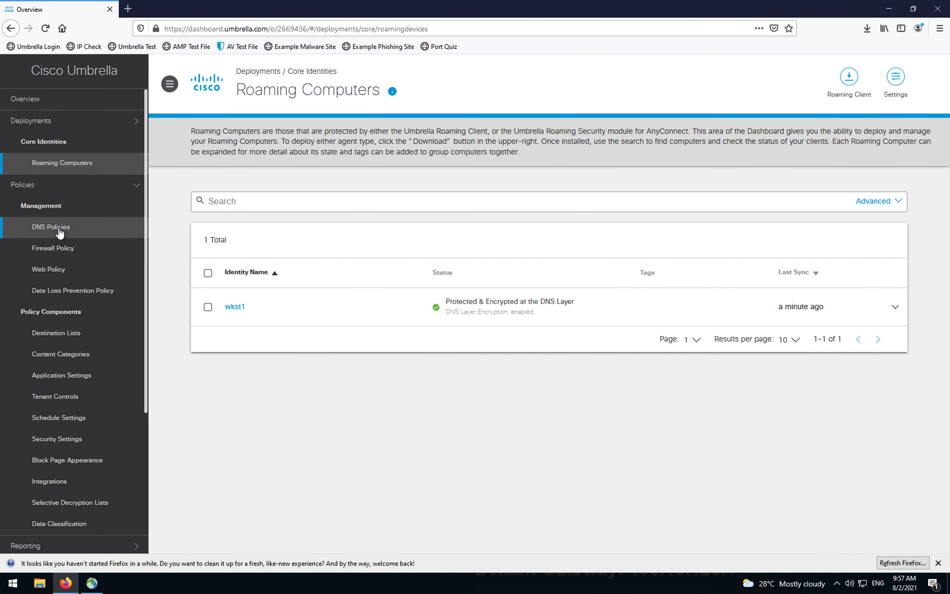
click(59, 226)
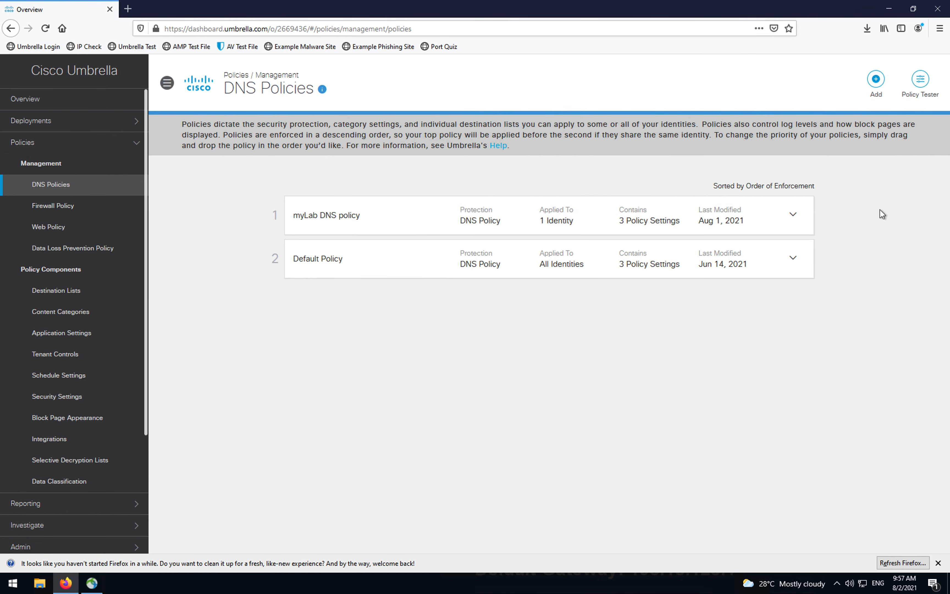
click(882, 84)
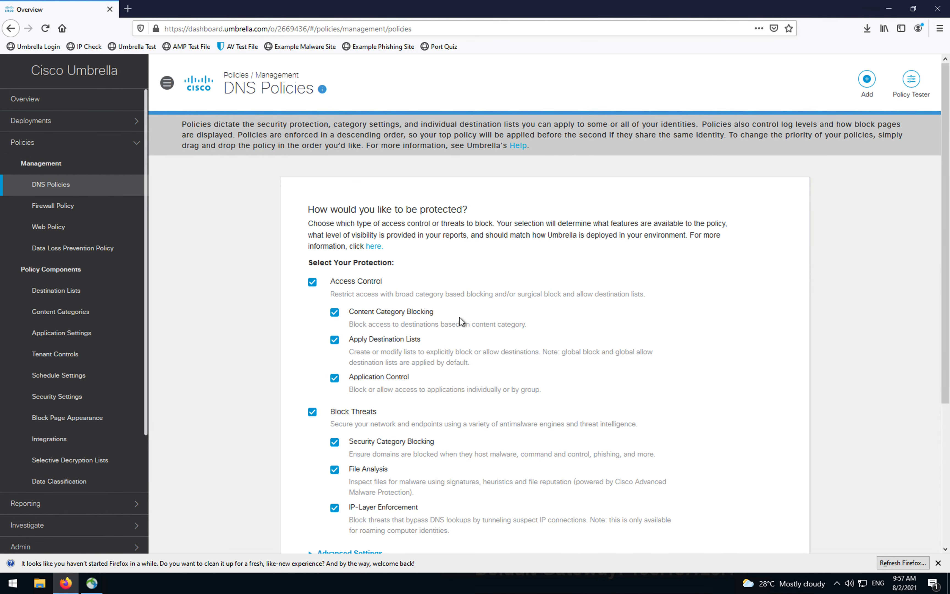
Step: In Advanced Settings, turn off SSL Decryption, IP-Layer Enforcement and Enforce SafeSearch
scroll(463, 275, down, 5)
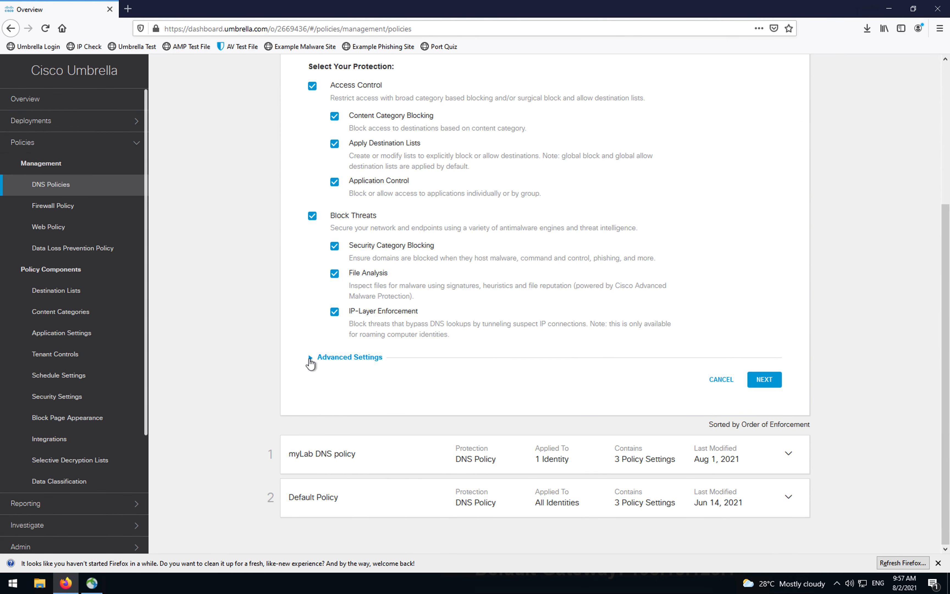
click(311, 359)
scroll(327, 358, down, 4)
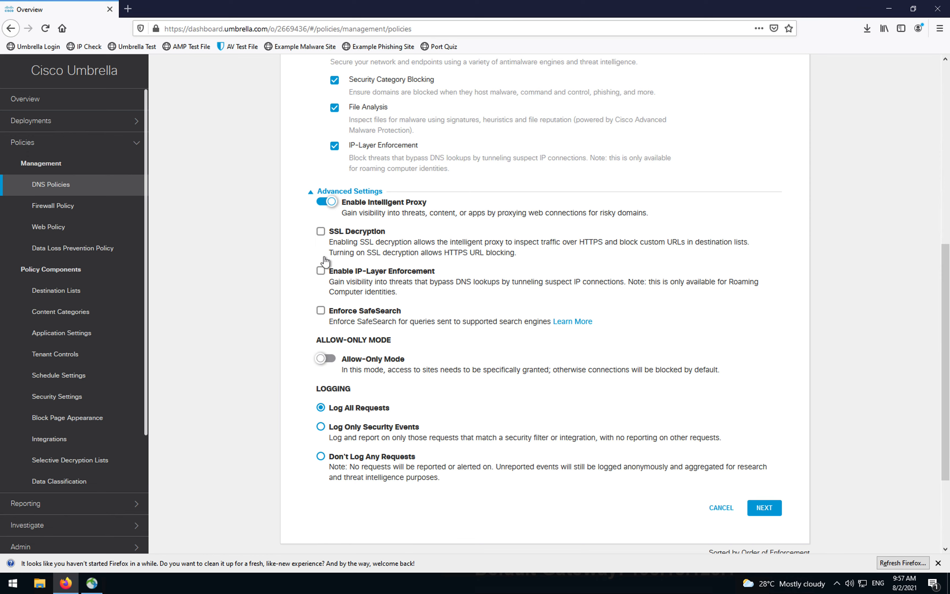
click(320, 231)
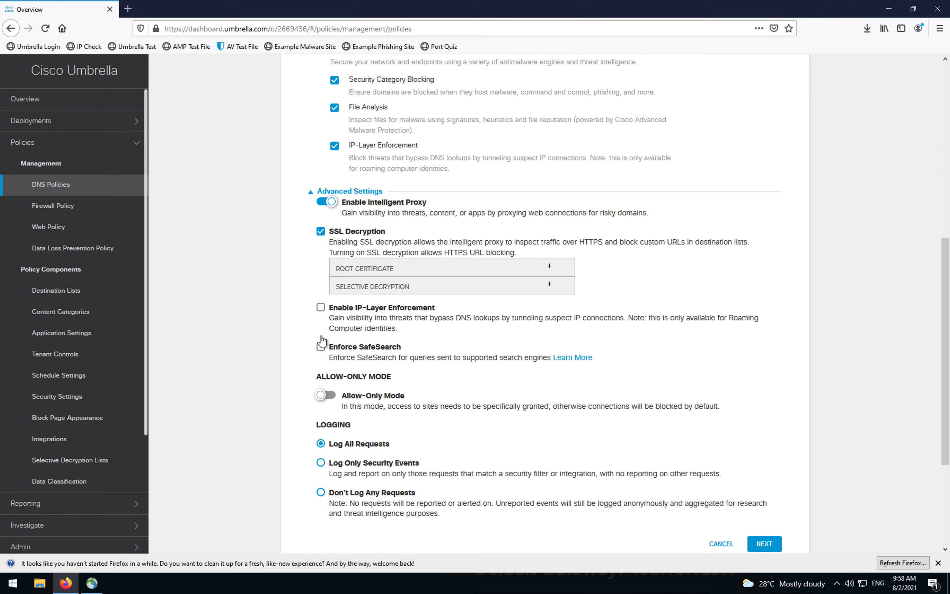
click(321, 346)
click(322, 308)
click(320, 231)
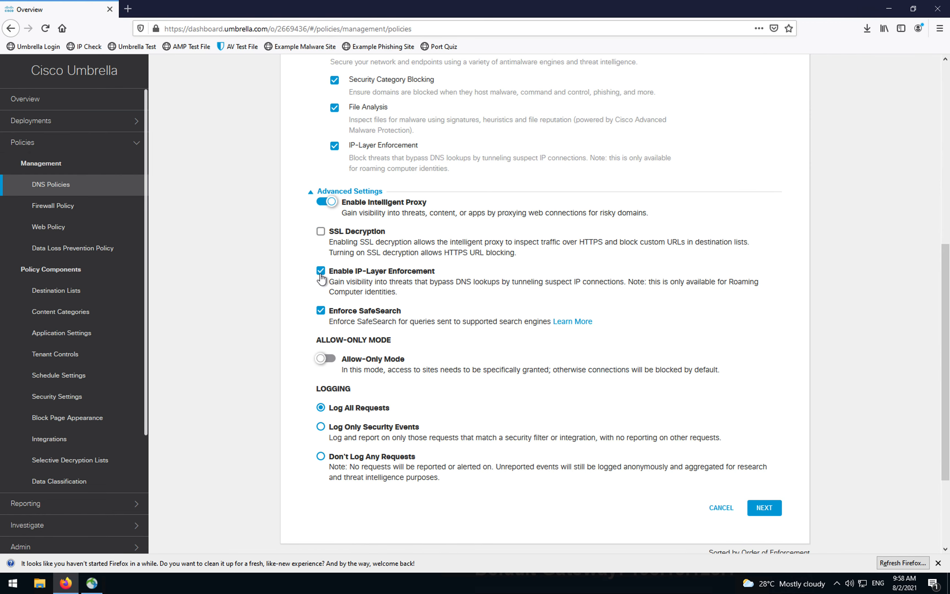
click(320, 274)
click(321, 311)
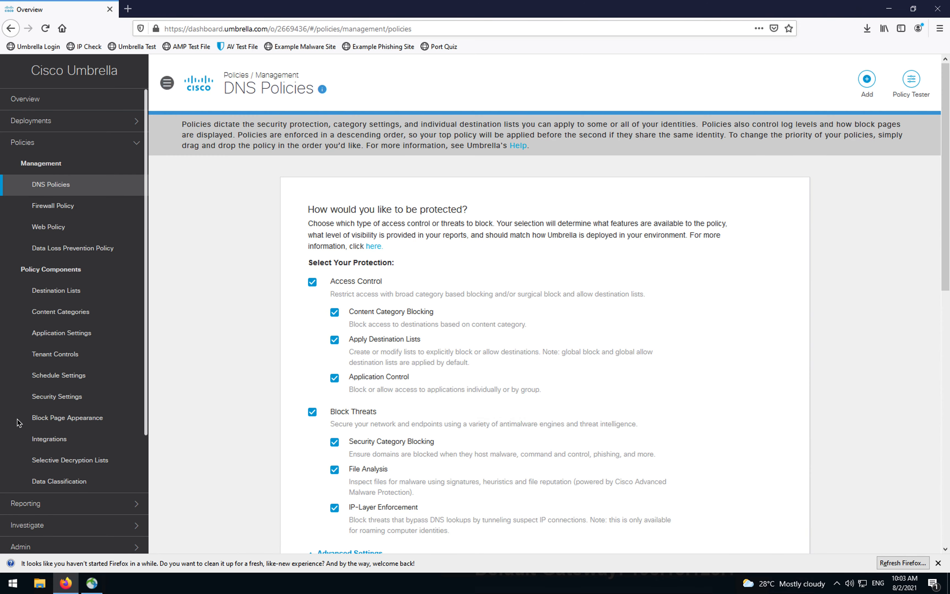
scroll(186, 367, down, 1)
scroll(186, 367, down, 10)
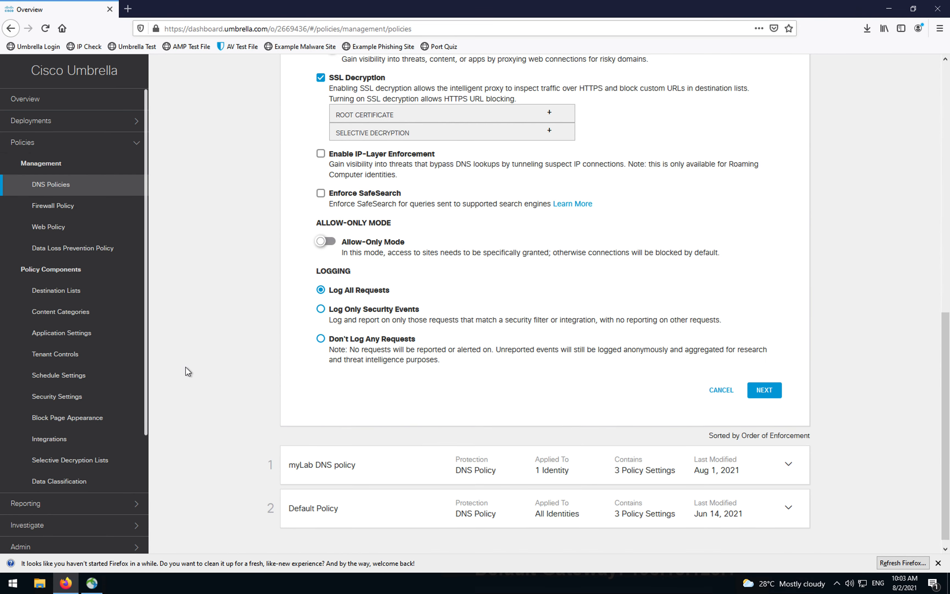
scroll(187, 366, up, 5)
click(321, 287)
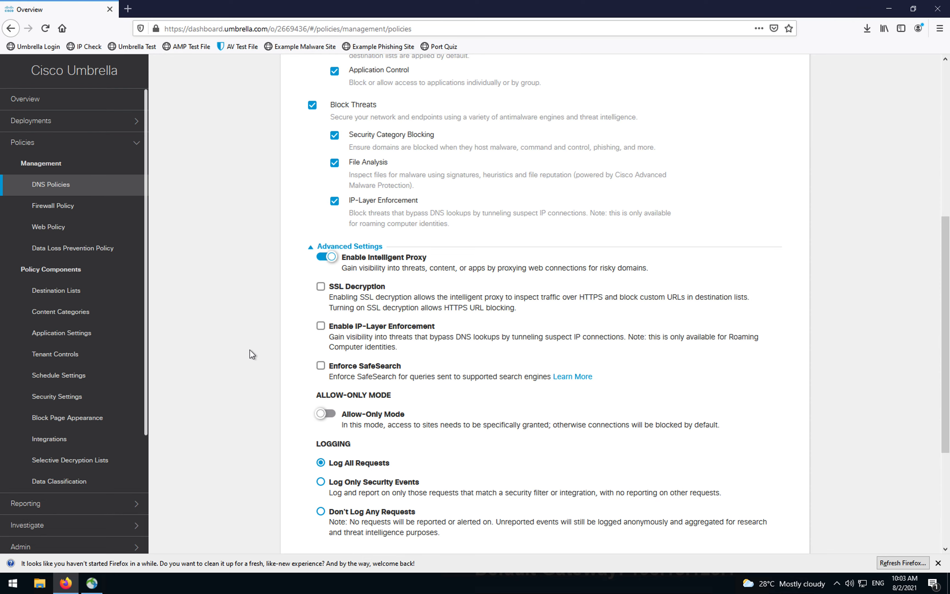
Step: Review the policy's enabled protections and proceed to identity selection
scroll(249, 350, up, 8)
scroll(249, 350, down, 6)
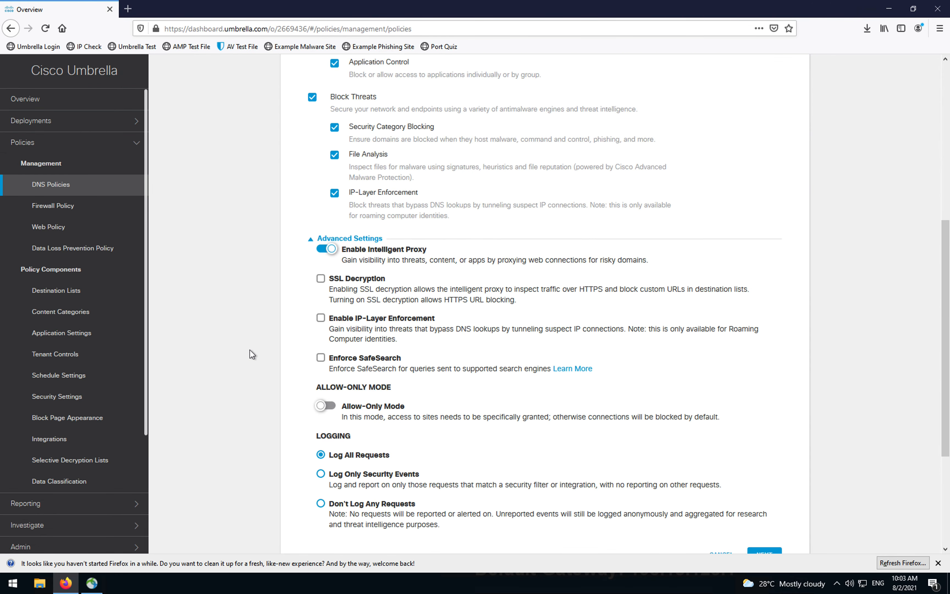
scroll(249, 349, up, 3)
scroll(249, 350, up, 2)
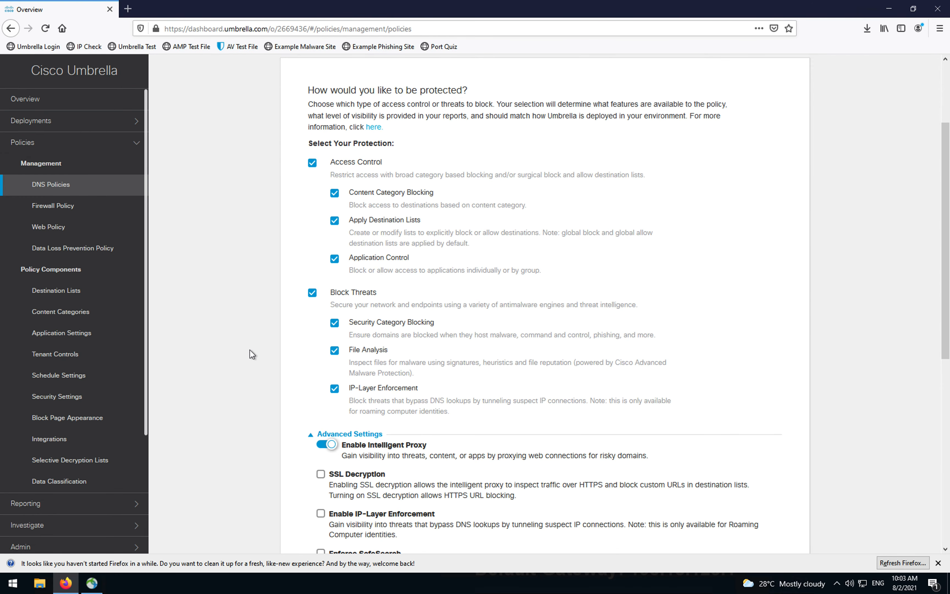
scroll(233, 339, down, 9)
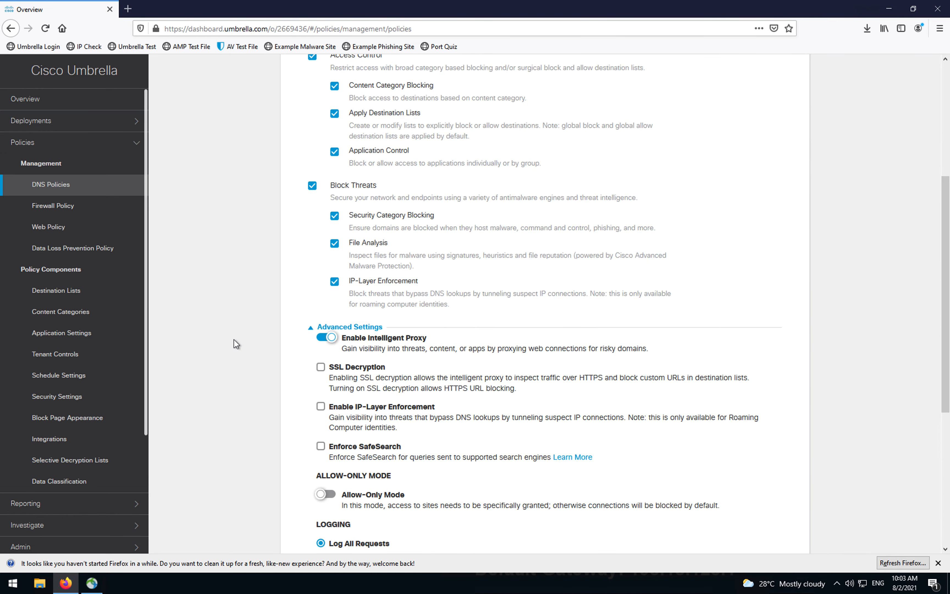
scroll(233, 339, up, 11)
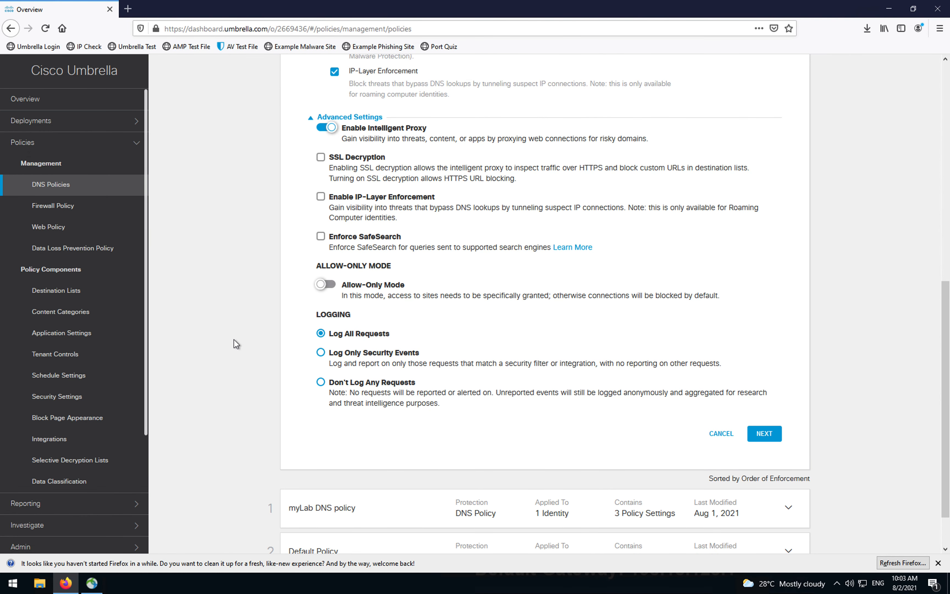
scroll(274, 363, down, 11)
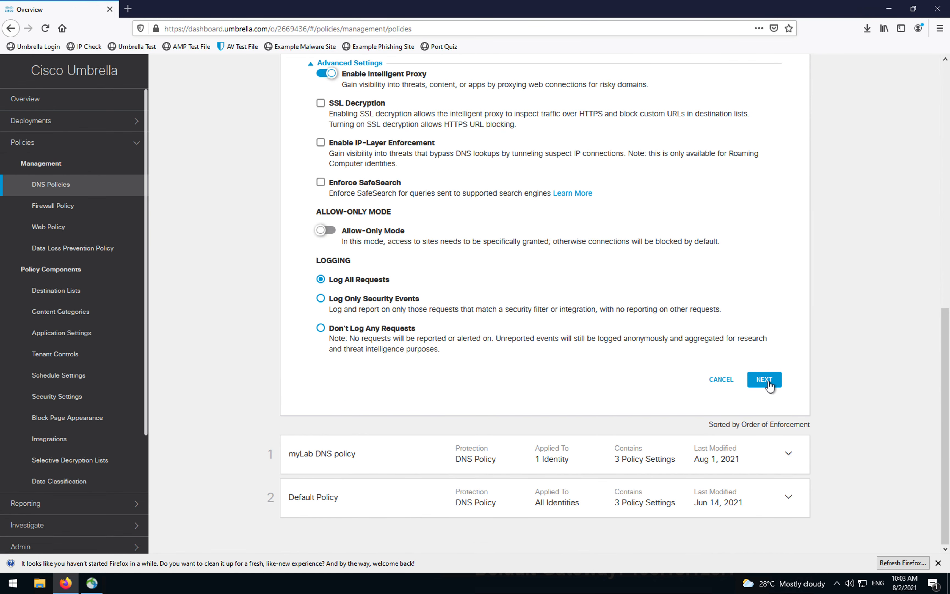
click(770, 384)
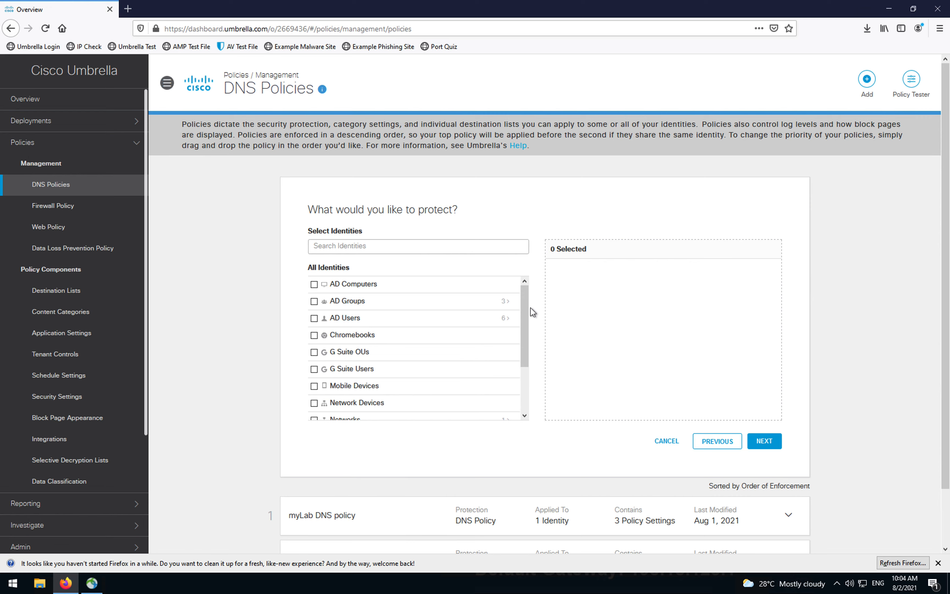
Step: Choose Roaming Computers as the policy's identity and continue to Security Settings
drag(525, 319, 527, 373)
click(314, 372)
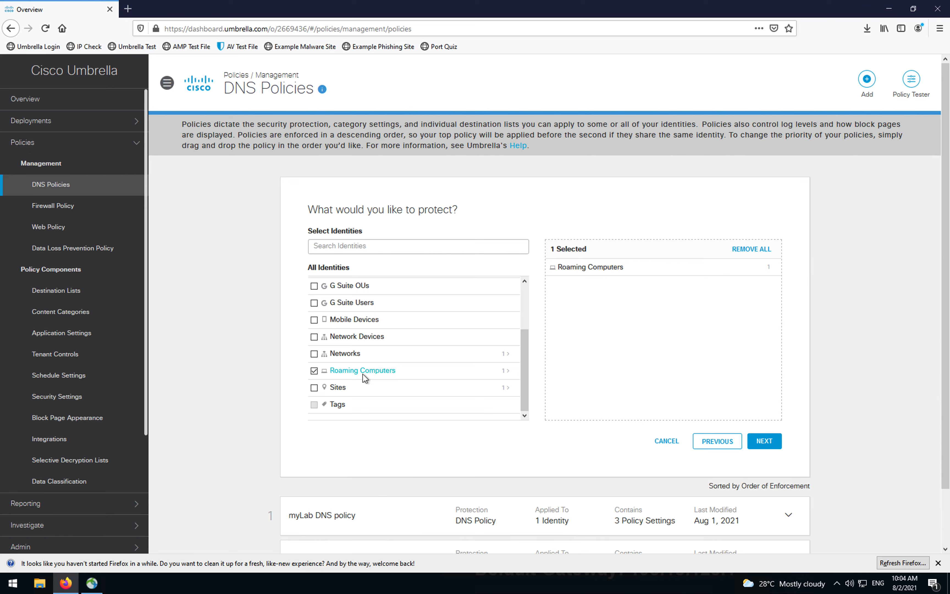
click(771, 441)
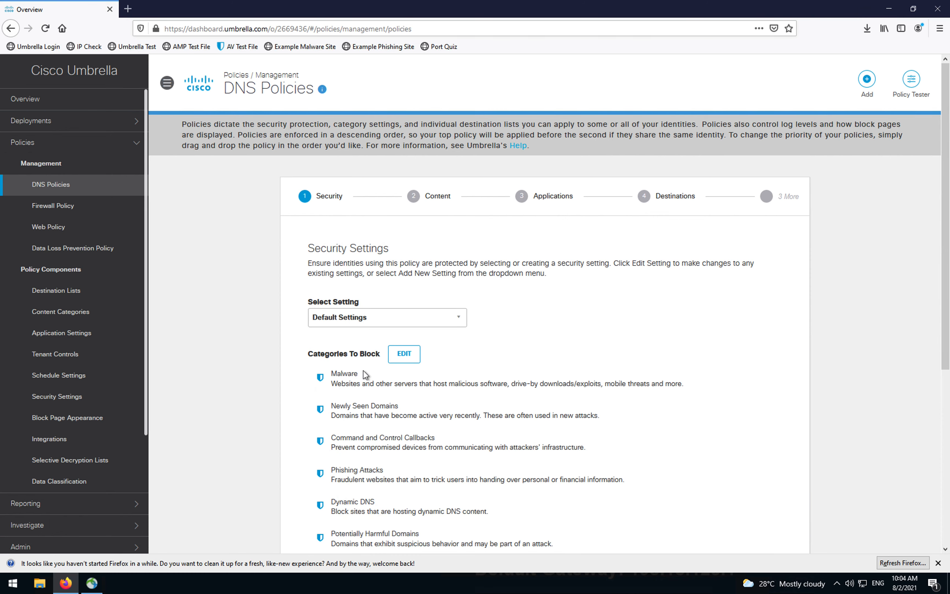
Step: Keep default security settings and set content filtering to Low
scroll(368, 335, down, 6)
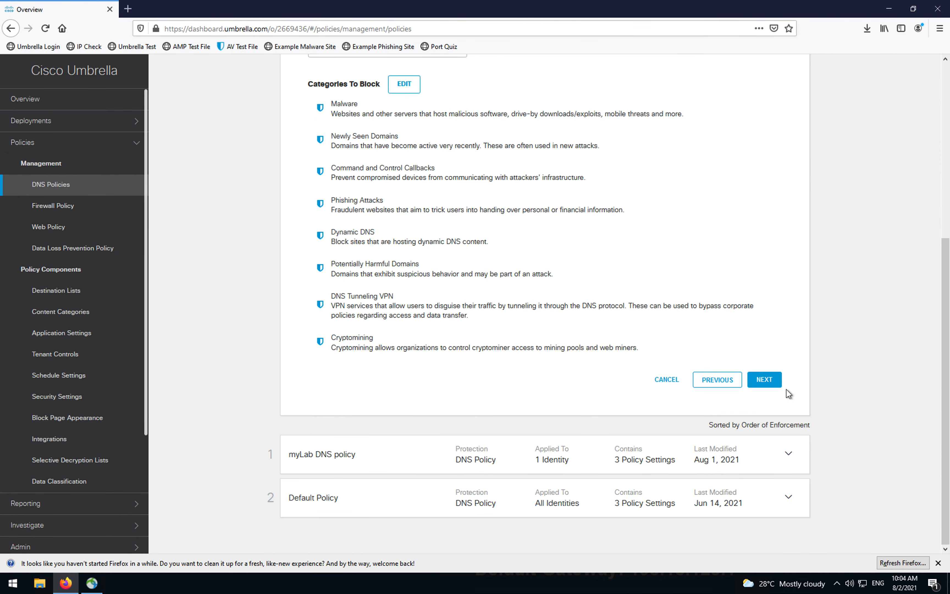
click(765, 381)
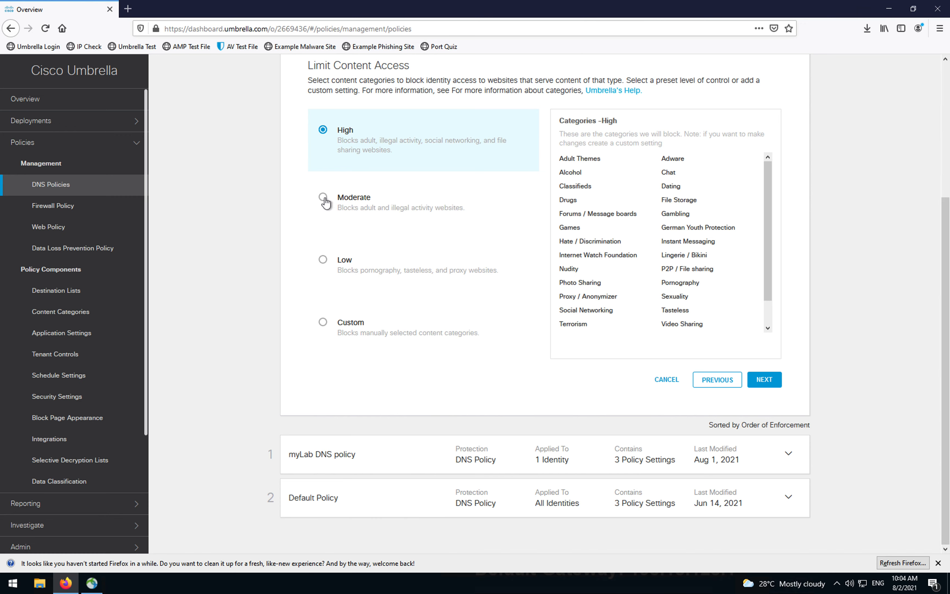
click(323, 198)
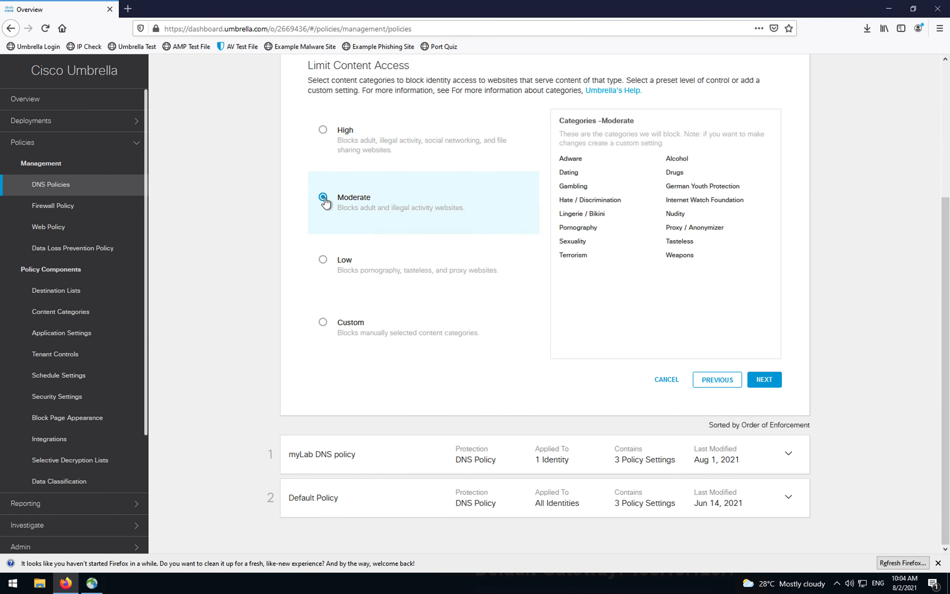
click(323, 260)
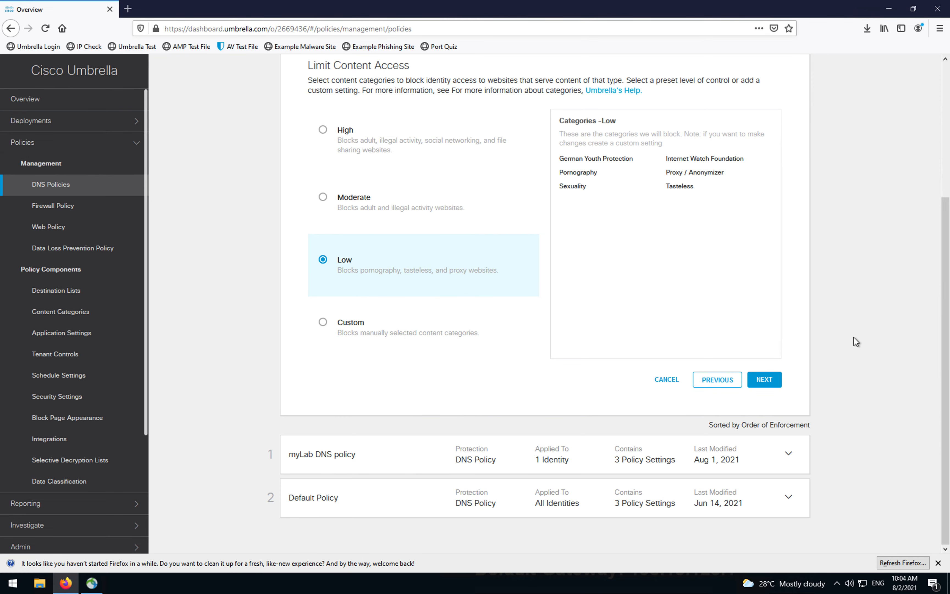
click(771, 386)
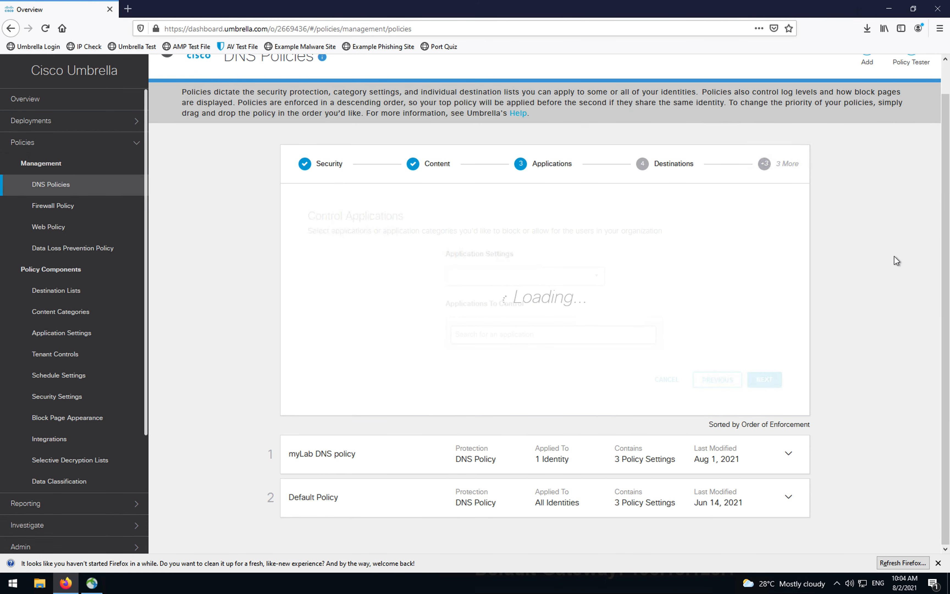
Step: Keep default applications, destination lists, file inspection and block page, reaching the Policy Summary
scroll(731, 300, down, 4)
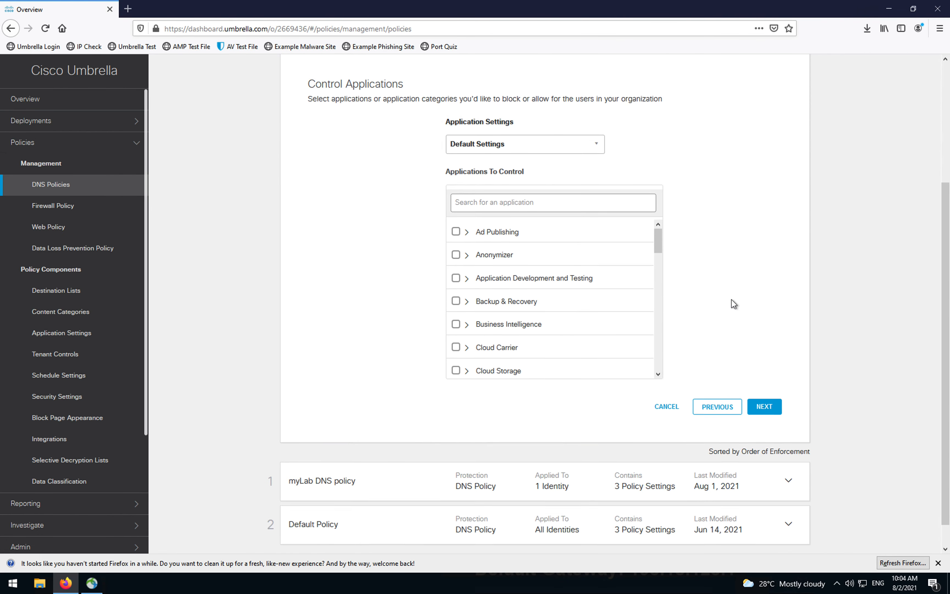
scroll(688, 329, up, 4)
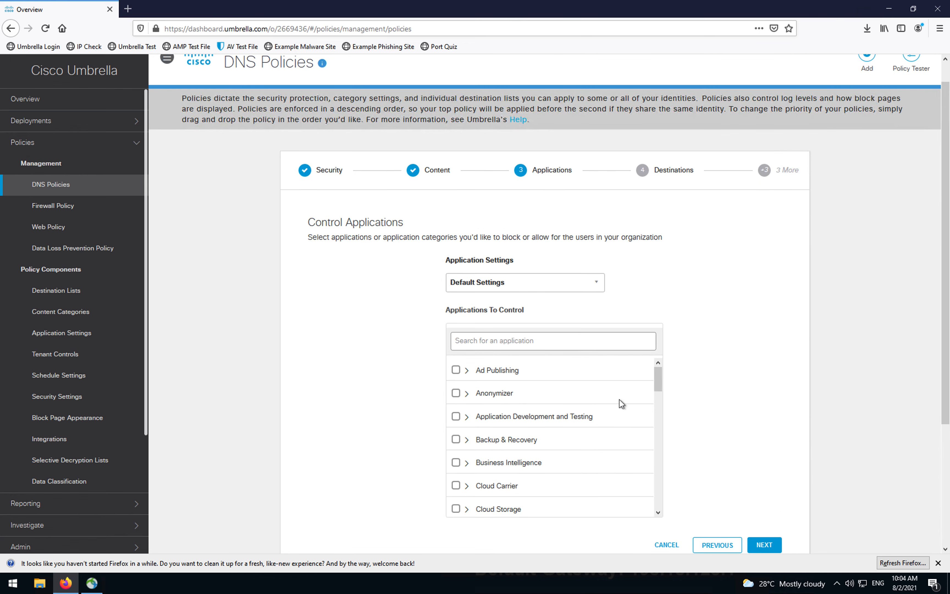
scroll(652, 434, down, 3)
click(764, 544)
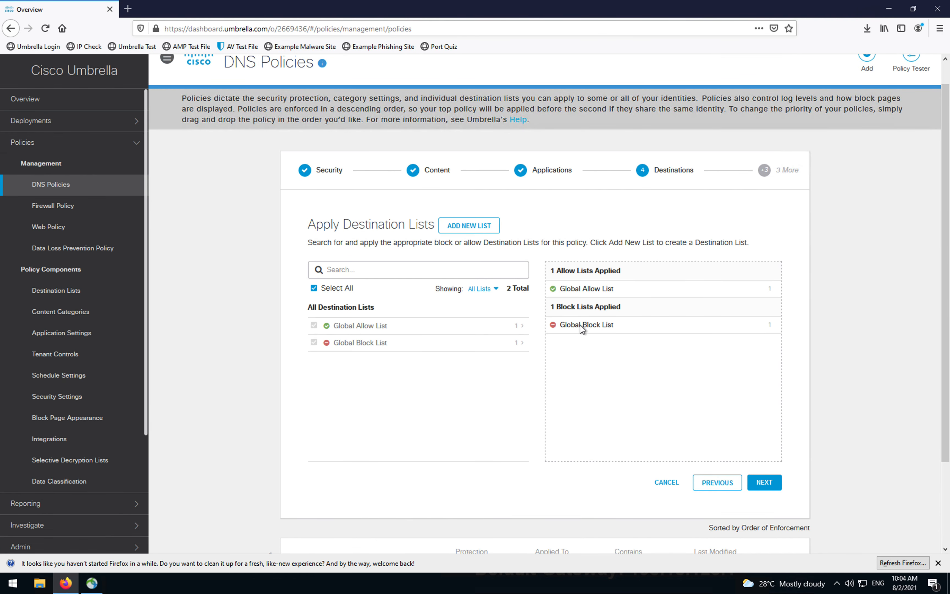
scroll(846, 334, down, 2)
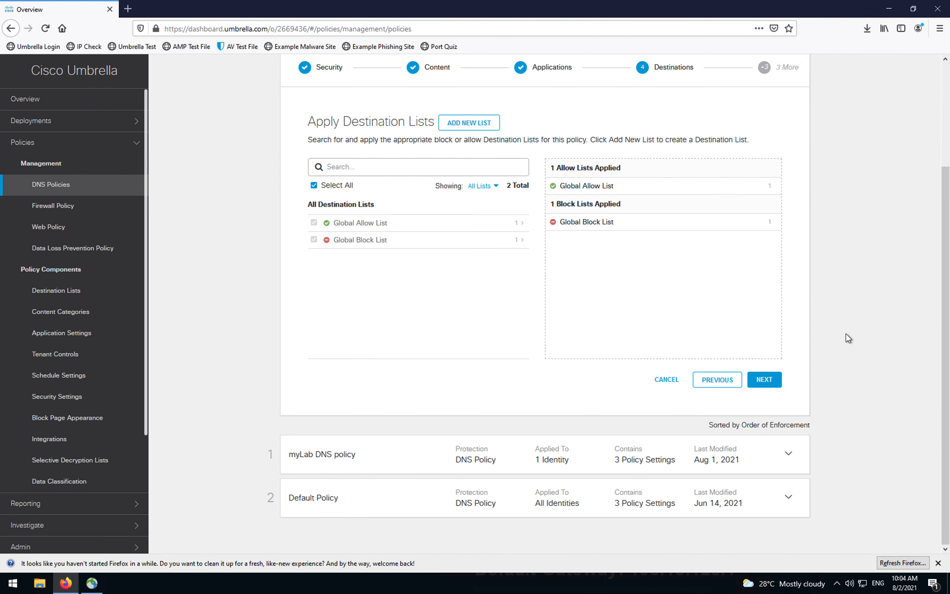
scroll(585, 202, up, 3)
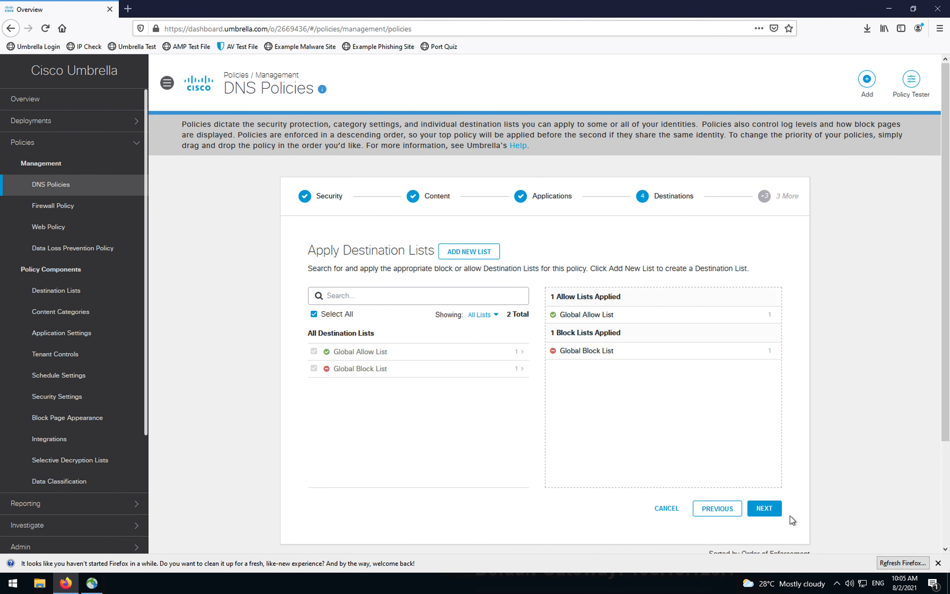
click(767, 510)
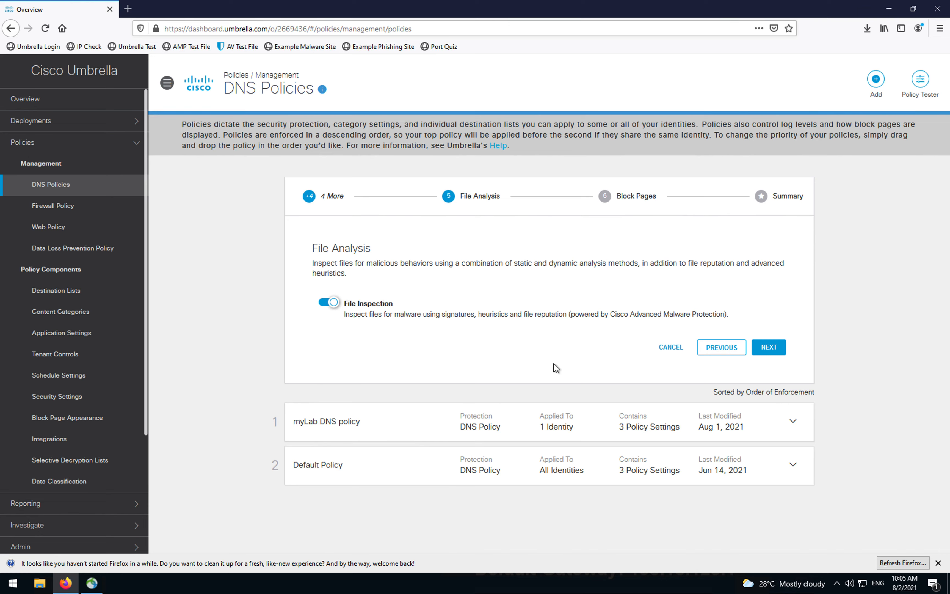
click(774, 350)
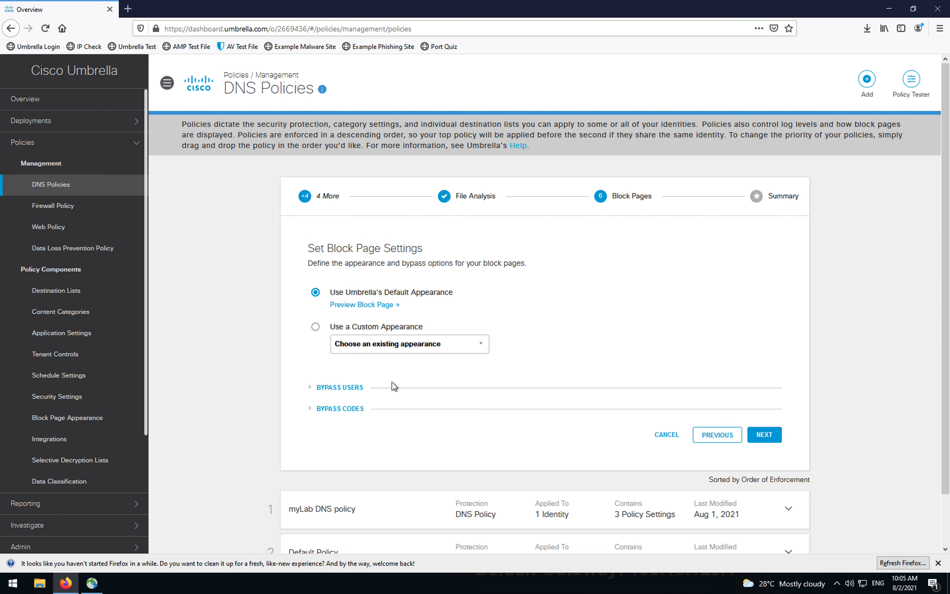
click(776, 434)
Step: Replace the default New Policy name with 'Roaming DNS policy' in the Policy Summary
click(377, 287)
drag(391, 287, 294, 288)
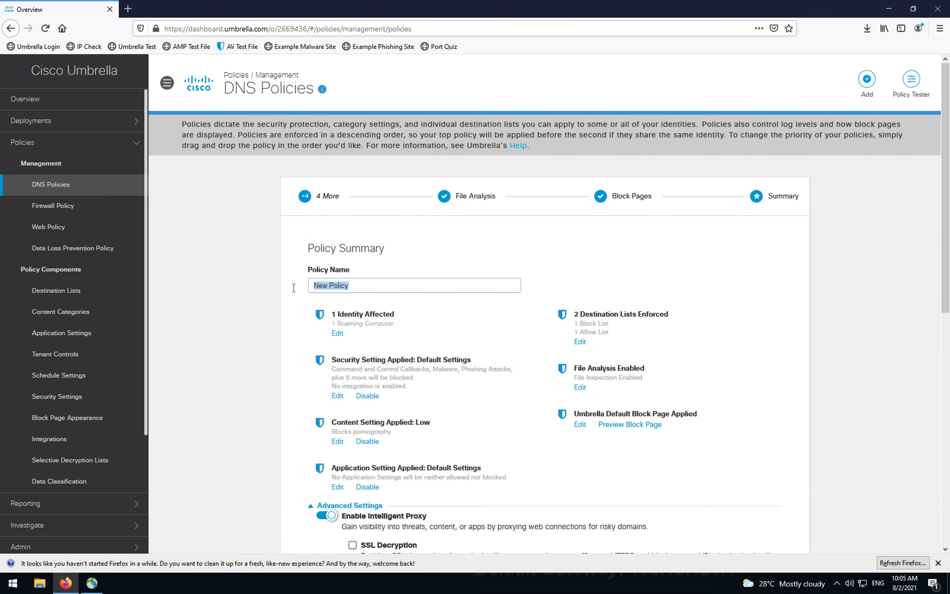
key(BackSpace)
text(Roaming DNS policy)
scroll(297, 355, down, 10)
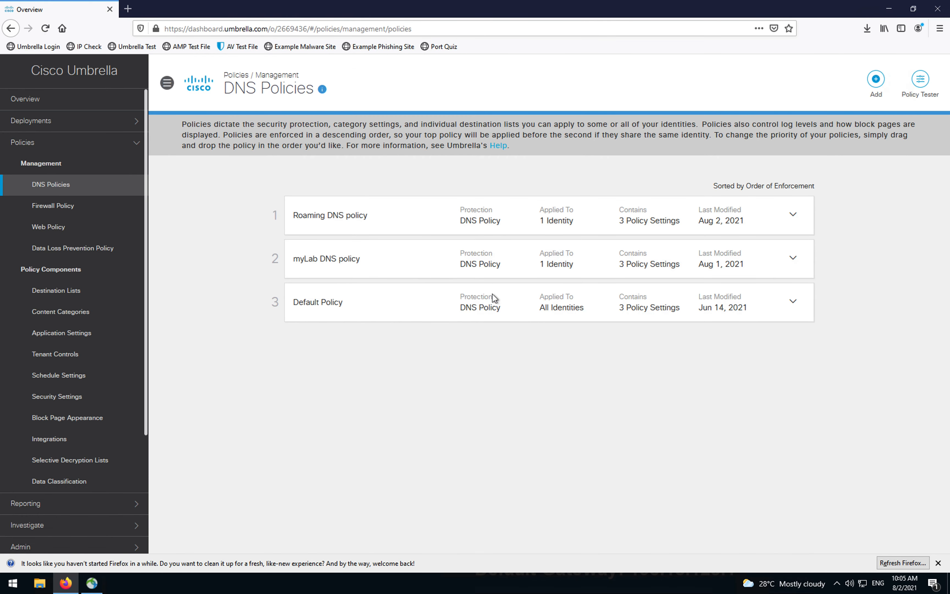
Step: Test destination 888.com against the wkst1 identity in the Policy Tester
click(920, 79)
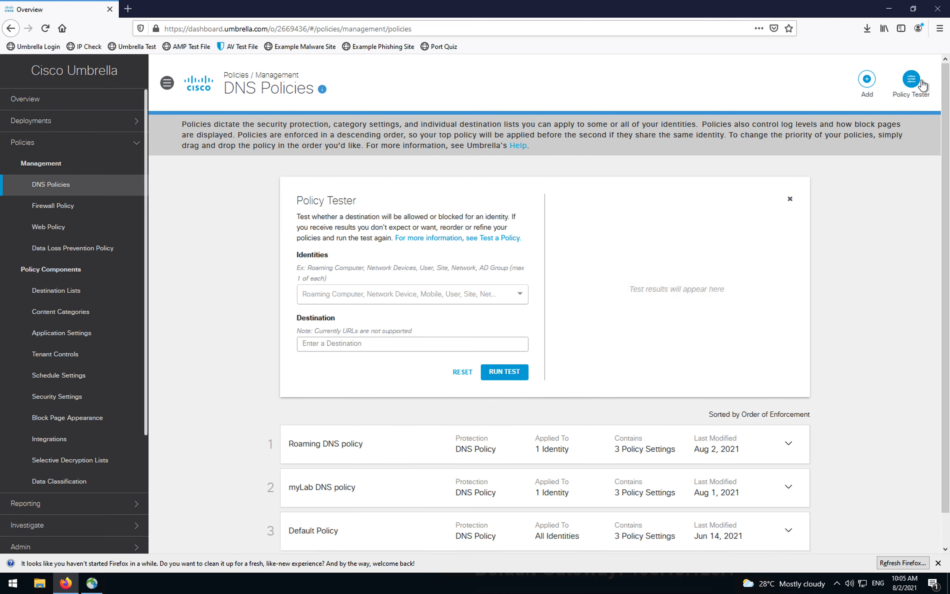
click(334, 295)
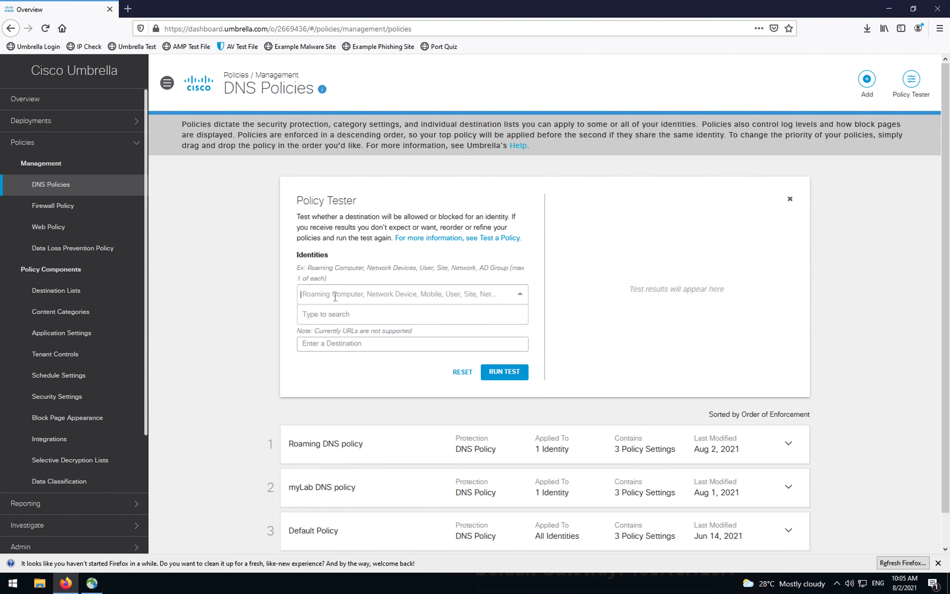
text(wk)
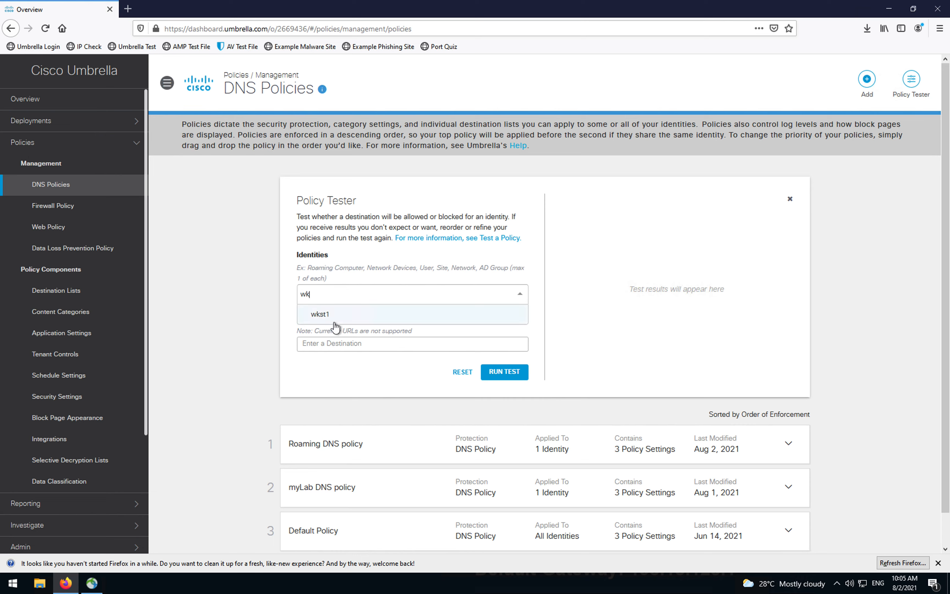
click(333, 324)
click(340, 362)
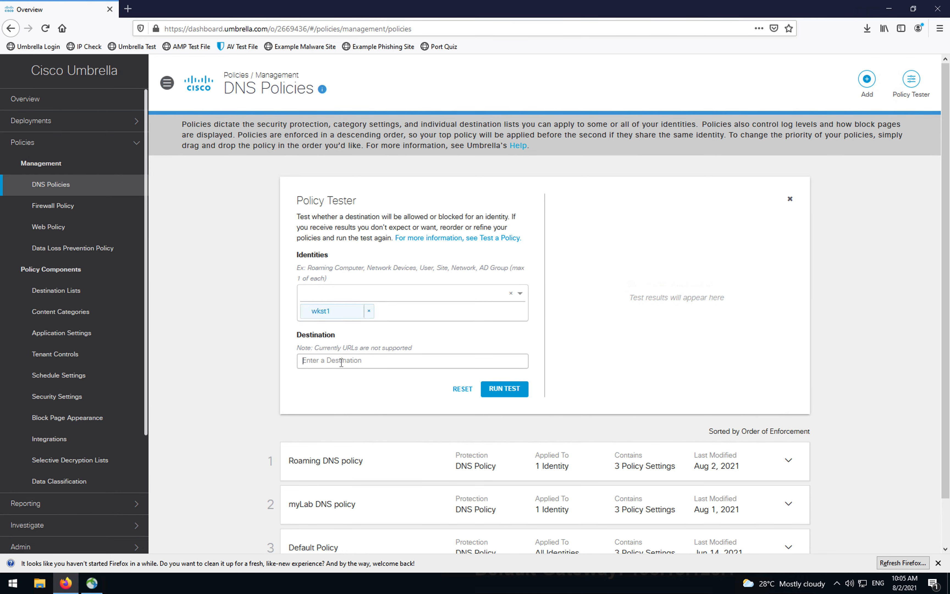
text(888.com)
click(509, 390)
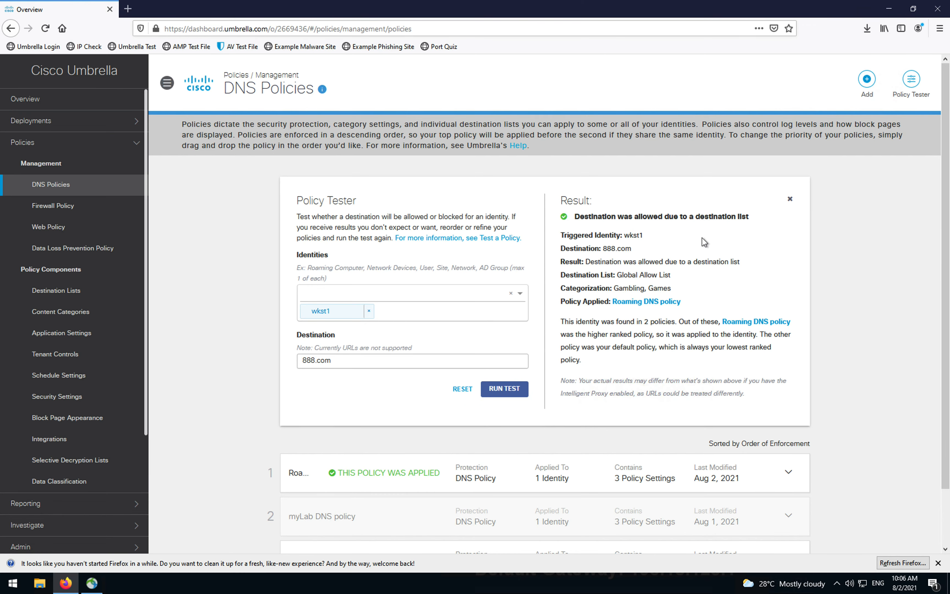
Step: Change the test destination to ford.com and run the test again
drag(331, 361, 281, 361)
key(BackSpace)
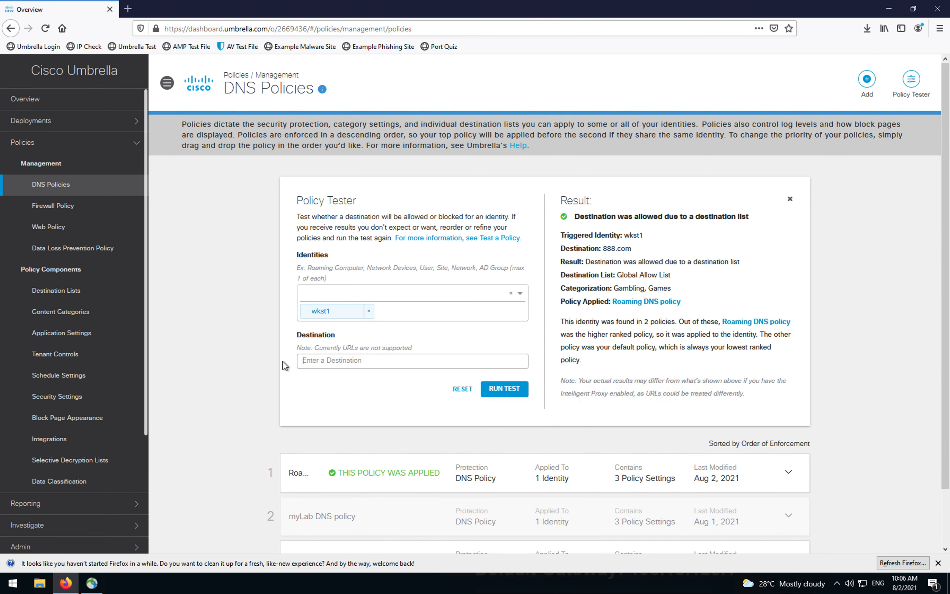
text(ford.com)
key(Return)
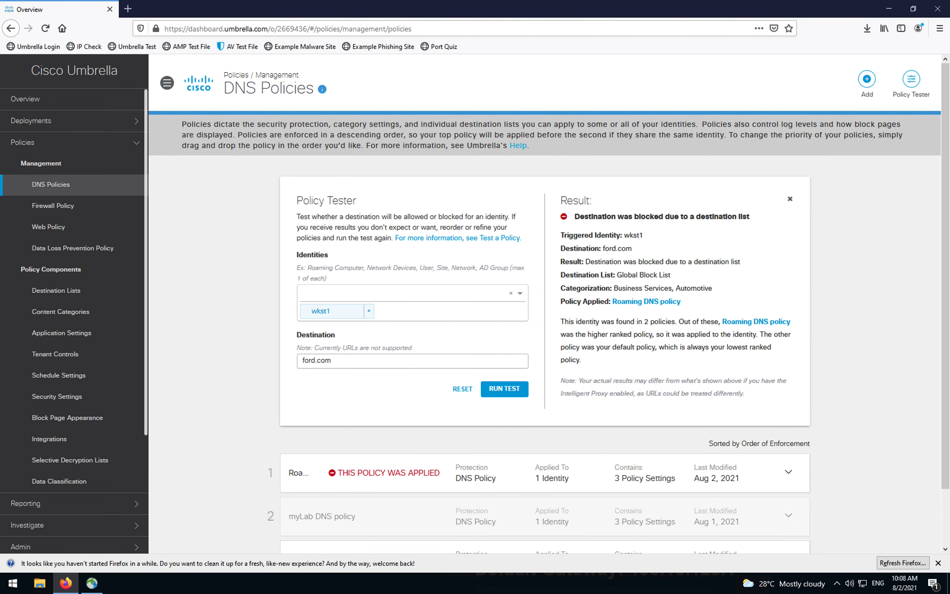
key(ctrl+Up)
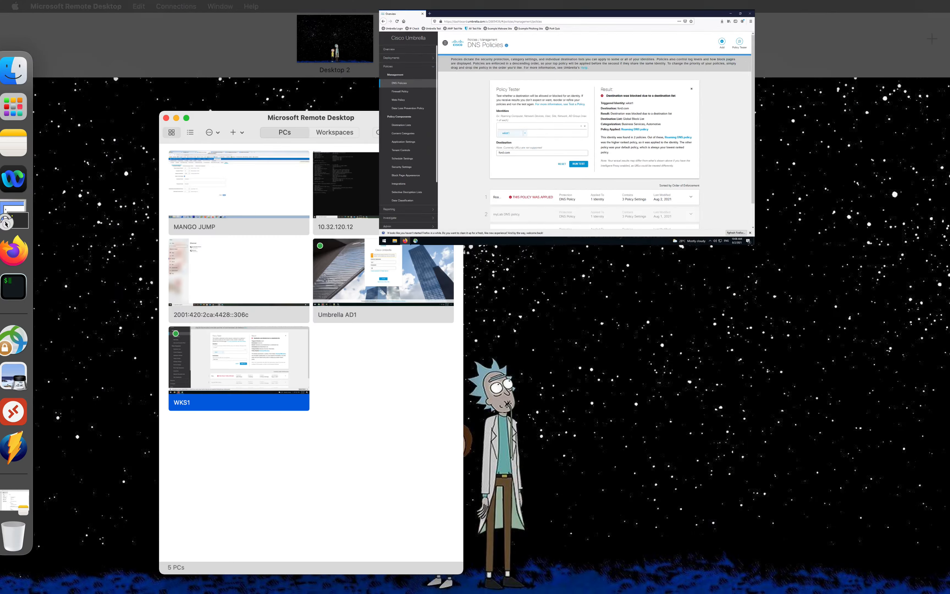
click(554, 54)
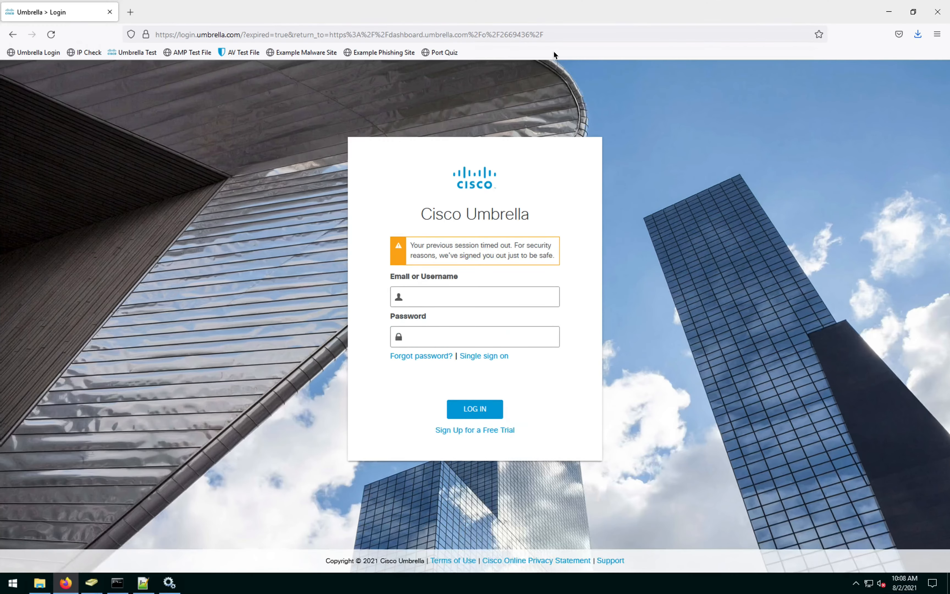
key(ctrl+Up)
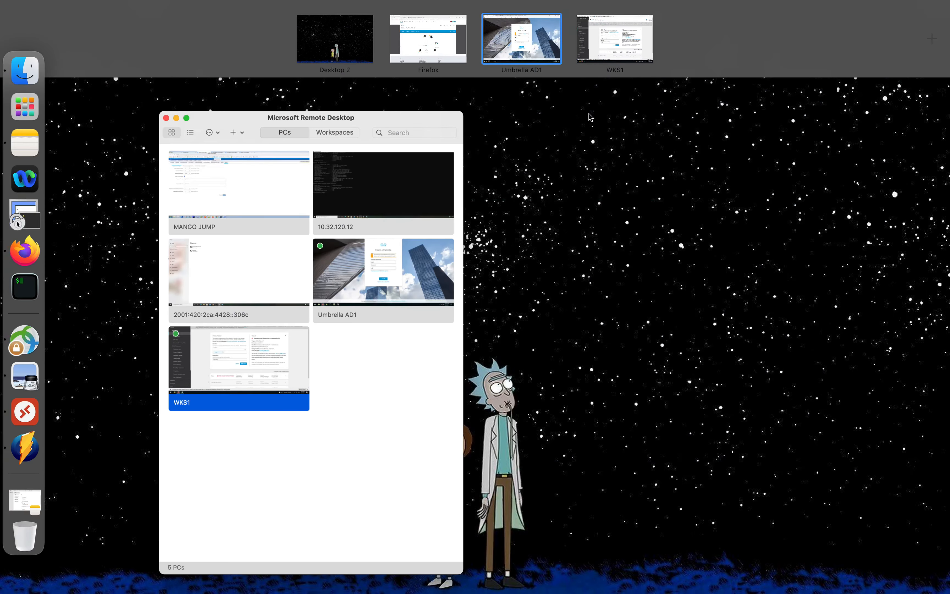
click(530, 39)
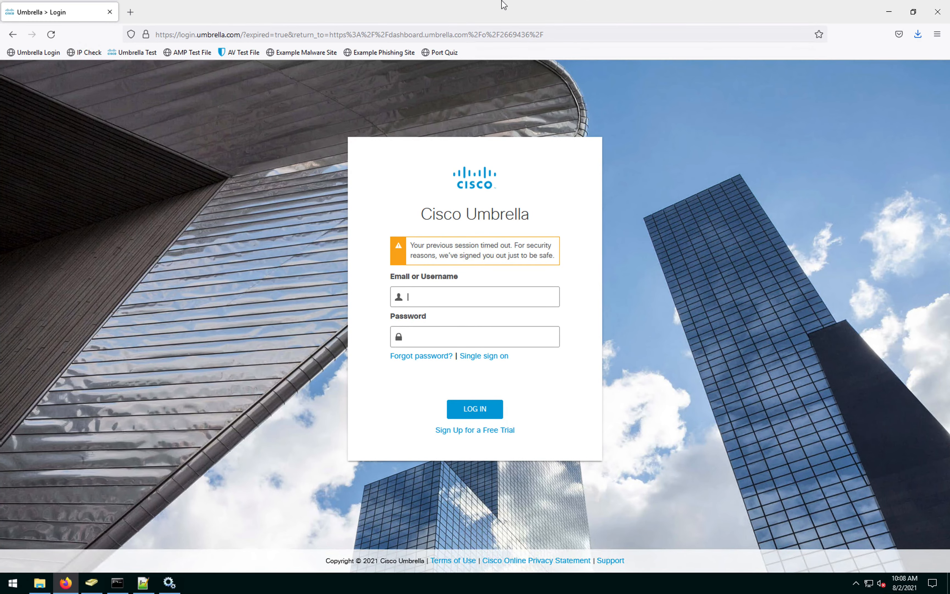
key(ctrl+Up)
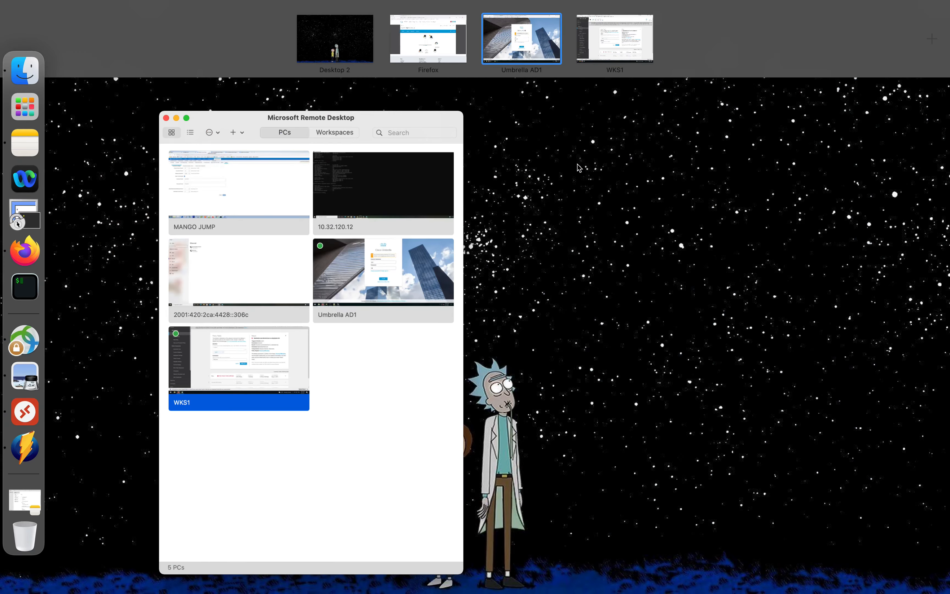
click(615, 38)
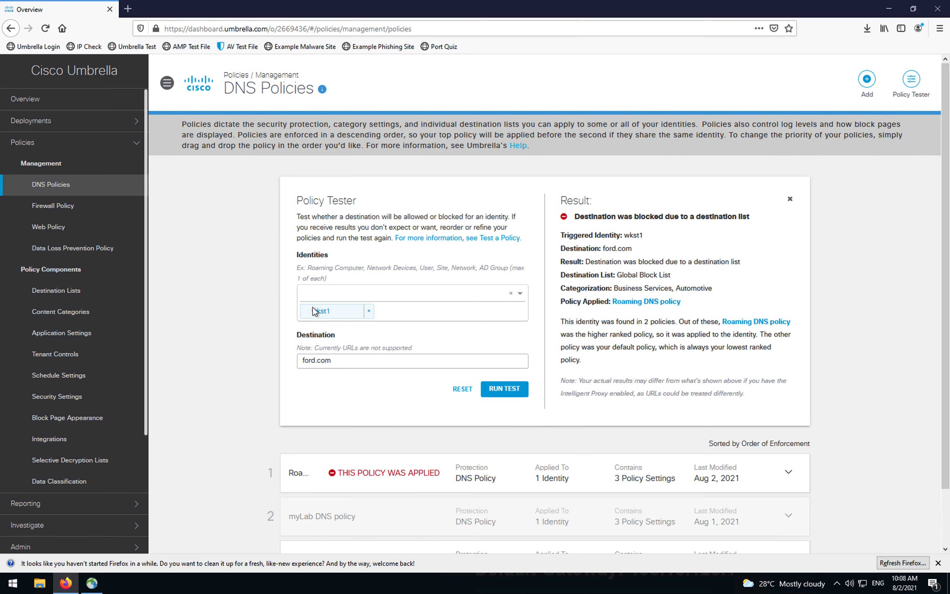
Step: Rerun the ford.com test for wkst1, then go to the dashboard Overview page
click(496, 390)
click(830, 286)
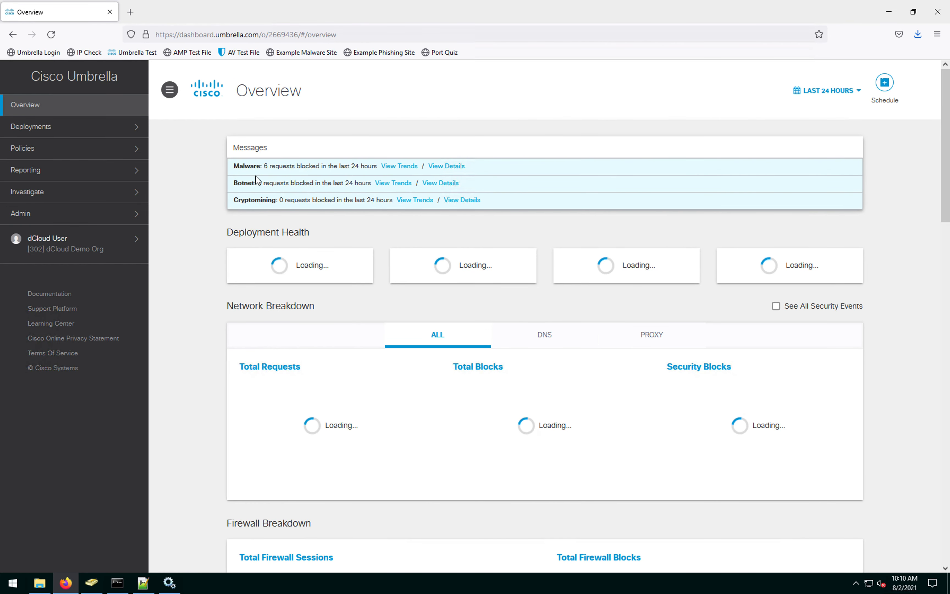
Step: Open the global settings under Deployments > Roaming Computers
click(68, 132)
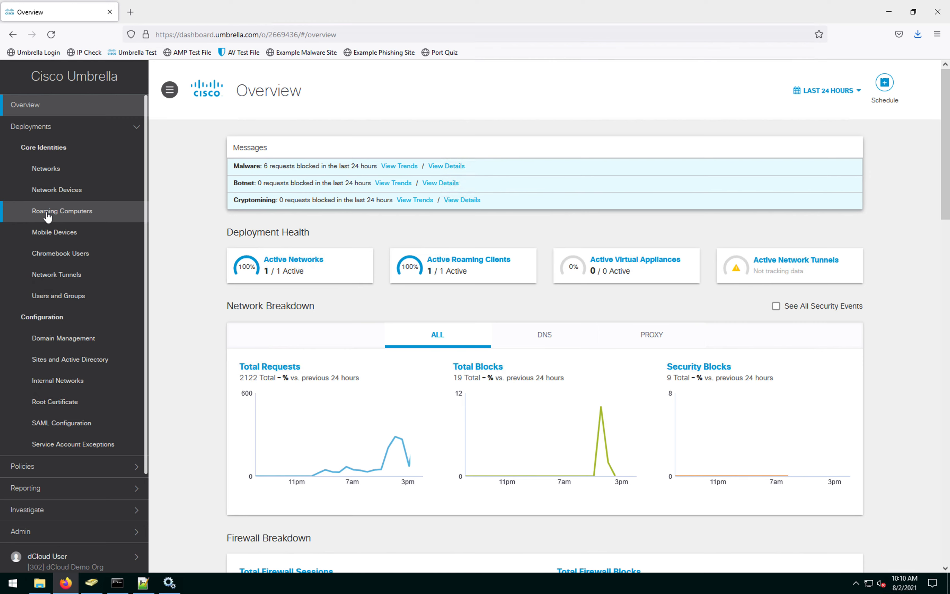
click(87, 212)
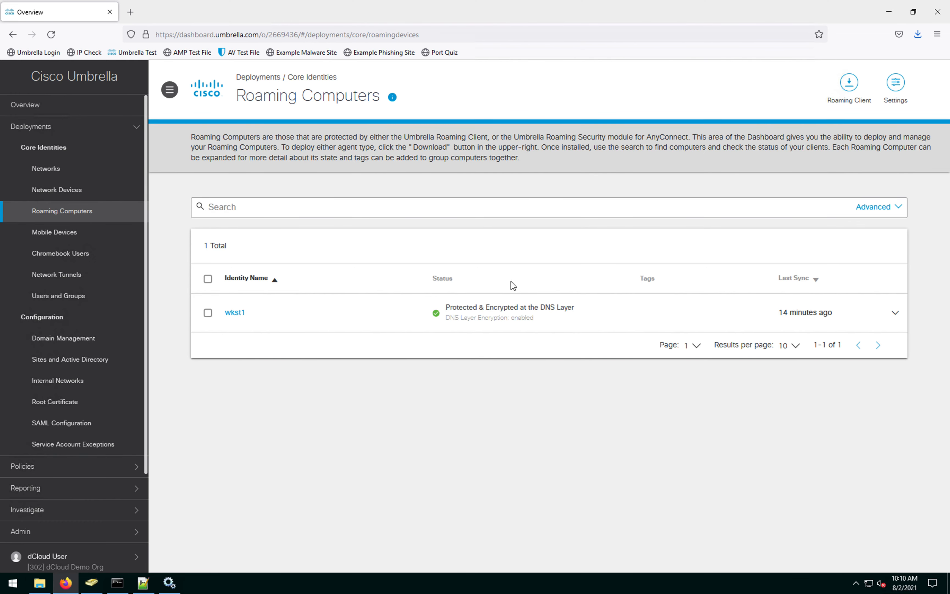
click(895, 84)
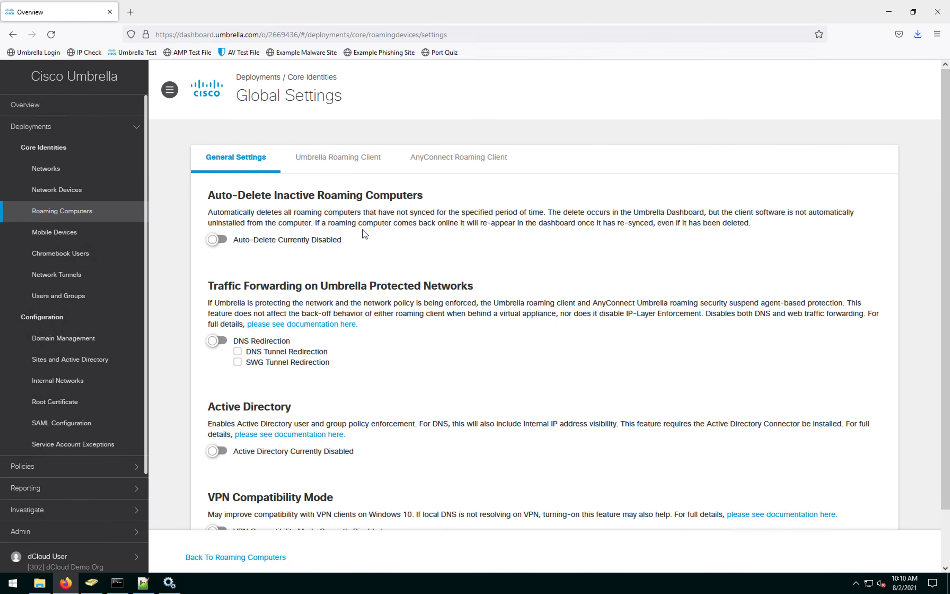
scroll(278, 251, down, 2)
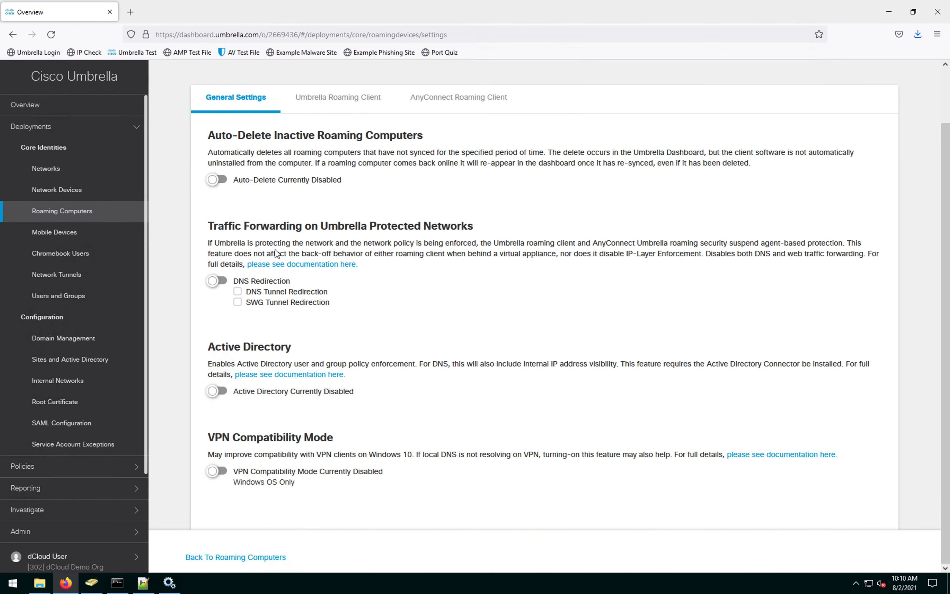
scroll(396, 187, up, 2)
Step: Show the AnyConnect Roaming Client settings and highlight the Secure Web Gateway proxy option
click(464, 159)
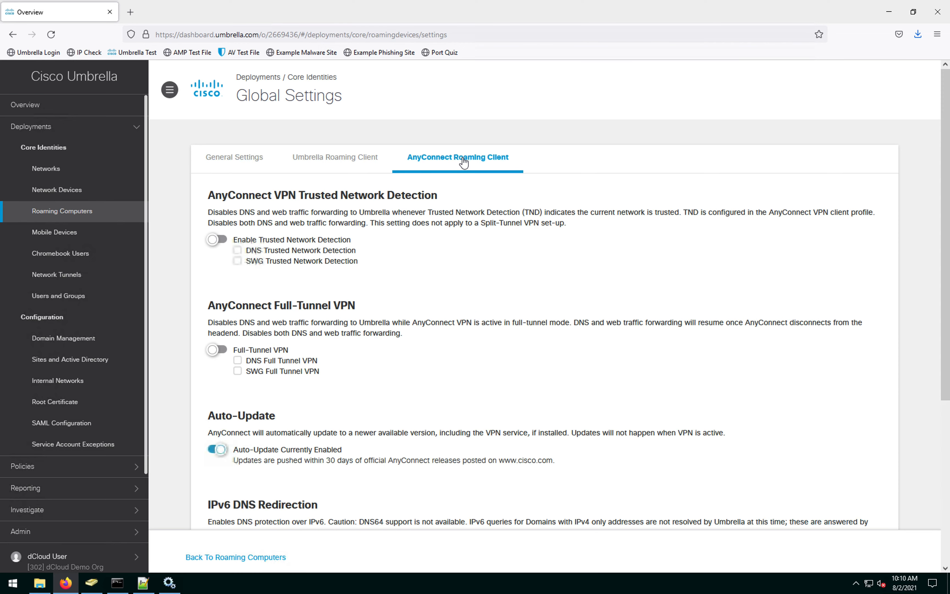
scroll(371, 253, down, 8)
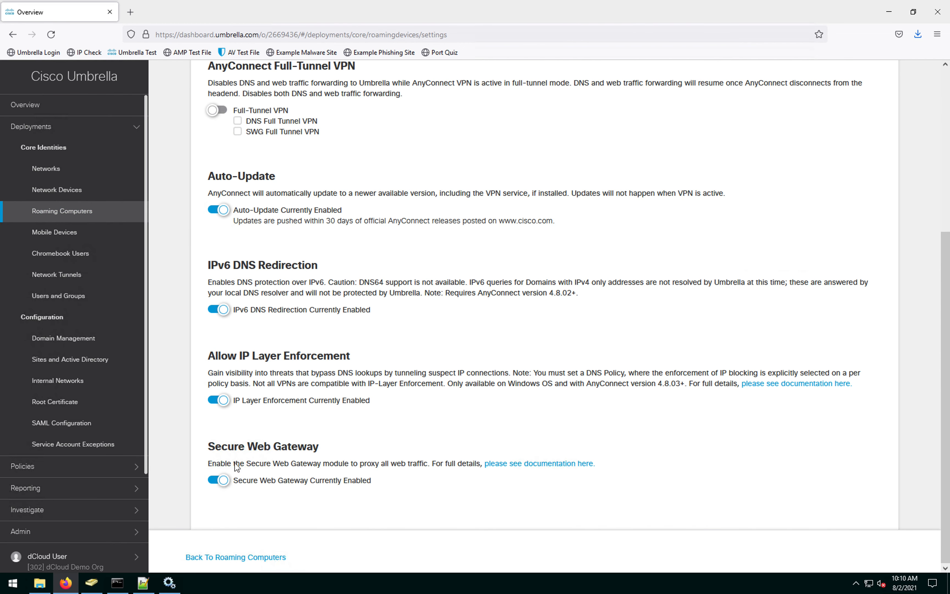
drag(320, 447, 209, 450)
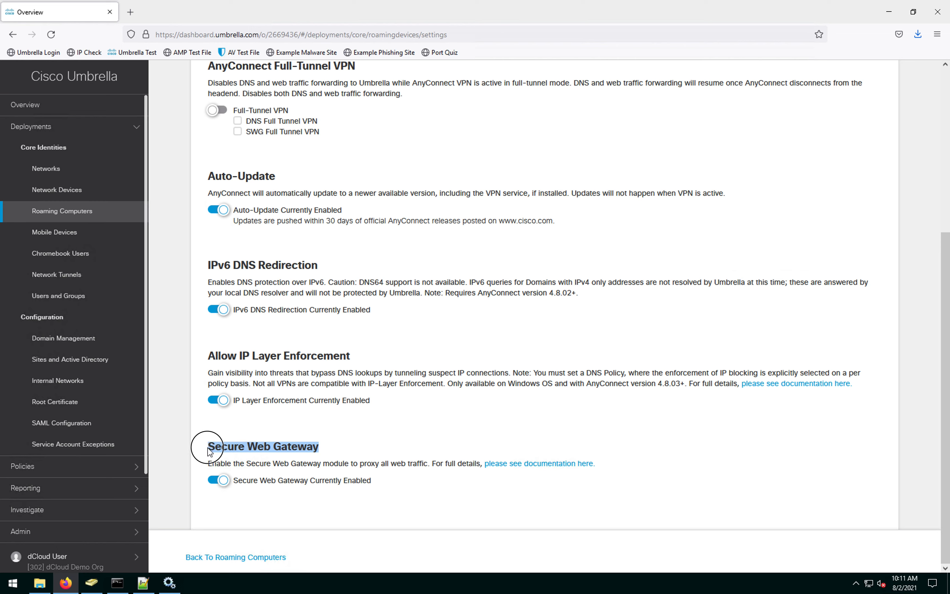
click(324, 452)
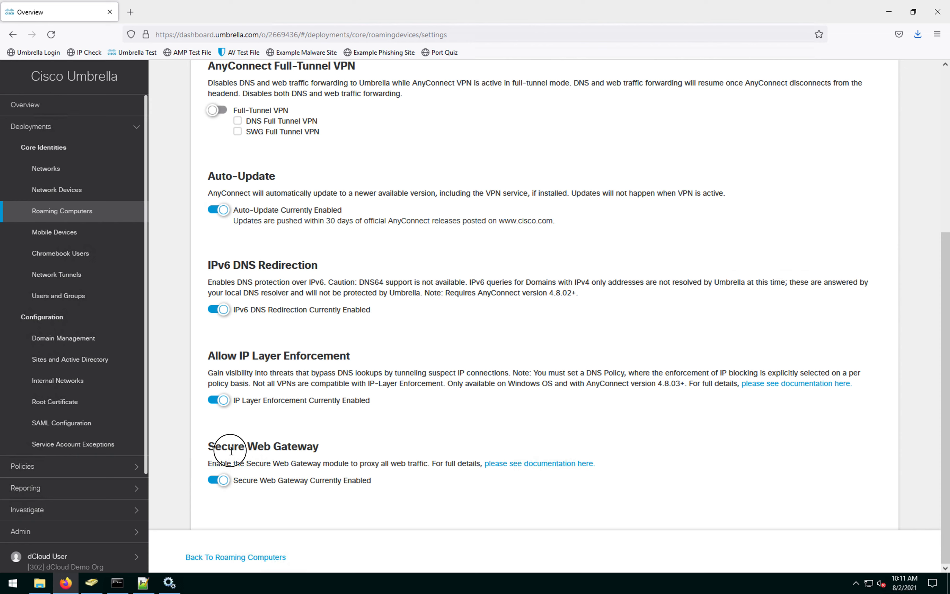
drag(229, 448, 326, 448)
drag(389, 463, 408, 464)
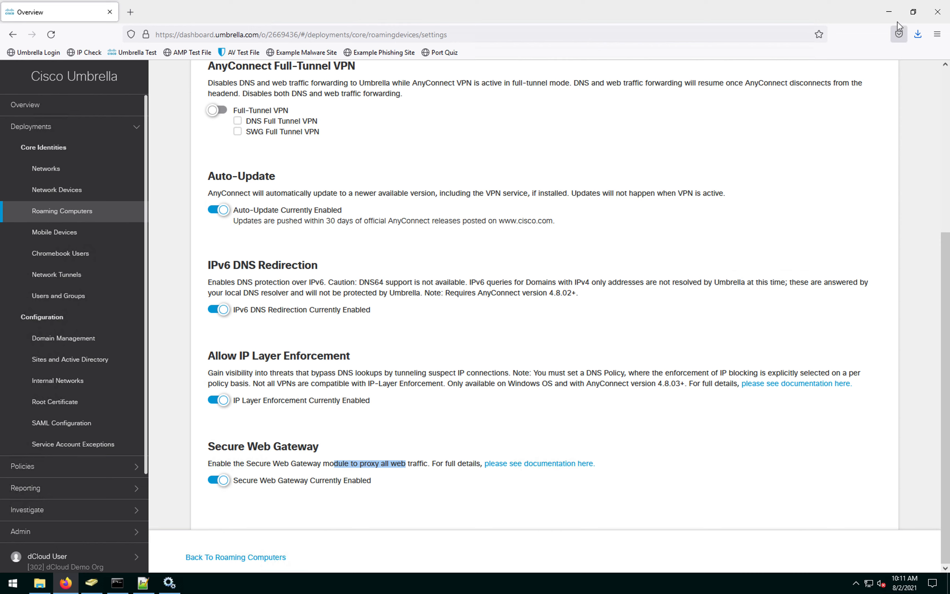
click(889, 12)
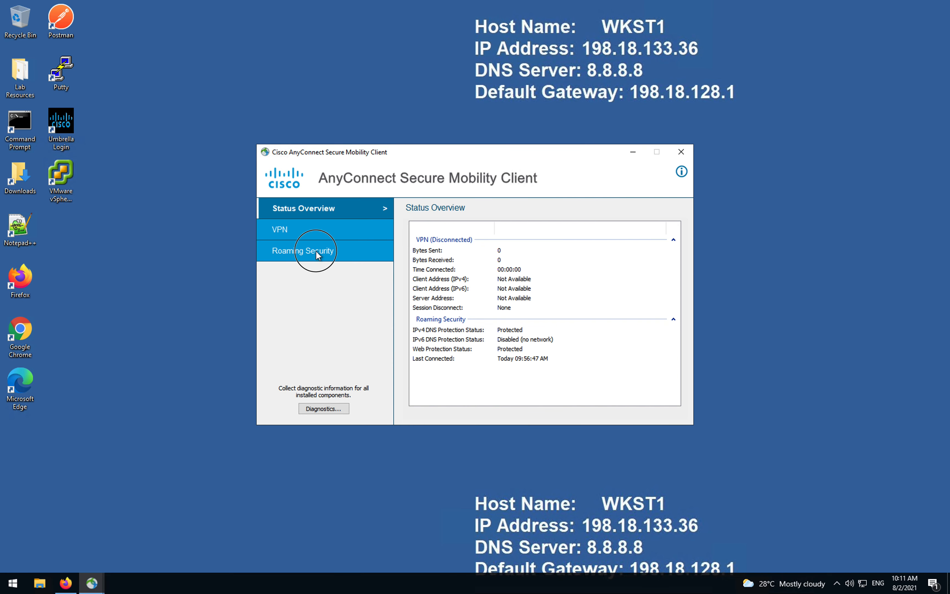
Step: Review AnyConnect's Roaming Security statistics, then bring the Umbrella page in Firefox forward
click(317, 255)
scroll(487, 338, down, 5)
scroll(486, 339, up, 4)
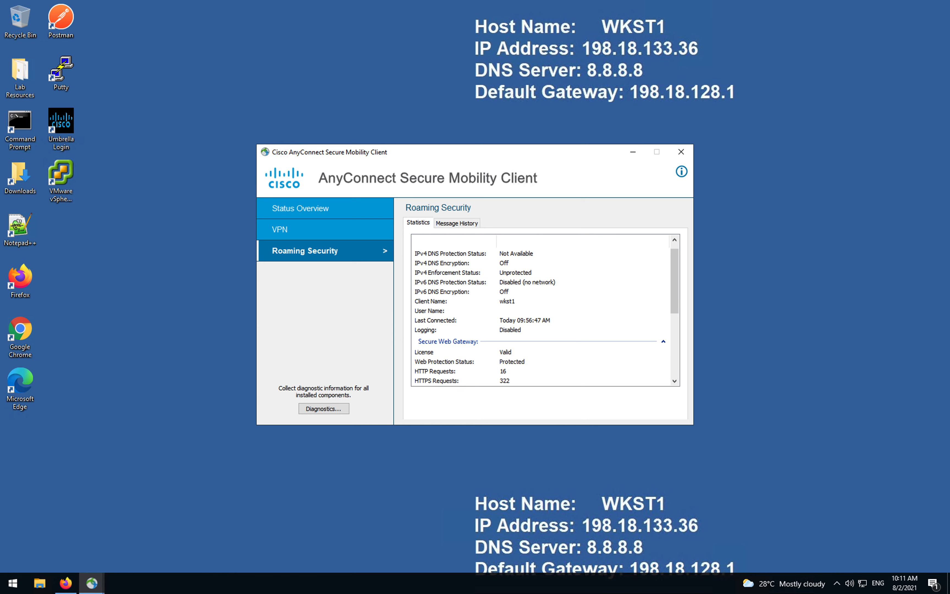
click(146, 462)
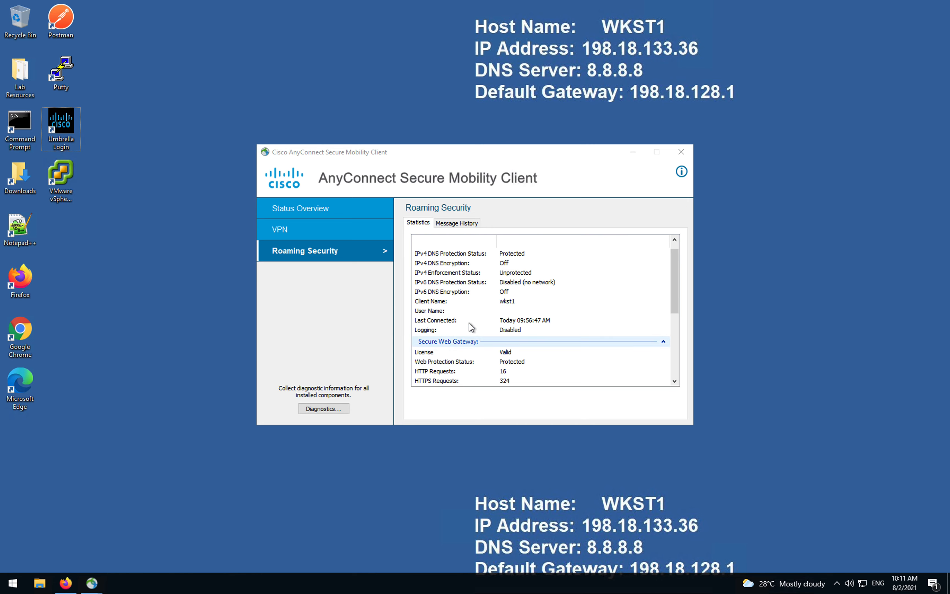
click(676, 304)
drag(676, 304, 677, 329)
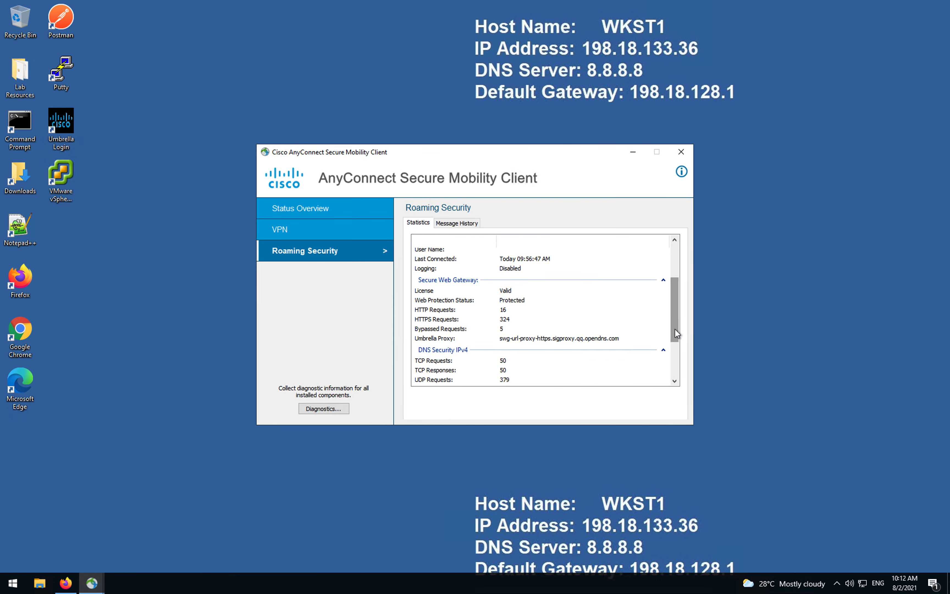
click(67, 584)
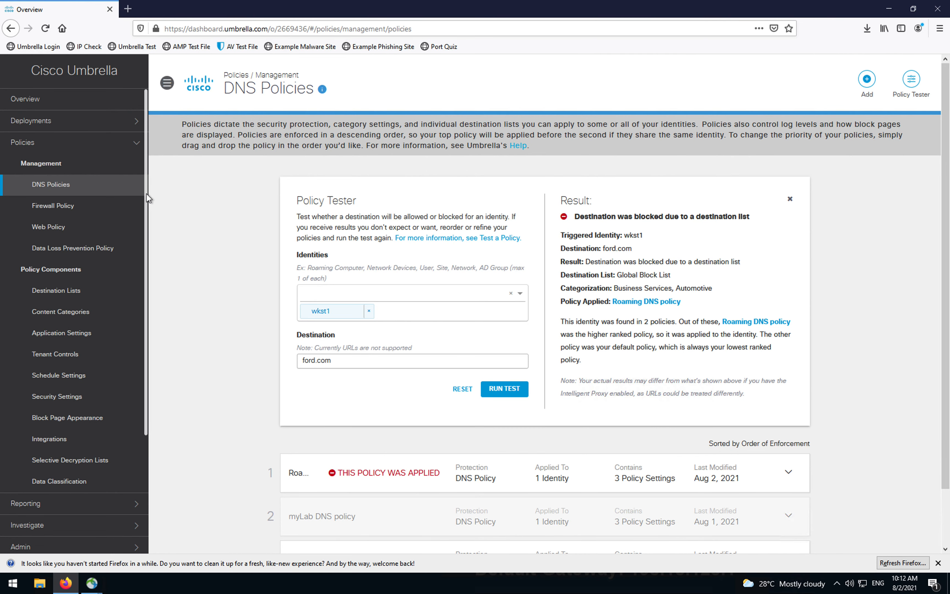
Step: In the Umbrella AD1 session, open Policies > Web Policy from the sidebar
mouse_move(511, 4)
click(64, 228)
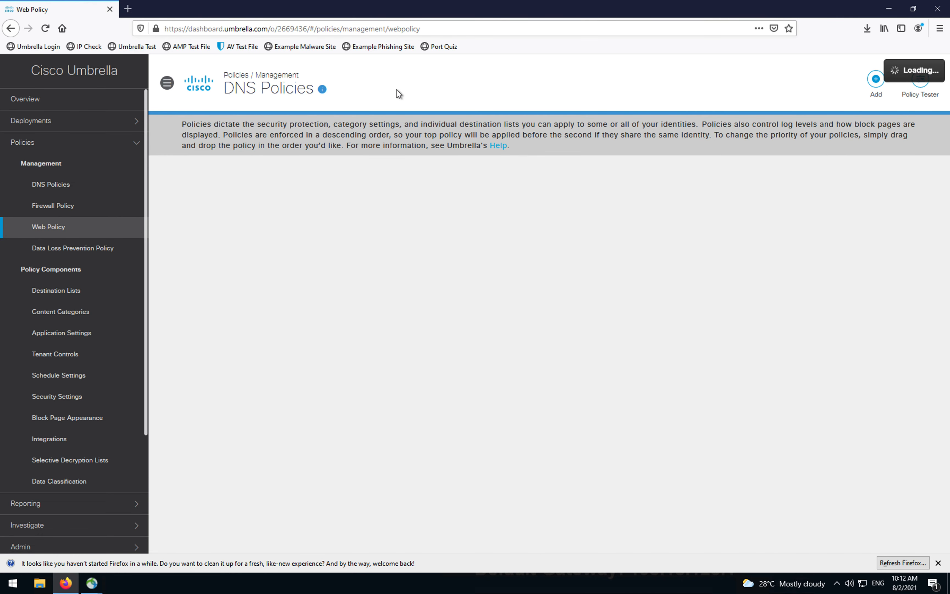
click(464, 29)
key(Return)
key(ctrl+Up)
click(519, 51)
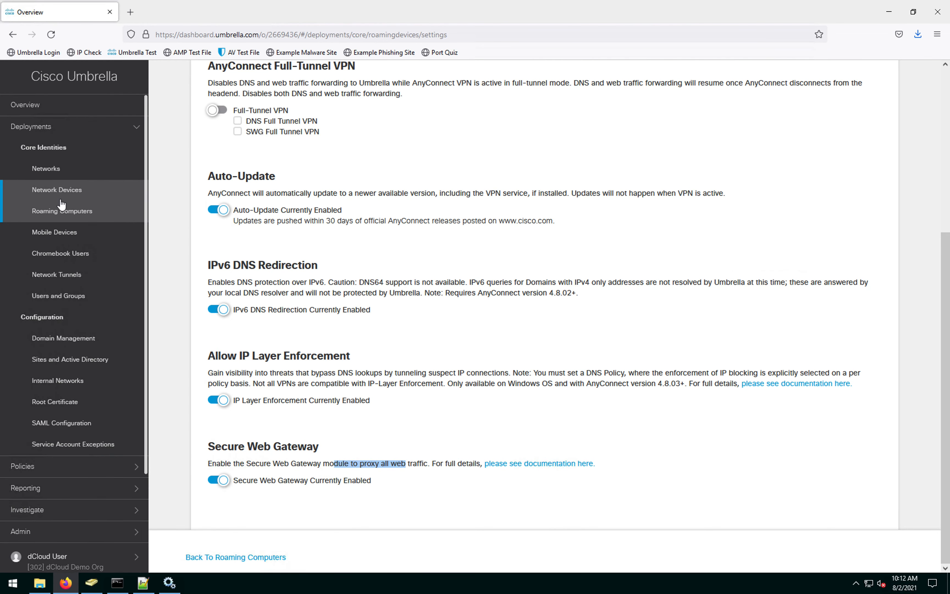
scroll(118, 196, up, 6)
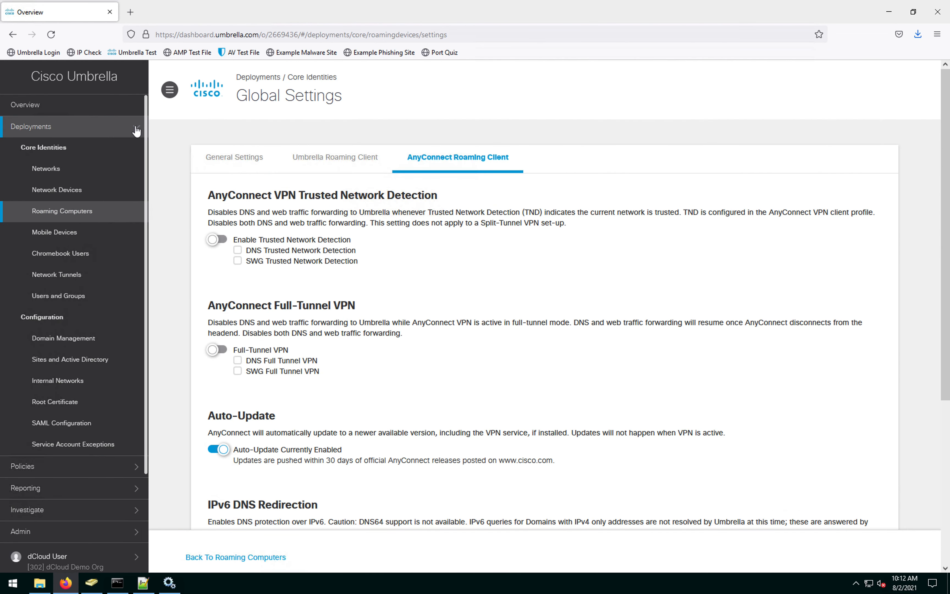
click(136, 126)
click(59, 191)
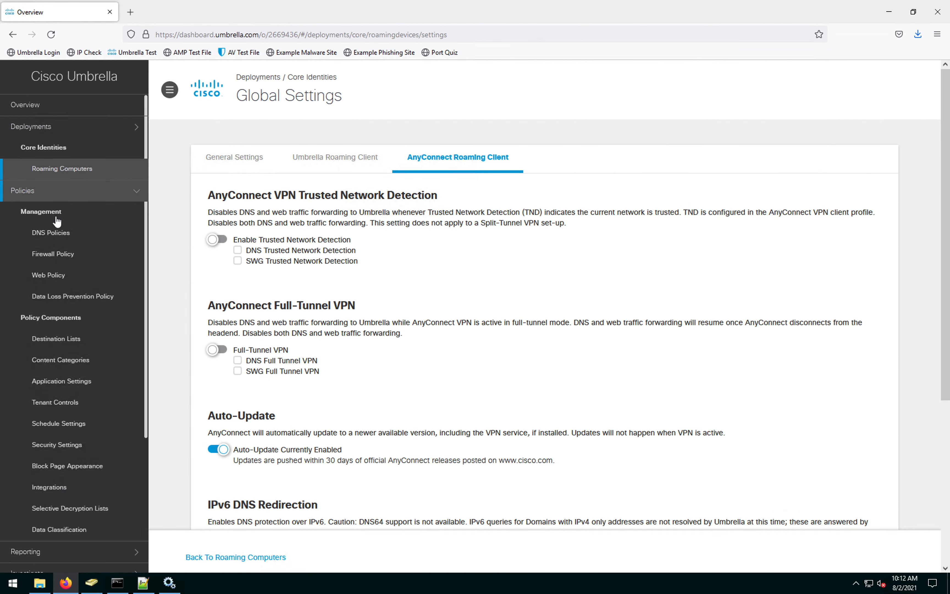
click(54, 276)
key(ctrl+Up)
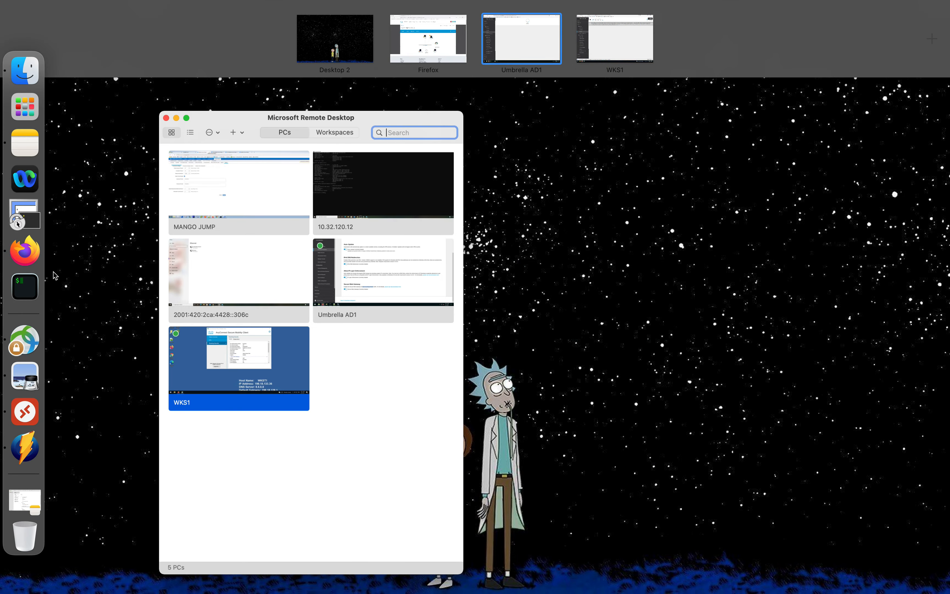
click(527, 36)
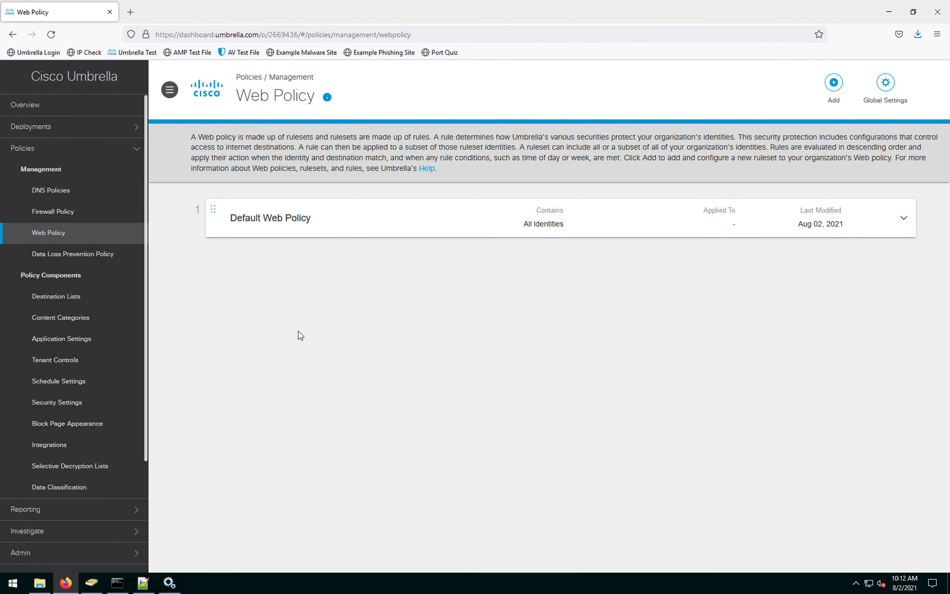
Step: Add a new ruleset to the Web Policy
click(833, 85)
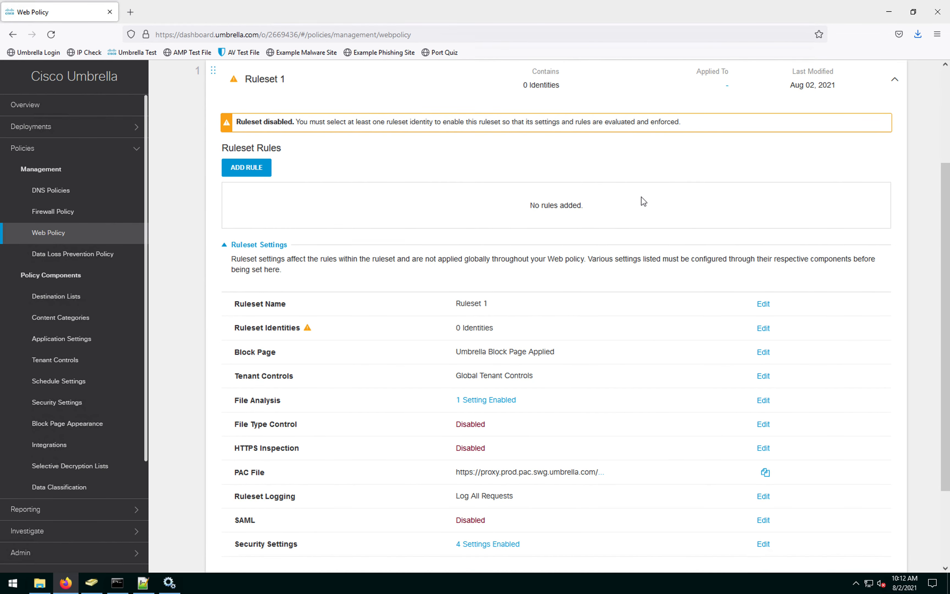
Step: Begin renaming Ruleset 1, then assign it the Roaming Computers identity and save
click(763, 305)
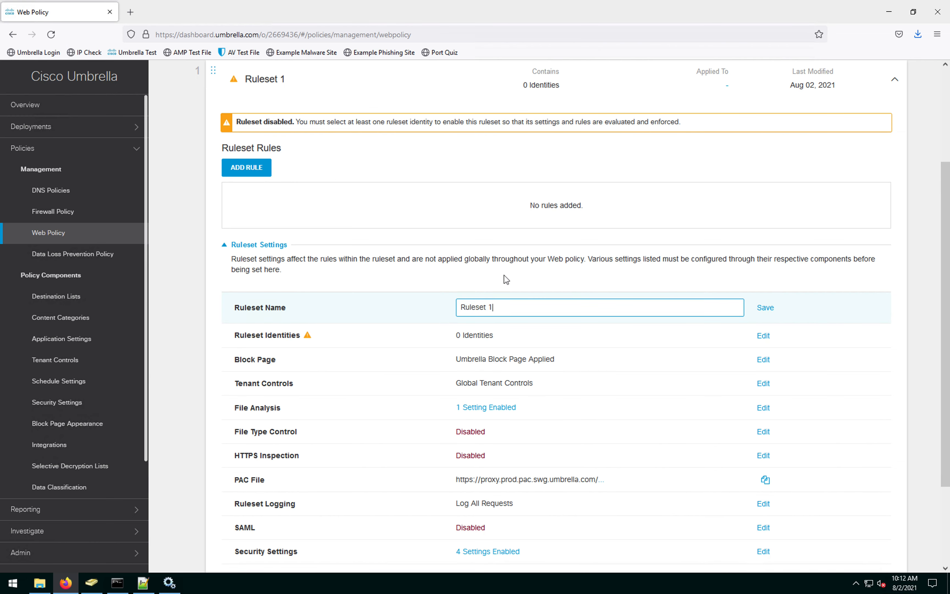
drag(513, 307, 454, 304)
text(Web policy)
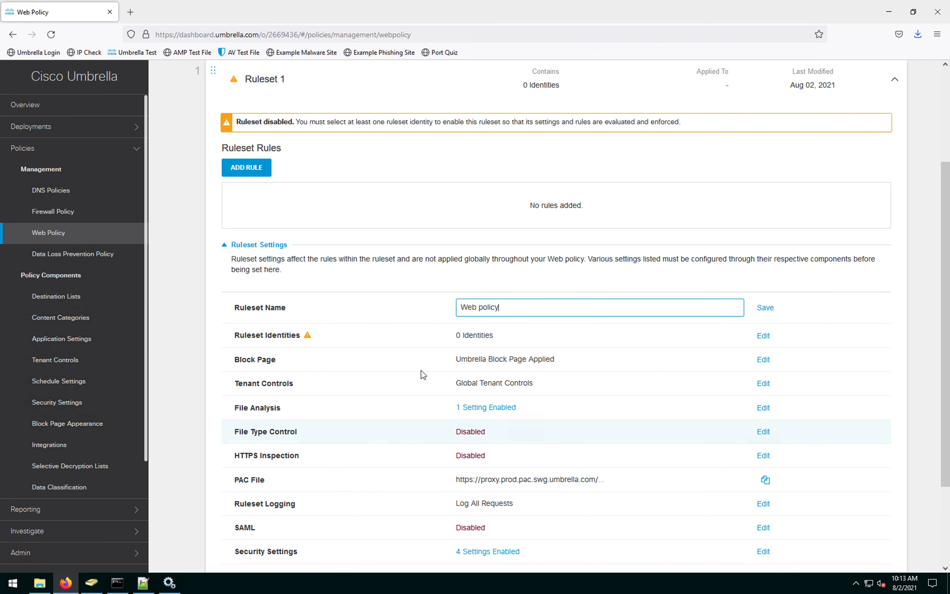
click(762, 336)
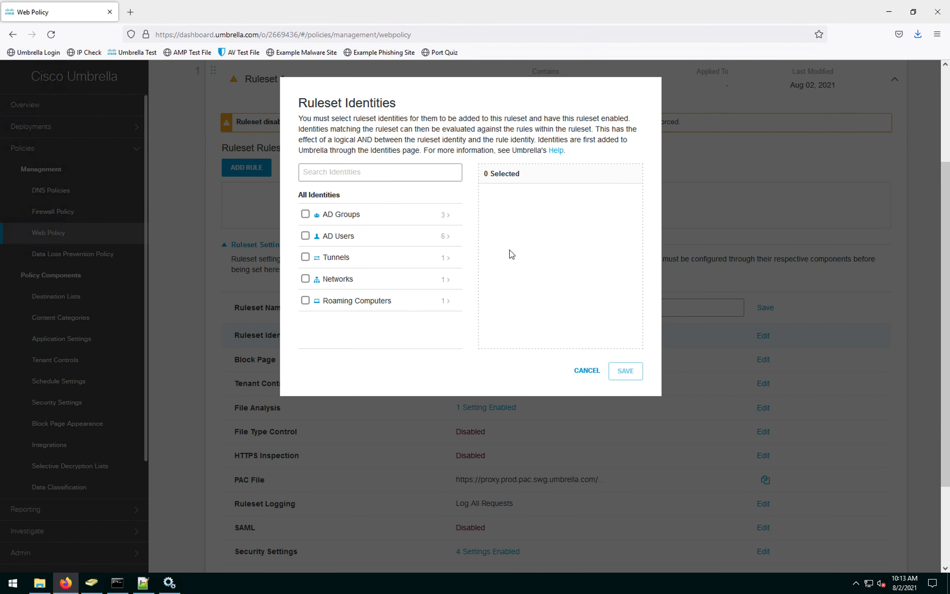
click(305, 300)
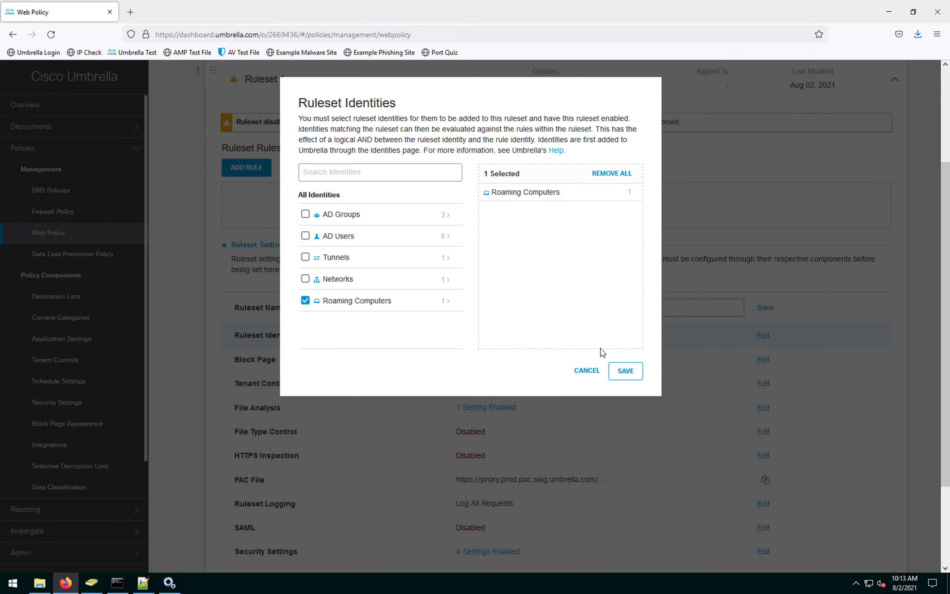
click(623, 370)
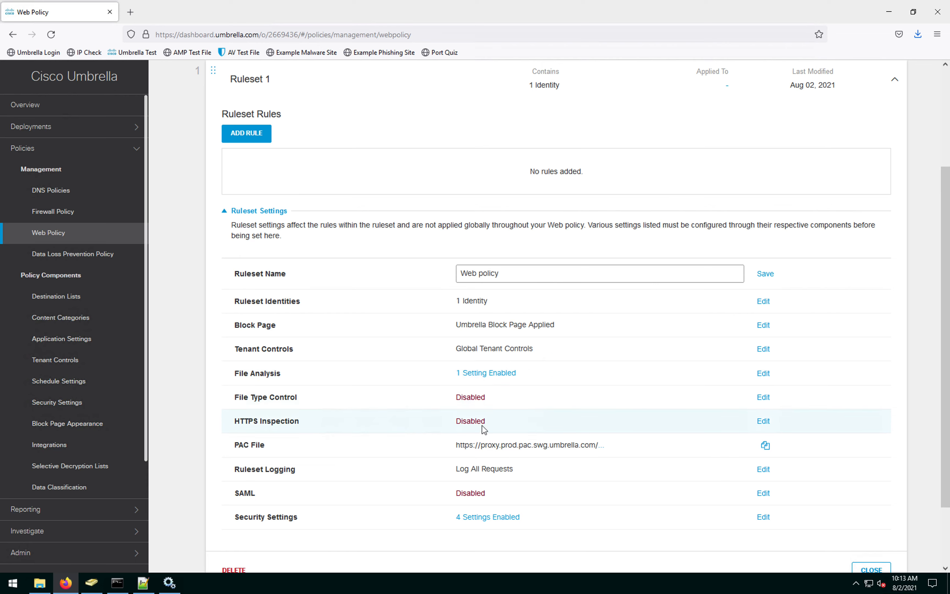
Step: Select Enable HTTPS Inspection in Ruleset 1's HTTPS Inspection settings and save
click(763, 421)
click(303, 137)
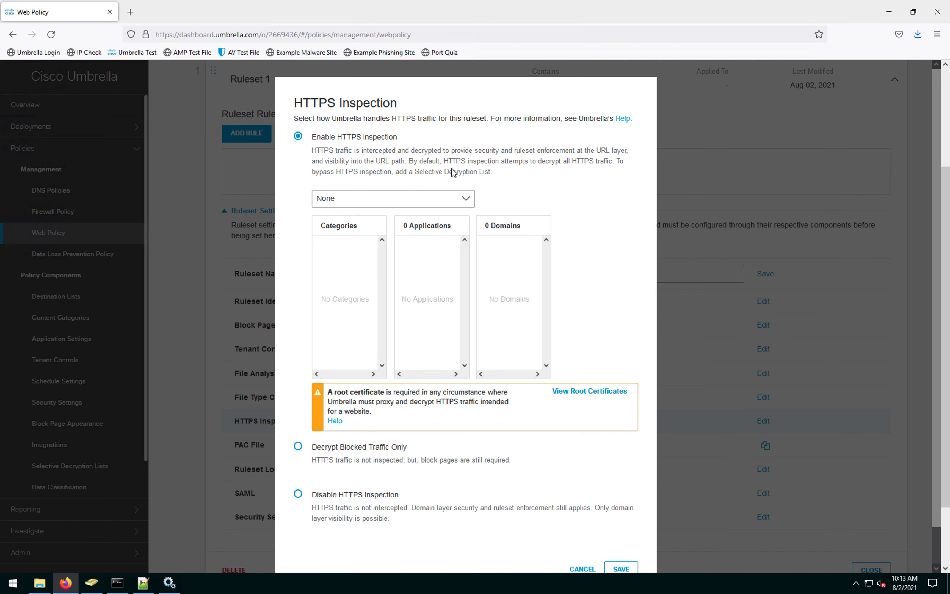
drag(330, 151, 632, 173)
click(592, 160)
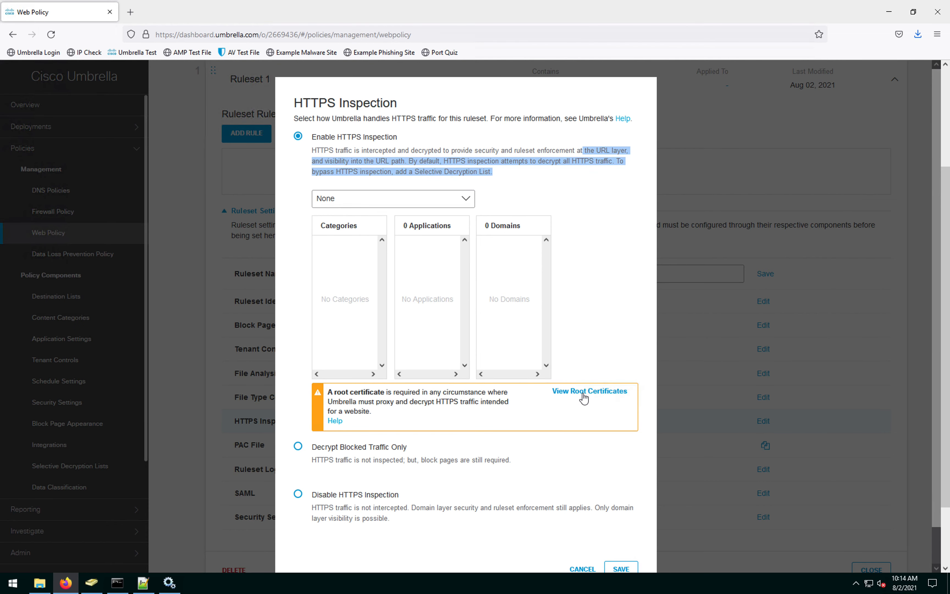
scroll(616, 321, down, 1)
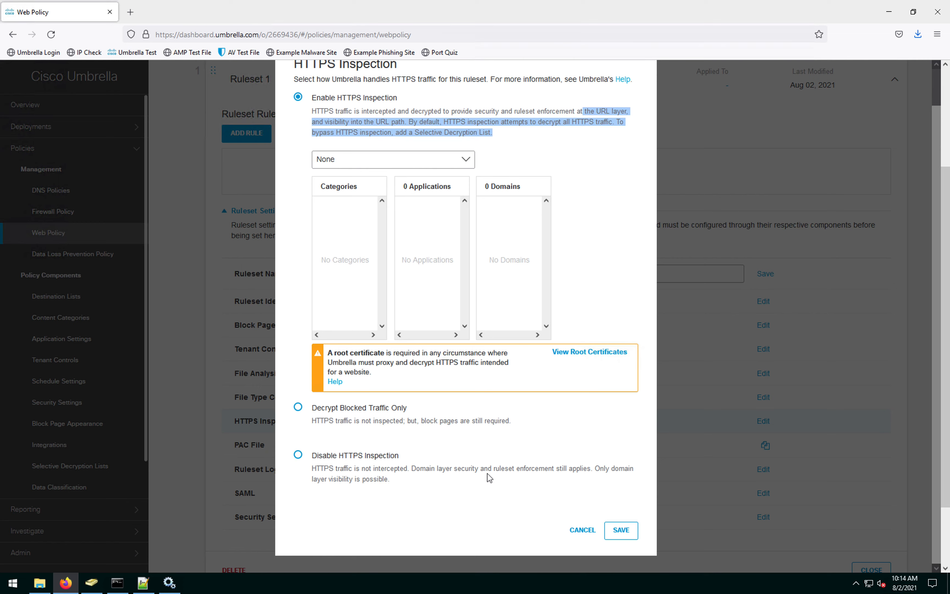
click(623, 531)
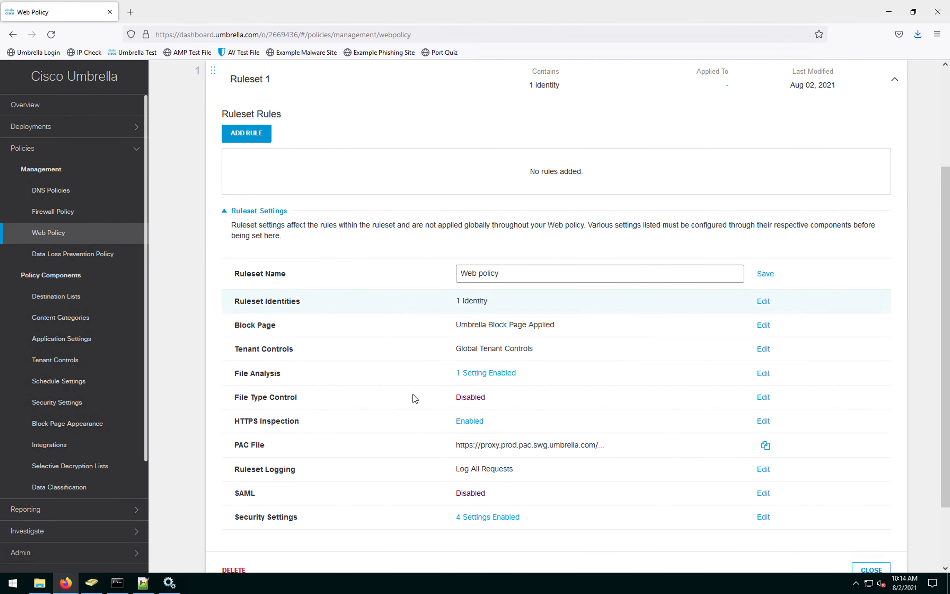
scroll(561, 470, up, 3)
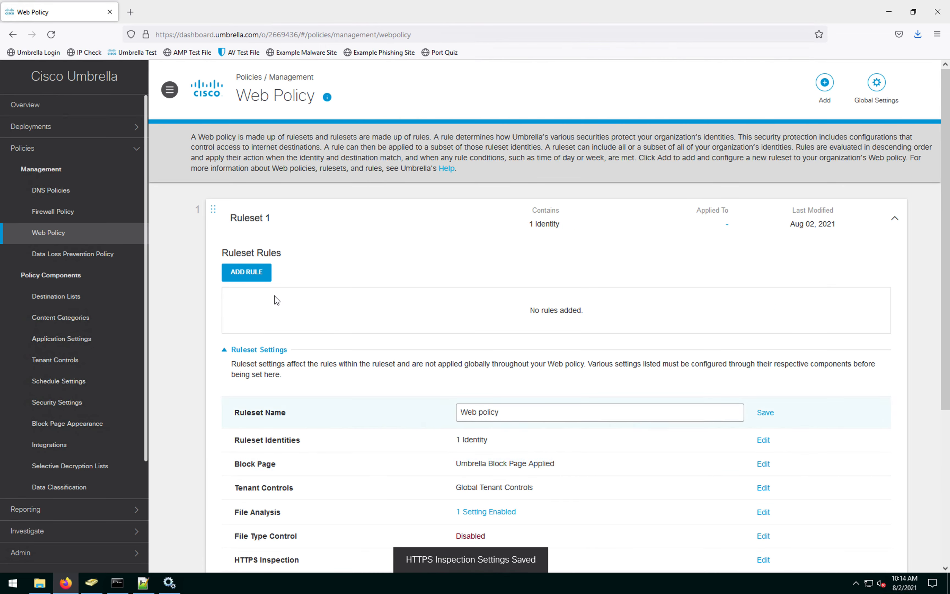
Step: Collapse and reopen Ruleset 1 to review its settings
click(323, 225)
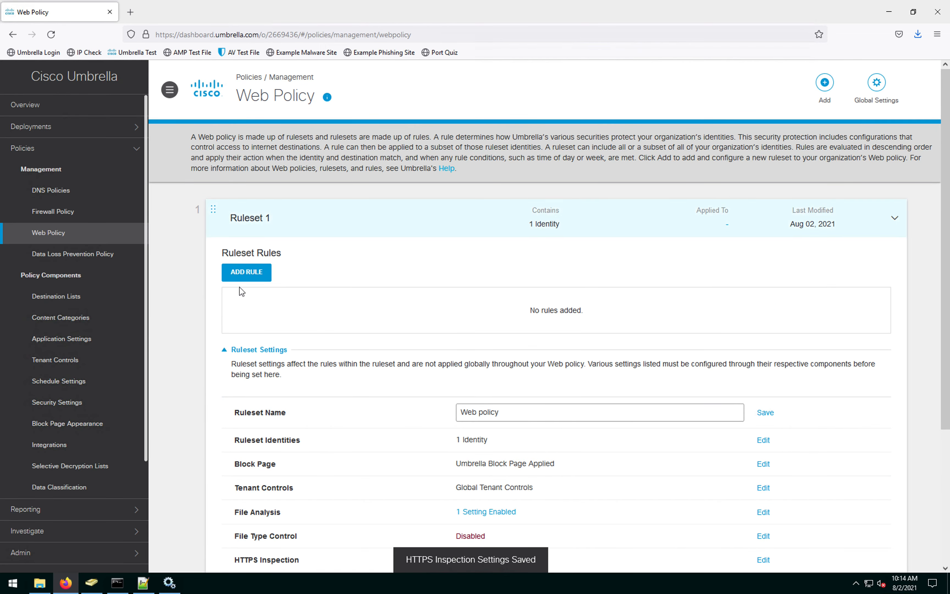
click(253, 271)
click(259, 226)
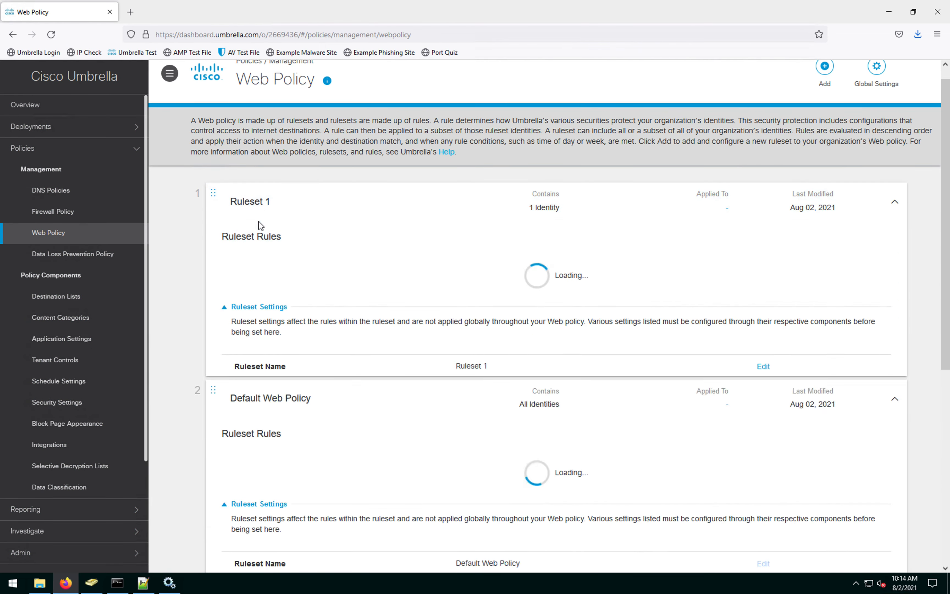
scroll(291, 283, up, 2)
scroll(294, 287, up, 2)
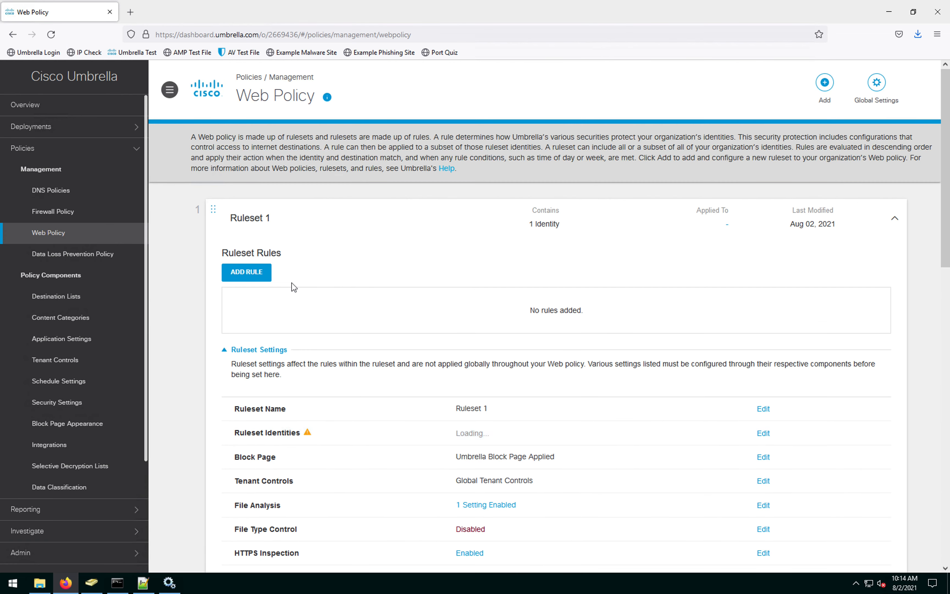
scroll(752, 365, down, 6)
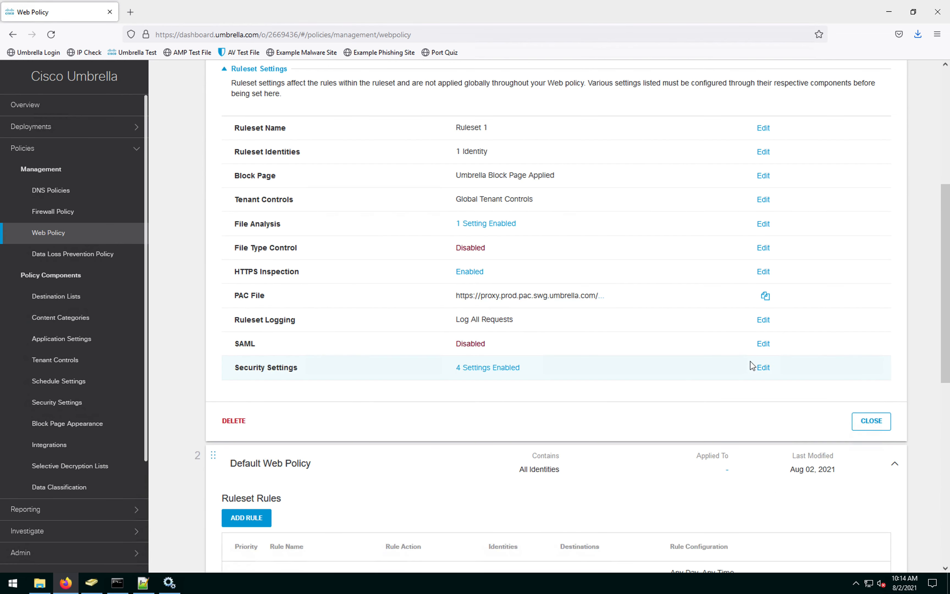
scroll(742, 366, up, 5)
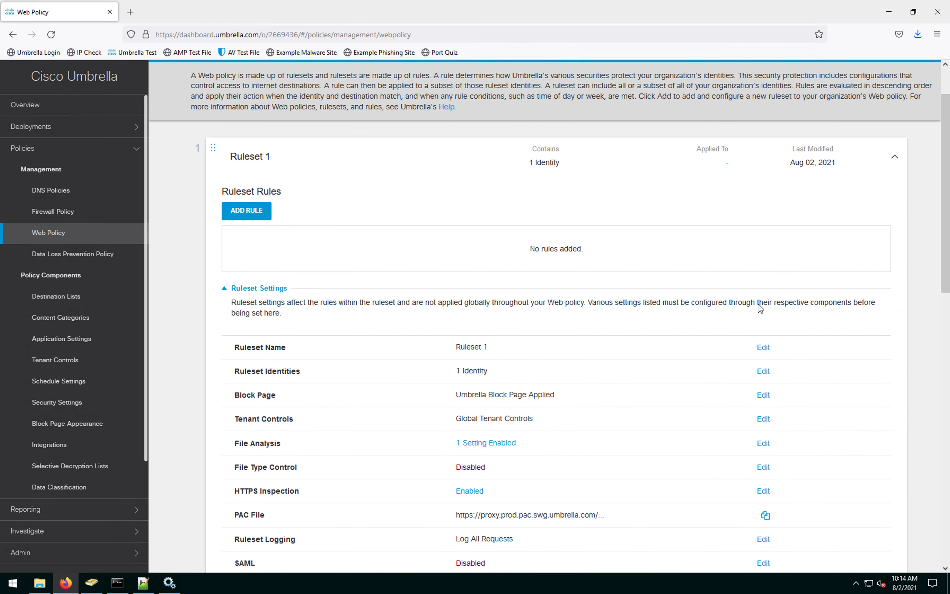
Step: Replace the ruleset name 'Ruleset 1' with 'Web policy'
click(763, 348)
drag(502, 350, 420, 344)
text(Web policy)
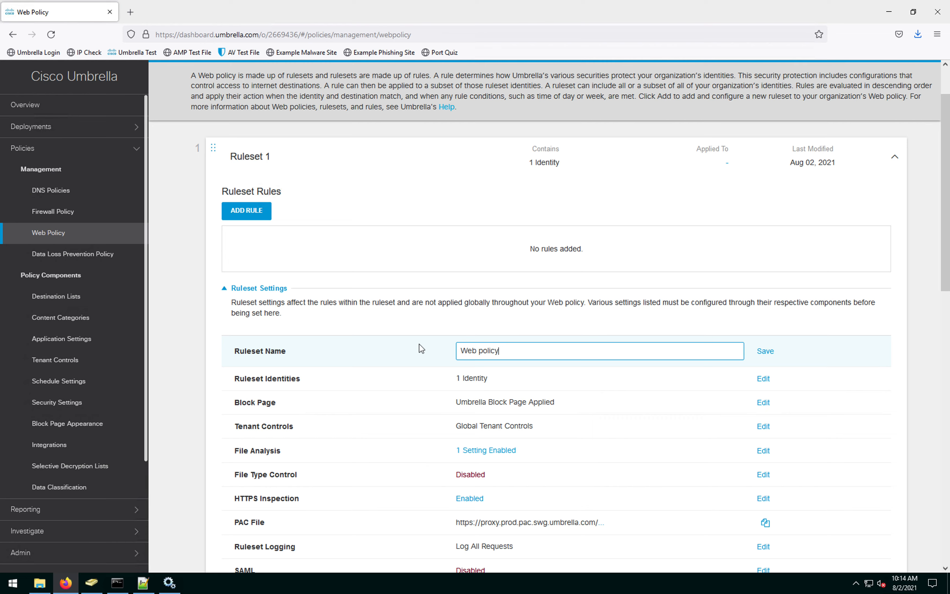
click(525, 380)
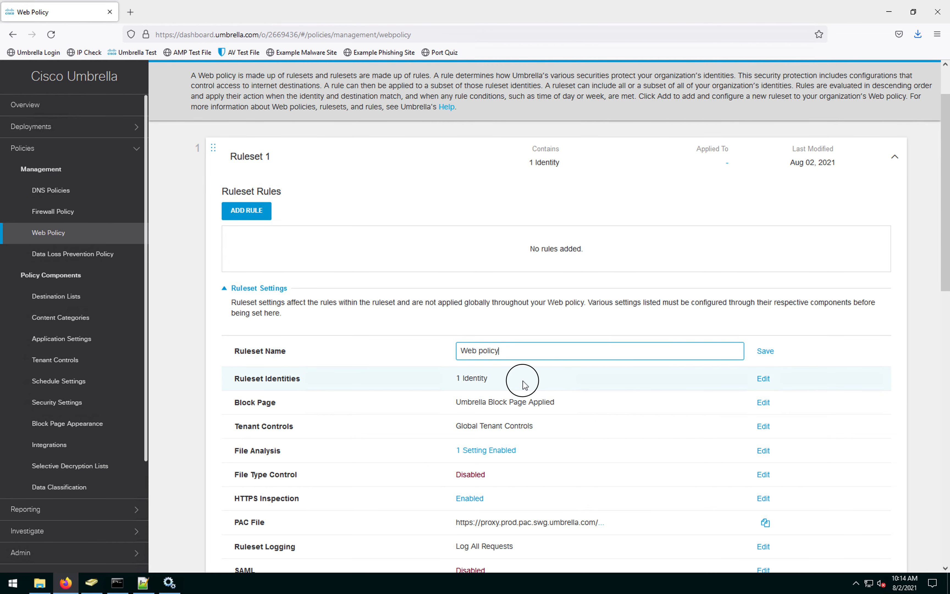
scroll(512, 432, down, 5)
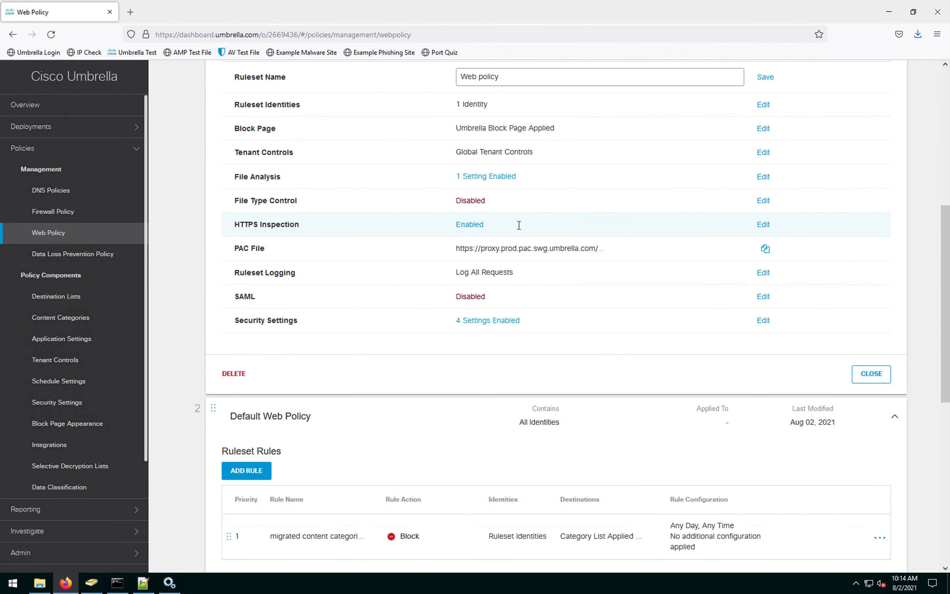
scroll(617, 320, up, 6)
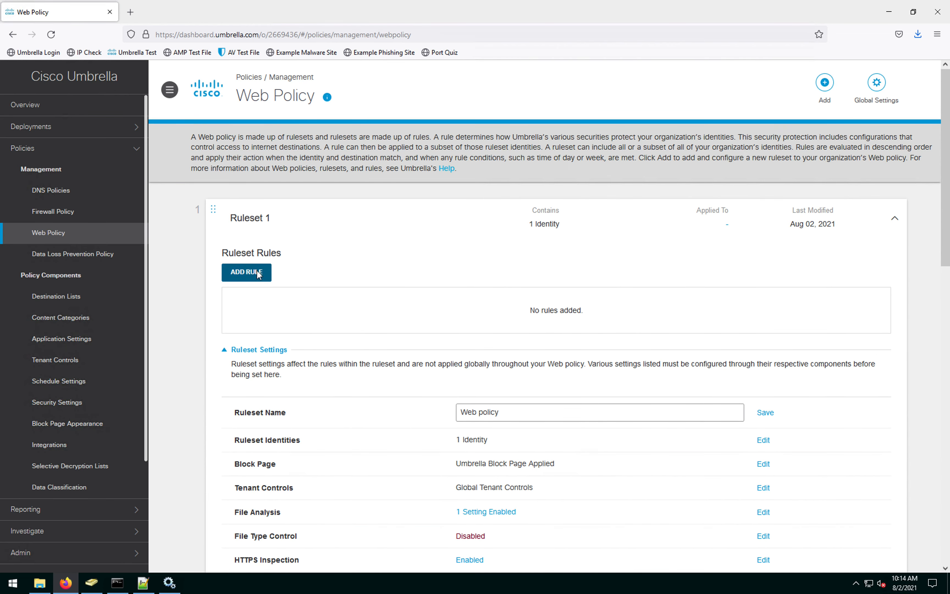
Step: Add a new rule to Ruleset 1 and name it 'match com'
click(248, 272)
click(257, 337)
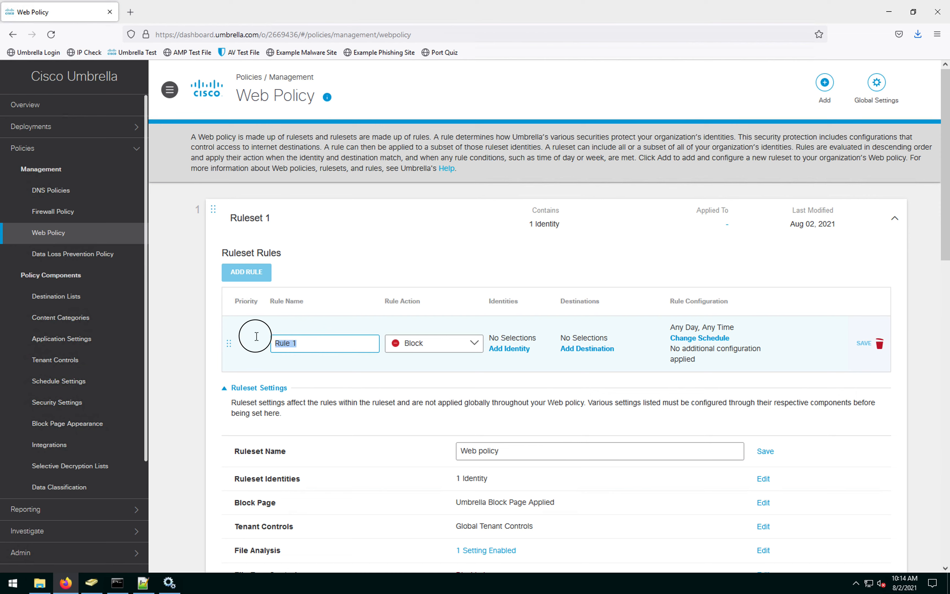
text(Ro)
key(BackSpace)
key(BackSpace)
key(BackSpace)
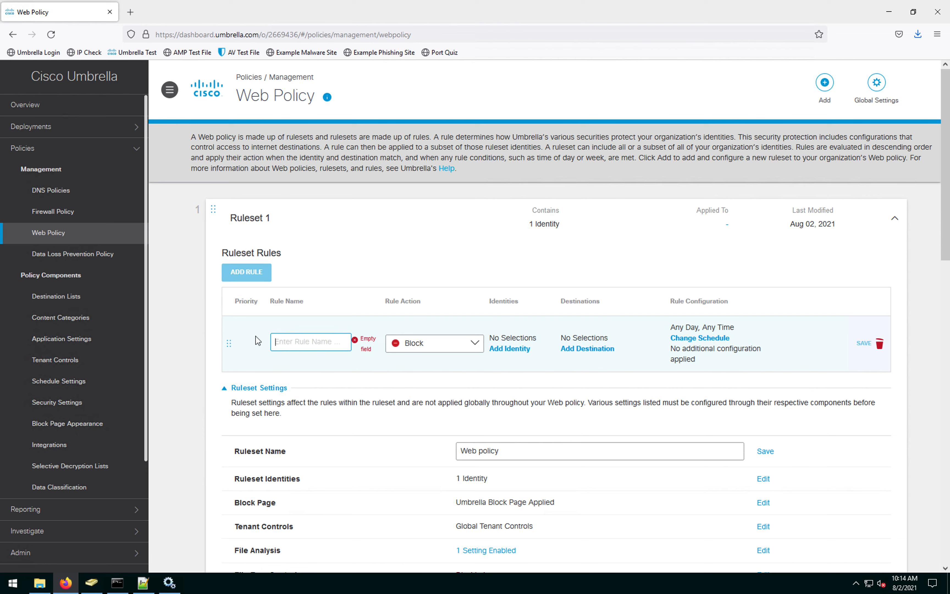
click(310, 341)
text(match con)
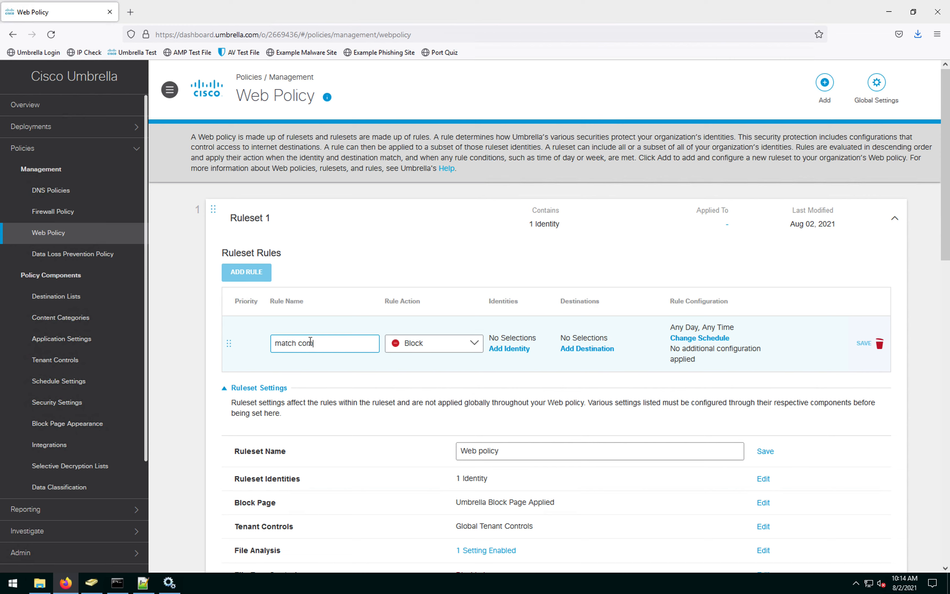
Step: Make the rule inherit the ruleset identities and bring up its destination choices
click(519, 350)
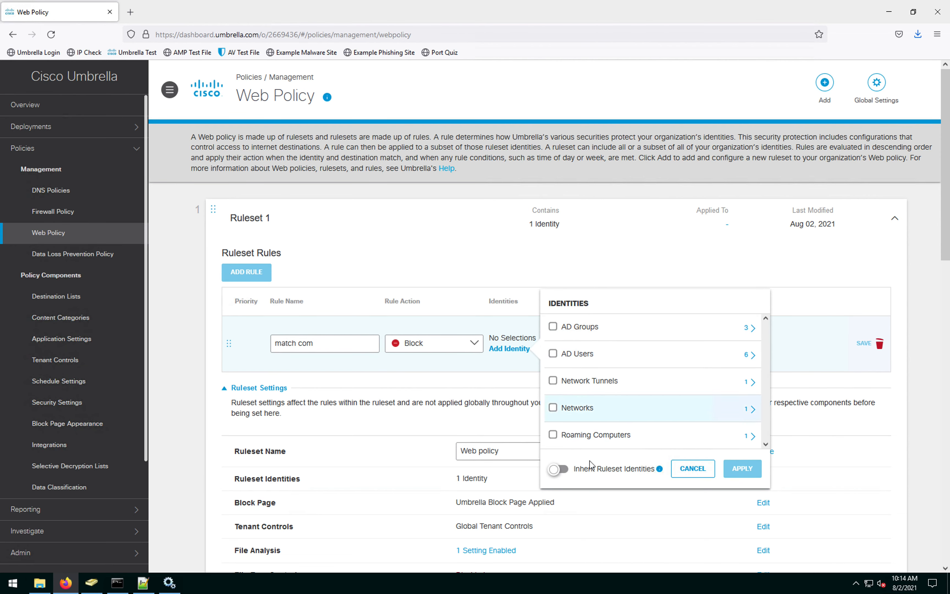
click(562, 471)
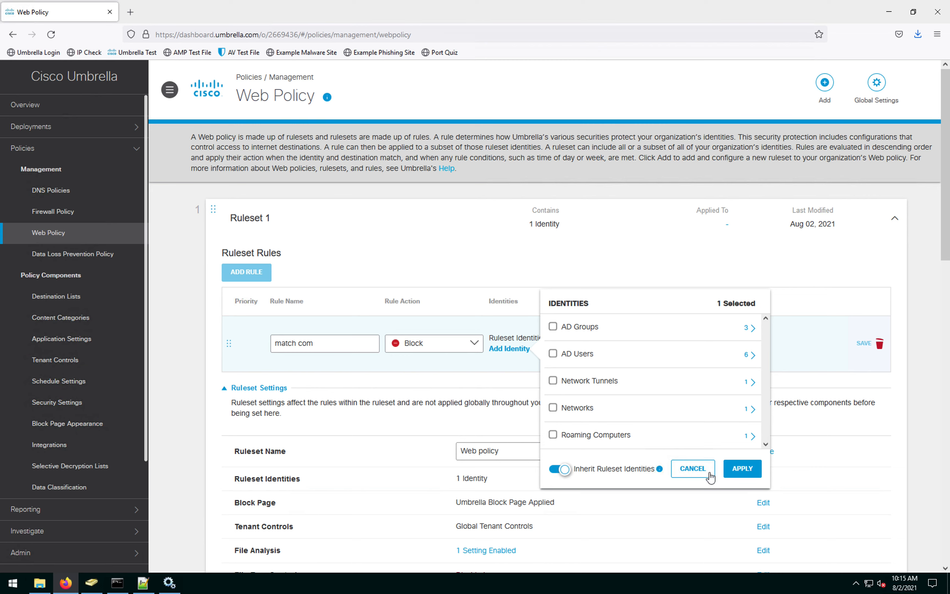
click(749, 470)
scroll(514, 369, down, 4)
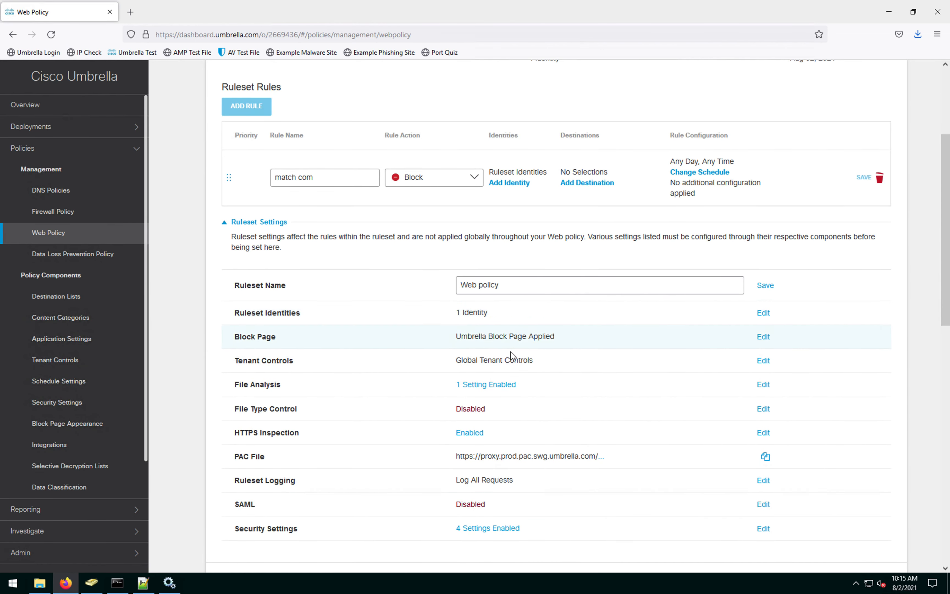
scroll(514, 357, up, 4)
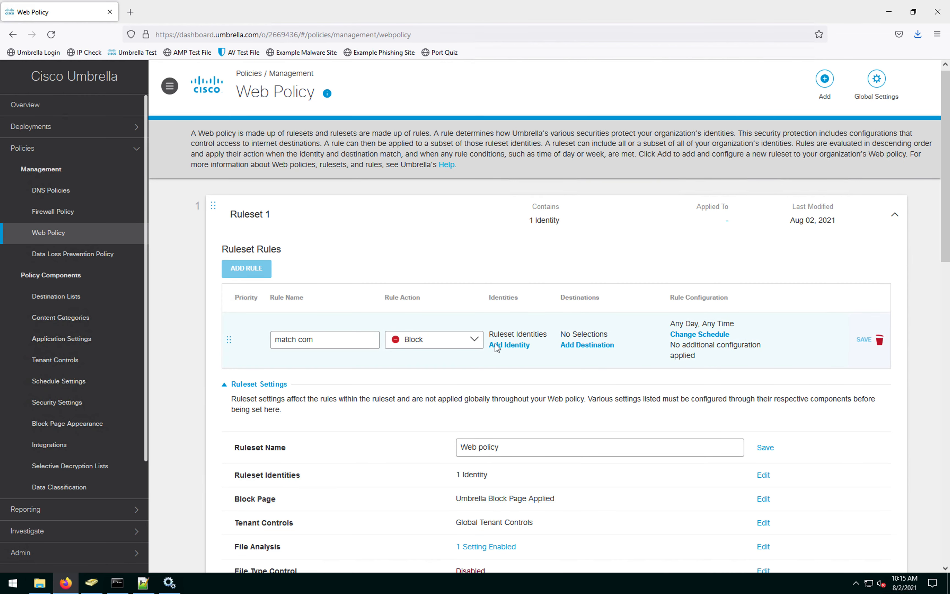
click(596, 348)
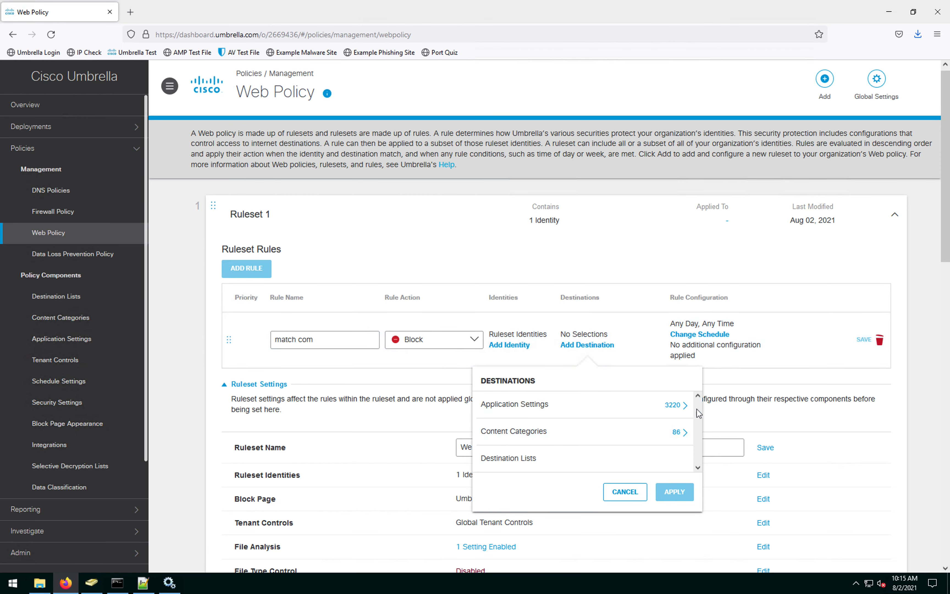
Step: Add the Dating category and the Match.com Social Networking applications as the rule's destinations
click(680, 440)
scroll(506, 475, down, 6)
click(485, 503)
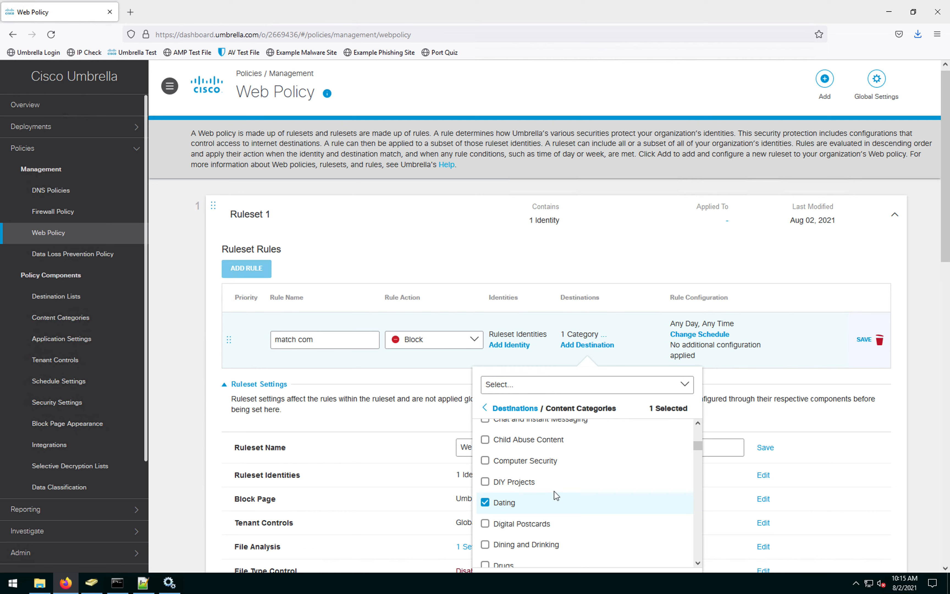
click(486, 409)
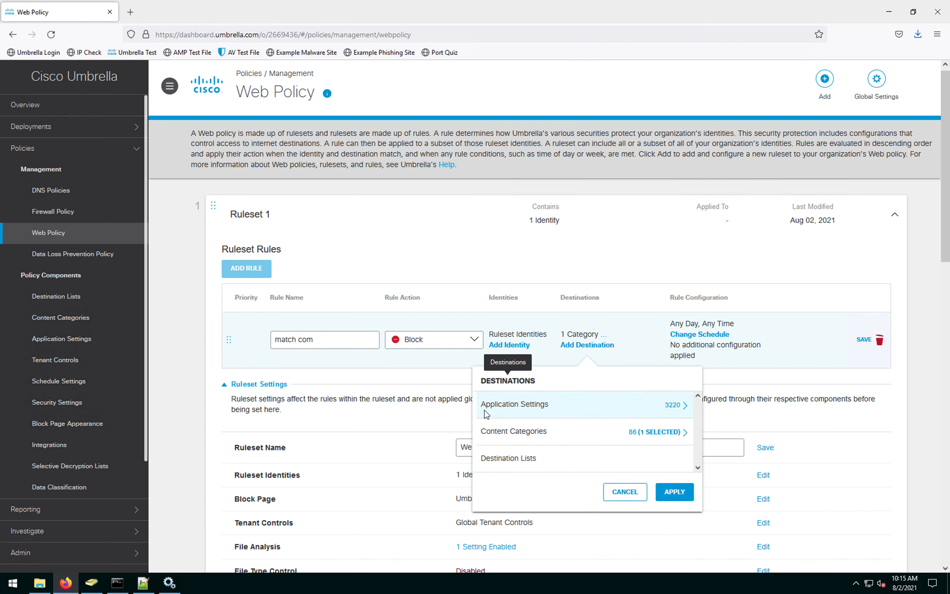
click(670, 409)
click(545, 412)
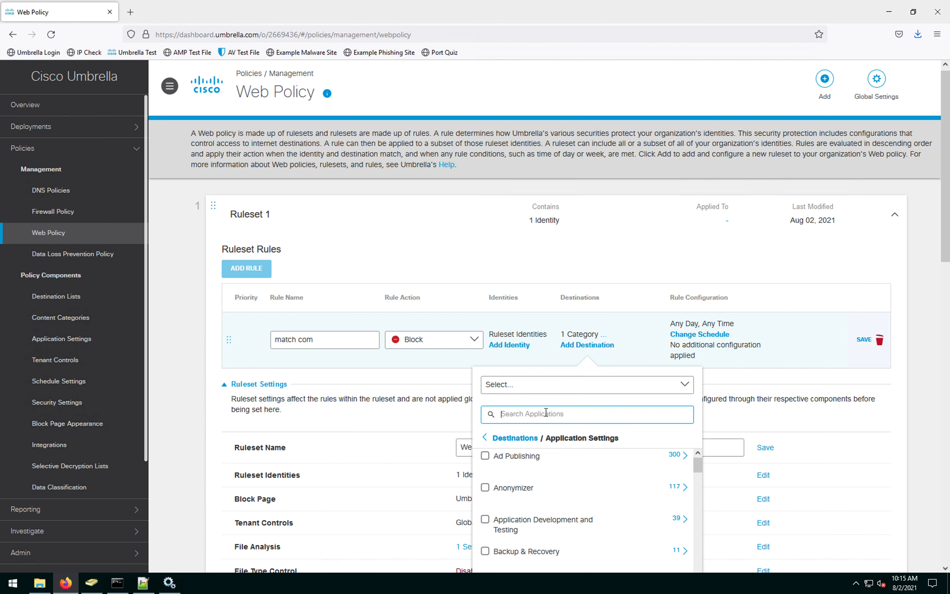
text(match)
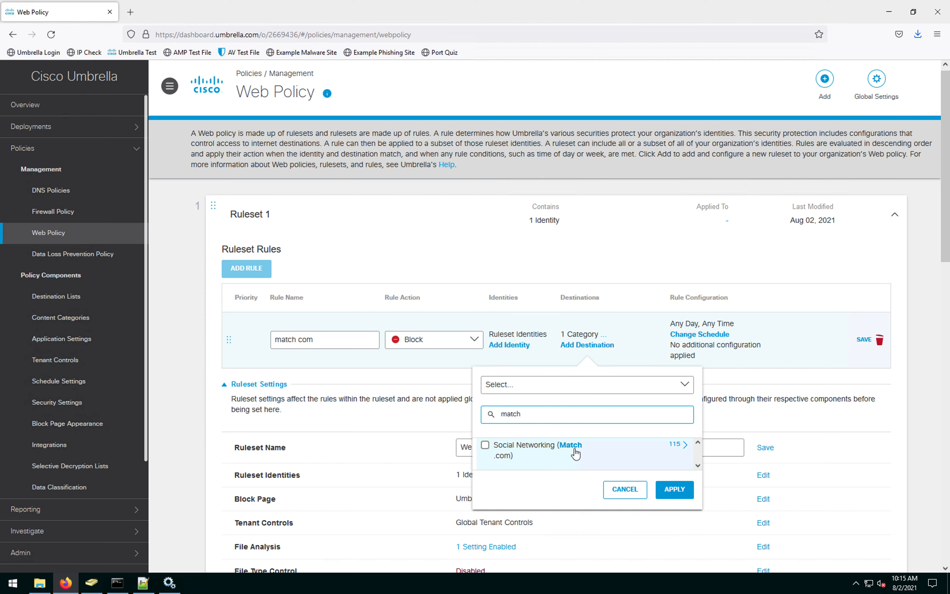
click(486, 447)
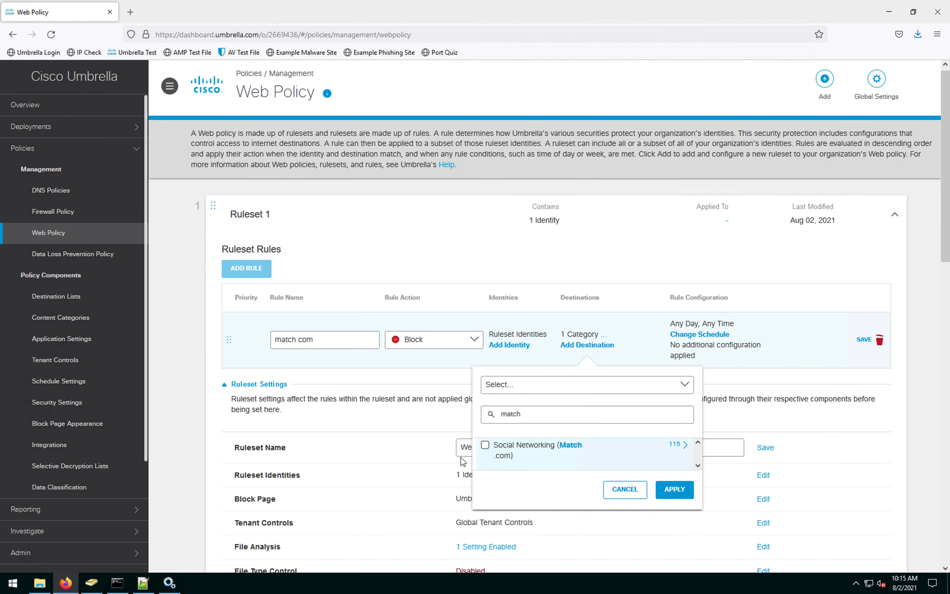
click(667, 504)
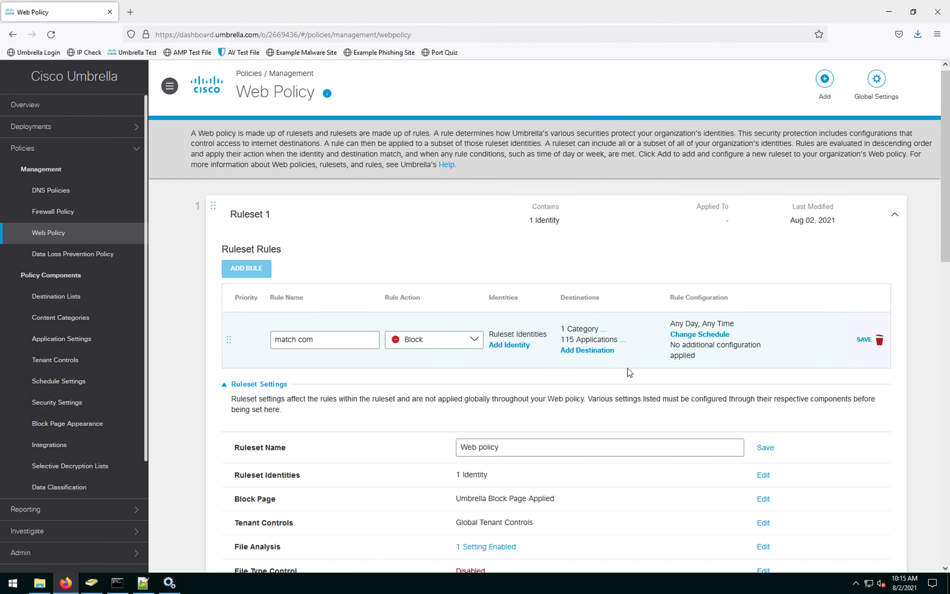
Step: Save the match com rule, then collapse and re-expand Ruleset 1 to review it
click(864, 339)
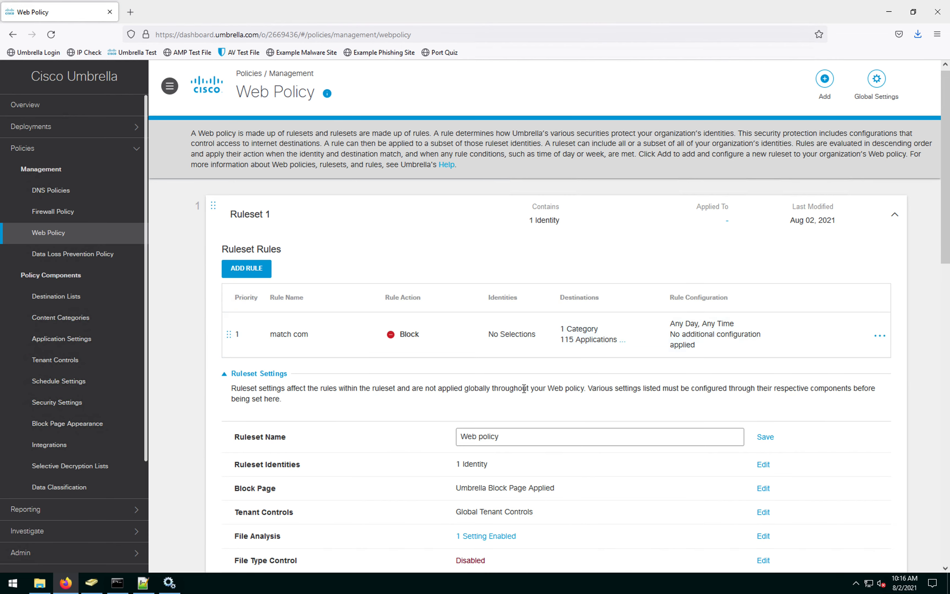
scroll(520, 347, down, 6)
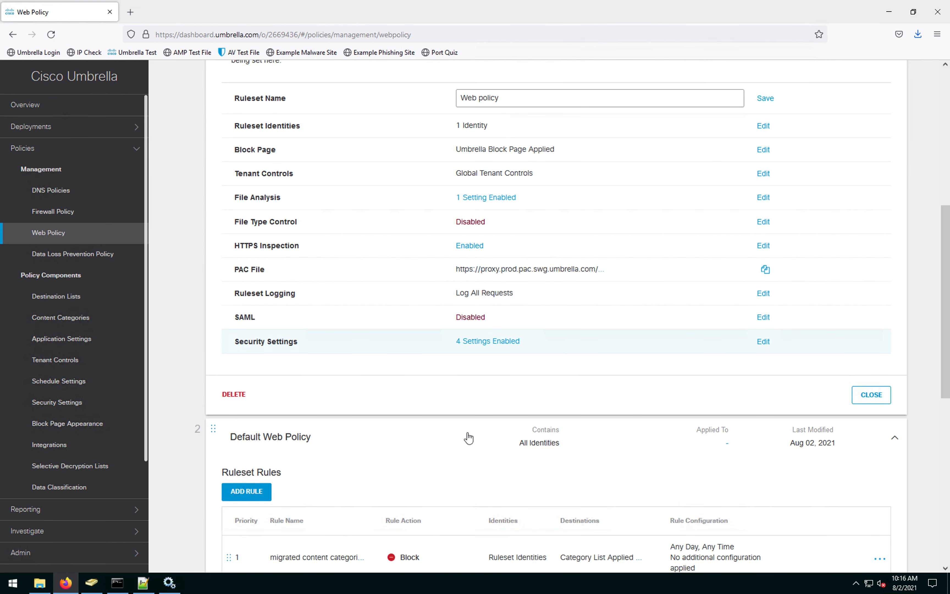
scroll(414, 416, up, 6)
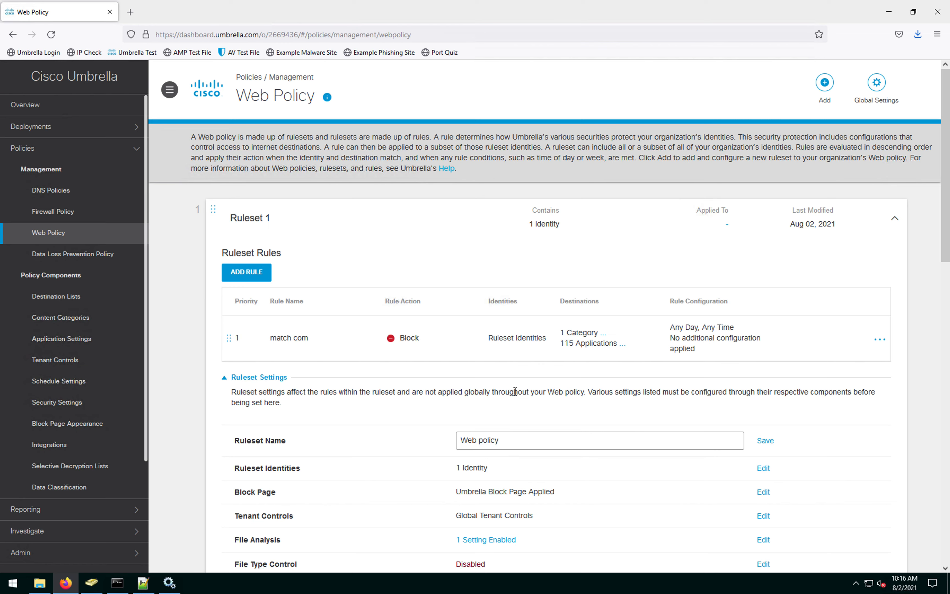
click(895, 222)
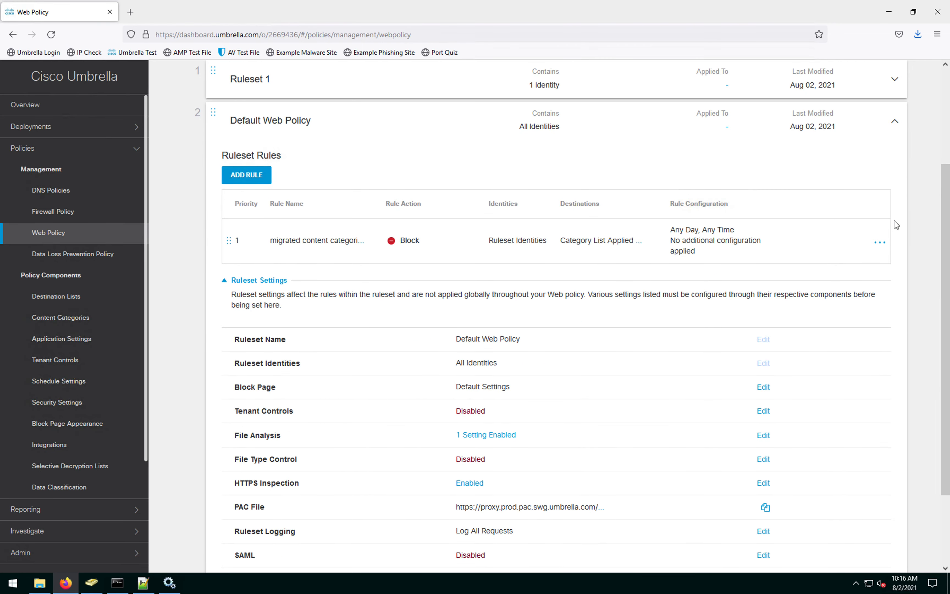
scroll(889, 157, up, 2)
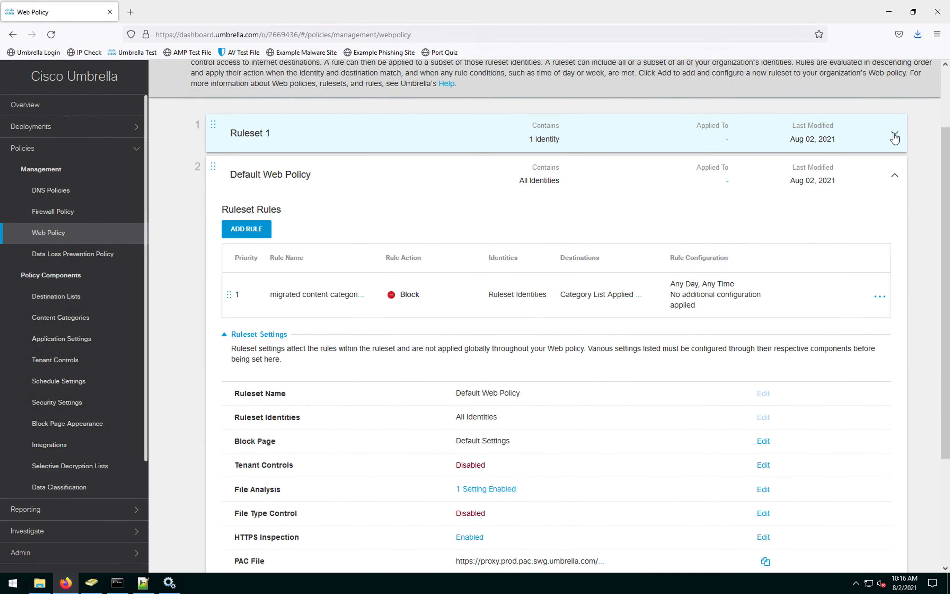
click(894, 134)
Step: Switch to the WKS1 remote session and minimise Firefox to reveal its desktop
mouse_move(487, 4)
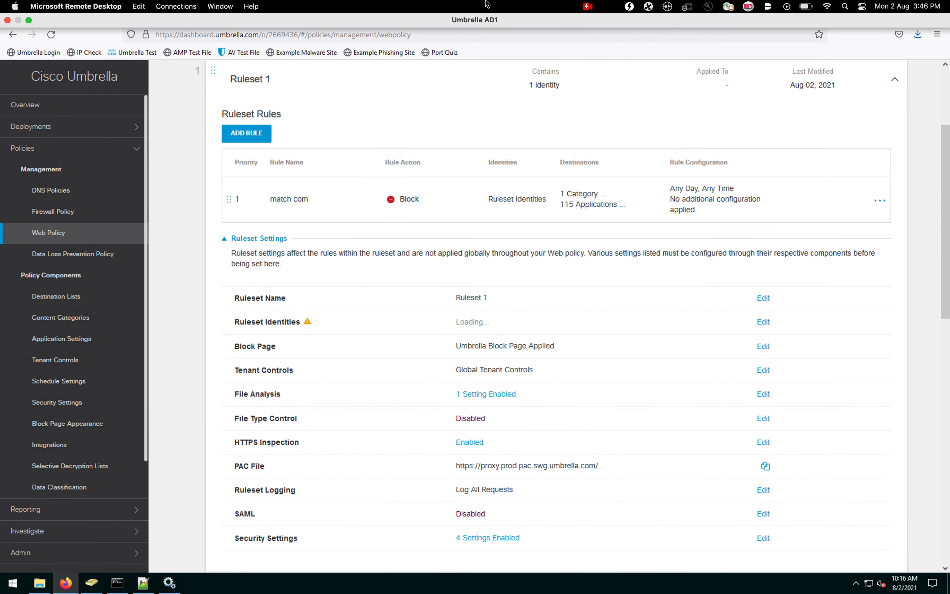
key(ctrl+Up)
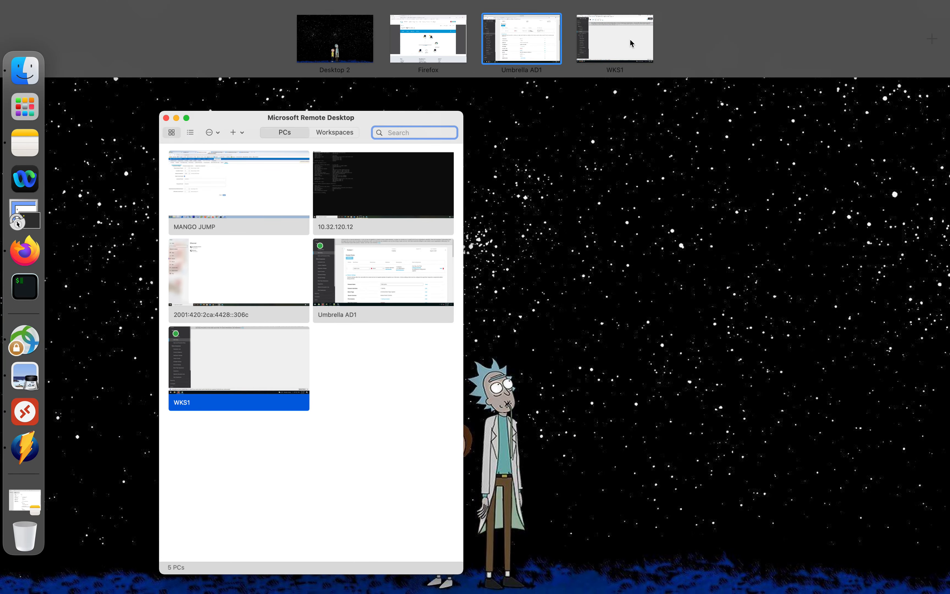
click(630, 42)
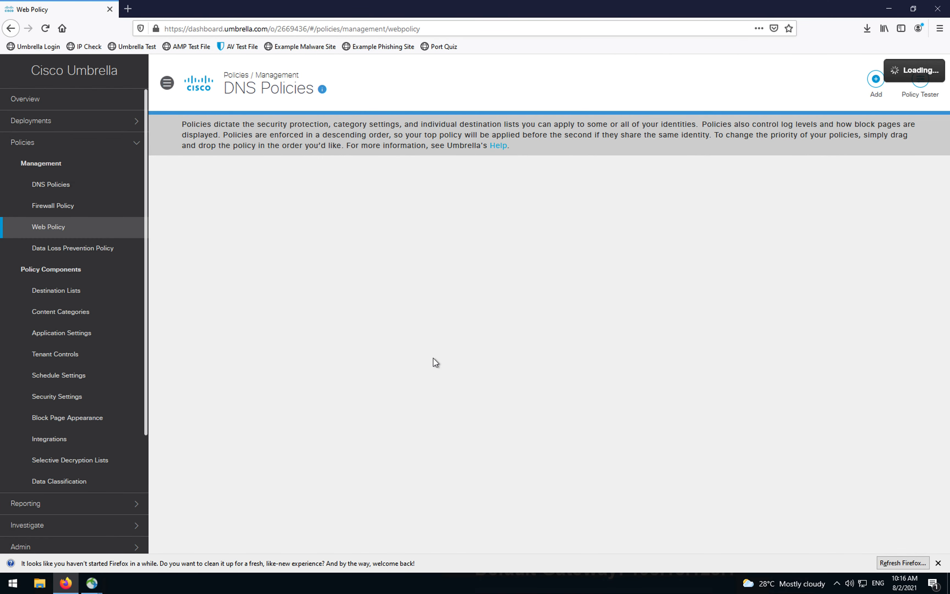
click(884, 12)
Step: Open Lab Resources and start installing Cisco_Umbrella_Root_CA.cer for the Local Machine
click(114, 261)
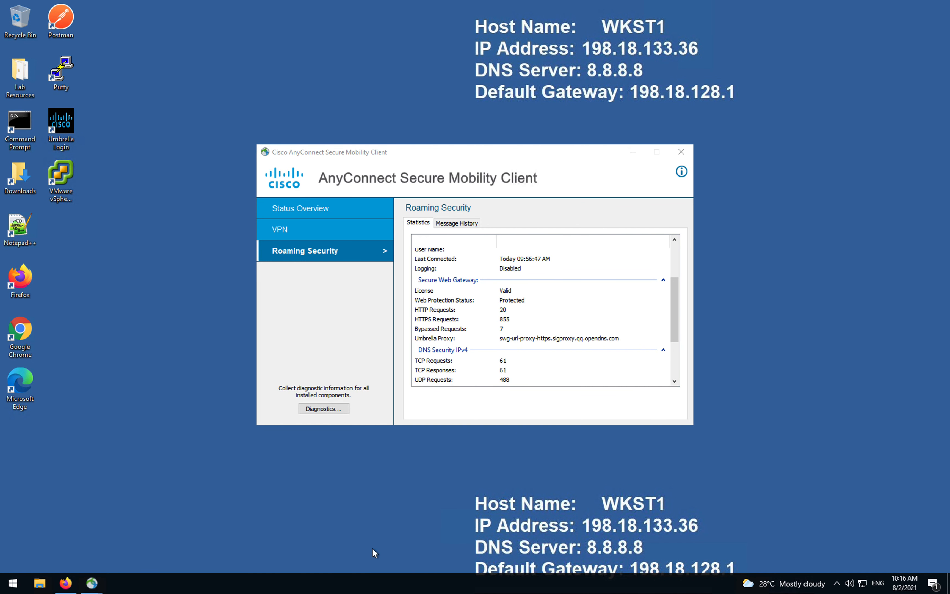
double_click(29, 92)
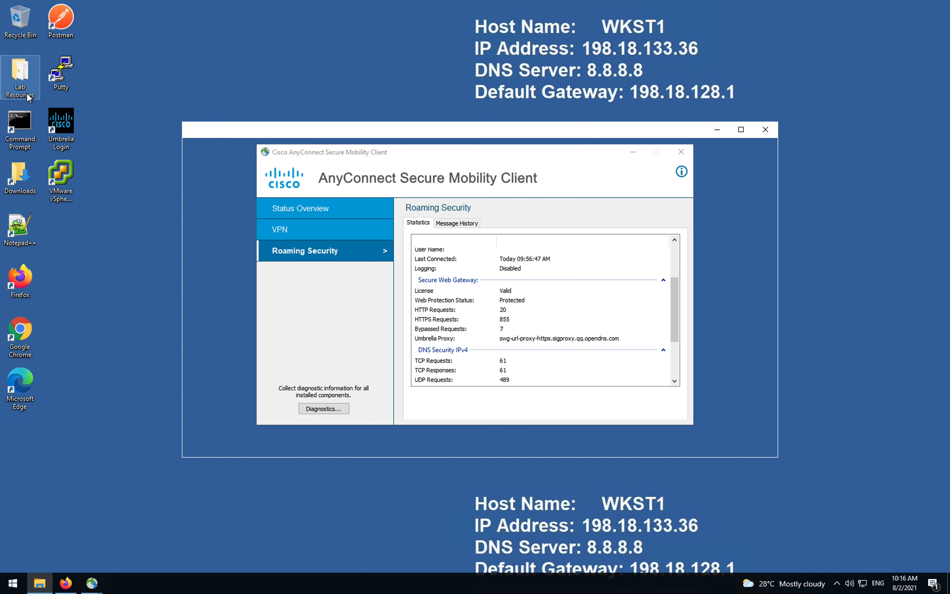
double_click(353, 206)
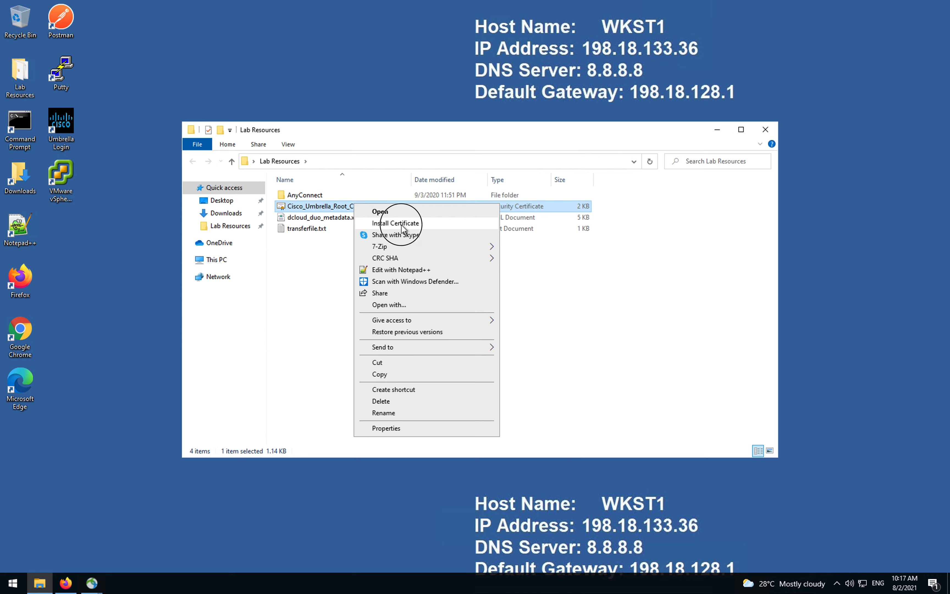
click(397, 223)
click(510, 302)
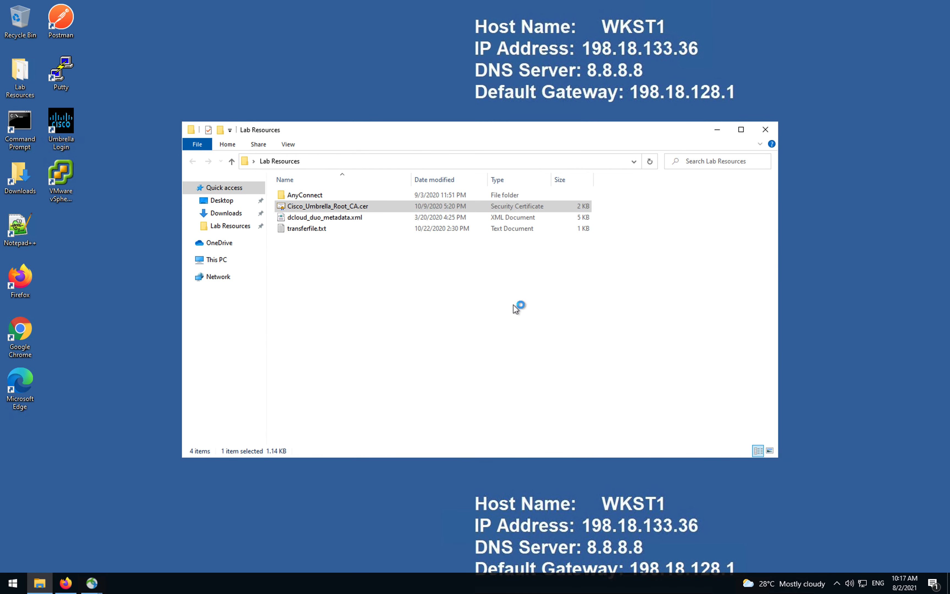
click(397, 319)
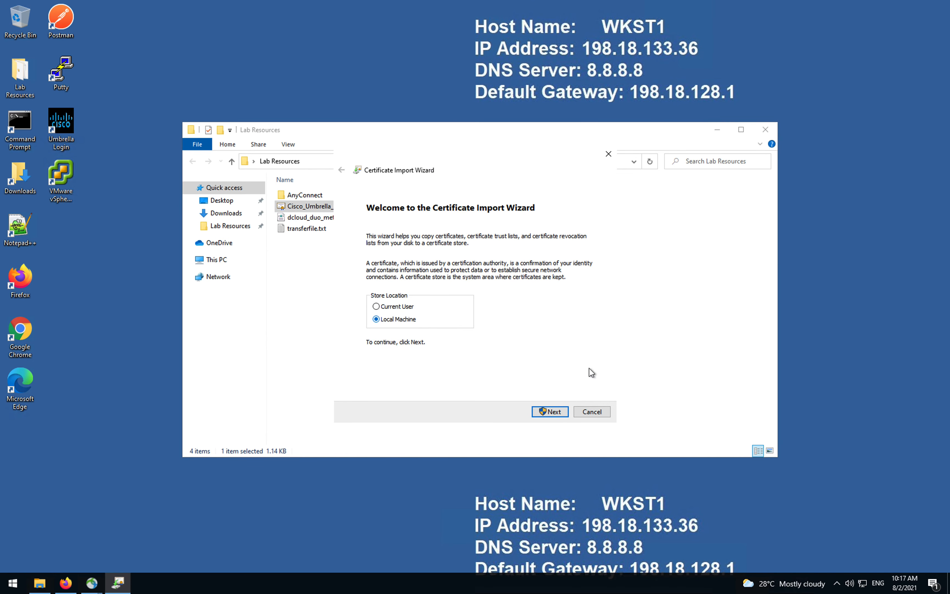
click(553, 413)
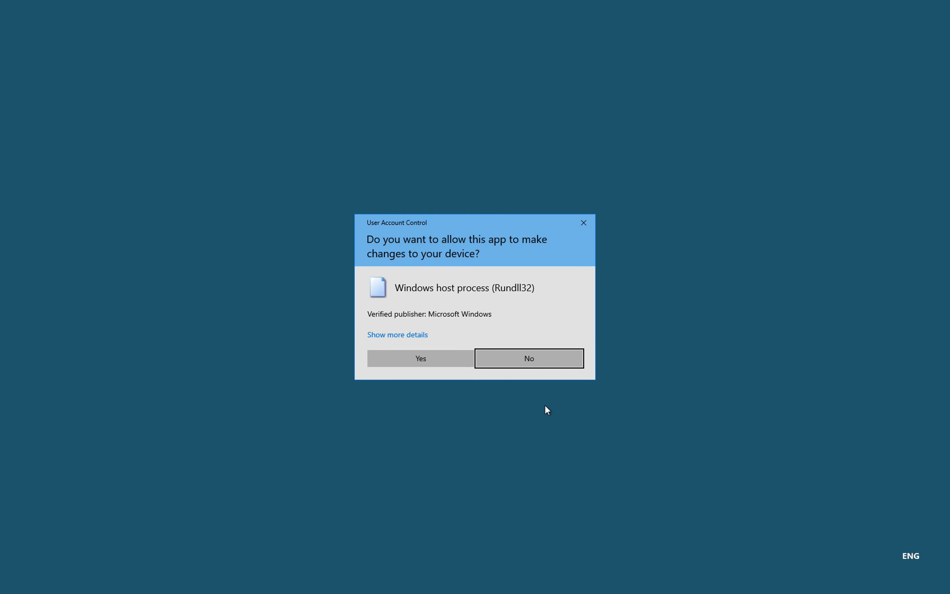
Step: Place the certificate in the Trusted Root Certification Authorities store and finish the import
click(445, 357)
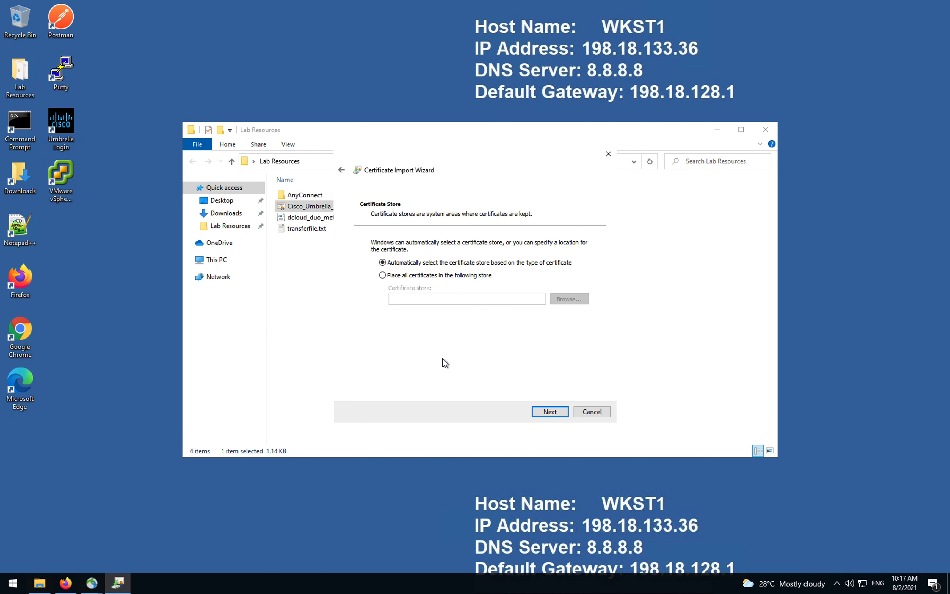
click(393, 276)
click(575, 302)
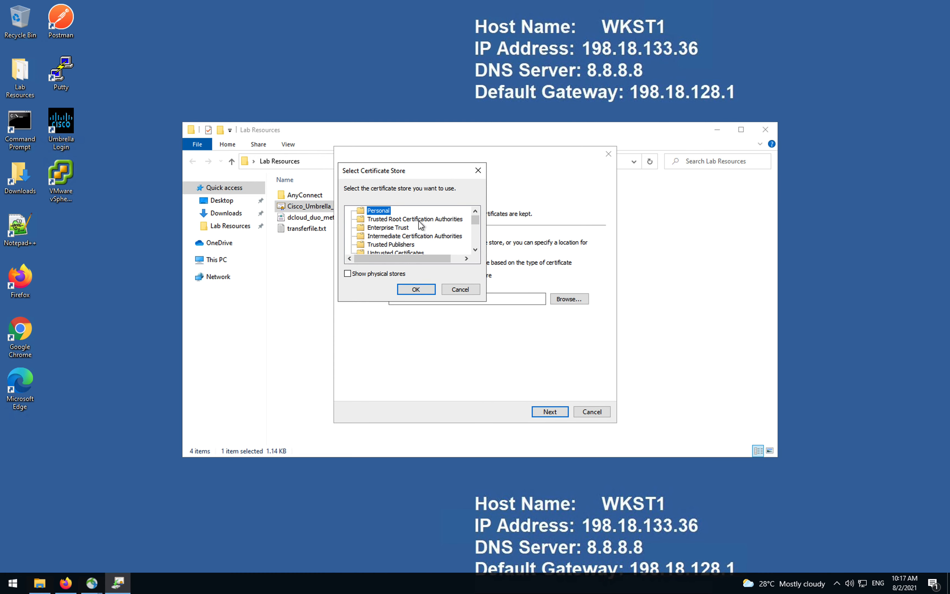
click(408, 220)
click(416, 290)
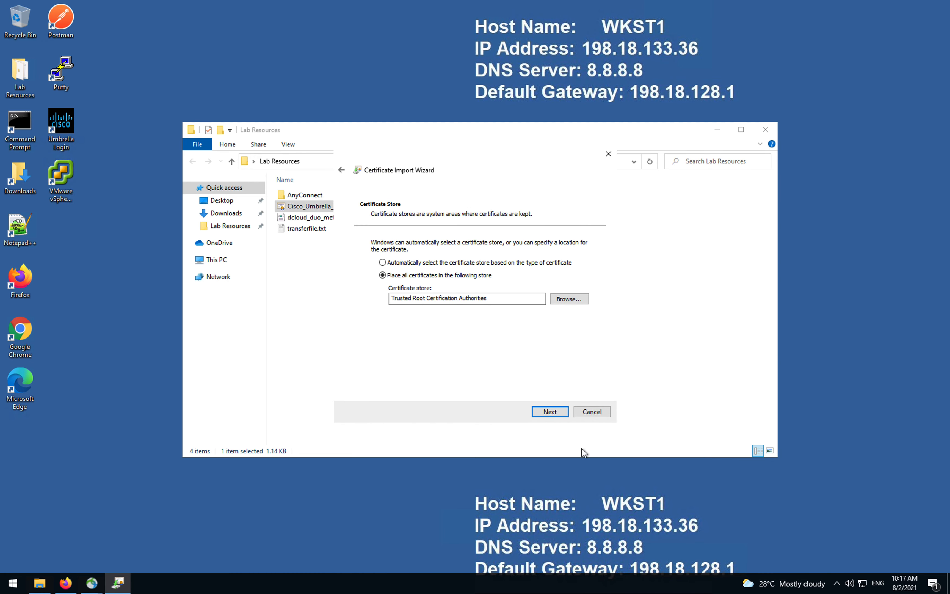
click(558, 413)
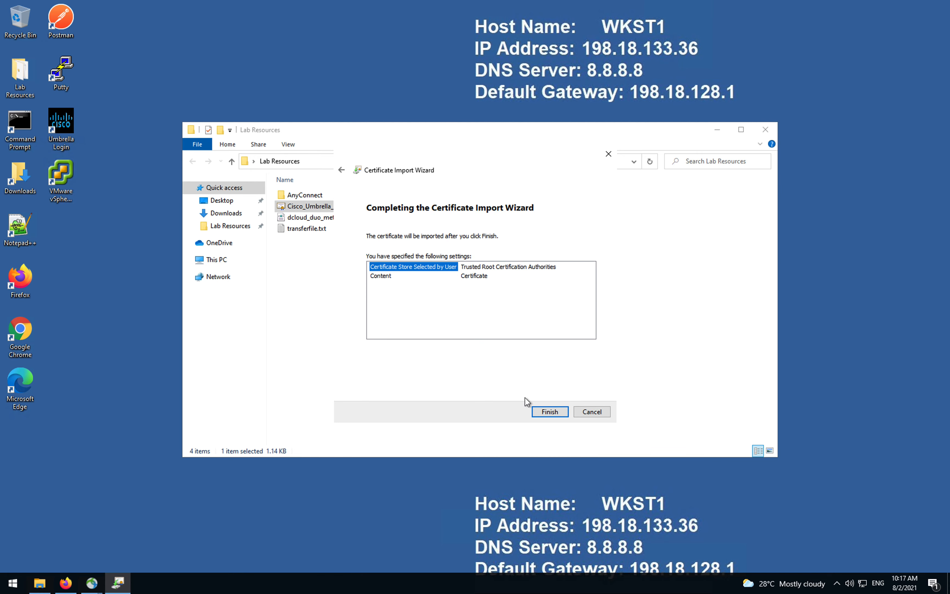
key(Return)
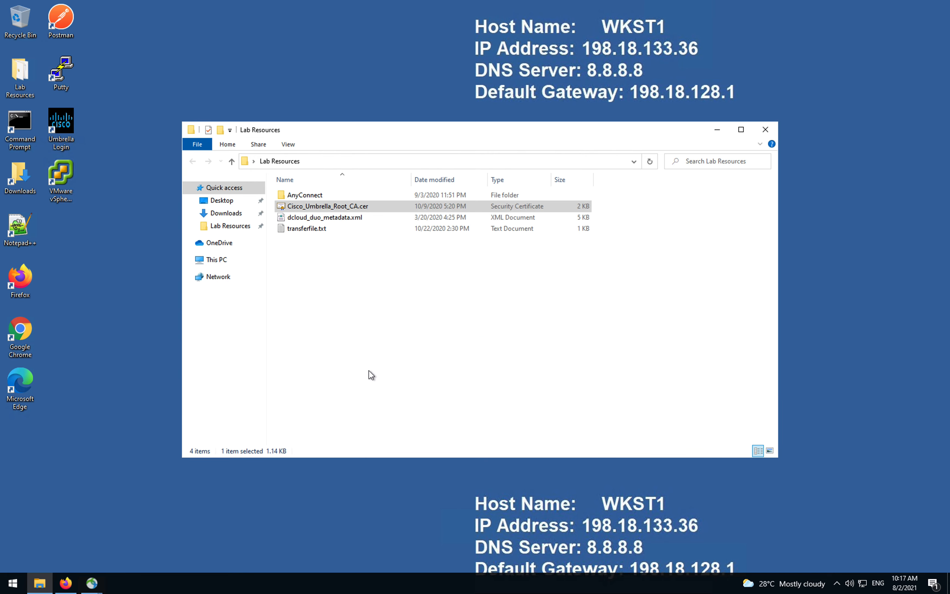
Step: Close Firefox from the taskbar and dismiss the import success message
click(691, 513)
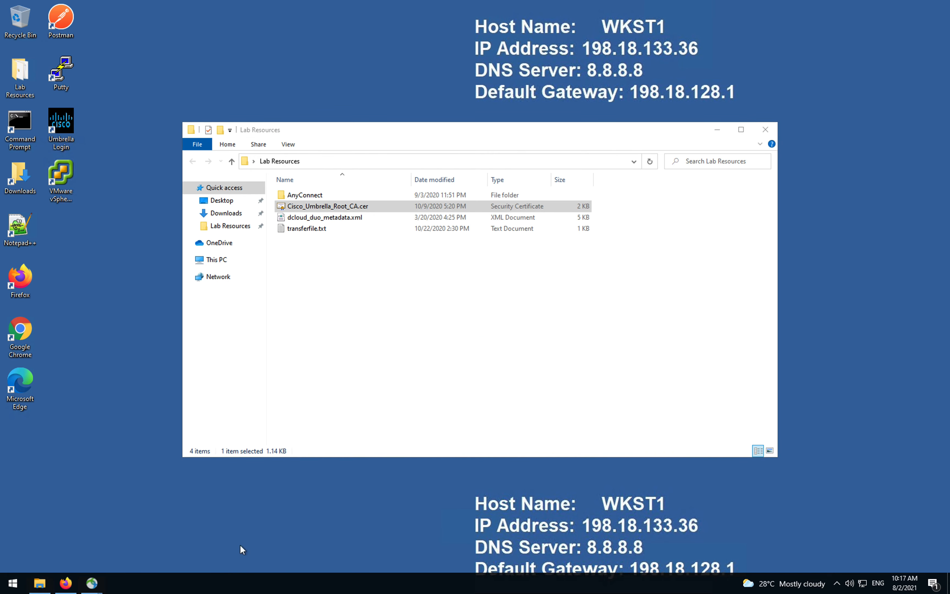
right_click(65, 582)
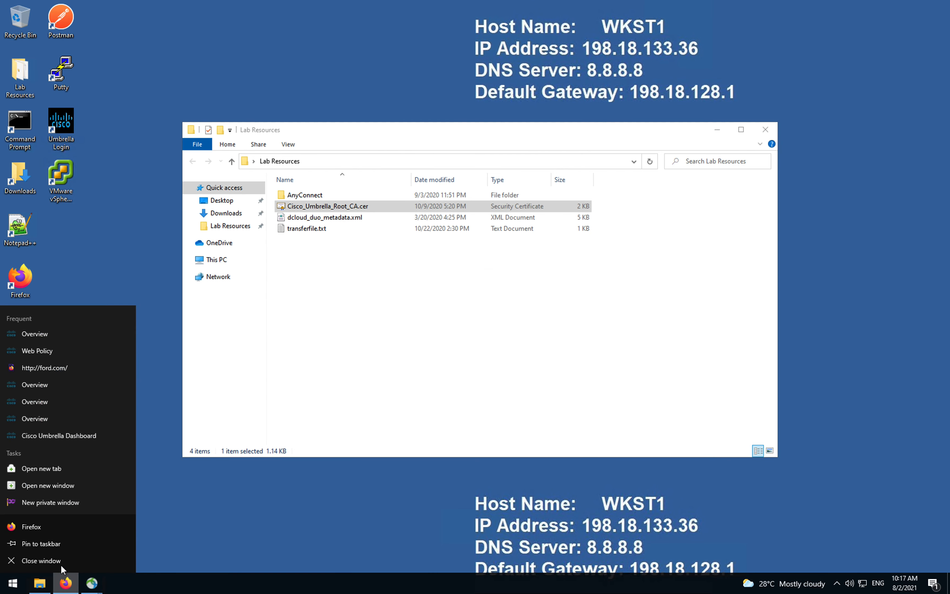
click(62, 566)
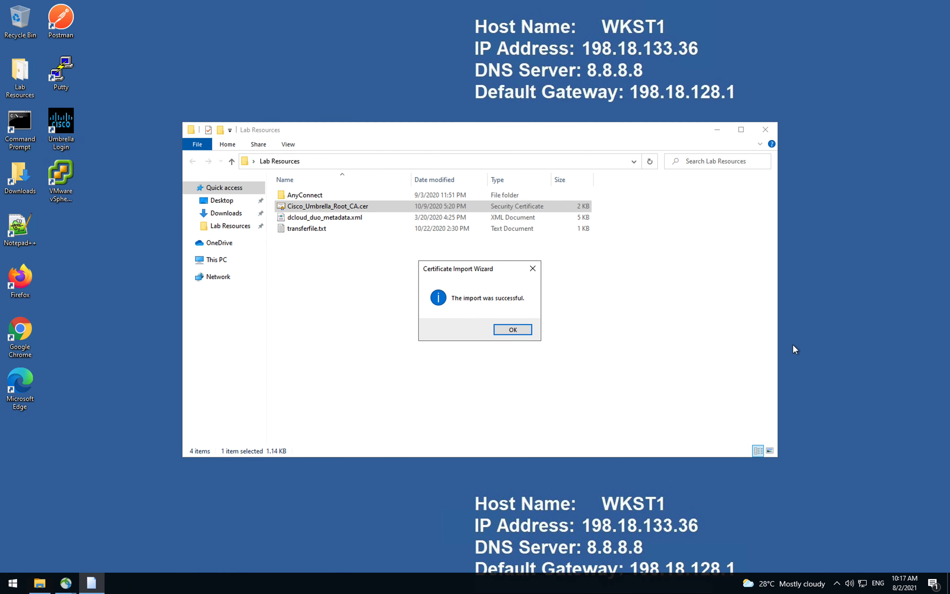
click(511, 330)
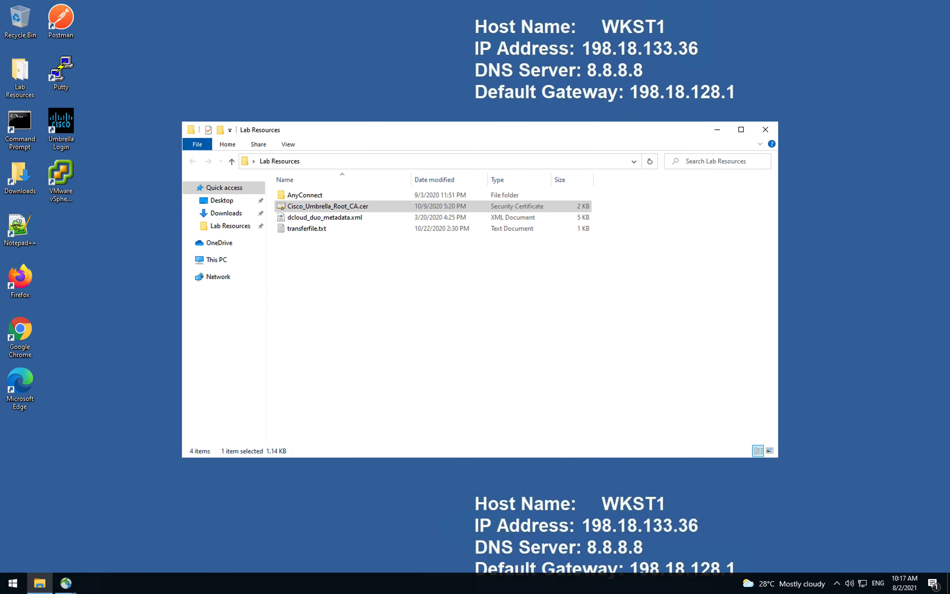
click(118, 537)
Step: Launch Firefox, load match.com to test the block rule, then close the browser
double_click(24, 281)
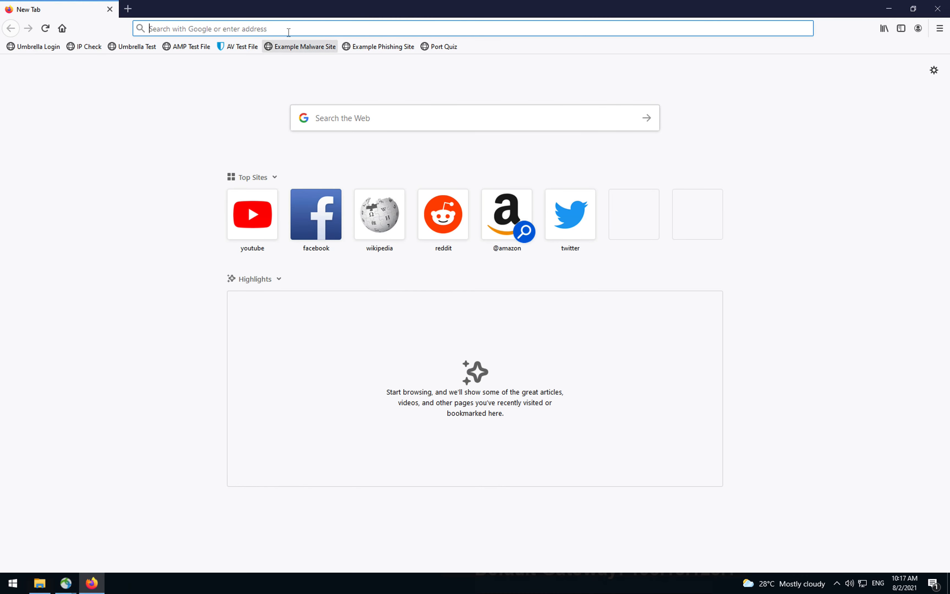
click(289, 29)
text(match)
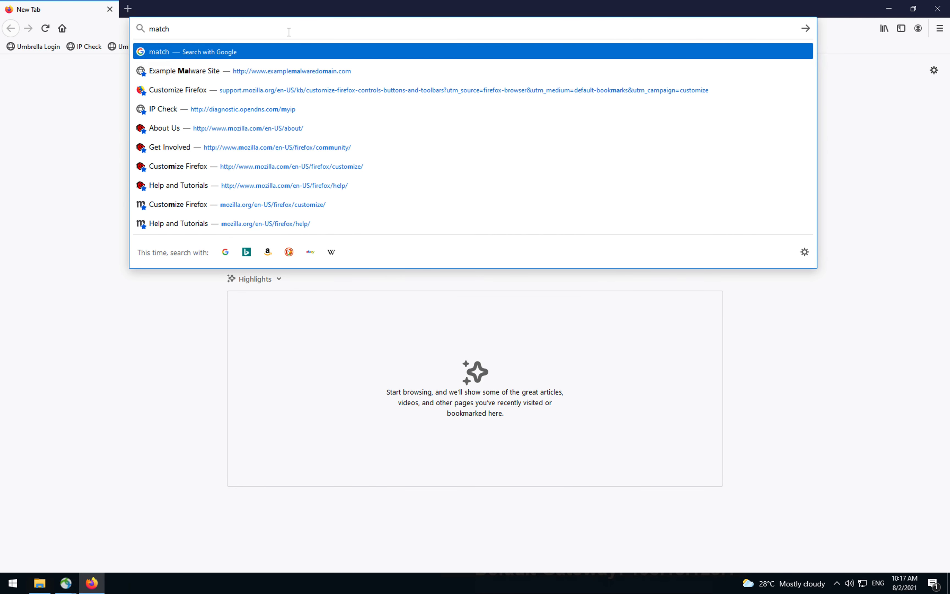
text(.com)
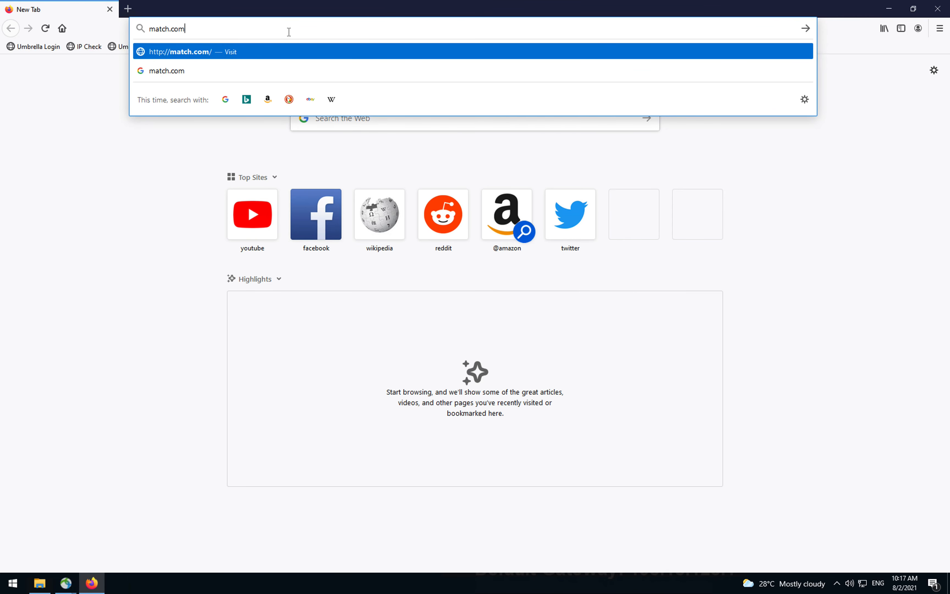
key(Return)
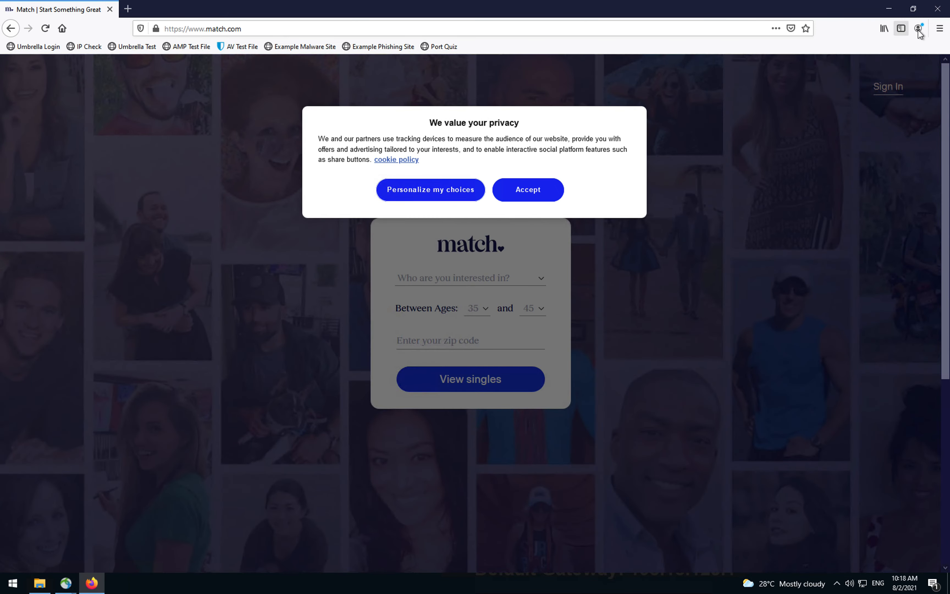
click(937, 10)
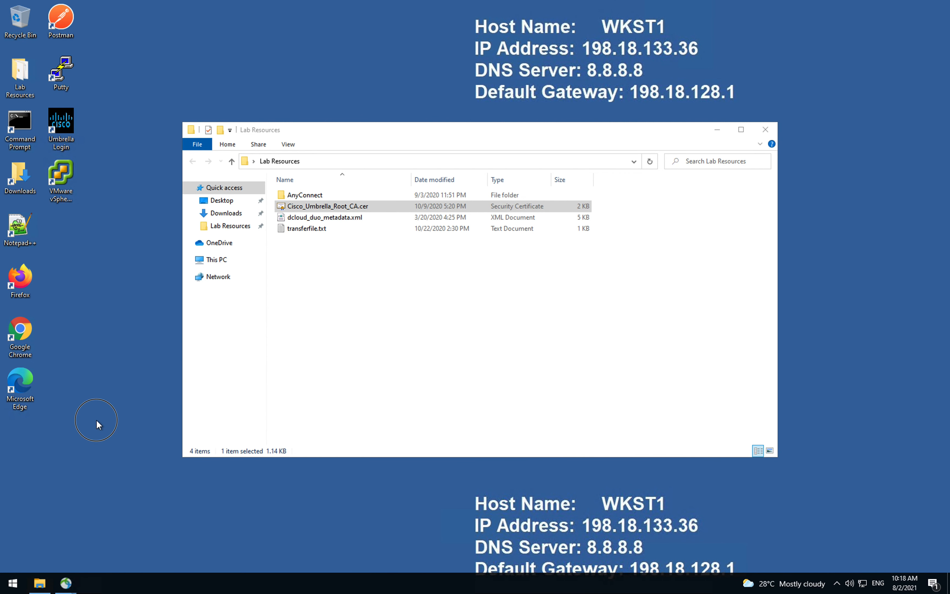
Step: Launch Command Prompt as administrator, accepting the UAC prompt
click(31, 125)
double_click(30, 121)
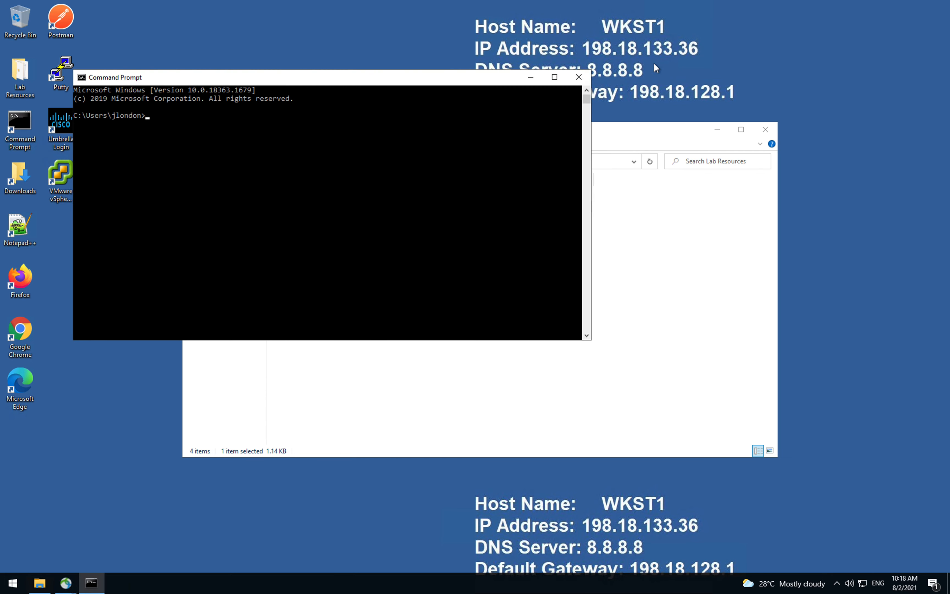
click(579, 78)
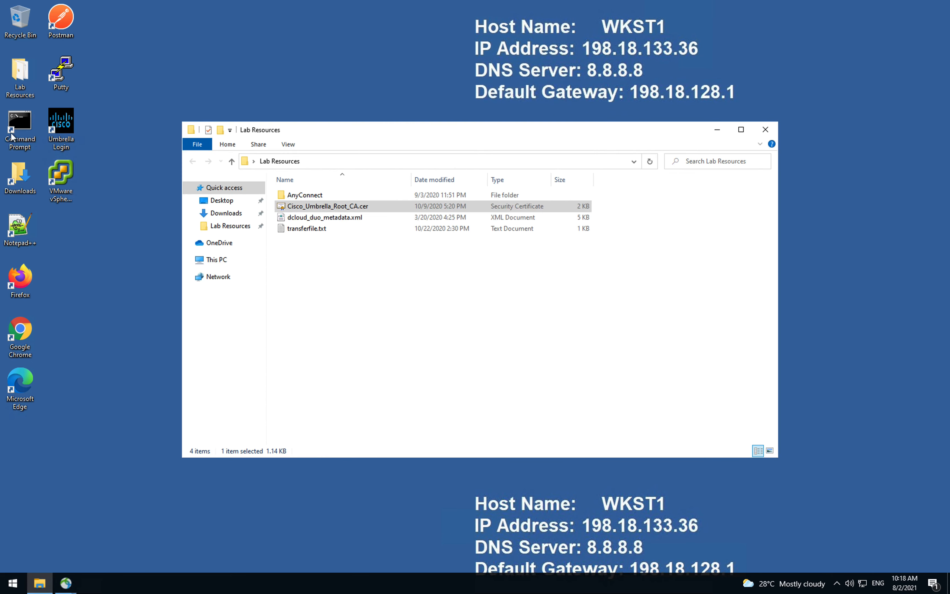
right_click(31, 132)
click(84, 162)
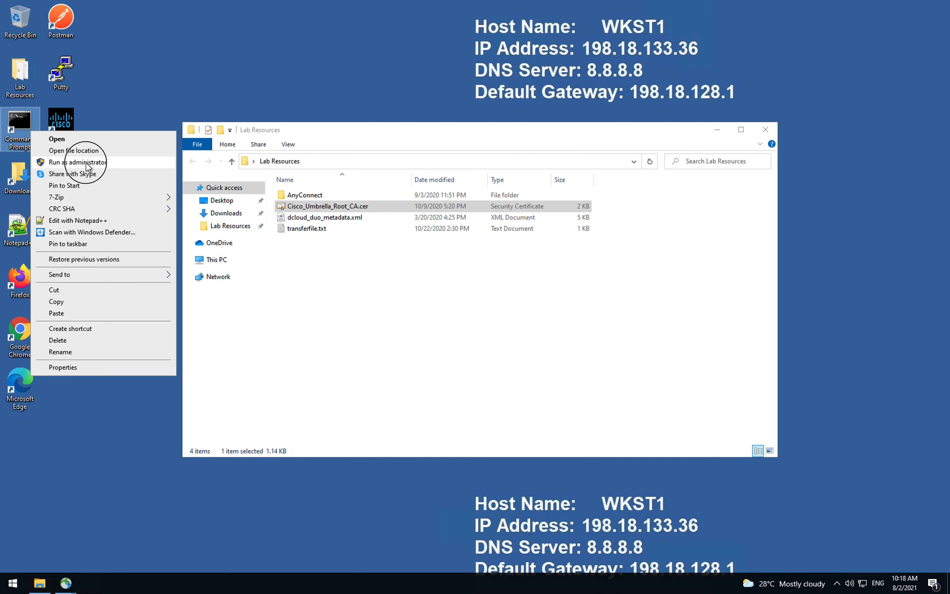
click(438, 363)
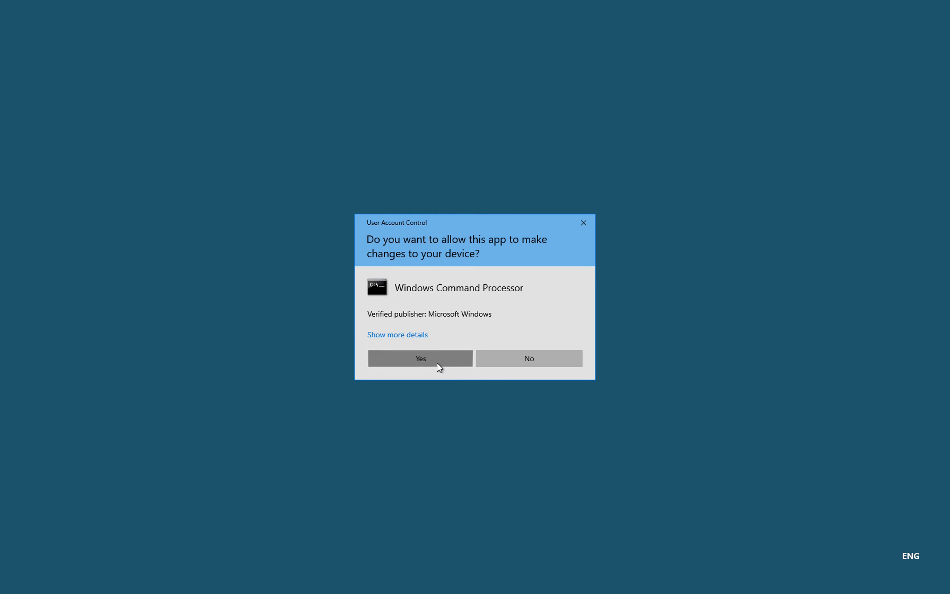
Step: Run ipconfig /flushdns in the elevated console and close Firefox
click(371, 278)
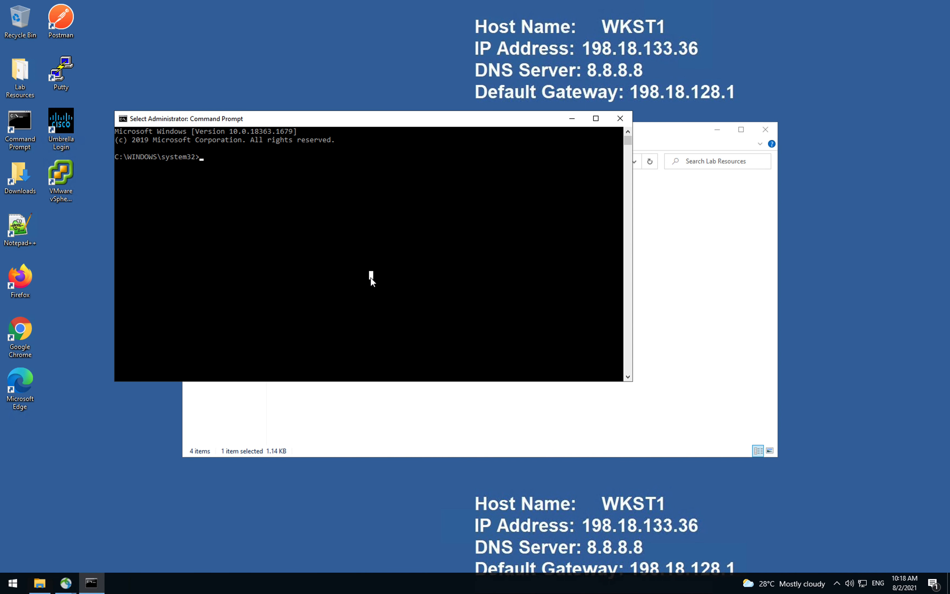
text(ipconfig)
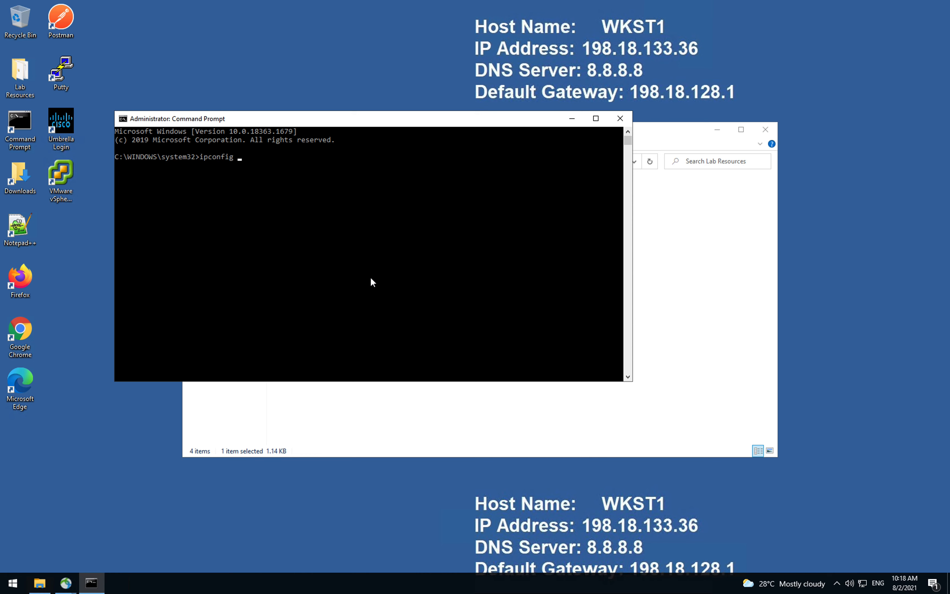
text( /flushdns)
key(Return)
key(Return)
key(Return)
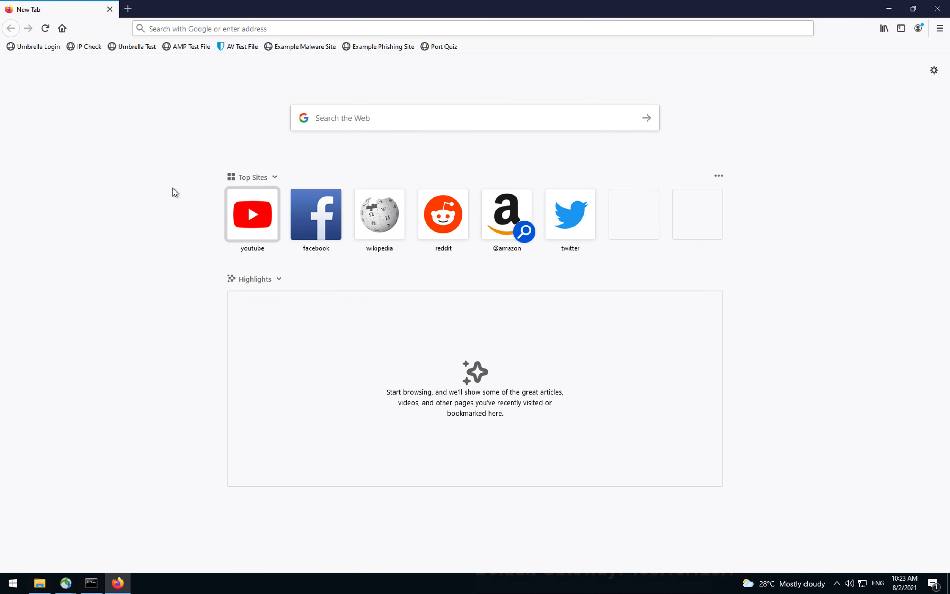
click(110, 9)
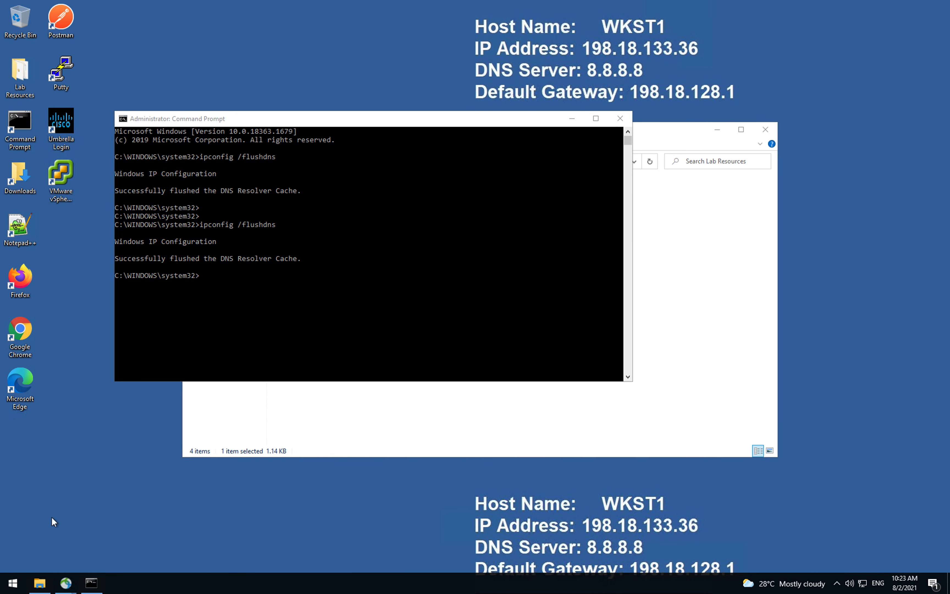
Step: Relaunch Firefox, load match.com, then switch back to the Umbrella dashboard desktop
double_click(21, 278)
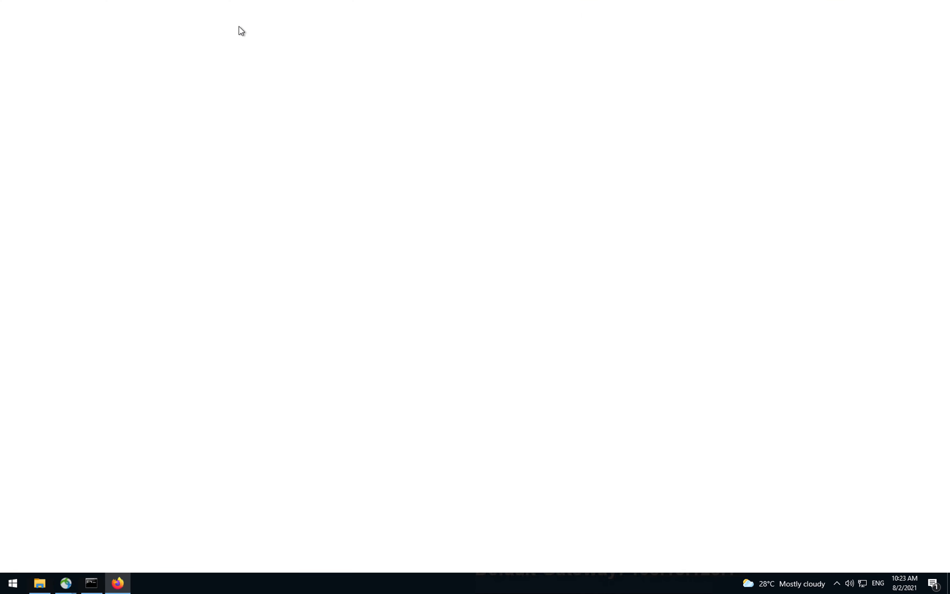
click(227, 29)
text(match.com)
key(Return)
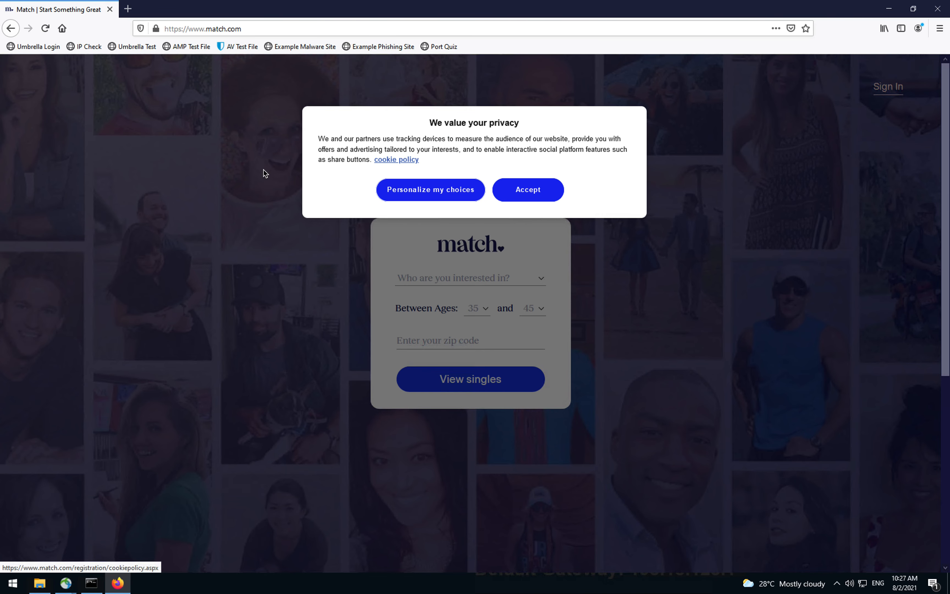
key(ctrl+Up)
click(550, 37)
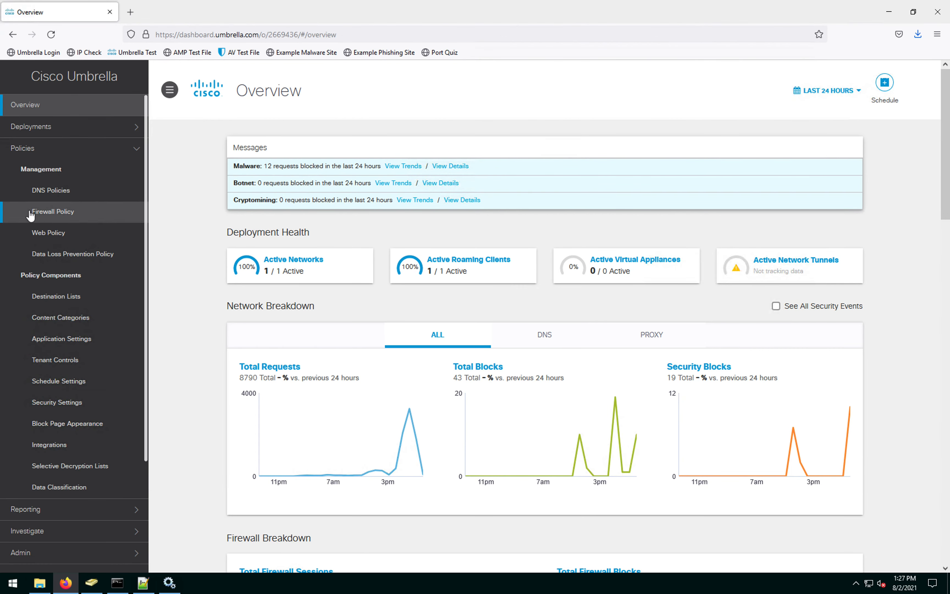
Step: Open Deployments > Sites and Active Directory, highlighting AD1.tmelabs.com and its AD connector
click(81, 133)
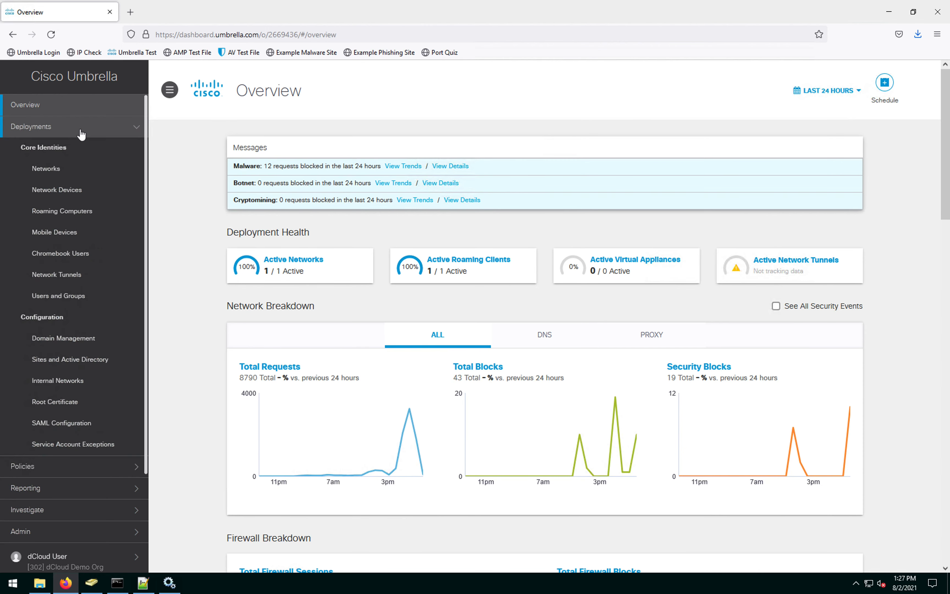
click(74, 367)
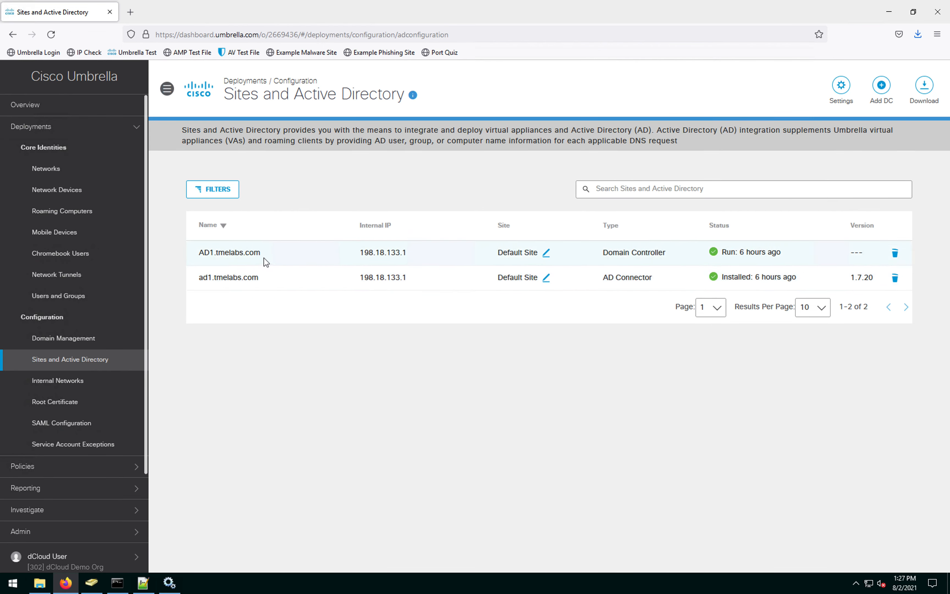
drag(263, 255, 198, 256)
drag(263, 280, 192, 284)
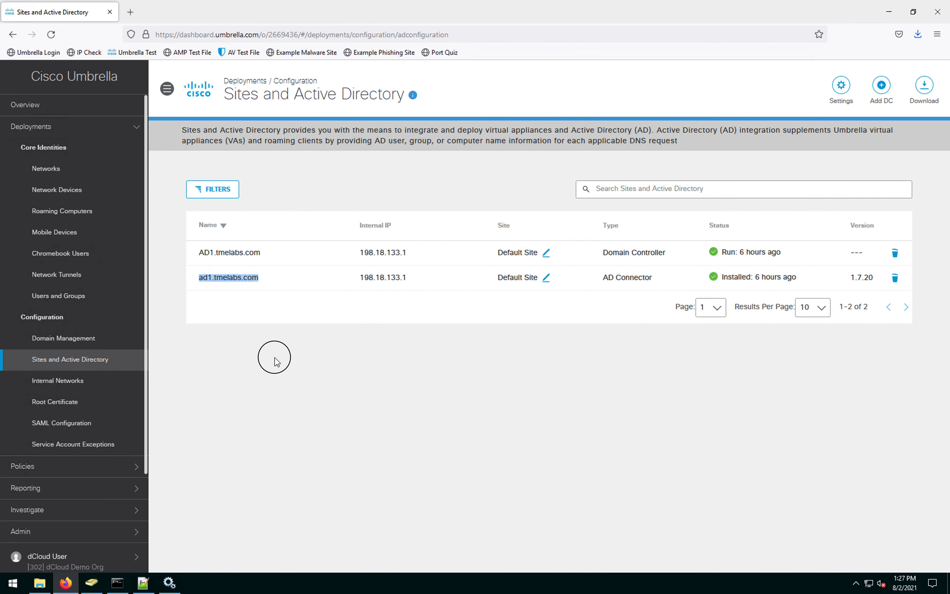
click(275, 358)
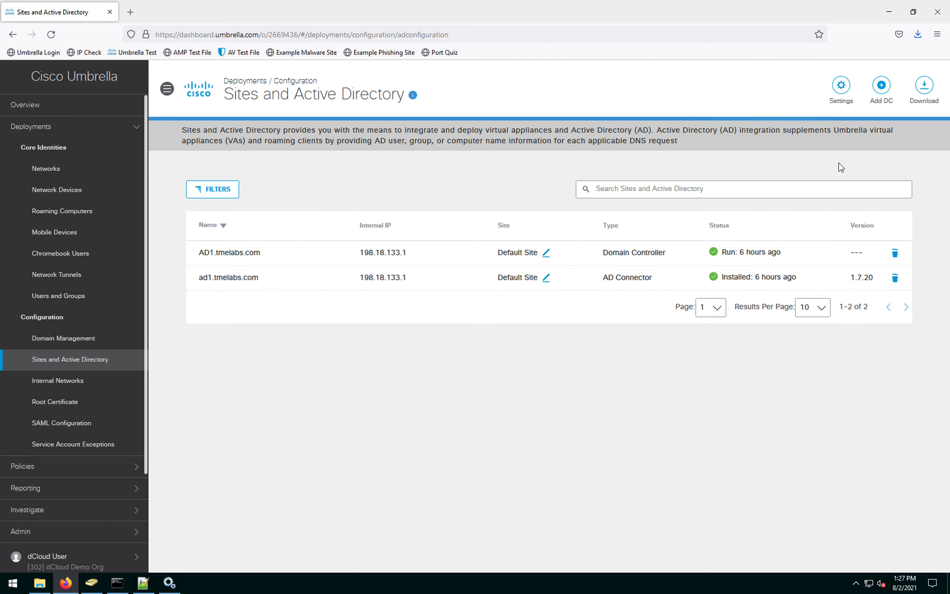
Step: Download the VA for VMWare ESXi package, check recent downloads, and return to the administrator console
click(929, 90)
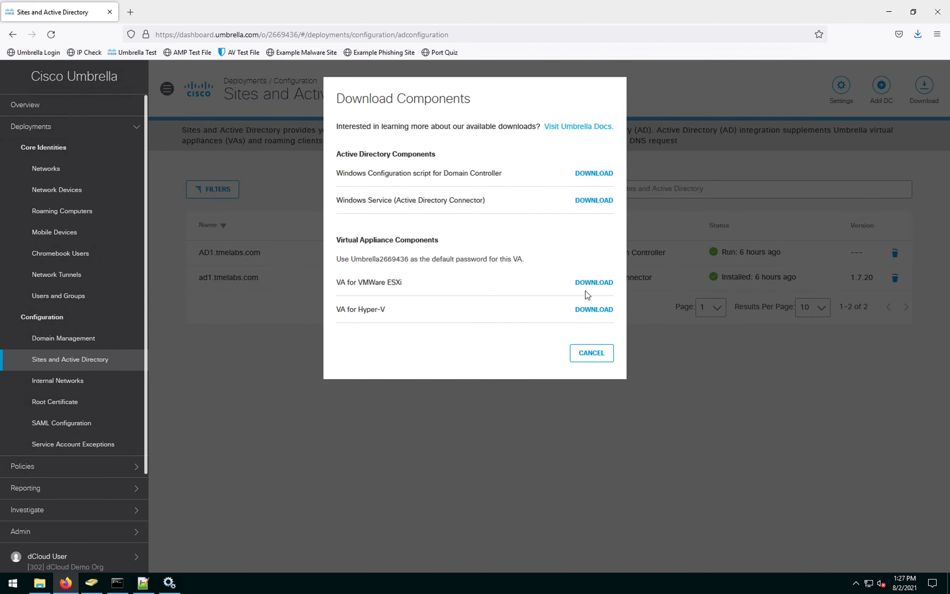
drag(403, 283, 366, 310)
click(592, 362)
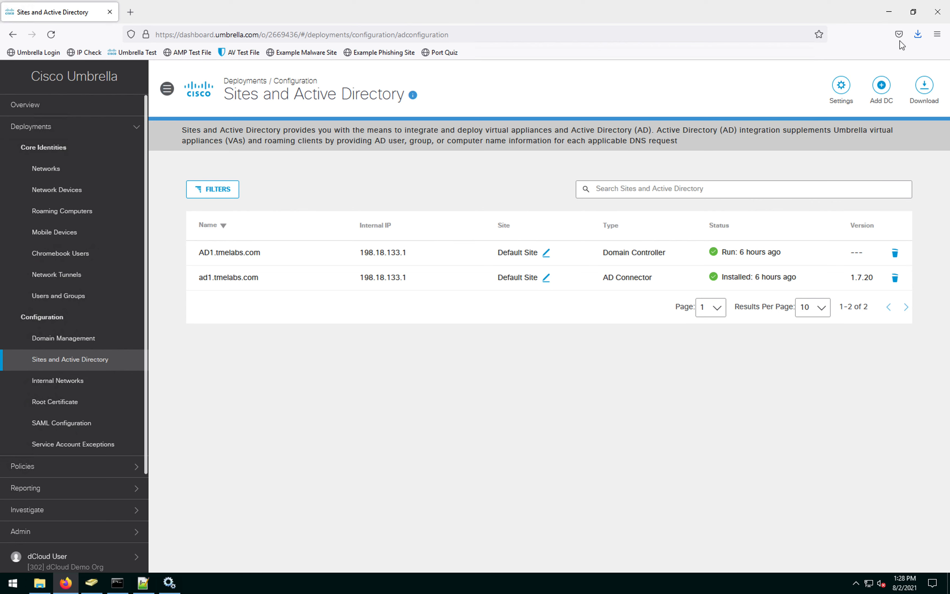
click(917, 36)
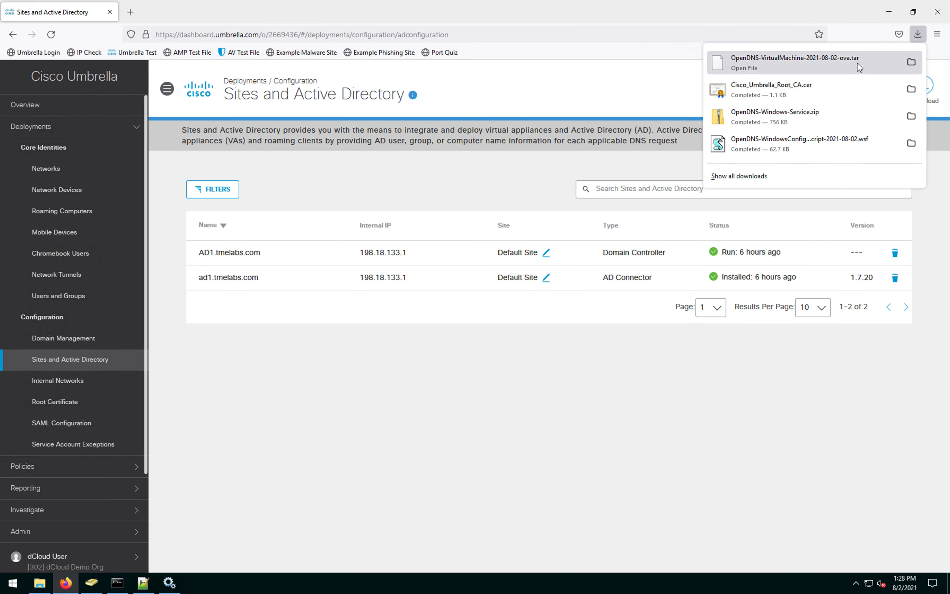
click(729, 304)
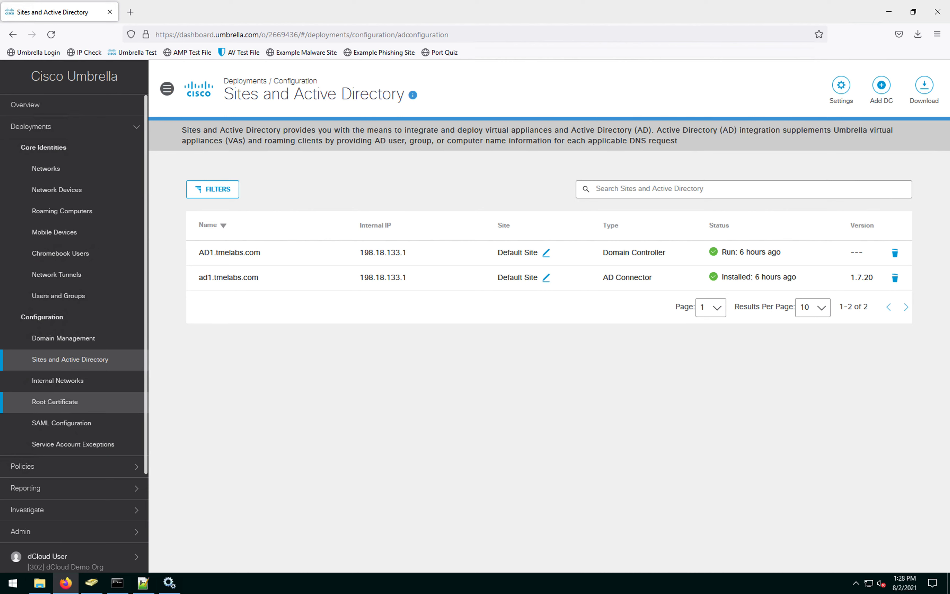
mouse_move(119, 588)
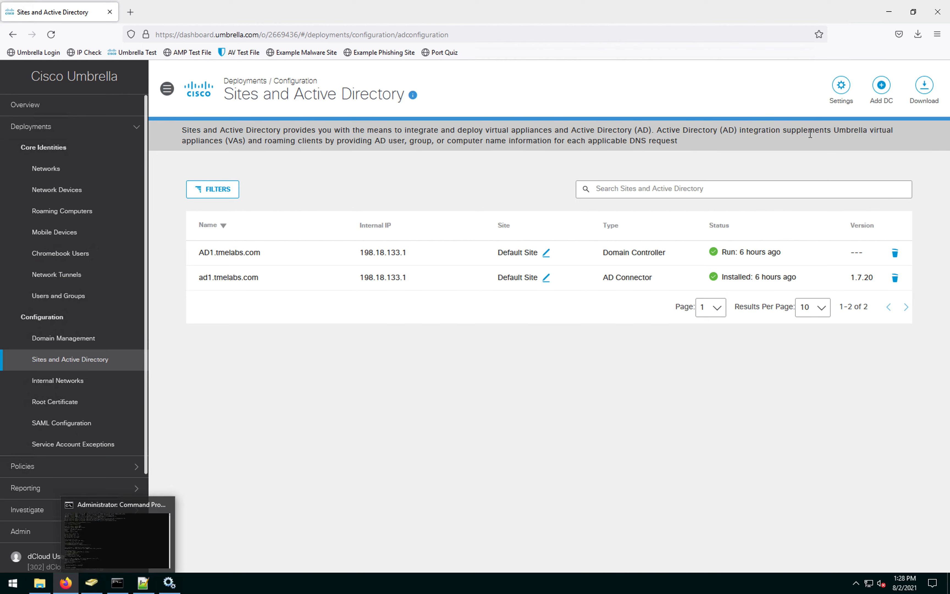
click(120, 589)
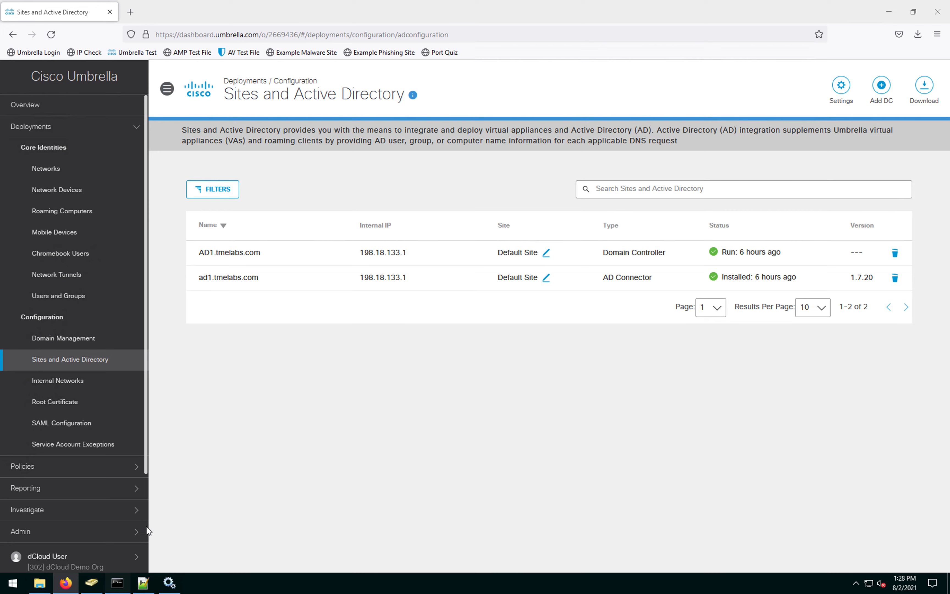
click(614, 248)
Step: Change the Command Prompt directory to C:\Users\Administrator\Downloads
key(Escape)
key(Return)
key(Return)
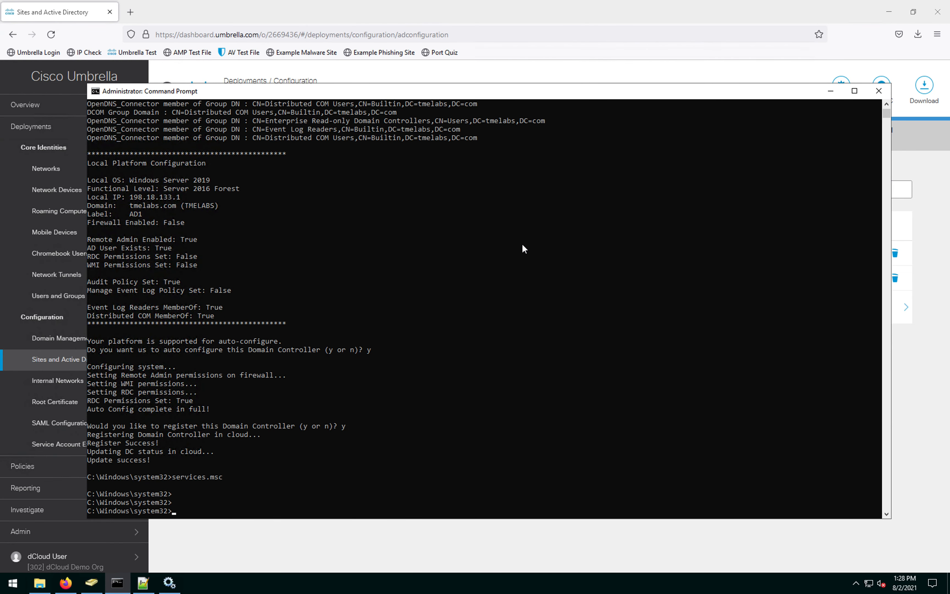
text(cd ..)
key(Return)
text(cd ..)
key(Return)
text(cd Users\Ad)
key(Tab)
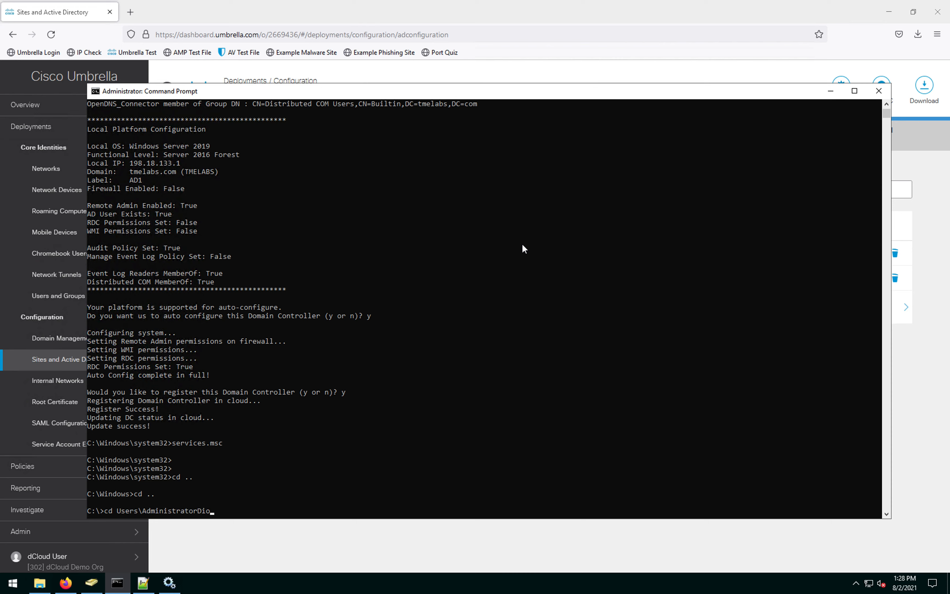
text(\Down)
key(Tab)
key(Return)
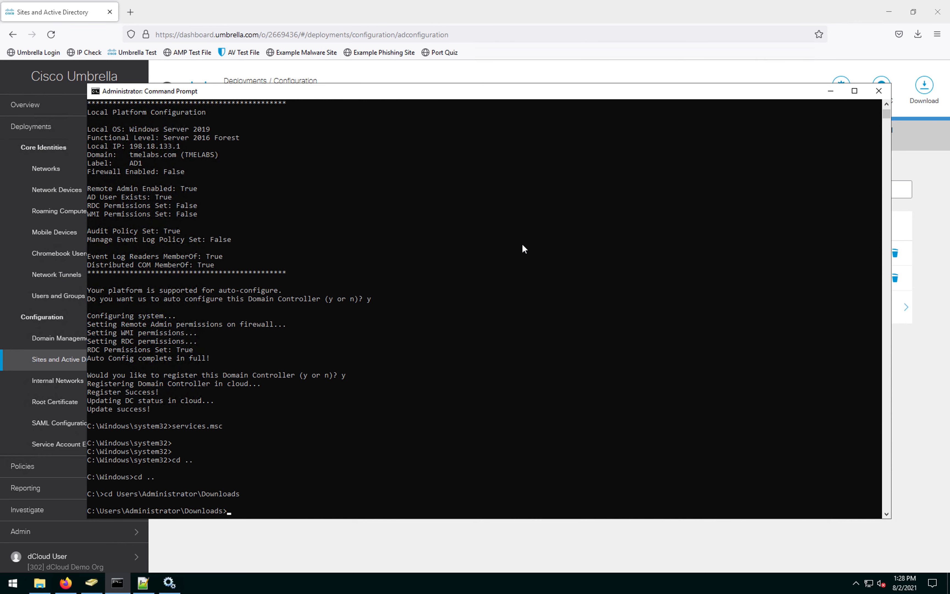
Step: Extract OpenDNS-VirtualMachine-2021-08-02-ova.tar with tar -xvzf to get the .ova file
text(tar)
text(-xvzf)
key(Tab)
key(Return)
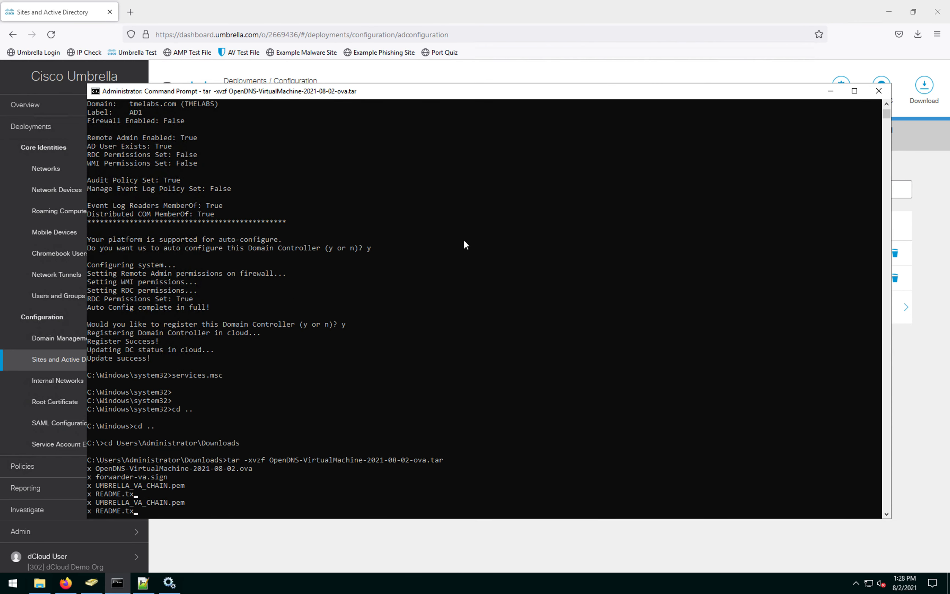
drag(257, 470, 186, 469)
click(260, 484)
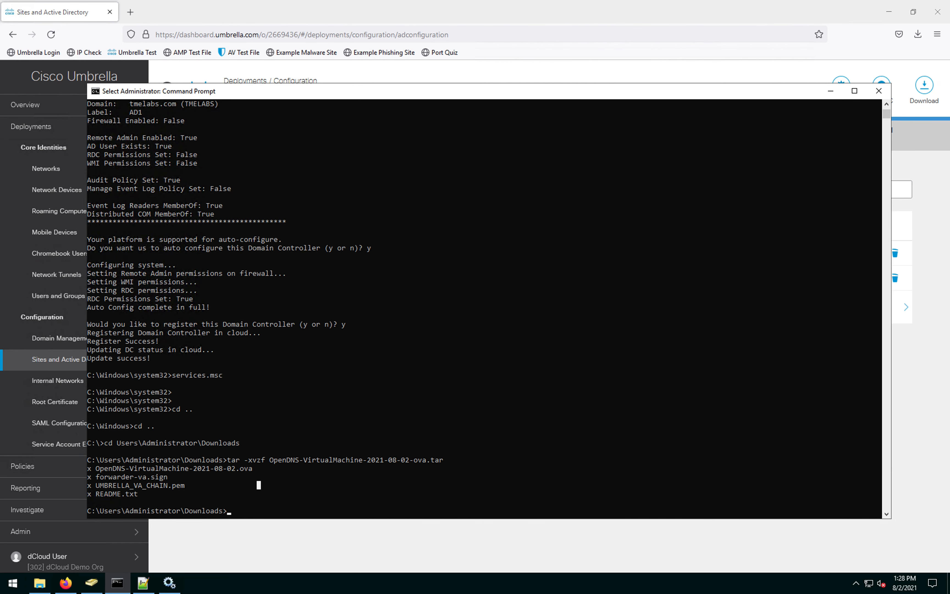
key(alt+Tab)
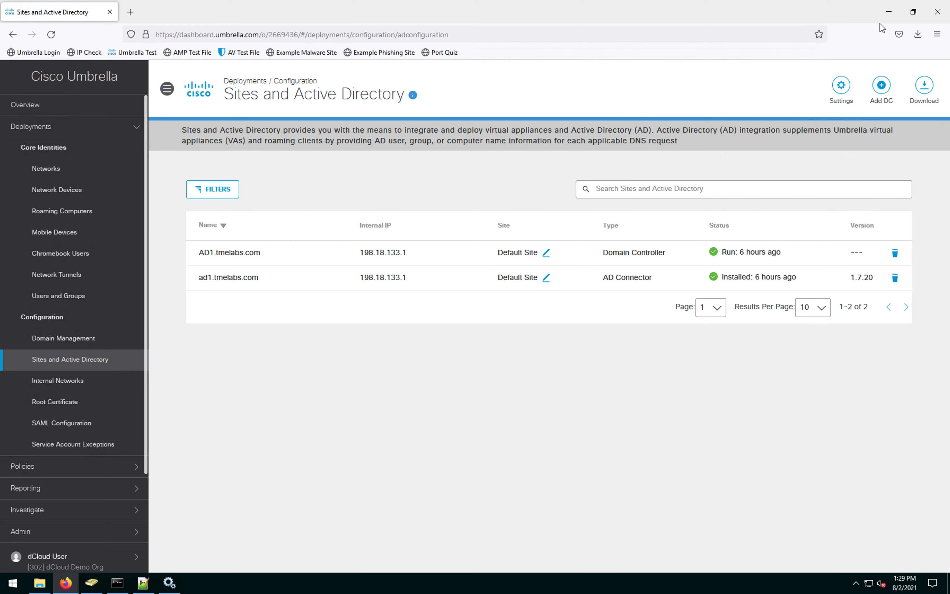
Step: Log in to ESXi host 198.18.133.31 with the root credentials and maximize the vSphere Client
click(888, 15)
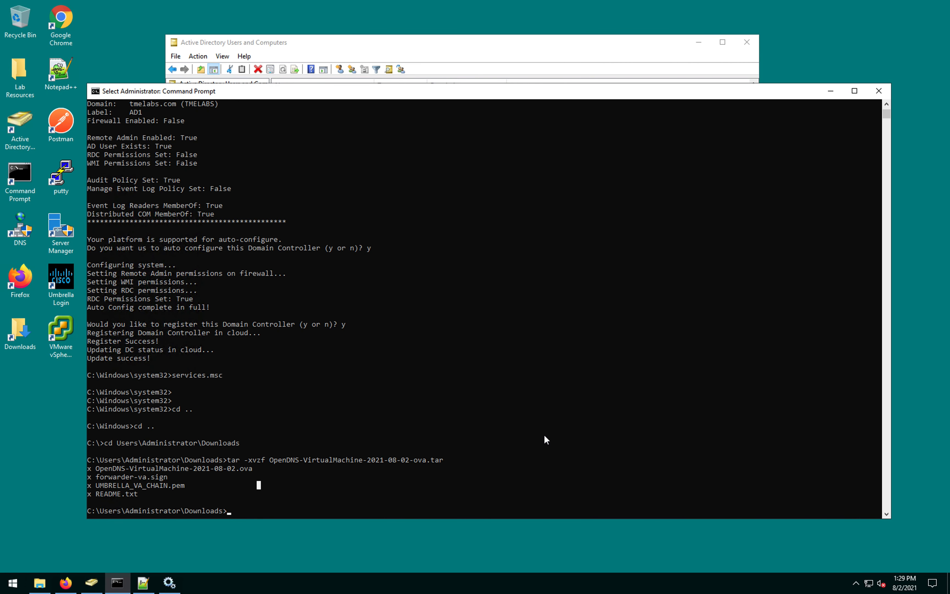
click(67, 355)
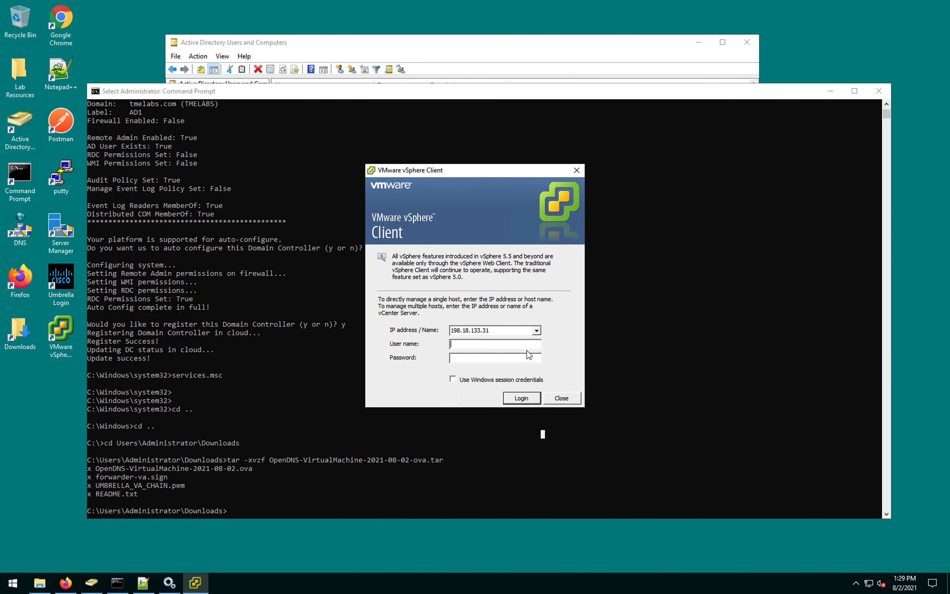
text(roo**********)
click(520, 399)
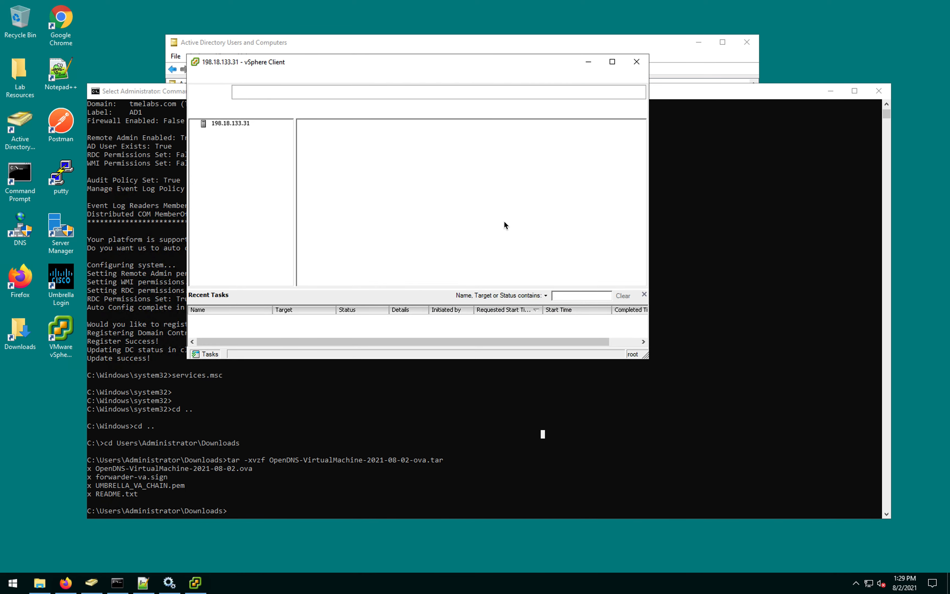
click(612, 62)
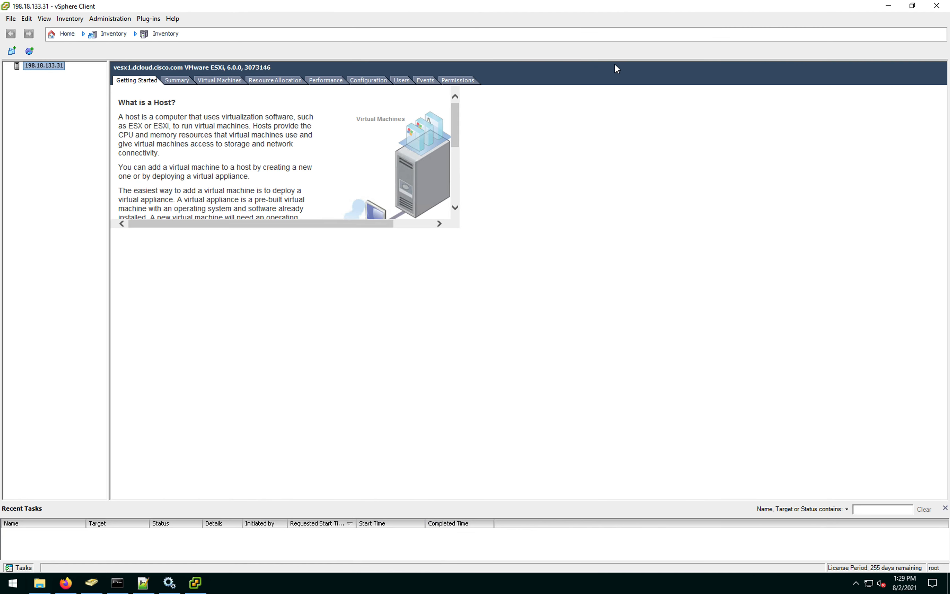
Step: Start an OVF template deployment from OpenDNS-VirtualMachine-2021-08-02.ova in Downloads
click(11, 18)
click(28, 44)
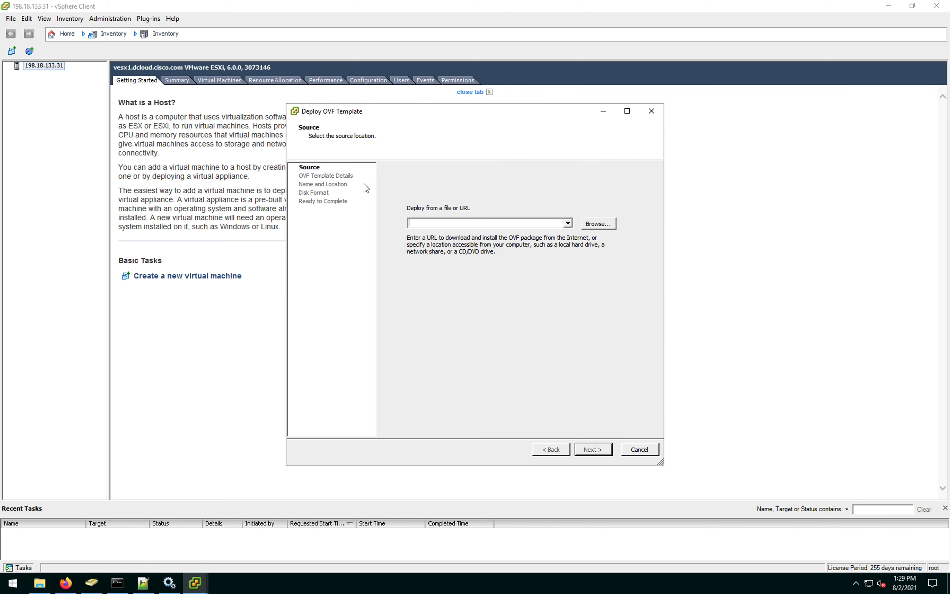
click(598, 225)
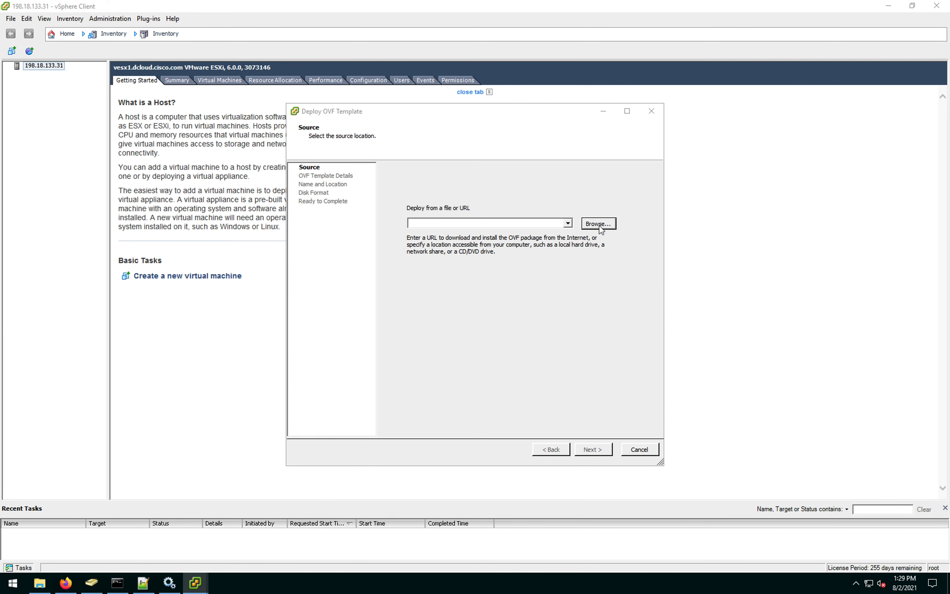
click(332, 210)
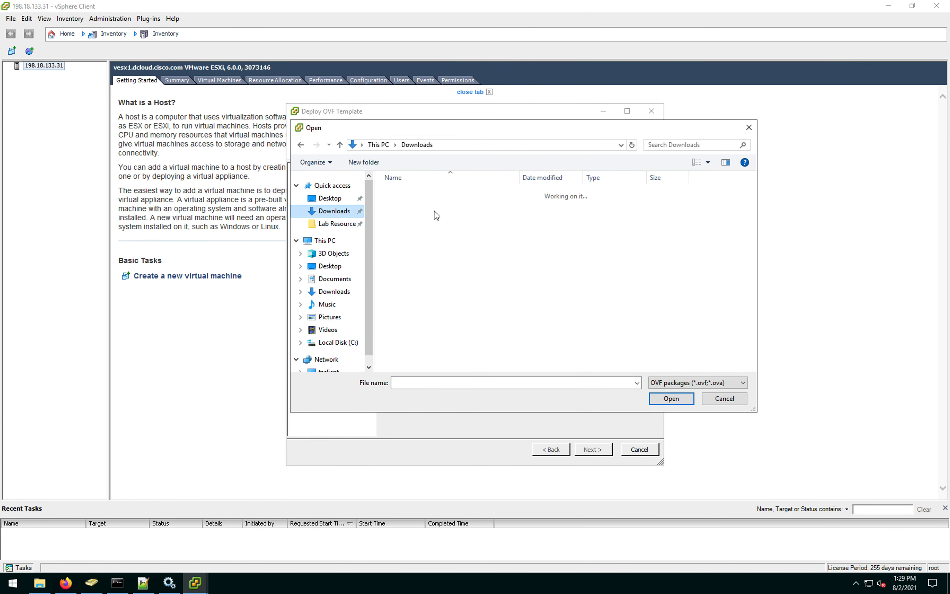
click(475, 205)
click(675, 399)
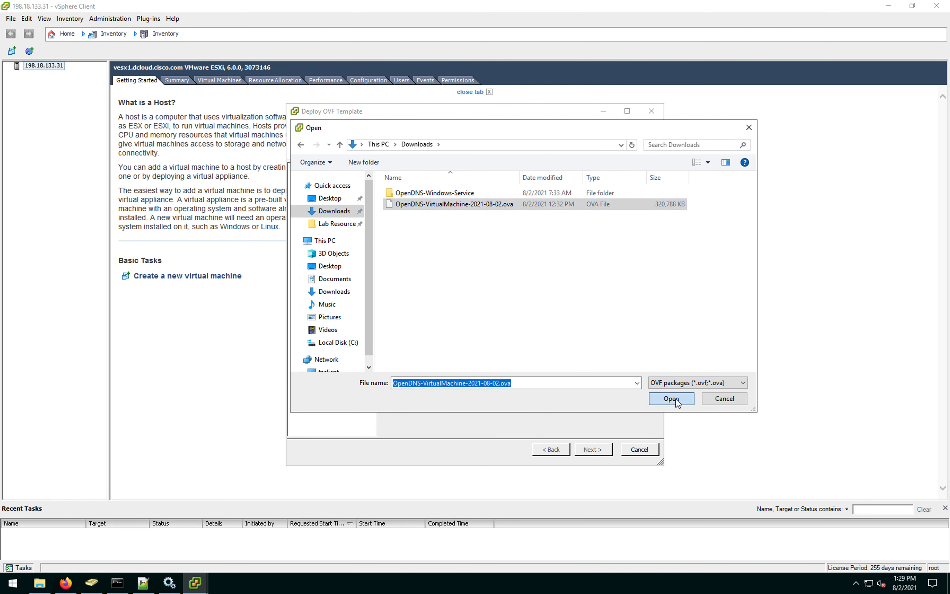
click(599, 453)
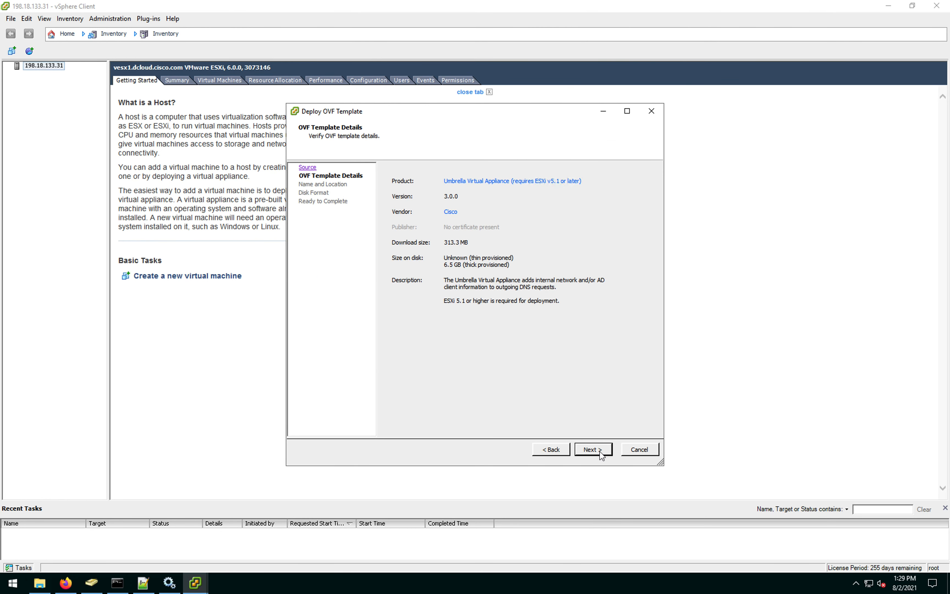
Step: Name the virtual machine LAB-VA-1, choose Thin Provision, and finish the deployment
click(593, 450)
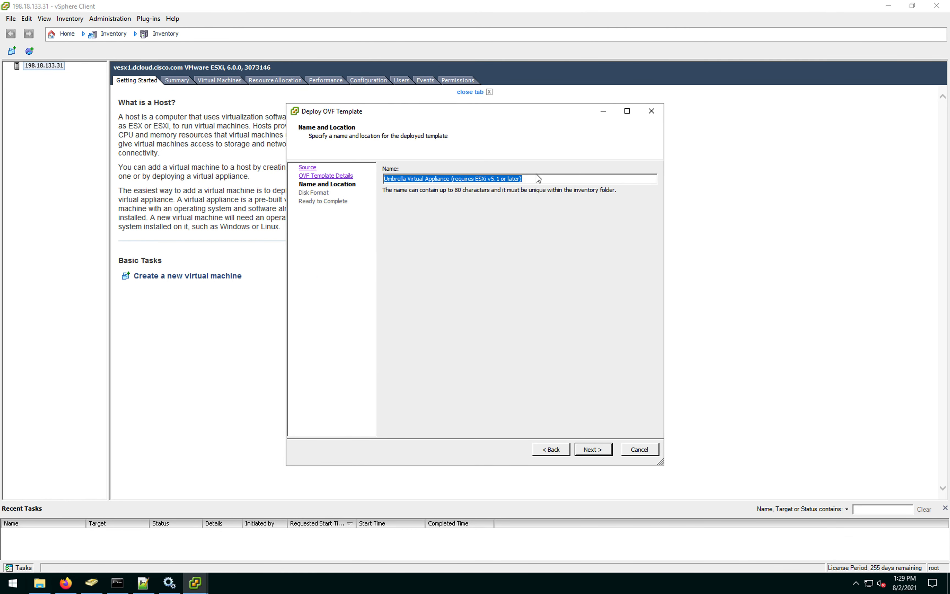
click(544, 178)
key(ctrl+a)
text(LAB)
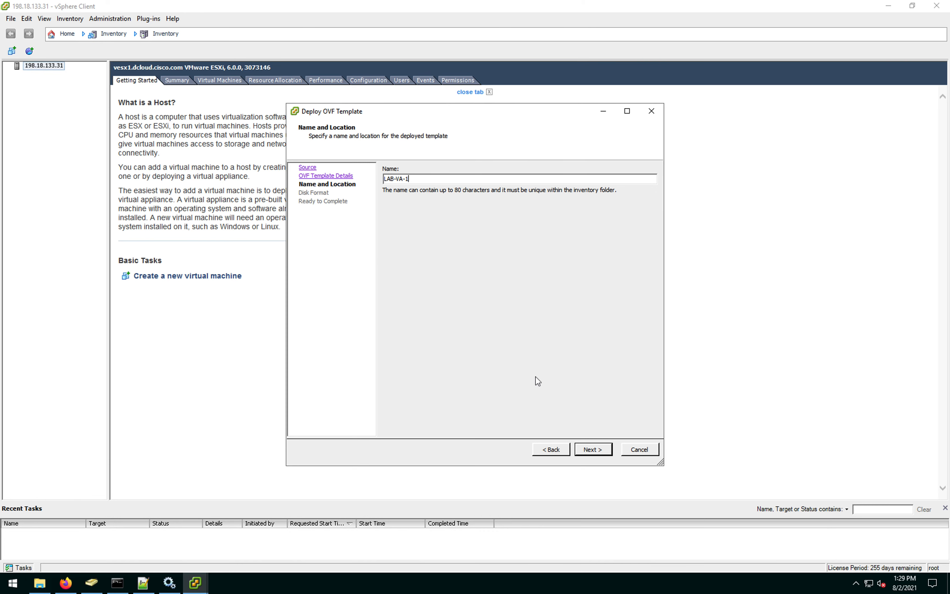
click(593, 450)
click(416, 246)
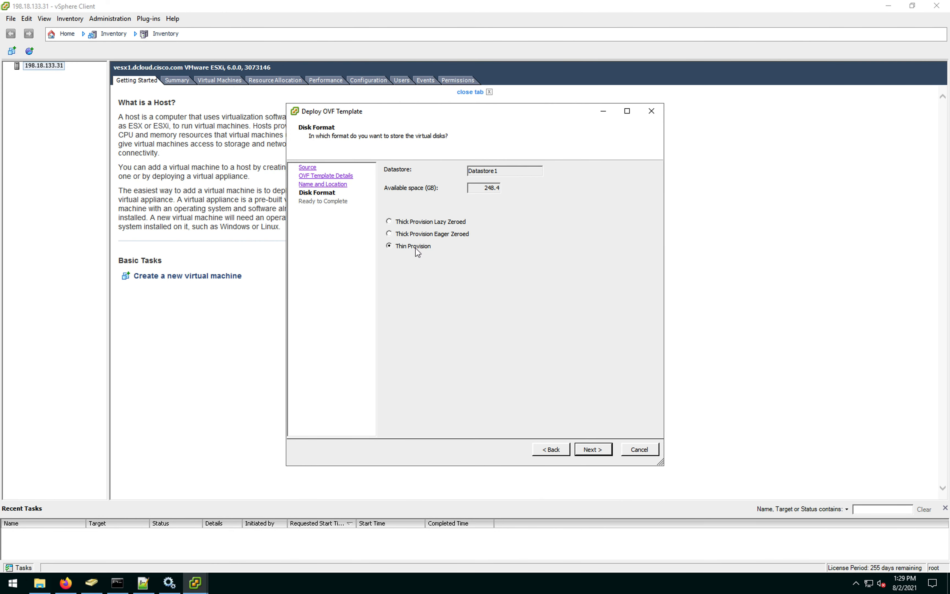
click(600, 451)
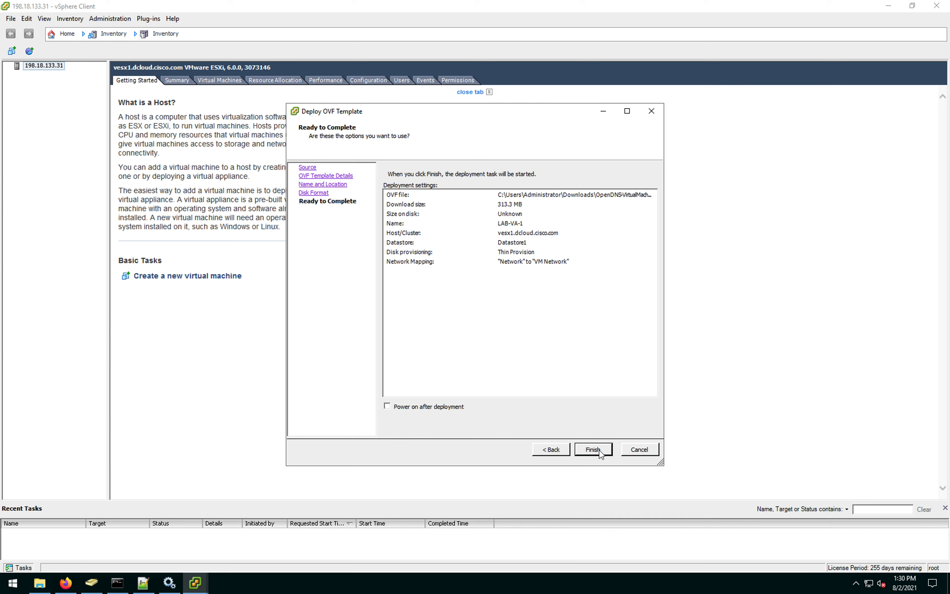
click(593, 450)
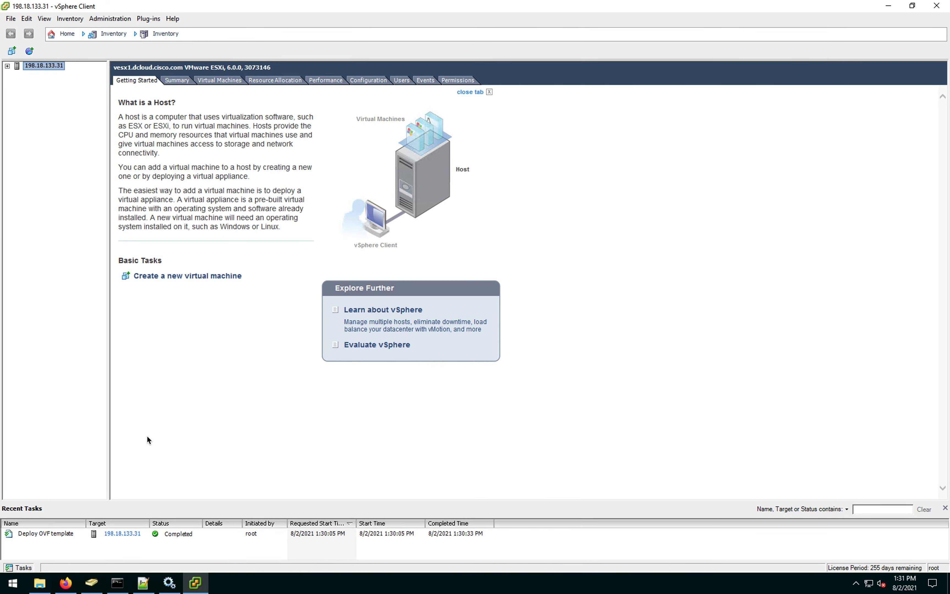
Step: Deploy the same OpenDNS OVA again as a thin-provisioned VM named LAB-VA-2
click(10, 18)
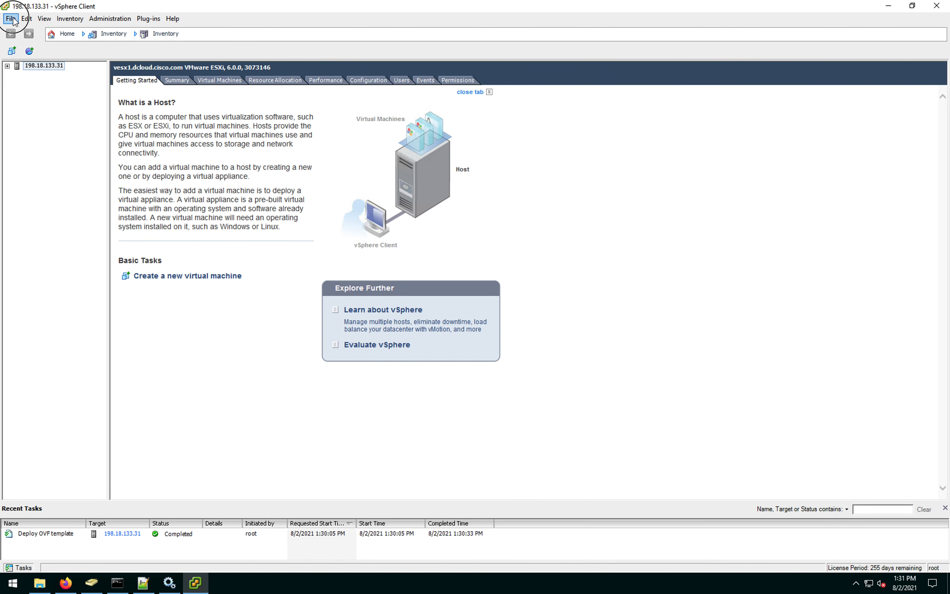
click(67, 44)
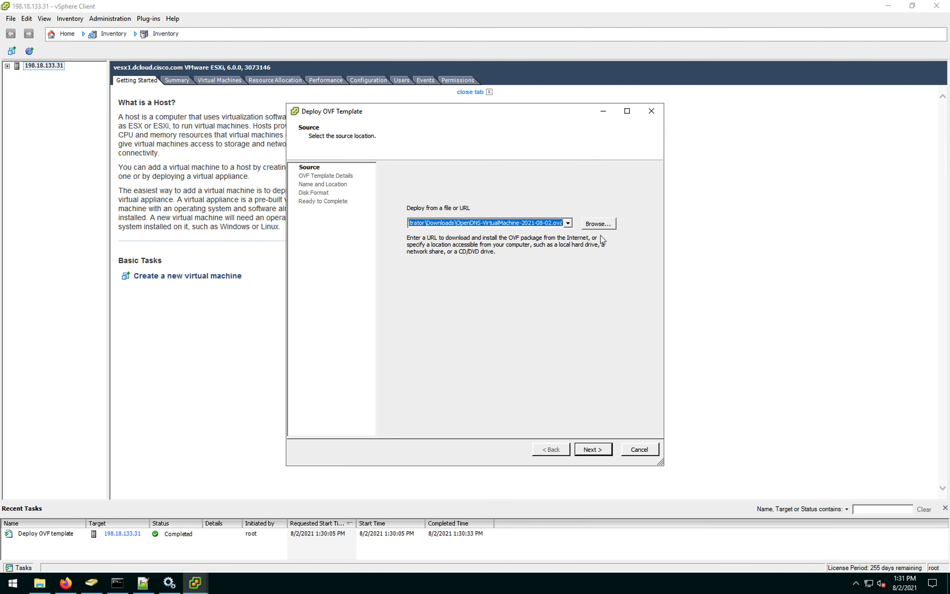
click(597, 449)
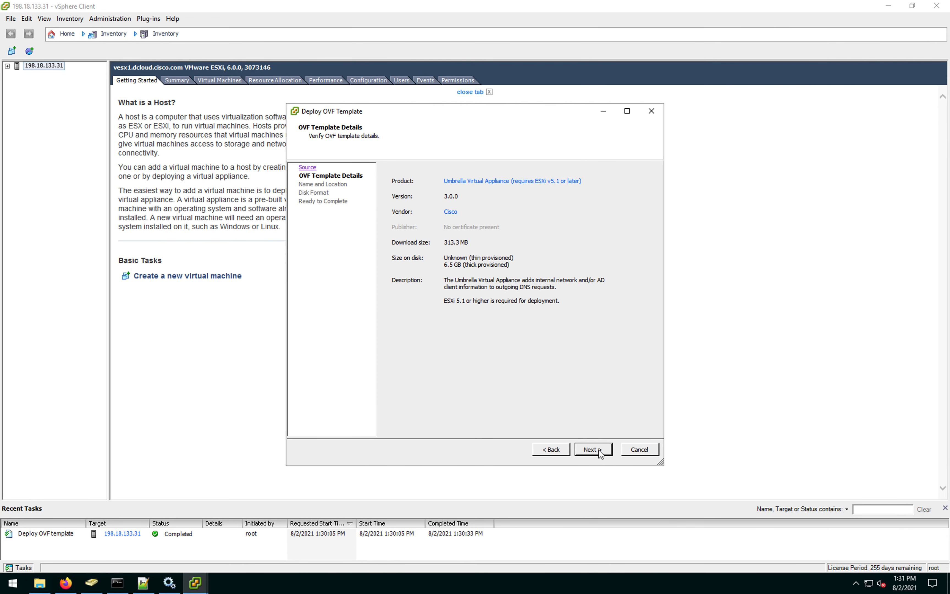
click(593, 449)
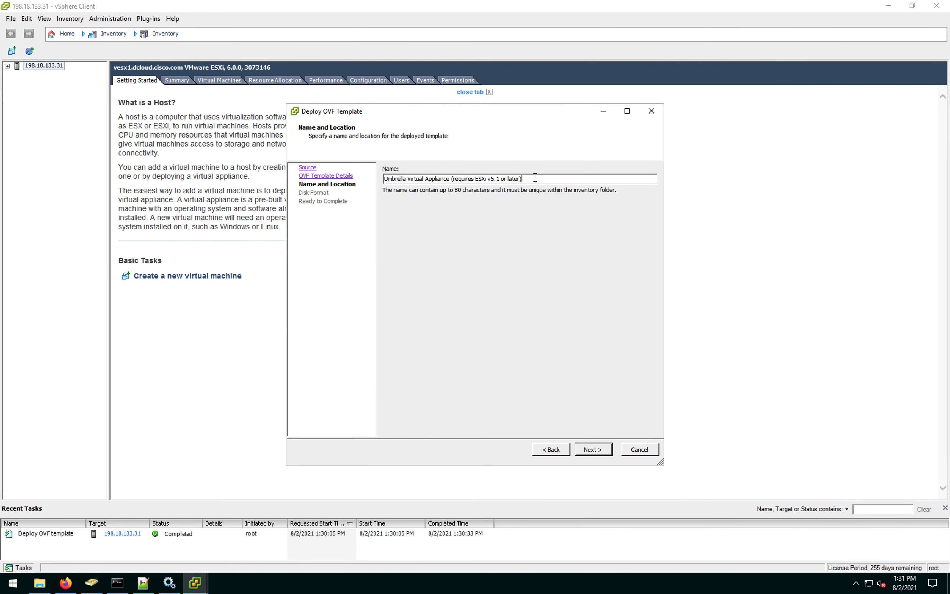
text(LAB-)
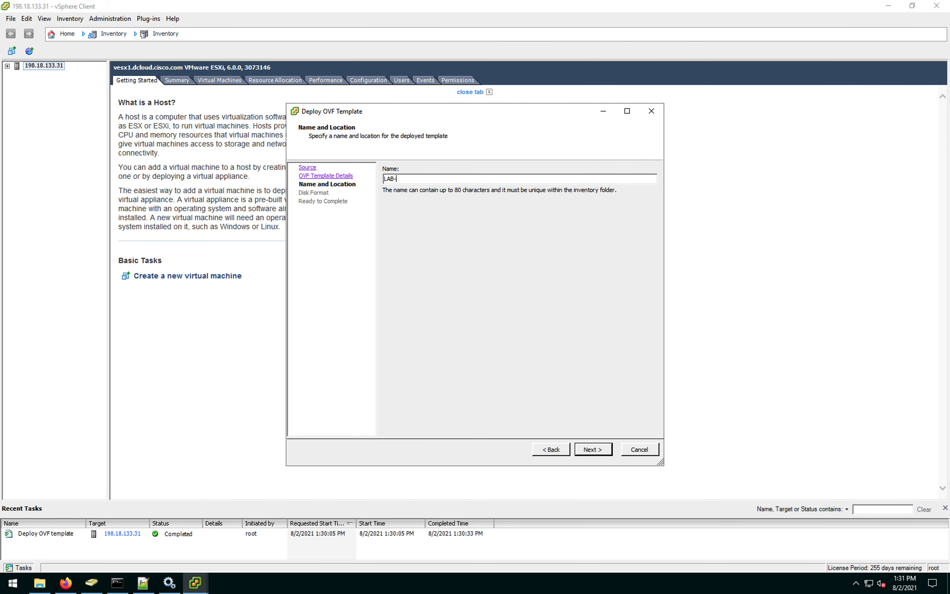
text(VA-2)
click(601, 450)
click(413, 248)
click(601, 449)
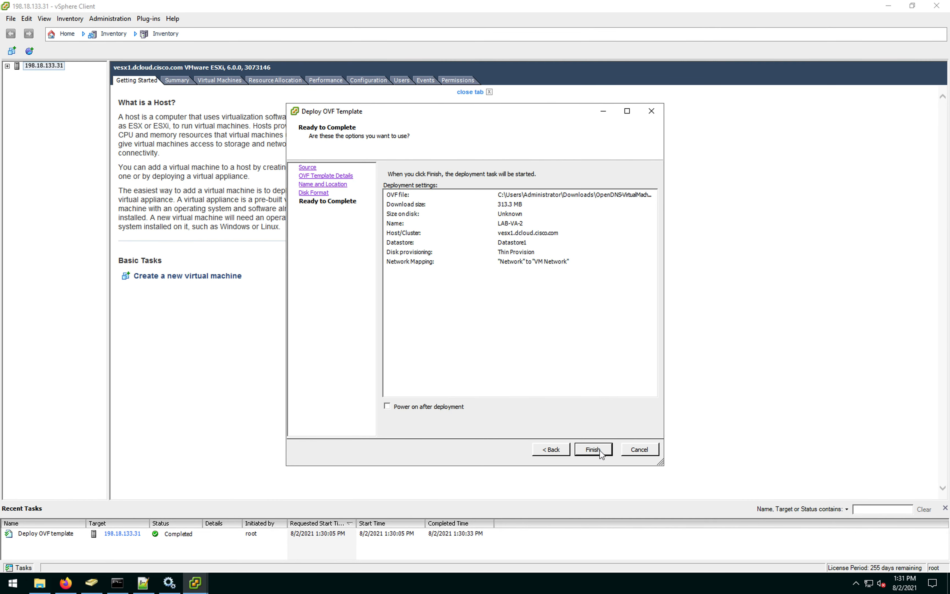
click(593, 449)
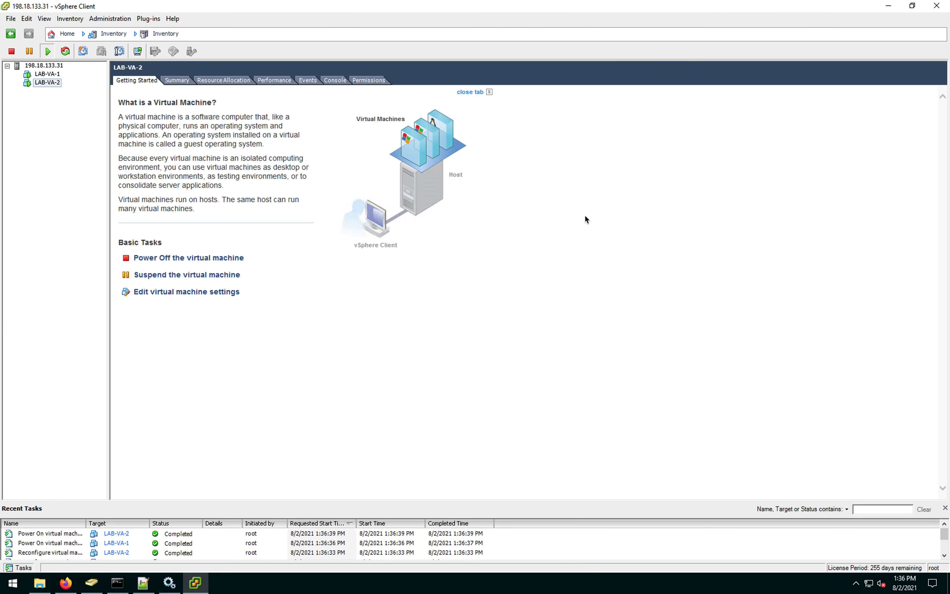
Step: Open the consoles for LAB-VA-1 and LAB-VA-2 from the inventory
click(49, 82)
click(49, 75)
right_click(48, 77)
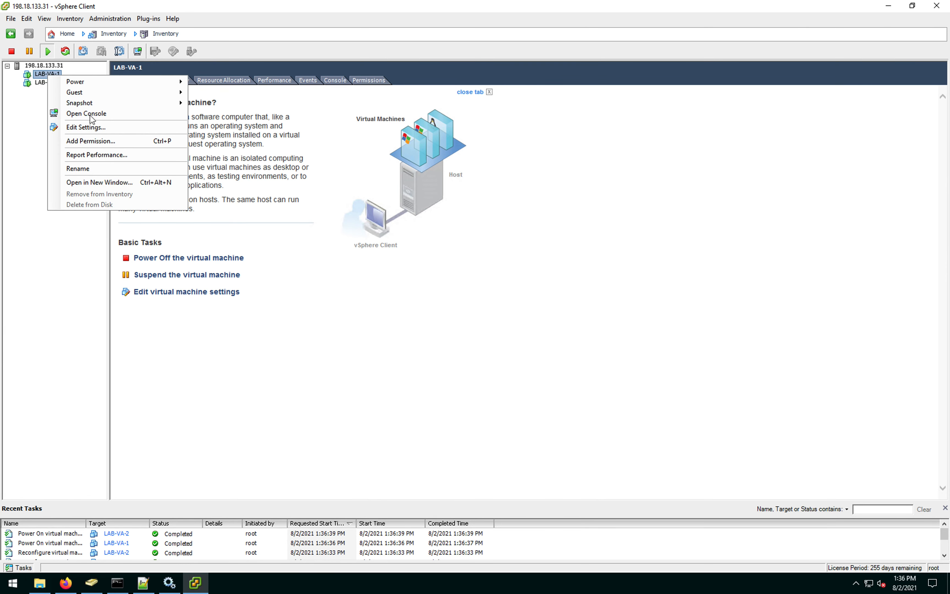
click(83, 113)
click(44, 83)
right_click(45, 84)
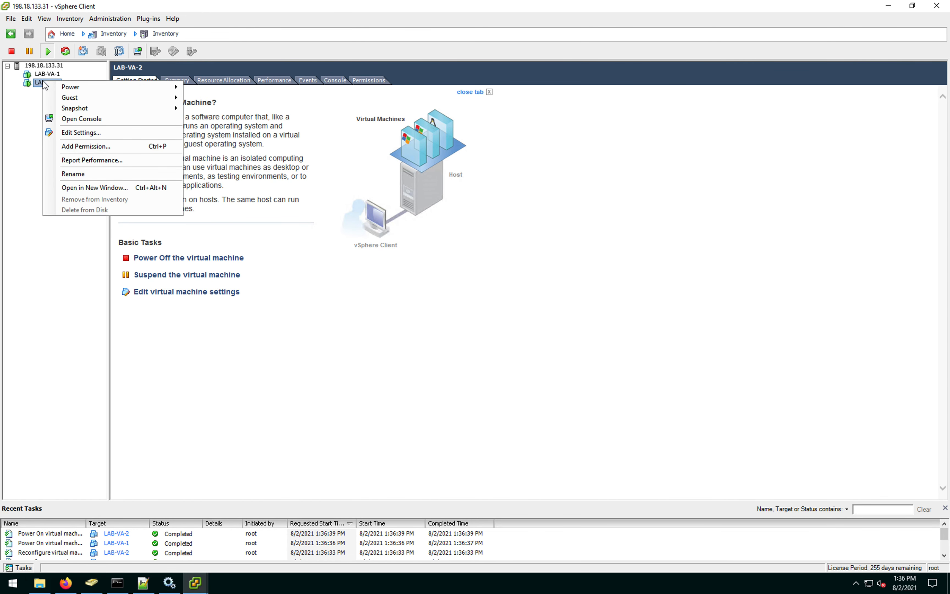
click(105, 118)
Step: Arrange the two console windows side by side, enlarging the LAB-VA-2 console
drag(225, 113, 785, 121)
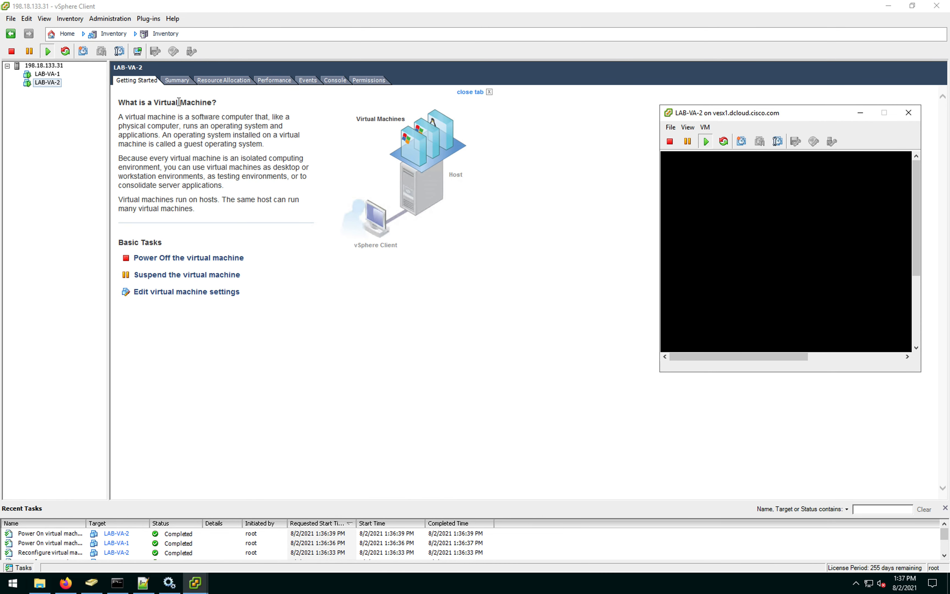
click(199, 584)
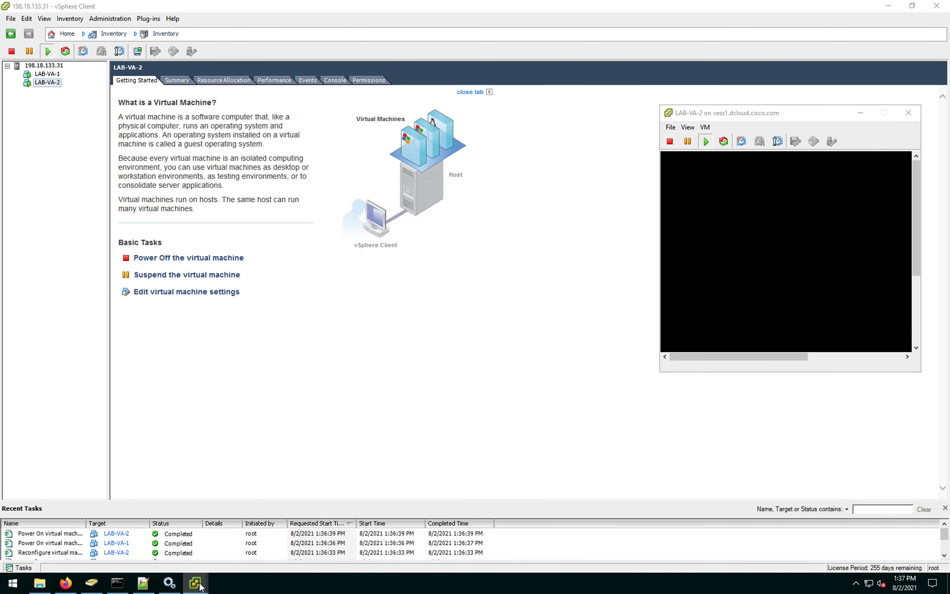
click(225, 537)
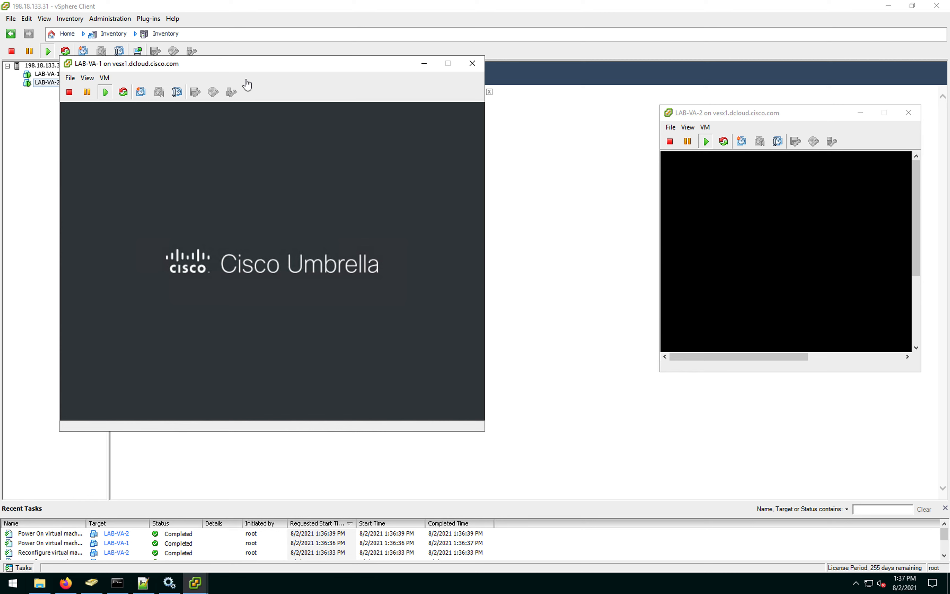
mouse_move(247, 64)
mouse_down()
mouse_move(217, 66)
mouse_move(248, 61)
mouse_up()
drag(766, 113, 595, 66)
drag(750, 330, 921, 428)
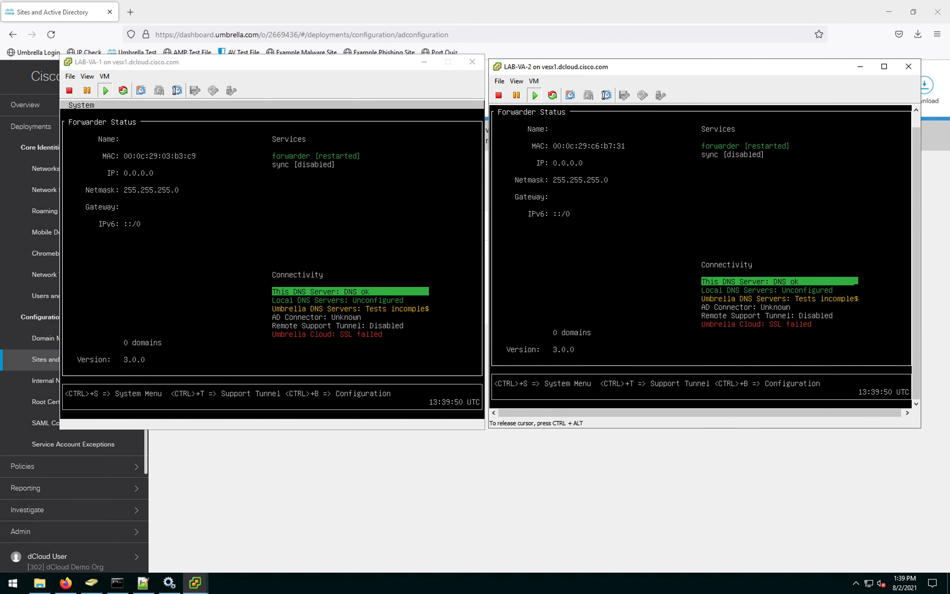
Step: Focus the LAB-VA-1 console and press Ctrl+B to enter Config Mode
key(ctrl+alt)
click(312, 73)
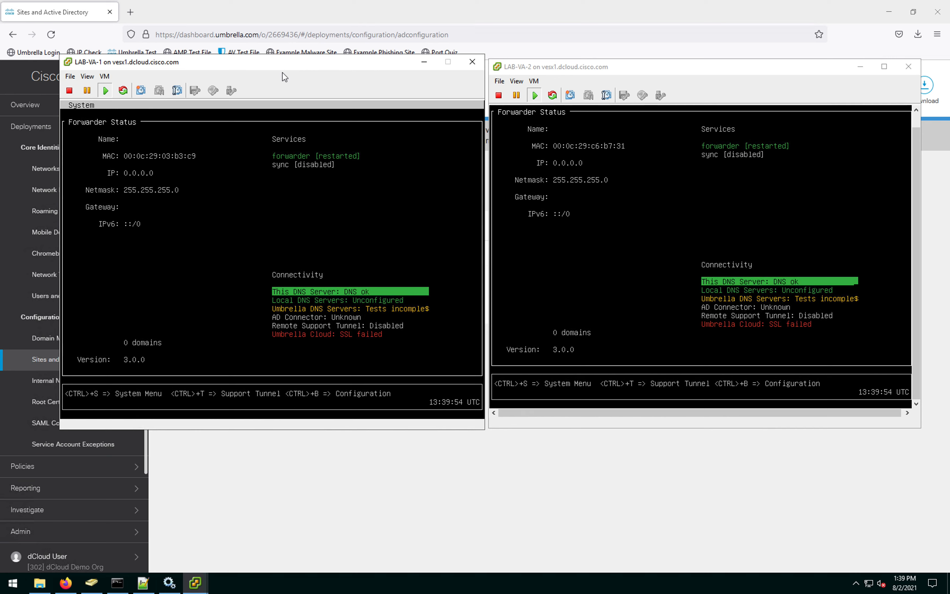
click(305, 209)
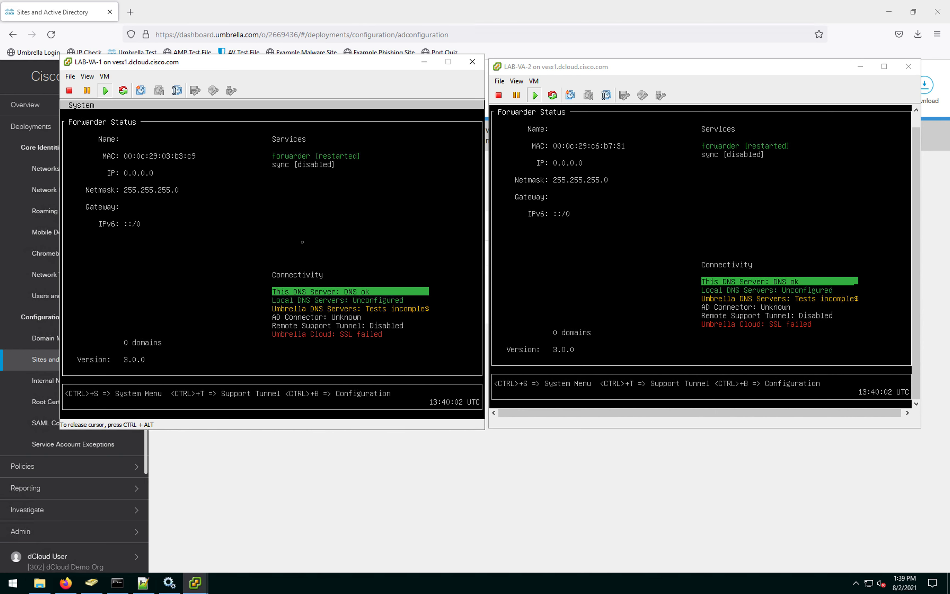
key(ctrl+b)
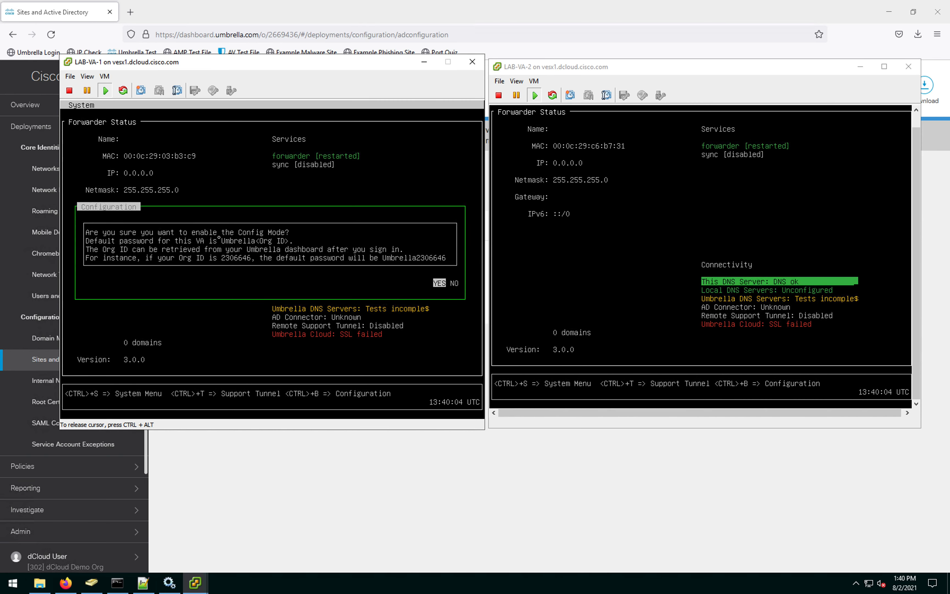
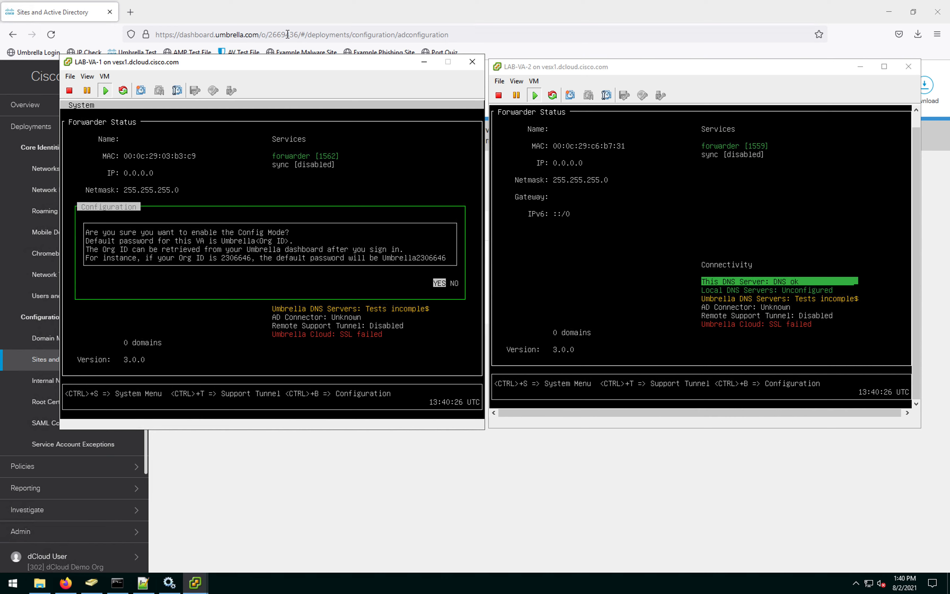
Step: Confirm Config Mode on LAB-VA-1 and log in with the default password
click(348, 276)
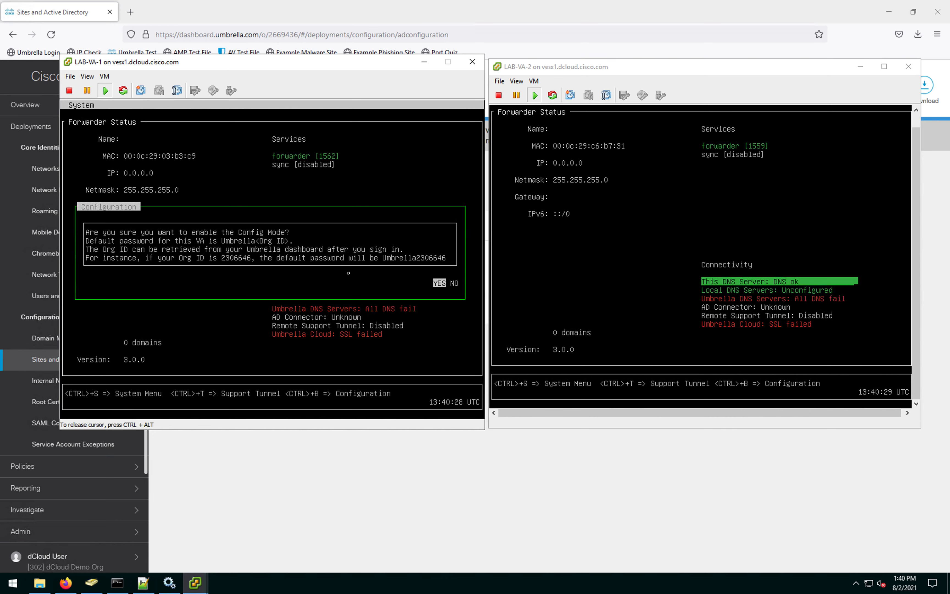
key(Return)
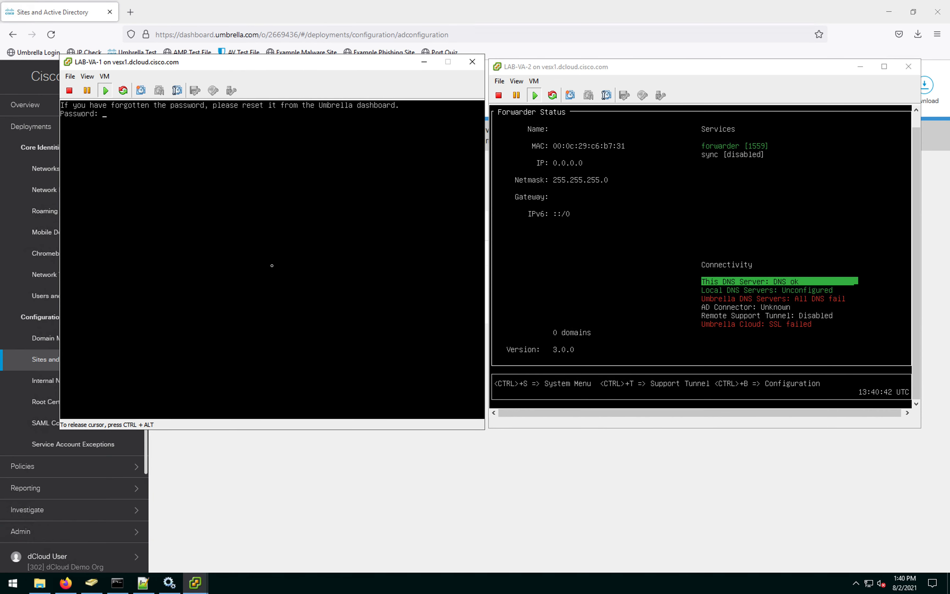
key(Return)
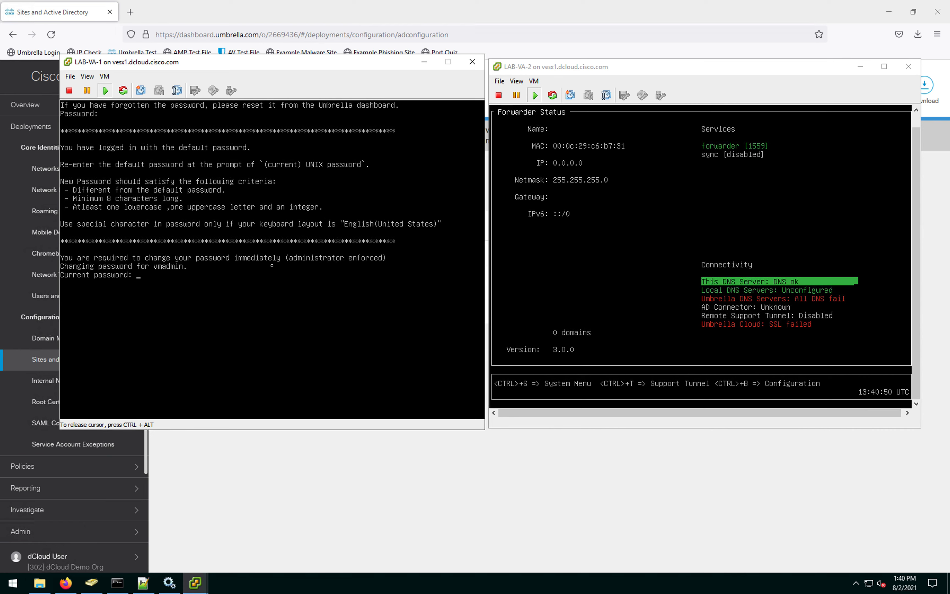
key(Return)
key(ctrl+alt)
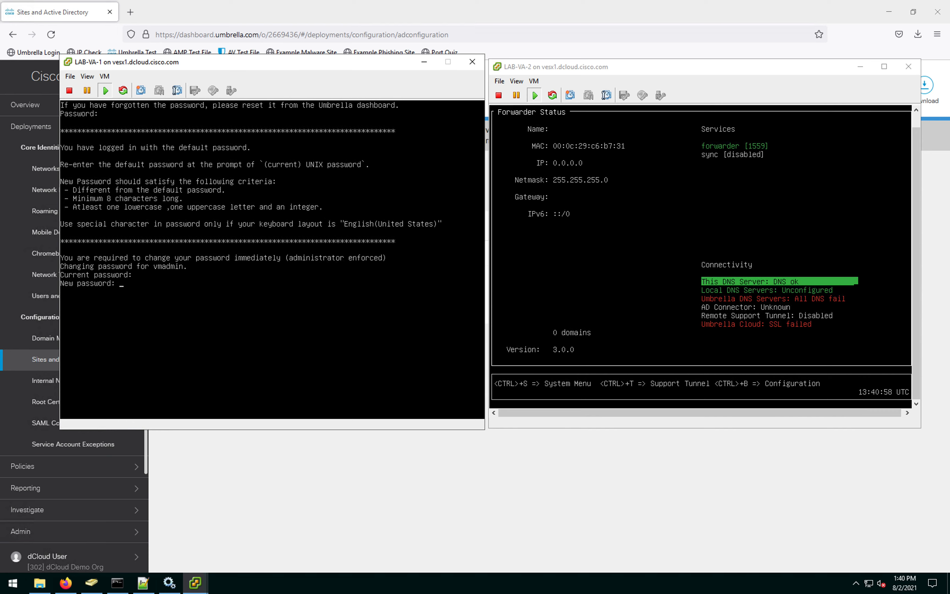
click(249, 381)
Step: Replace LAB-VA-1's default password with a new one and log in again with it
key(Return)
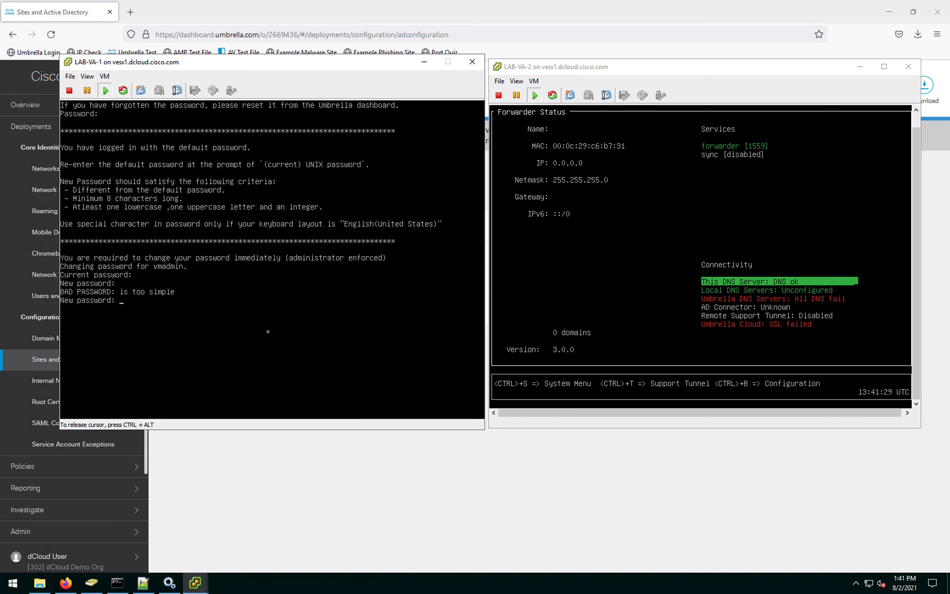
key(Return)
key(Return)
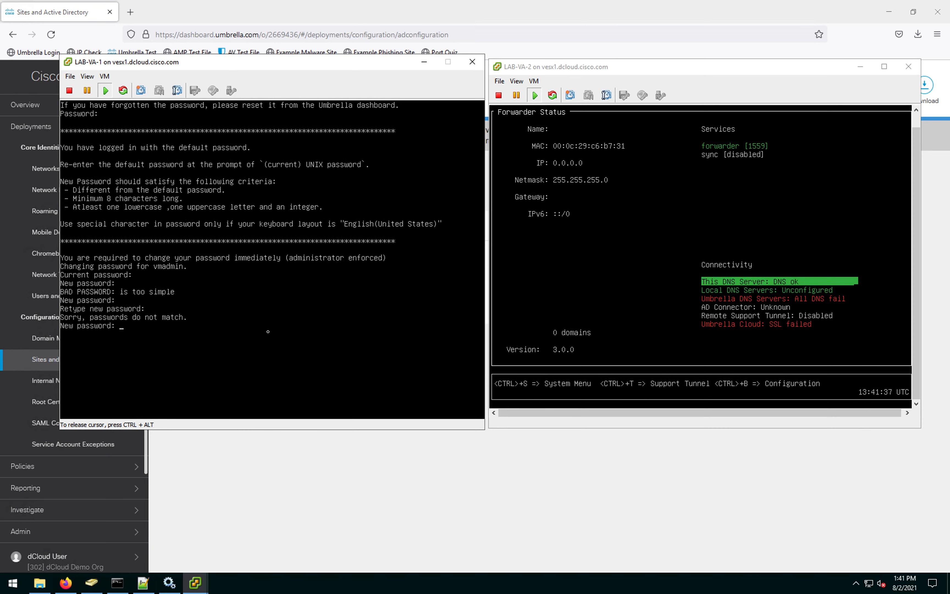
key(ctrl+alt)
click(295, 323)
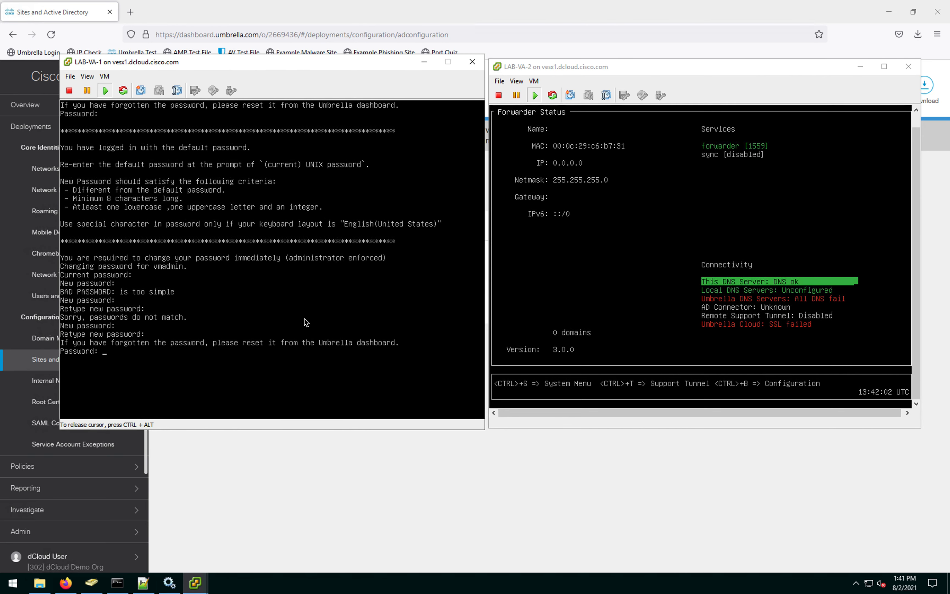
key(ctrl+alt)
key(Return)
click(133, 202)
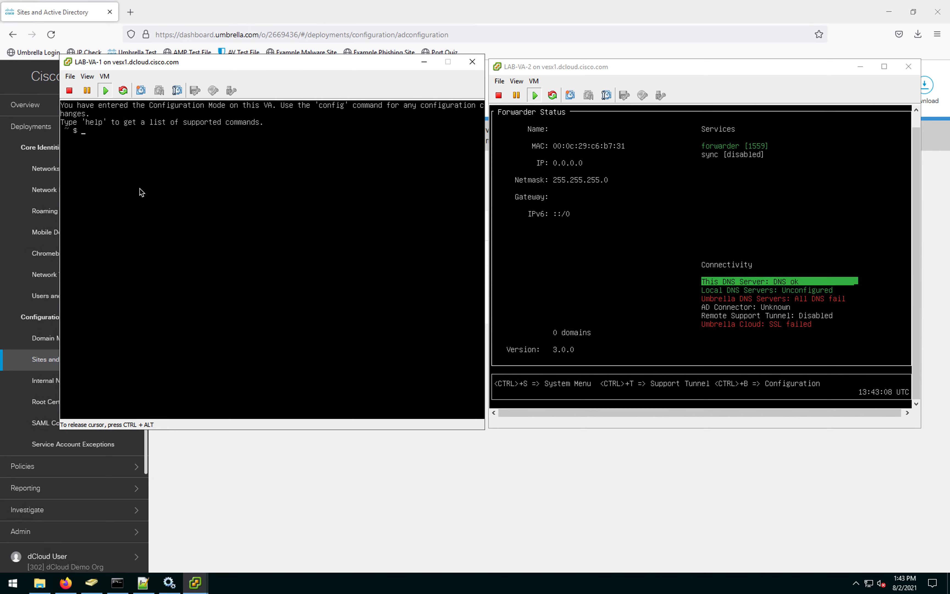
key(ctrl+alt)
click(680, 213)
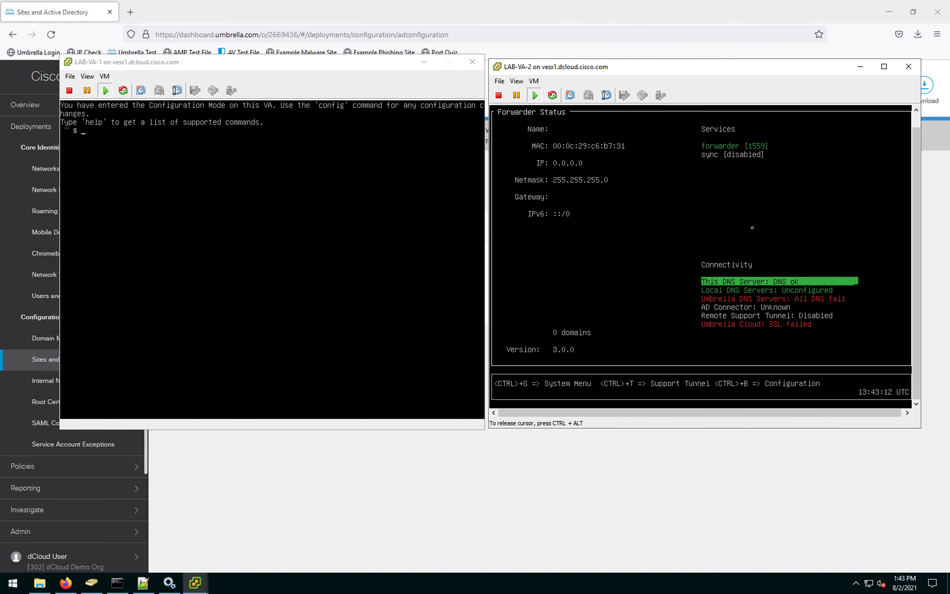
Step: Enable Config Mode on LAB-VA-2 with Ctrl+B, log in with the default password, and set a new one
key(ctrl+b)
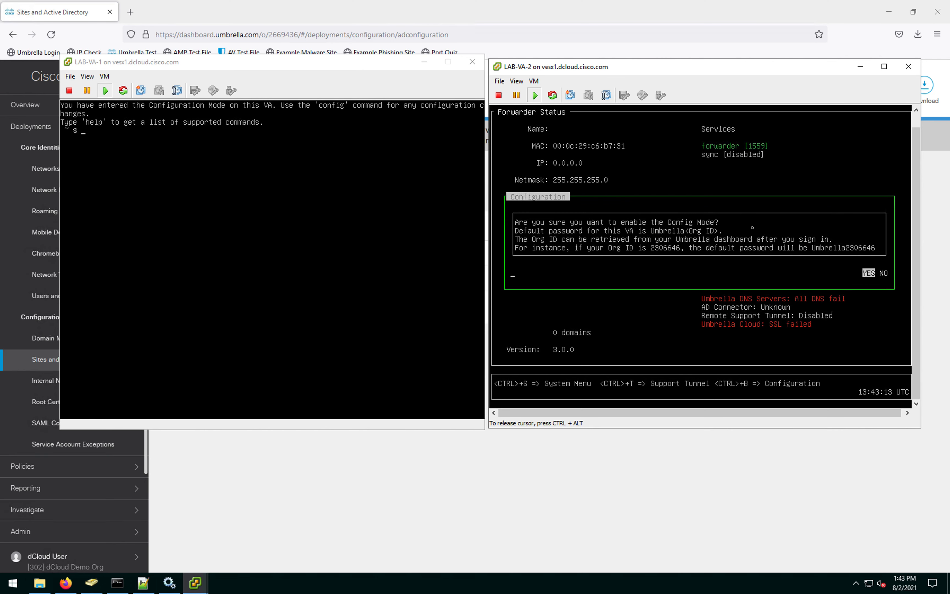
key(Return)
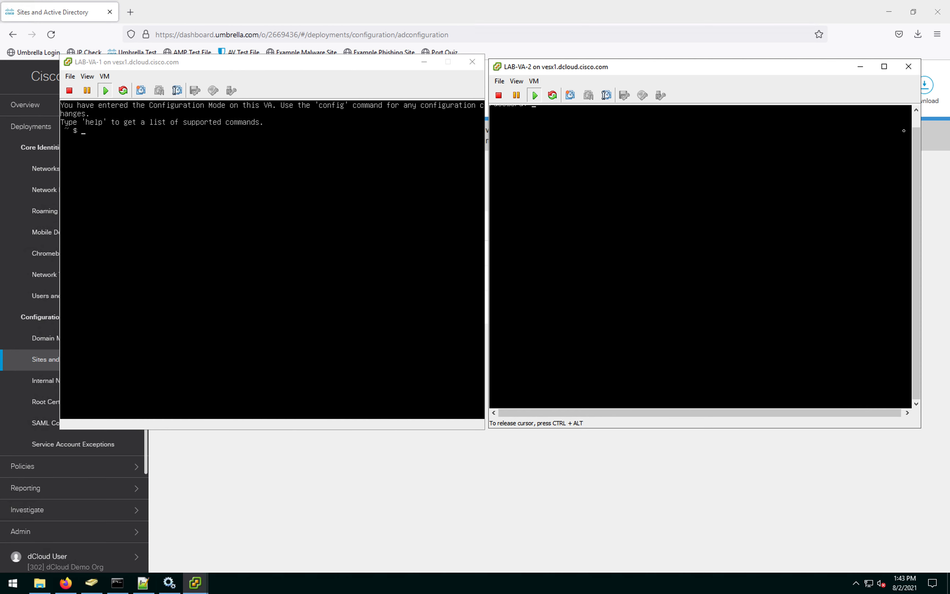
click(916, 110)
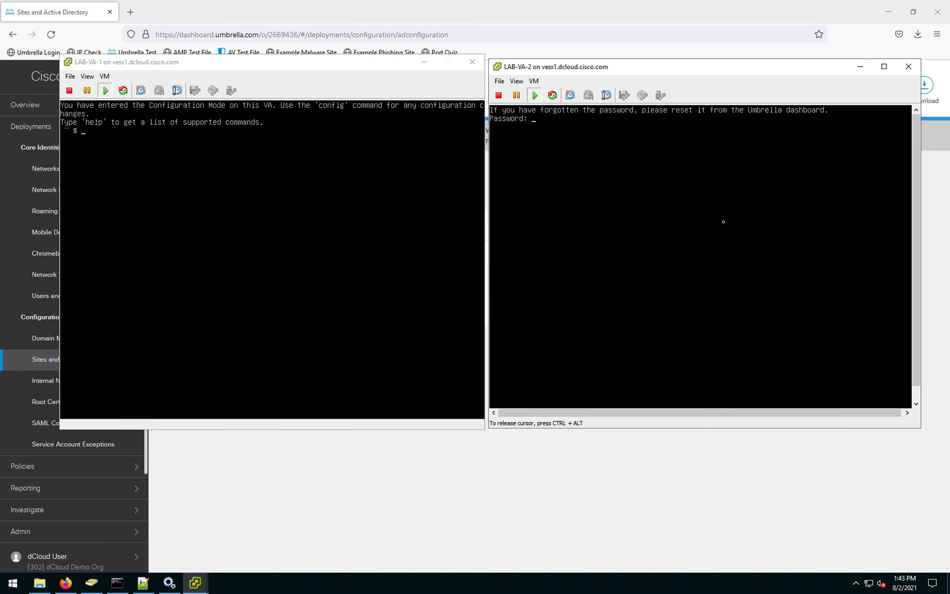
key(Return)
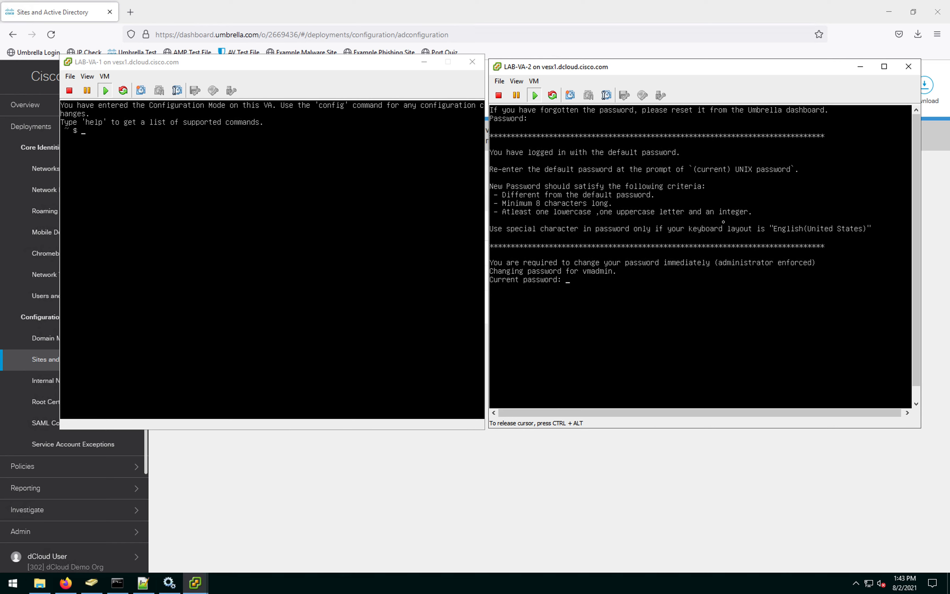
key(Return)
key(Return)
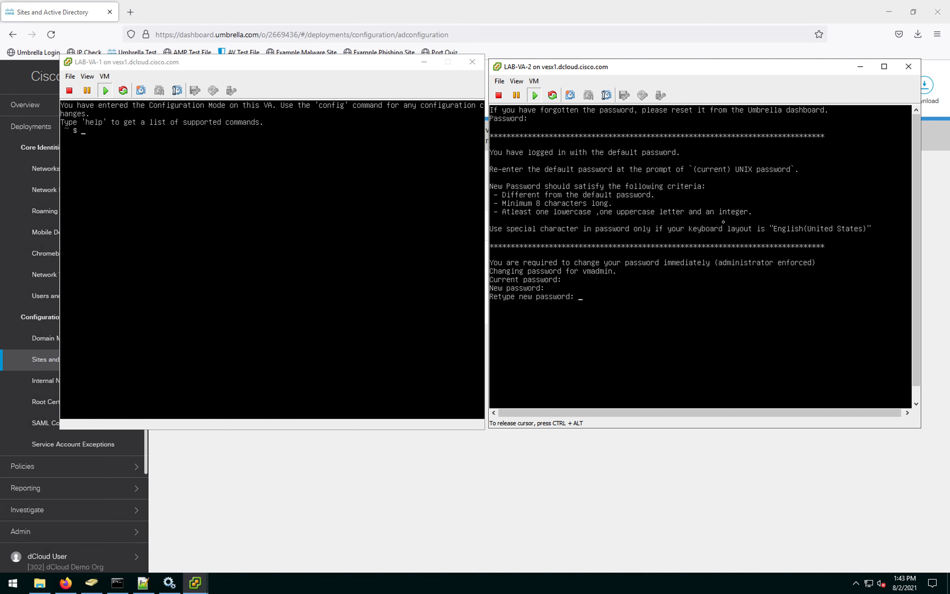
key(ctrl+alt)
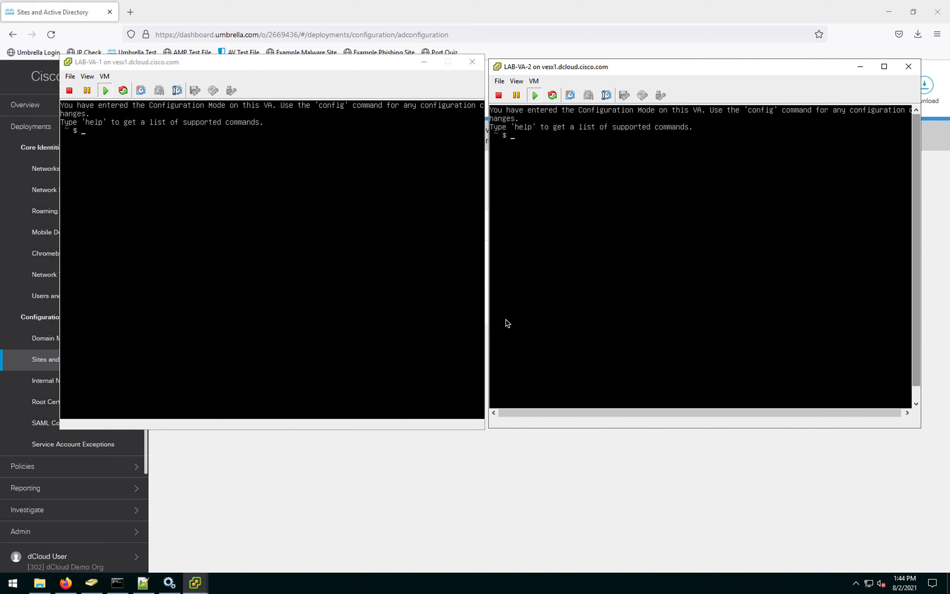
click(211, 293)
Step: Name LAB-VA-1 and set its interface to 198.18.133.101/255.255.192.0, gateway 198.18.128.1
text(config )
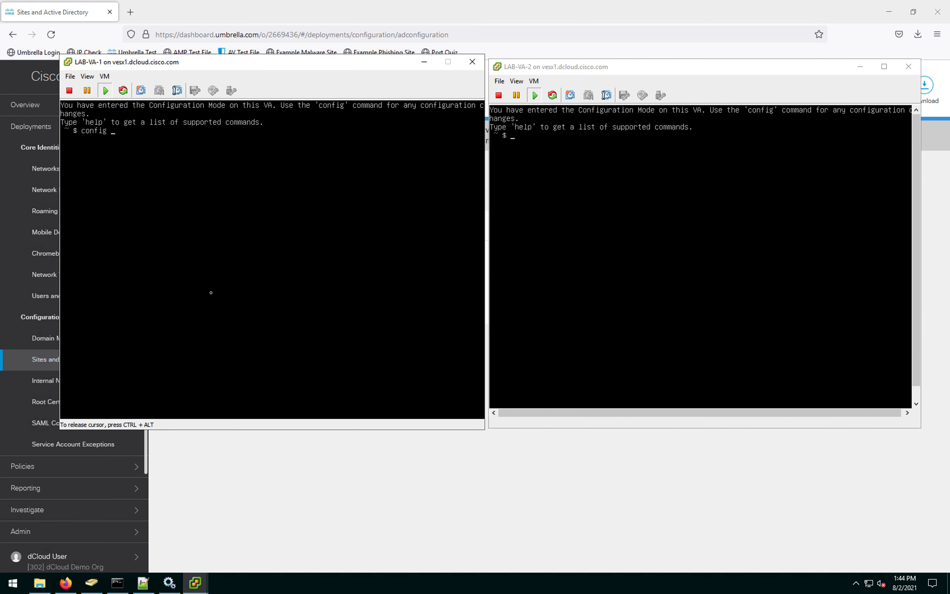
text(va name LAB-VA-1)
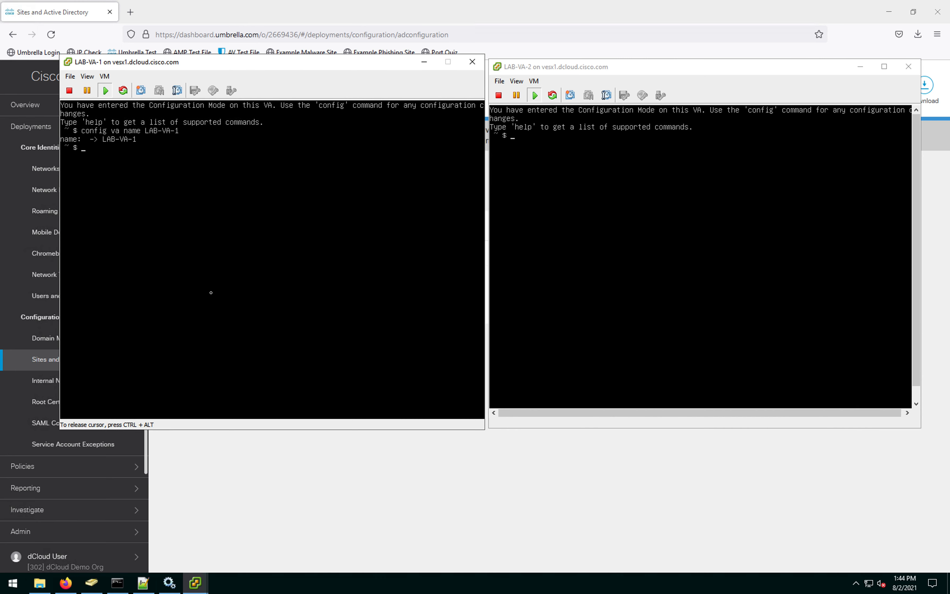
text(config va interface 198.18.133.101)
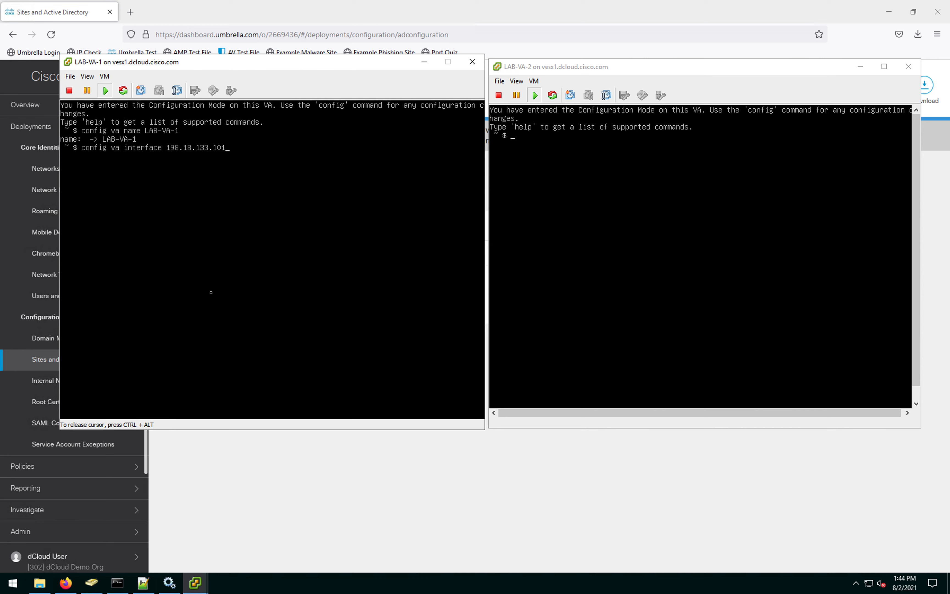
text( 255.255.192.0 198.18.128.1 Interfa)
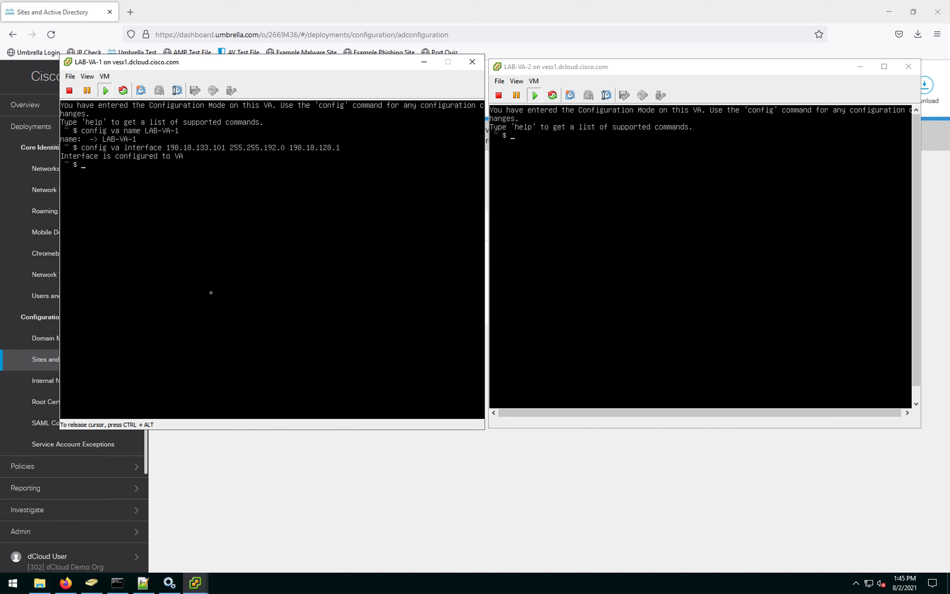
text(ce is configured to VA  ~ $ config )
text(va localdns )
text(198.18)
text(.133.1)
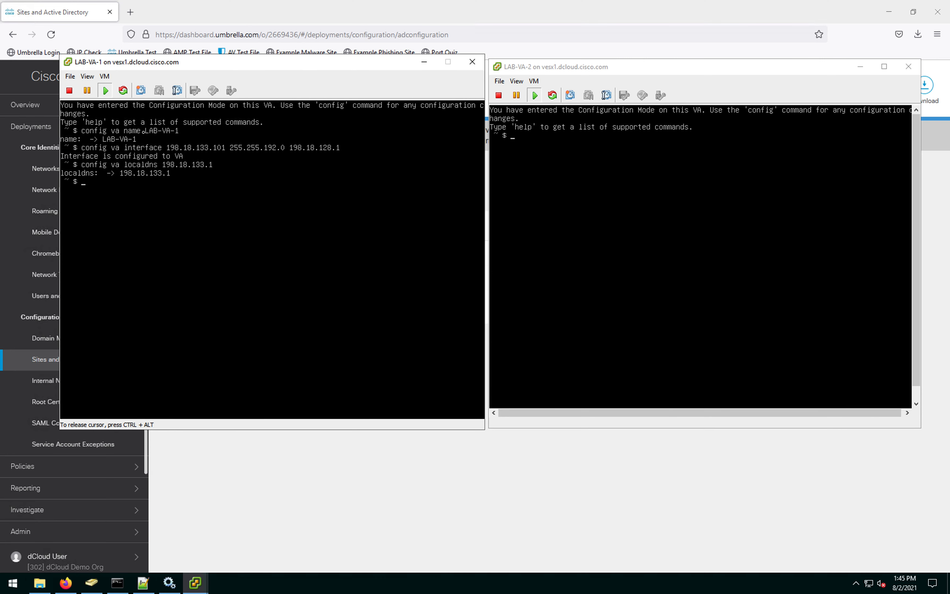
key(ctrl+alt)
click(626, 206)
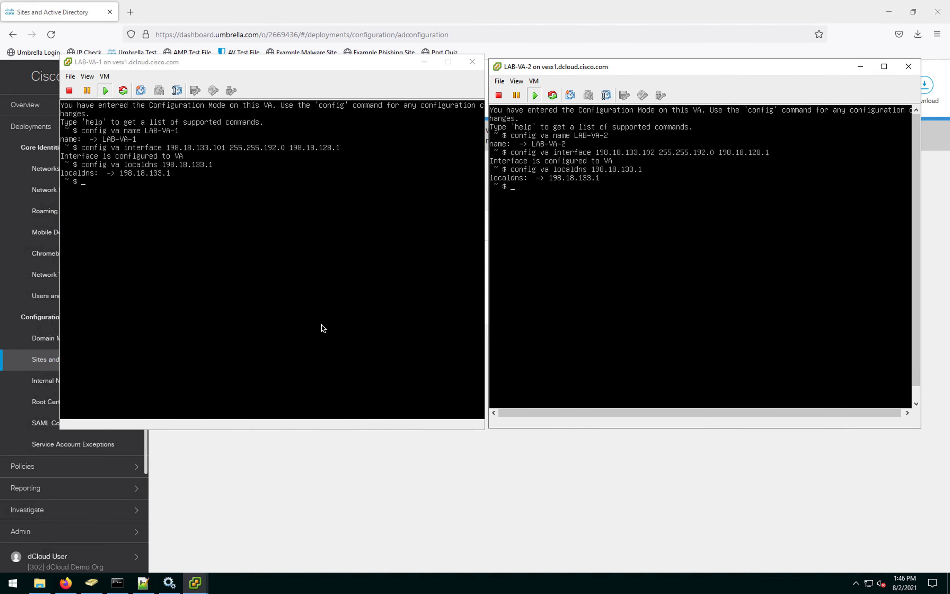
click(298, 337)
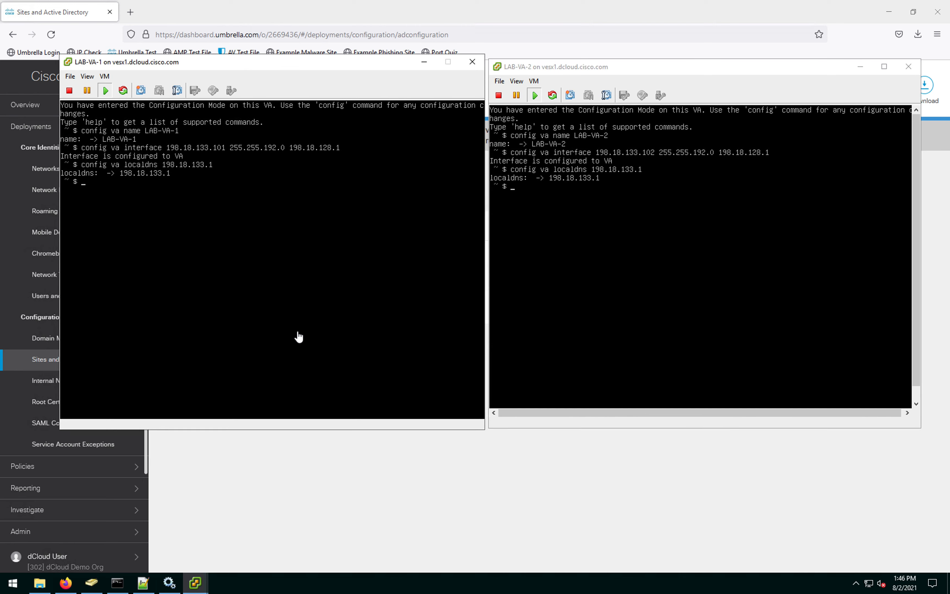
Step: Exit config mode on both LAB-VA-1 and LAB-VA-2
text(exit)
key(Return)
key(ctrl+alt)
click(652, 306)
text(exit)
key(Return)
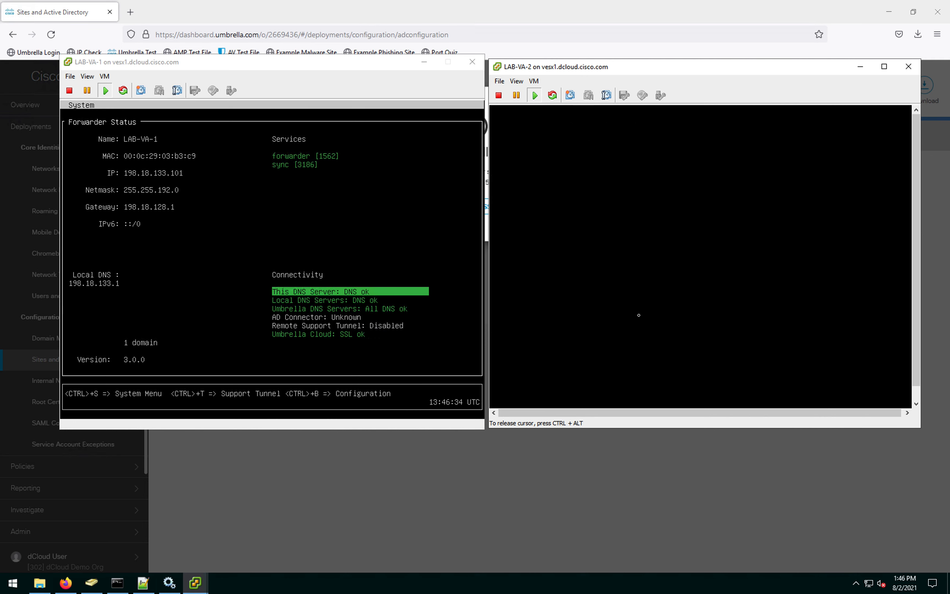
Step: Check both appliances' Forwarder Status for DNS and SSL ok, then return to the Umbrella dashboard
key(ctrl+alt)
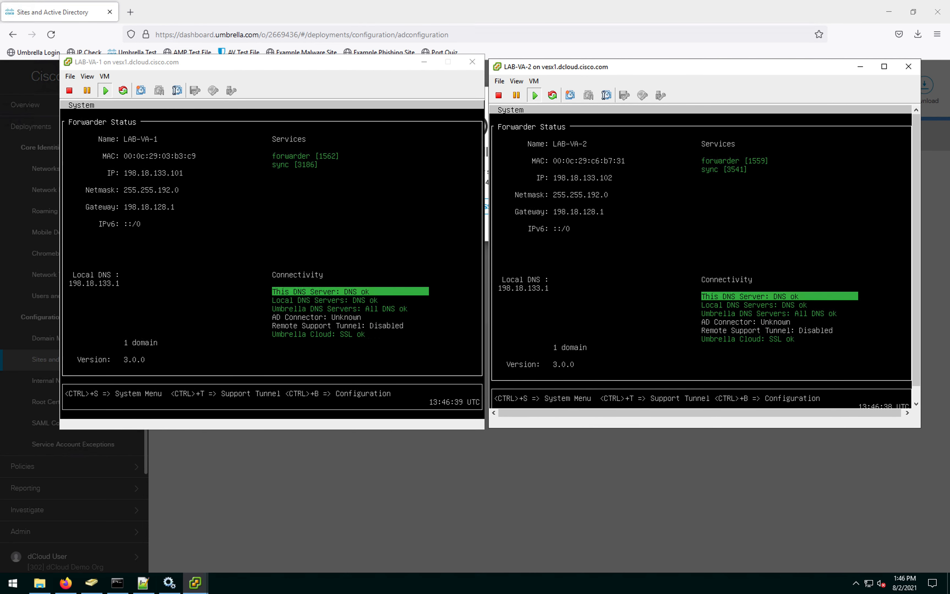
click(756, 257)
key(ctrl+alt)
click(287, 496)
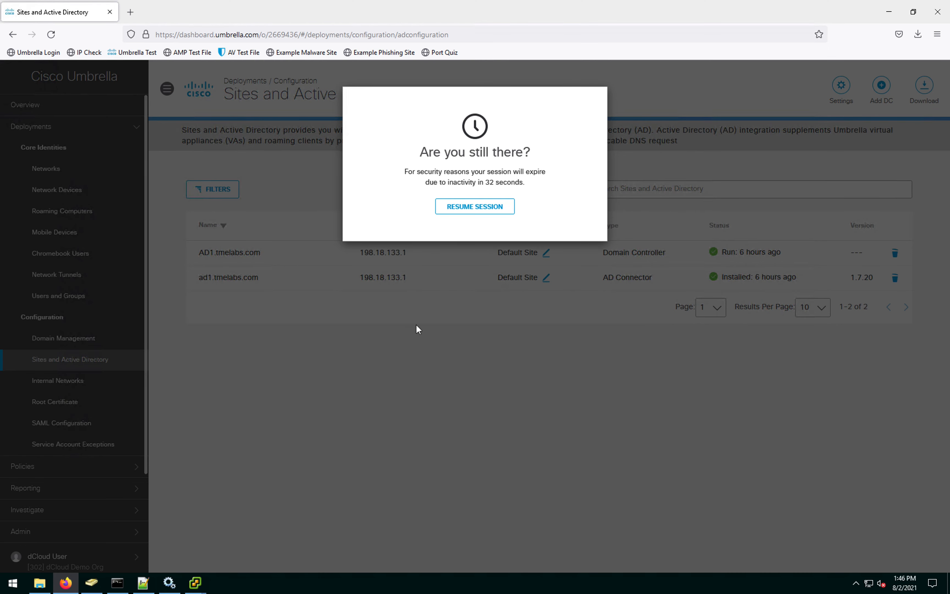
Step: Resume the Umbrella session, verify both VAs under Sites and Active Directory, and view Internal Networks
click(471, 207)
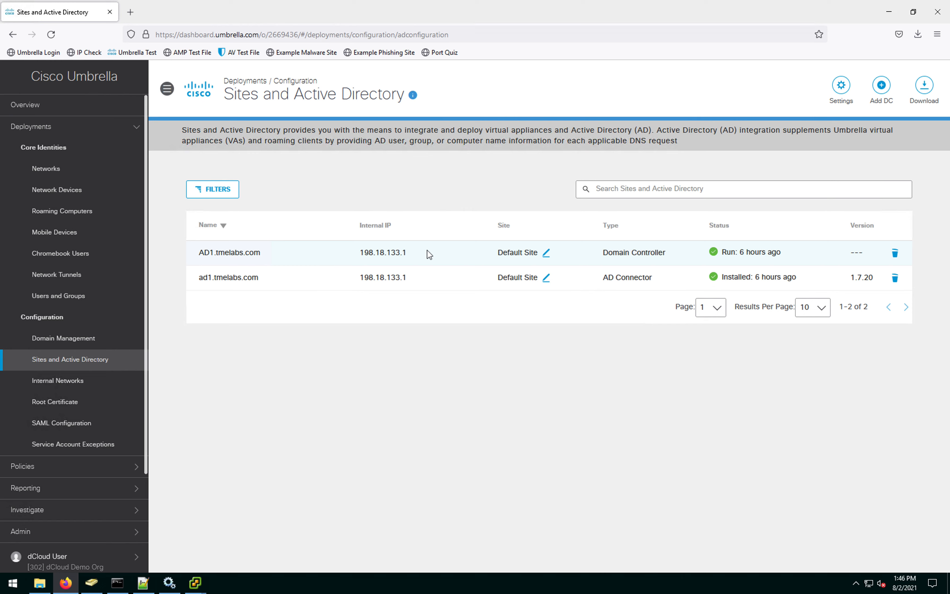
click(79, 345)
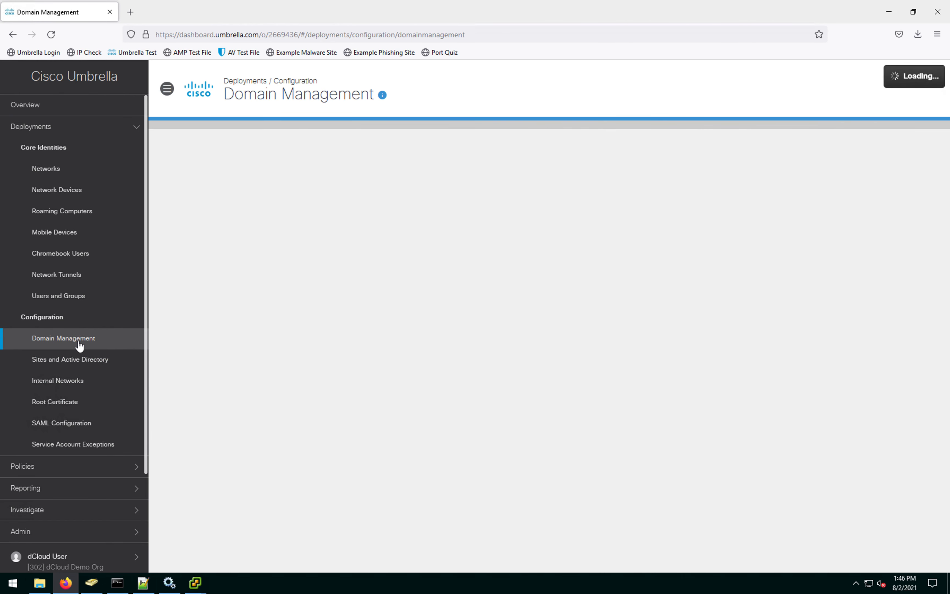
click(72, 364)
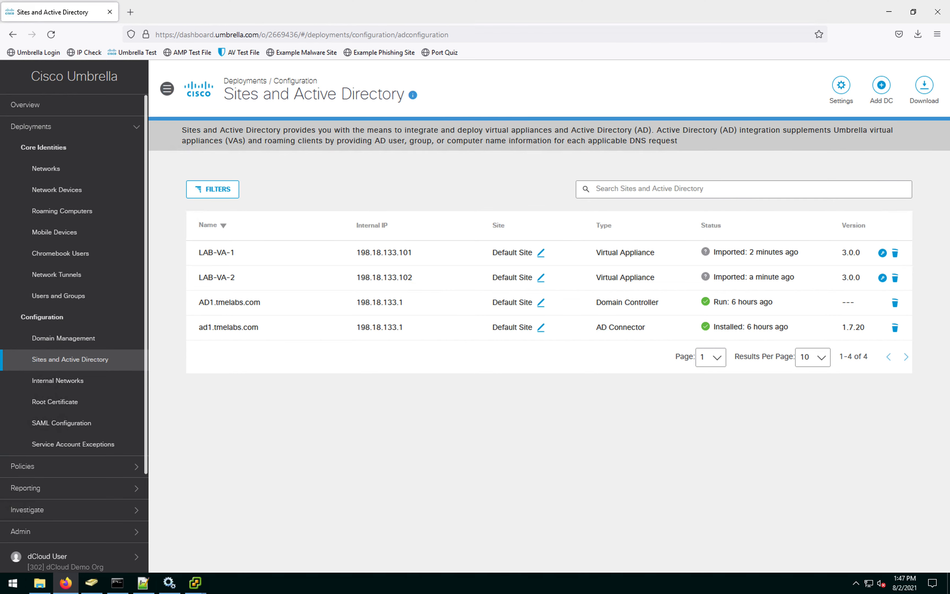
click(65, 388)
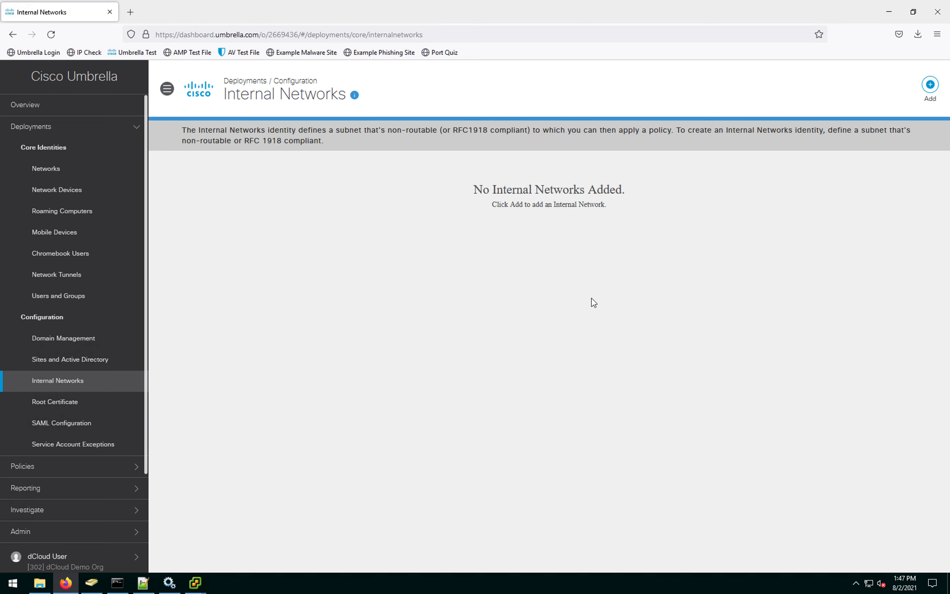
Step: Add an internal network named 'LAB network' with IPv4 address 198.18.128.0
click(929, 88)
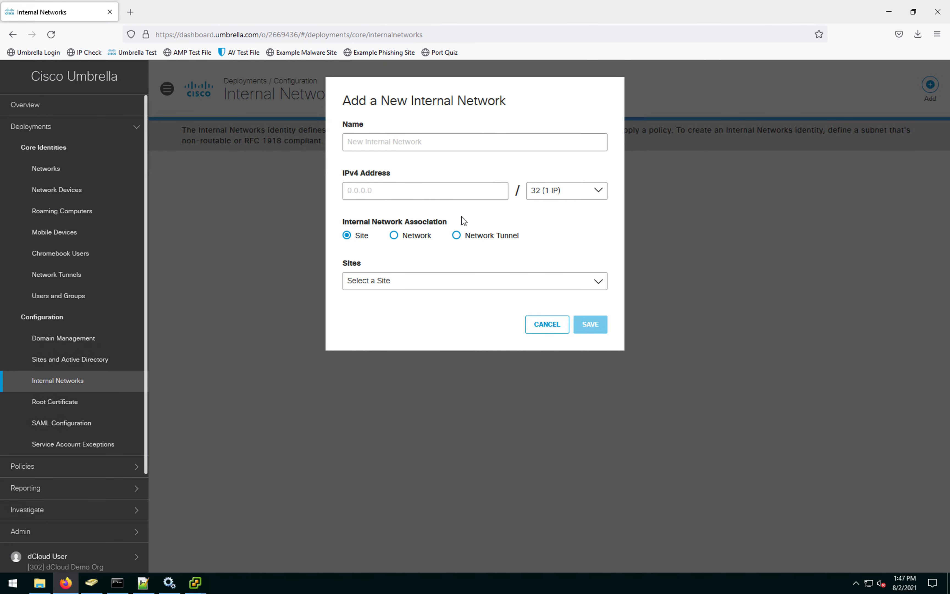
click(448, 139)
text(LAB)
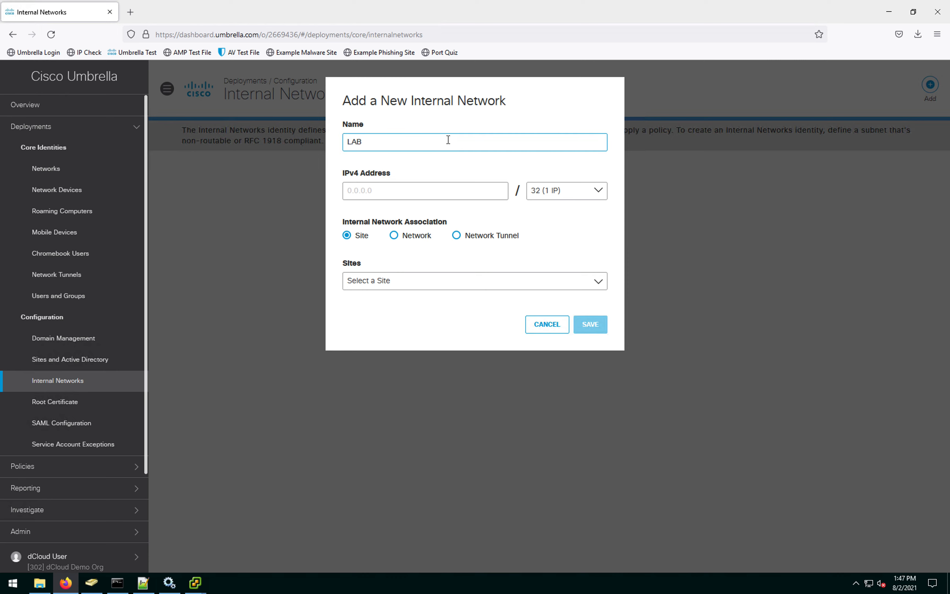
text( network)
click(404, 193)
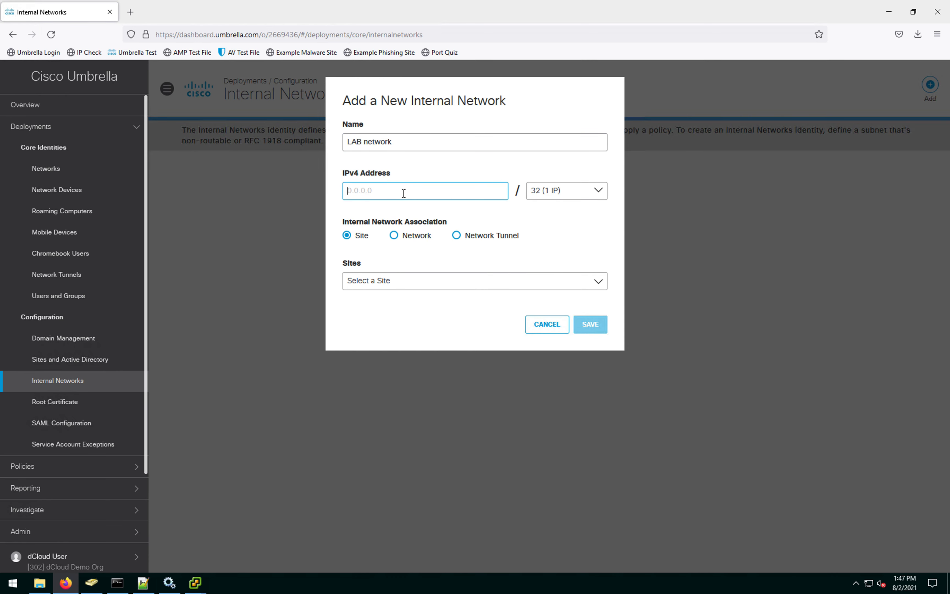
text(198.18.128.0)
Step: Set the network's prefix to 18 (16K IPs)
click(598, 191)
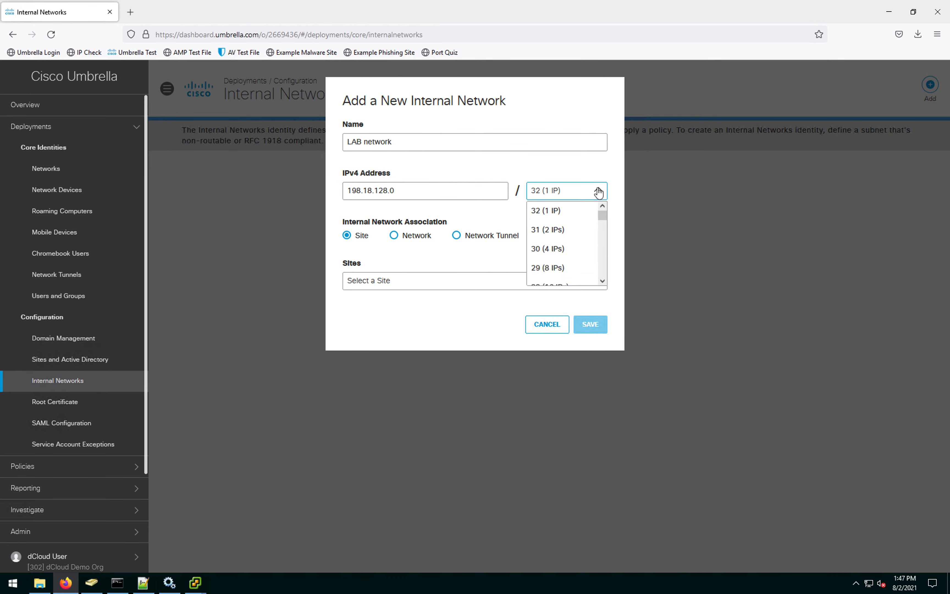
scroll(559, 231, down, 5)
scroll(562, 238, up, 3)
scroll(562, 239, down, 3)
scroll(562, 239, down, 4)
click(554, 252)
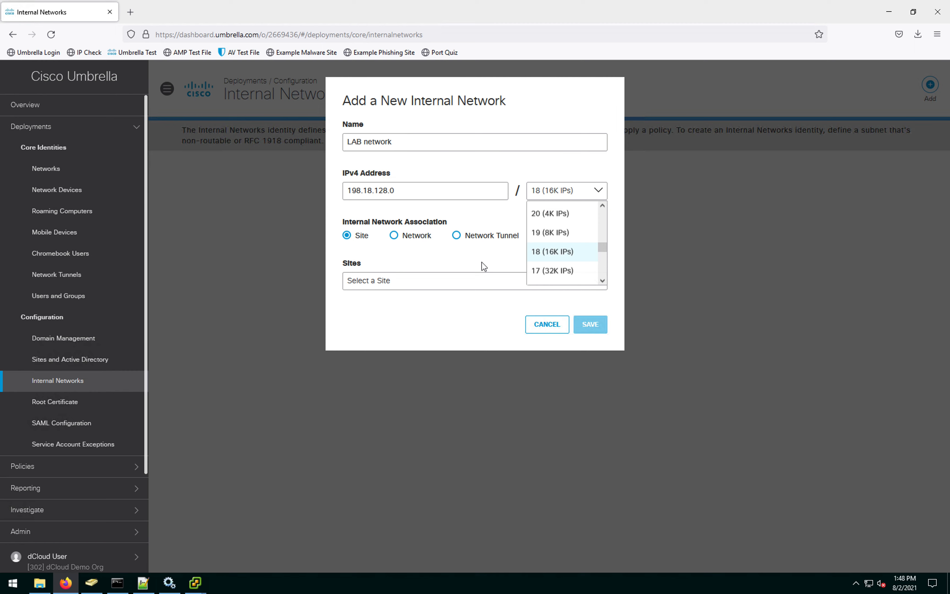
click(481, 262)
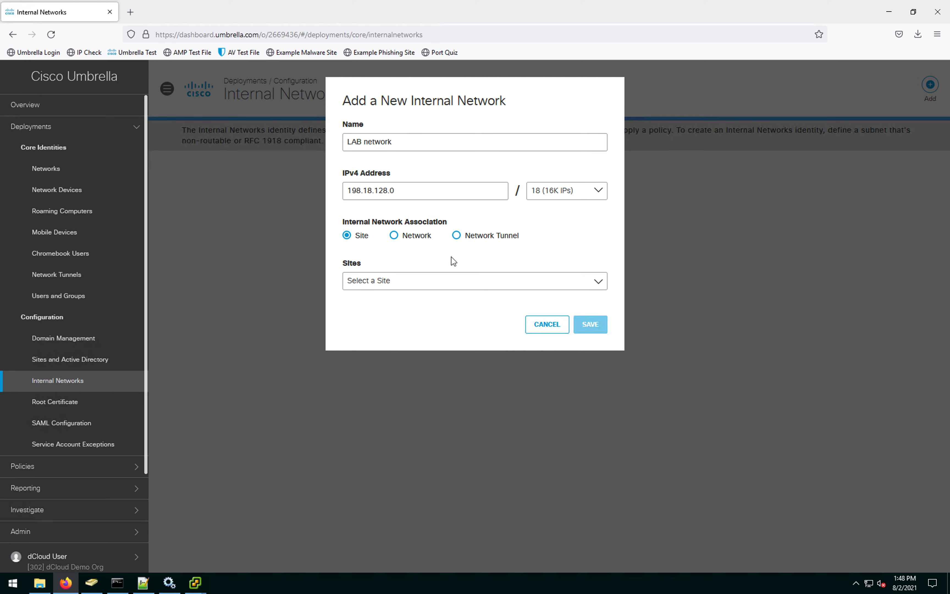
Step: Associate LAB network with the Default Site and save it
click(455, 290)
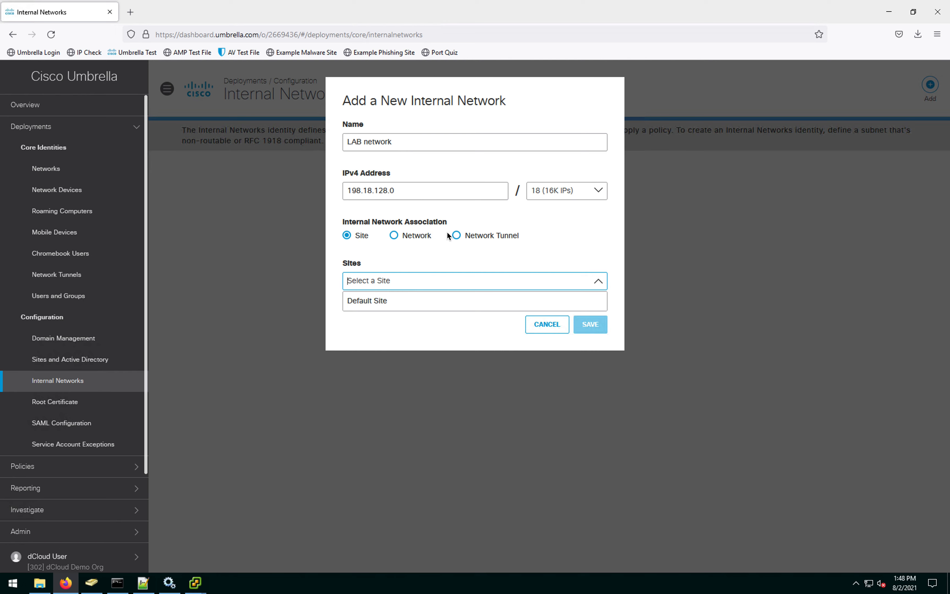
click(372, 321)
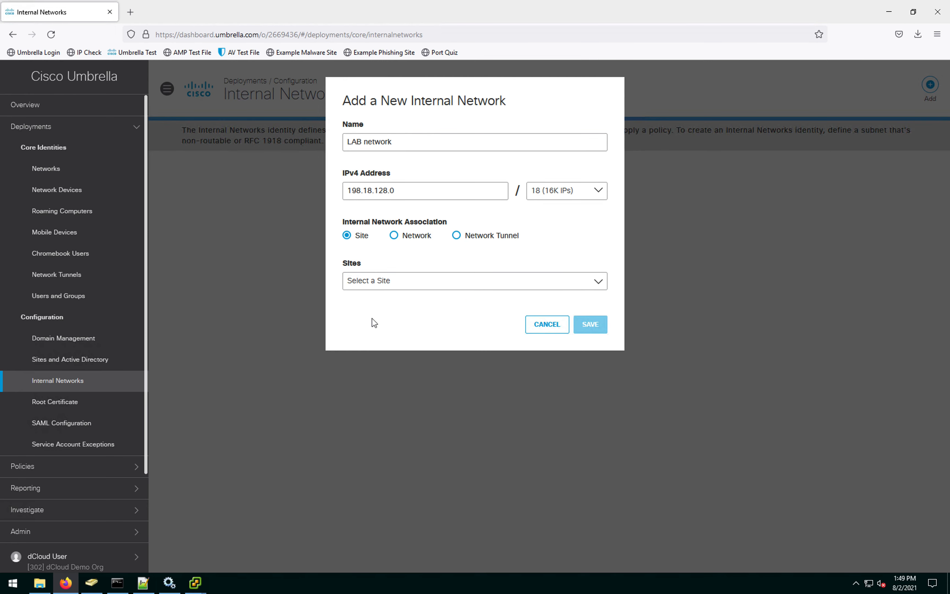
click(384, 284)
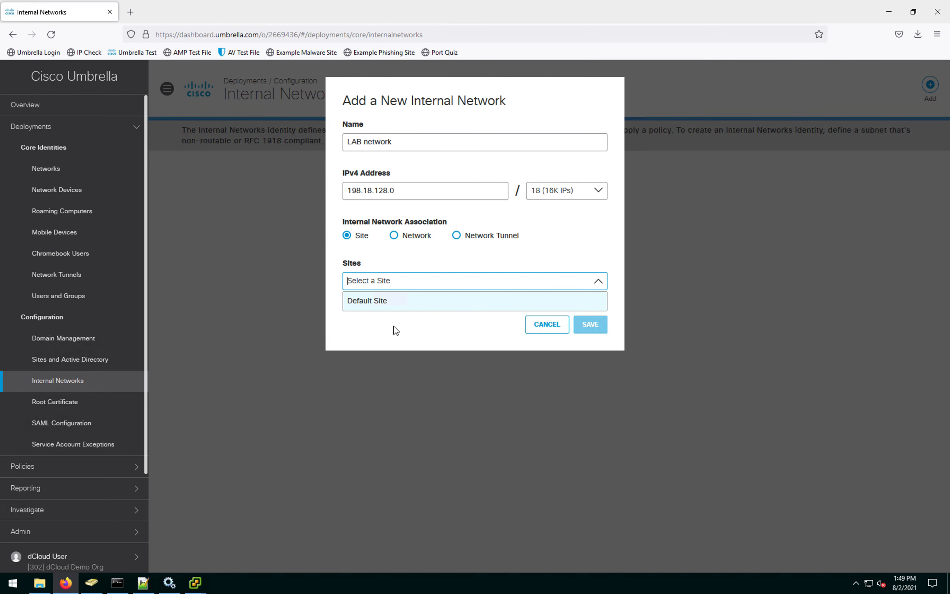
click(392, 303)
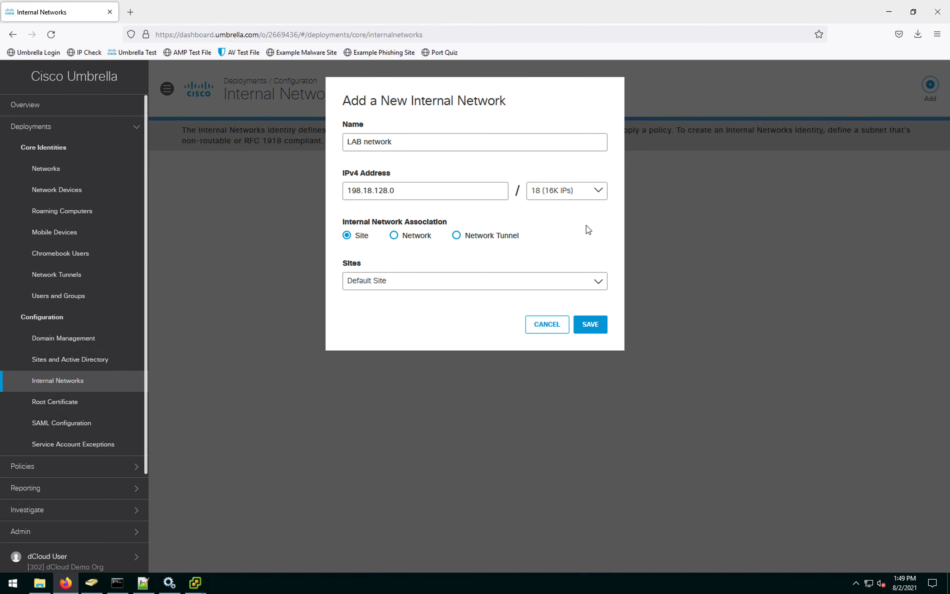
click(422, 332)
click(601, 333)
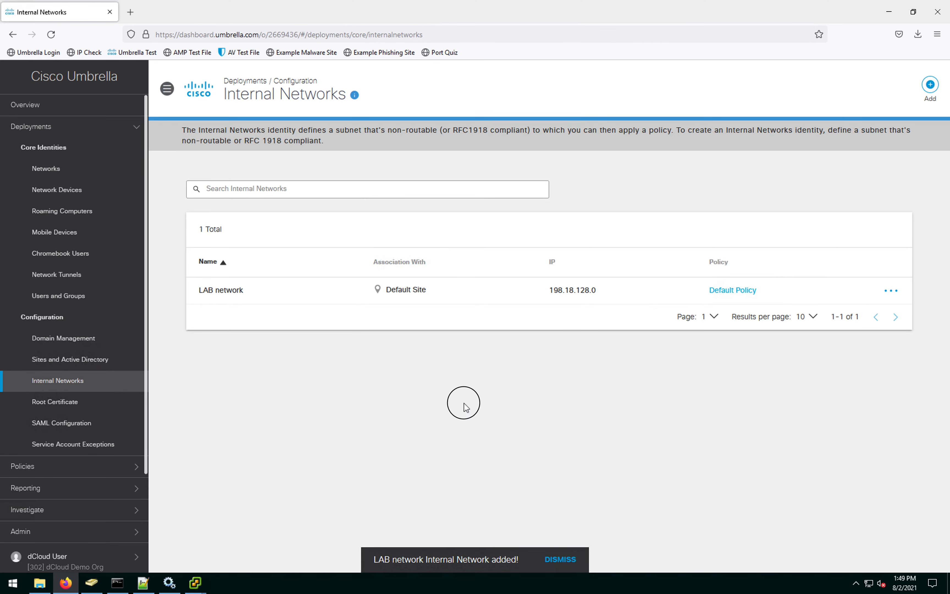
key(ctrl+Up)
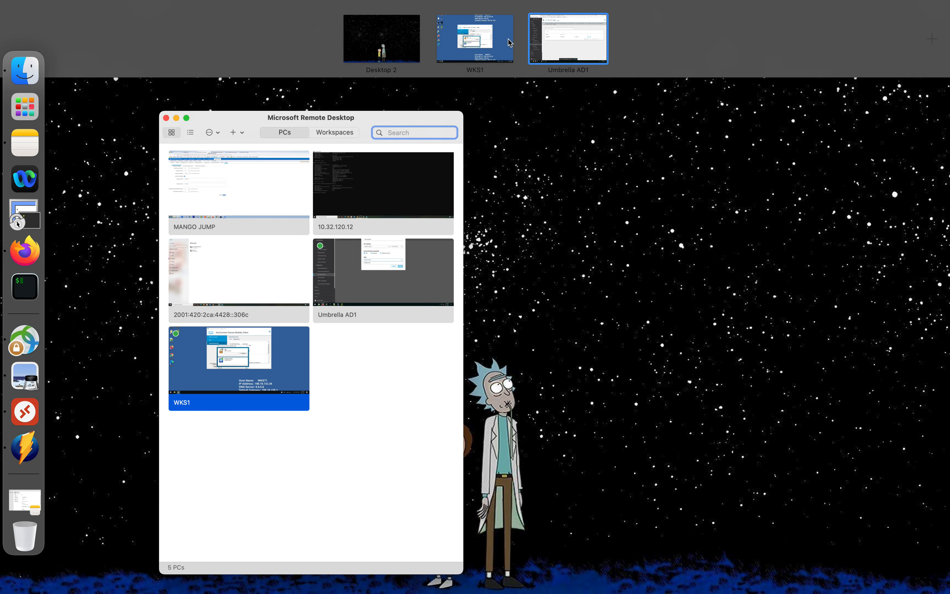
Step: On the WKS1 desktop, reveal AnyConnect's Roaming Security statistics and launch Command Prompt
click(502, 41)
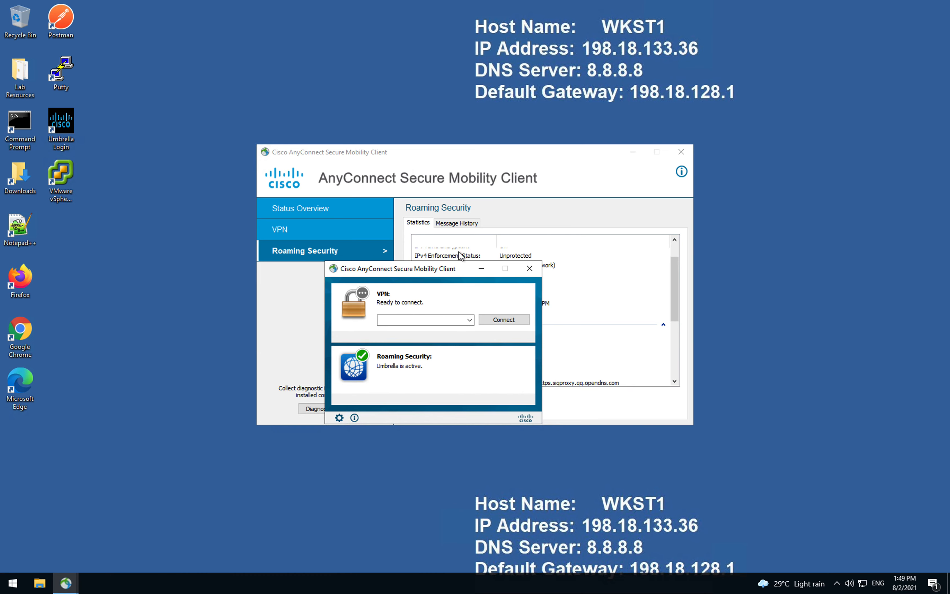
drag(431, 273, 759, 181)
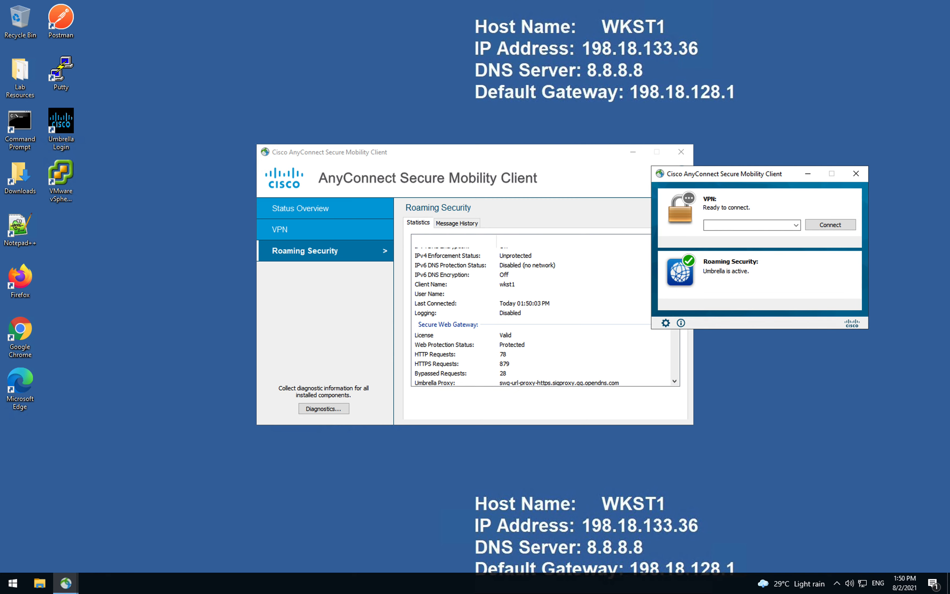
mouse_move(419, 3)
double_click(21, 120)
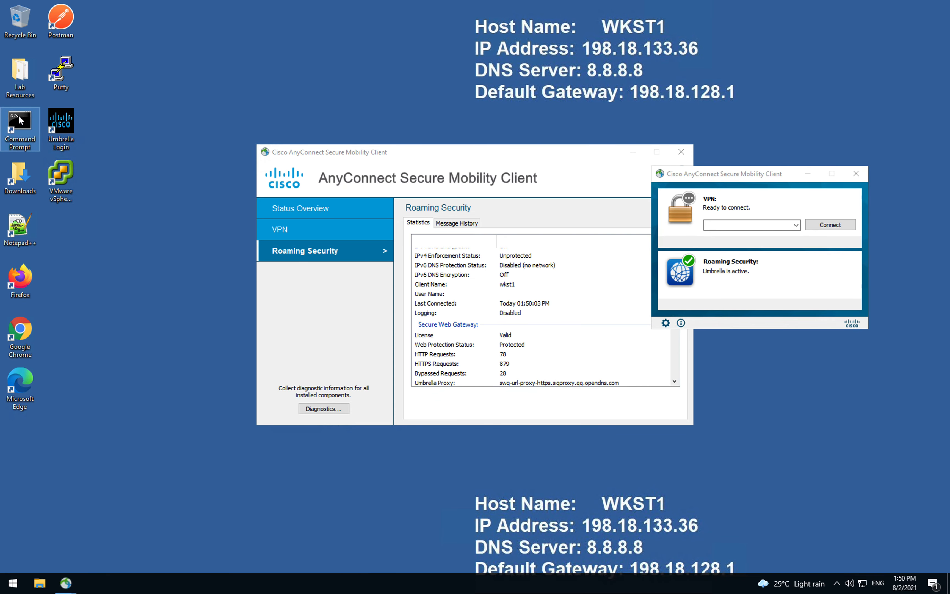
click(353, 238)
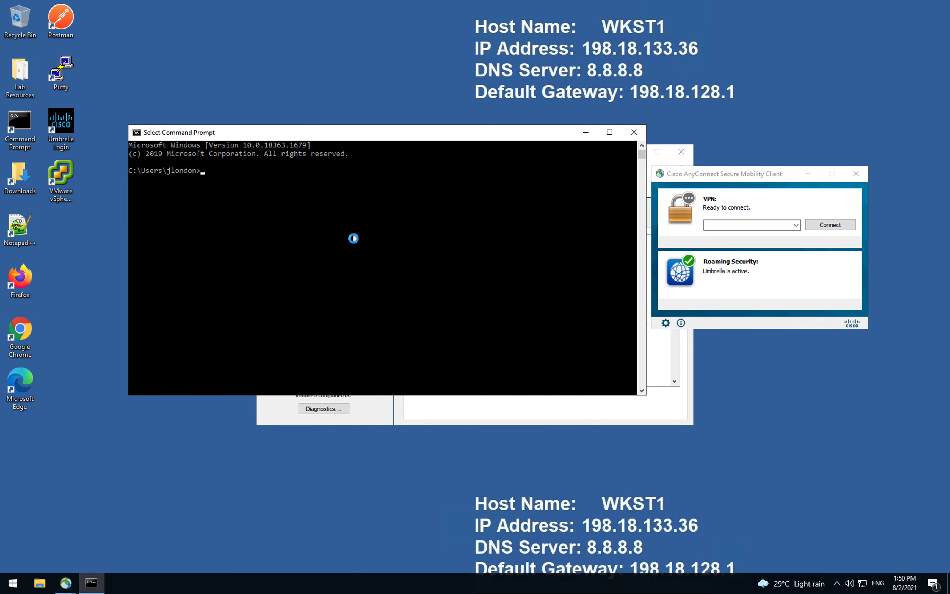
Step: Via ncpa.cpl, add 198.18.133.102 as the Primary VLAN adapter's alternate IPv4 DNS server
text(ncpa.cpl)
key(Return)
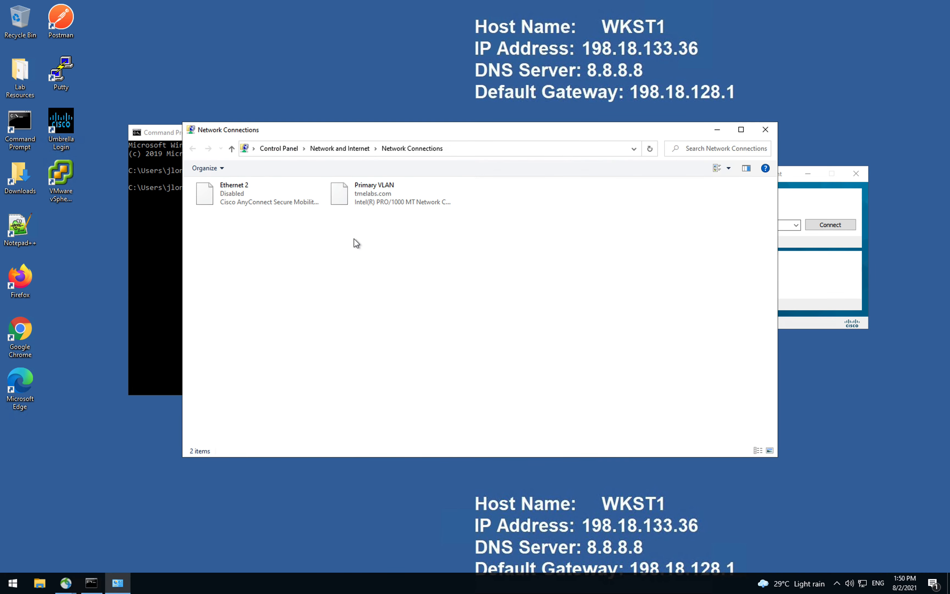
click(383, 201)
right_click(383, 200)
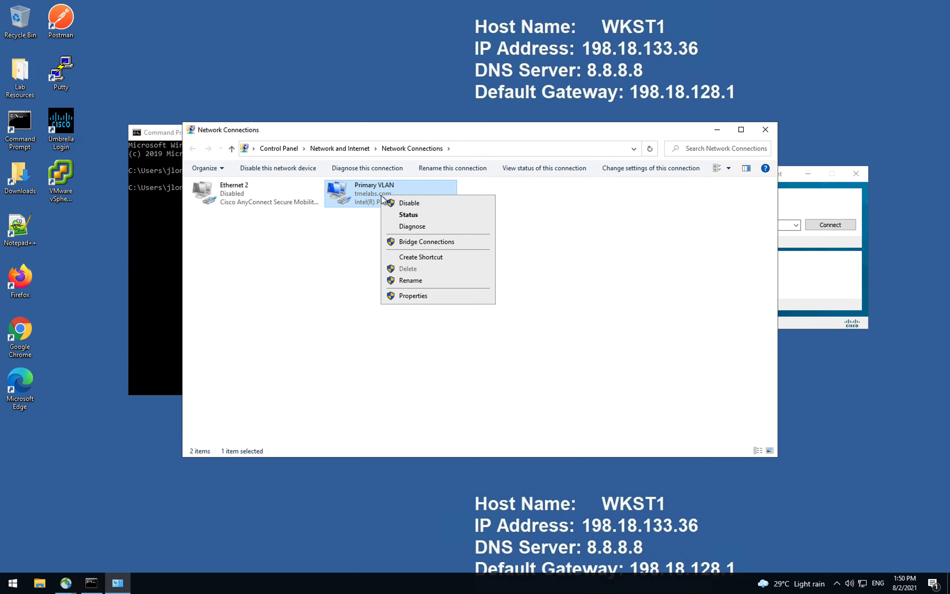
click(422, 298)
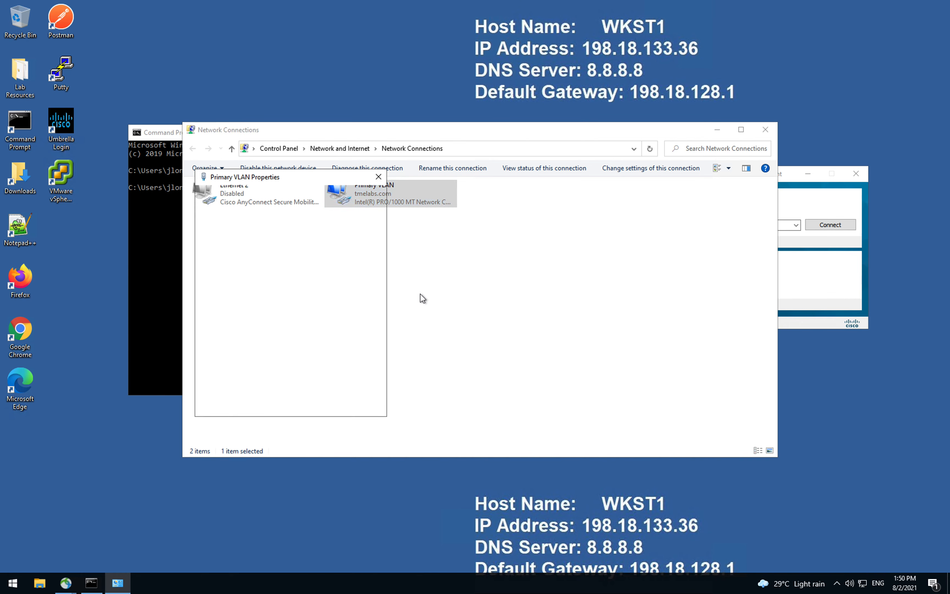
click(298, 290)
click(349, 341)
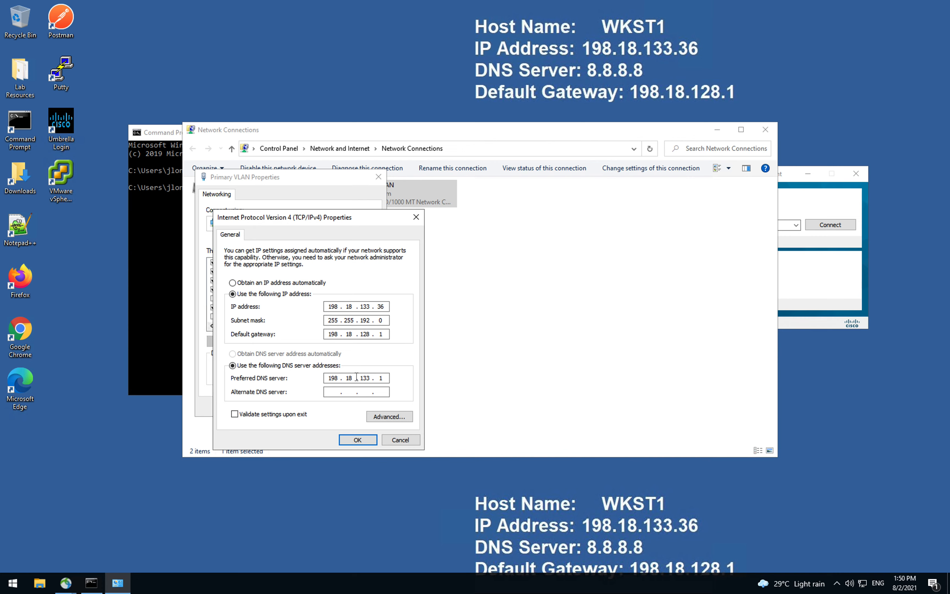
click(381, 379)
click(331, 392)
text(198 . 18 . 133 . 102)
click(351, 441)
click(313, 408)
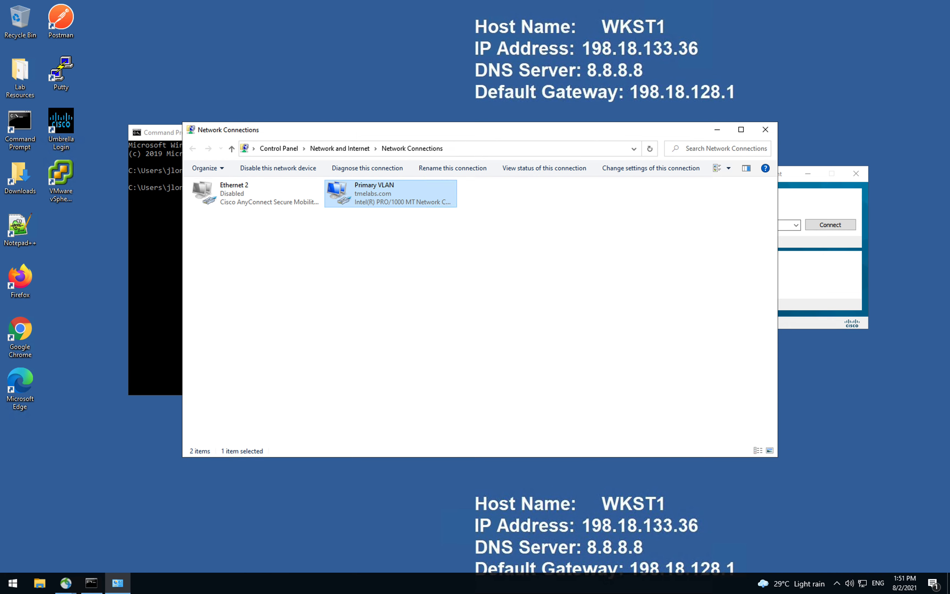
Step: Run ipconfig /all and highlight the DNS servers 198.18.133.101 and 198.18.133.102
click(150, 257)
click(243, 267)
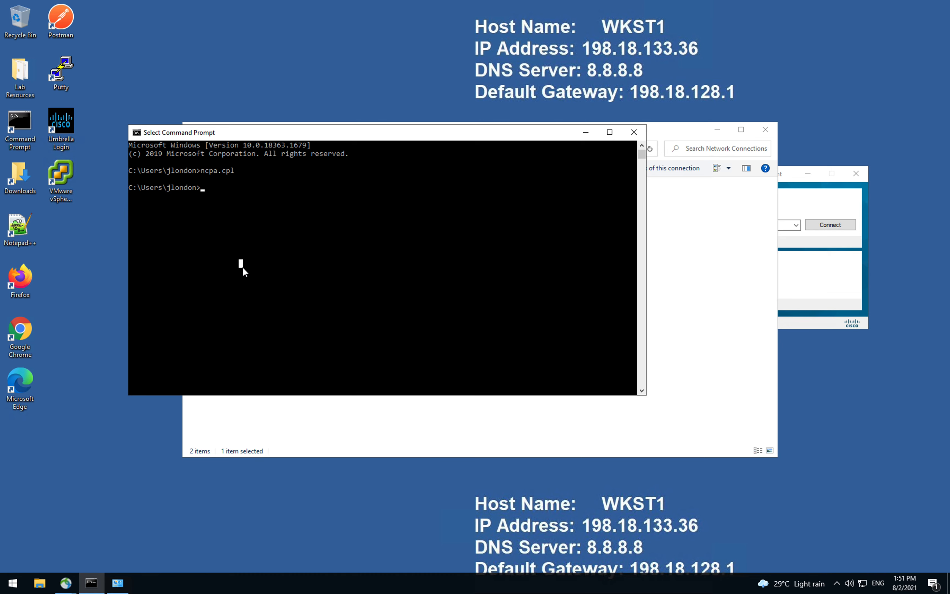
text(ipconfig /all)
key(Return)
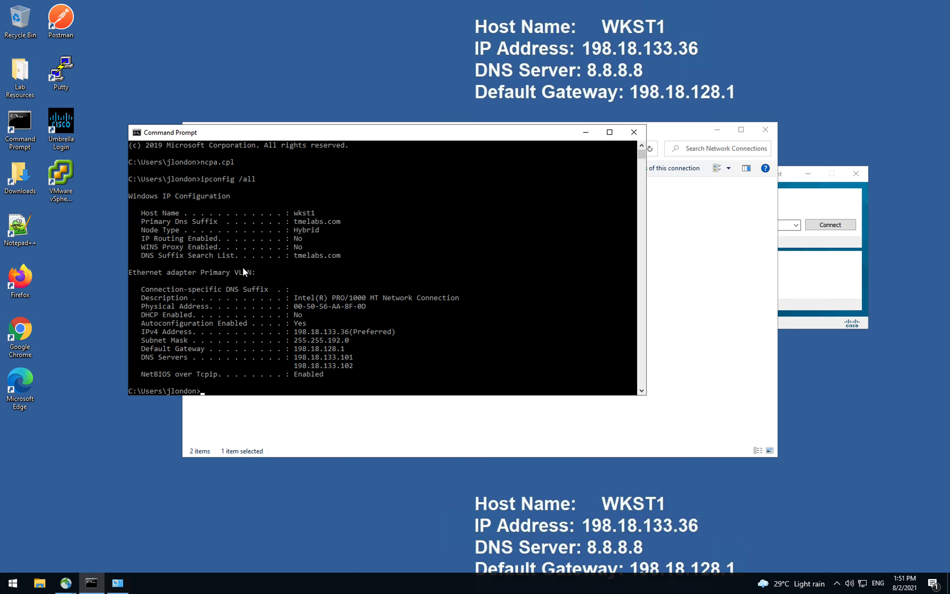
drag(296, 357, 391, 373)
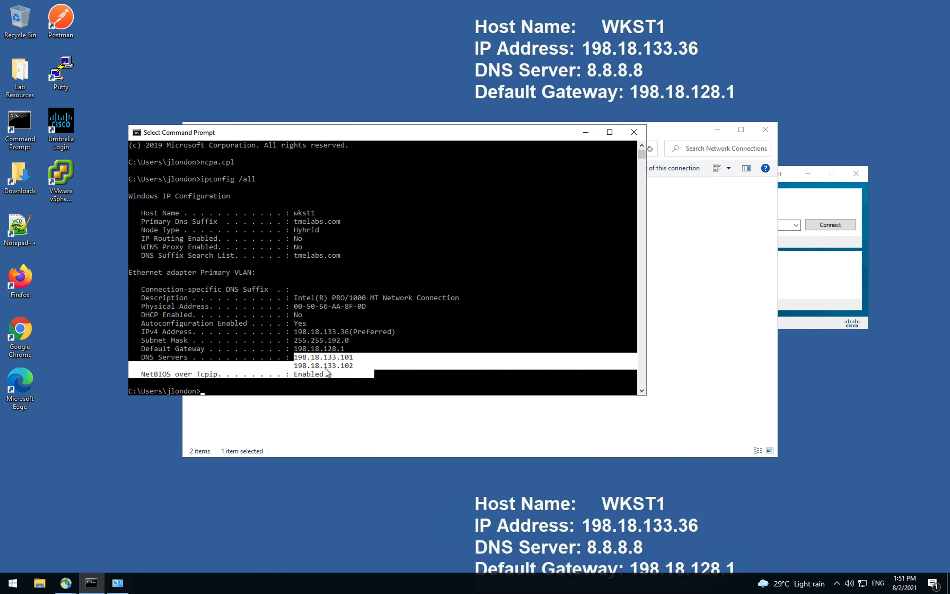
scroll(393, 318, down, 4)
click(363, 280)
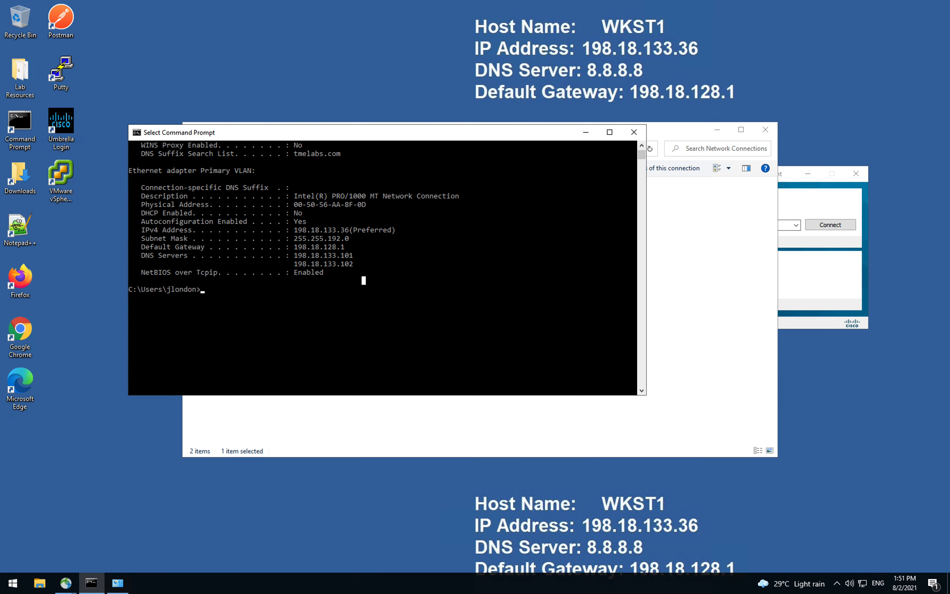
click(490, 229)
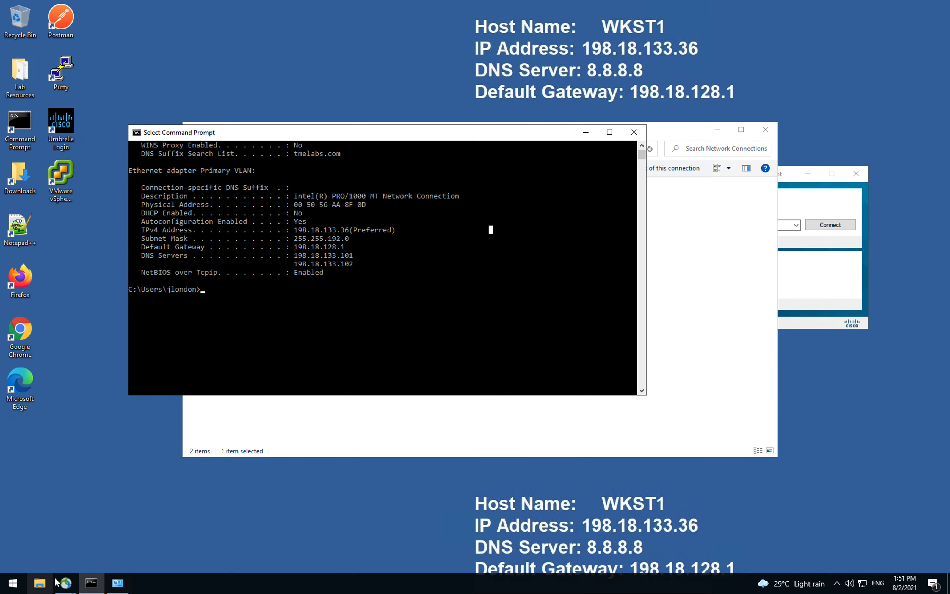
Step: Confirm AnyConnect's Roaming Security shows 'Umbrella is active', then close the client
click(65, 583)
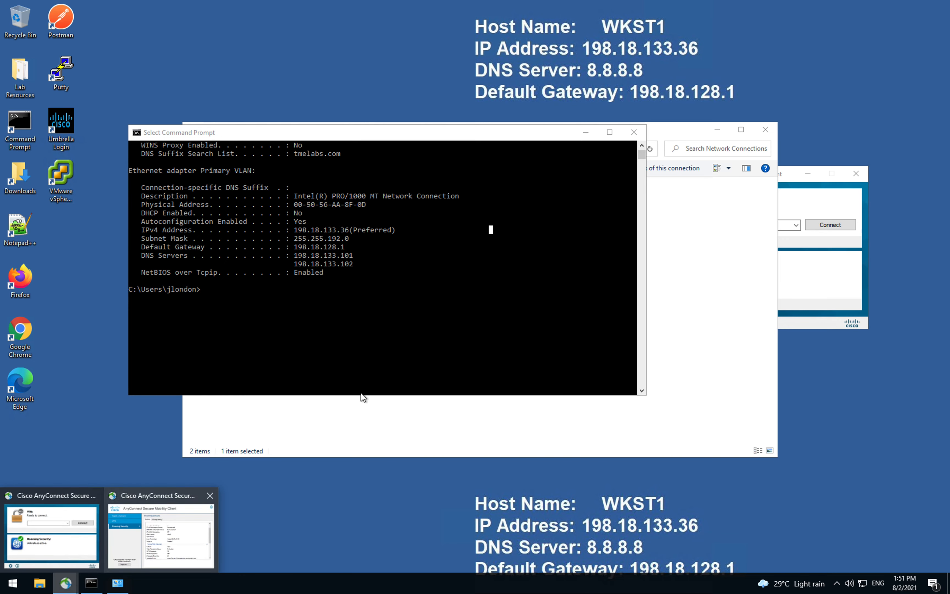
click(126, 528)
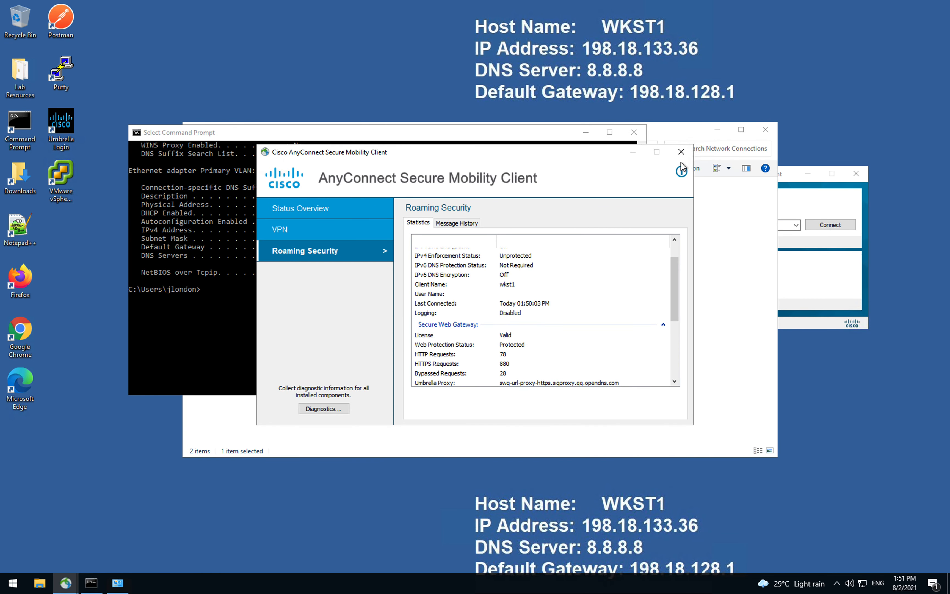
click(681, 152)
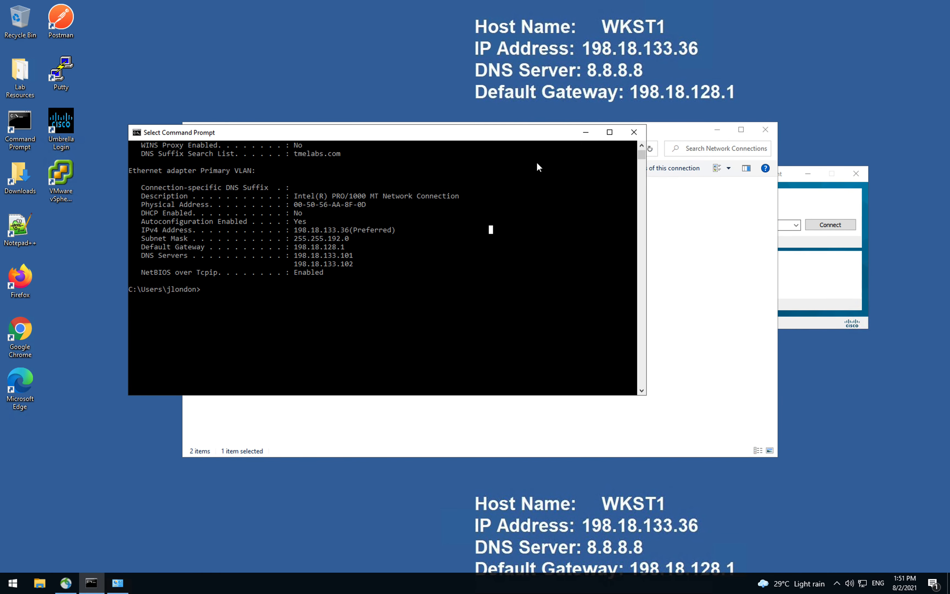
click(65, 582)
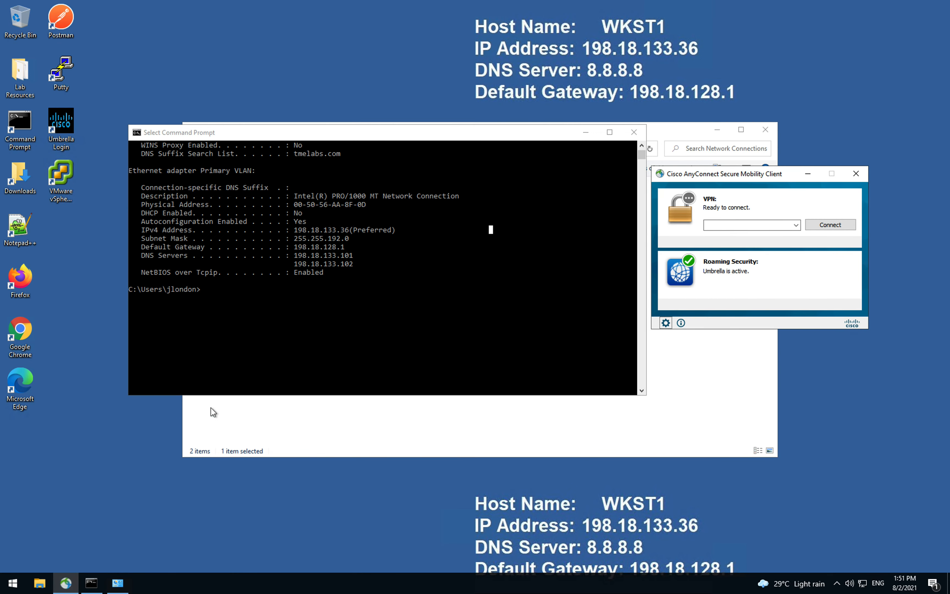
click(741, 281)
click(456, 299)
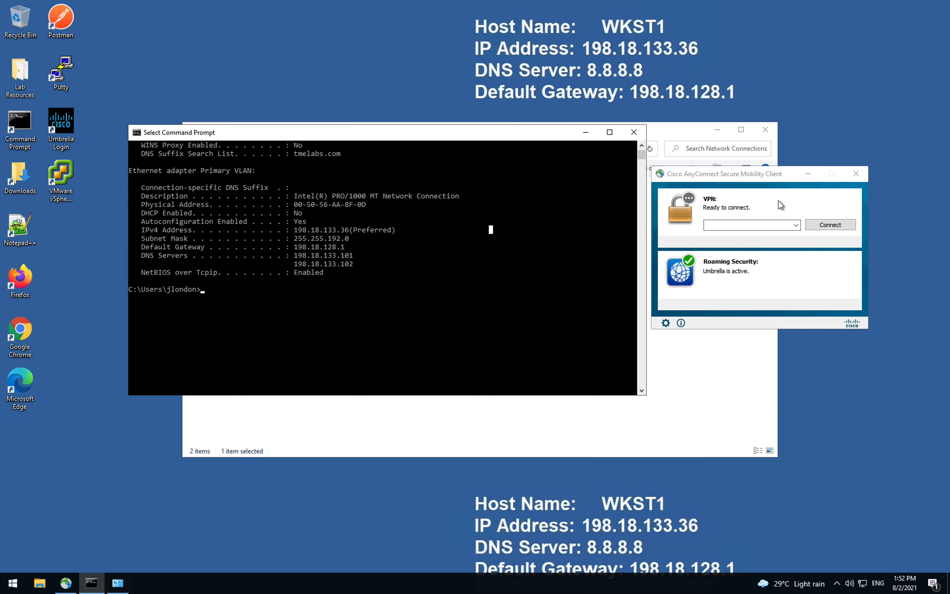
click(847, 179)
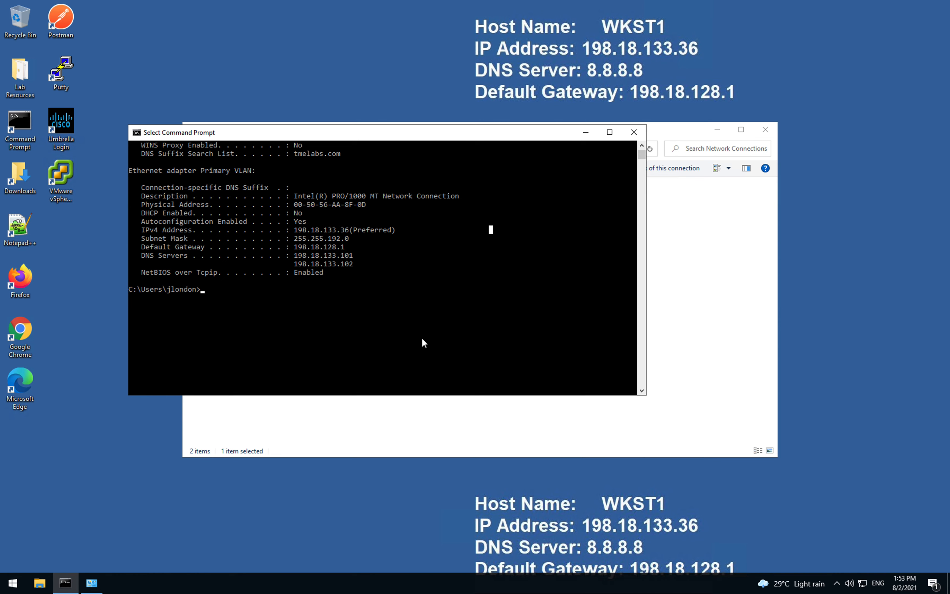
click(480, 328)
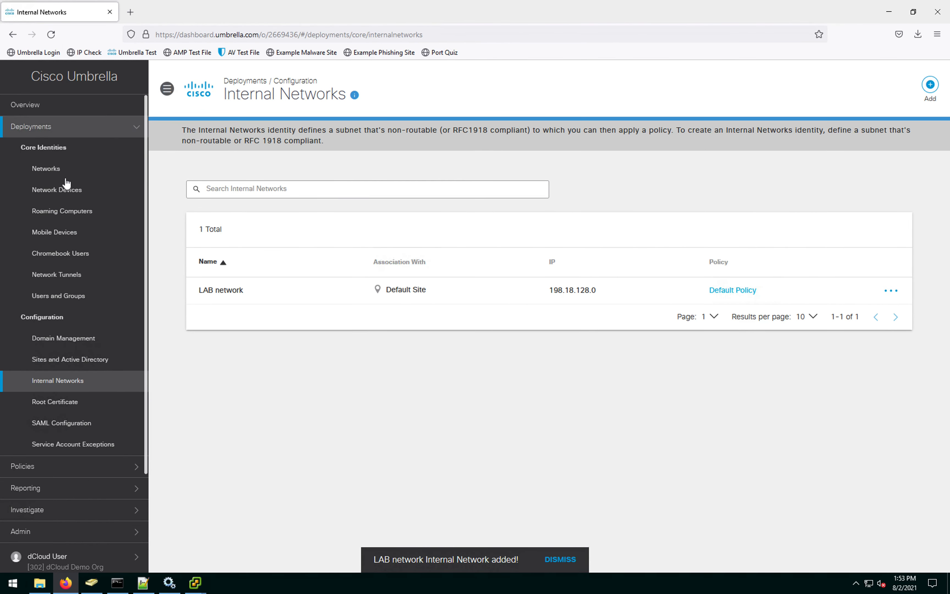
Step: Open the DNS Policies list and review the Default Policy's details
click(115, 134)
click(84, 191)
click(57, 233)
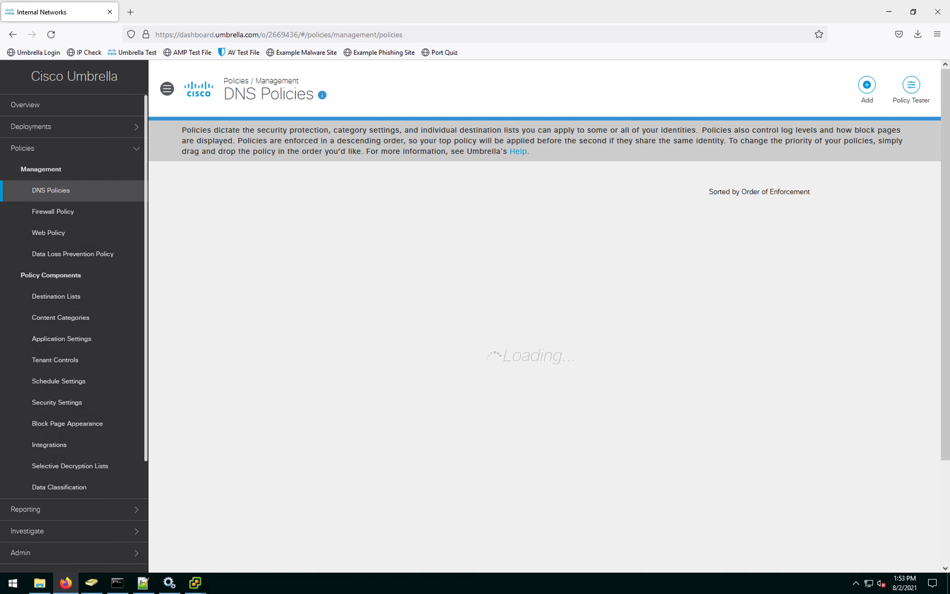
click(435, 312)
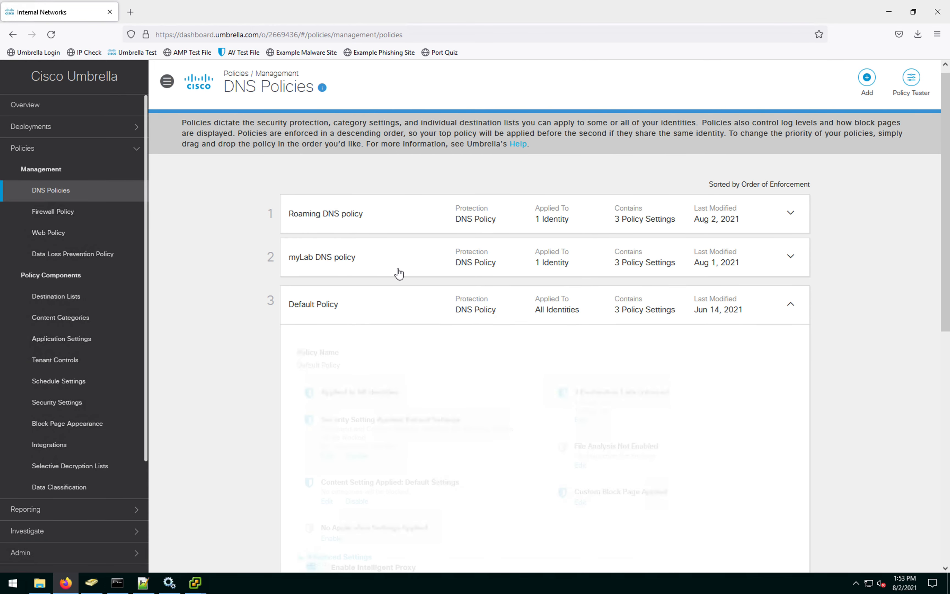
scroll(790, 206, up, 5)
click(800, 313)
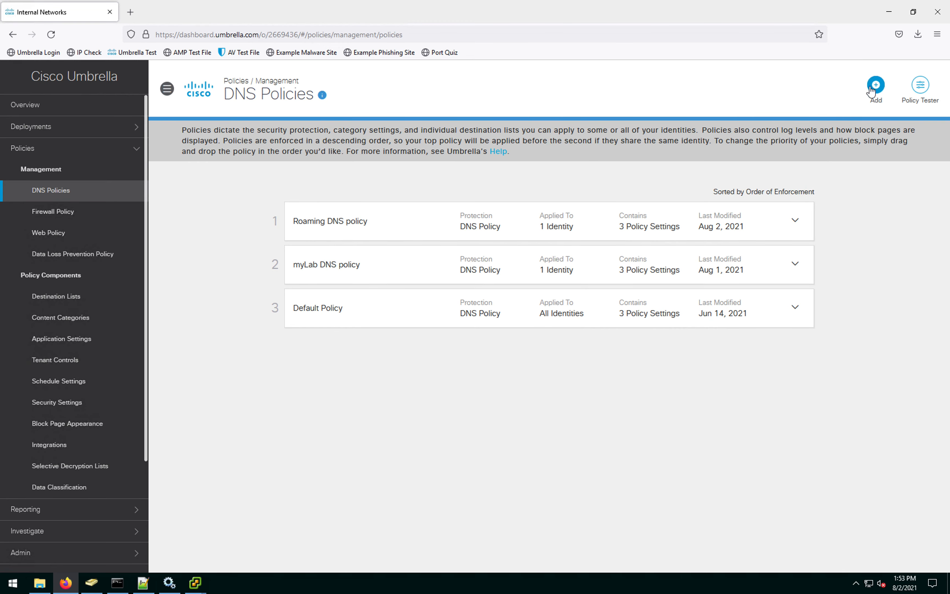
Step: Add a new DNS policy with SSL Decryption, IP-Layer Enforcement and Enforce SafeSearch turned on
click(871, 91)
scroll(488, 339, down, 5)
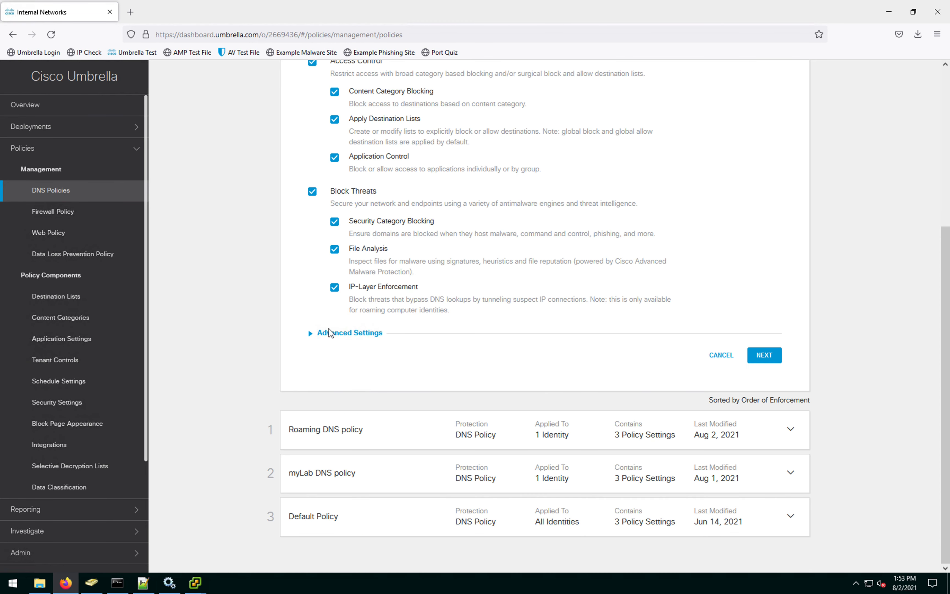
click(311, 335)
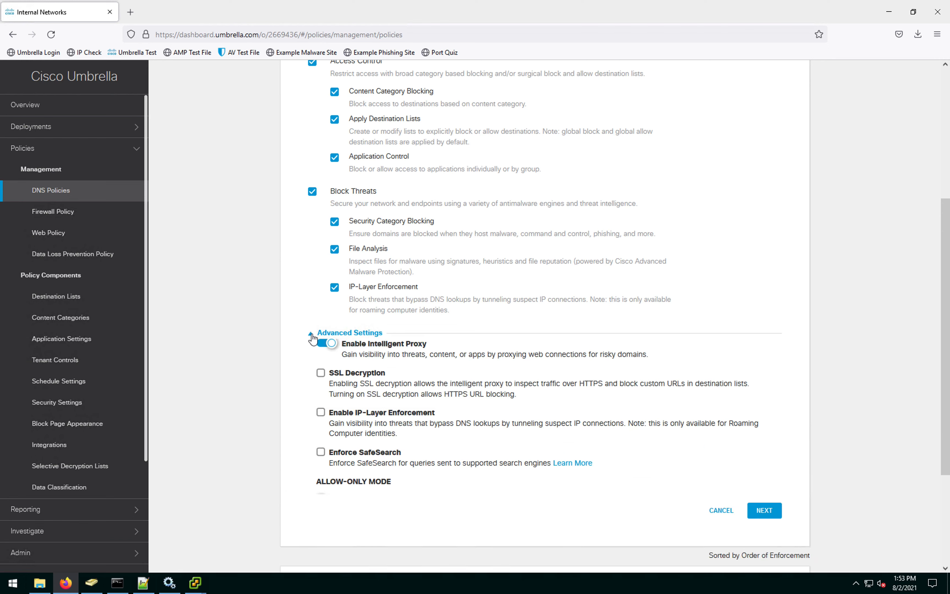
scroll(318, 340, down, 3)
click(321, 265)
click(321, 341)
click(321, 380)
scroll(550, 436, down, 5)
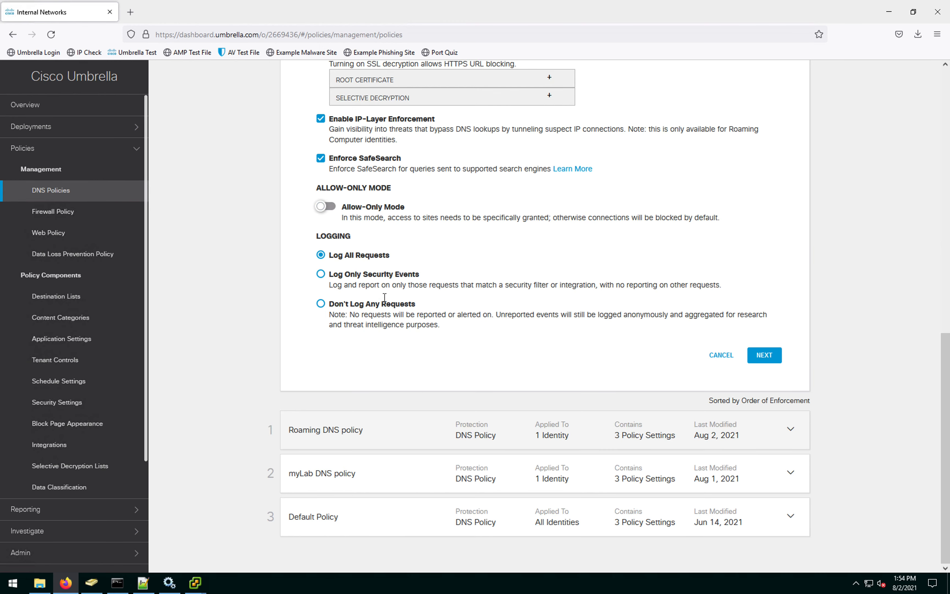
Step: Choose Sites > Default Site as the identity the new policy protects
click(764, 358)
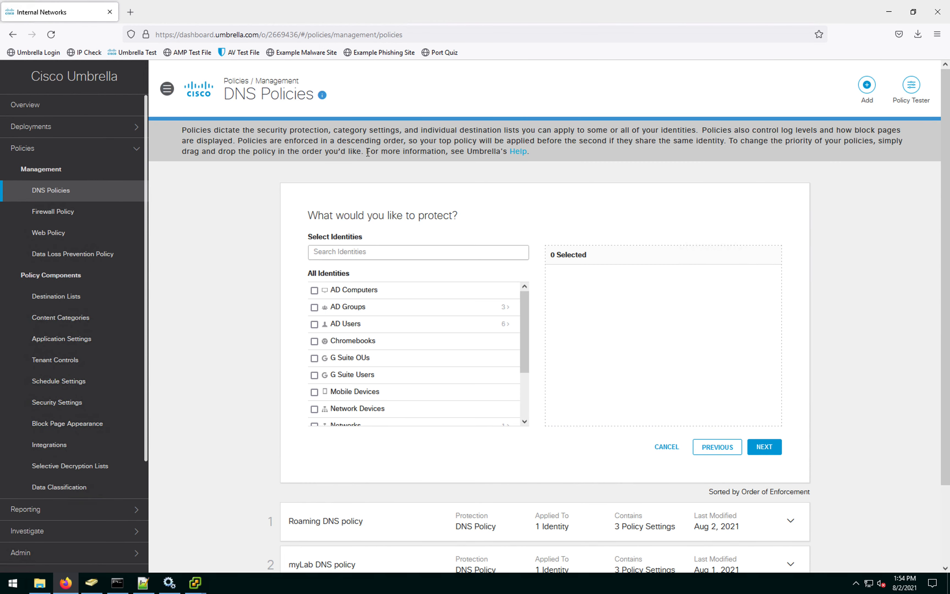
click(522, 343)
drag(521, 339, 524, 405)
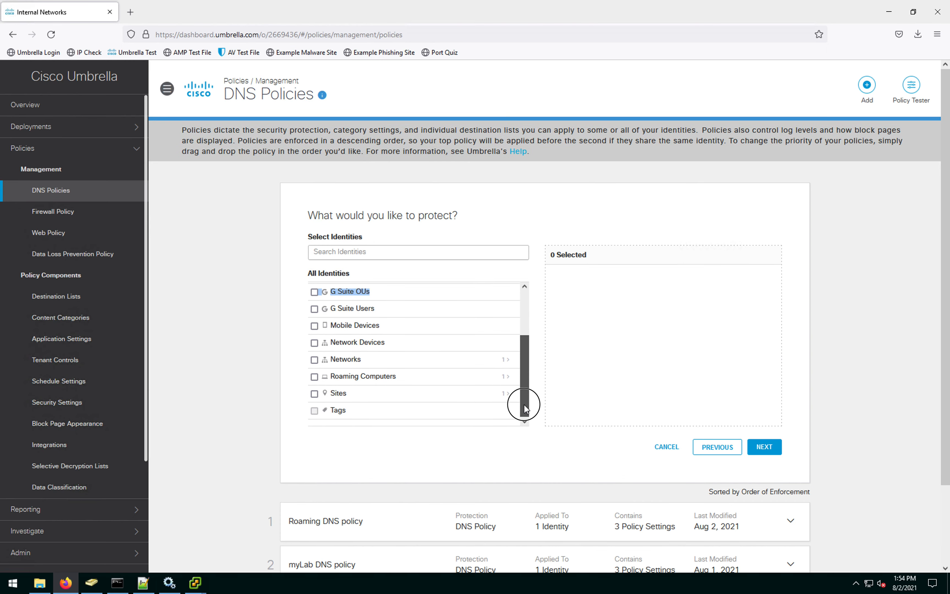
drag(524, 409, 525, 408)
click(294, 391)
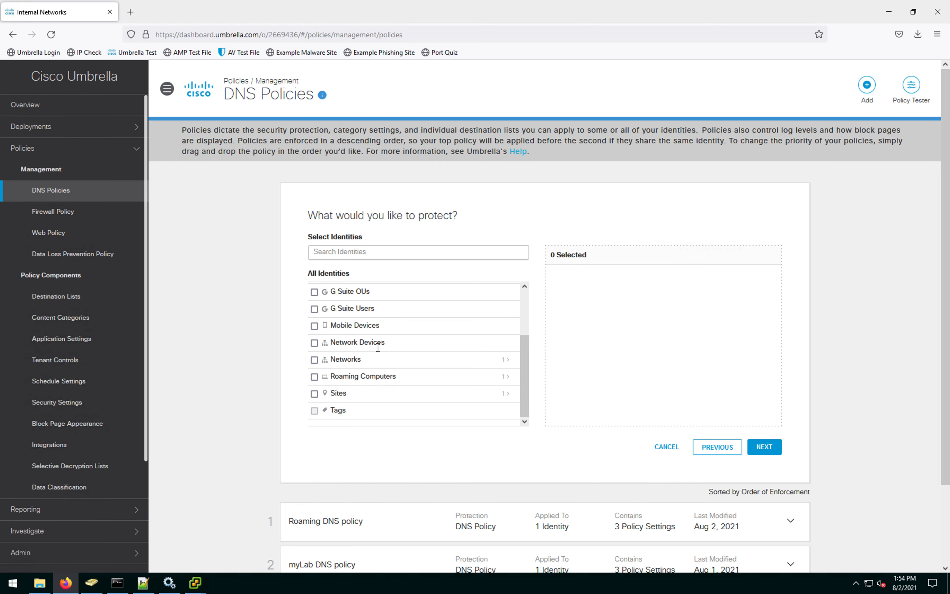
drag(524, 367, 524, 288)
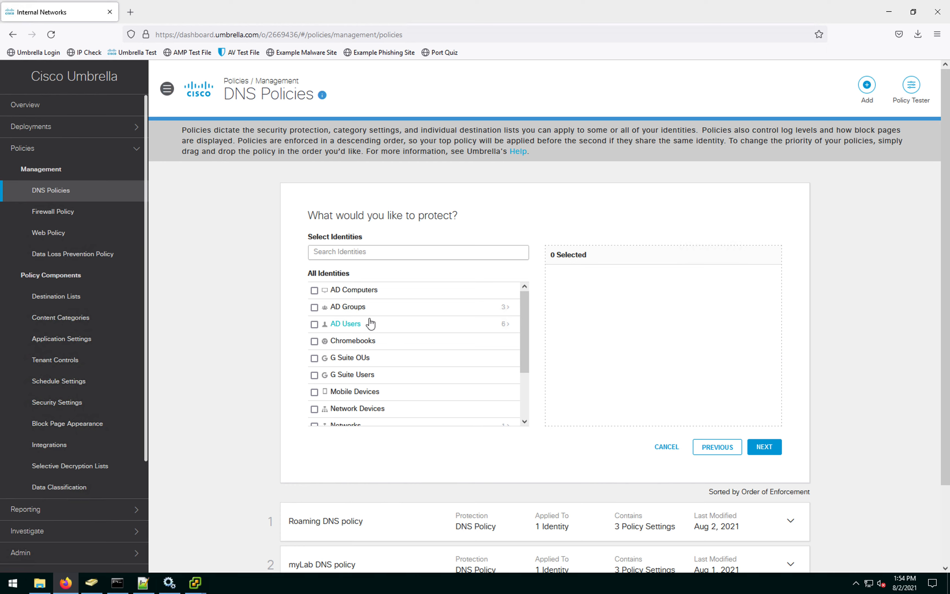
drag(527, 364, 526, 424)
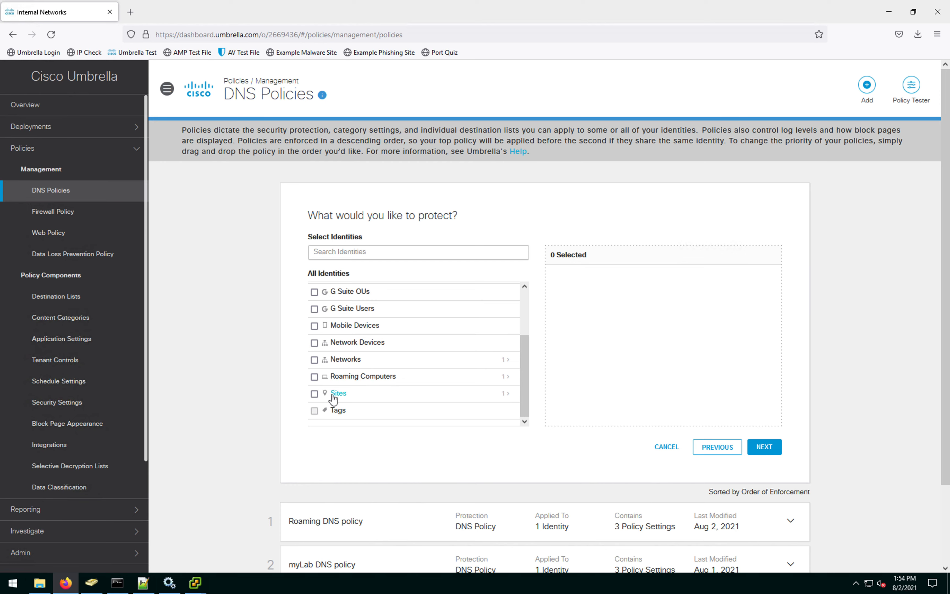
click(506, 394)
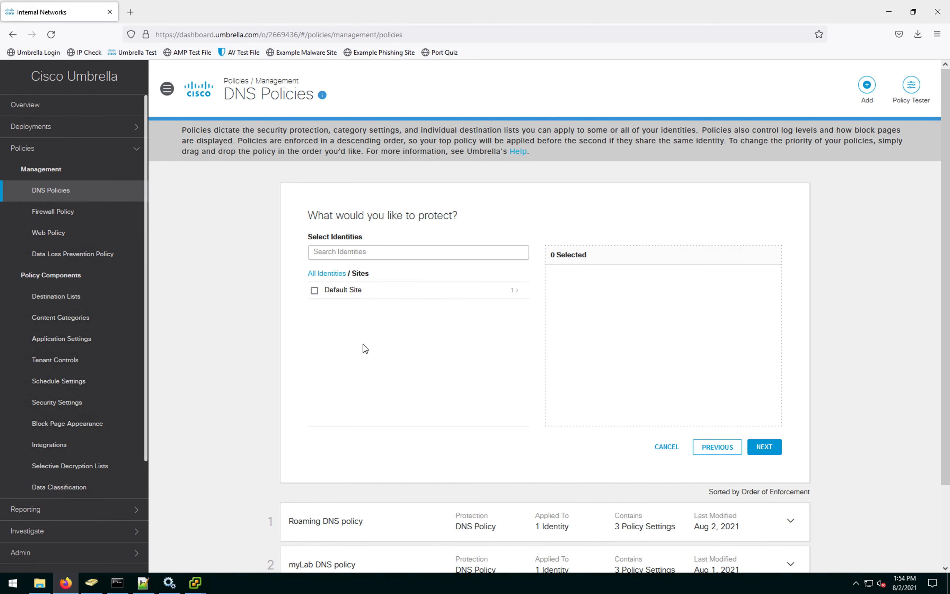
click(321, 295)
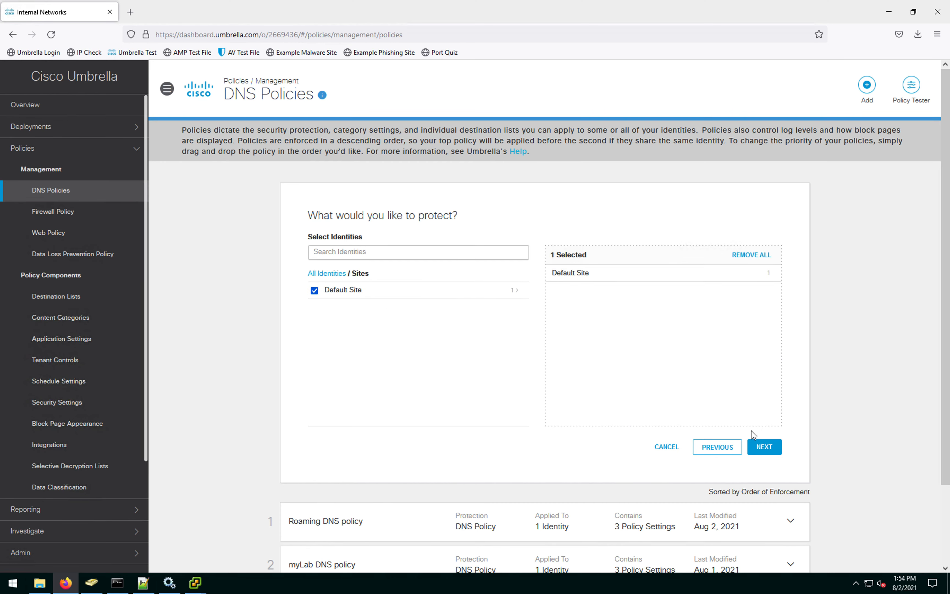
click(764, 446)
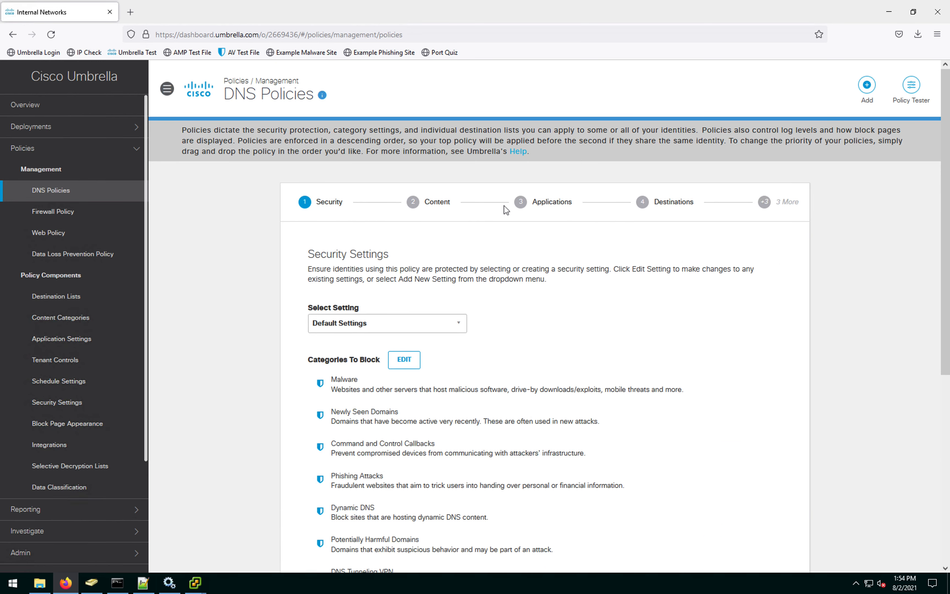
Step: Set content filtering to Moderate and continue past Applications to the Destinations step
scroll(504, 205, down, 5)
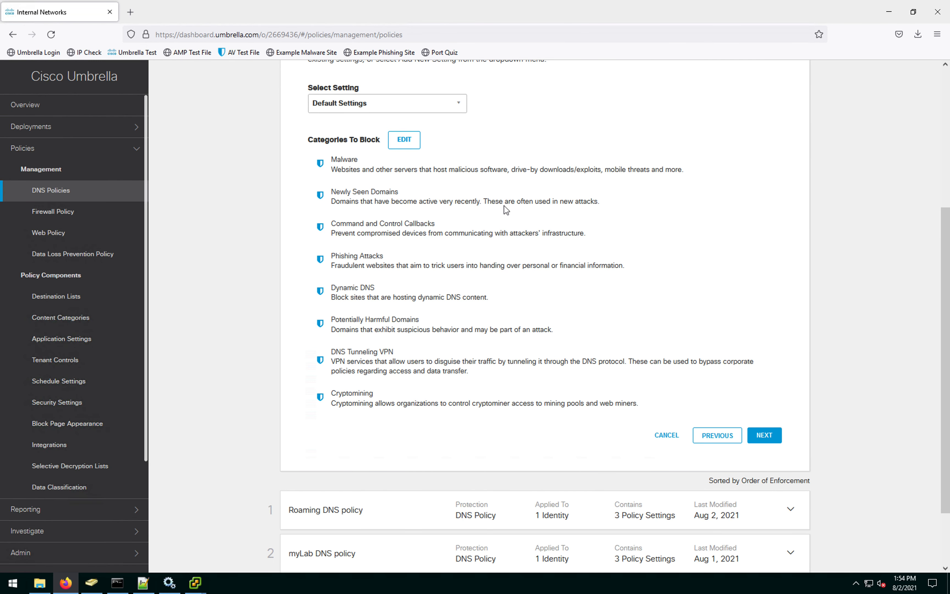
click(764, 436)
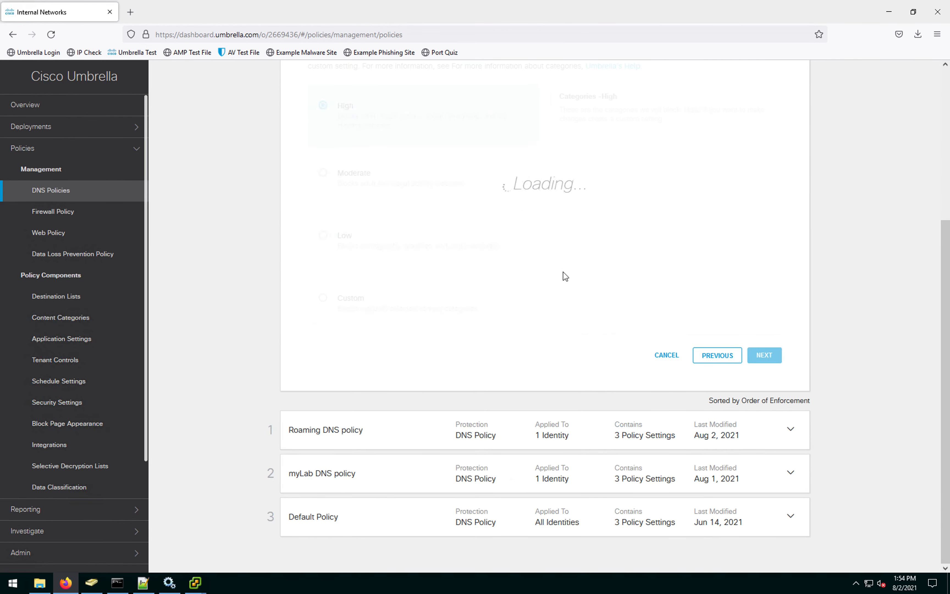
scroll(354, 254, up, 5)
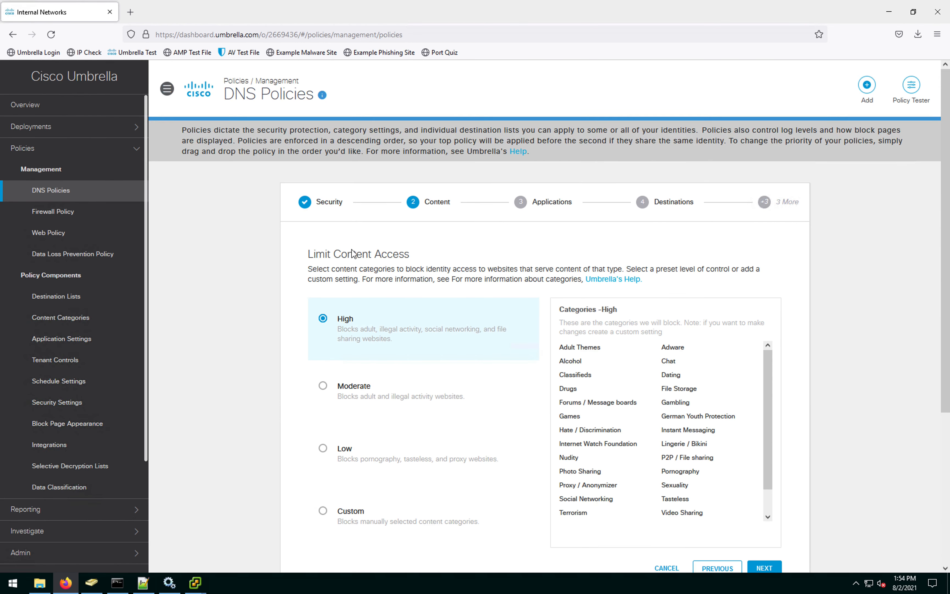
click(323, 387)
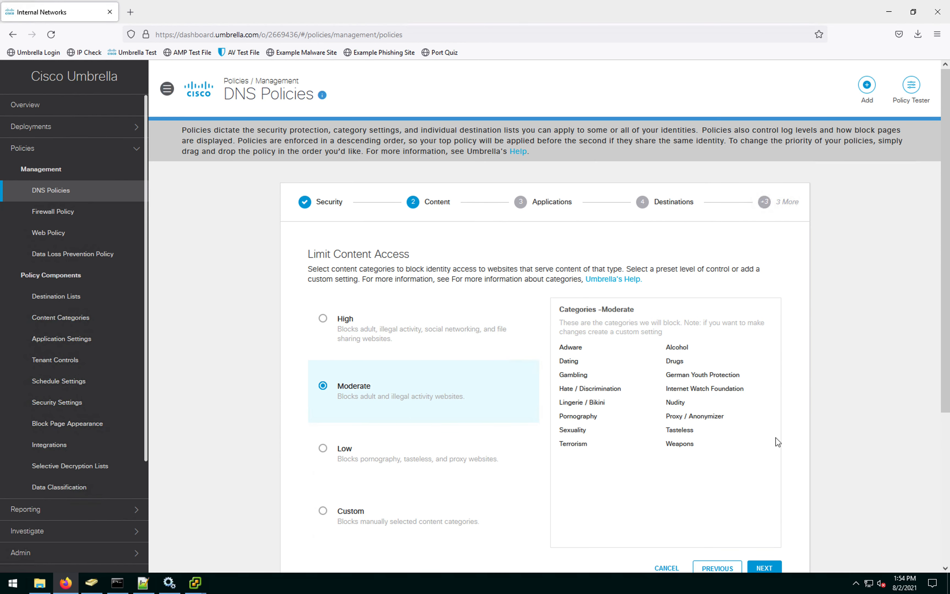
scroll(775, 413, down, 5)
click(761, 354)
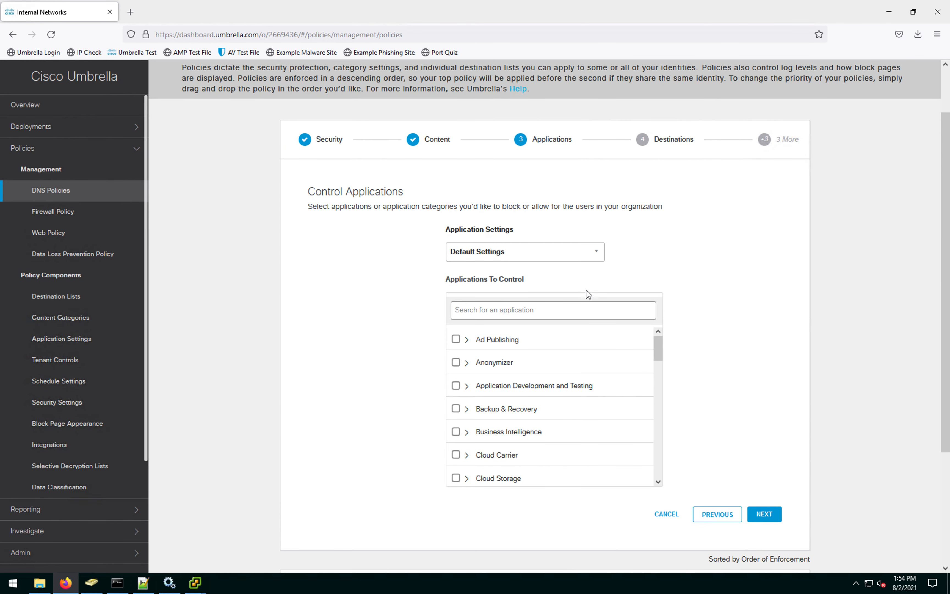
click(762, 519)
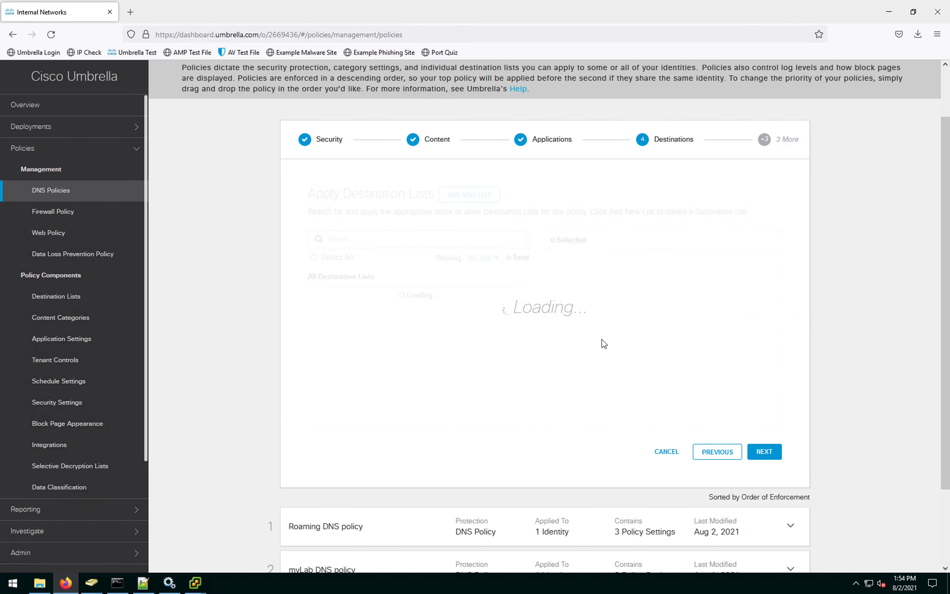
Step: Create and save the destination list 'default site block list' containing vimeo.com
click(478, 195)
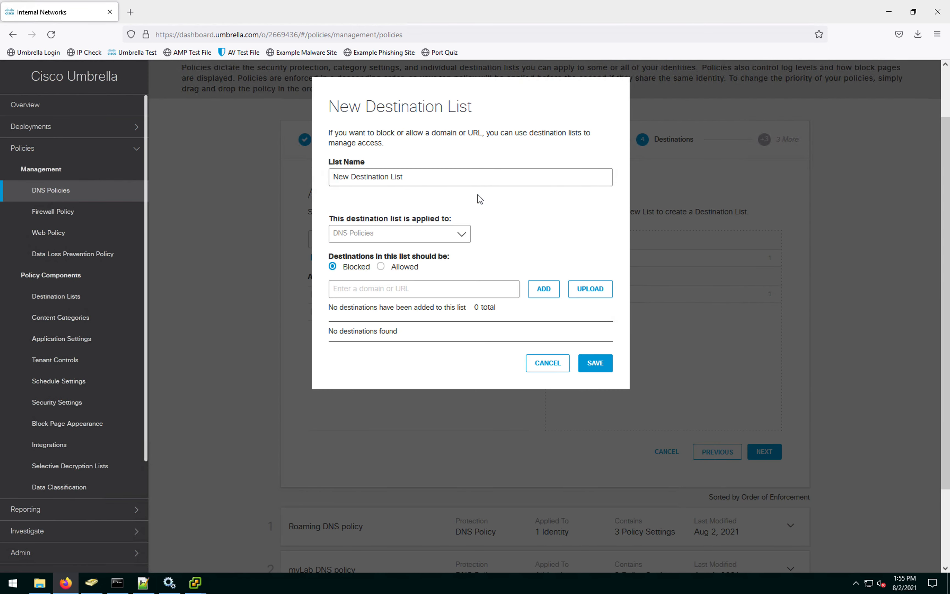
click(416, 175)
key(ctrl+a)
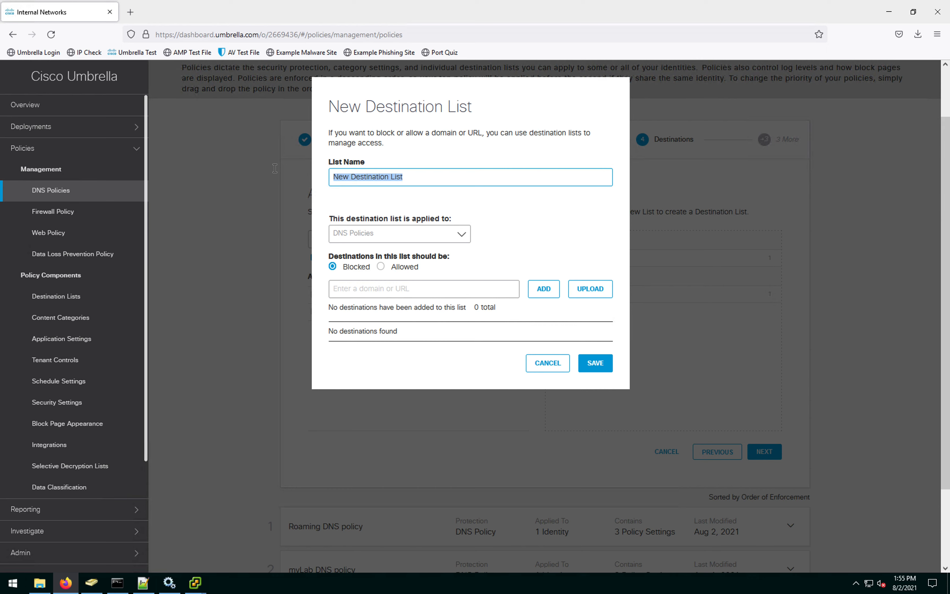
text(default site block list)
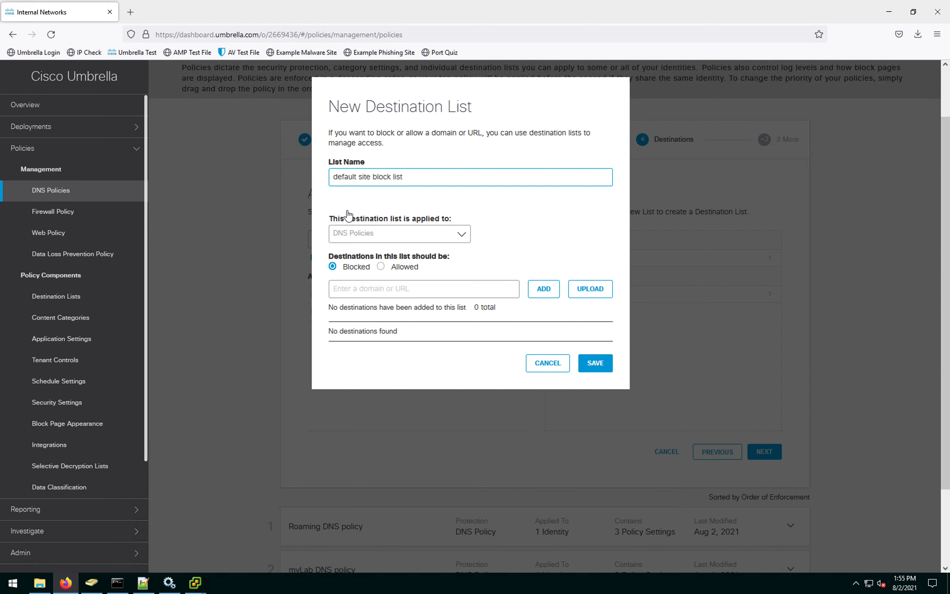
click(437, 292)
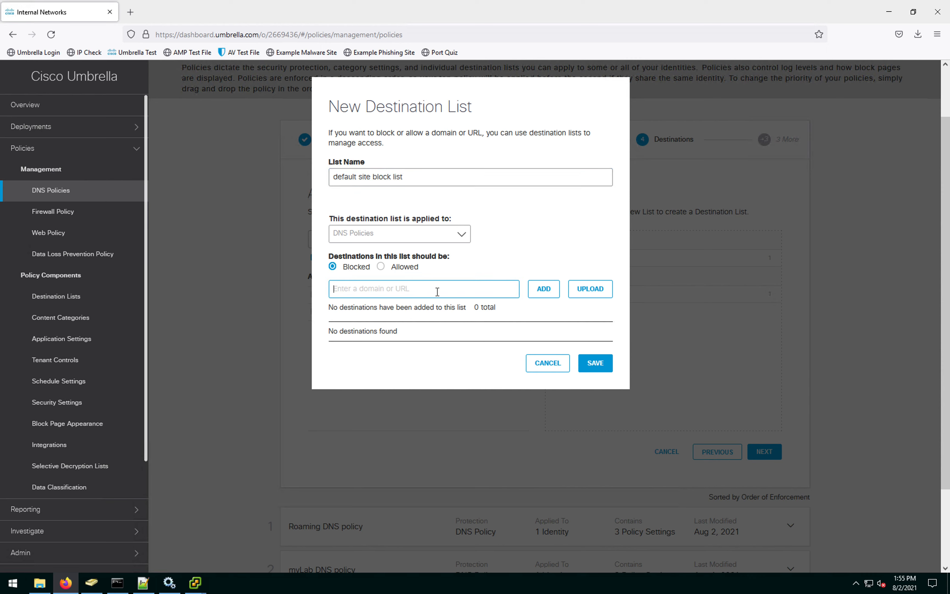
text(vimeo.com)
click(545, 296)
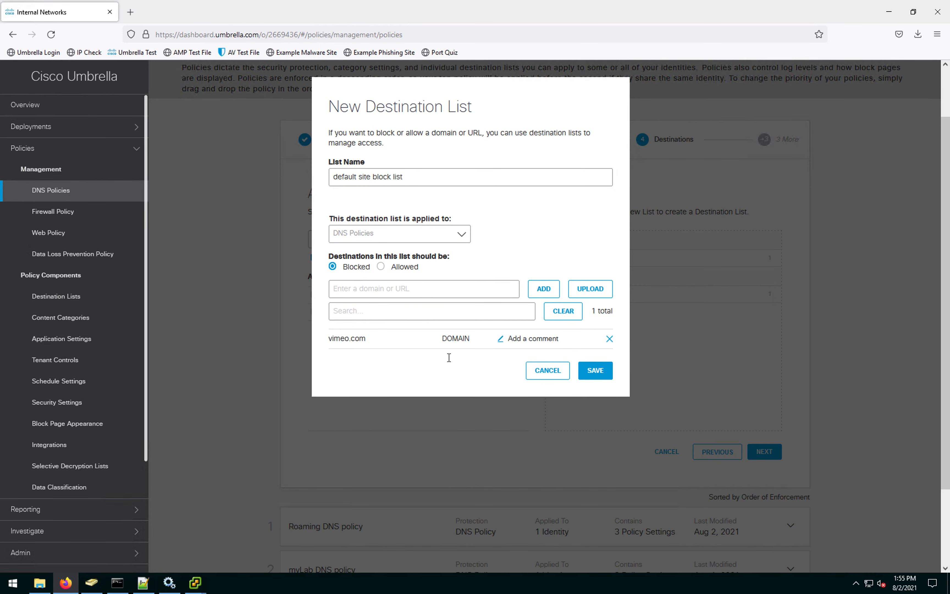
click(597, 372)
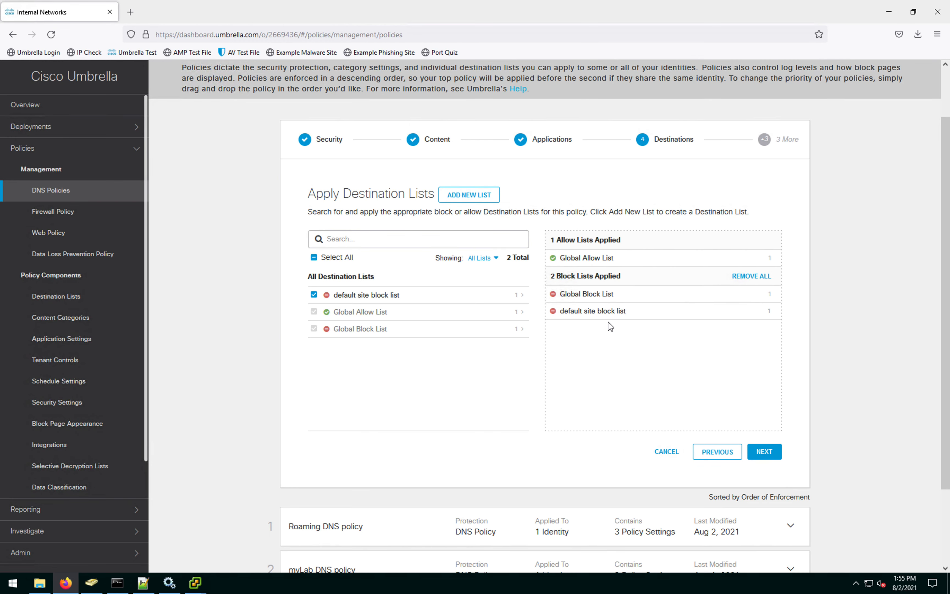
Step: Skip File Analysis and Block Pages, name the policy 'Default site policy' and save it
click(765, 452)
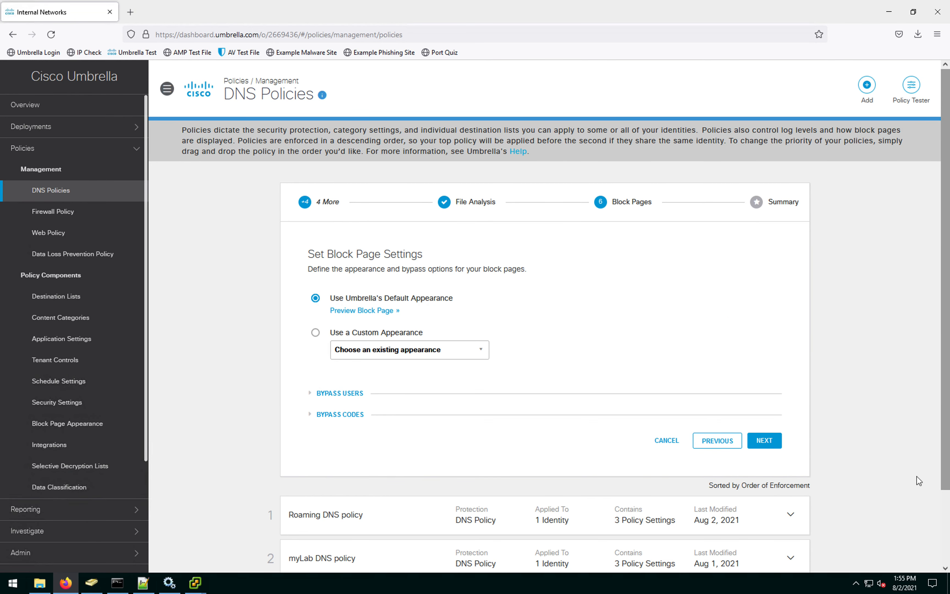
click(764, 445)
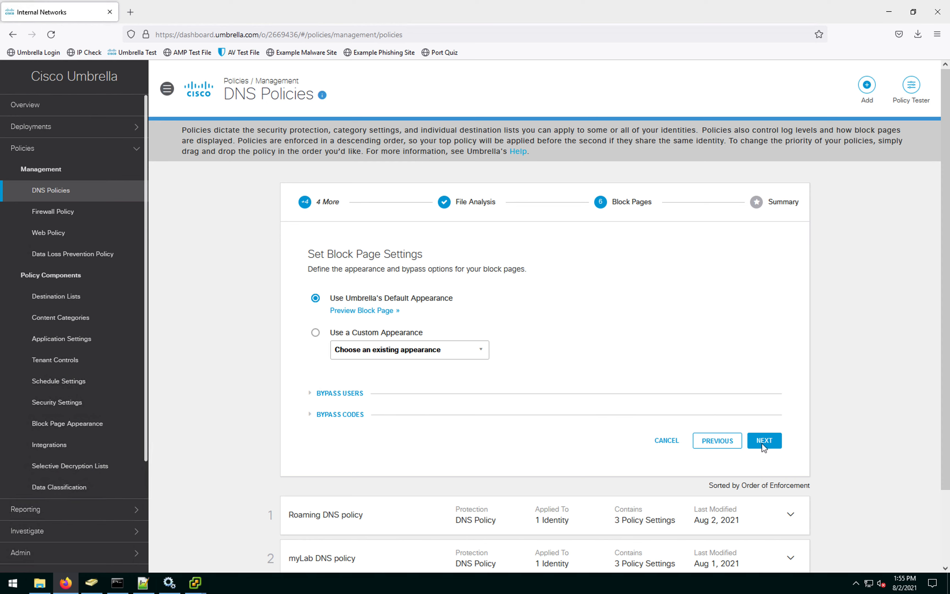
click(391, 293)
drag(361, 293, 274, 280)
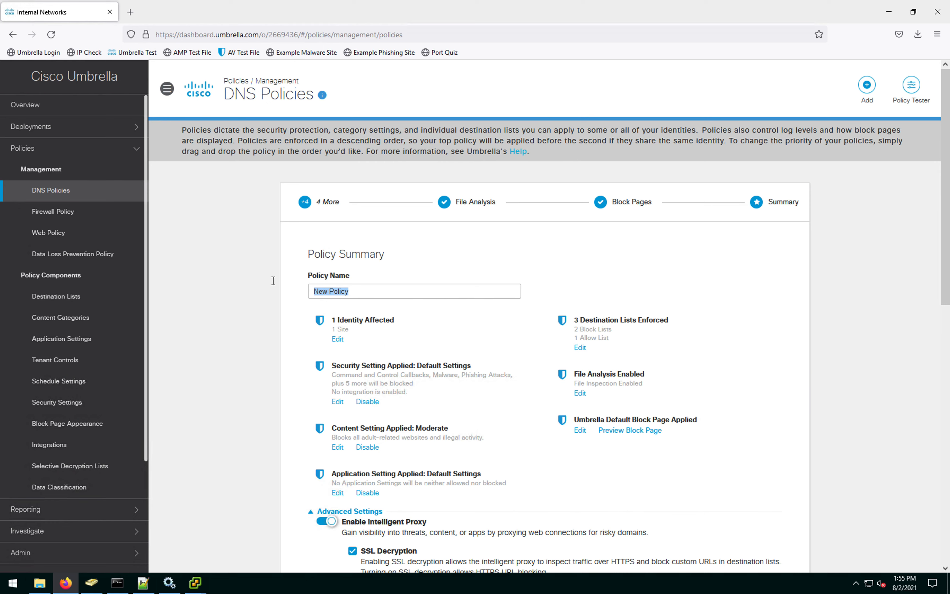
text(Default sire policy)
click(359, 290)
key(Left)
key(Left)
key(Left)
key(Left)
key(Left)
key(BackSpace)
text(t)
scroll(794, 403, down, 5)
scroll(707, 409, down, 5)
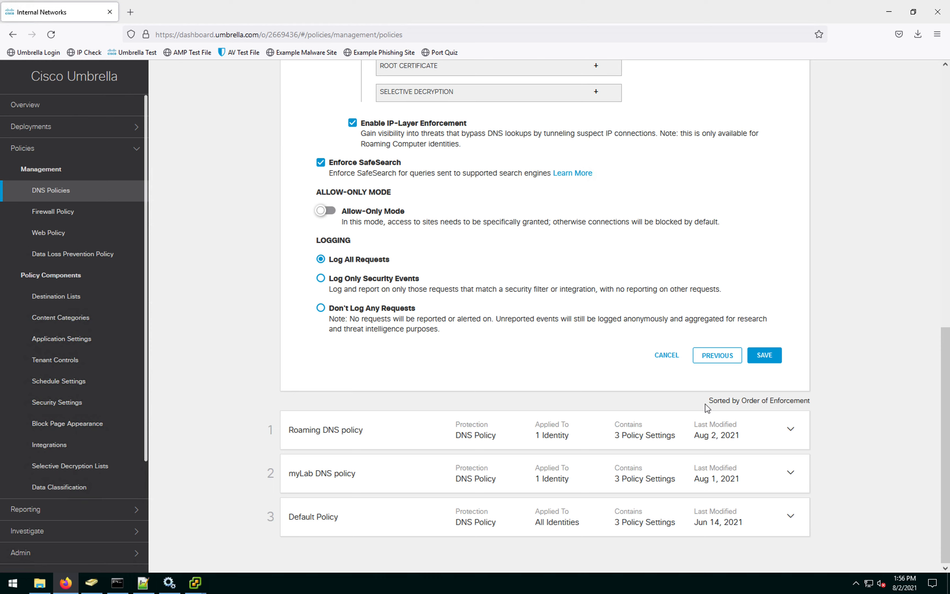
click(764, 355)
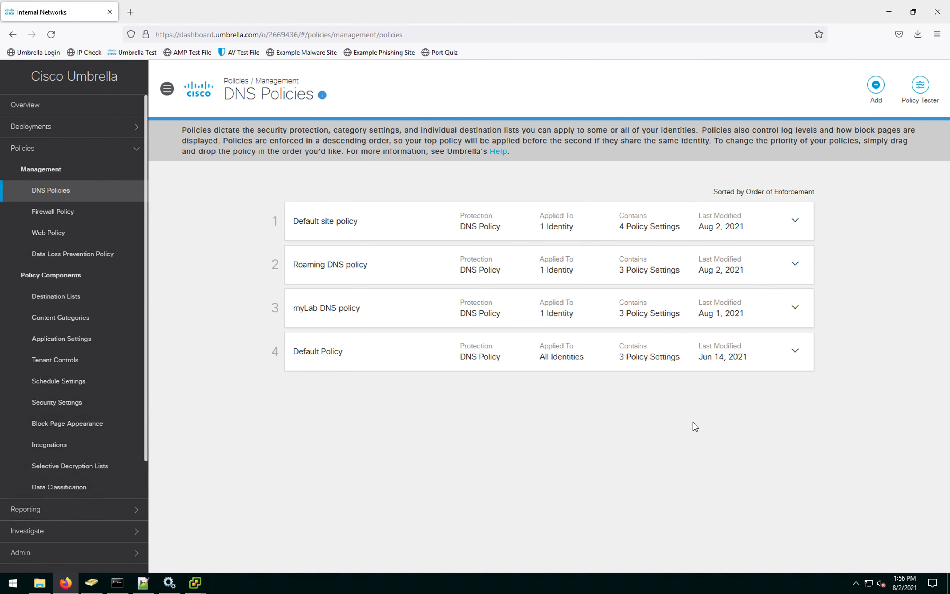
Step: On WKS1, run ipconfig /flushdns in a fresh administrator Command Prompt
key(ctrl+Up)
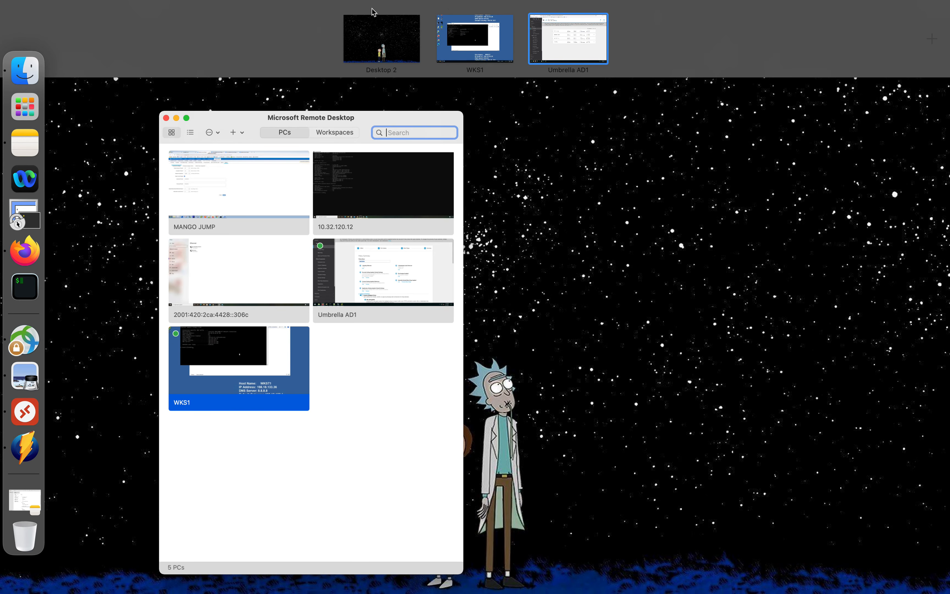
click(472, 44)
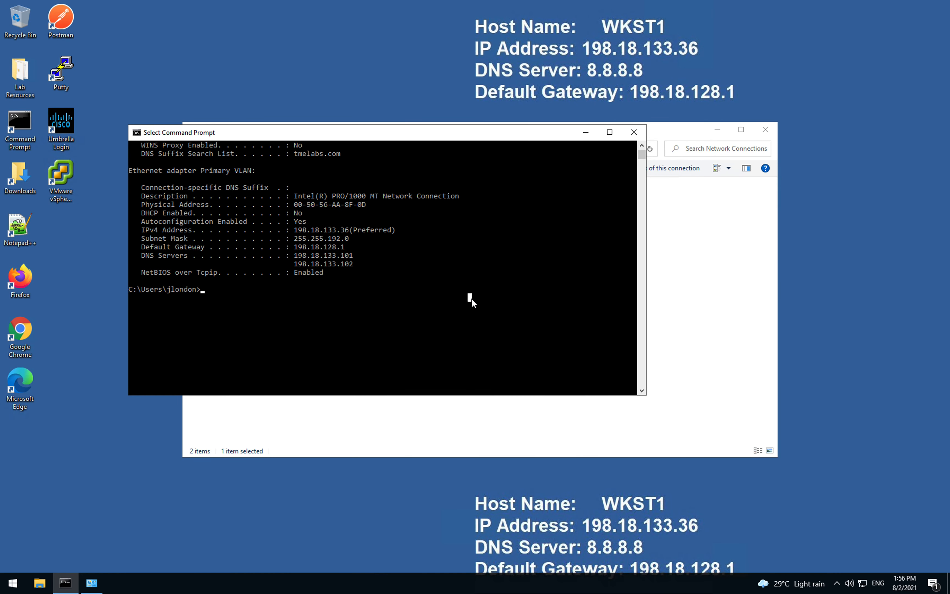
click(633, 136)
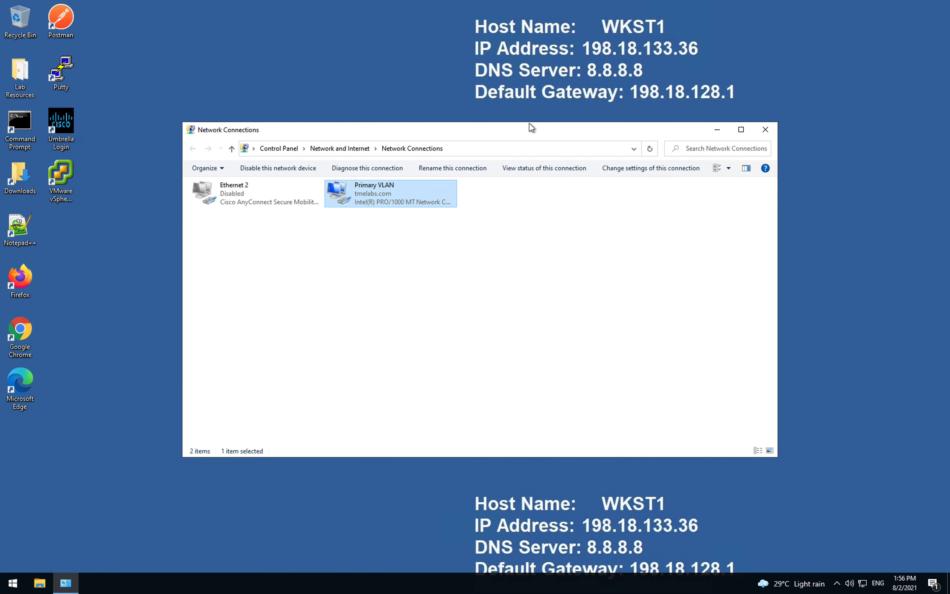
right_click(26, 140)
click(79, 168)
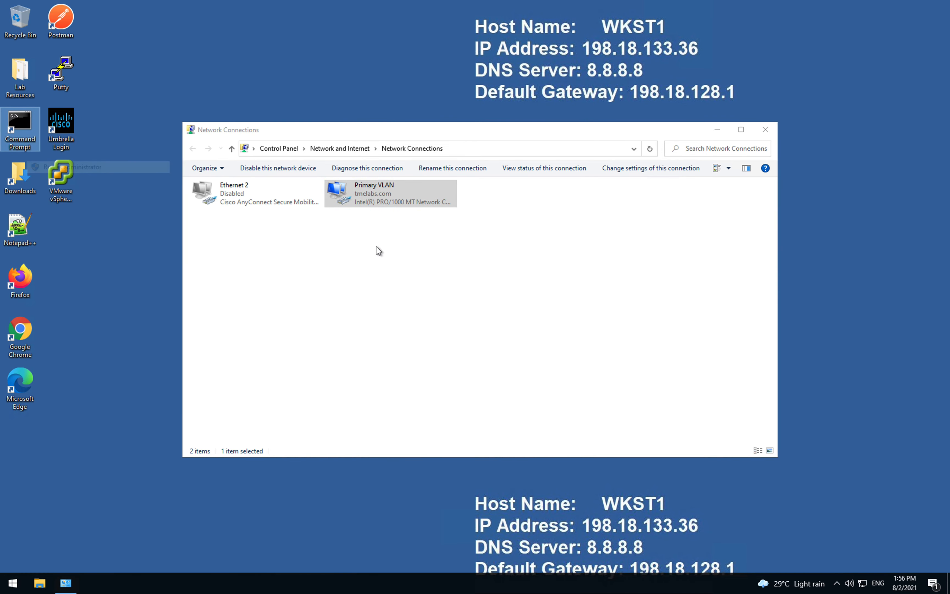
click(431, 360)
click(342, 234)
text(ipconf)
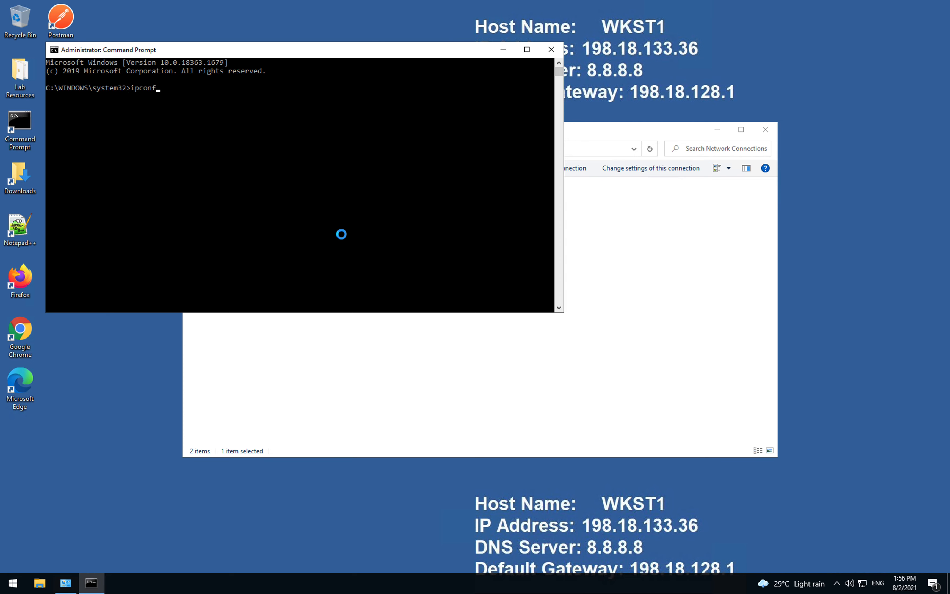
text(ig /flushdns)
key(Return)
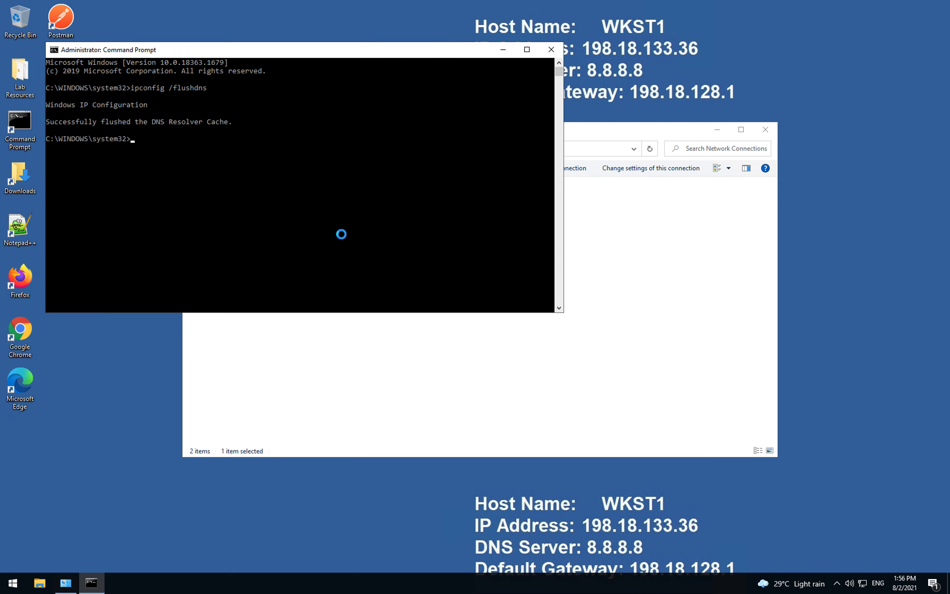
click(297, 266)
Step: Launch Firefox and type 'vime' into the address bar
double_click(29, 285)
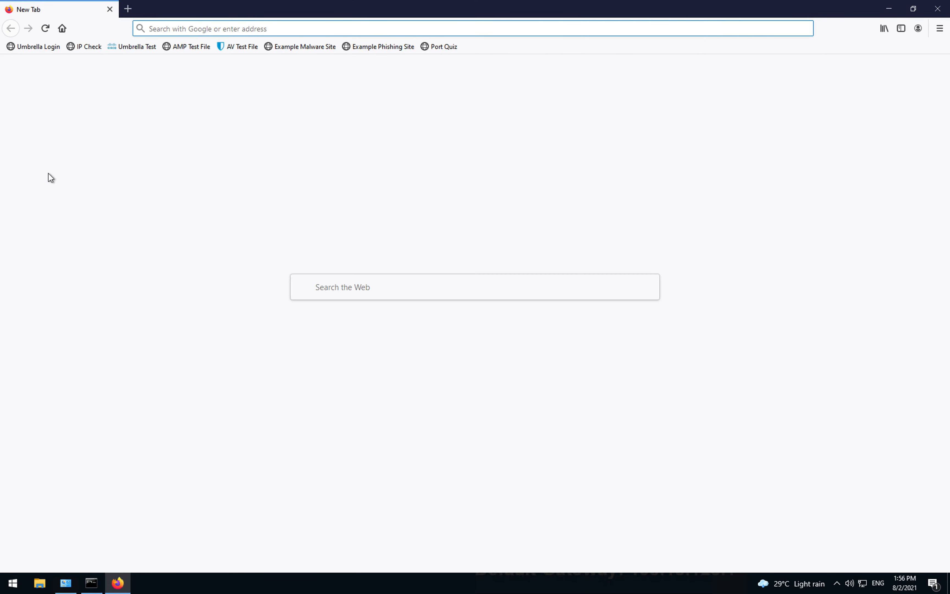
click(187, 33)
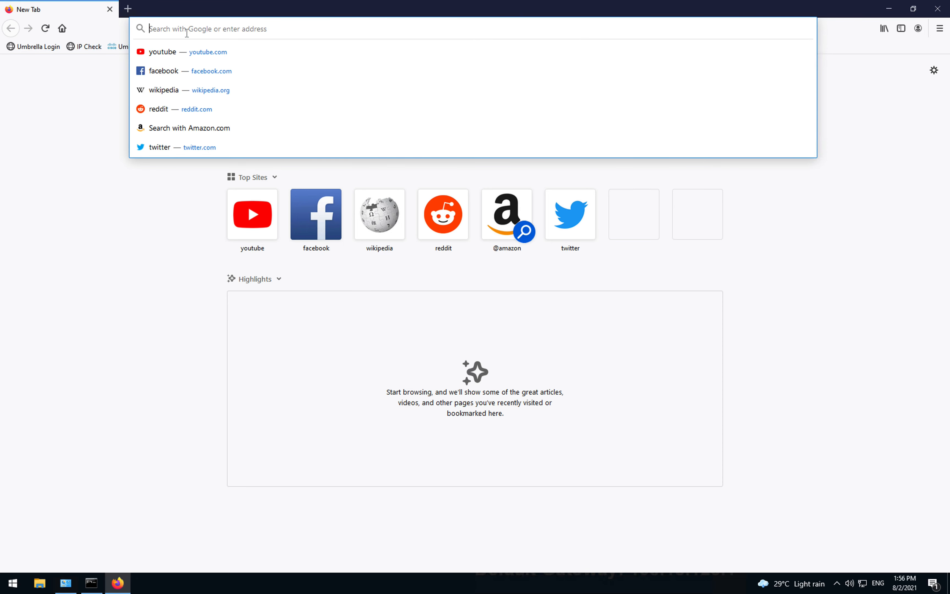
text(vime)
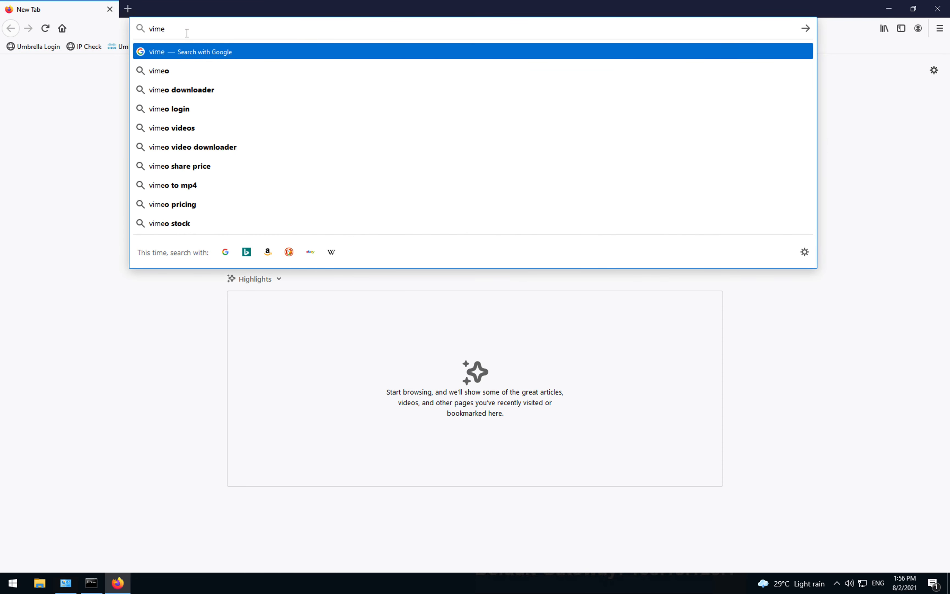
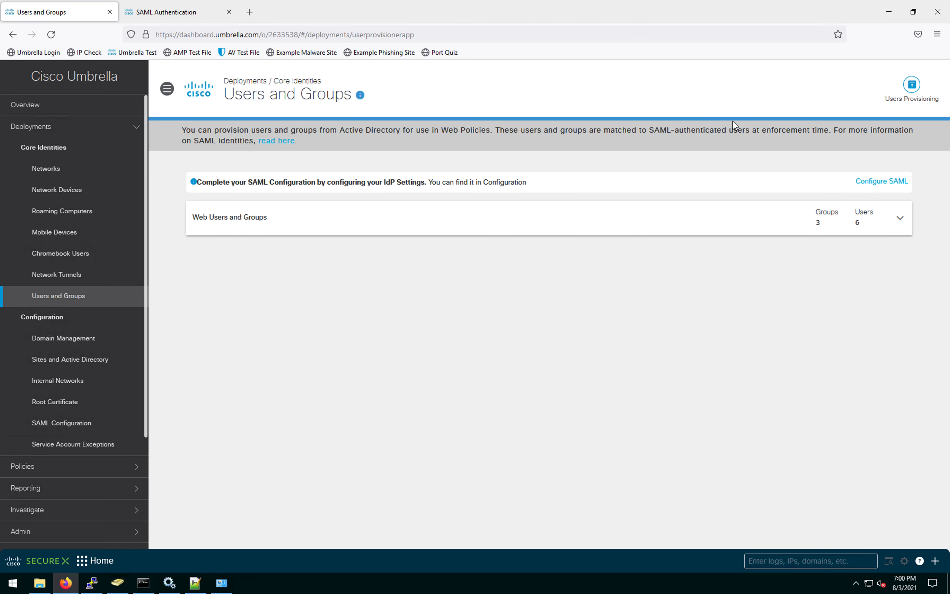
Step: Save AD Based Provisioning as the user provisioning method in Users and Groups
click(911, 93)
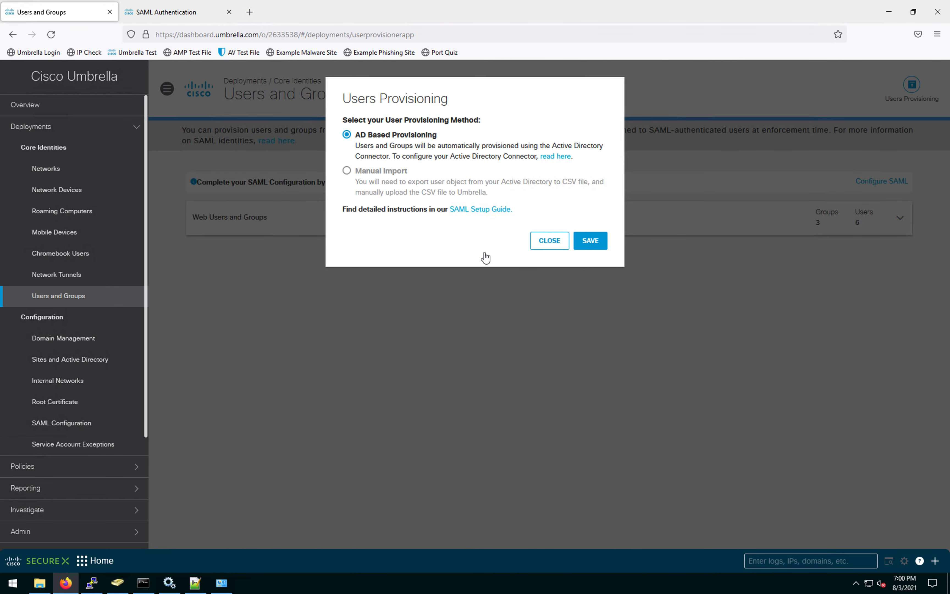
click(597, 246)
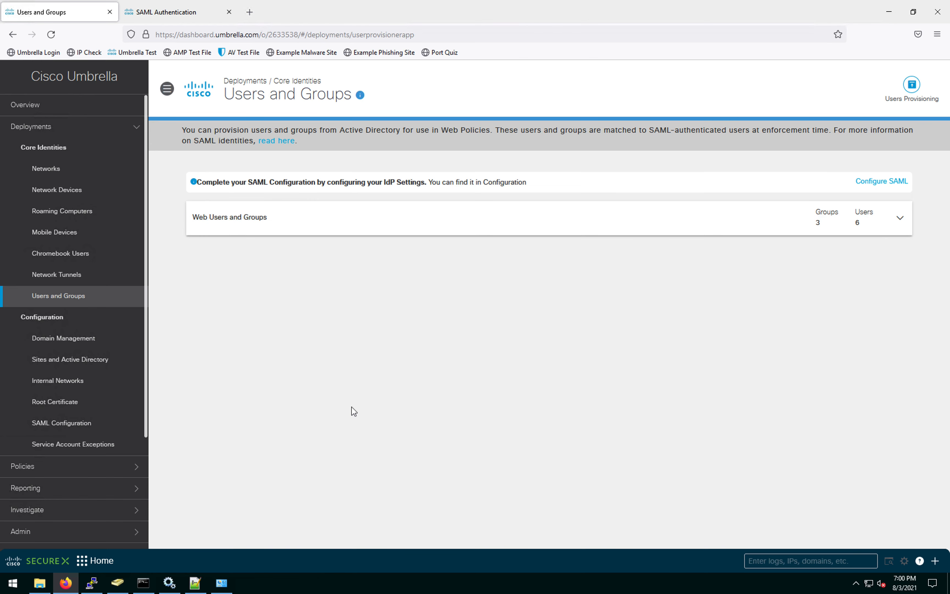
key(ctrl+Up)
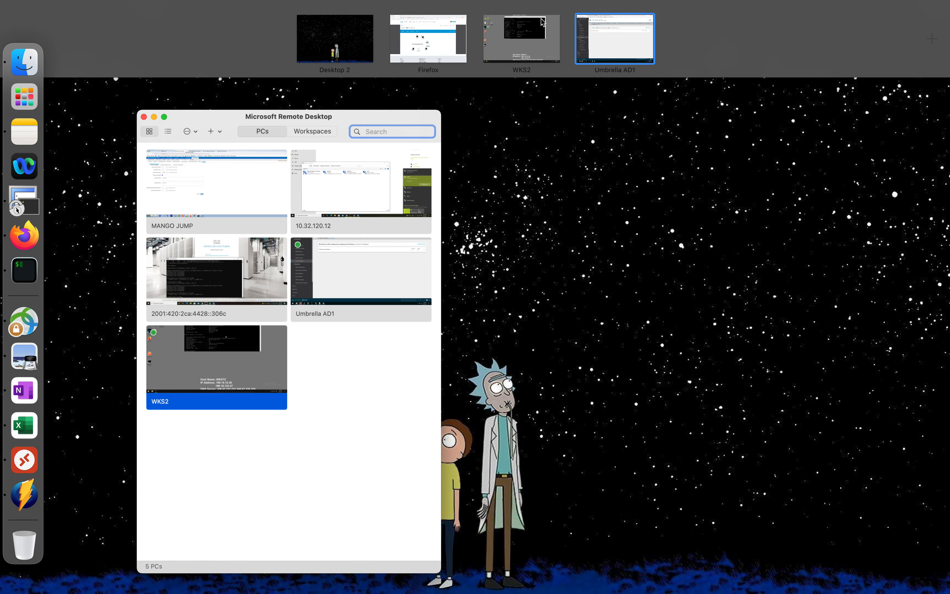
click(436, 34)
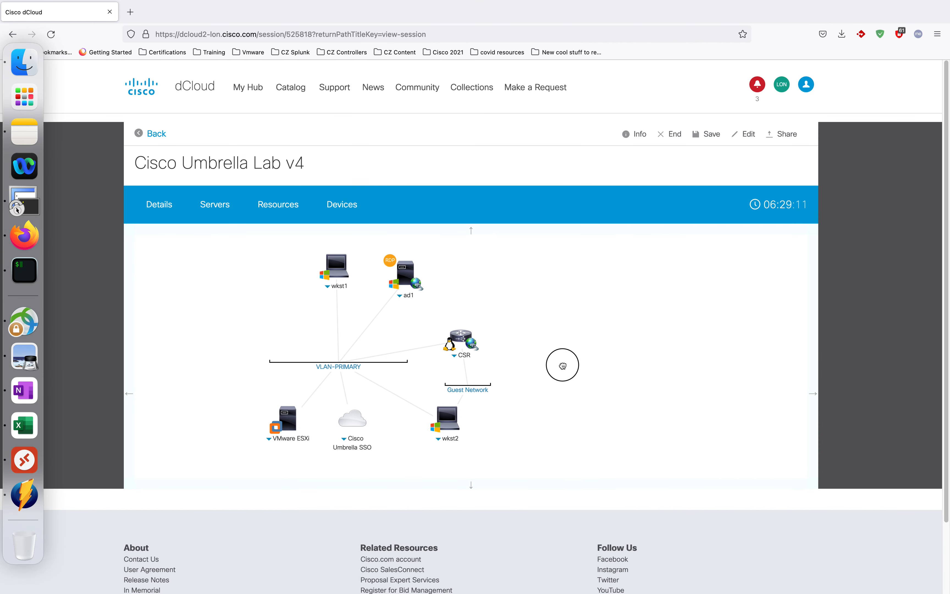
drag(545, 365, 592, 369)
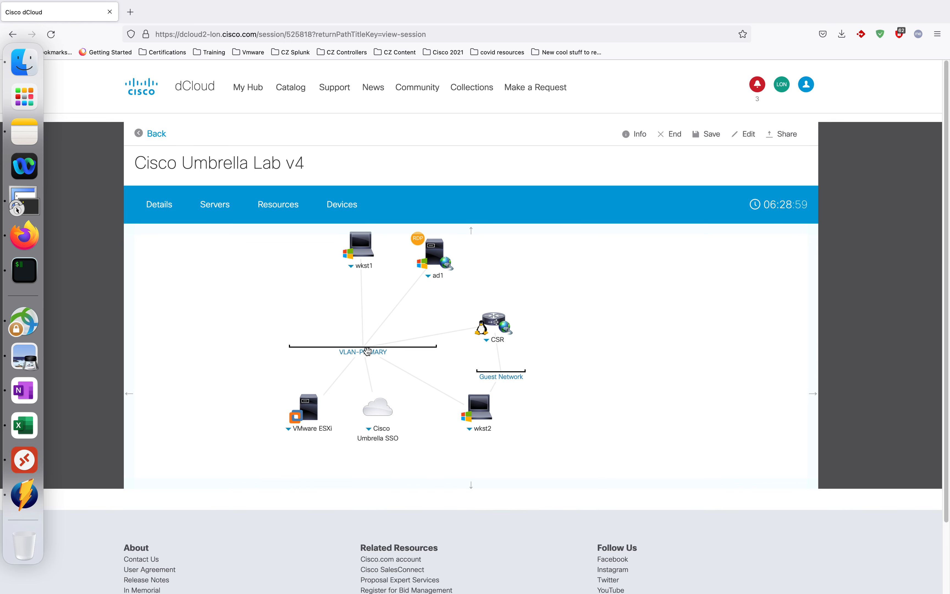
drag(416, 412, 391, 375)
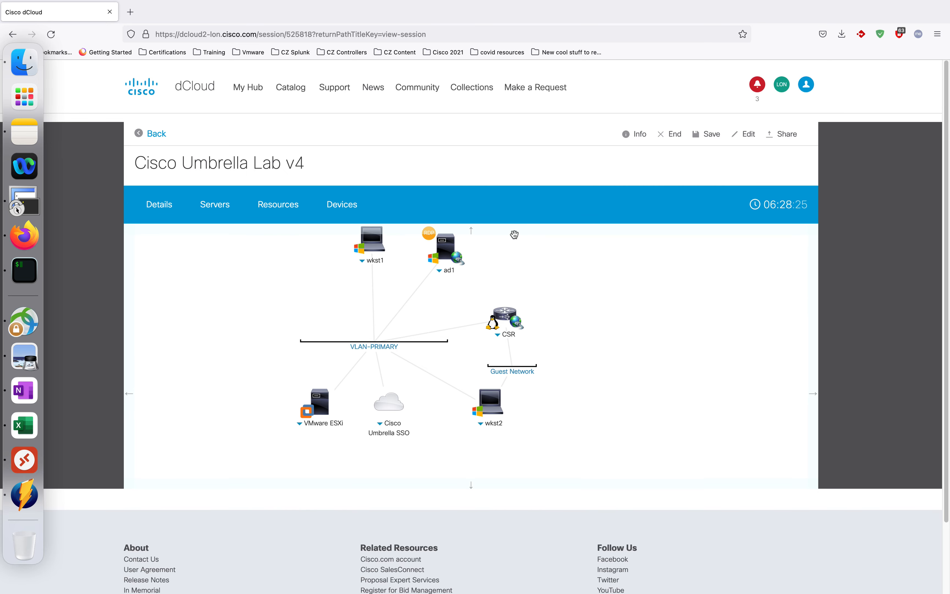
key(ctrl+Up)
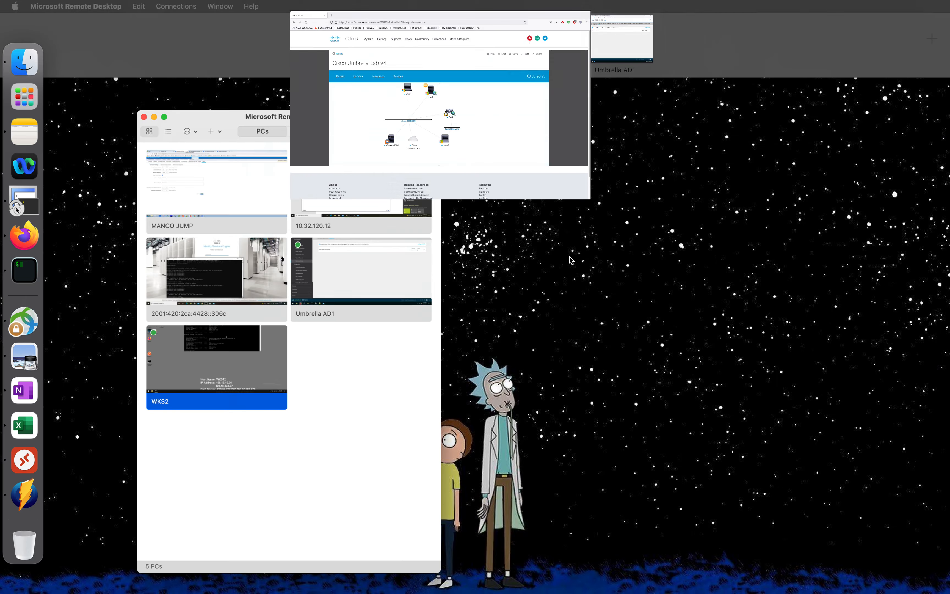
click(611, 35)
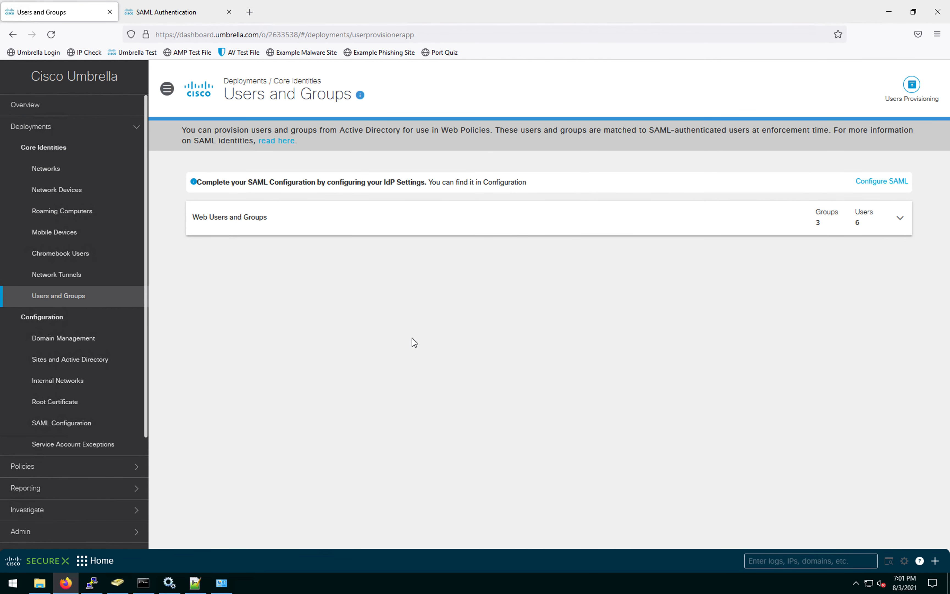
Step: Check the WKS2 workstation session, then return to the Umbrella AD1 session's Root Certificate settings
key(ctrl+Up)
click(517, 35)
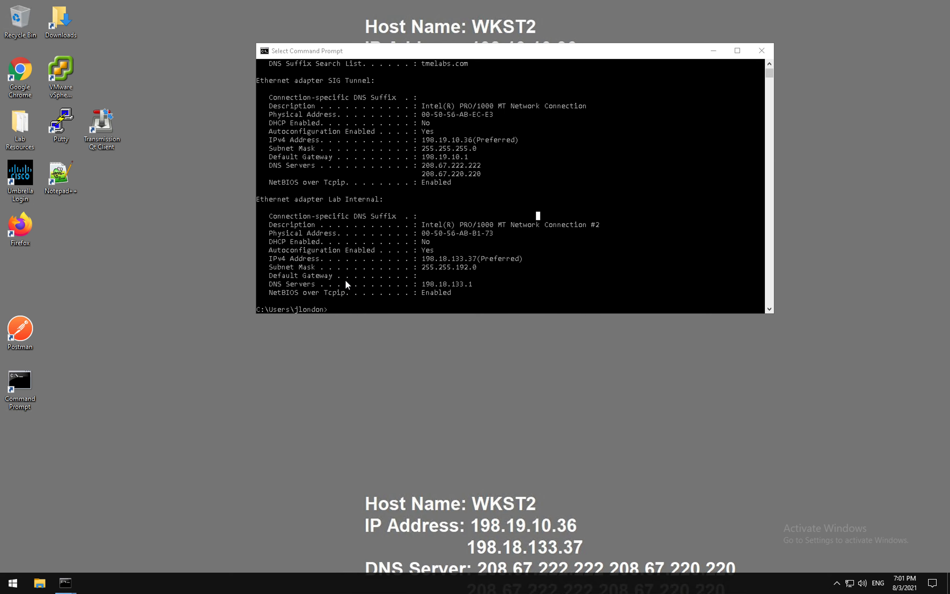
key(ctrl+Up)
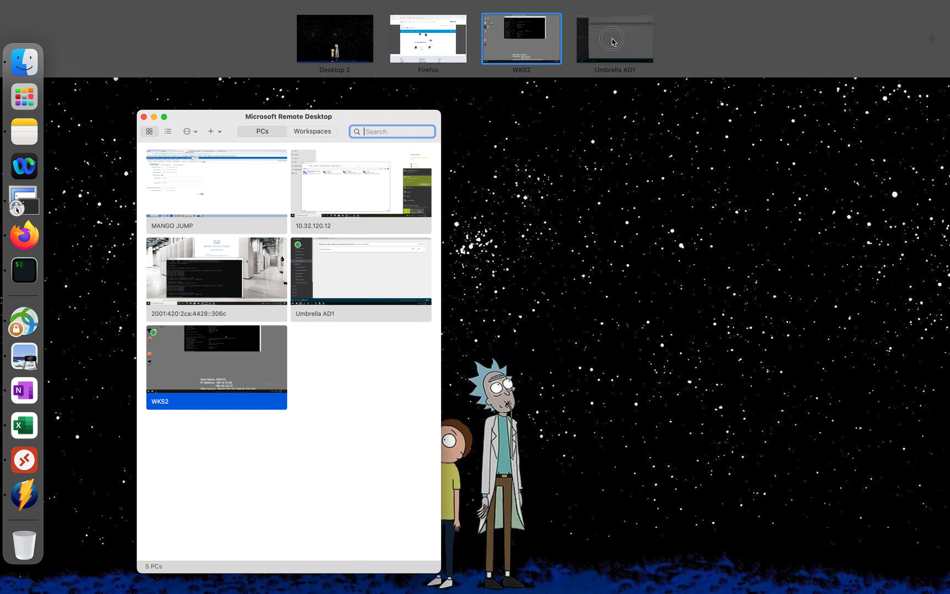
click(612, 41)
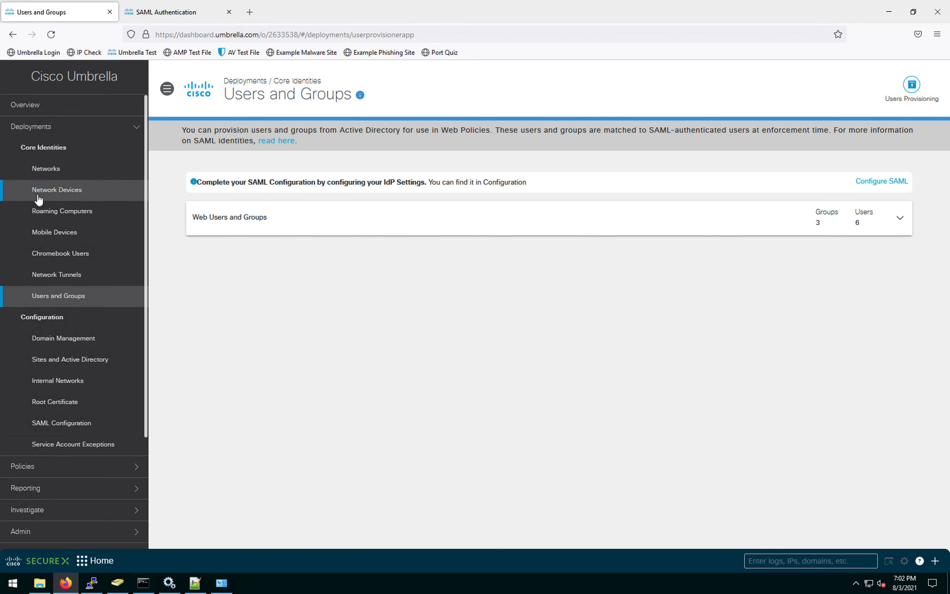
click(58, 408)
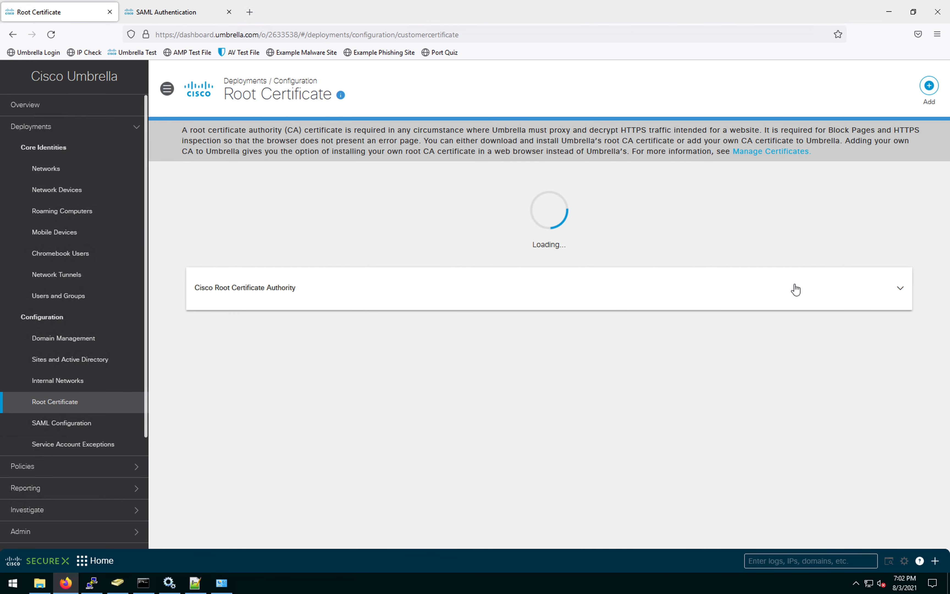
Step: Review the Cisco Root Certificate Authority details, then go to Policies > Selective Decryption Lists
click(900, 288)
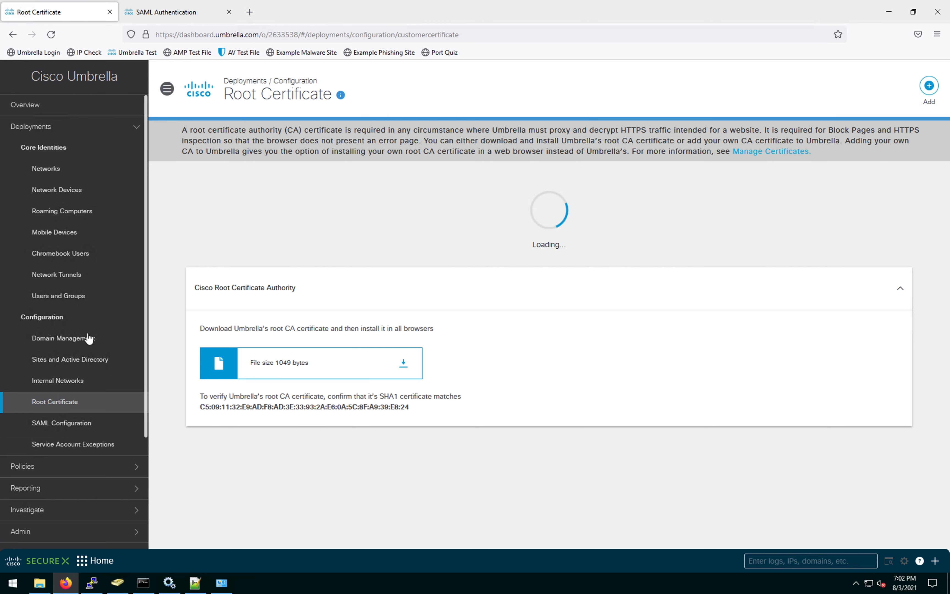
click(134, 130)
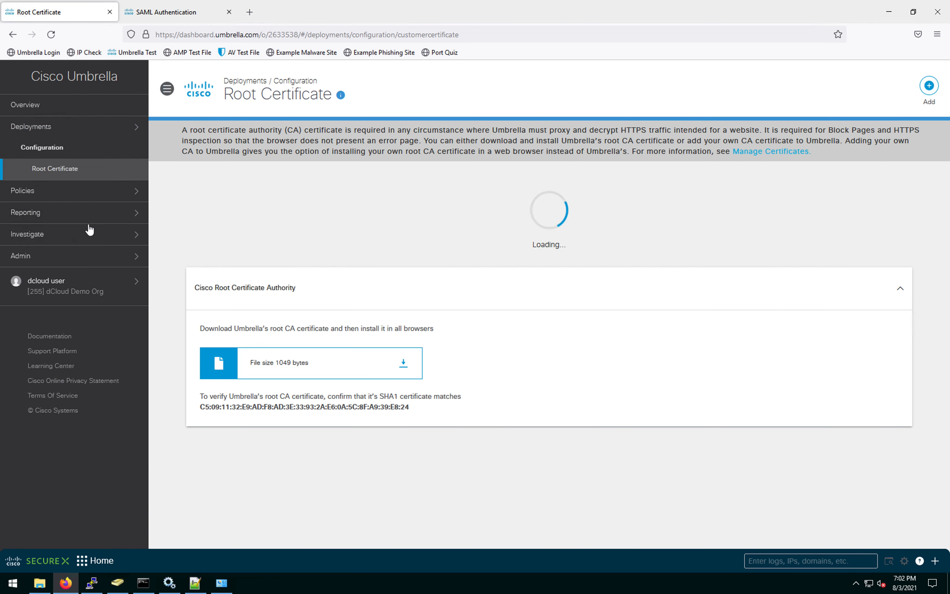
click(128, 193)
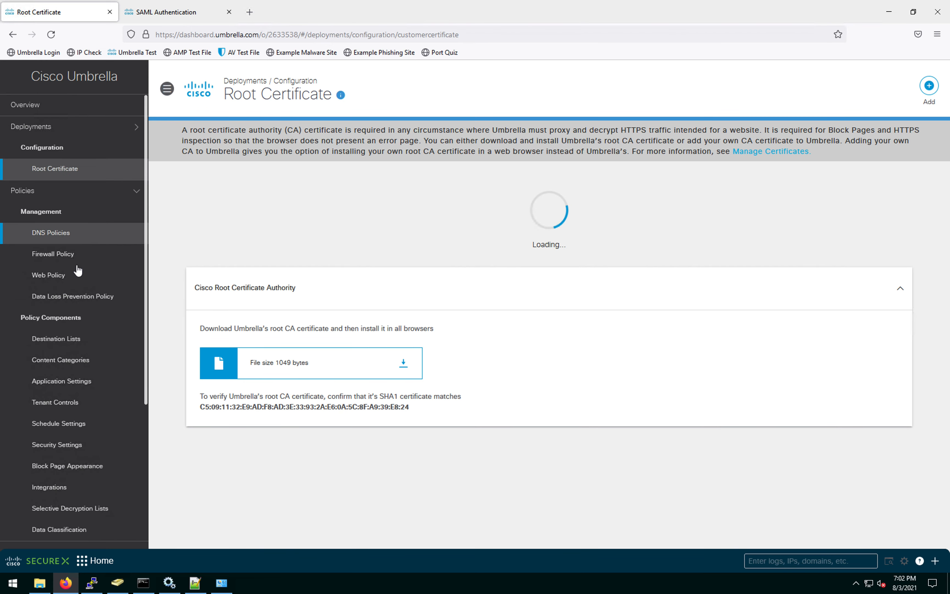
scroll(77, 270, down, 2)
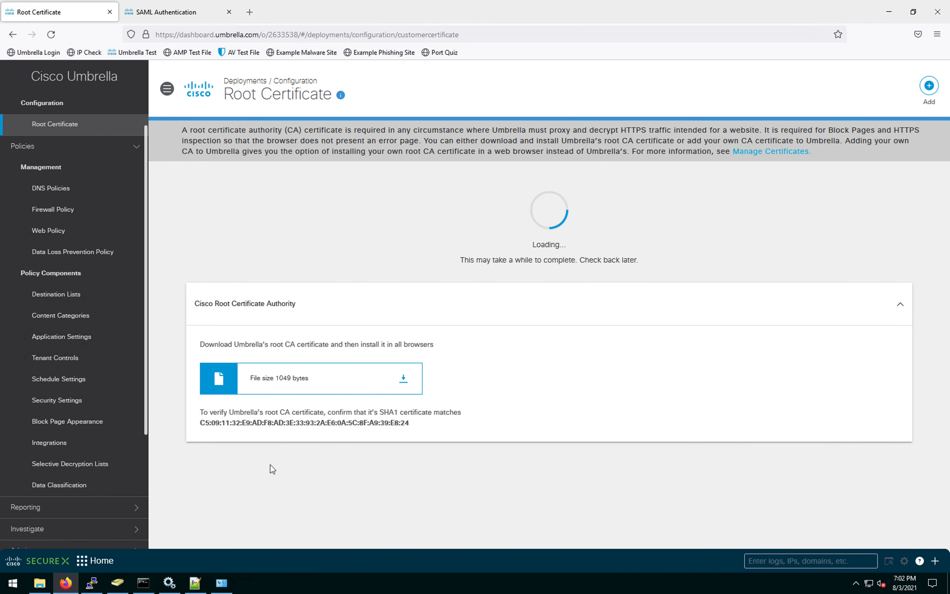
click(78, 464)
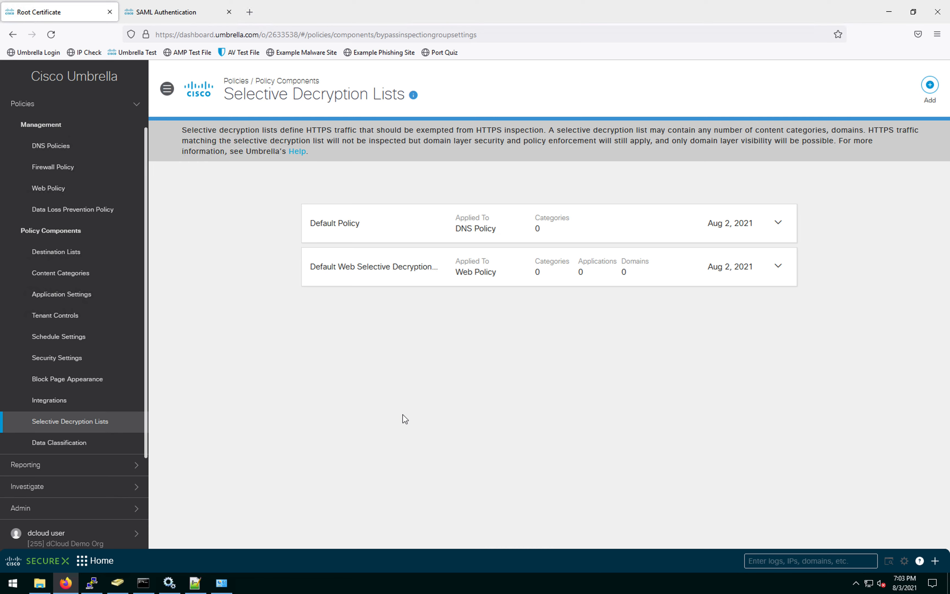
Step: Add and save selective decryption list 'SWG_Finance' containing the Financial Institutions category
click(930, 85)
click(374, 261)
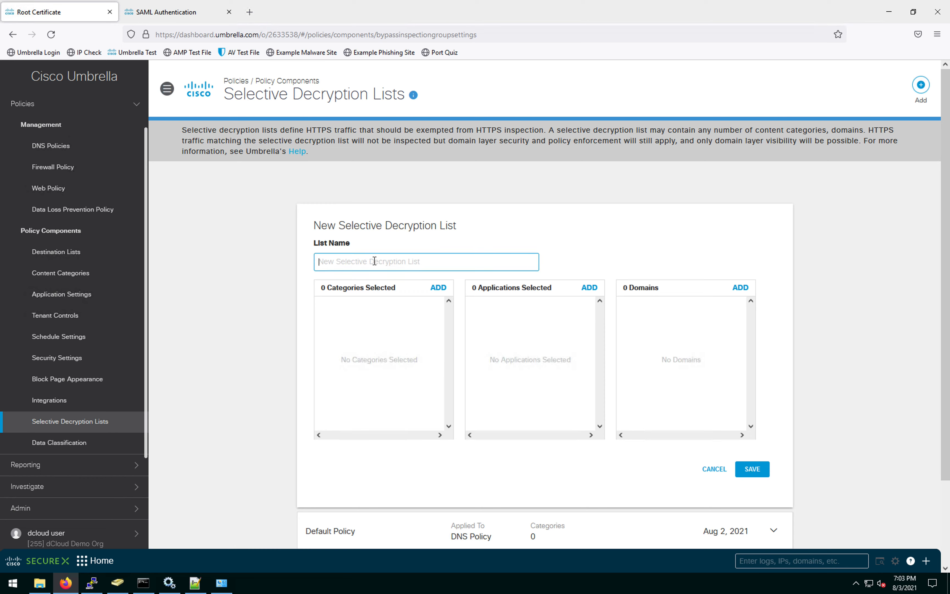
text(SWG_Finance)
click(438, 288)
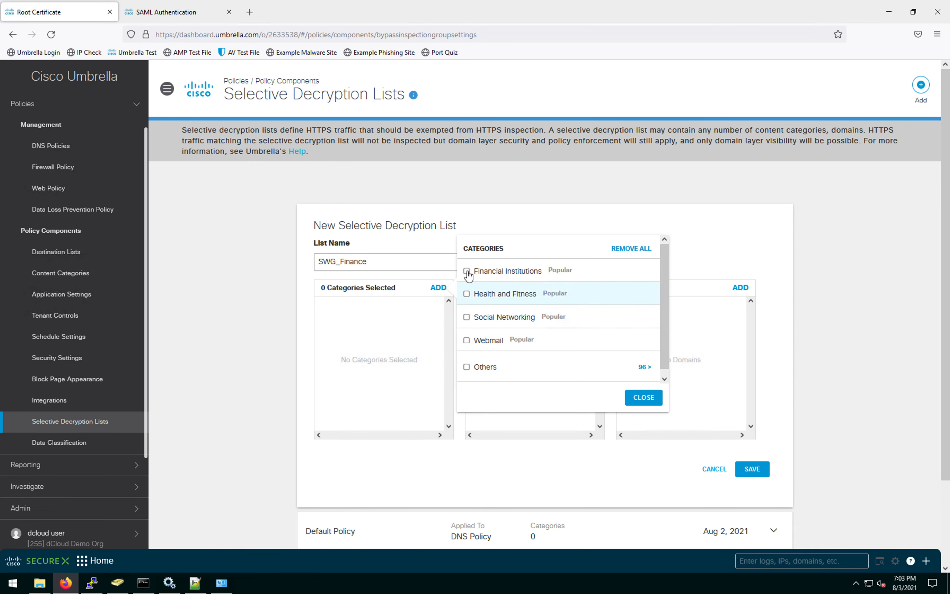
click(466, 272)
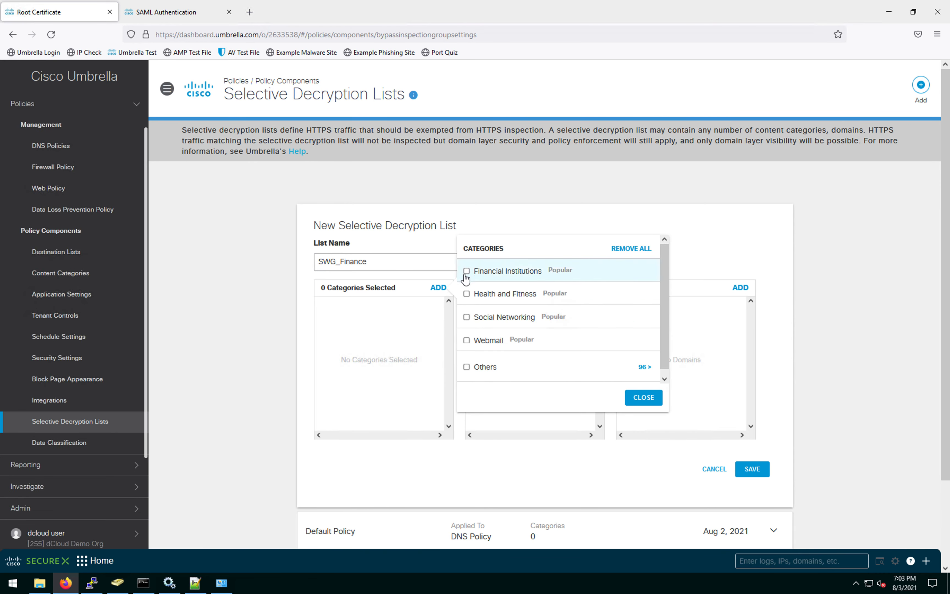
click(646, 397)
click(759, 473)
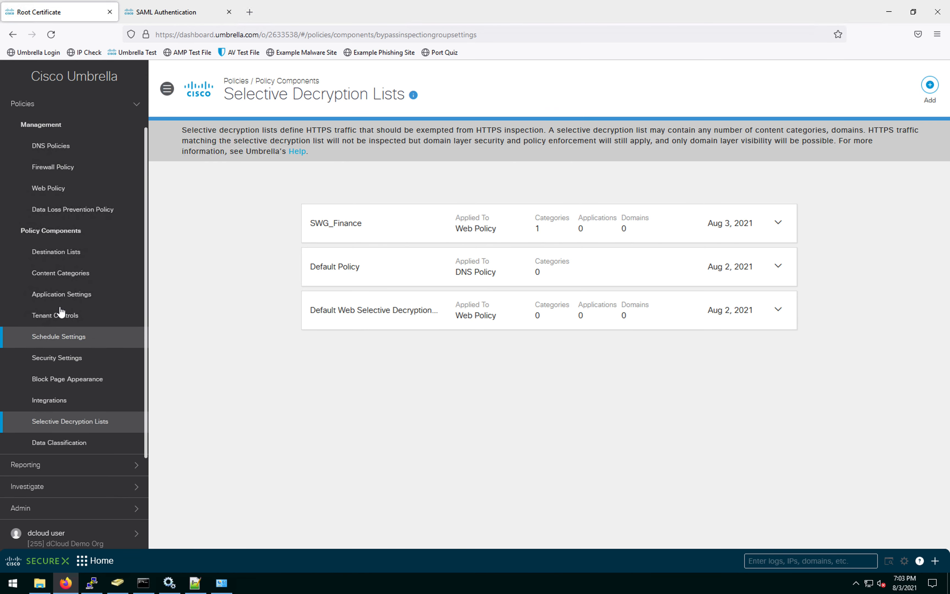
Step: Add a new Tenant Controls setting and select its default Setting Name text
click(59, 314)
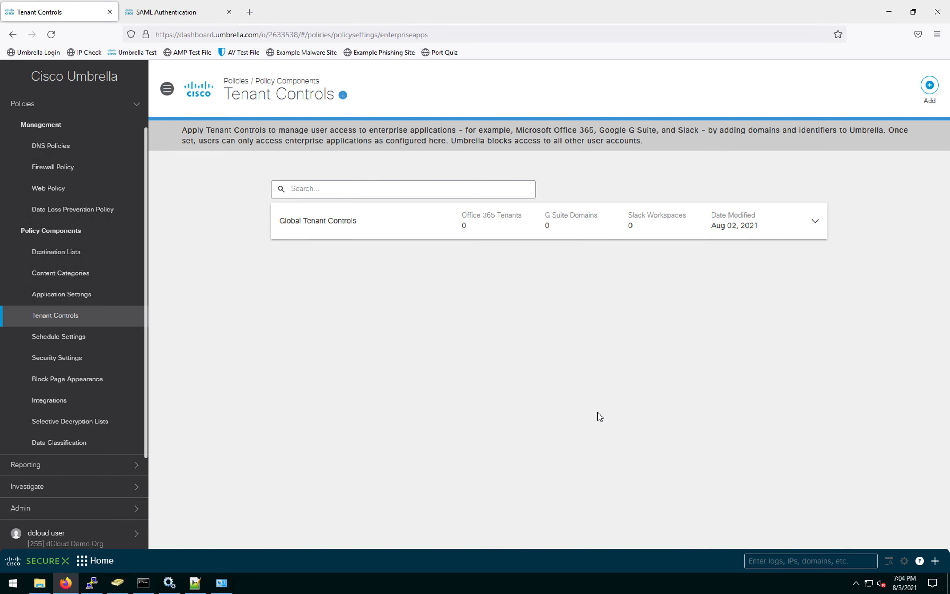
click(933, 90)
click(396, 266)
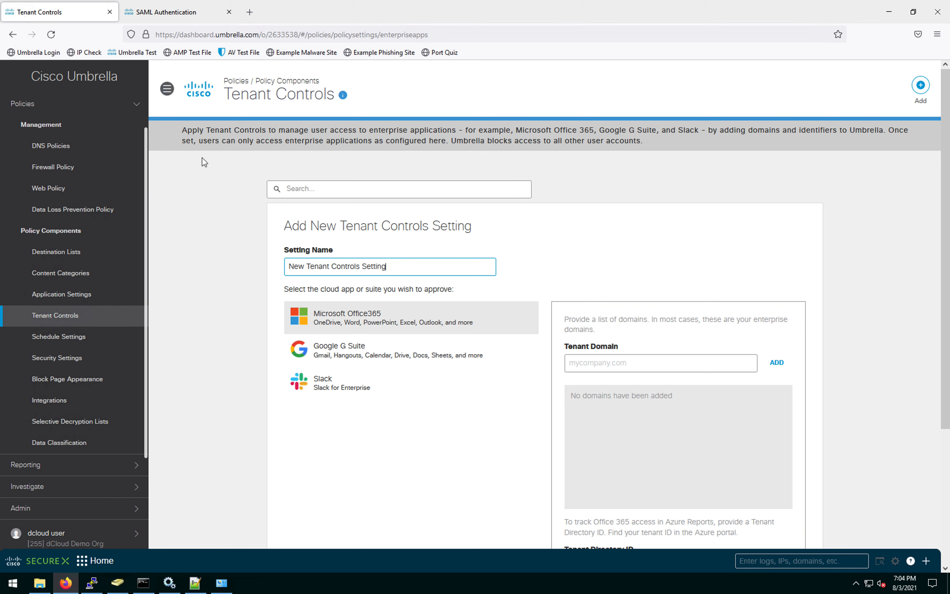
drag(400, 270, 267, 263)
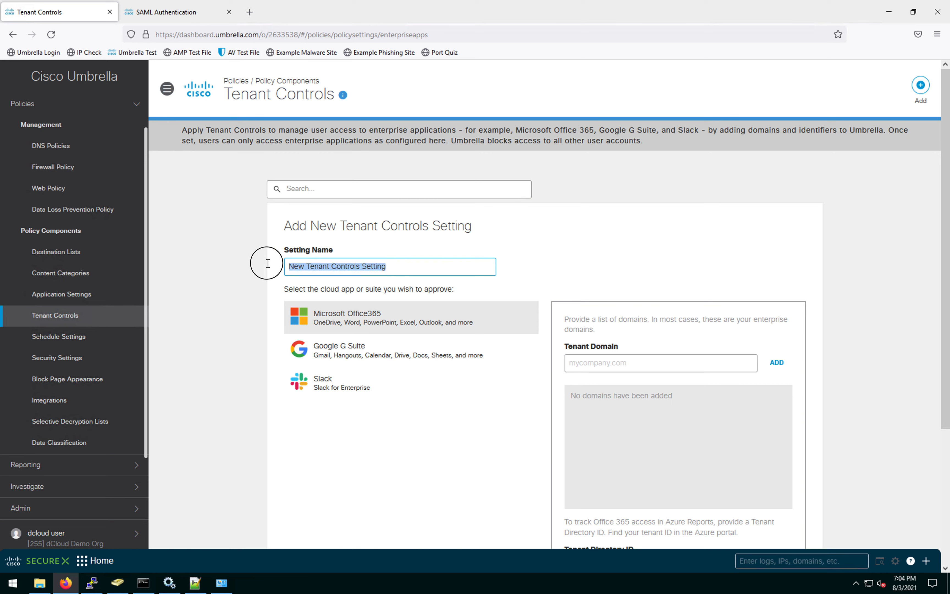
Step: Replace the default tenant controls setting name with 'Google_tenan'
click(420, 270)
drag(393, 266, 270, 265)
click(420, 269)
drag(405, 265, 247, 256)
text(Google_tenant)
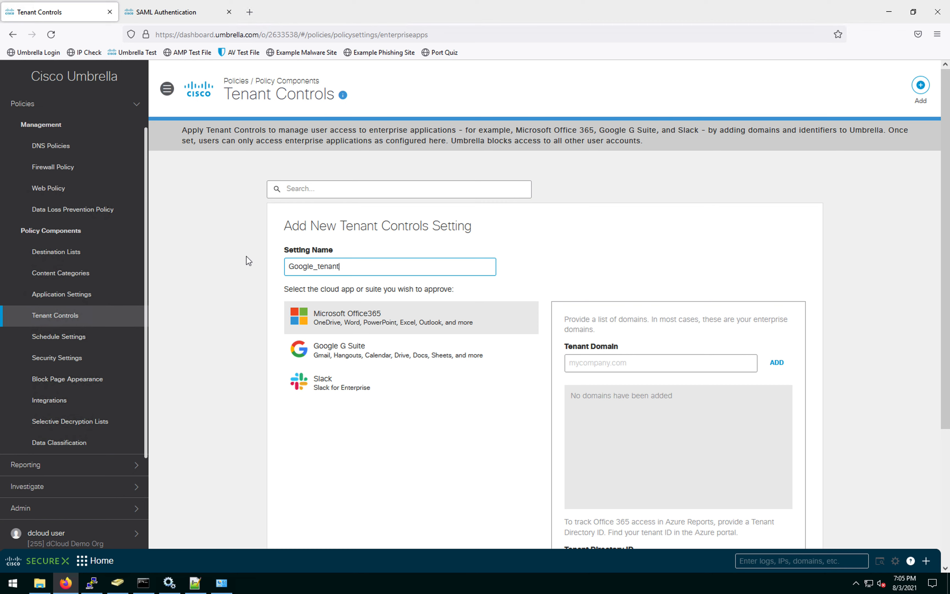
Step: Approve Google G Suite for tenant domain tmelabs.com, save the setting, and go to Destination Lists
click(390, 349)
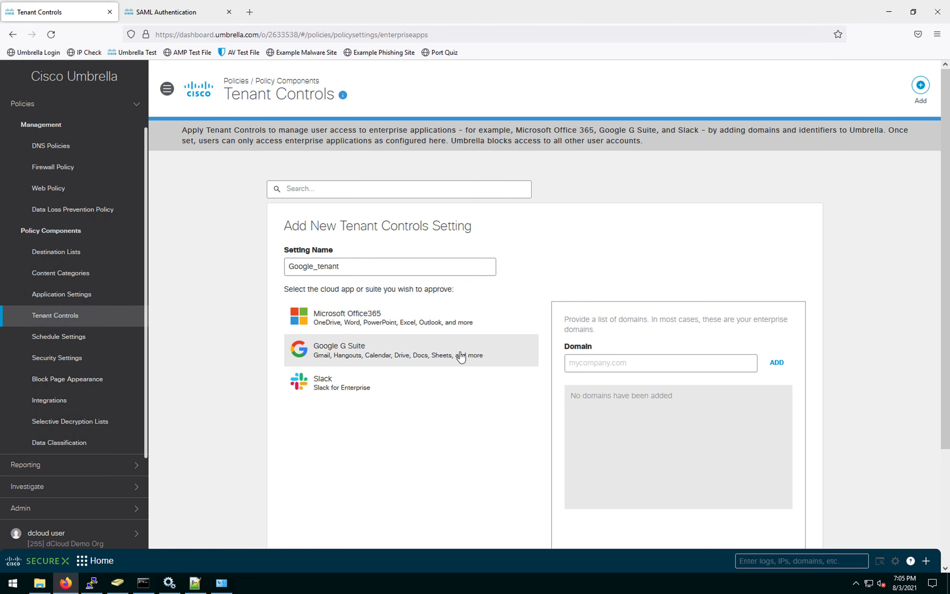
click(625, 364)
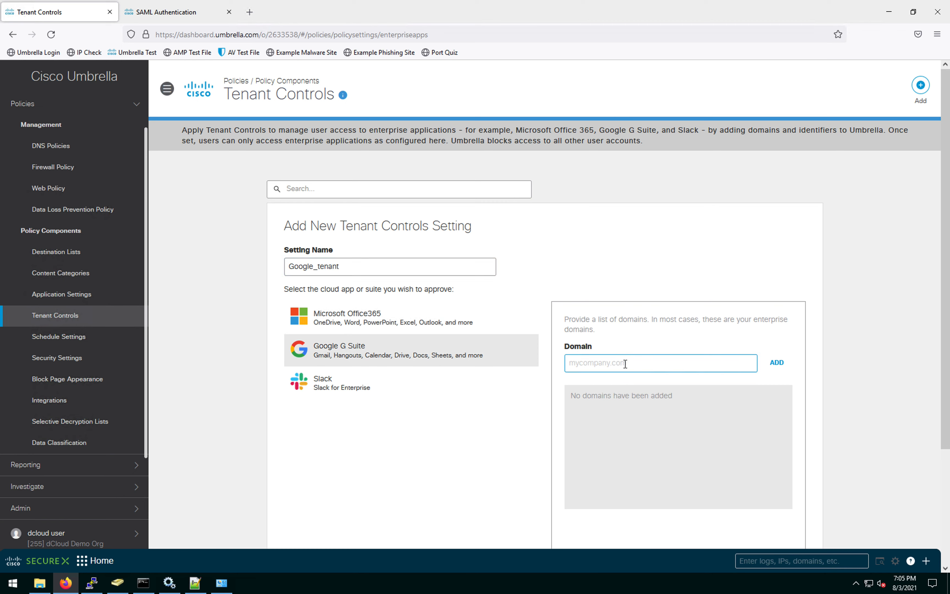
text(tmelabs.com)
triple_click(571, 363)
click(625, 362)
drag(625, 362, 548, 362)
click(636, 362)
drag(630, 365, 569, 365)
click(777, 362)
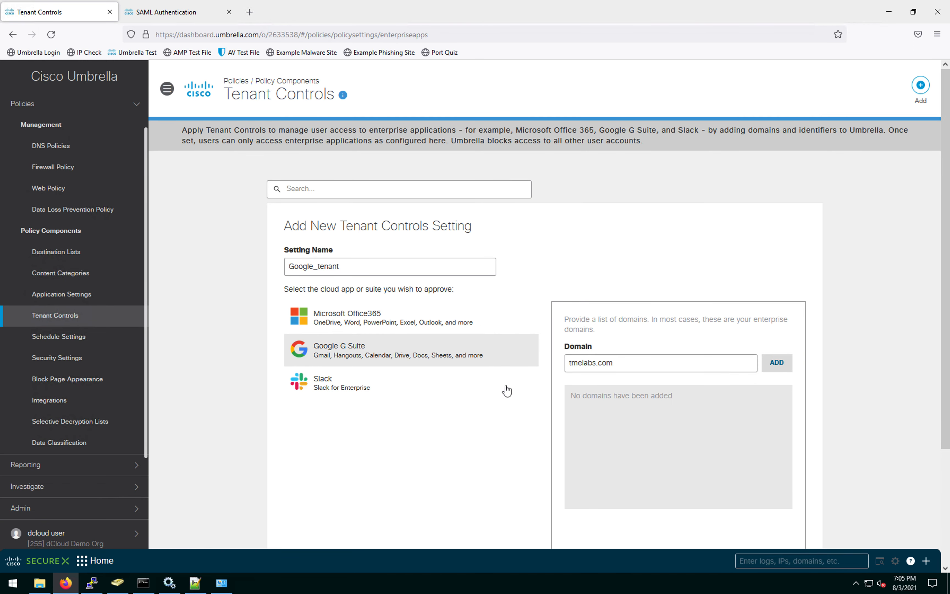
scroll(449, 412, down, 3)
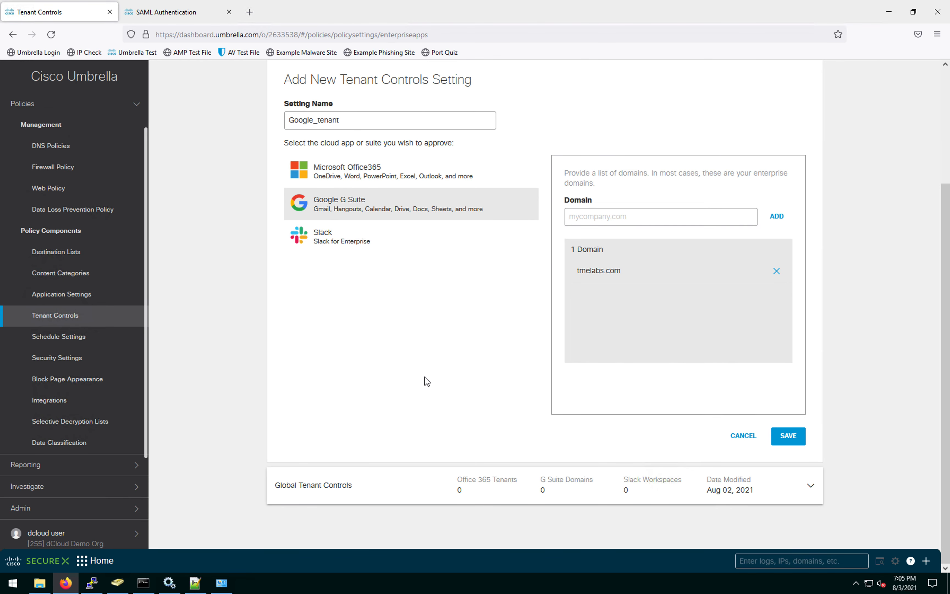
click(789, 437)
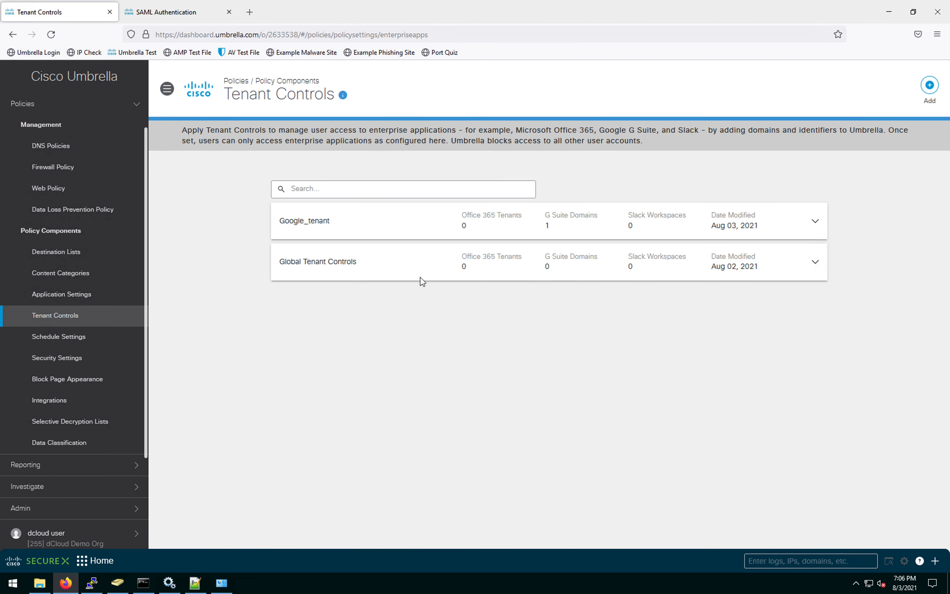
click(75, 256)
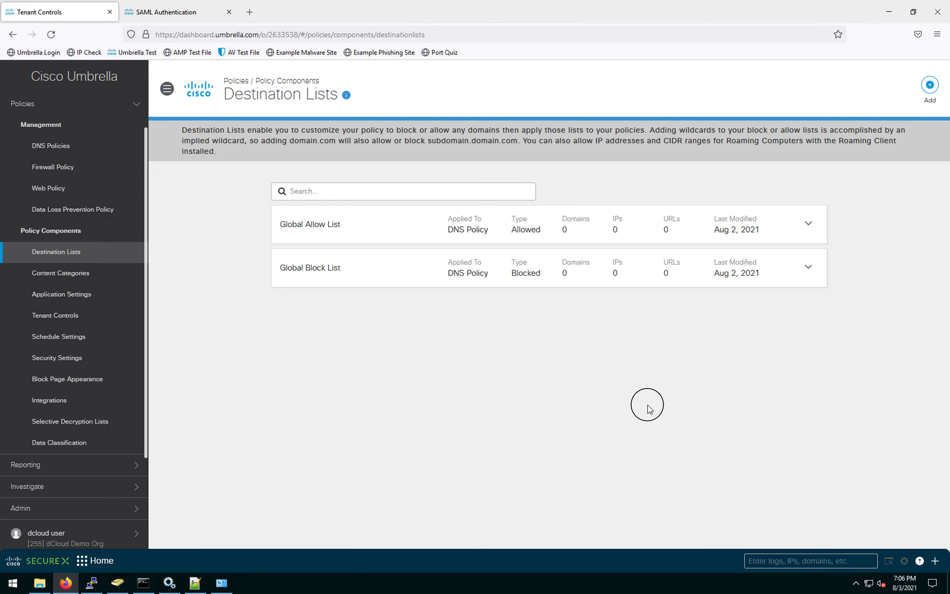
Step: Add a new destination list and name it SWG_block
click(929, 86)
drag(393, 269, 259, 251)
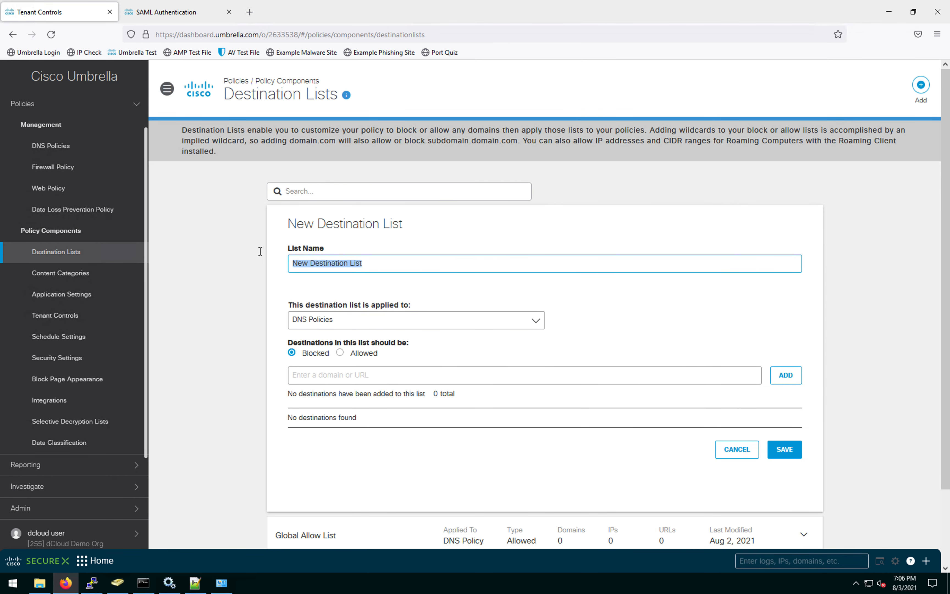
text(S)
text(WG_b)
text(o)
text(lock)
click(365, 378)
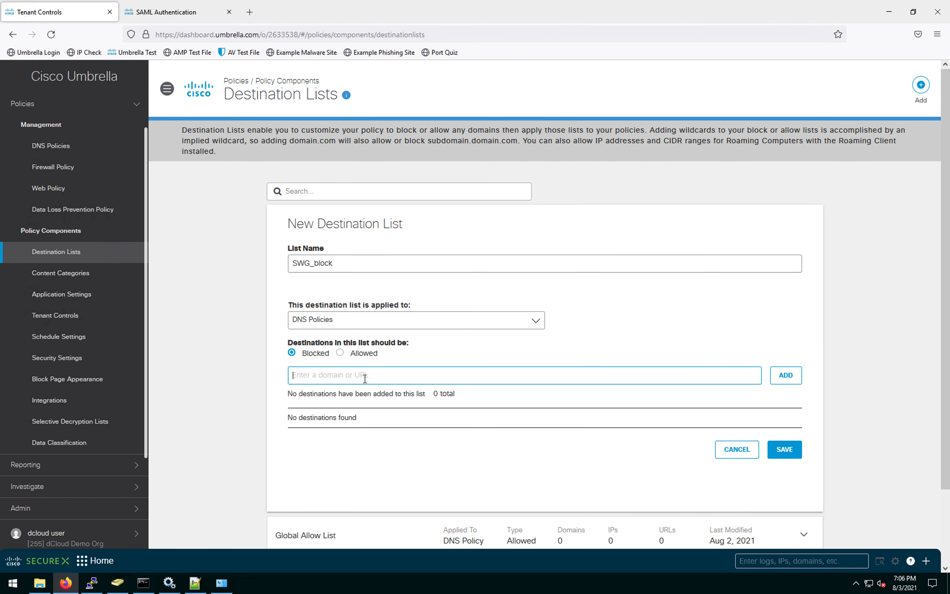
text(www.gambling.com/)
text(guides)
click(786, 378)
click(358, 378)
text(w)
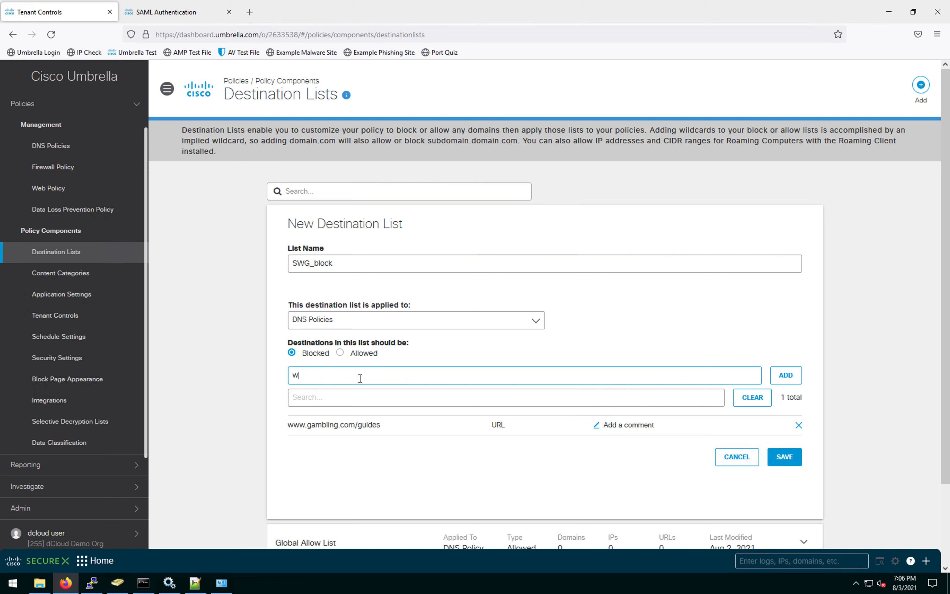
text(ww.gambling.com/news)
click(790, 380)
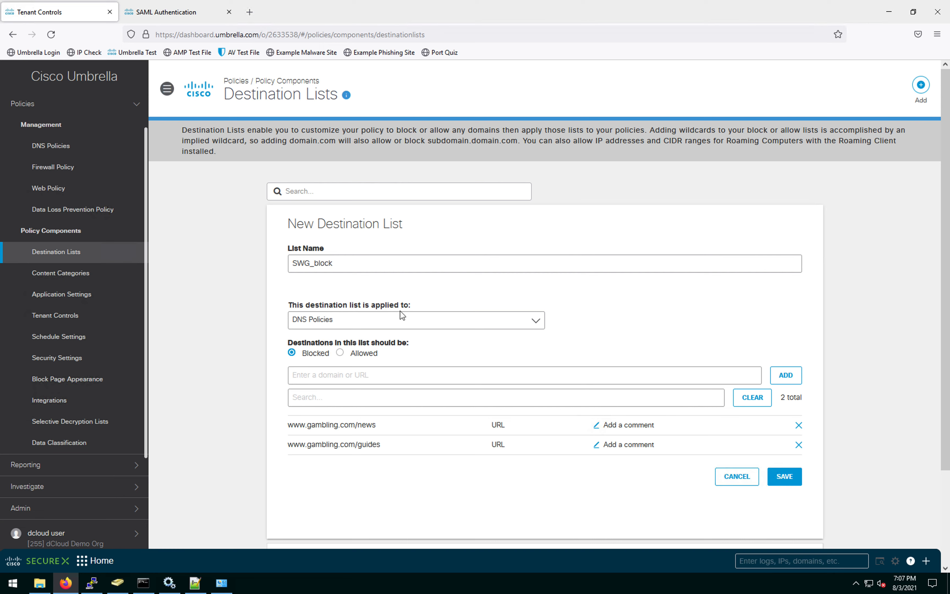
Step: Set SWG_block to apply to Web Policies and save it
click(537, 324)
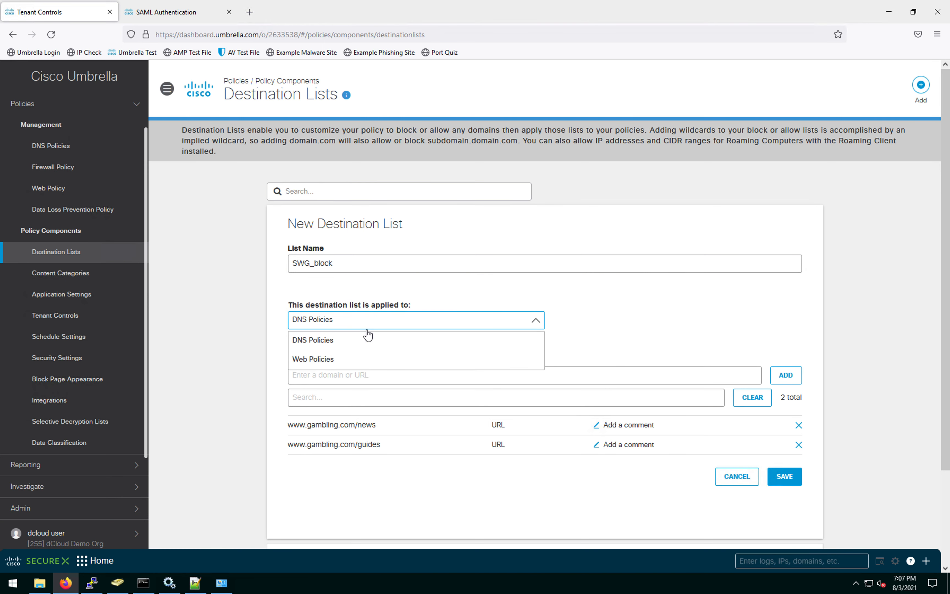
click(333, 359)
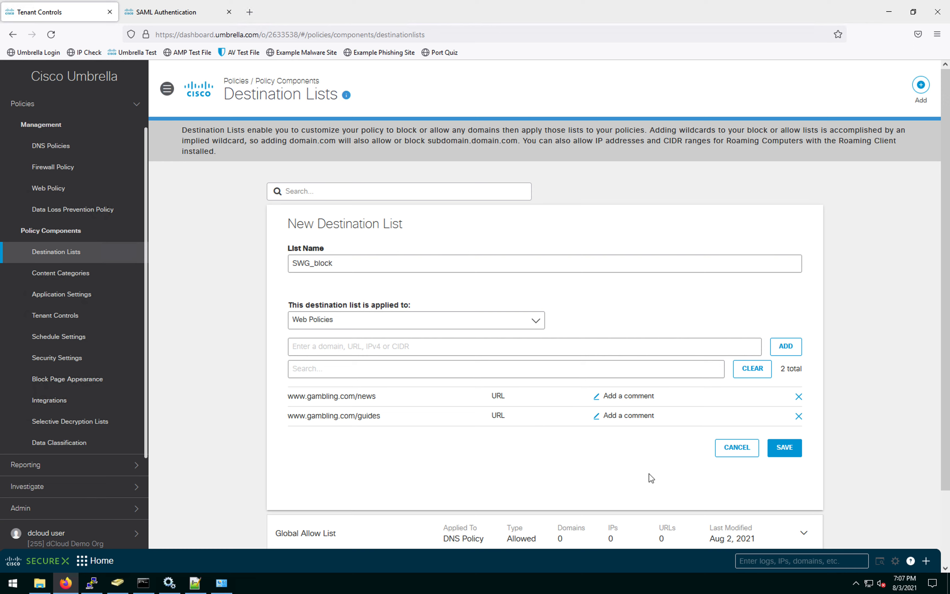
click(785, 451)
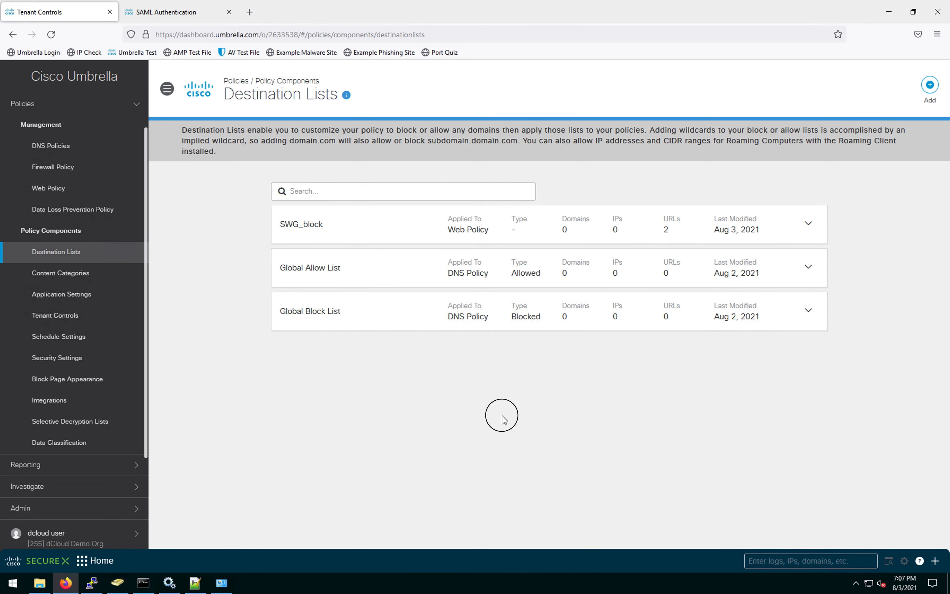
Step: Add another destination list and name it SWG_personal
click(930, 85)
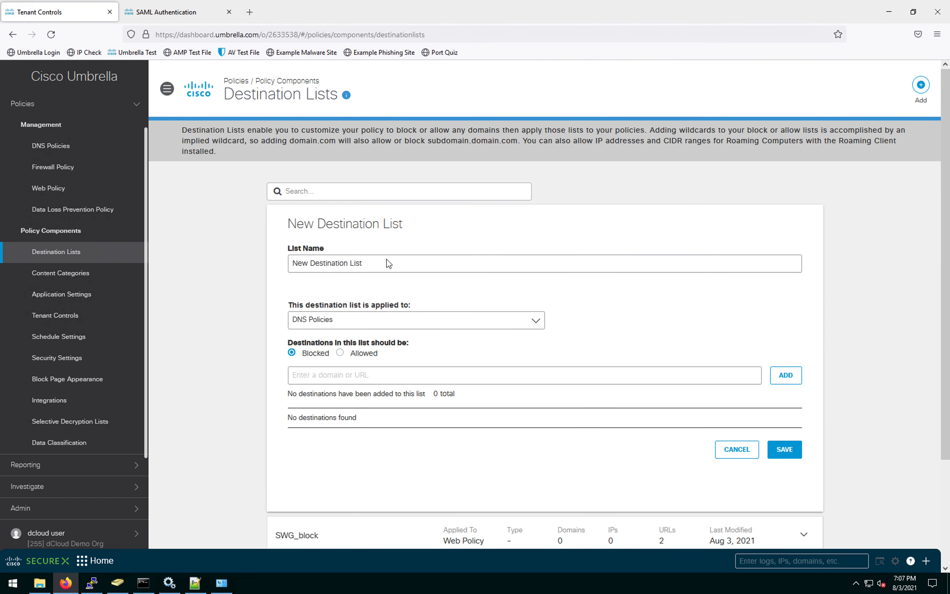
drag(371, 263, 276, 262)
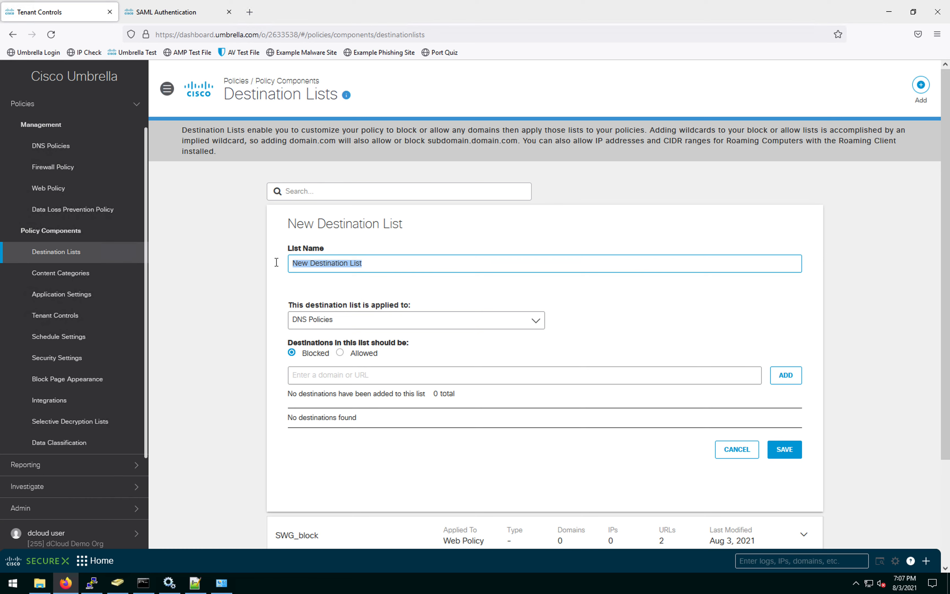
text(SWG_Edu)
click(346, 264)
text(cation)
click(397, 282)
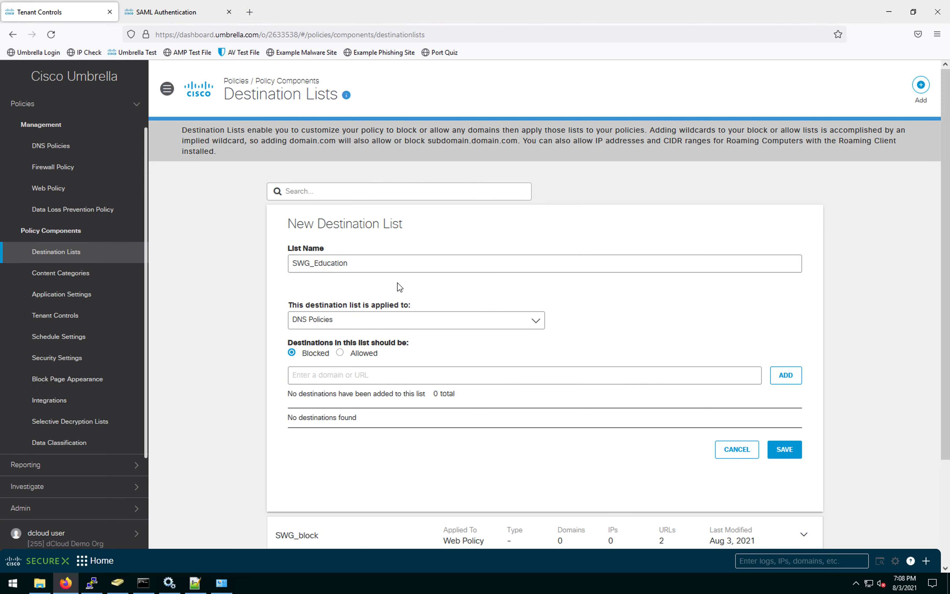
click(339, 377)
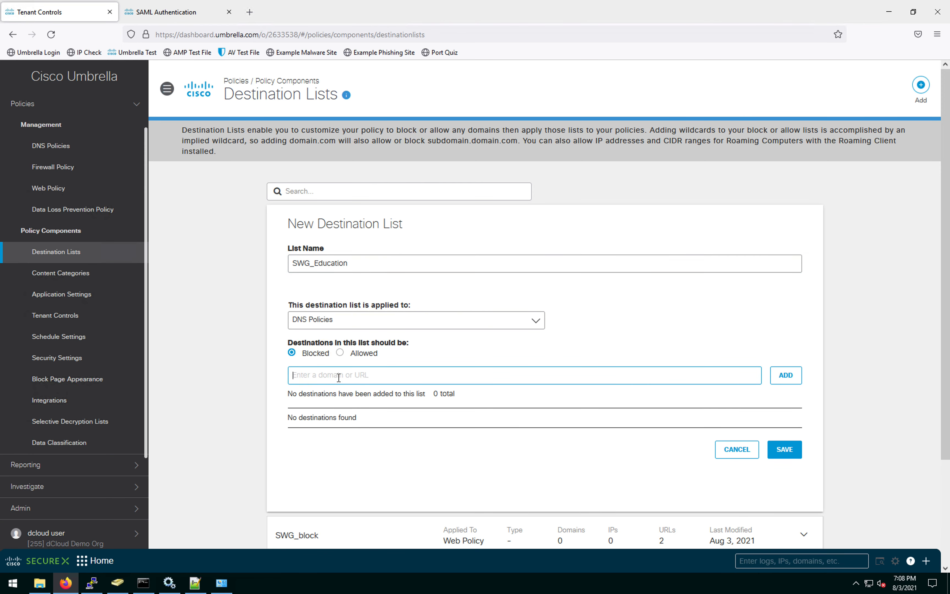
drag(316, 263, 354, 265)
text(personal)
Step: Set the SWG_personal list to apply to Web Policies
click(329, 374)
text(y)
click(401, 328)
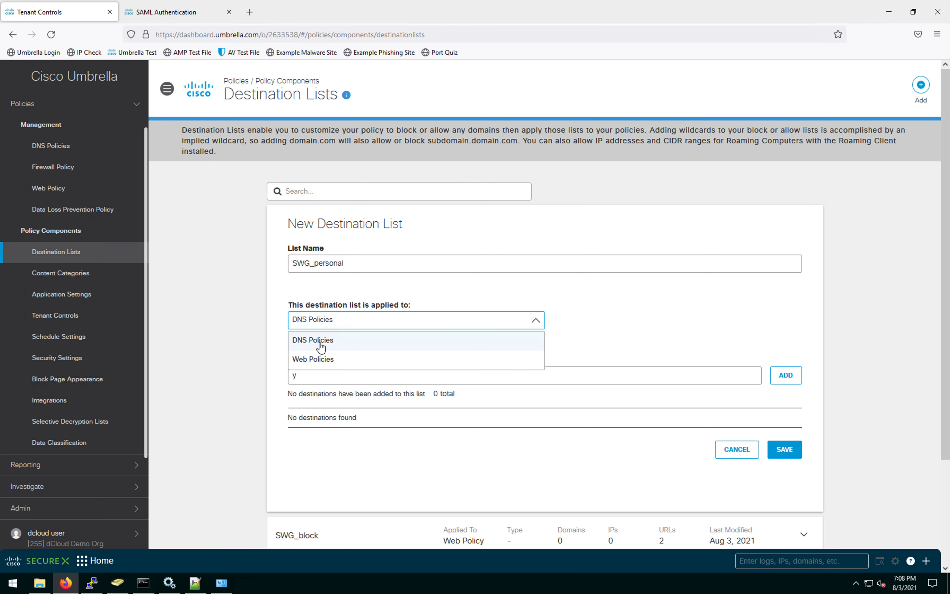
click(323, 363)
Step: Add youtube.com and github.com to SWG_personal and save the list
click(319, 348)
text(youtu)
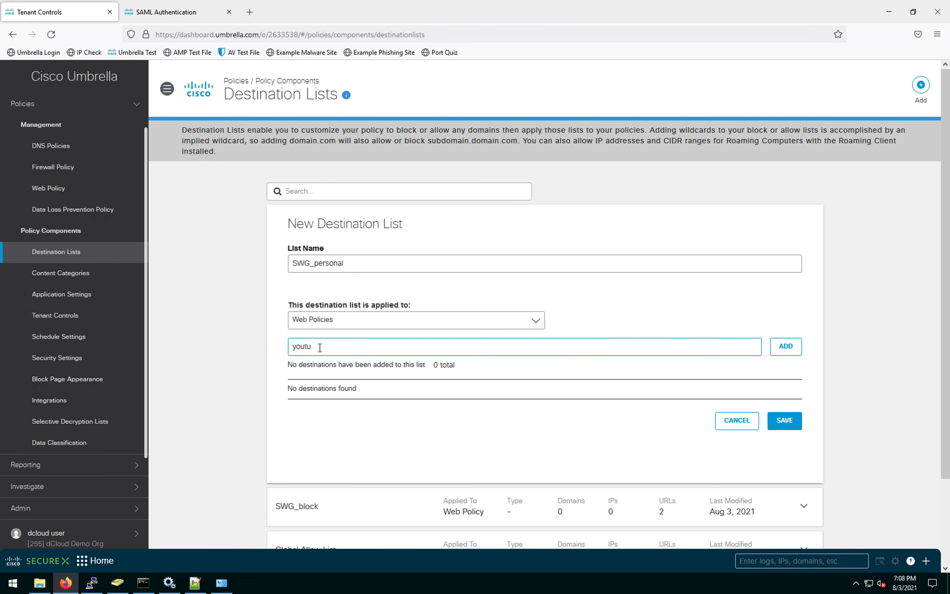
text(be.com)
click(792, 351)
click(331, 349)
text(github.com)
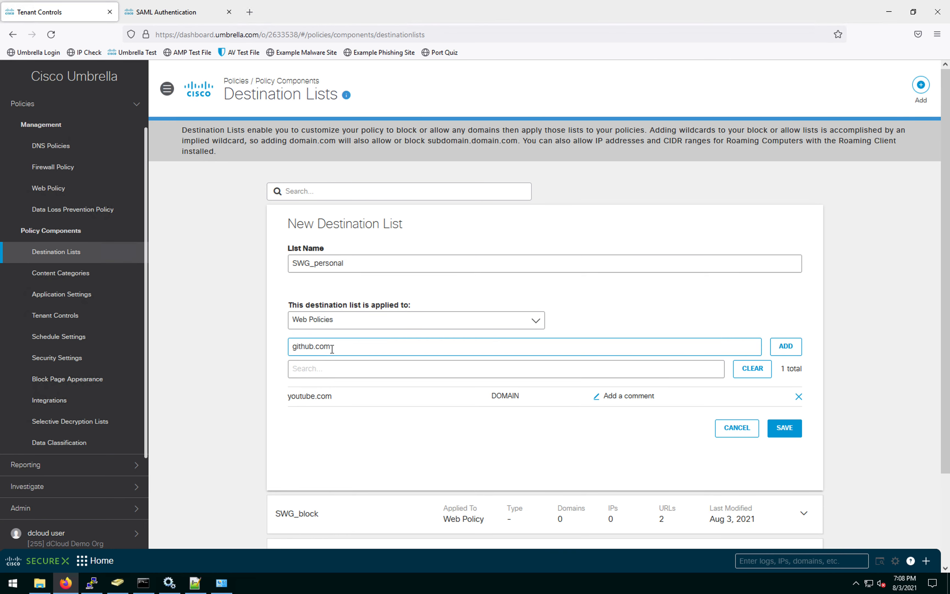
click(390, 428)
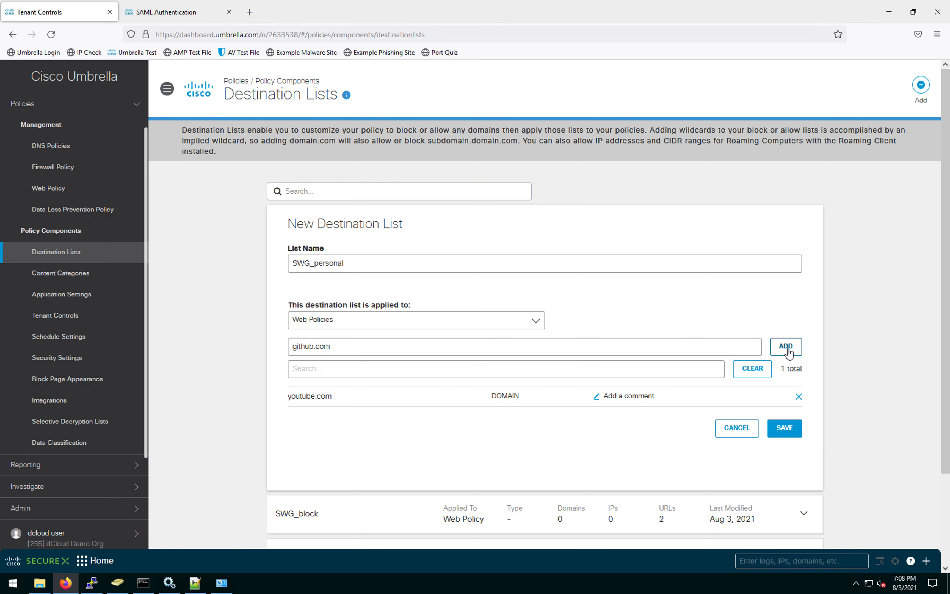
click(789, 352)
click(337, 350)
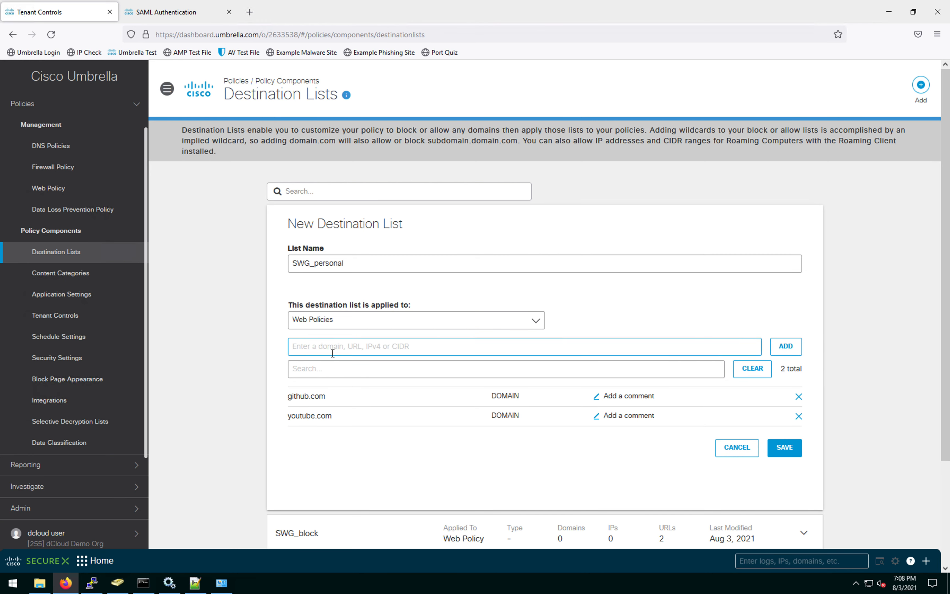
click(788, 449)
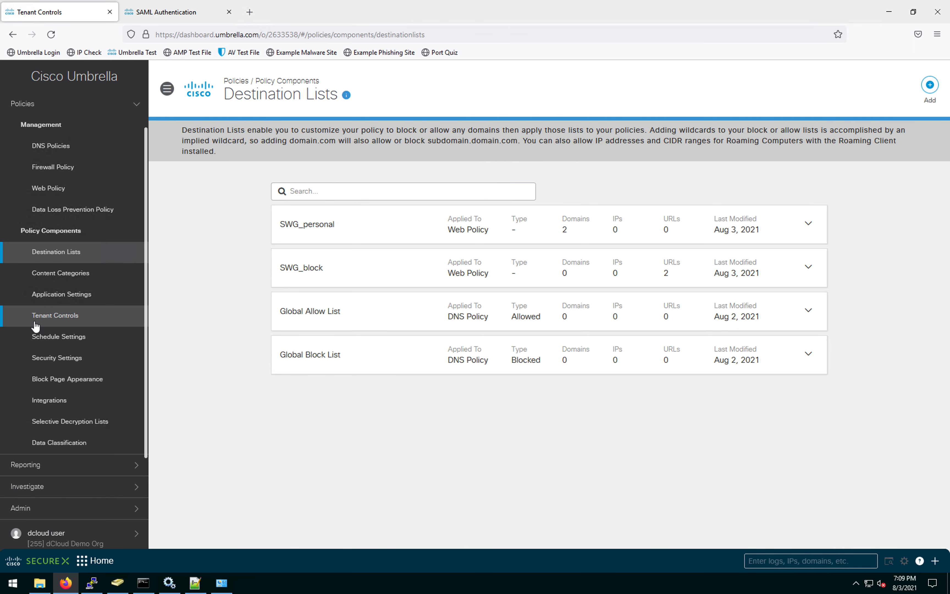
Step: Open Security Settings under Policy Components to list Default Settings, Default Web Settings and UmbrellaHQ Sec
click(49, 359)
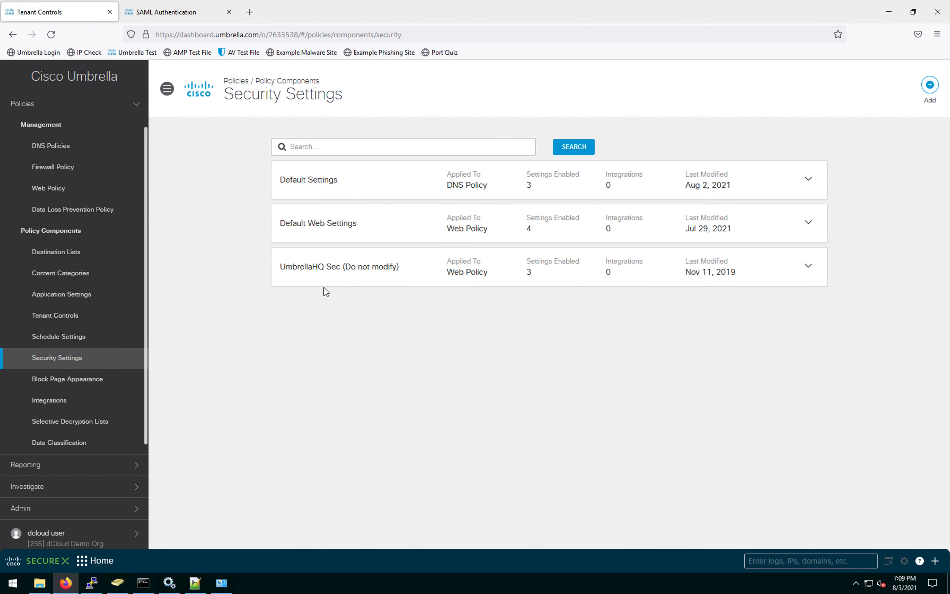
Step: Review the Default Web Settings security categories, then go to the Web Policy page
click(809, 223)
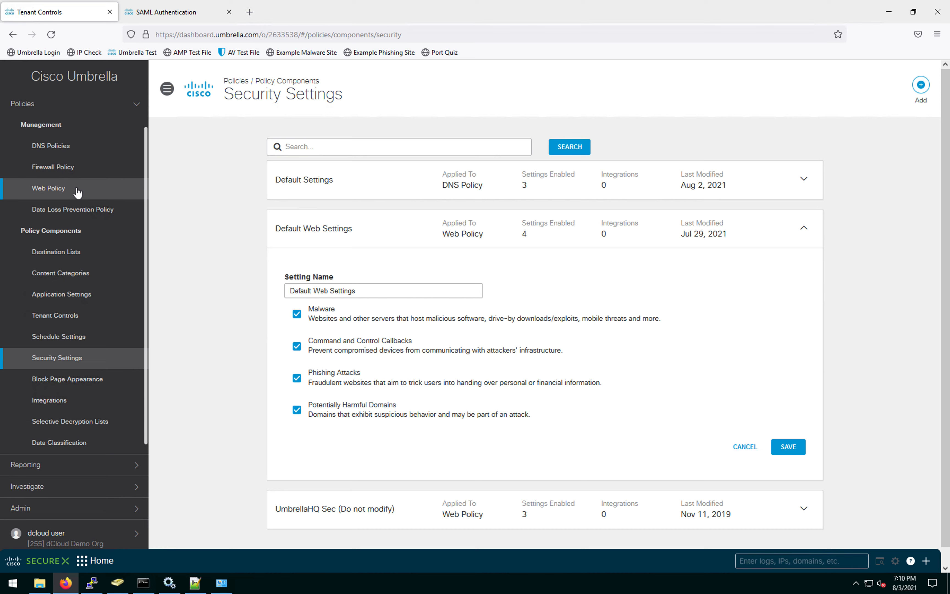
click(916, 283)
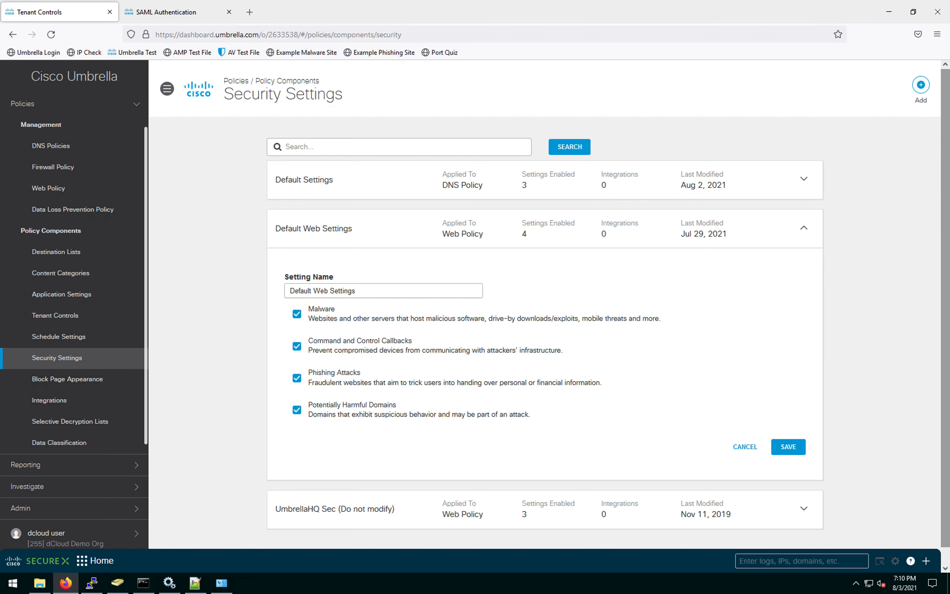
click(78, 189)
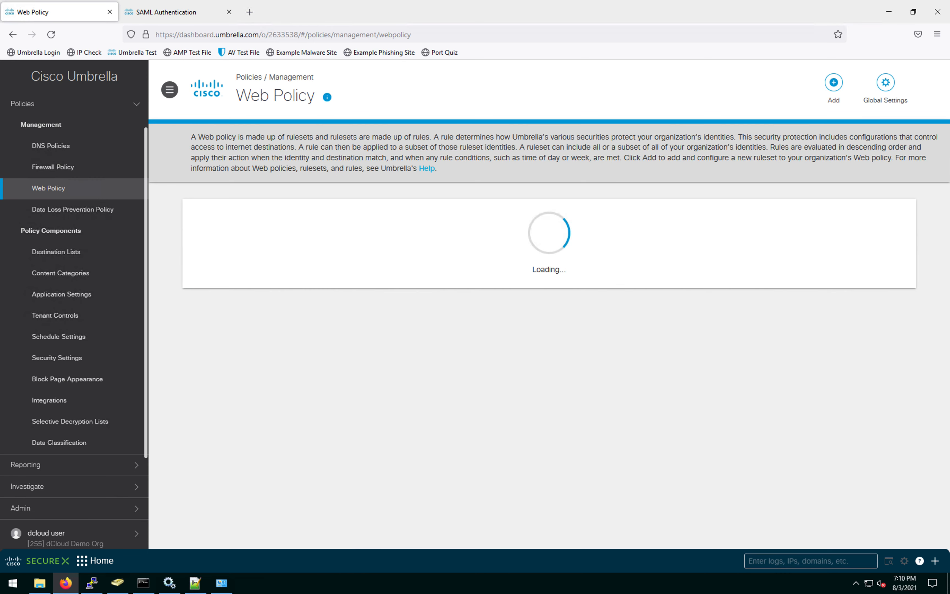
Step: Add a new web policy ruleset and save it under the name SWG_Web_policy
click(833, 83)
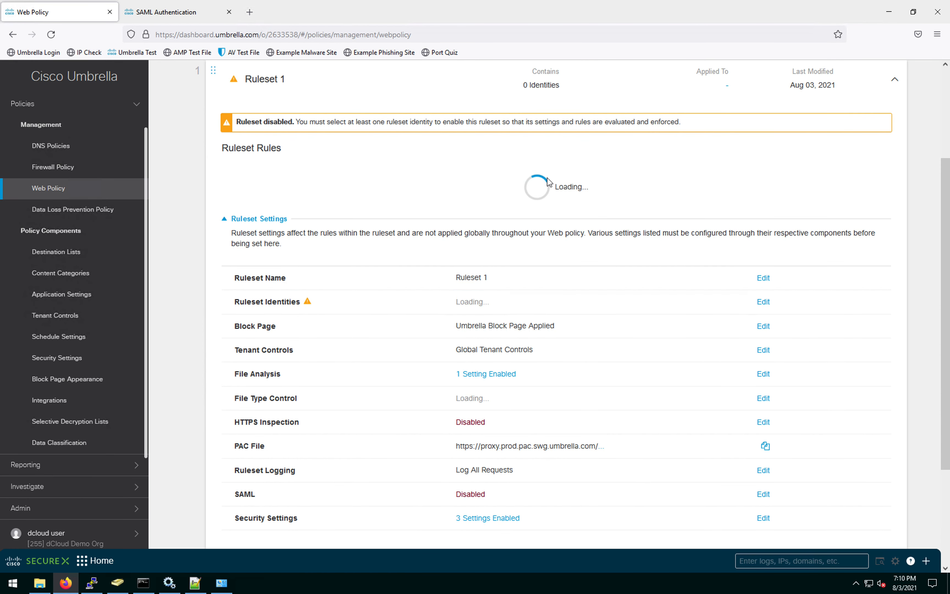
click(763, 304)
drag(622, 303, 412, 291)
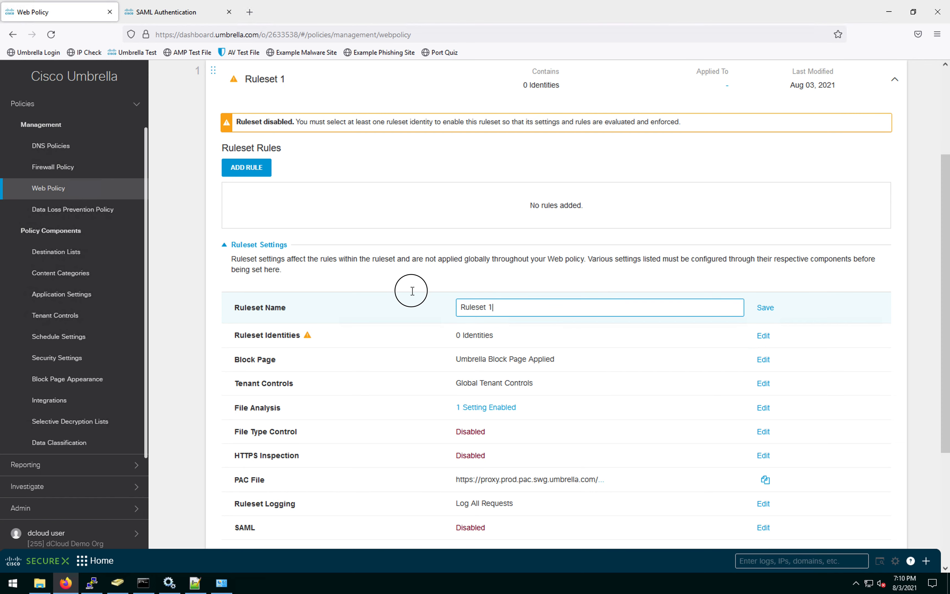
text(SW)
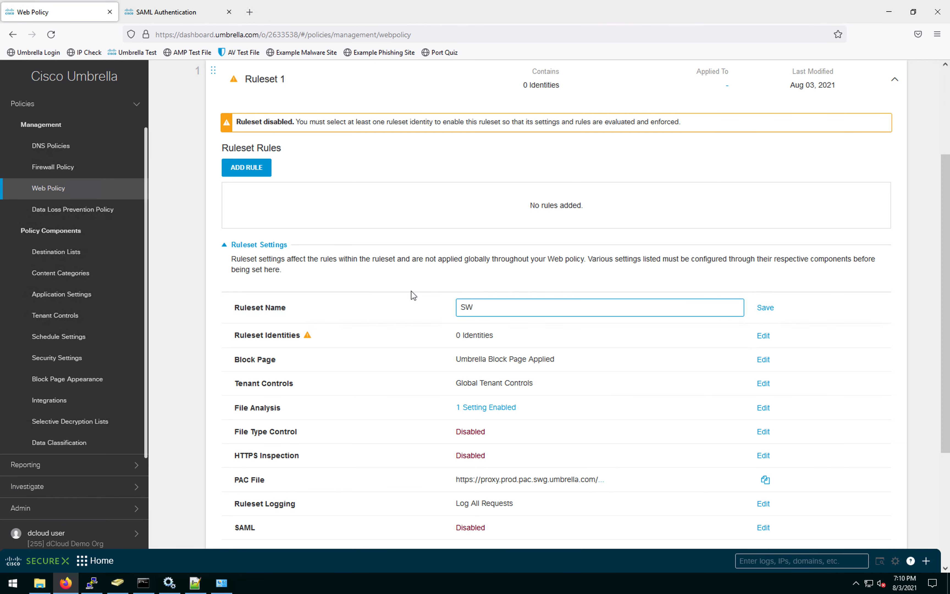
text(G_Web_policy)
click(772, 311)
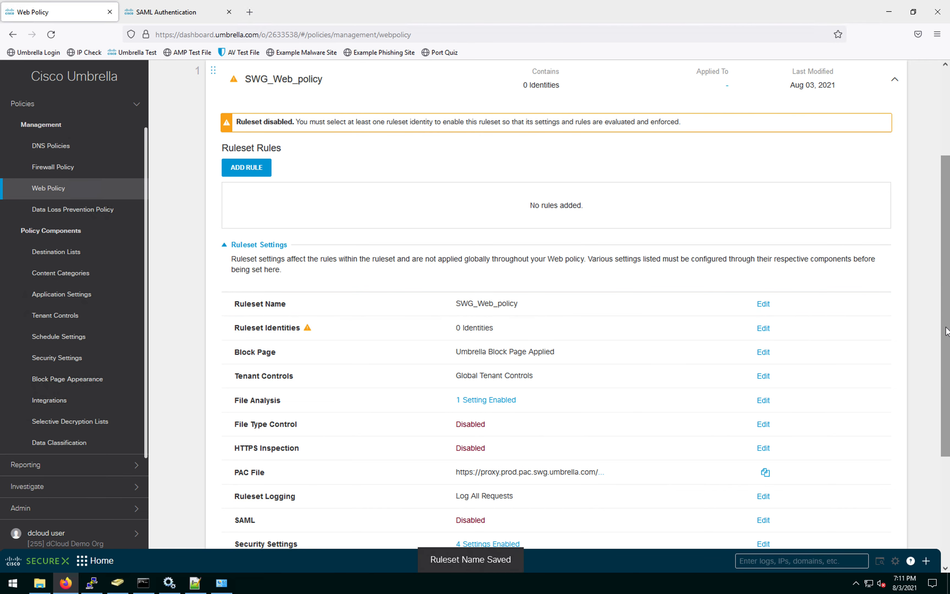
drag(946, 391, 946, 423)
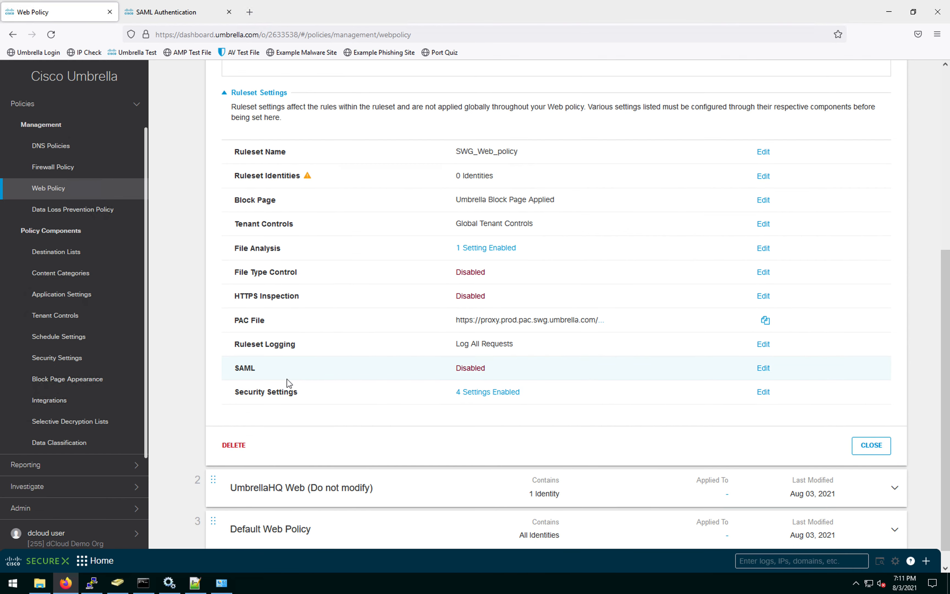
Step: Turn on SAML authentication for the SWG_Web_policy ruleset and save it
click(764, 369)
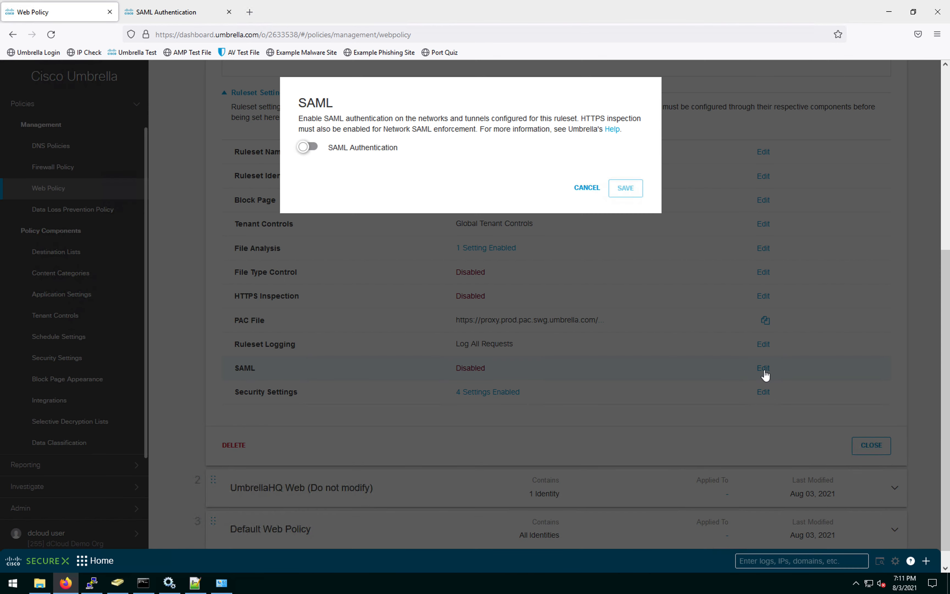
click(312, 148)
click(629, 188)
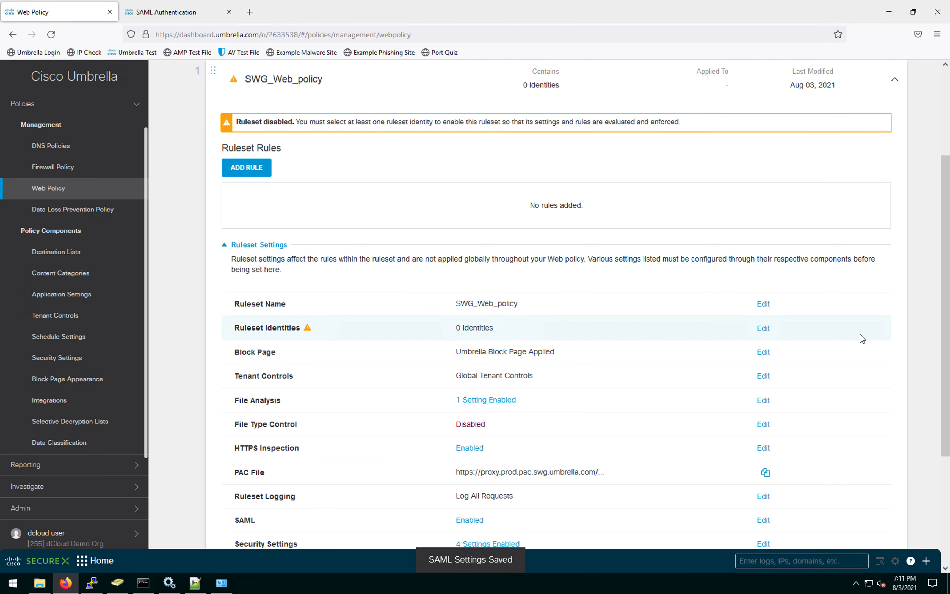
Step: Add one AD user and the labtunnel network tunnel as ruleset identities
click(769, 325)
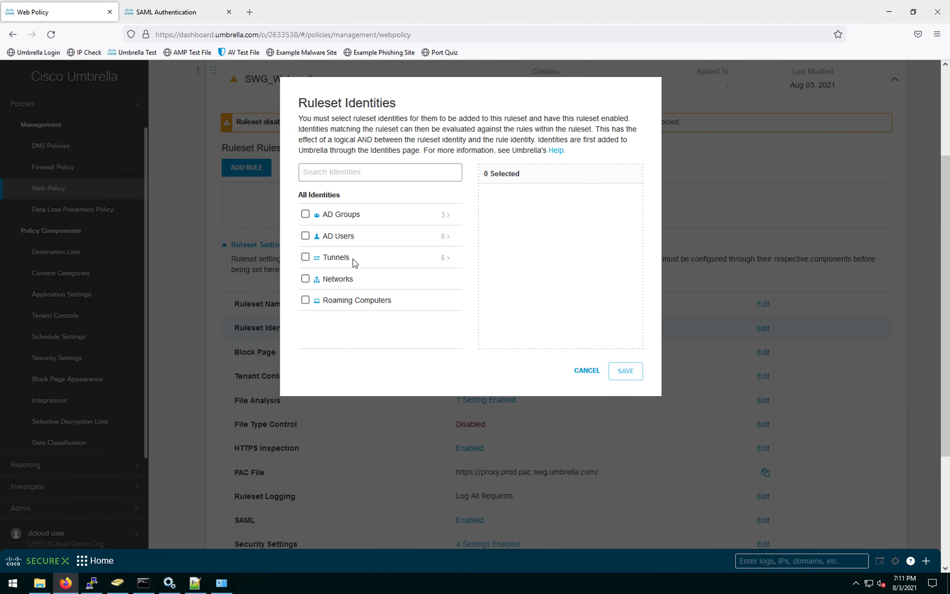
click(449, 238)
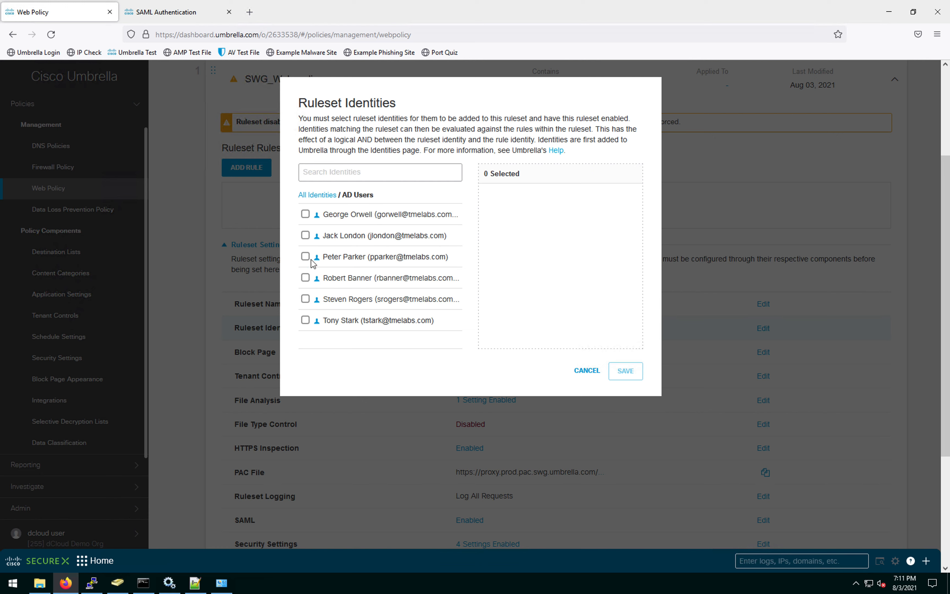
click(305, 235)
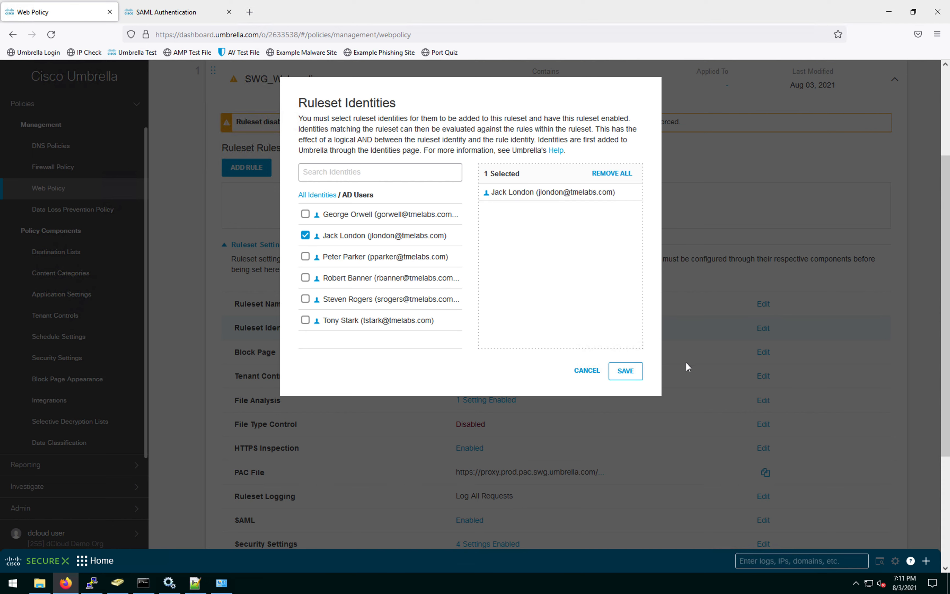
click(627, 372)
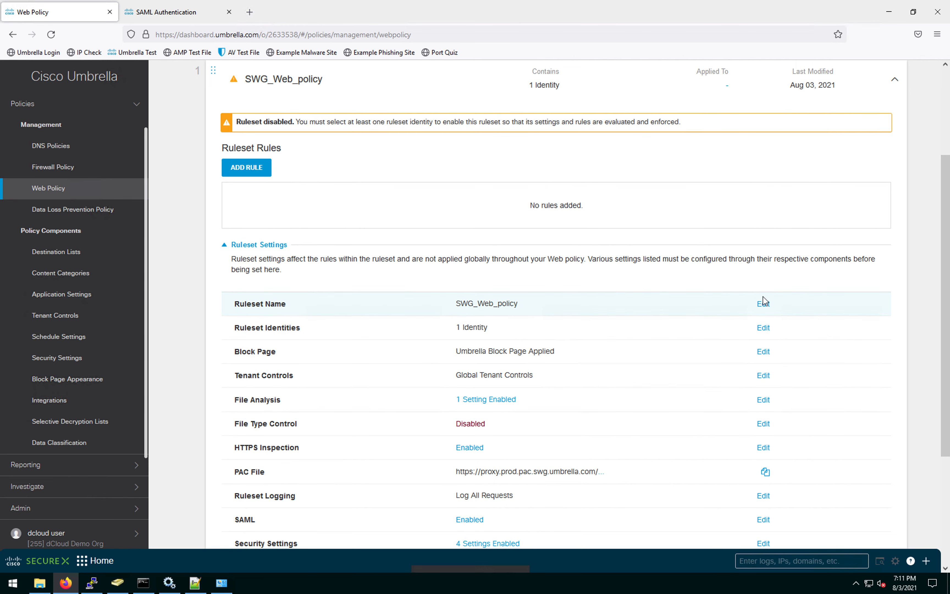
click(763, 328)
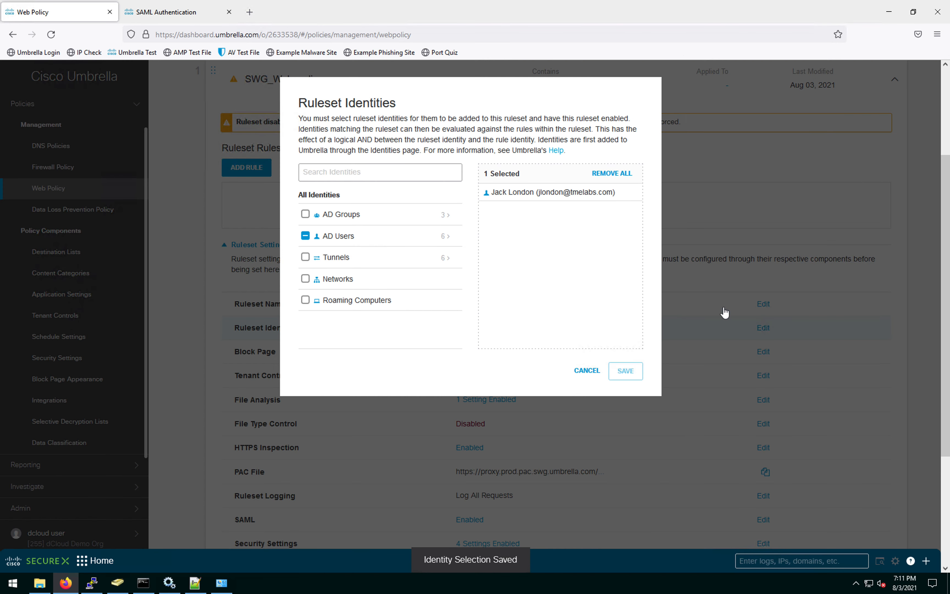
click(447, 258)
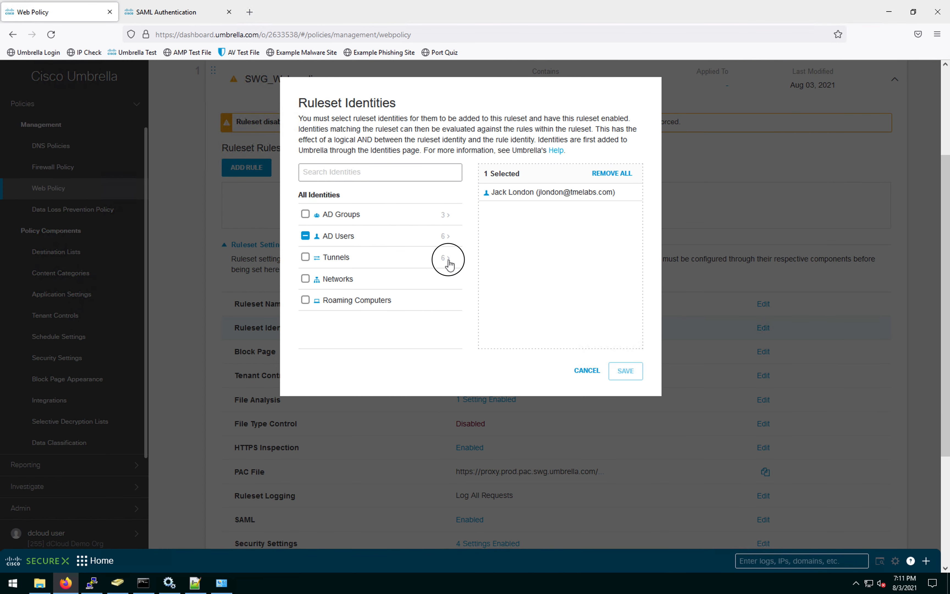
click(305, 257)
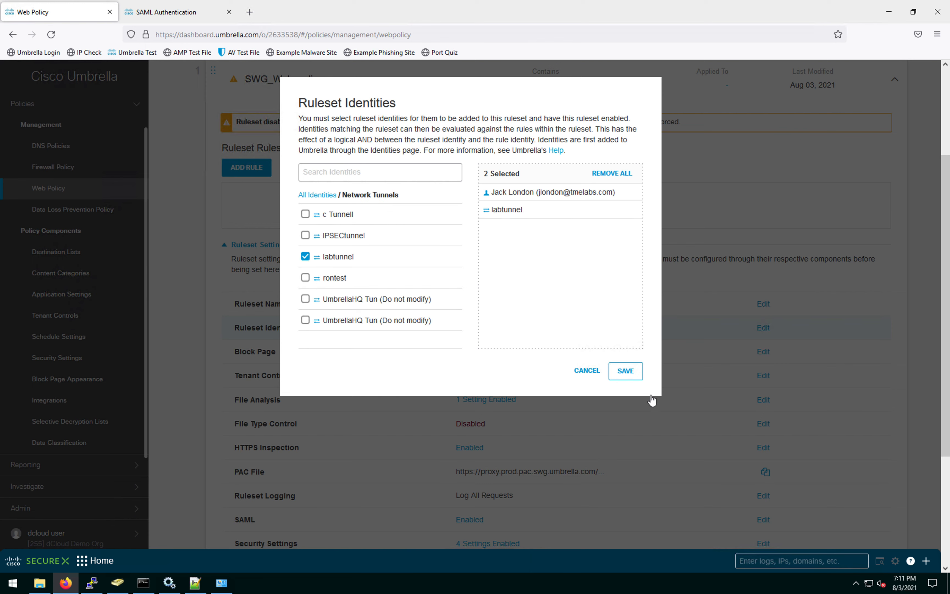
click(619, 376)
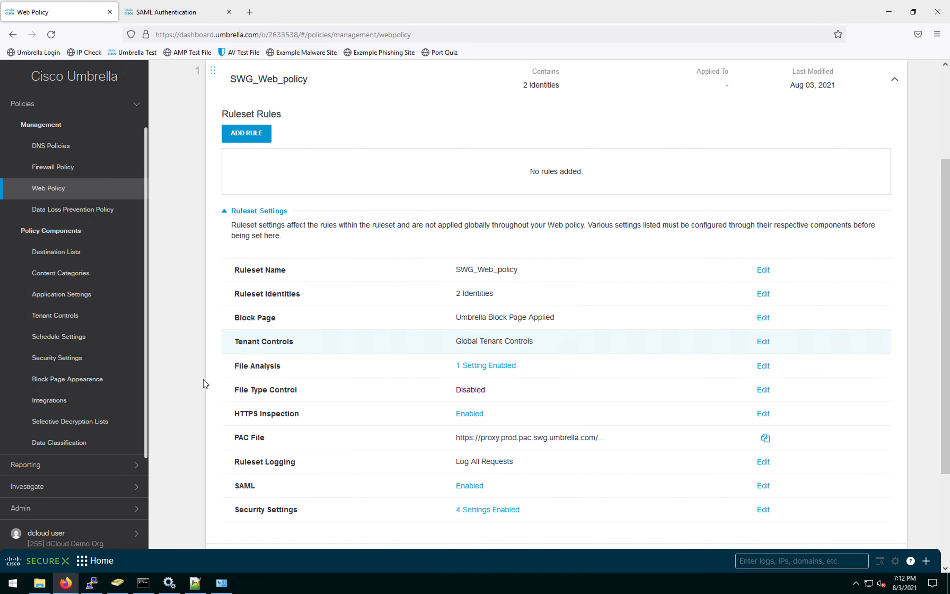
Step: Set the ruleset's Tenant Controls to the Google_tenant group and save
click(759, 341)
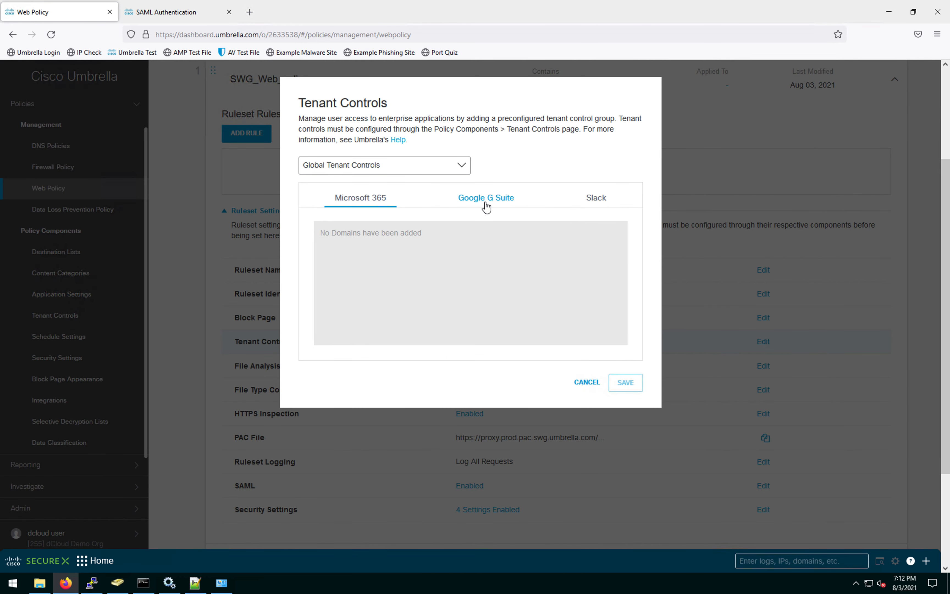
click(486, 205)
click(455, 165)
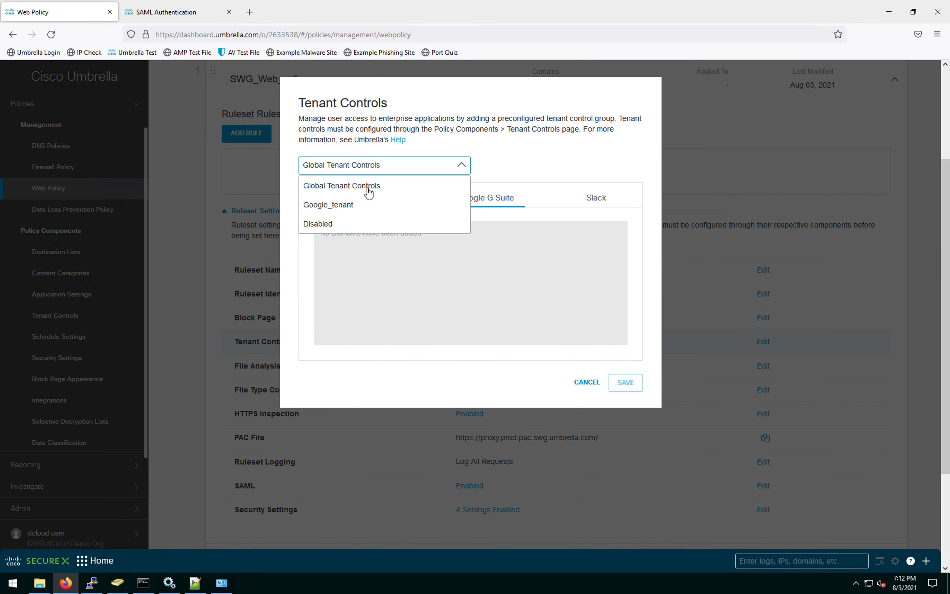
click(330, 209)
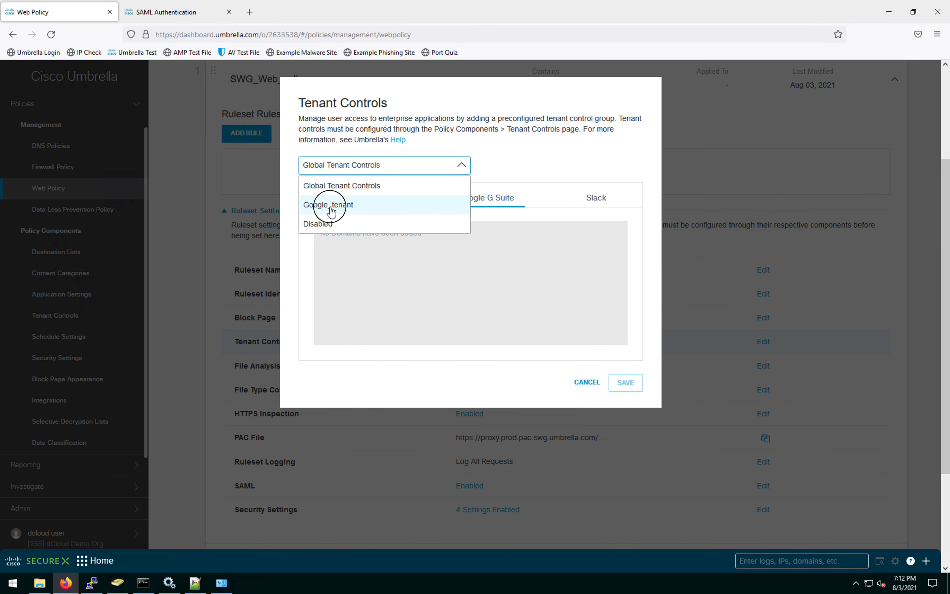
click(626, 384)
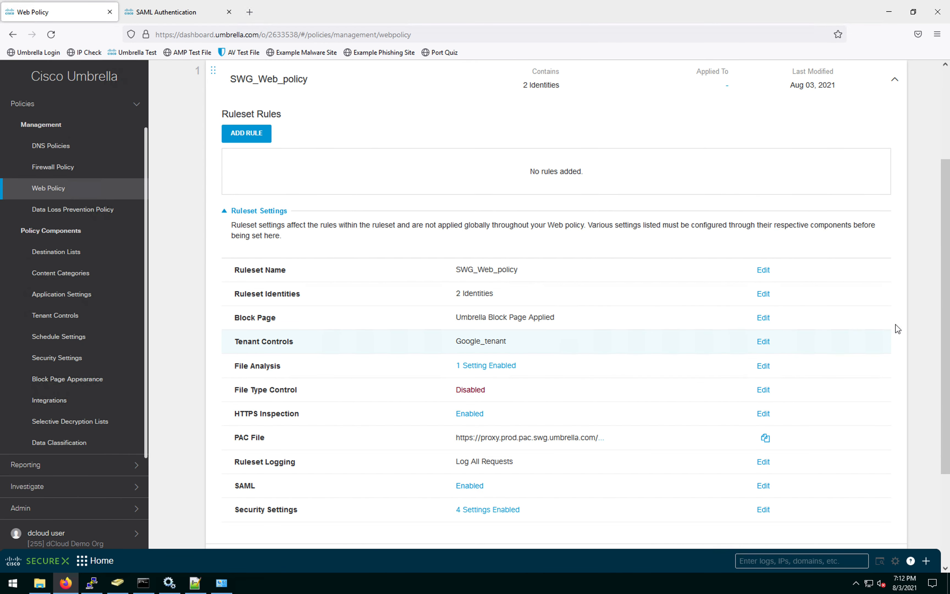
drag(938, 375, 944, 410)
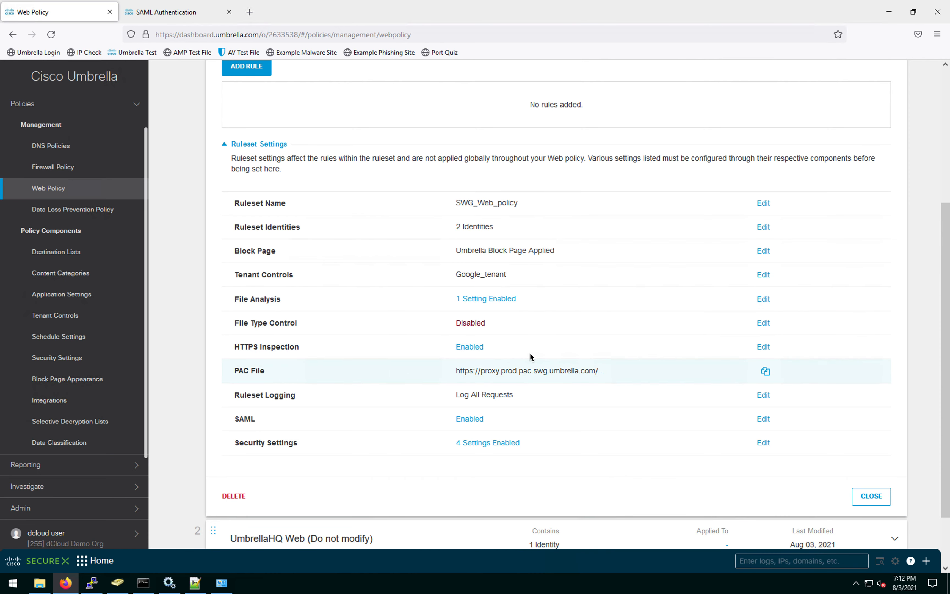
Step: Save SWG_Finance as the HTTPS Inspection selective decryption list, leaving Security Settings unchanged
click(762, 349)
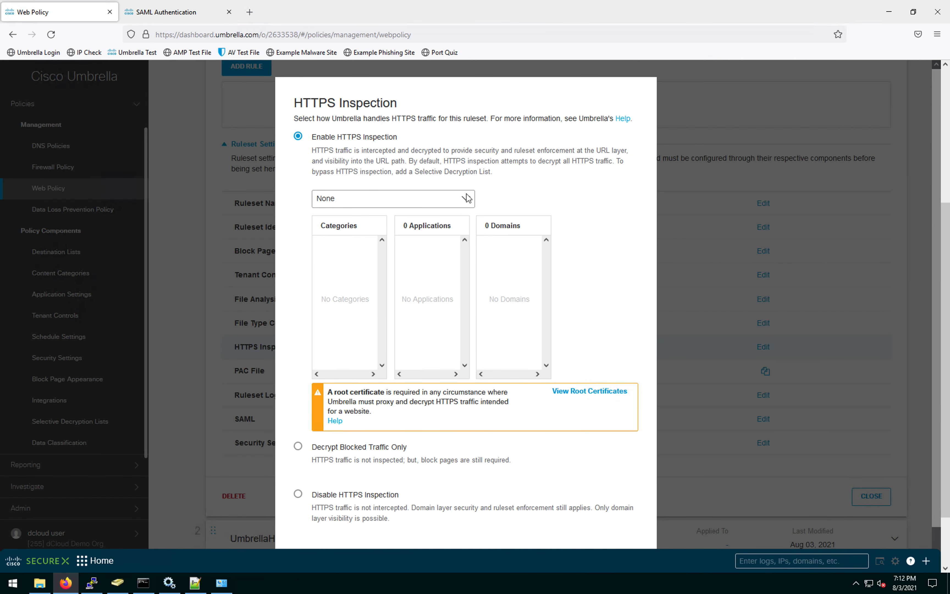
click(464, 200)
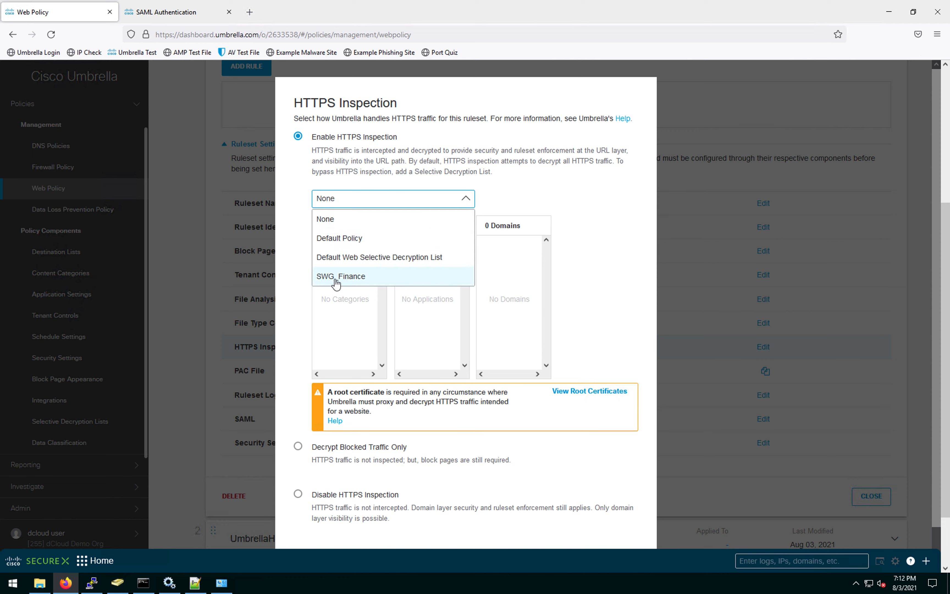
click(360, 276)
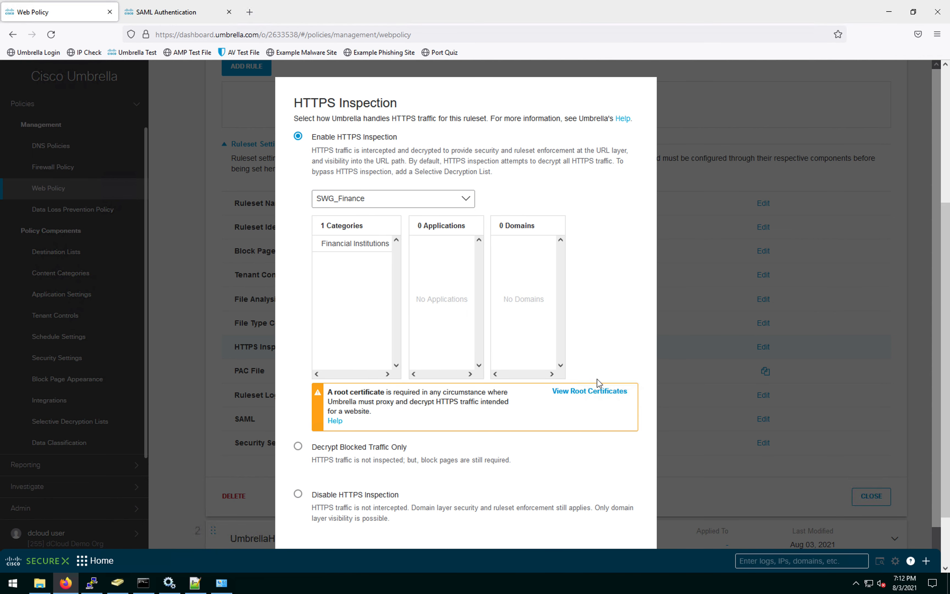
scroll(600, 380, down, 2)
click(626, 533)
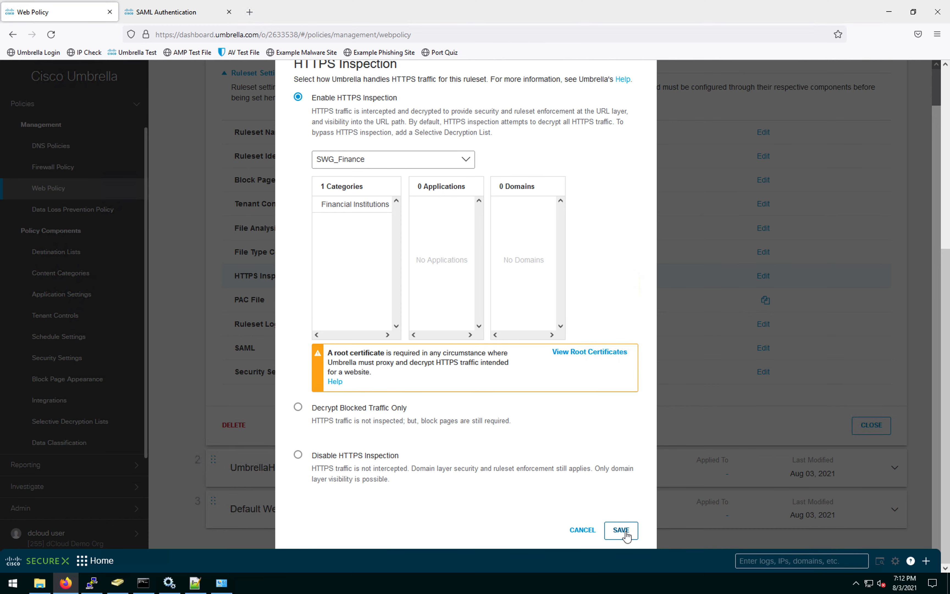
click(625, 531)
drag(946, 348, 946, 258)
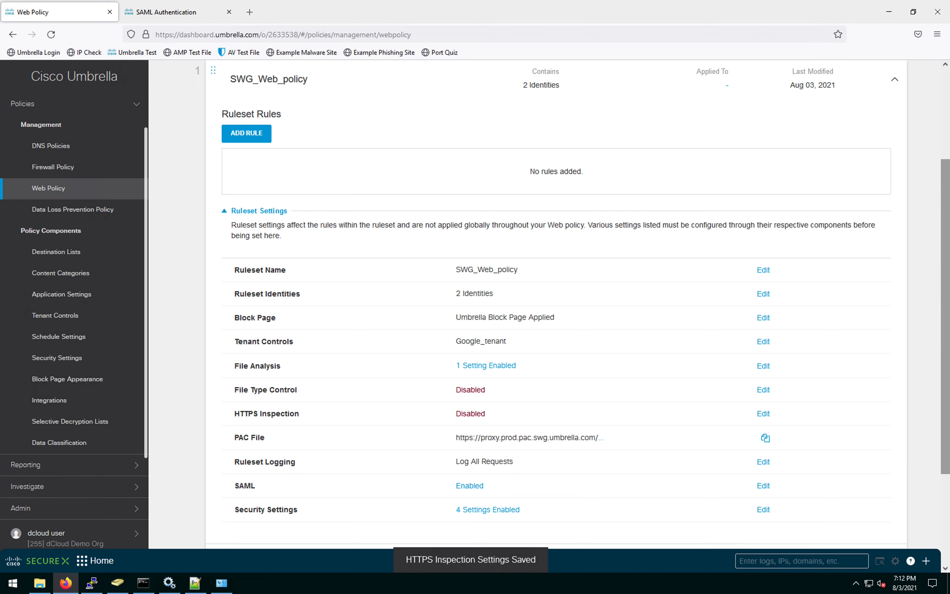
click(763, 509)
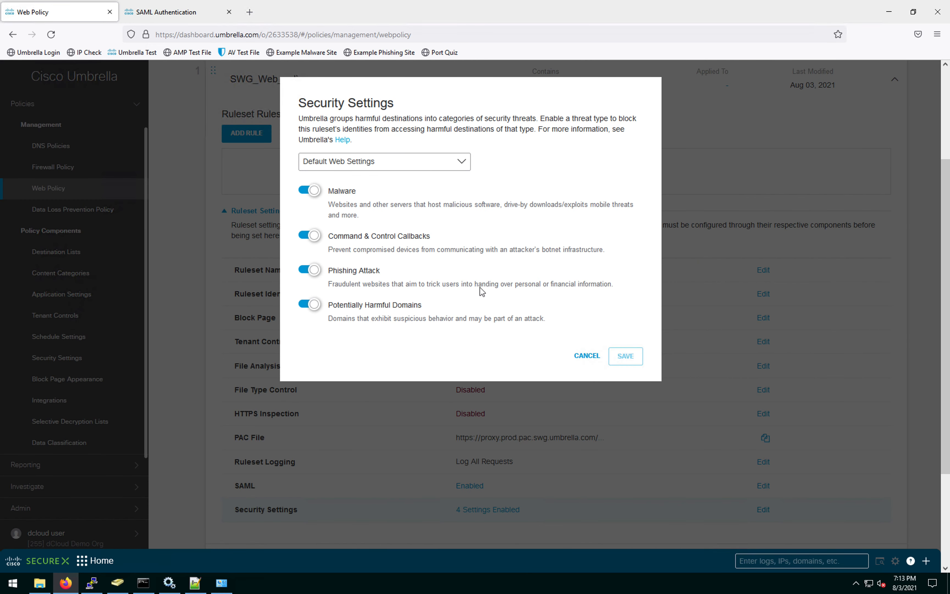
click(587, 357)
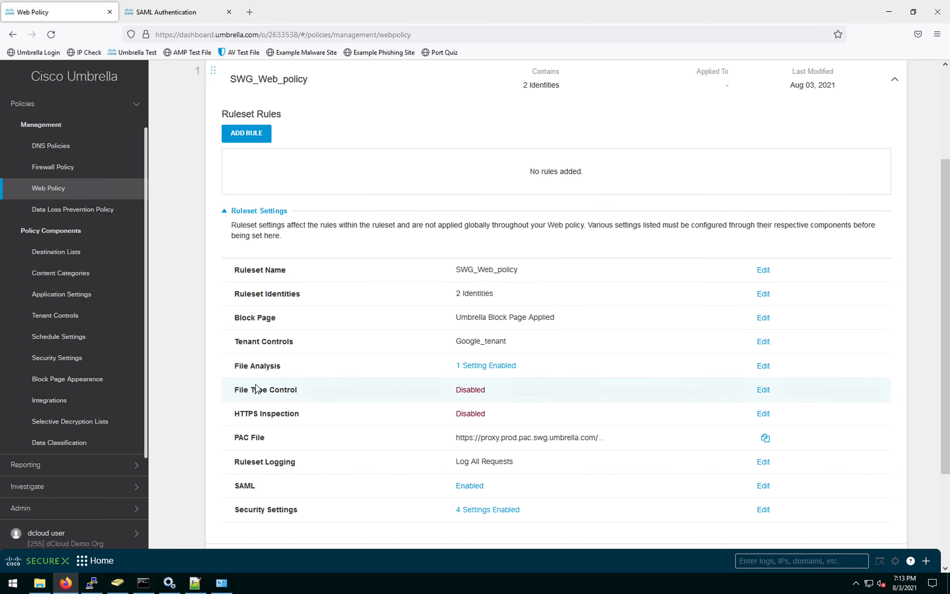
Step: Enable Threat Grid malware analysis with Europe sandbox region, acknowledge it, and save File Analysis
click(763, 366)
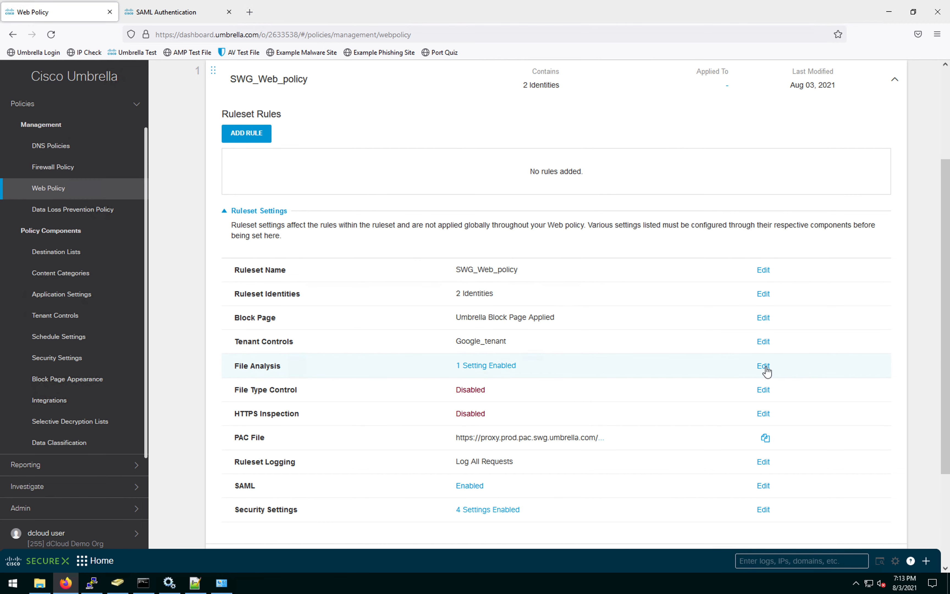
click(339, 193)
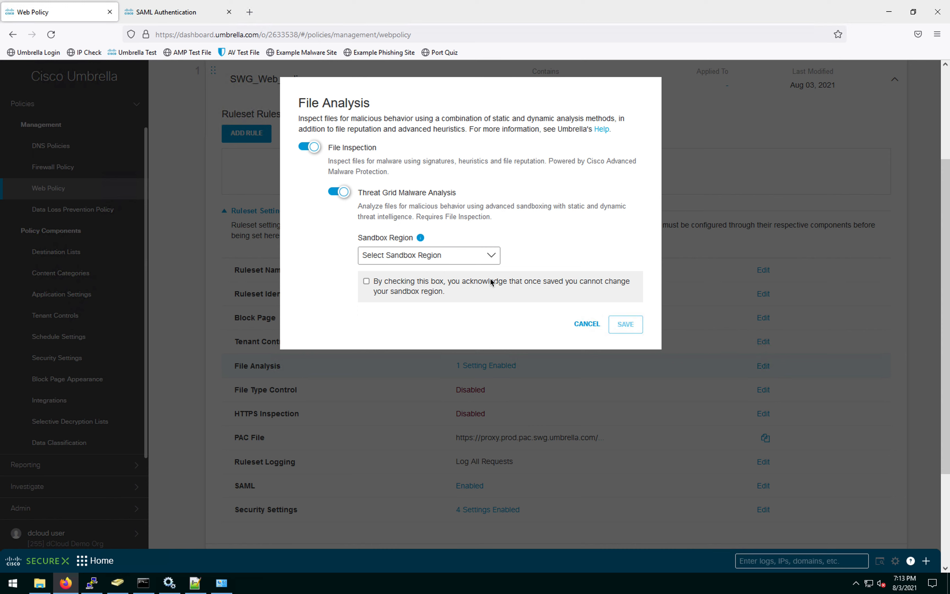
click(366, 281)
click(490, 255)
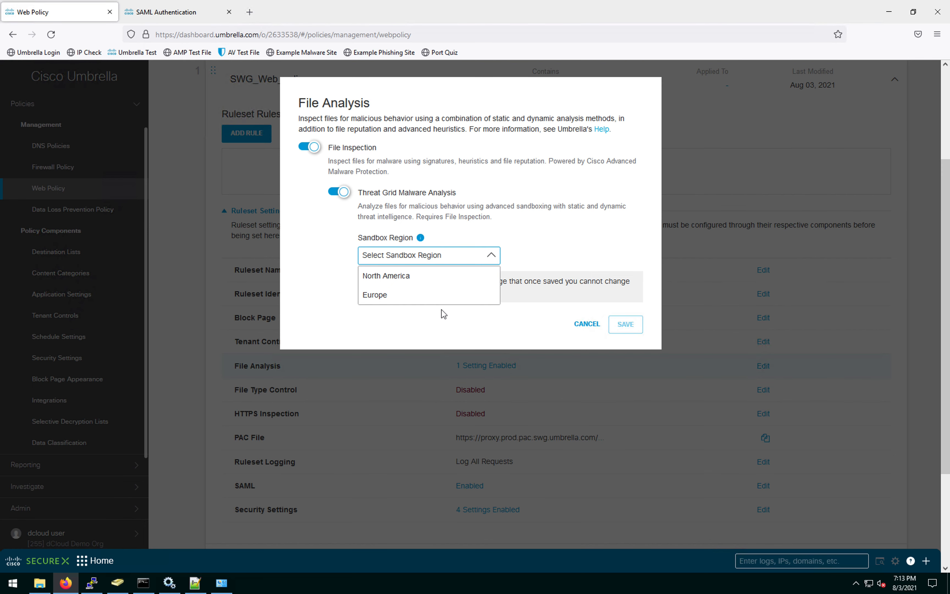
click(443, 299)
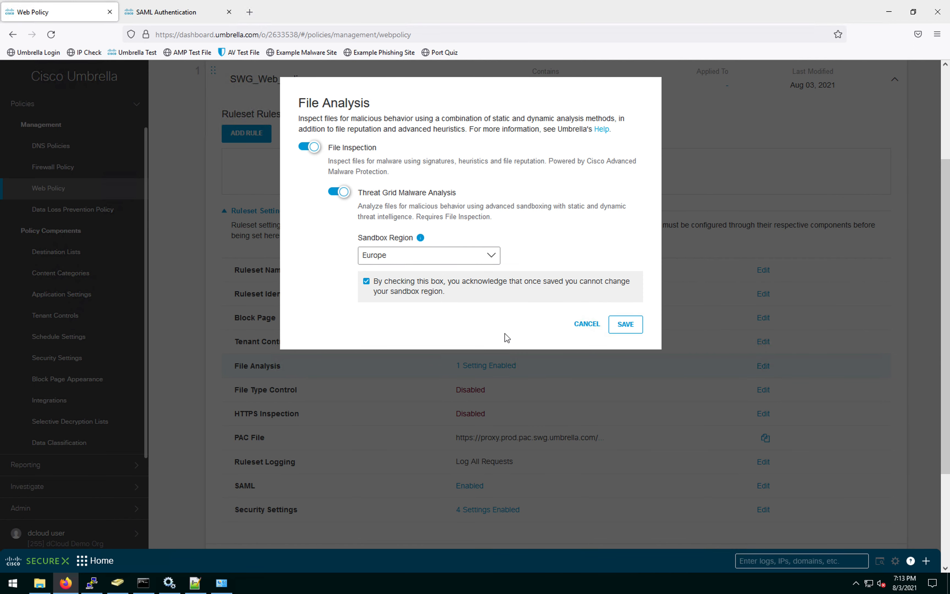
click(637, 327)
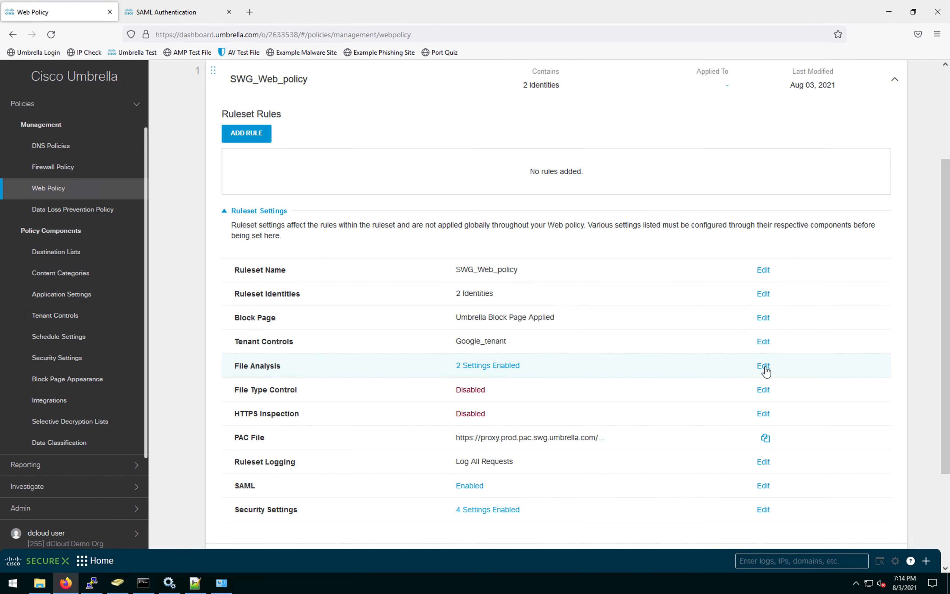
click(763, 393)
Step: Search for the iso file type, mark it blocked, and save File Type Control
click(354, 162)
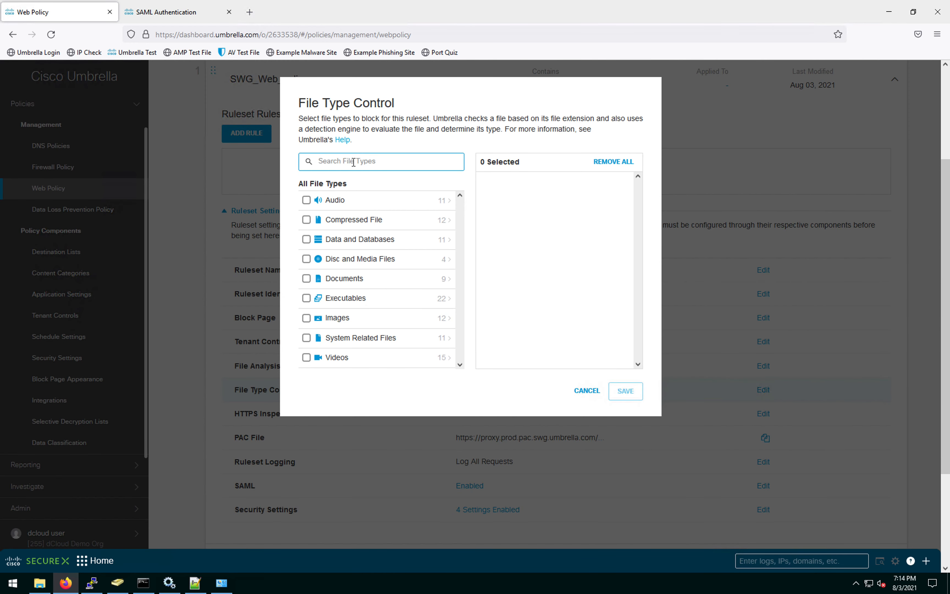
text(iso)
click(306, 201)
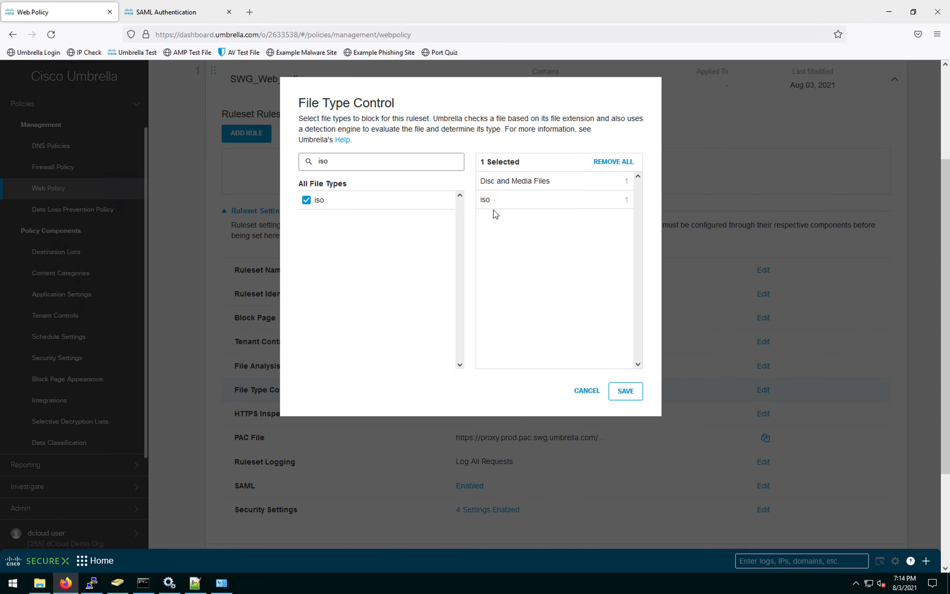
click(633, 391)
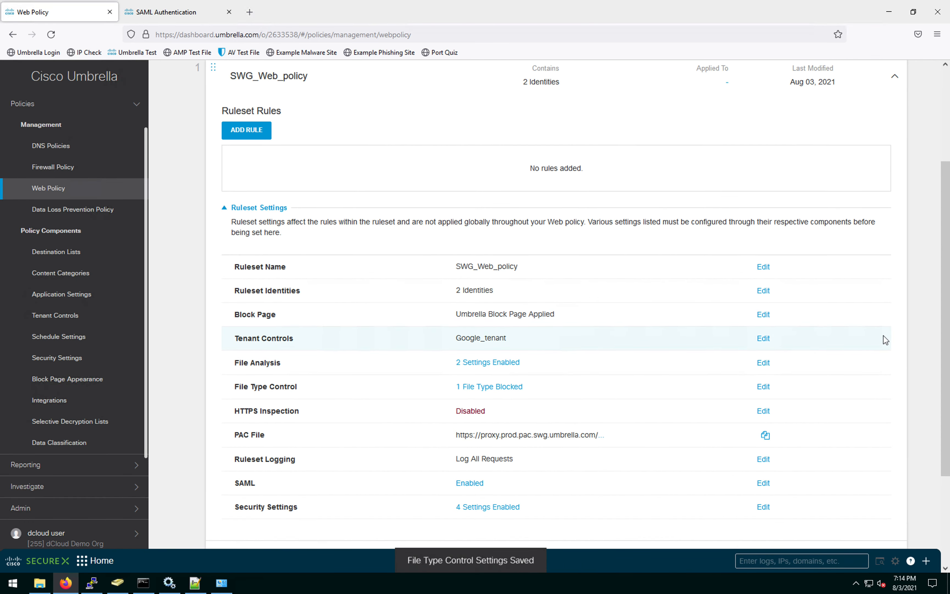
scroll(885, 339, down, 3)
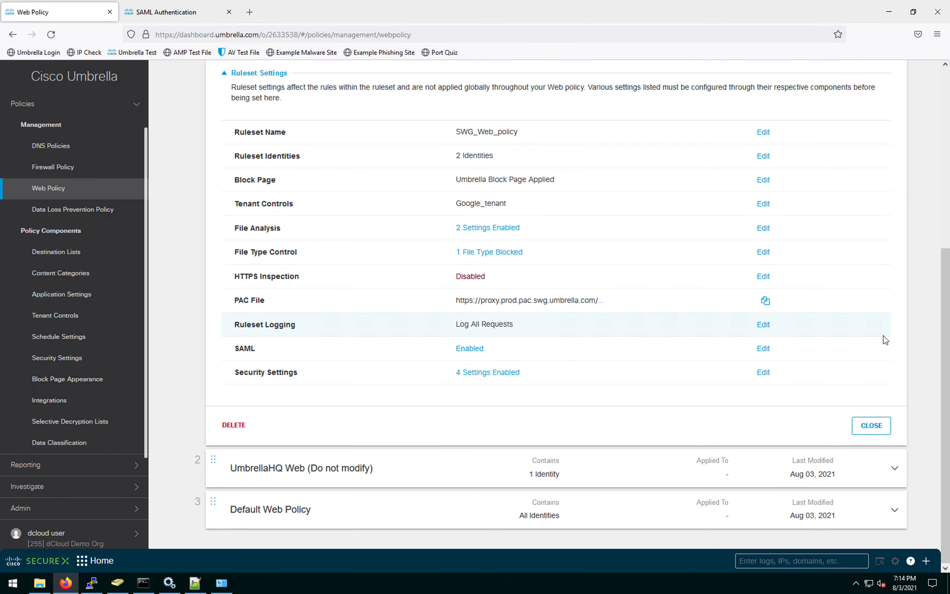
scroll(884, 339, up, 6)
scroll(885, 340, down, 2)
scroll(885, 339, down, 4)
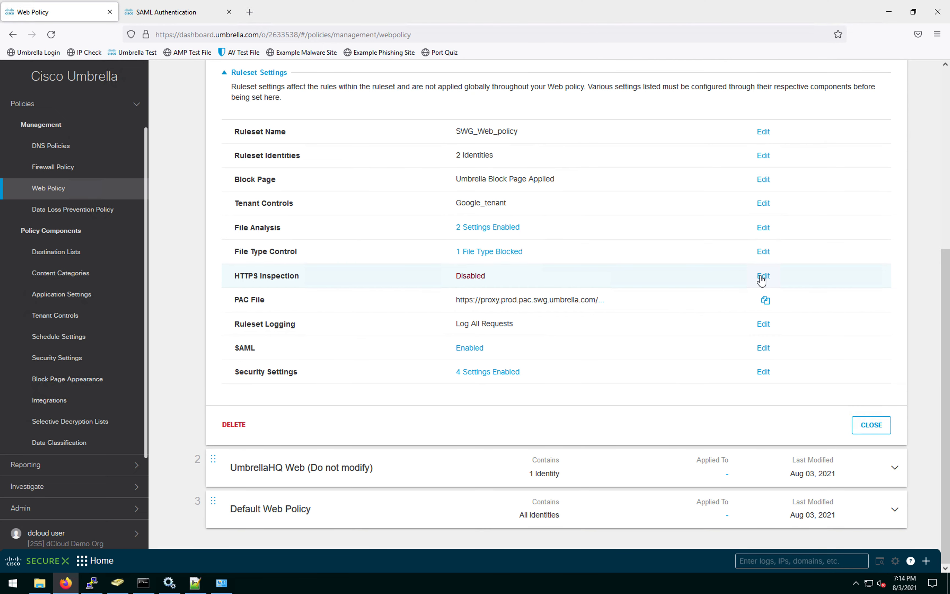
Step: Cancel the HTTPS Inspection dialog unchanged and add a new rule to SWG_Web_policy
click(762, 277)
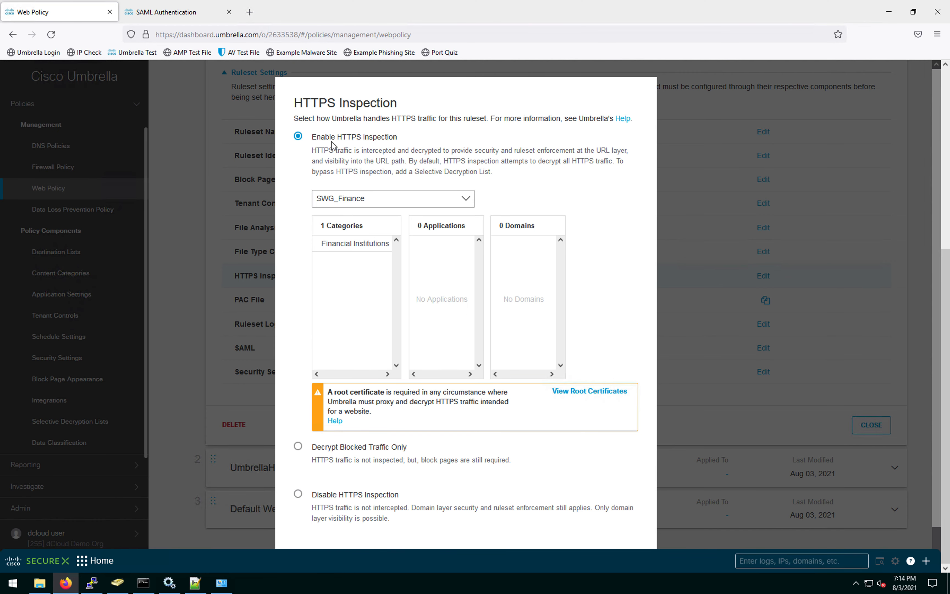
scroll(475, 223, down, 1)
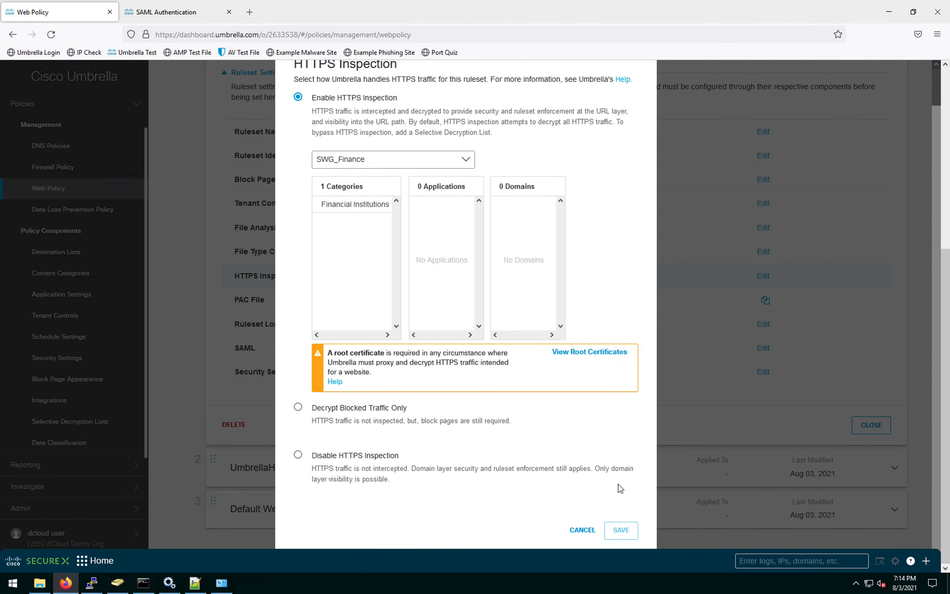
click(585, 532)
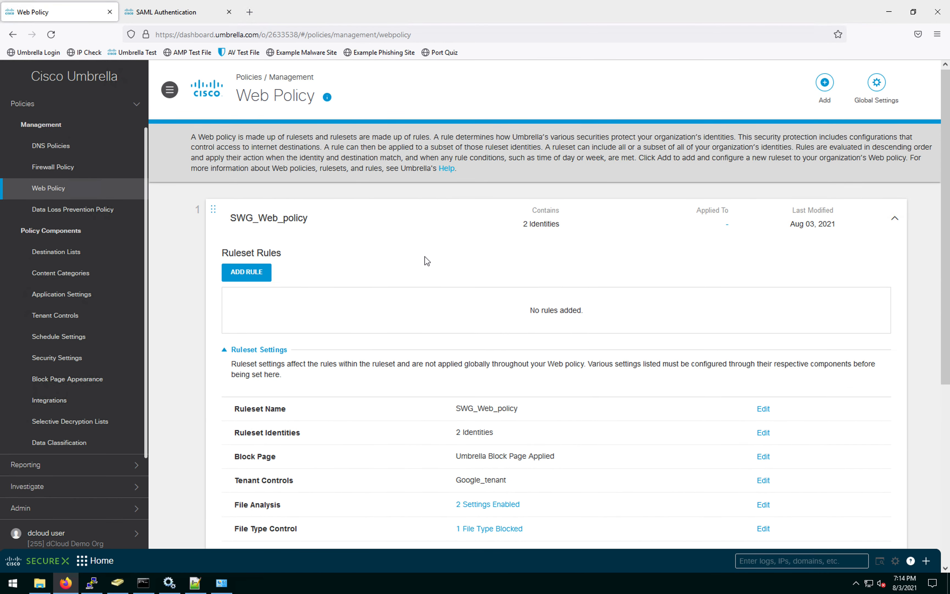
scroll(389, 261, up, 6)
click(253, 276)
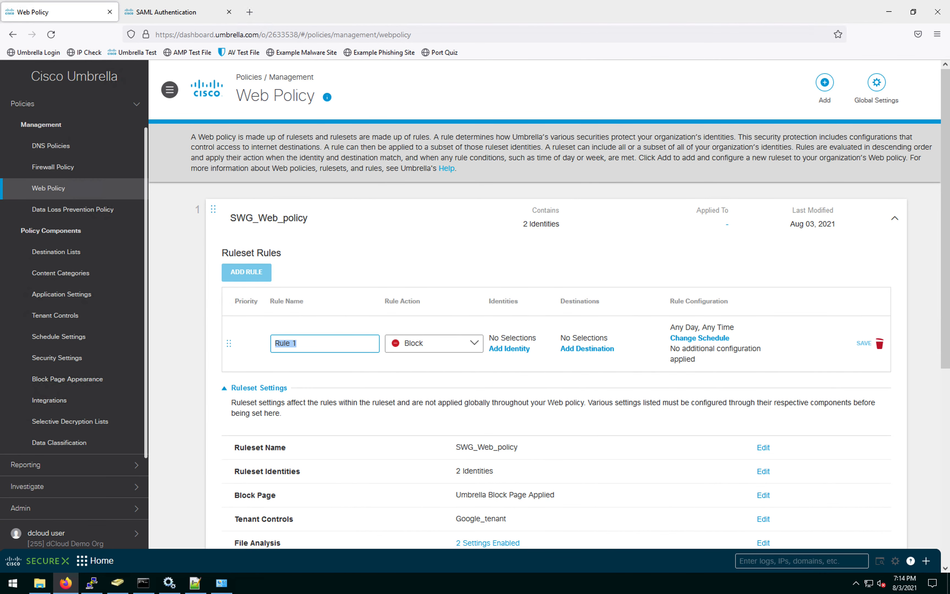
Step: Keep the Block rule named Rule 1 and make it inherit the ruleset identities
click(336, 343)
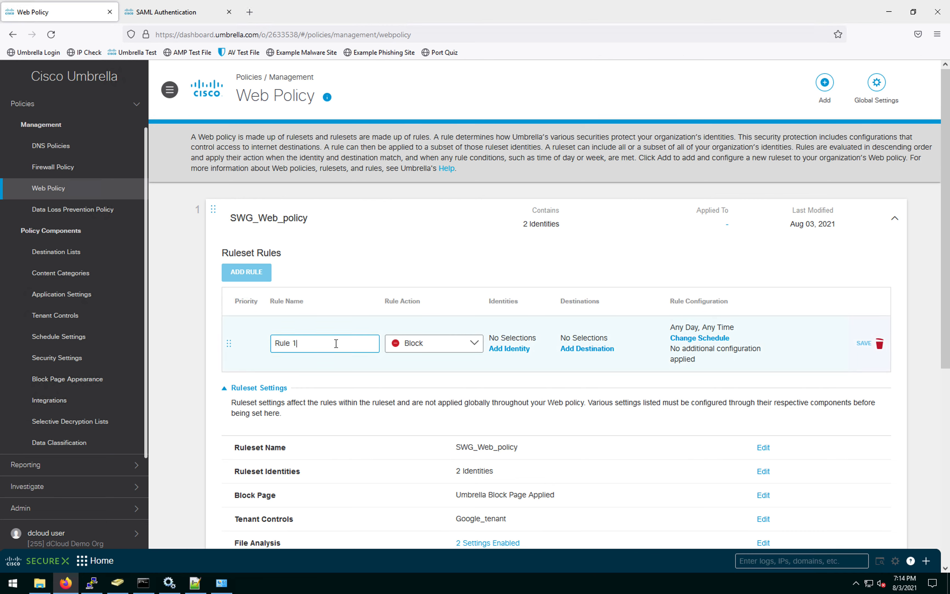
click(273, 336)
drag(275, 336, 271, 336)
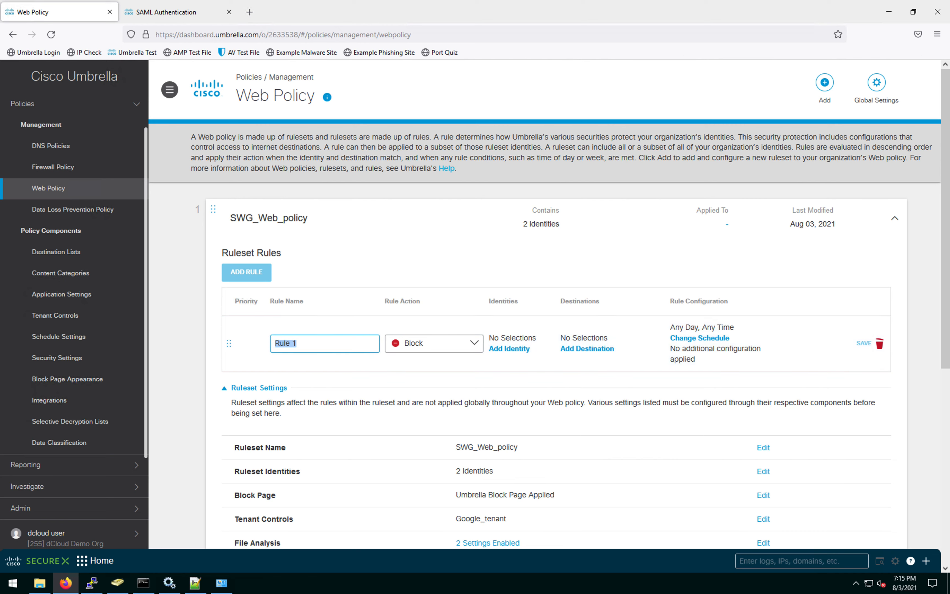
click(327, 343)
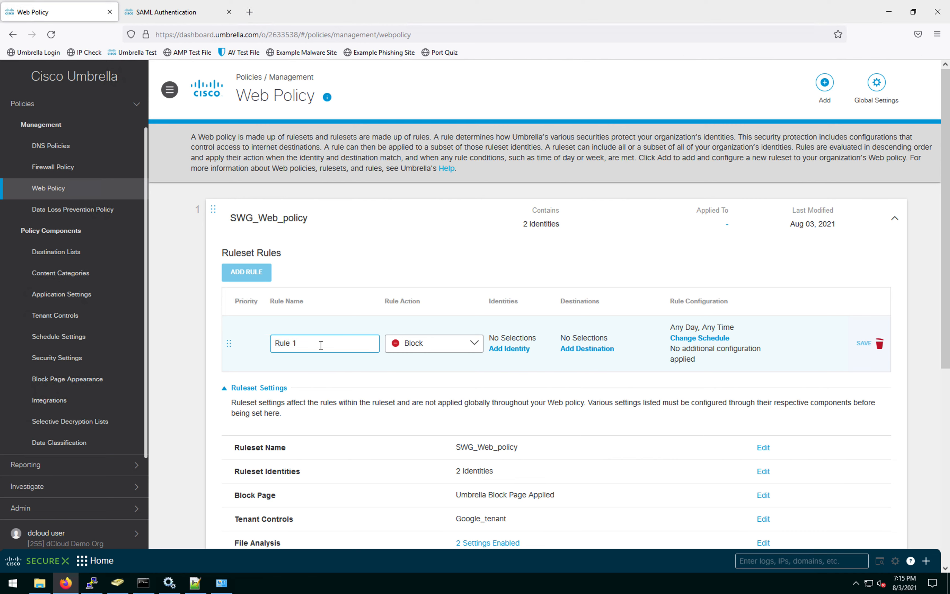
click(507, 350)
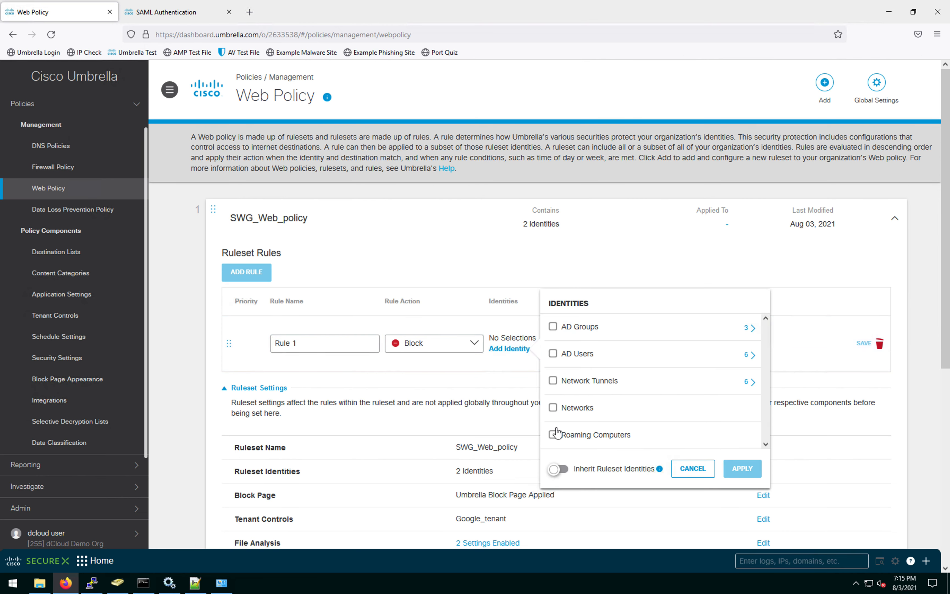
click(564, 470)
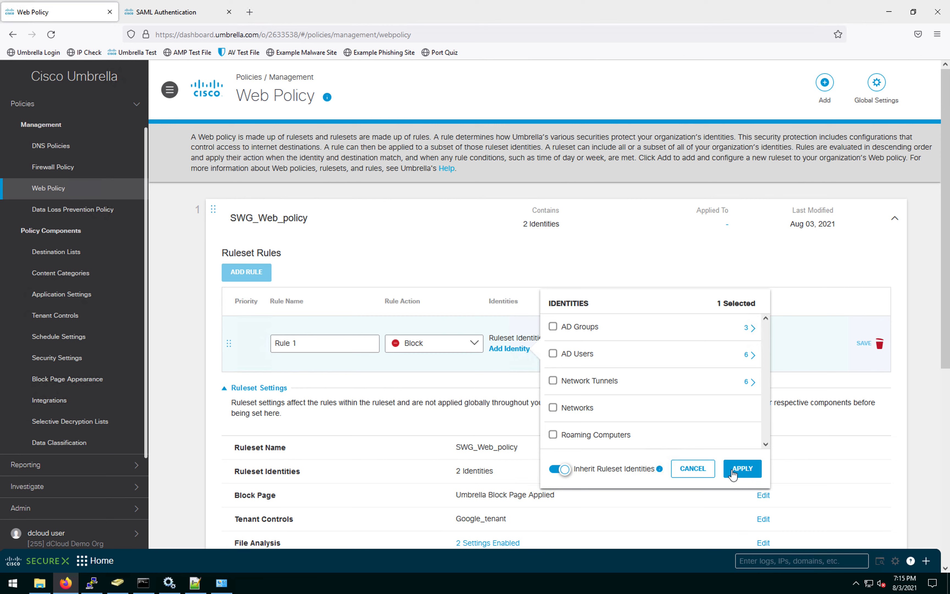
click(742, 468)
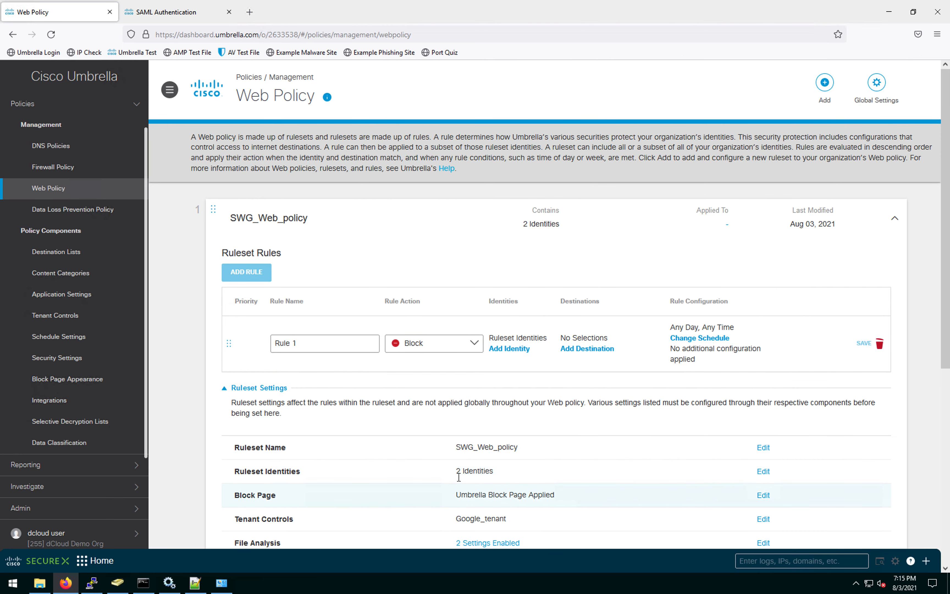
click(594, 351)
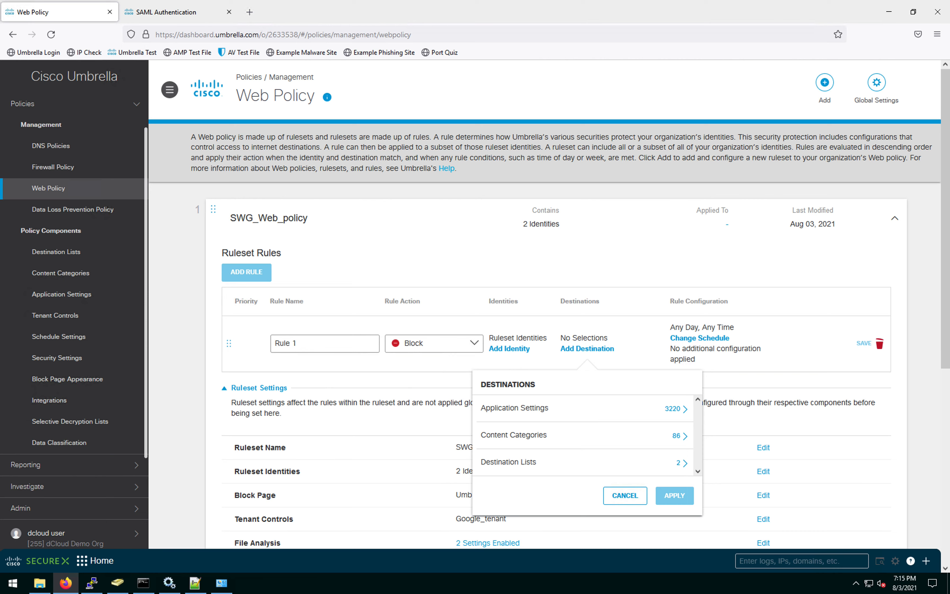
Step: Select the Dating content category as Rule 1's destination and apply it
click(685, 436)
scroll(518, 452, down, 10)
scroll(495, 454, up, 2)
click(486, 452)
scroll(832, 294, down, 4)
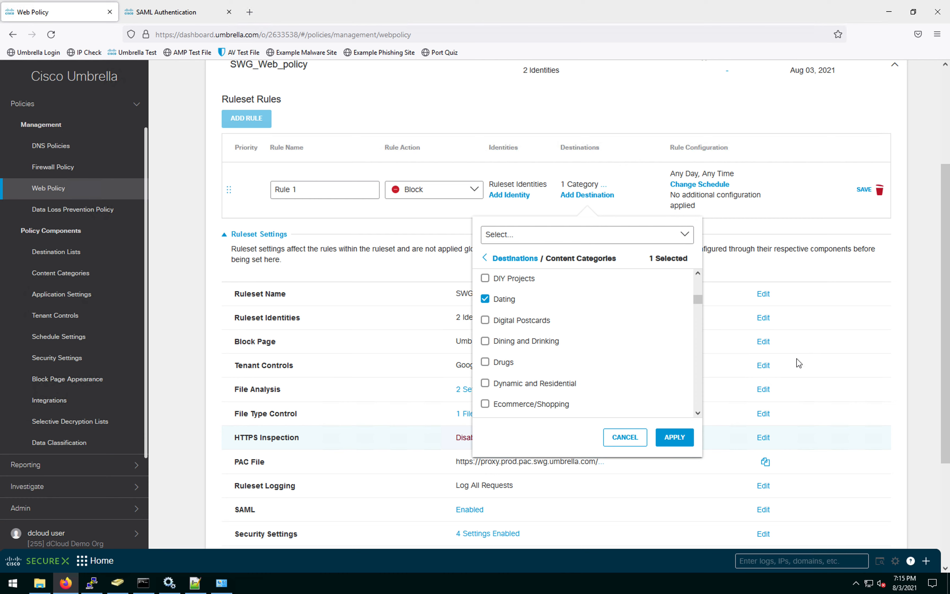
click(674, 437)
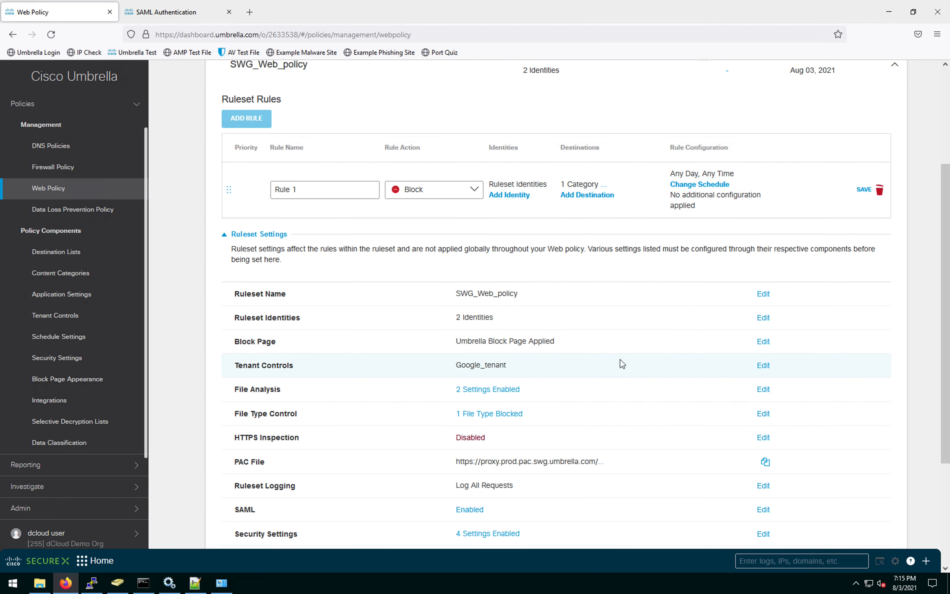
click(591, 195)
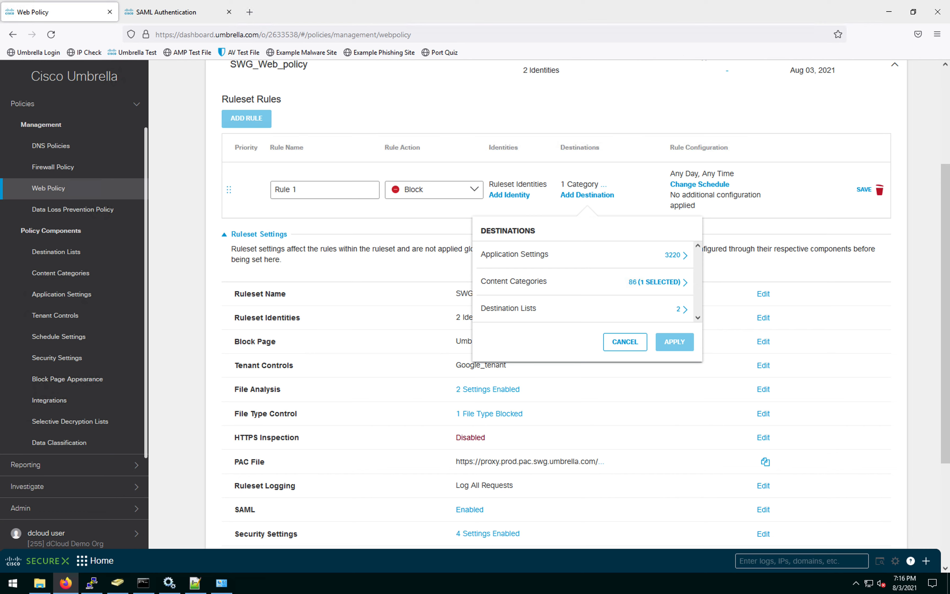
Step: Search the application settings for 'facebook' and mark Facebook to block in Rule 1
click(686, 260)
click(522, 239)
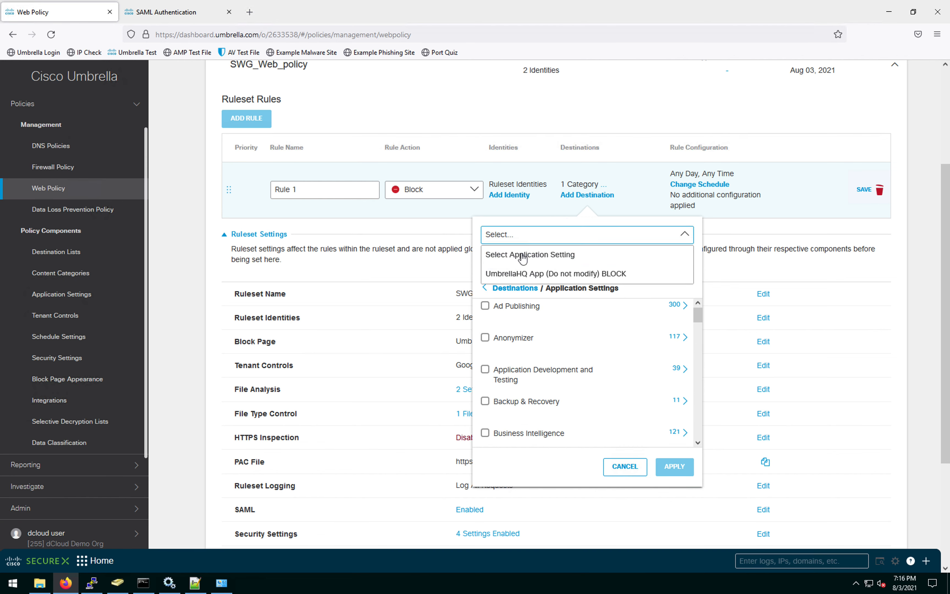
click(523, 472)
drag(698, 317, 695, 425)
click(683, 398)
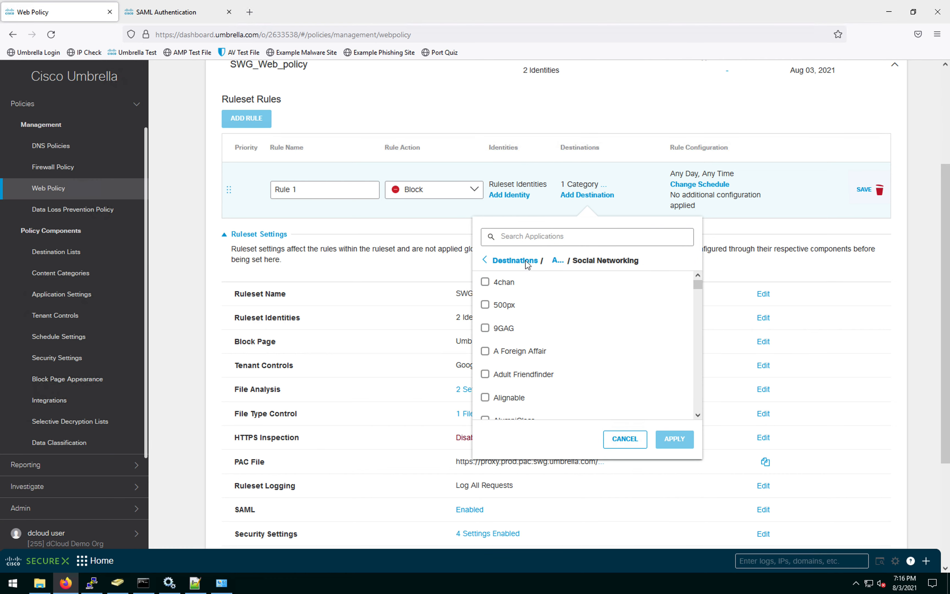
click(571, 239)
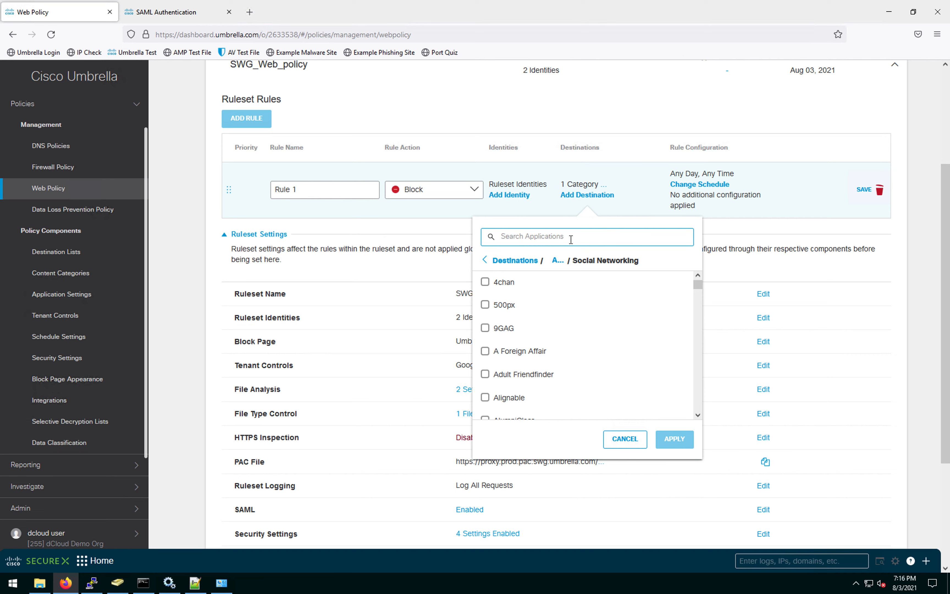
text(facebook)
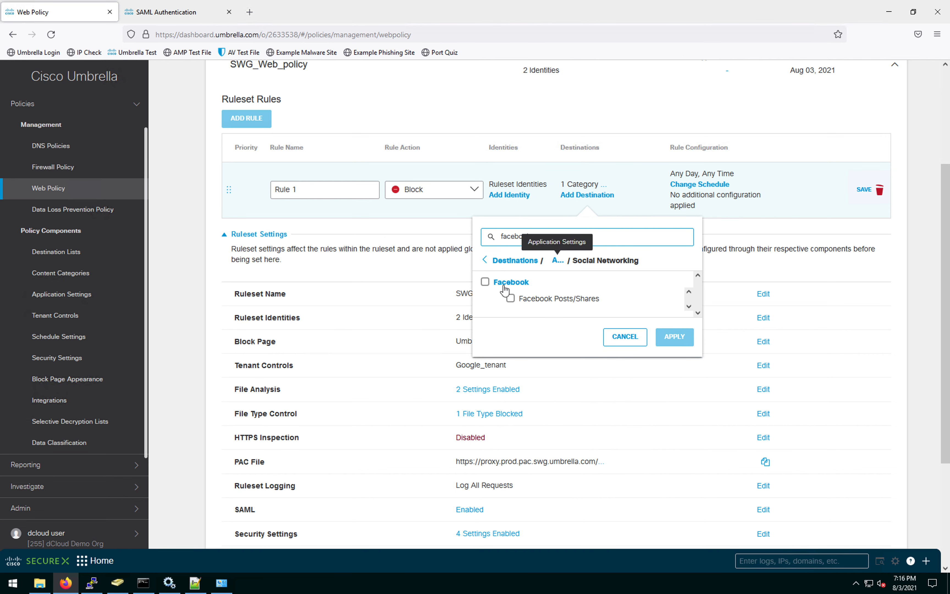
click(486, 283)
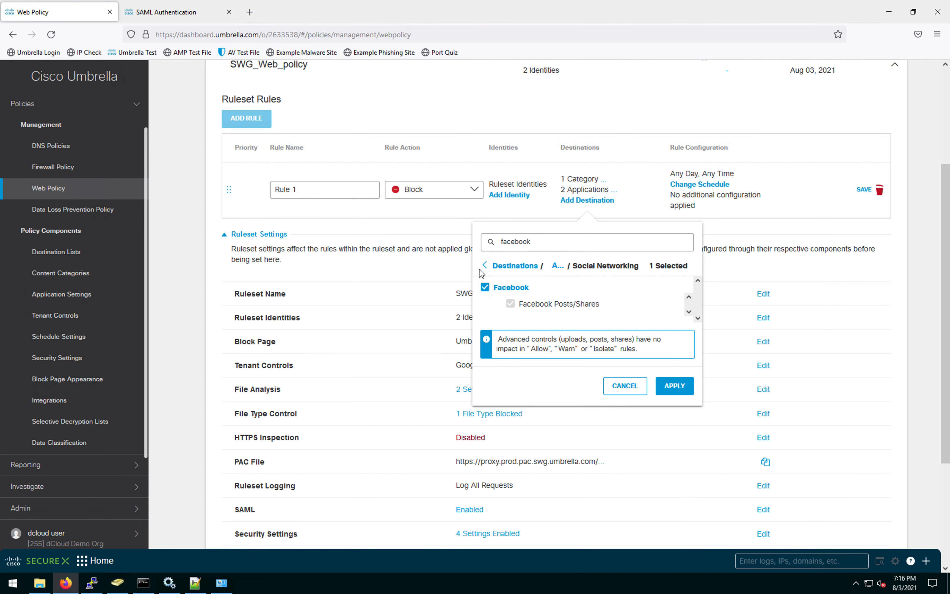
Step: Search 'wetr', add WeTransfer Uploads, apply the applications and save Rule 1
click(520, 266)
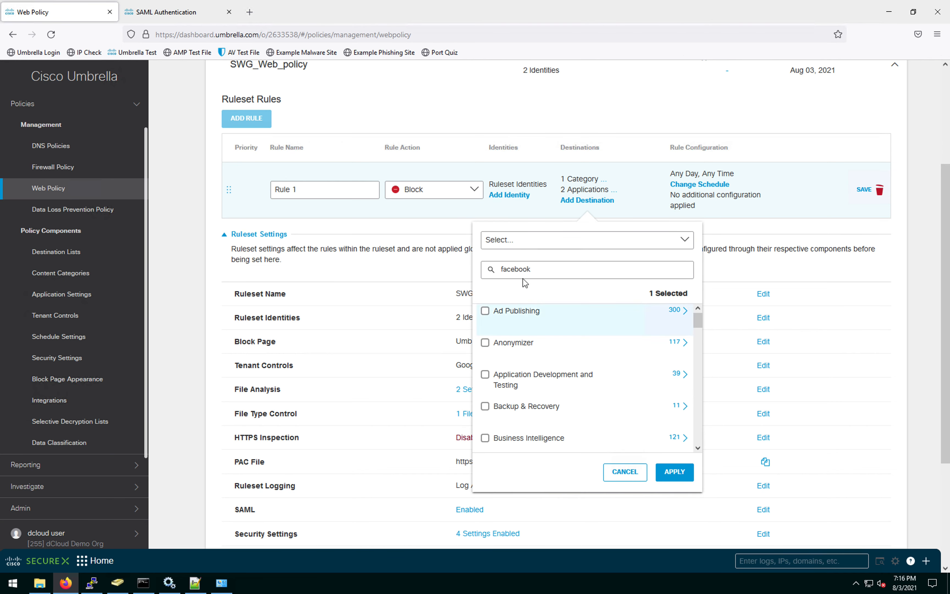
drag(545, 269, 488, 268)
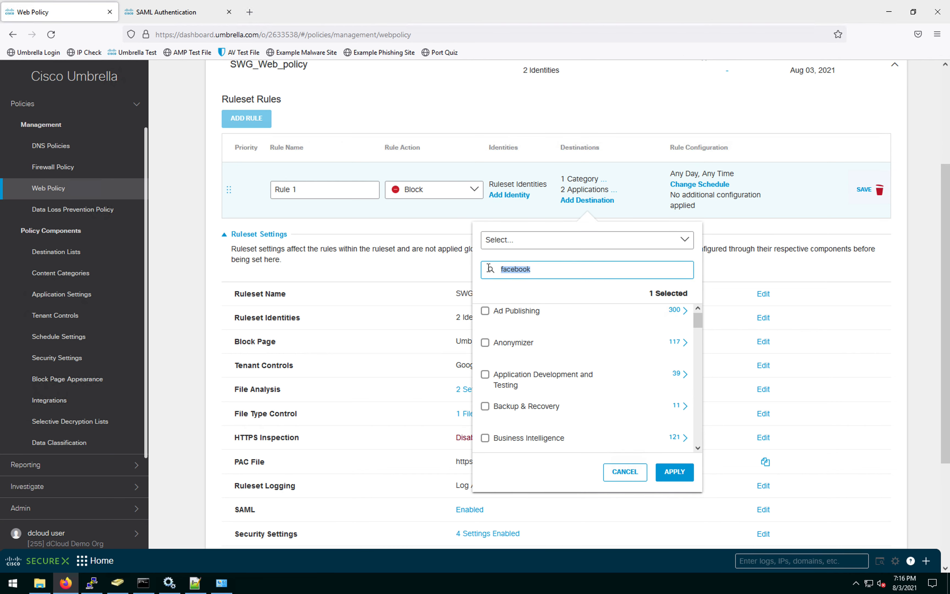
key(BackSpace)
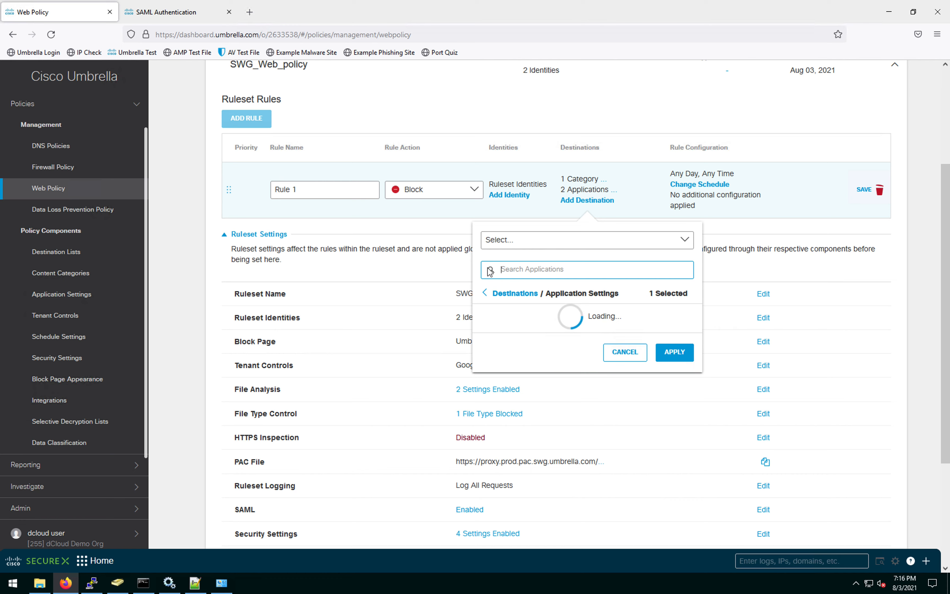
text(wetr)
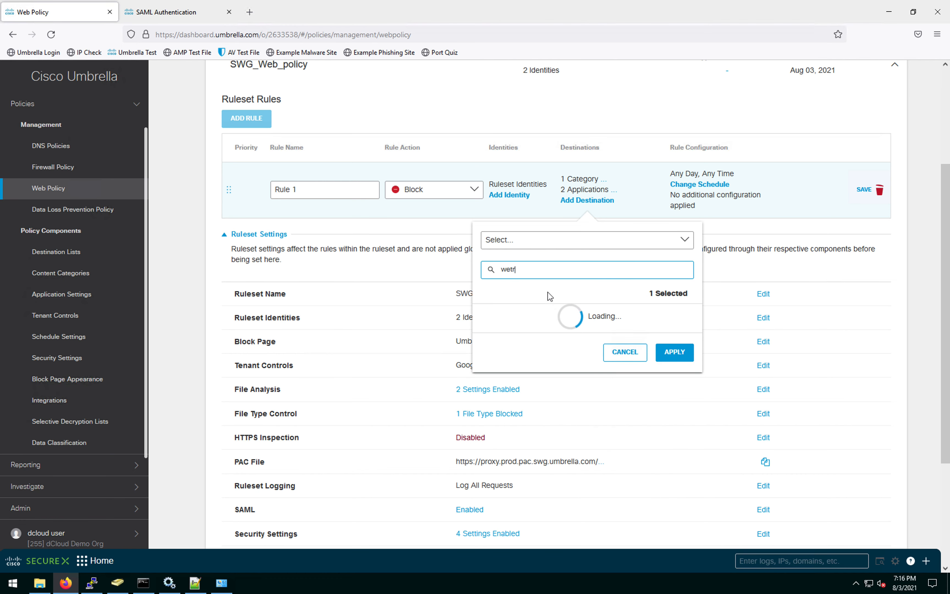
click(685, 315)
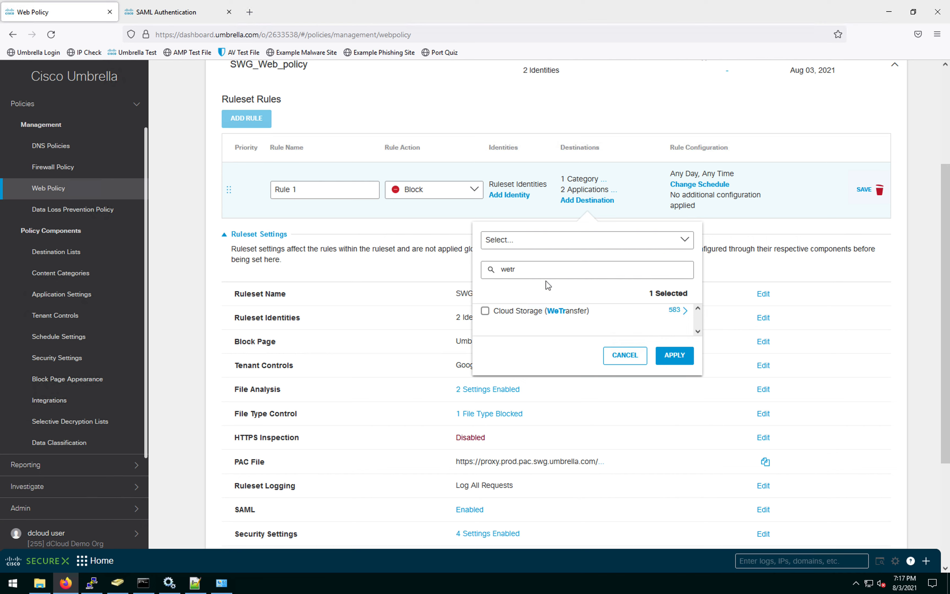
click(685, 312)
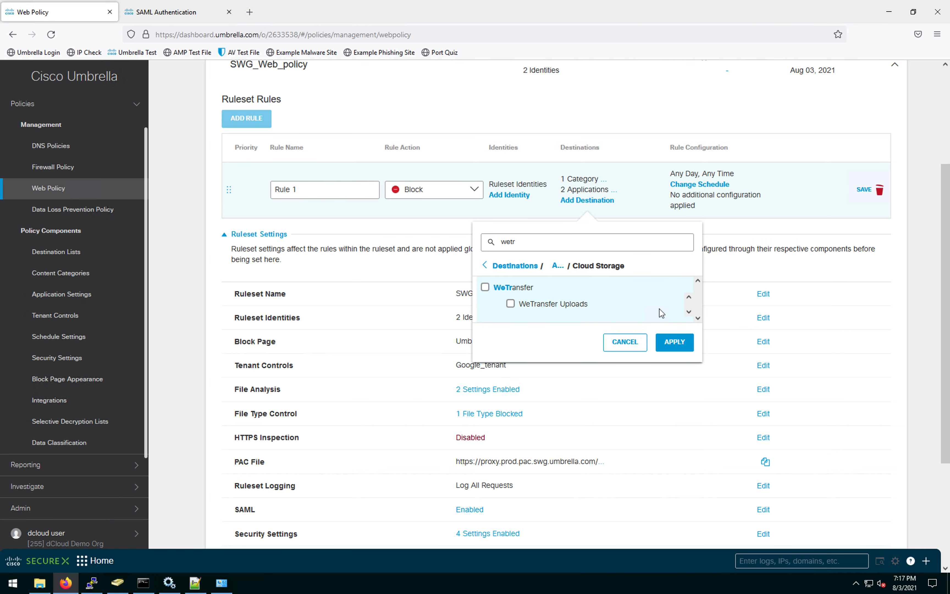
click(510, 304)
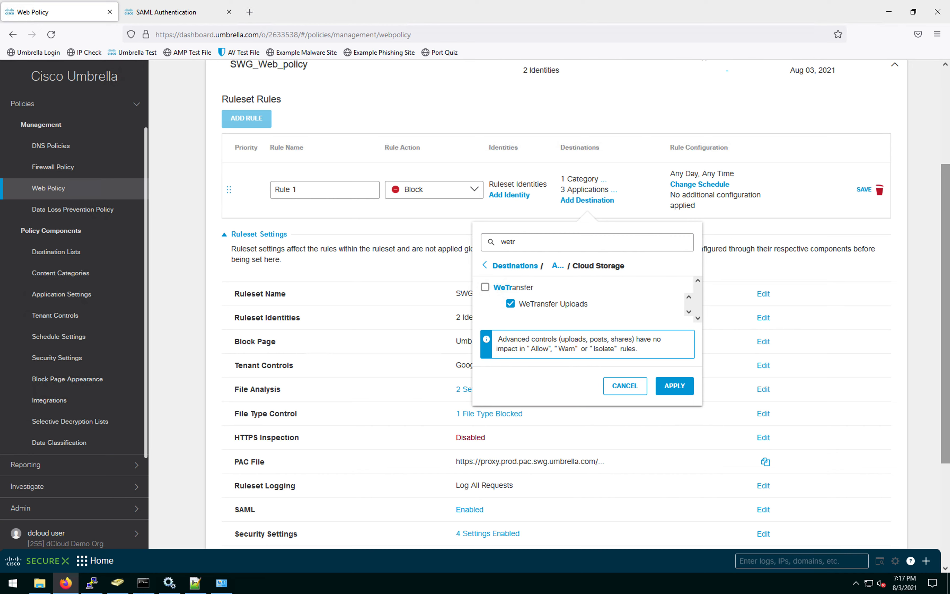
click(683, 390)
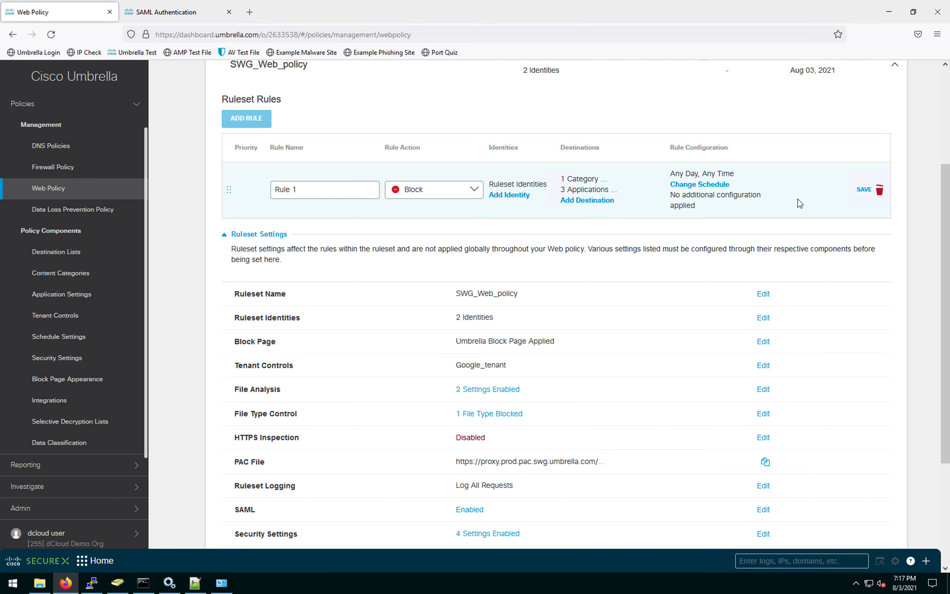
click(861, 192)
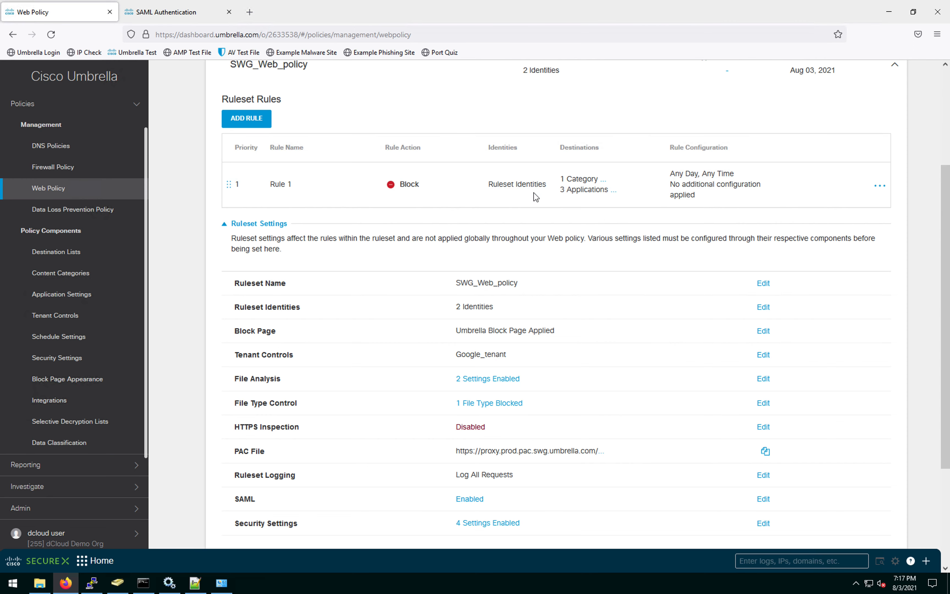
Step: Choose EDIT RULE from Rule 1's options menu
click(880, 186)
click(845, 205)
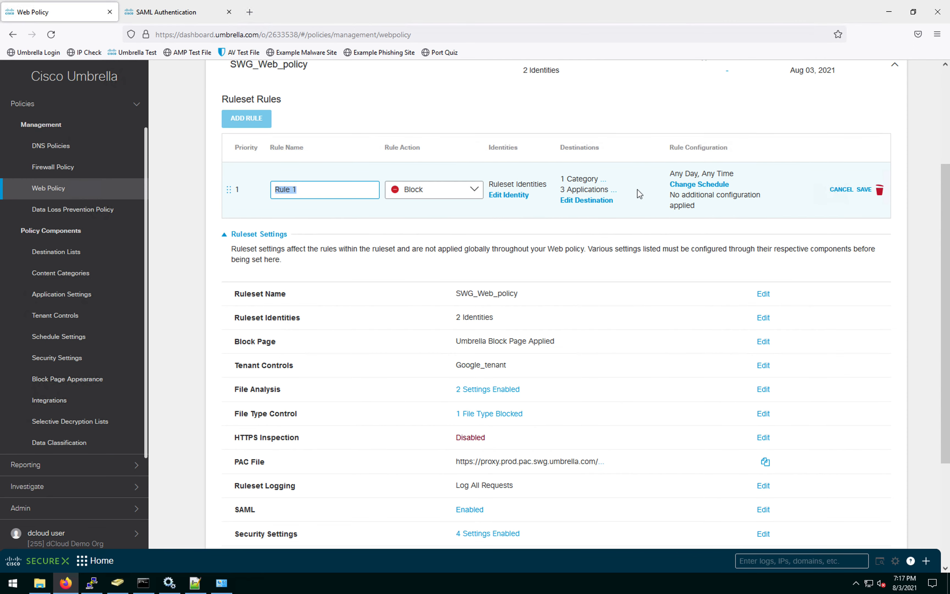
Step: Add the SWG_block destination list to Rule 1, save it, and start a new rule
click(574, 200)
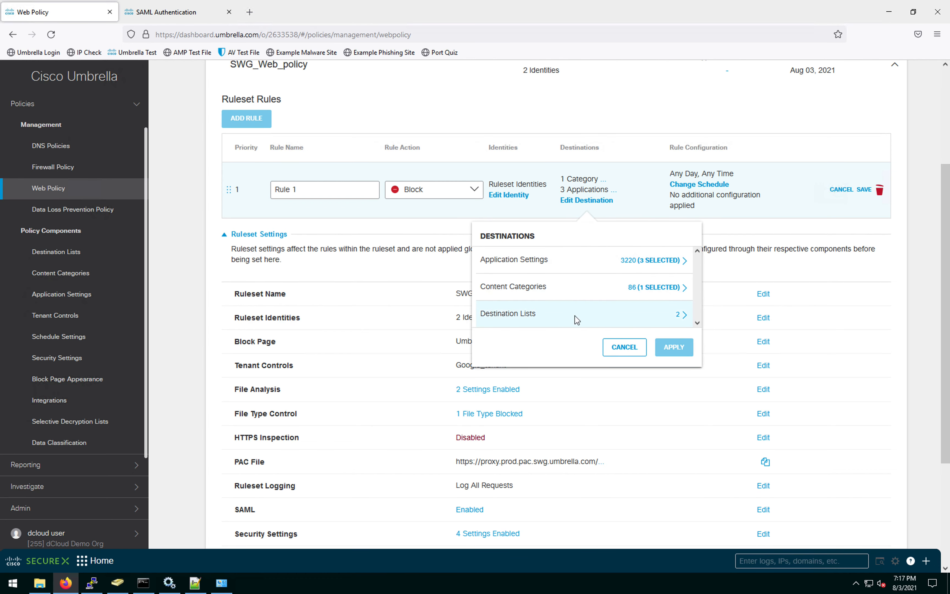
click(678, 316)
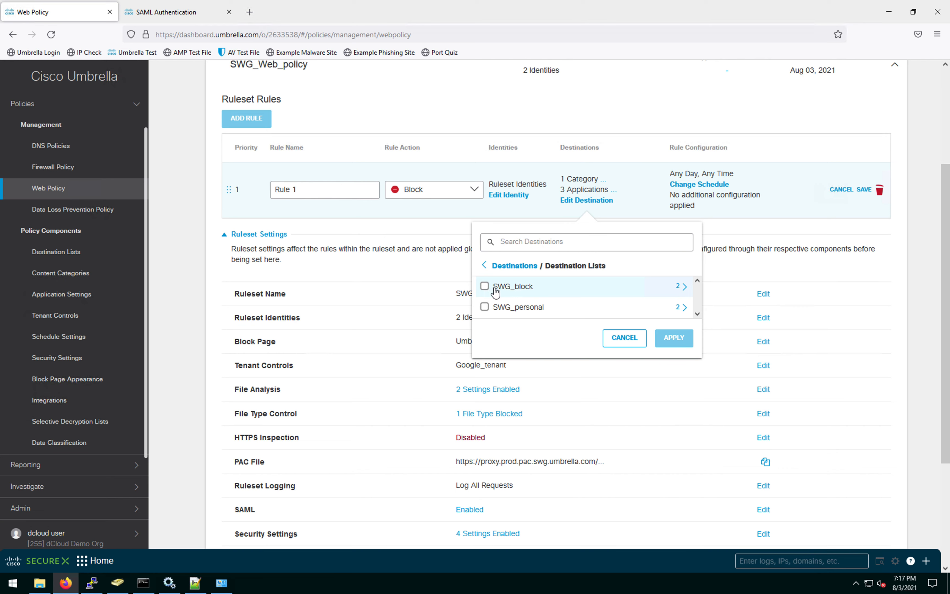
click(485, 287)
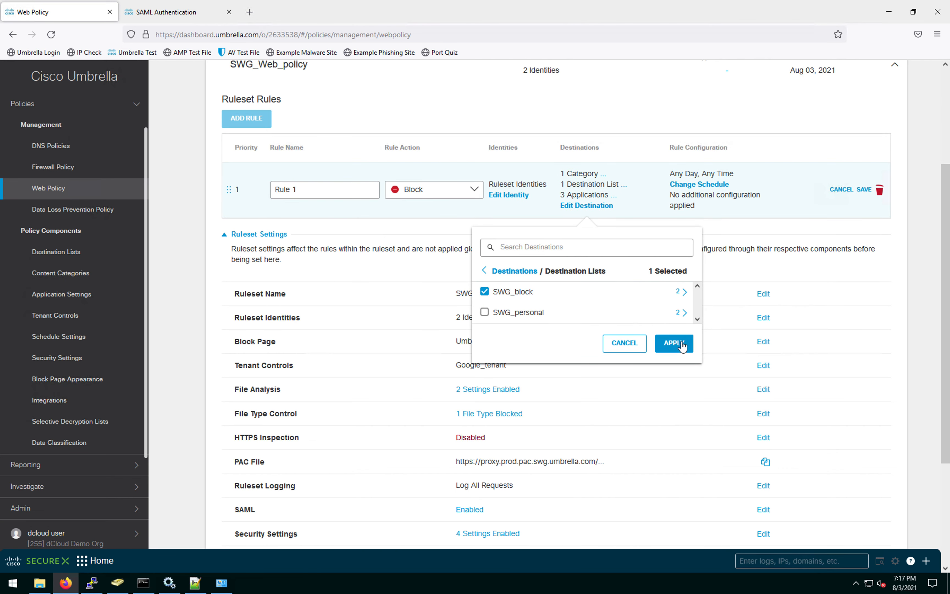
click(674, 343)
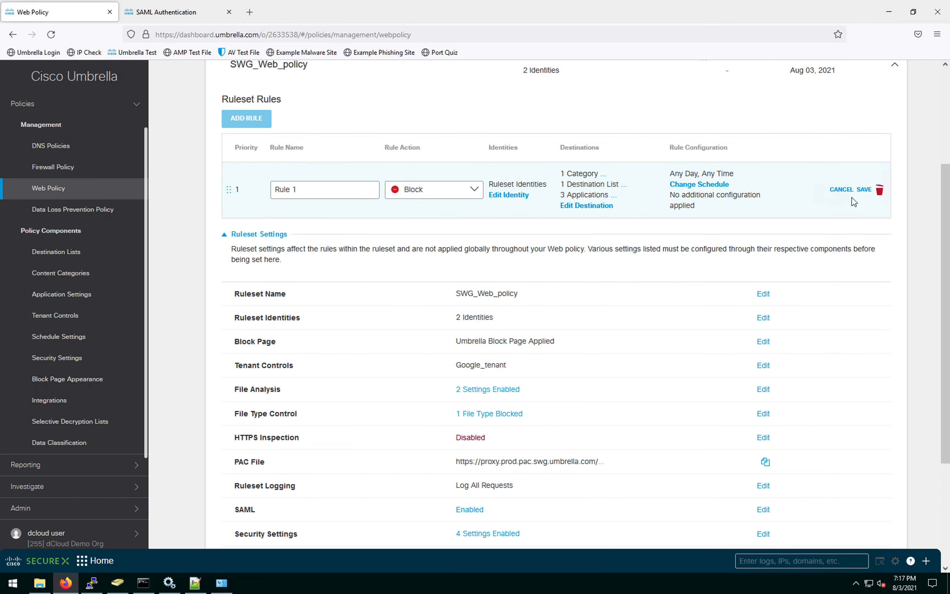
click(864, 190)
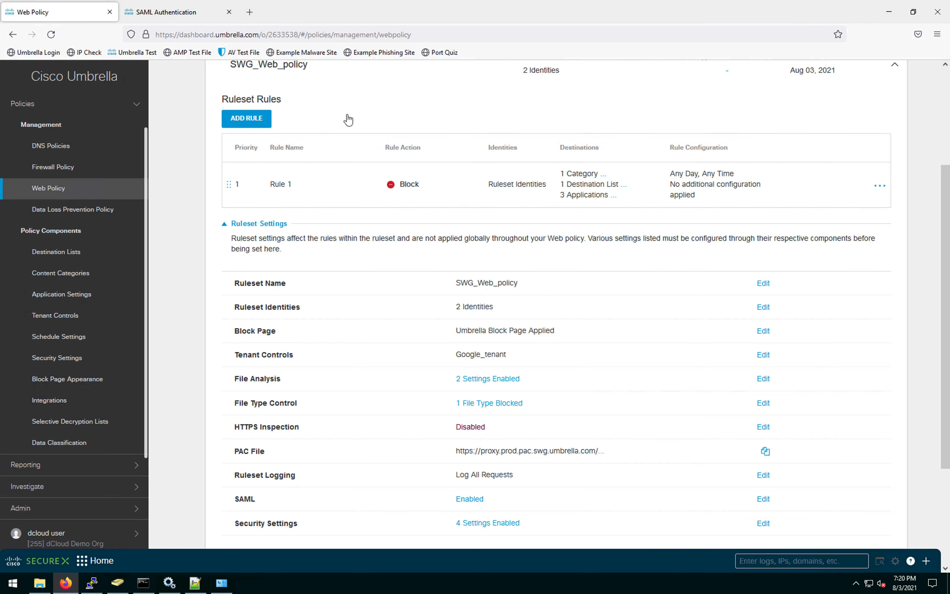
click(257, 119)
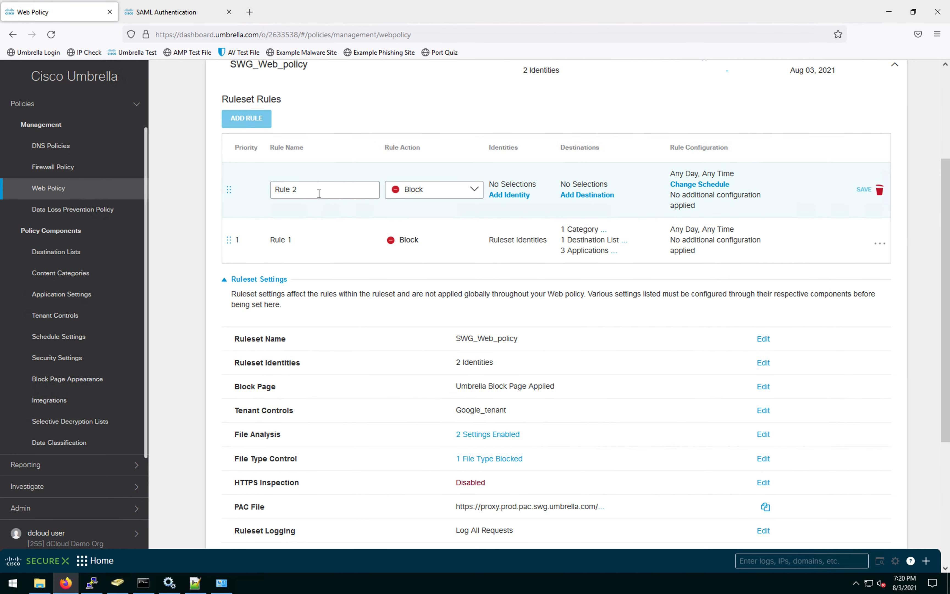
Step: Set Rule 2's action to Isolate and make it inherit the ruleset identities
click(474, 192)
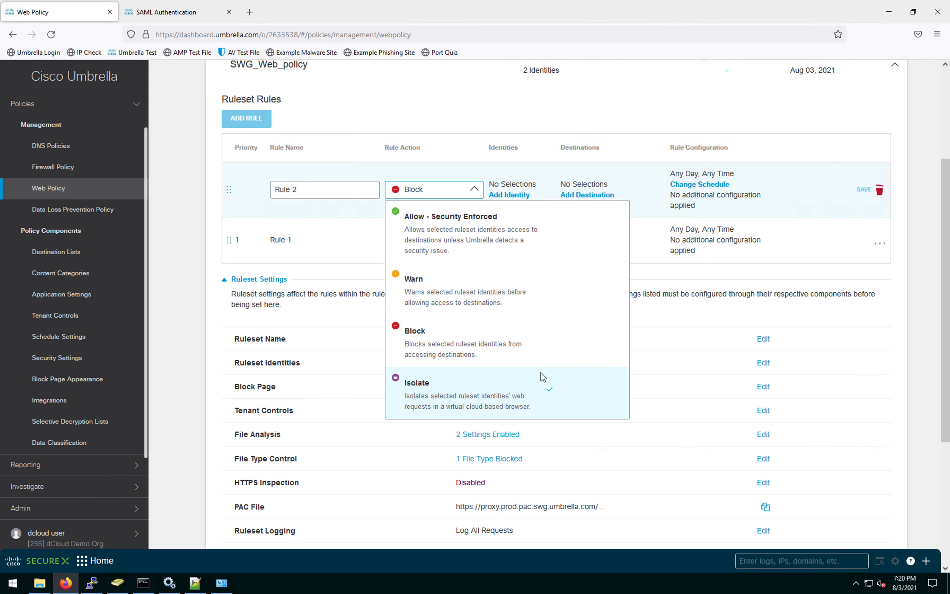
click(542, 381)
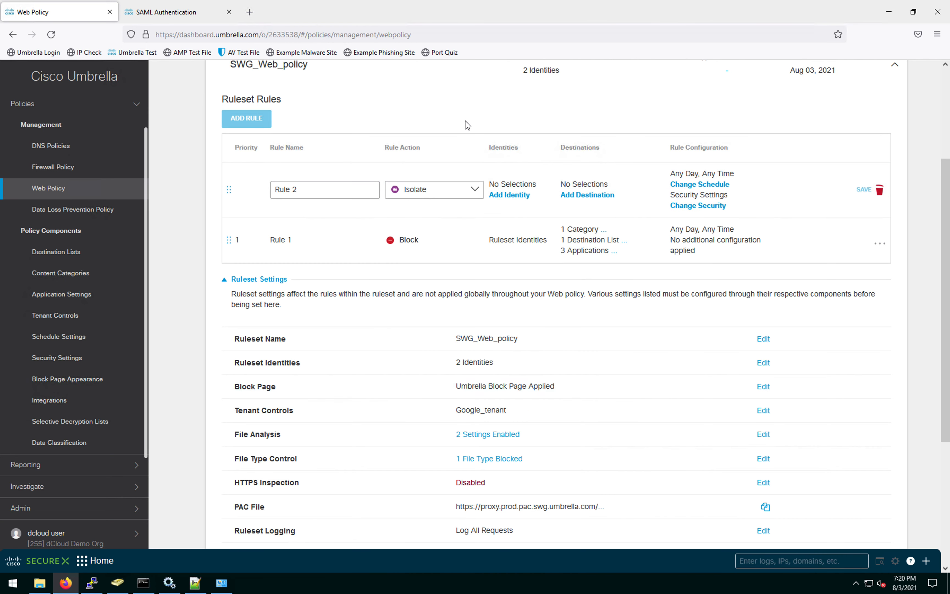
click(510, 195)
click(557, 316)
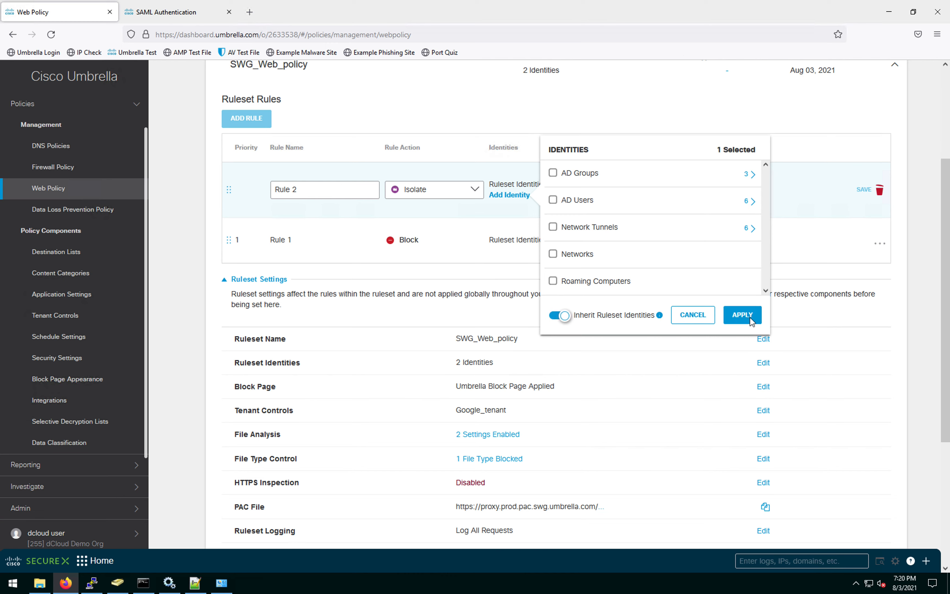
click(742, 315)
Step: Apply the SWG_personal destination list to Rule 2 and save the rule
click(597, 195)
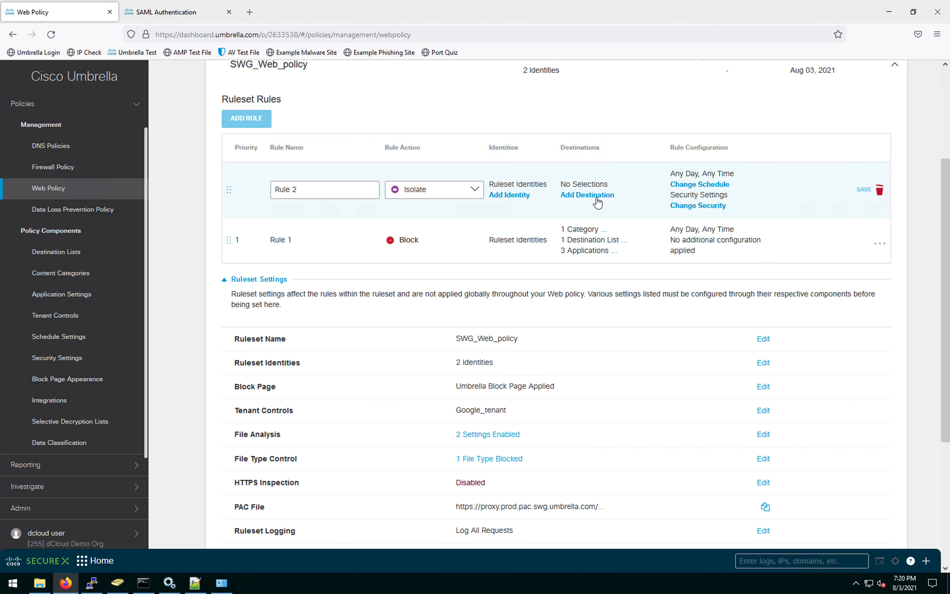
click(685, 311)
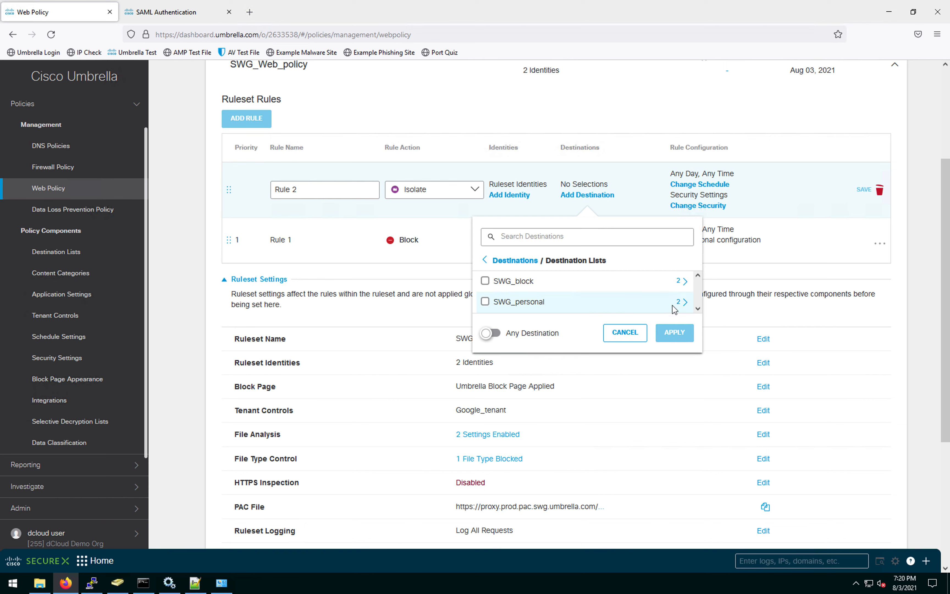
click(486, 303)
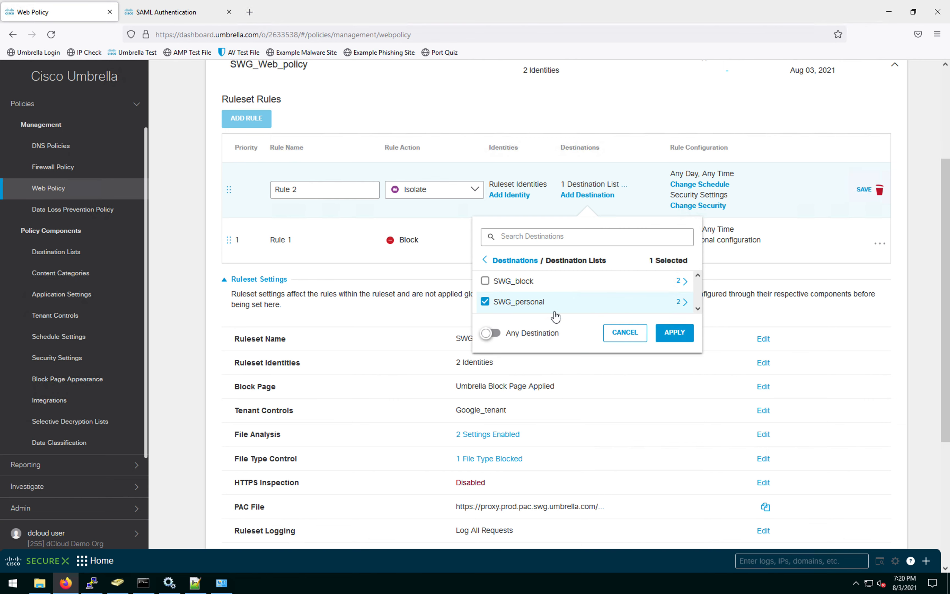
click(675, 339)
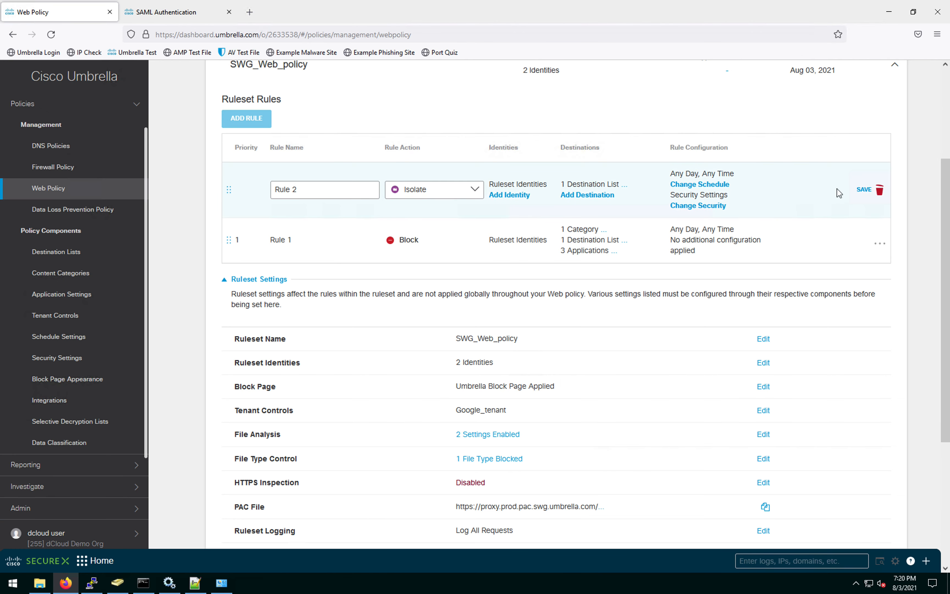
click(863, 189)
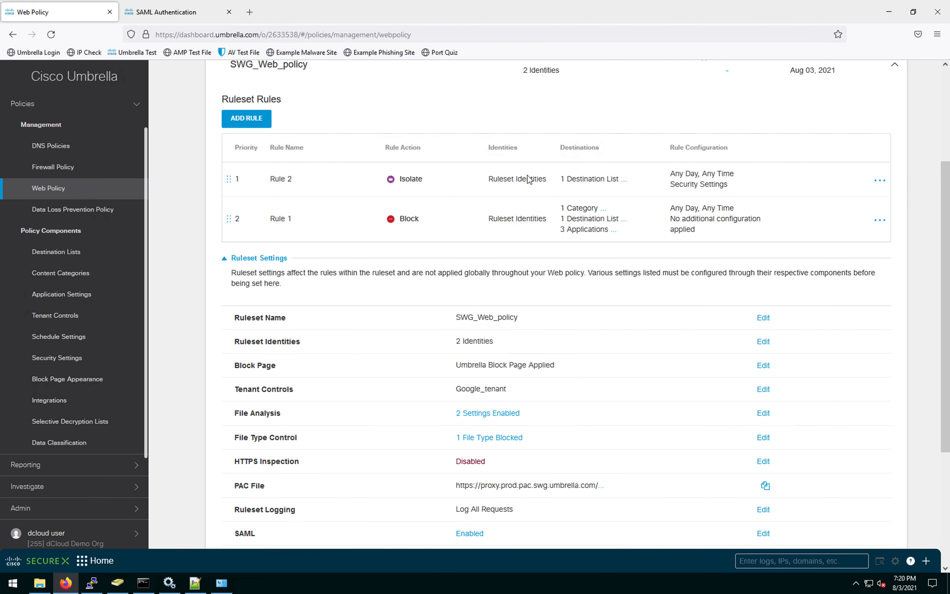
Step: From Web Policy, expand SWG_Web_policy and edit its HTTPS Inspection ruleset setting
scroll(575, 189, down, 3)
scroll(576, 192, down, 1)
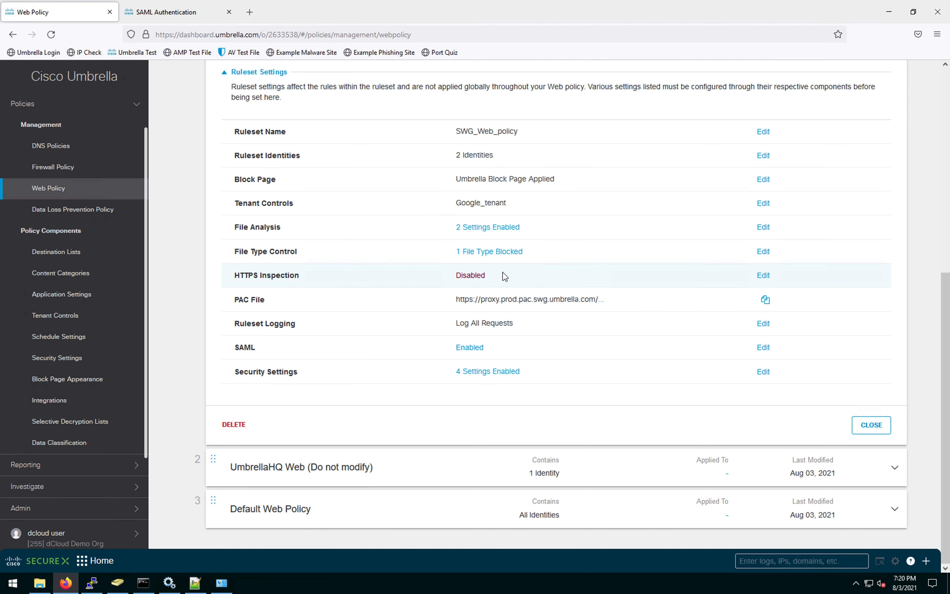
scroll(291, 244, up, 5)
click(77, 215)
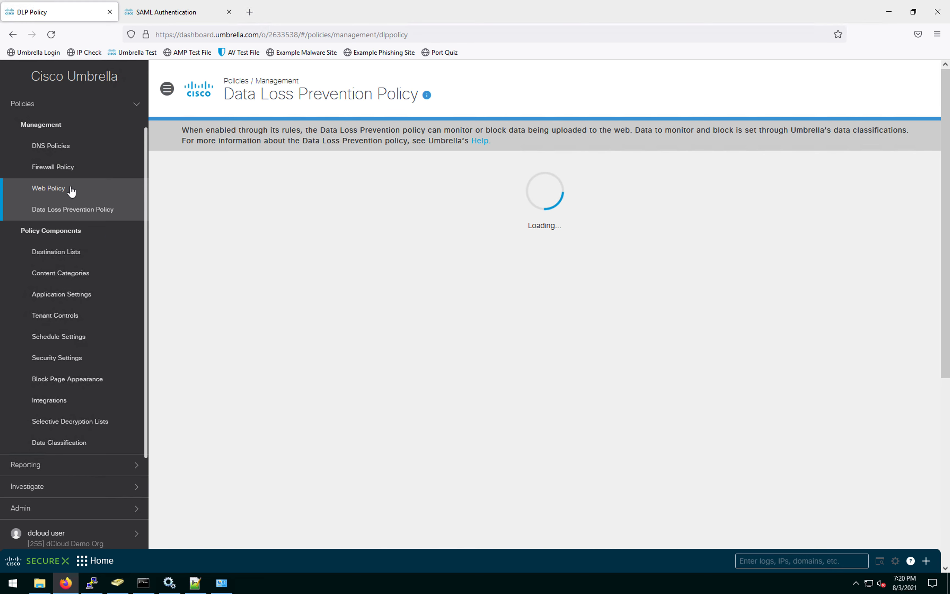
click(76, 192)
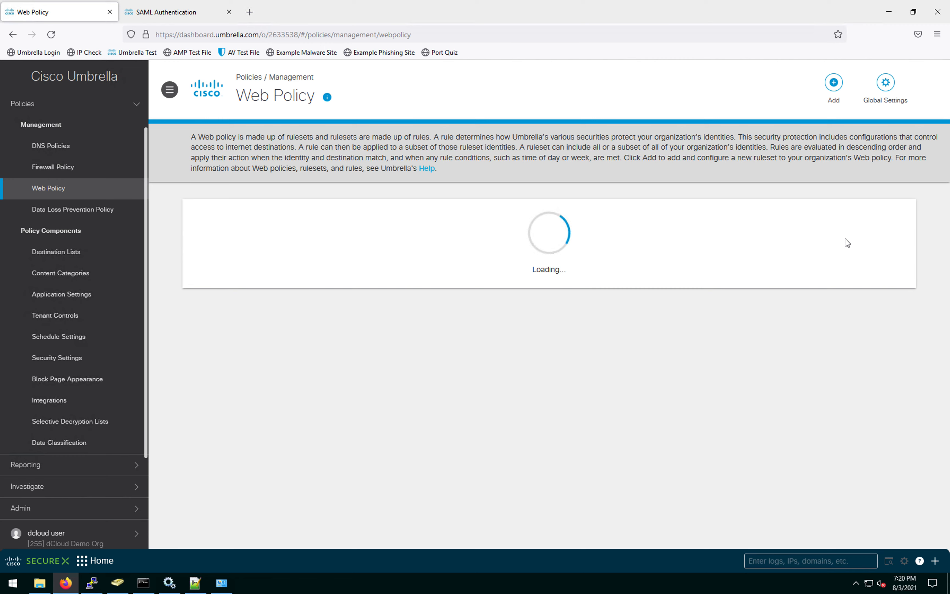
click(902, 219)
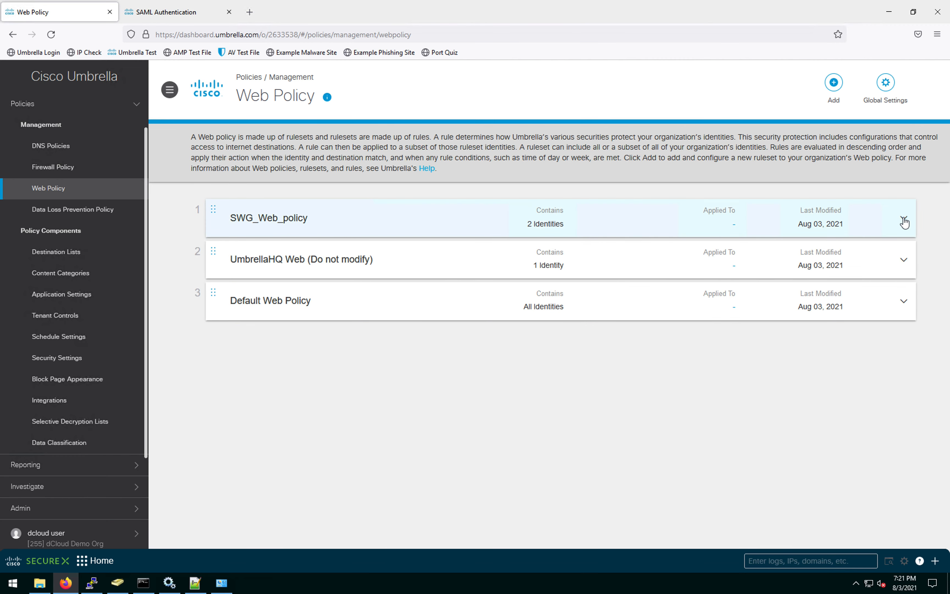
scroll(751, 280, down, 2)
scroll(751, 281, down, 7)
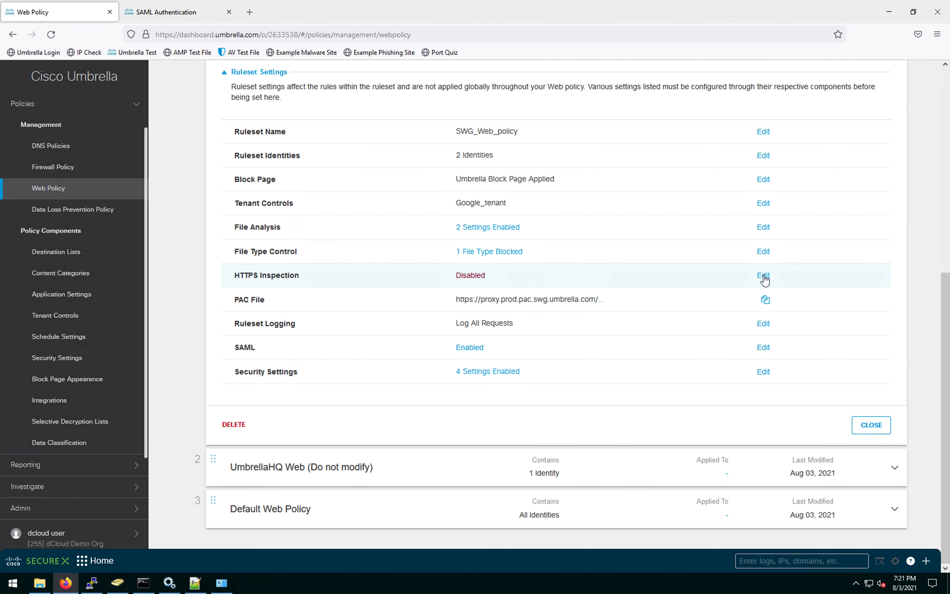
click(763, 275)
Step: Enable HTTPS Inspection with the SWG_Finance selective decryption list and save
click(302, 137)
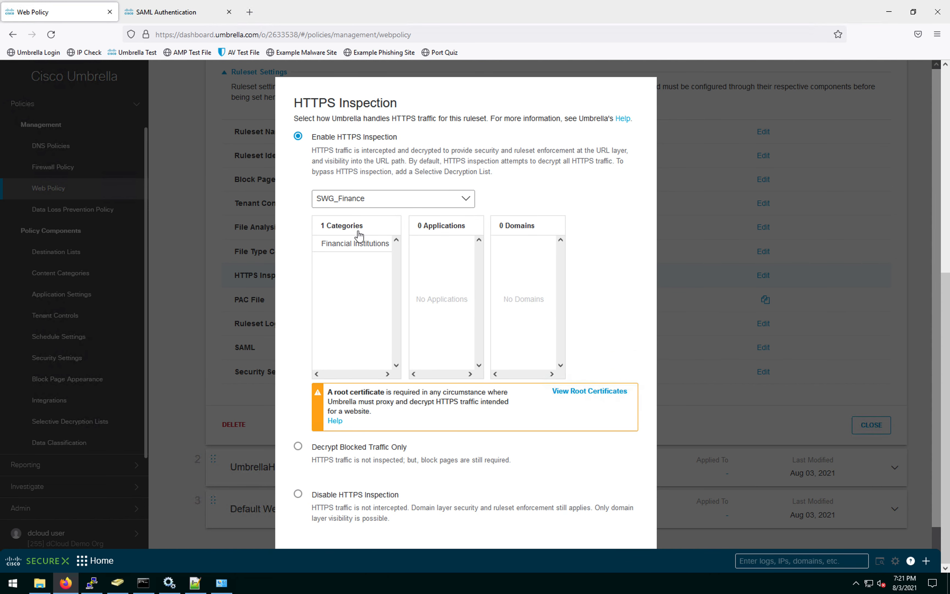
scroll(565, 384, down, 1)
click(625, 530)
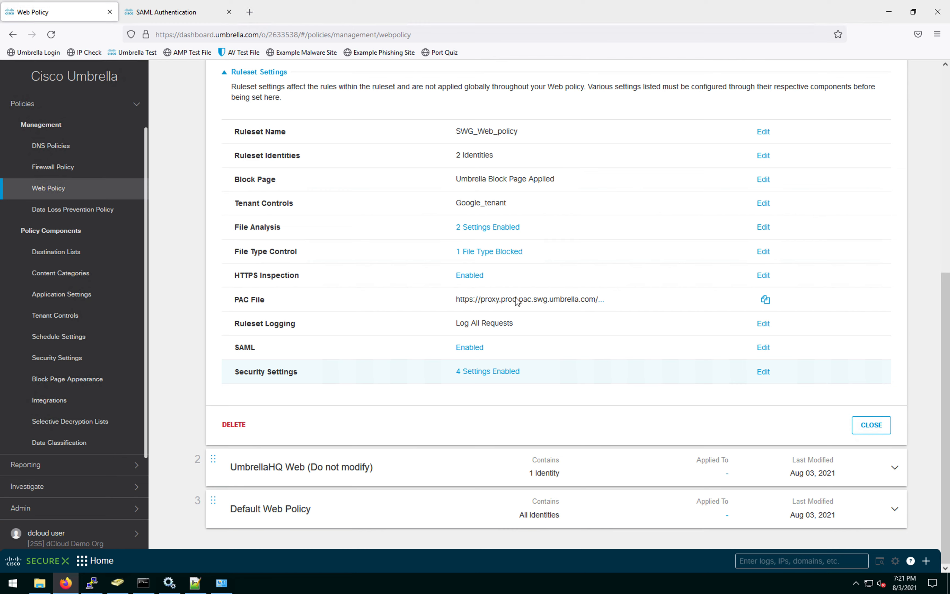
scroll(439, 333, up, 7)
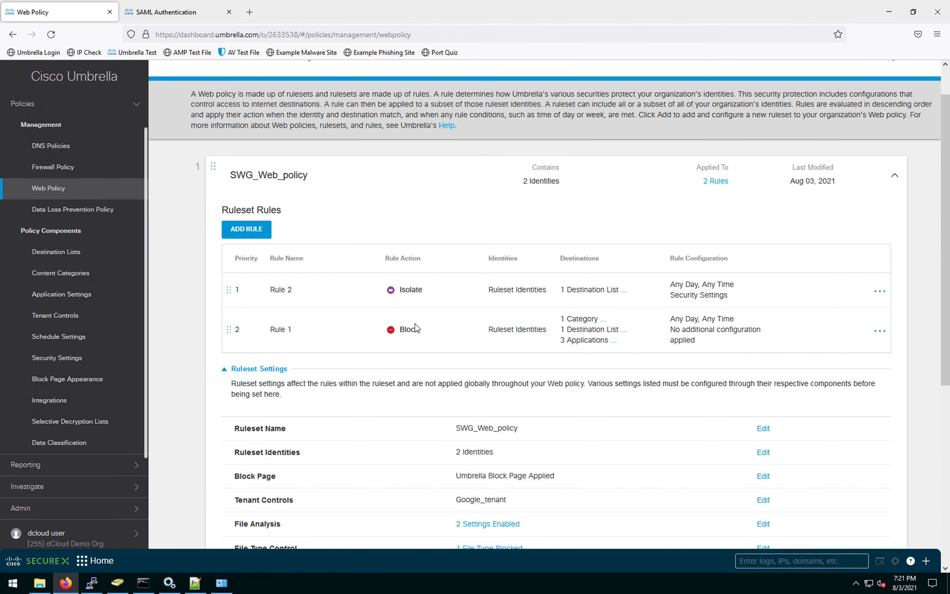
scroll(436, 332, up, 1)
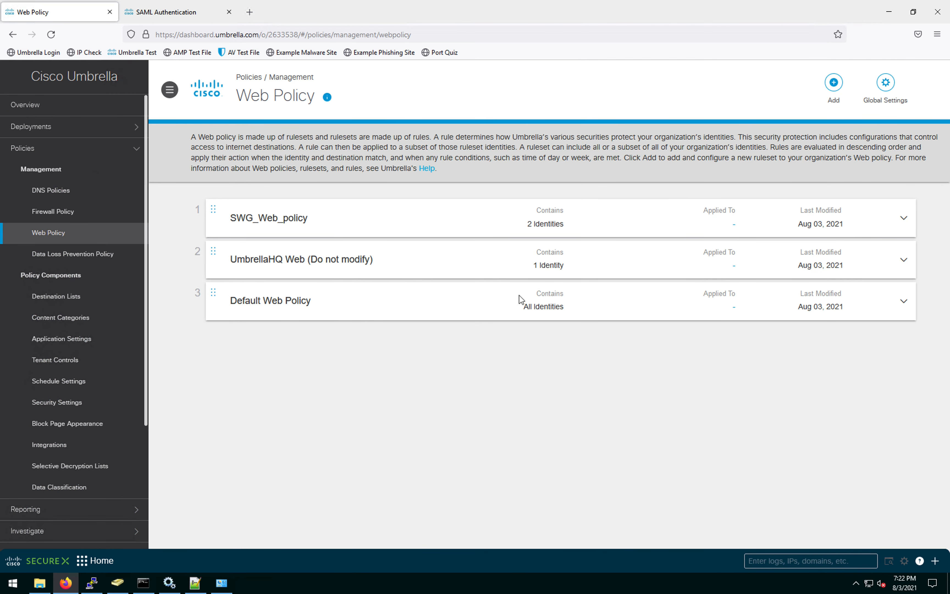
Step: Check labtunnel on the Network Tunnels page, then switch to the WKST2 desktop space
click(32, 302)
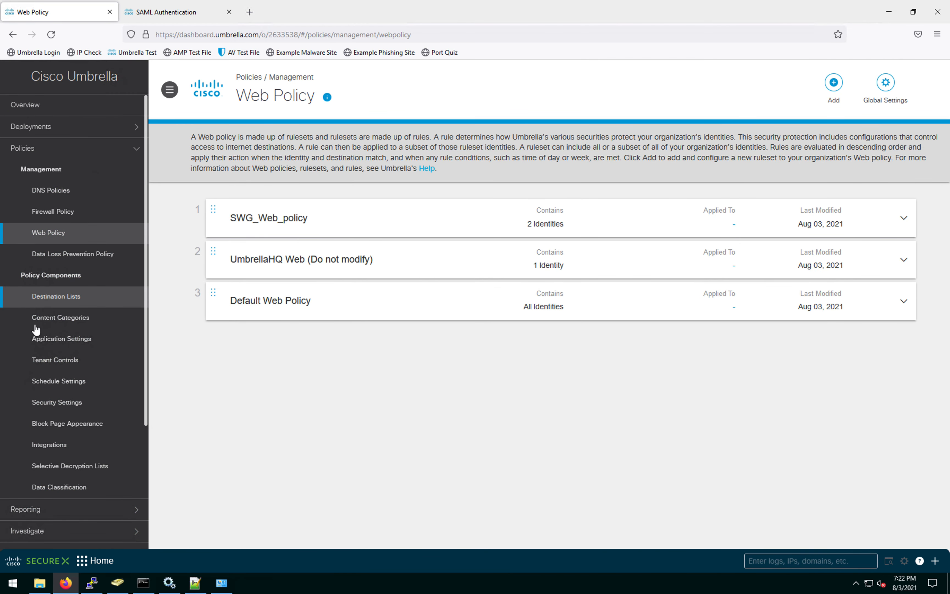
click(109, 127)
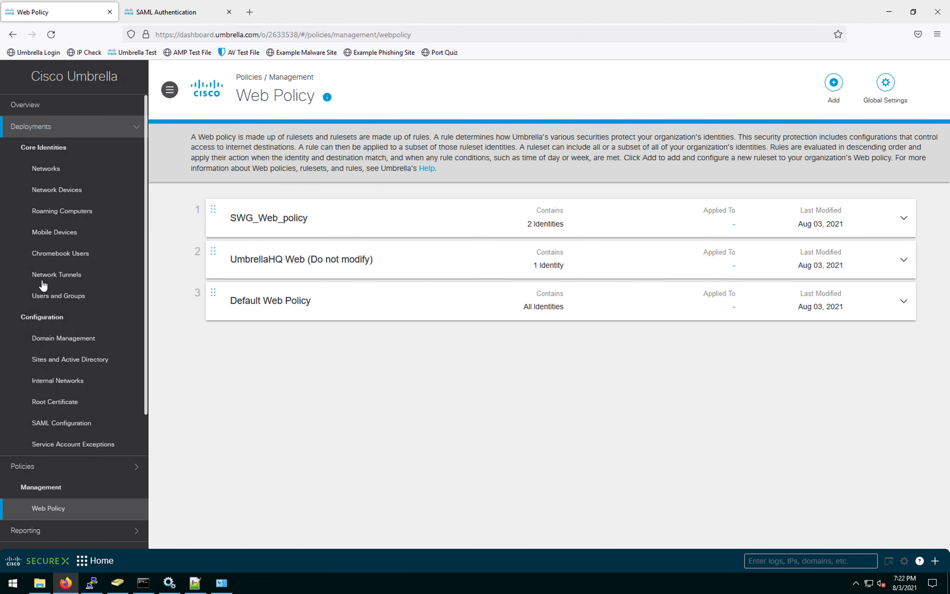
click(45, 274)
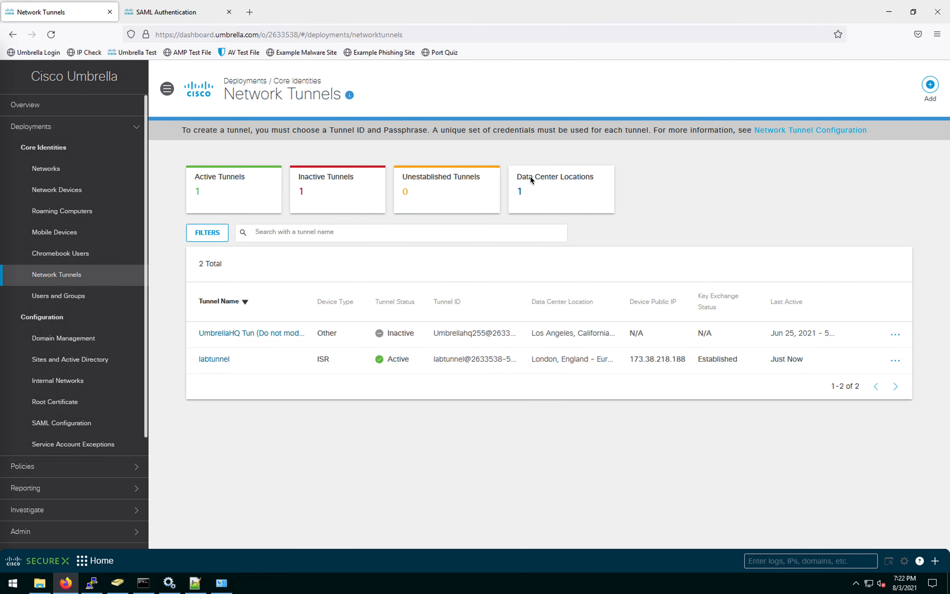
key(ctrl+Up)
click(549, 39)
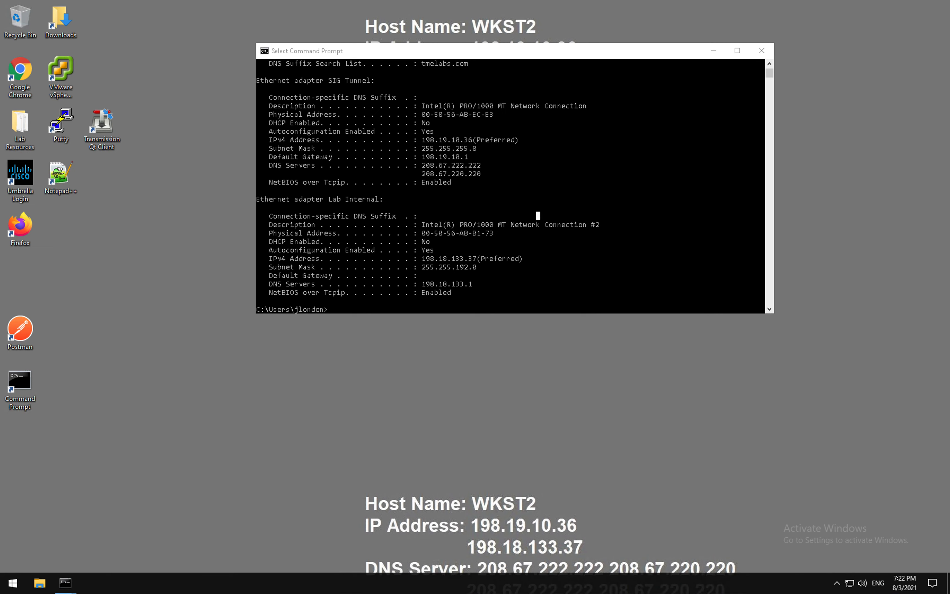
Step: Launch Chrome on WKST2 and browse to cisco.com
double_click(22, 92)
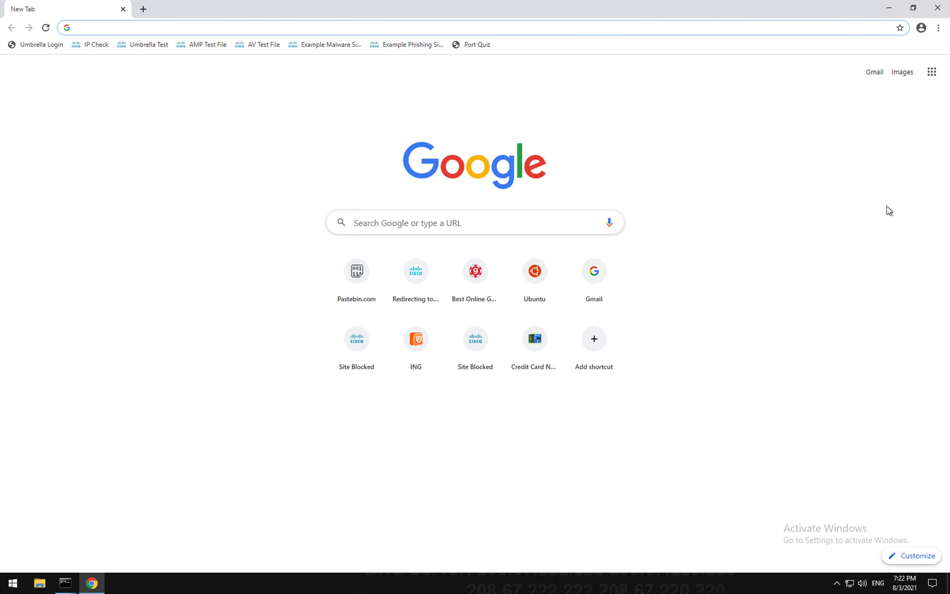
click(218, 30)
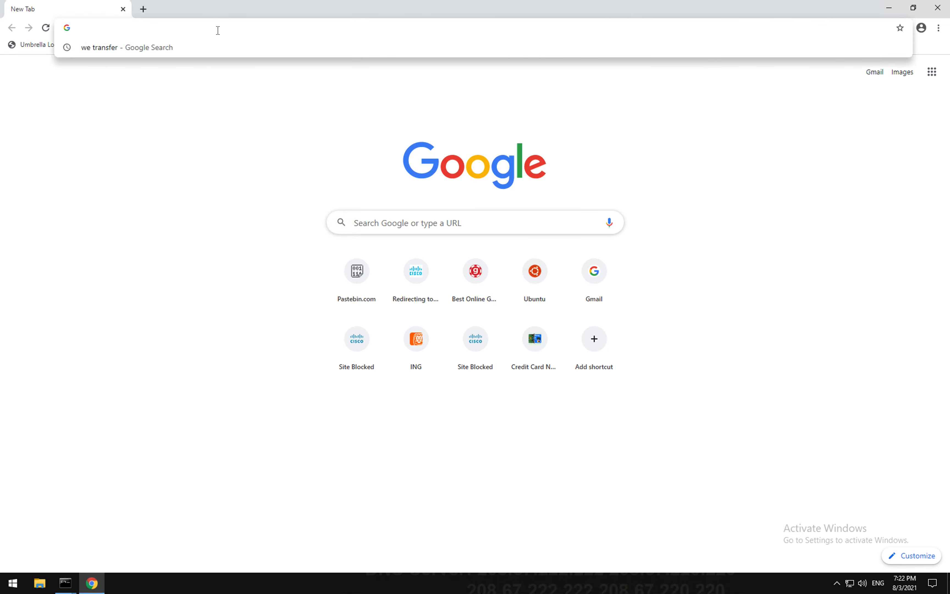
text(cisco.com)
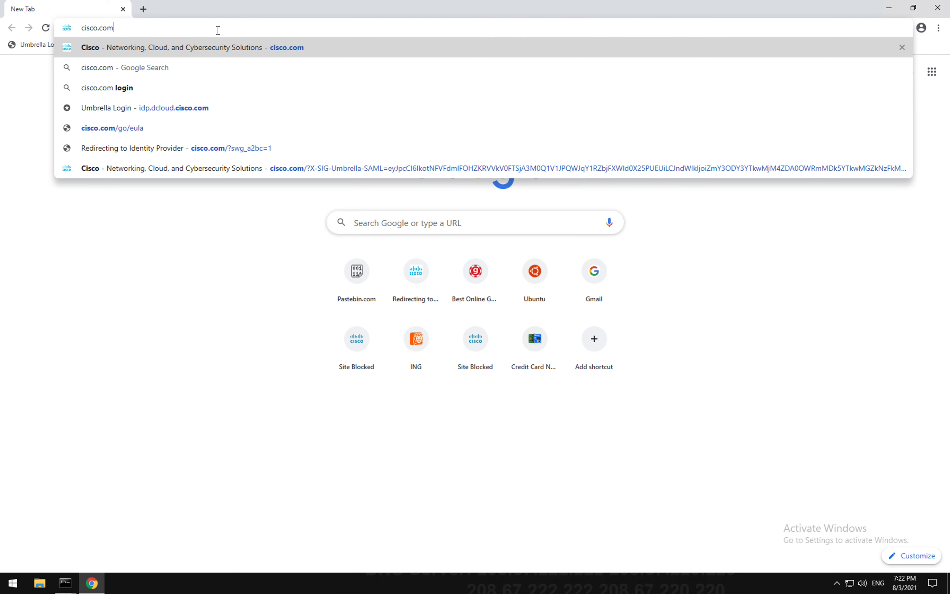
key(Return)
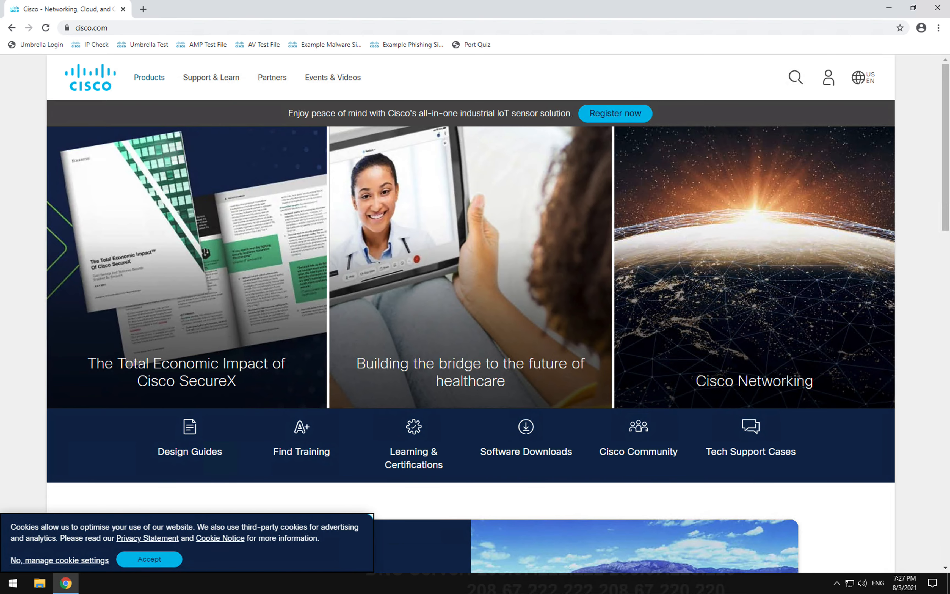
Step: View Umbrella's Deployments > SAML Configuration page, then return to the workstation's remote desktop
key(ctrl+Up)
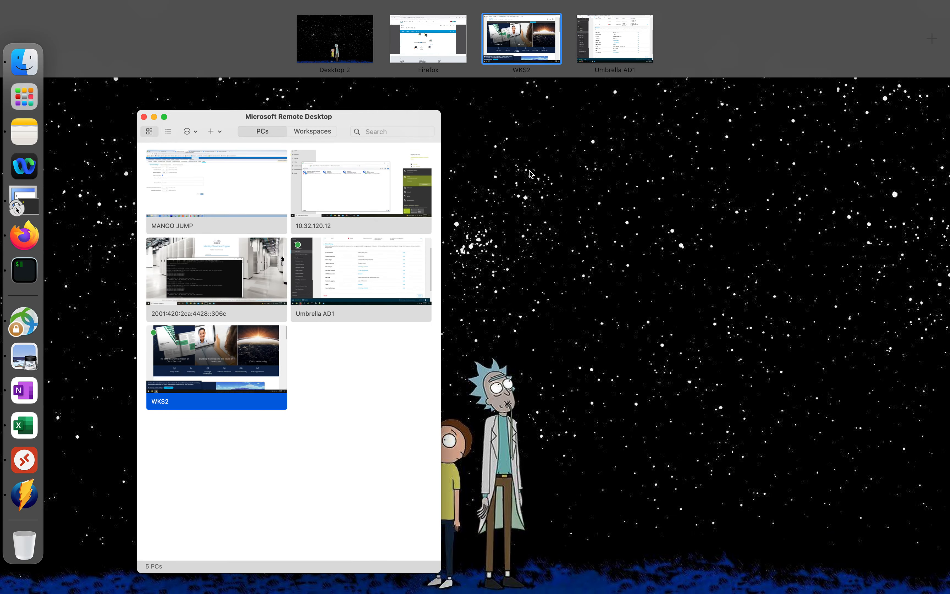
click(610, 19)
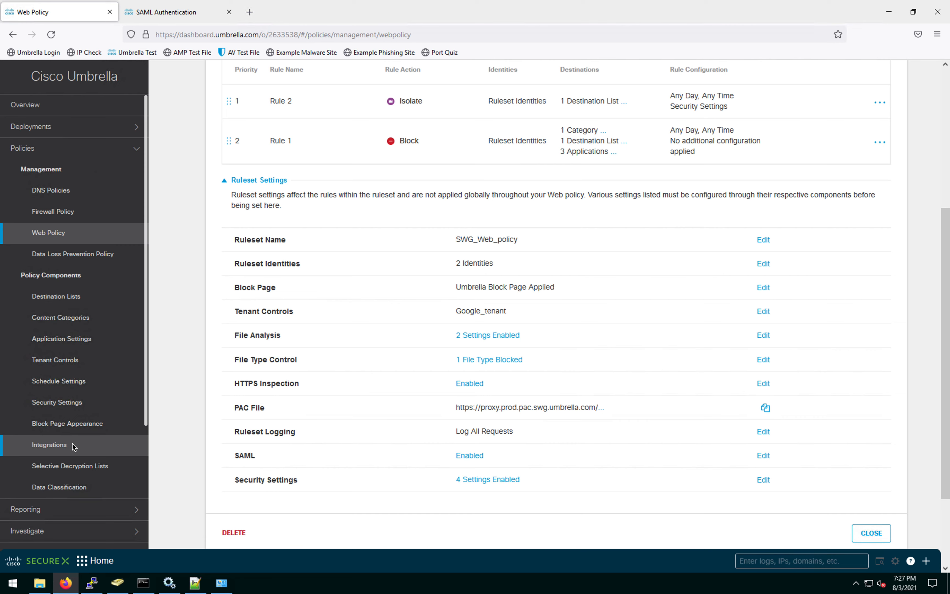
click(99, 127)
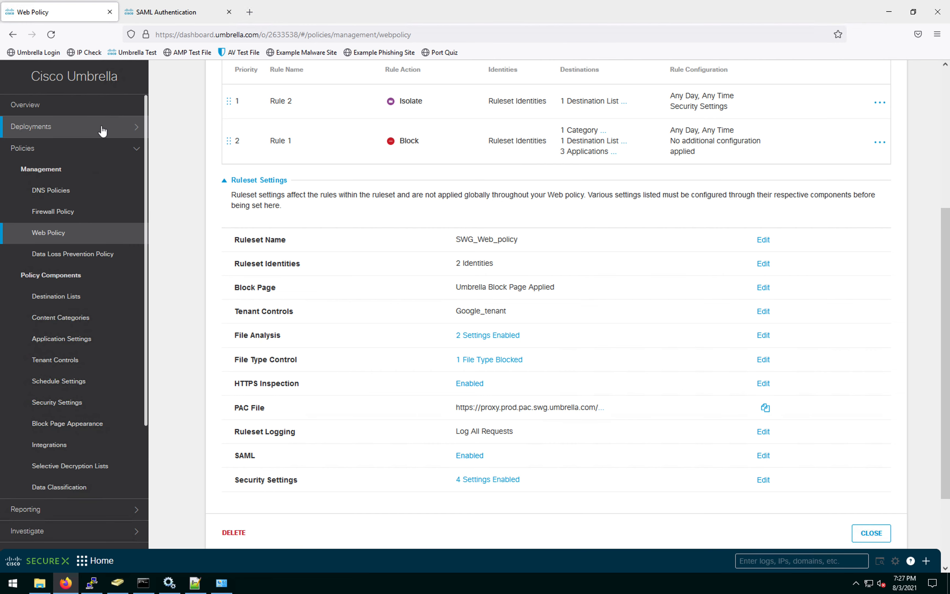
click(62, 422)
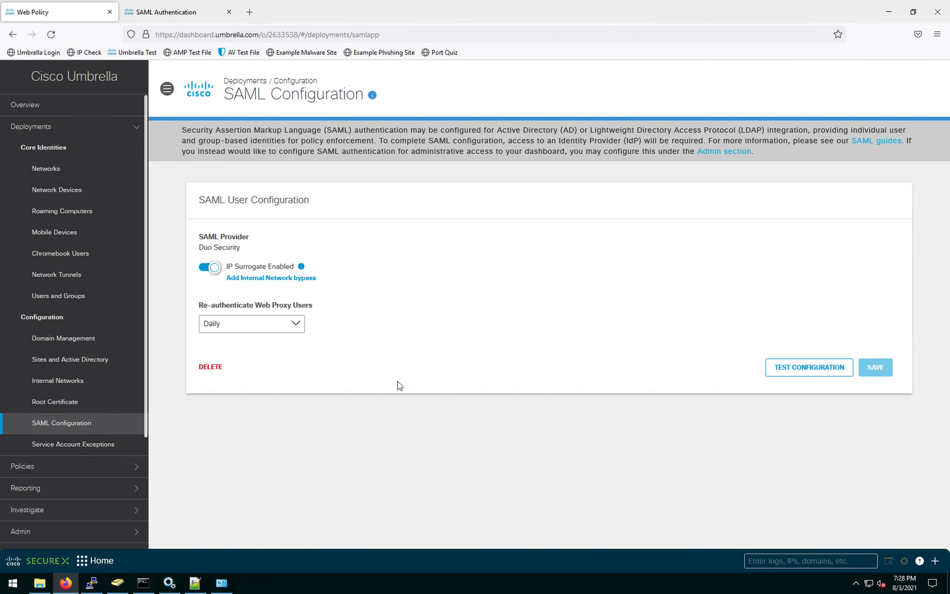
key(ctrl+Up)
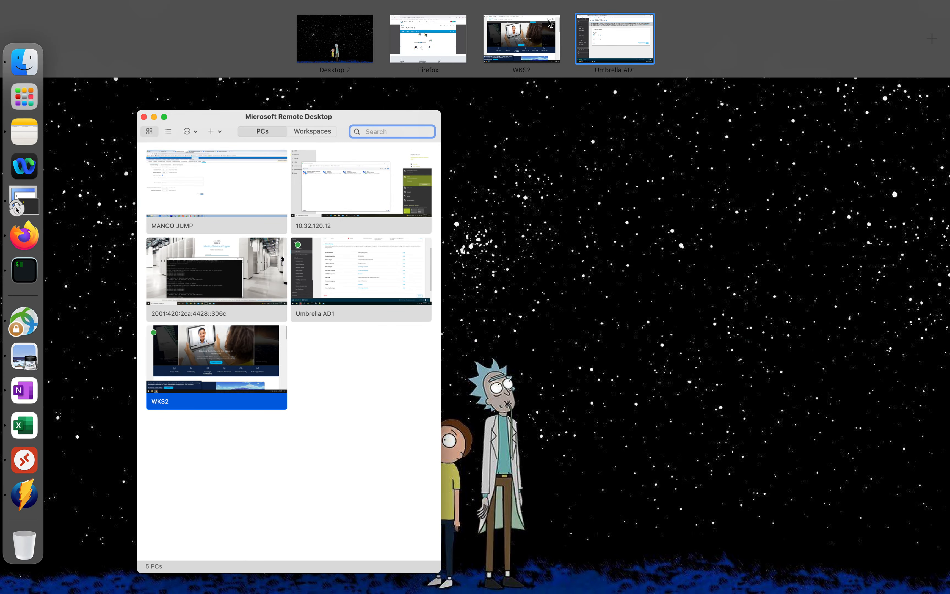
click(548, 20)
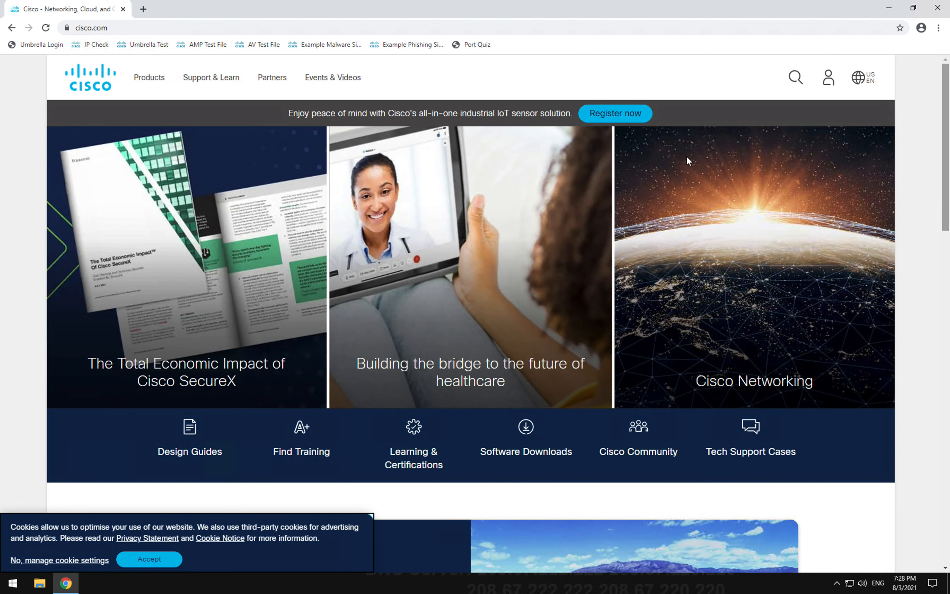
Step: In a new tab, load match.com to confirm the Dating category is blocked
click(143, 9)
click(149, 30)
text(match)
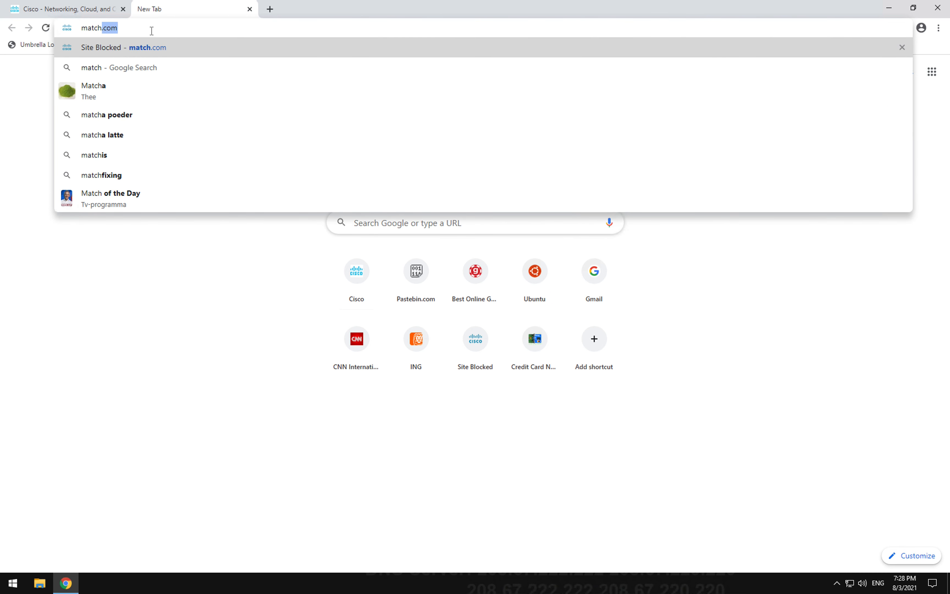
key(Return)
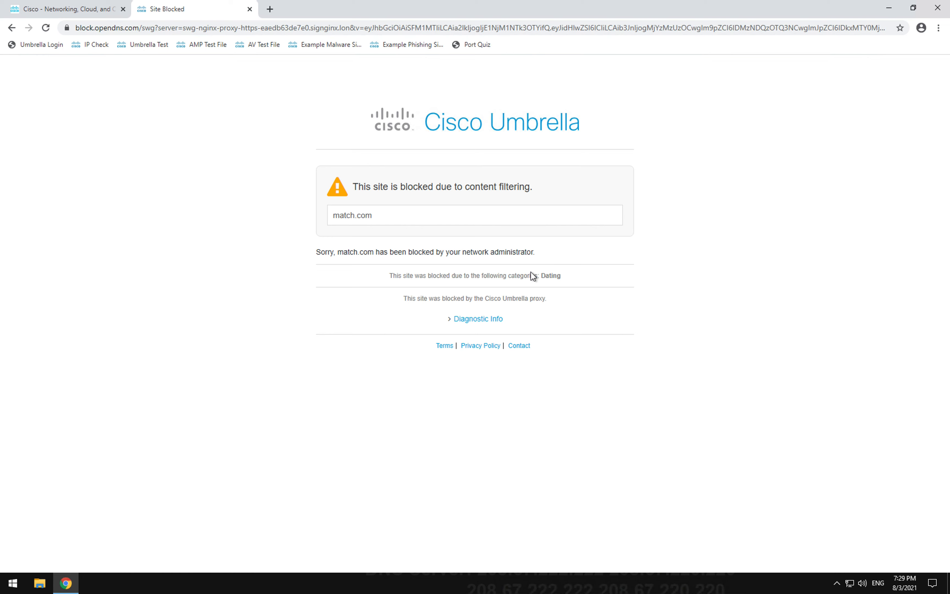
Step: Load gambling.com, correcting the mistyped gamling.com, and open its Gambling News page to see the block
click(274, 14)
text(ga)
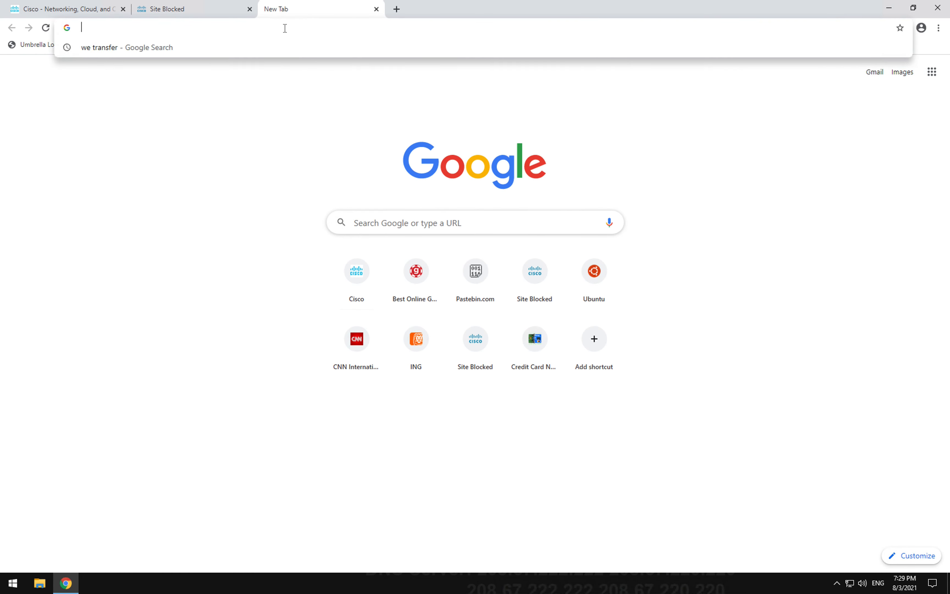
text(mling.co)
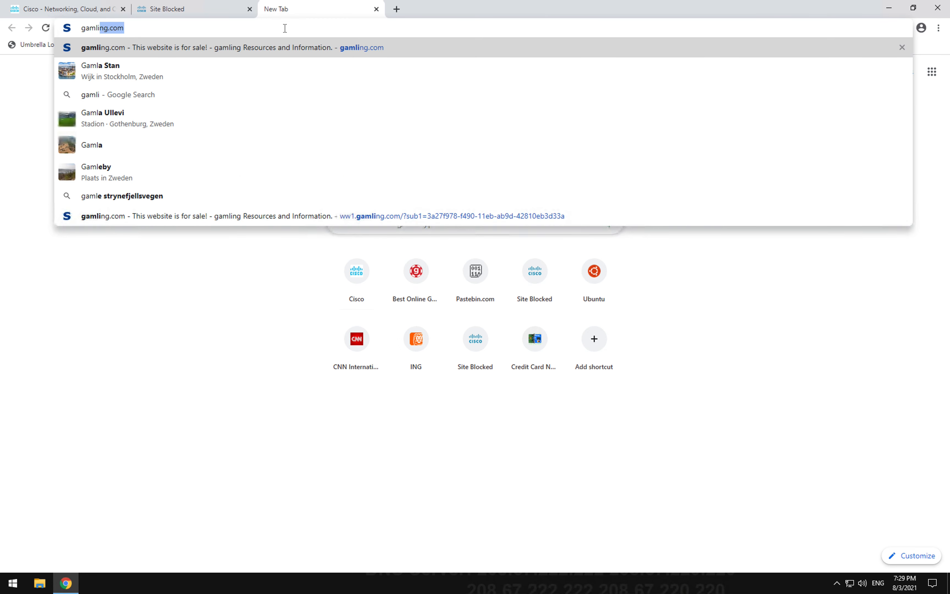
text(m)
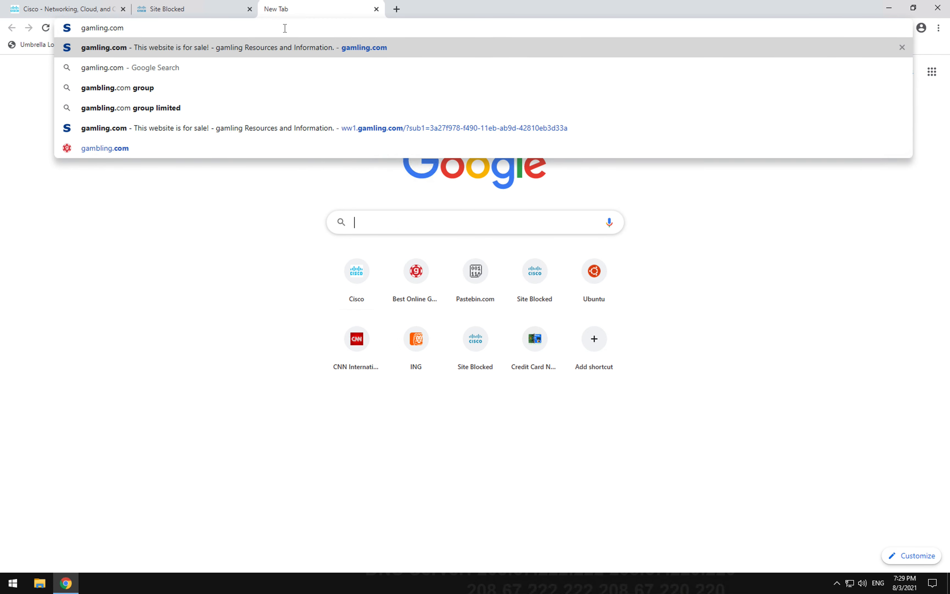
key(Return)
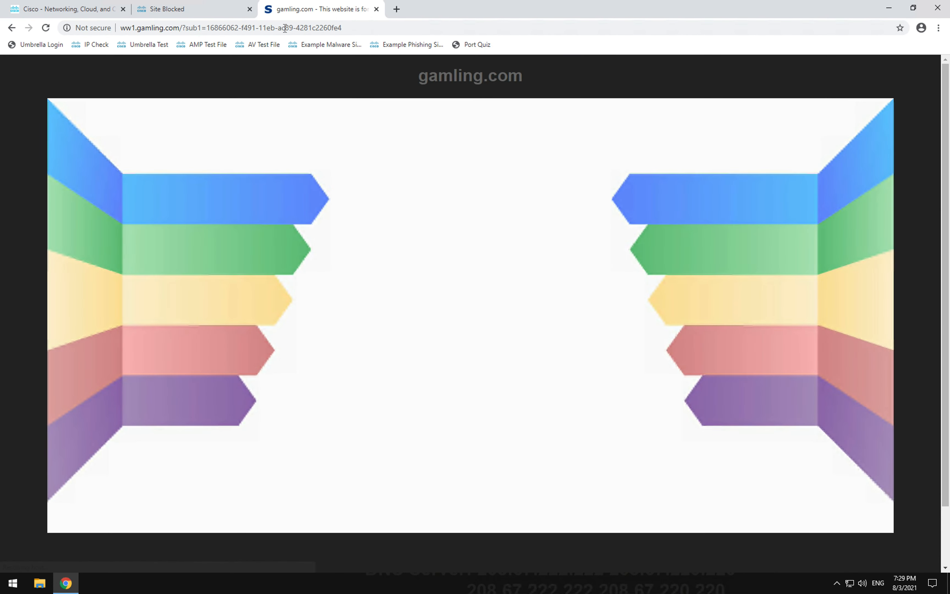
click(152, 30)
click(151, 27)
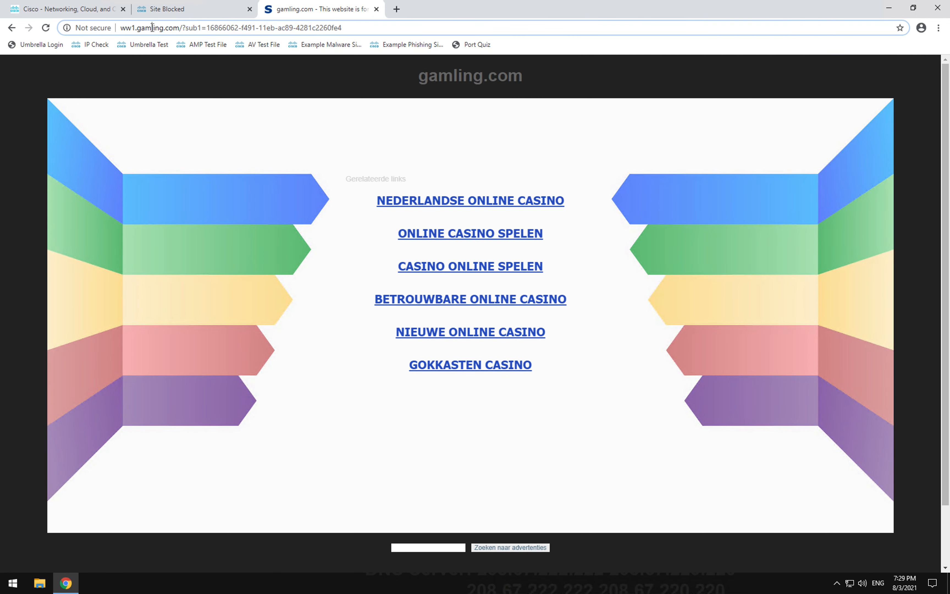
triple_click(151, 28)
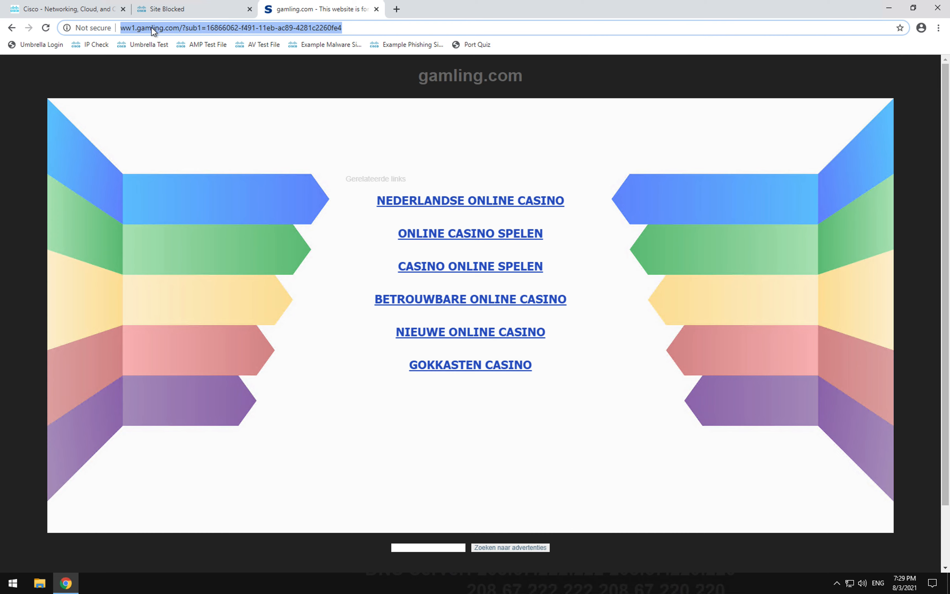
text(gambling.com)
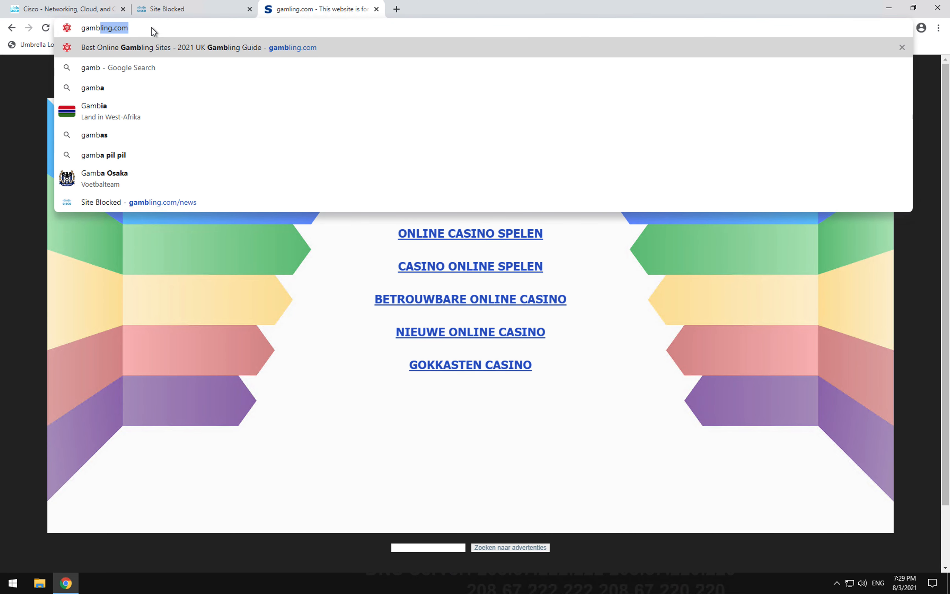
key(Return)
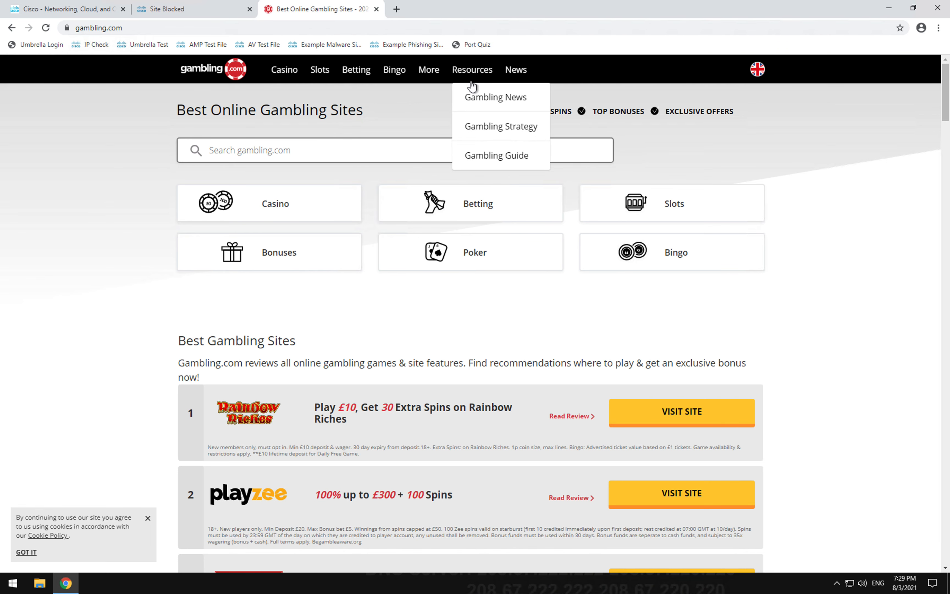
click(492, 104)
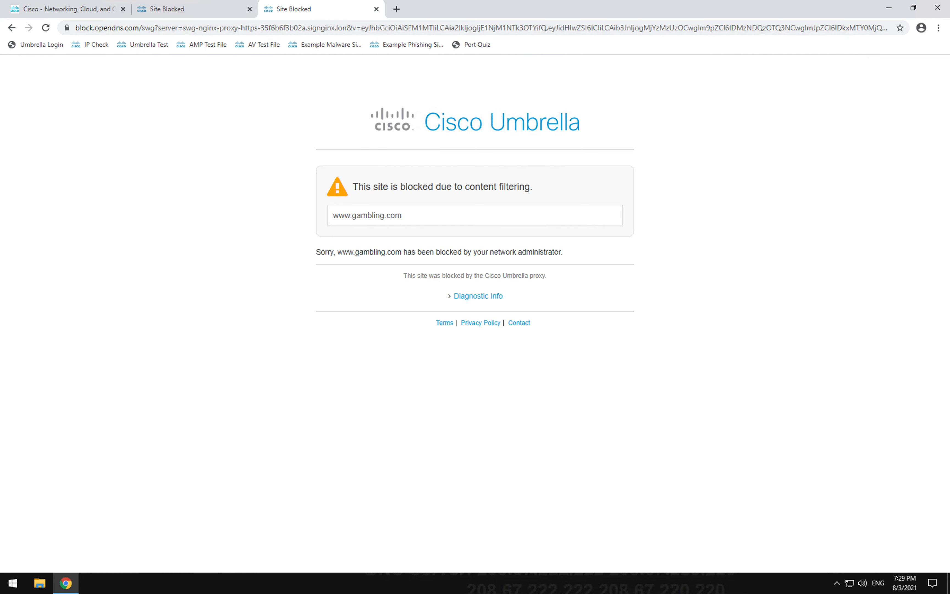
Step: In a new tab, load the ubuntu.com/download/desktop page and accept its cookies
click(396, 9)
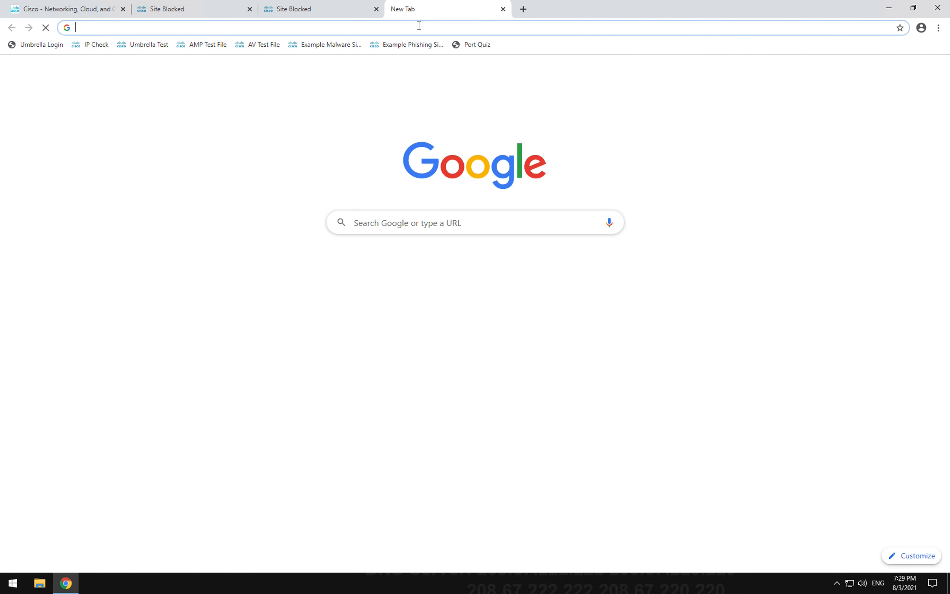
click(421, 27)
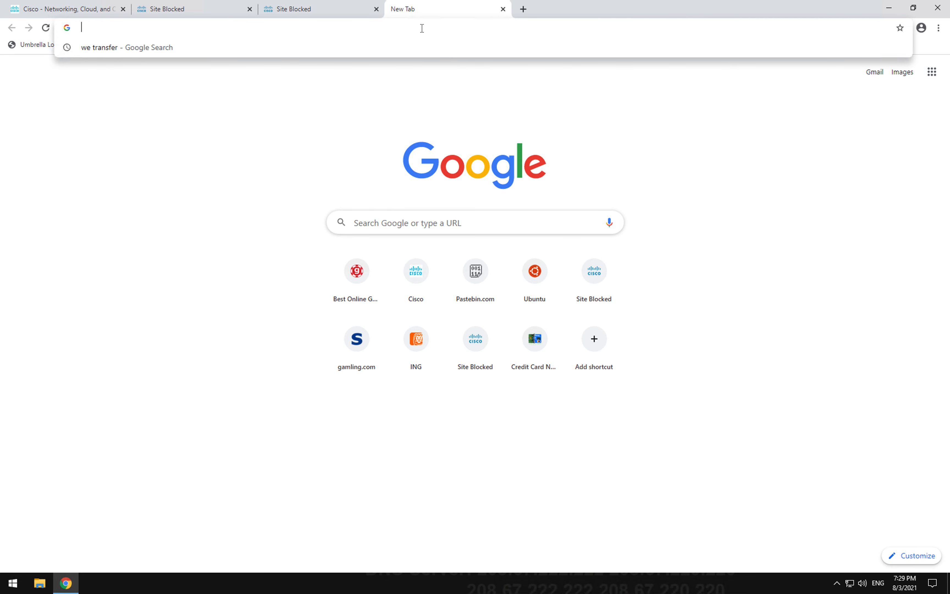
text(ubuntu)
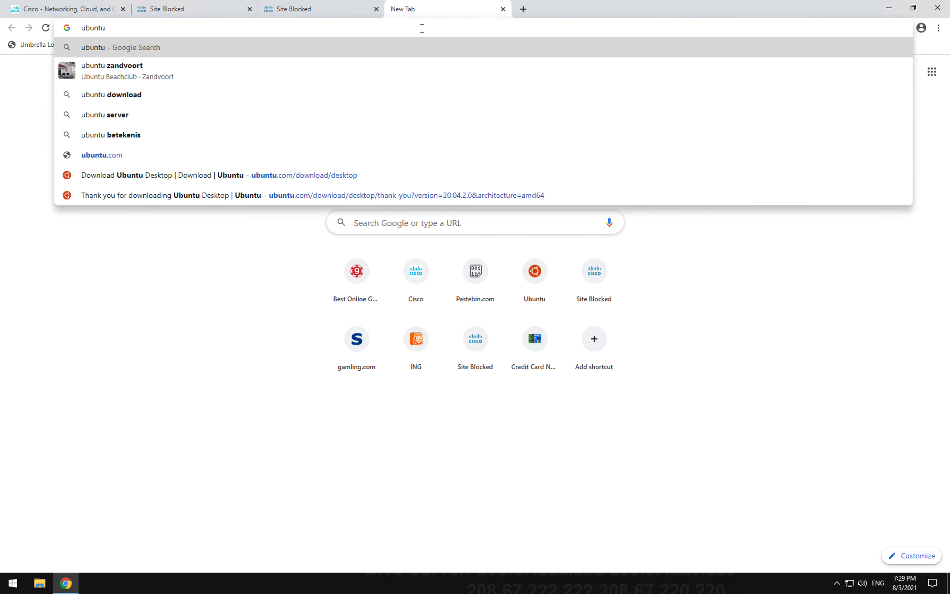
key(Down)
key(Down)
key(Down)
key(Down)
key(Down)
key(Down)
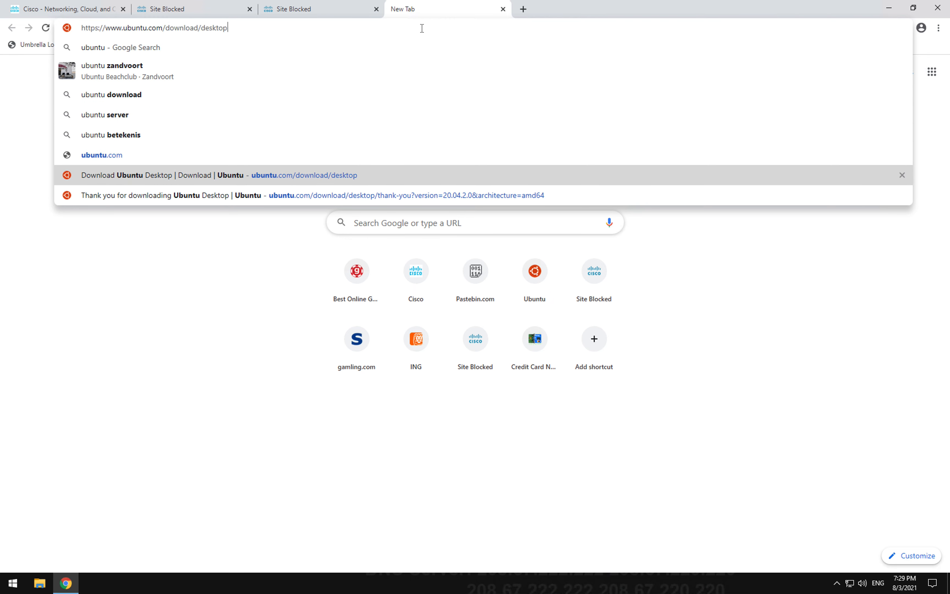
key(Return)
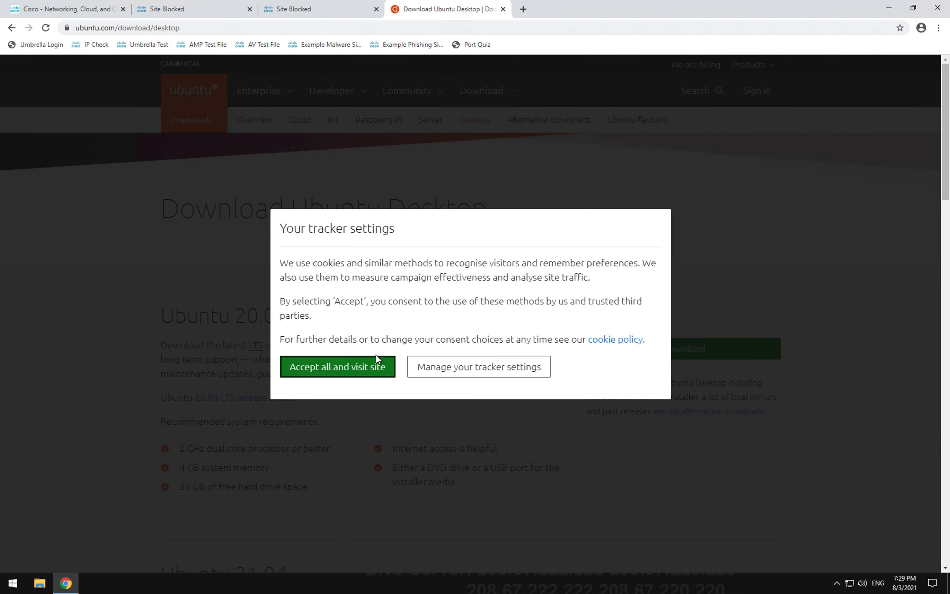
click(356, 367)
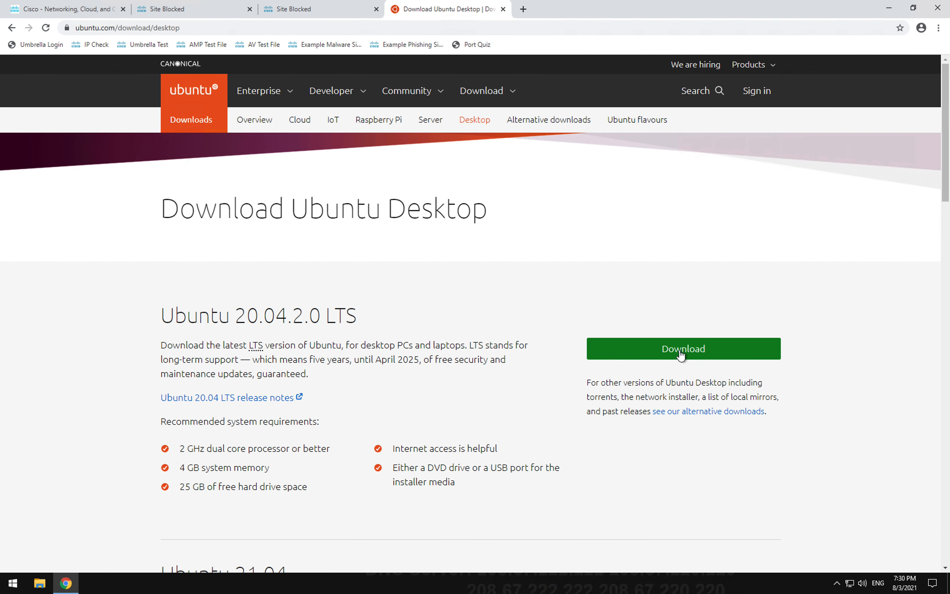
Step: Start the Ubuntu Desktop download and highlight the blocked file type message
click(682, 351)
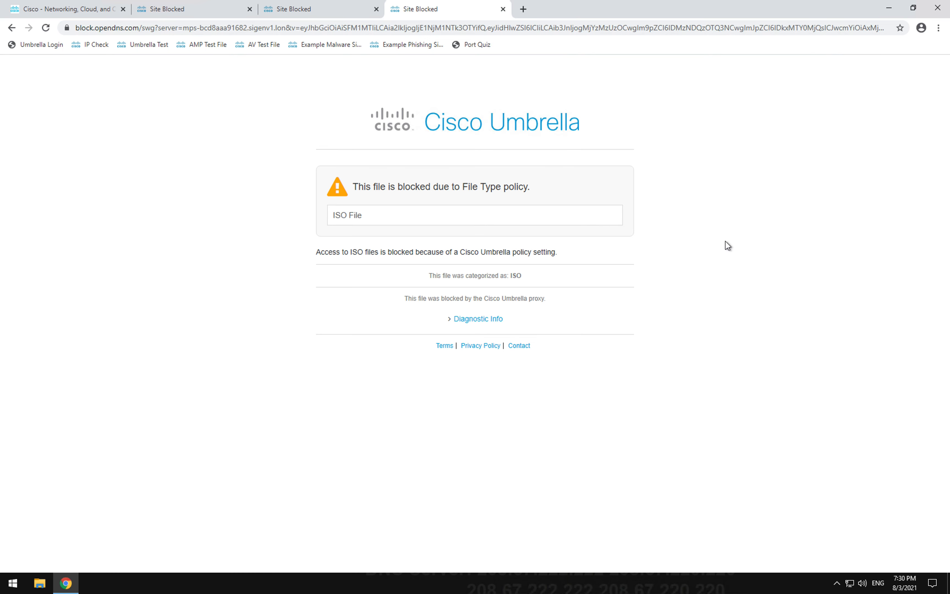
triple_click(330, 216)
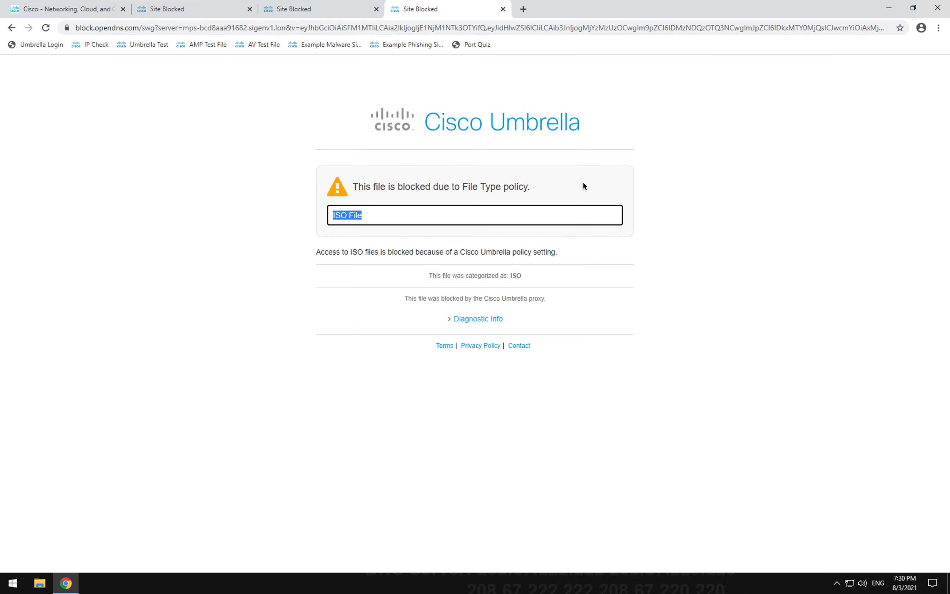
click(653, 91)
Step: In a new tab, open Gmail and translate the sign-in page into English
click(523, 9)
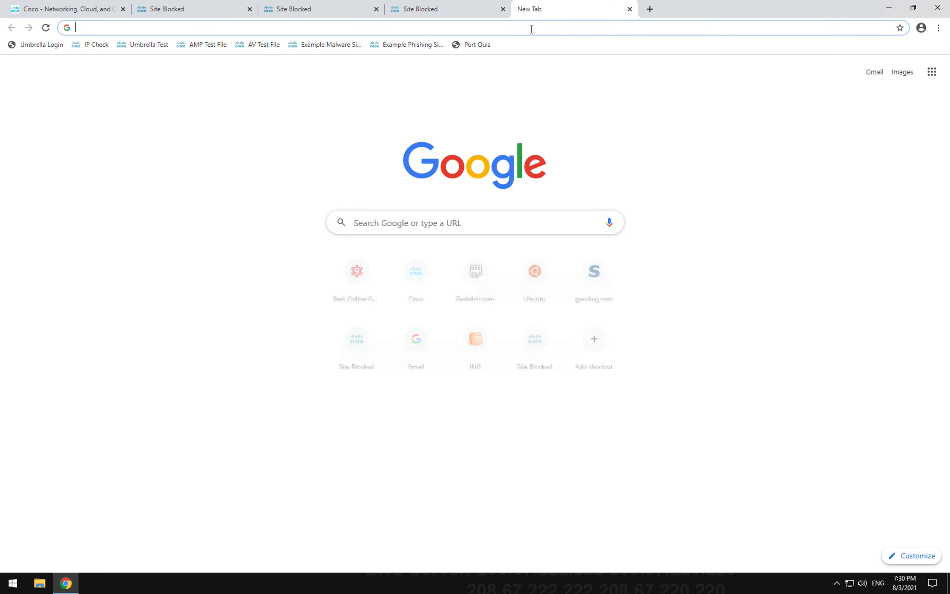
click(531, 29)
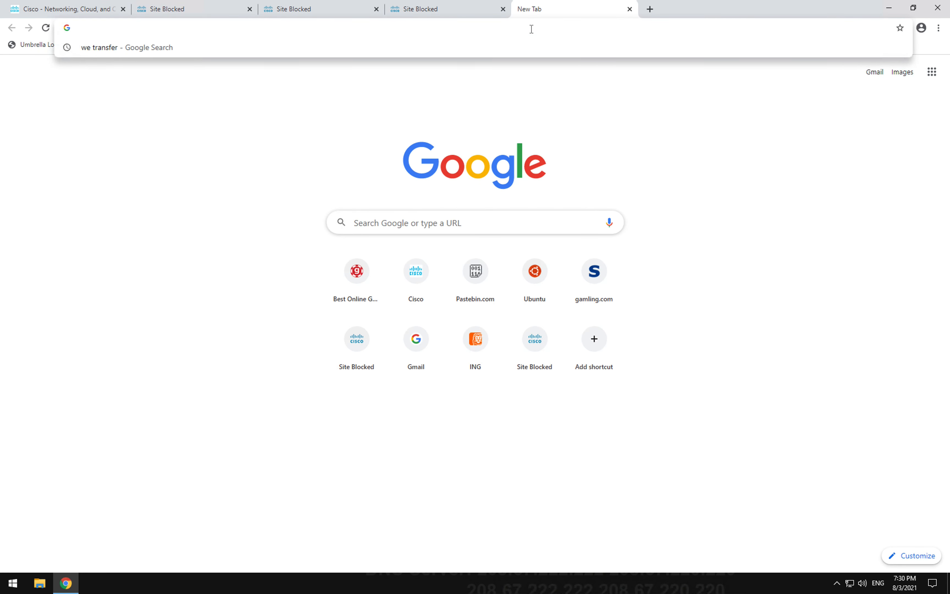
click(827, 85)
click(874, 77)
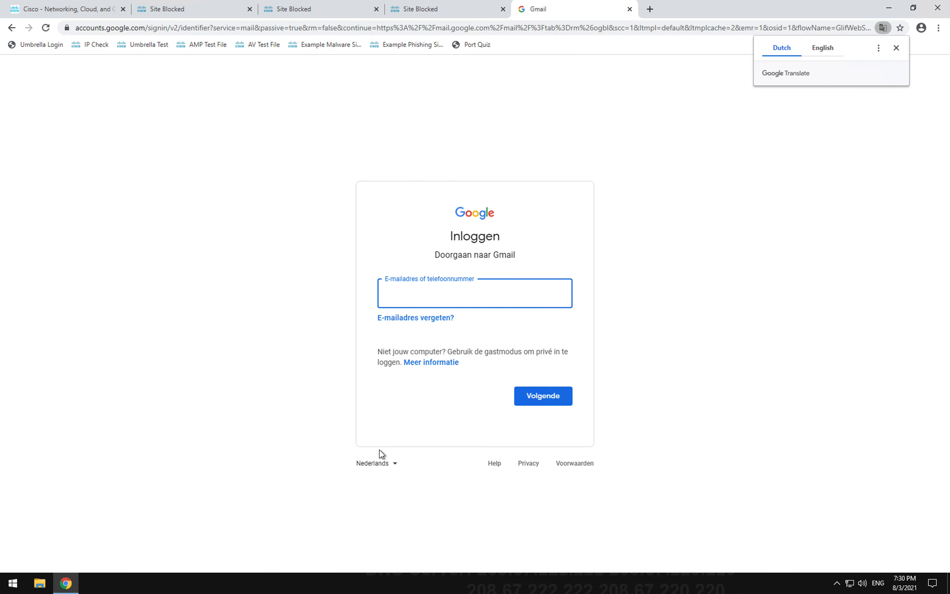
click(820, 48)
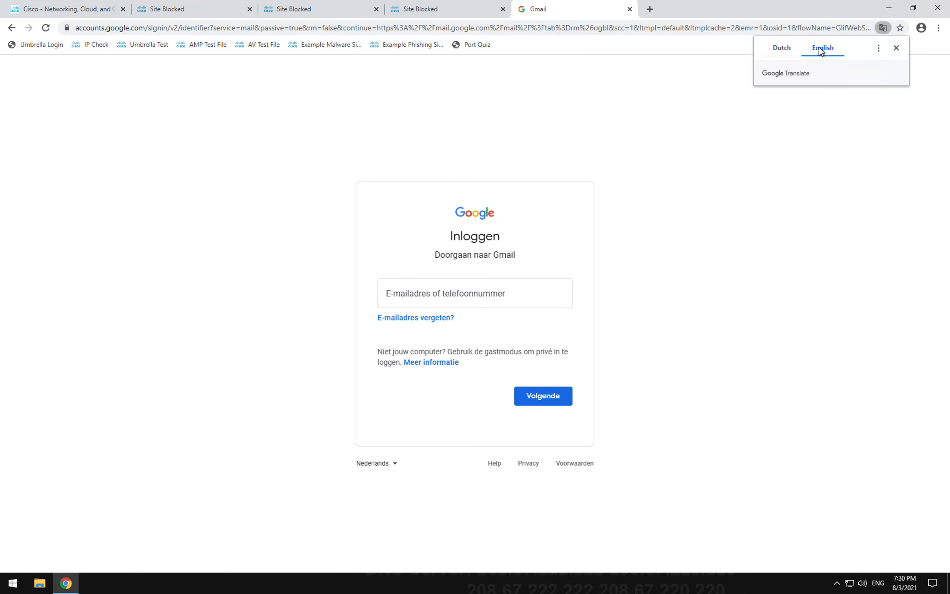
Step: Sign in with the saved account e-mail and highlight the 'not allowed to log in within this network' message
click(446, 291)
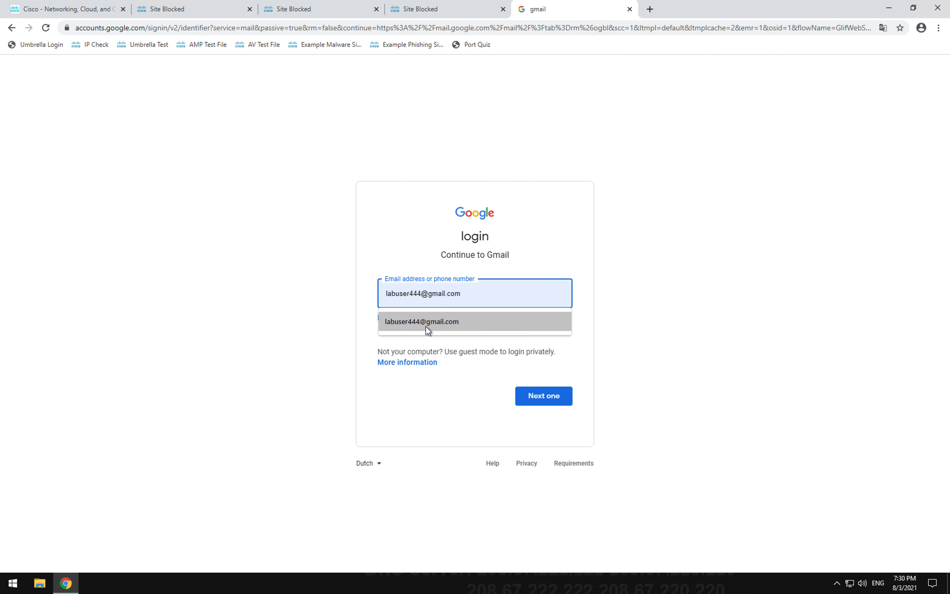
click(440, 325)
click(545, 397)
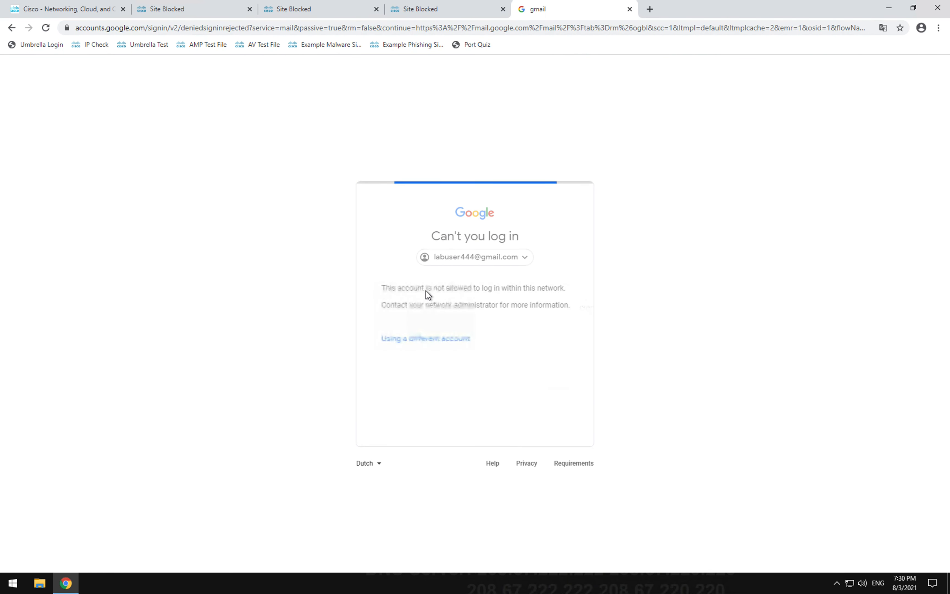
drag(420, 288, 562, 308)
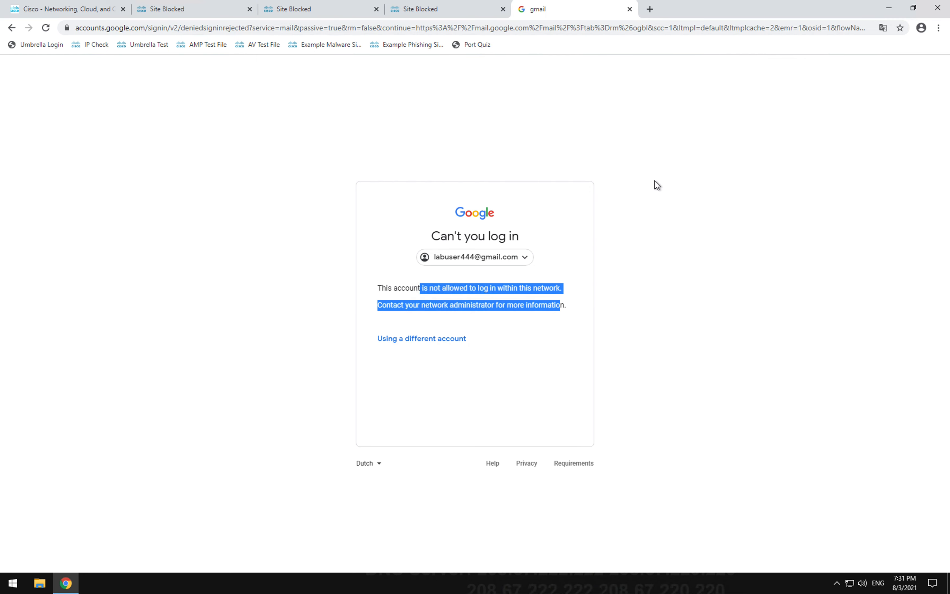
click(629, 140)
click(650, 9)
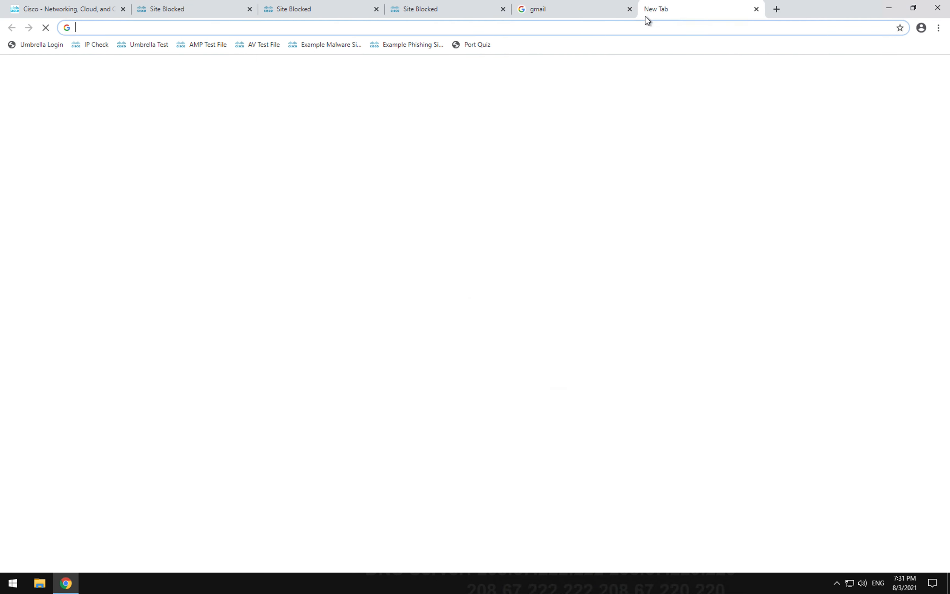
text(ww)
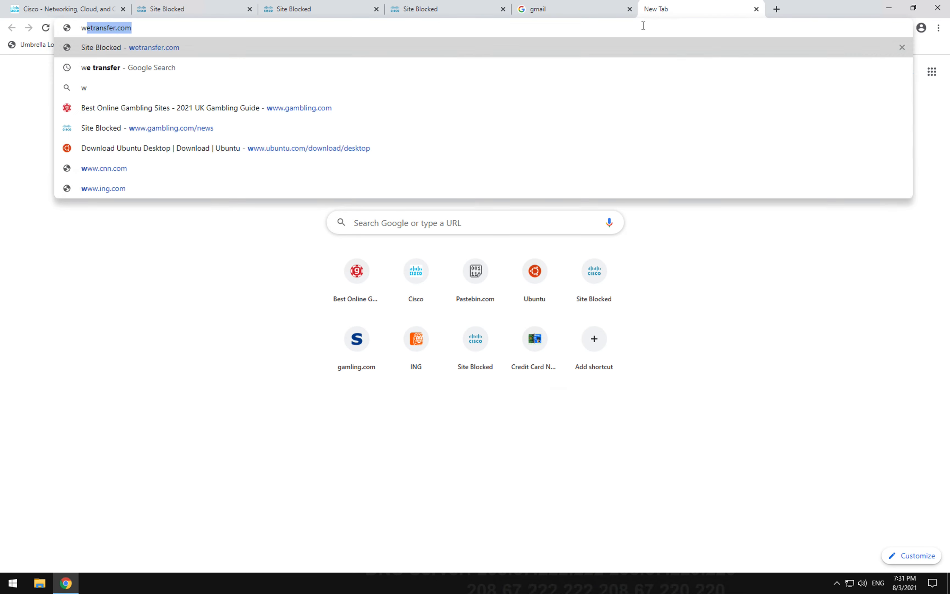
text(w)
text(.c)
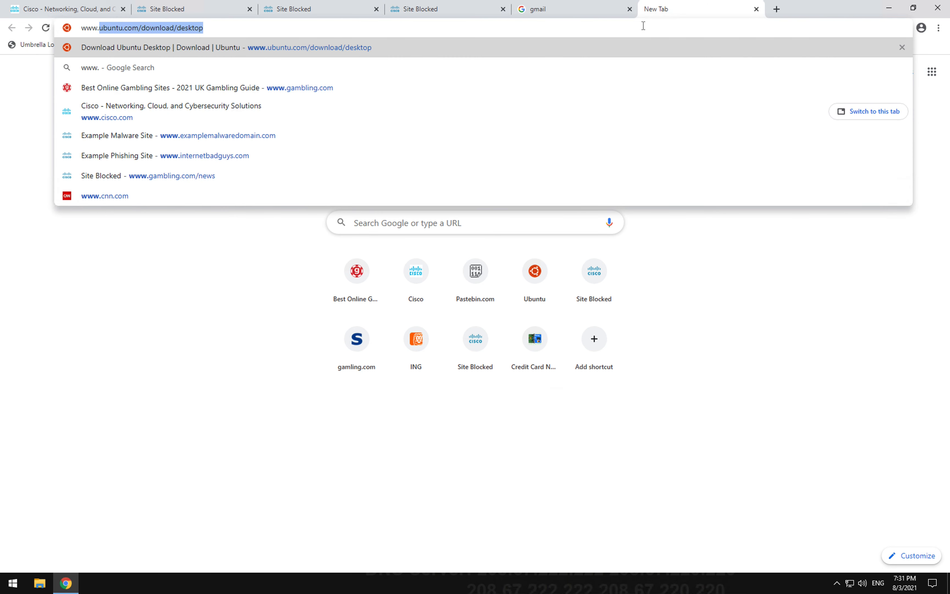
text(nn)
key(Return)
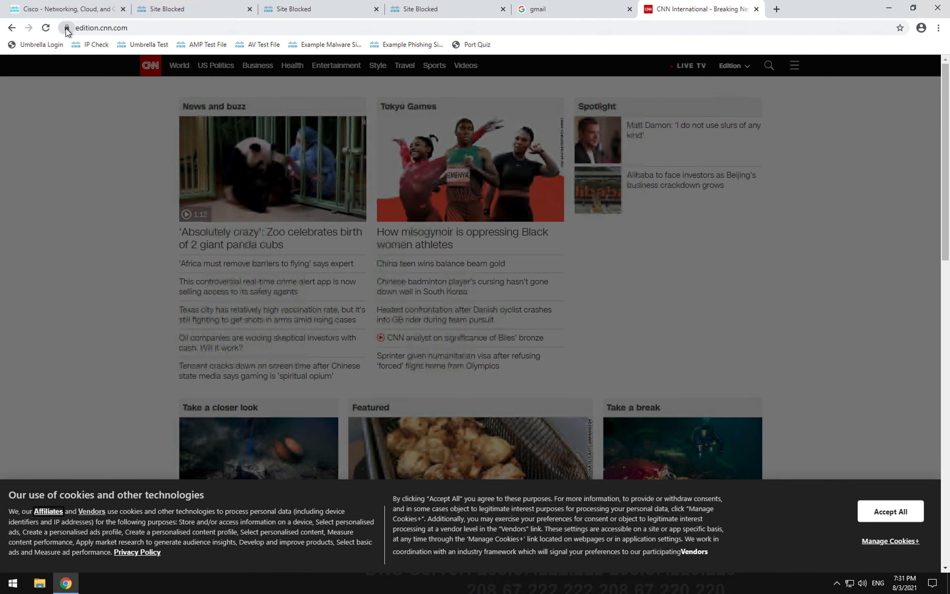
click(66, 27)
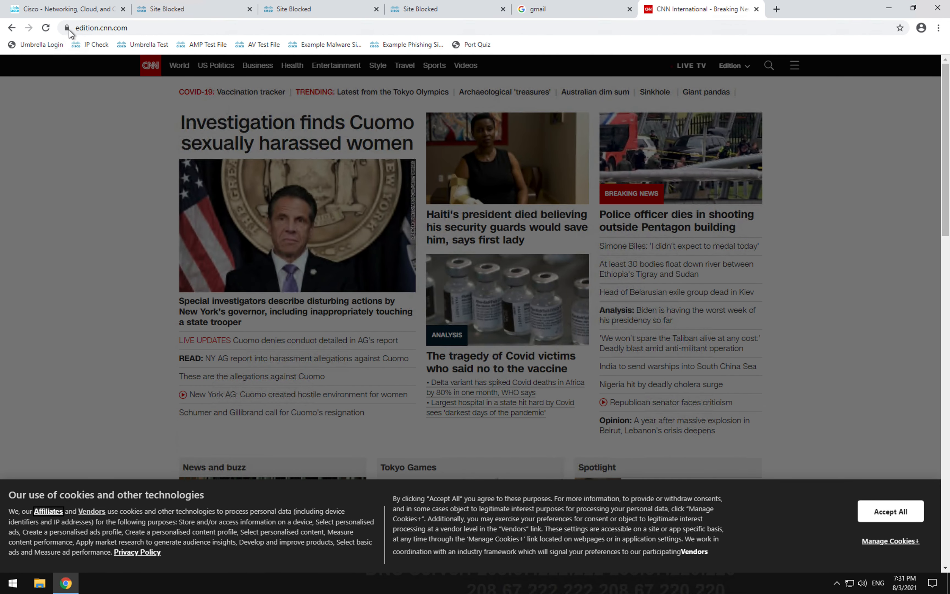
click(69, 30)
click(117, 124)
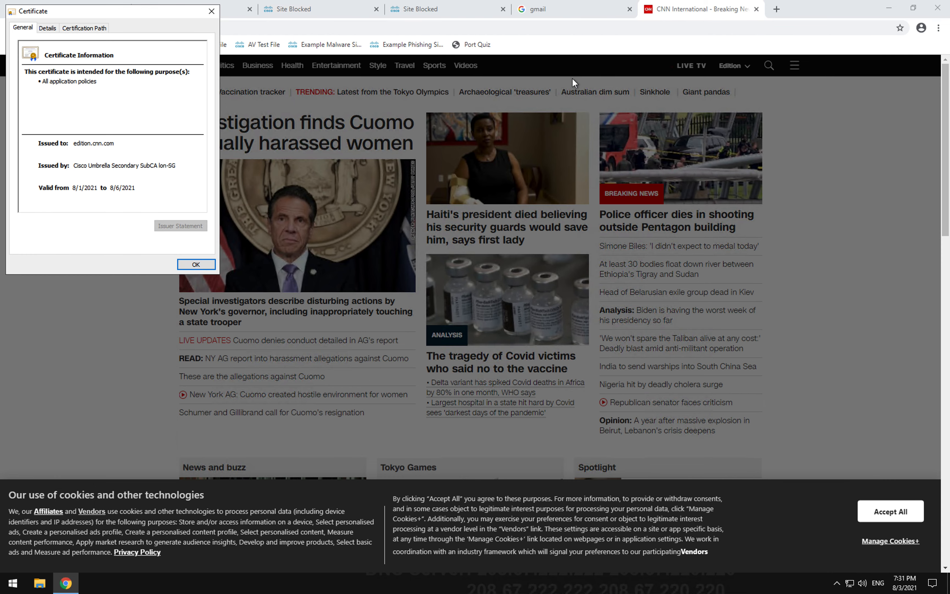
click(211, 12)
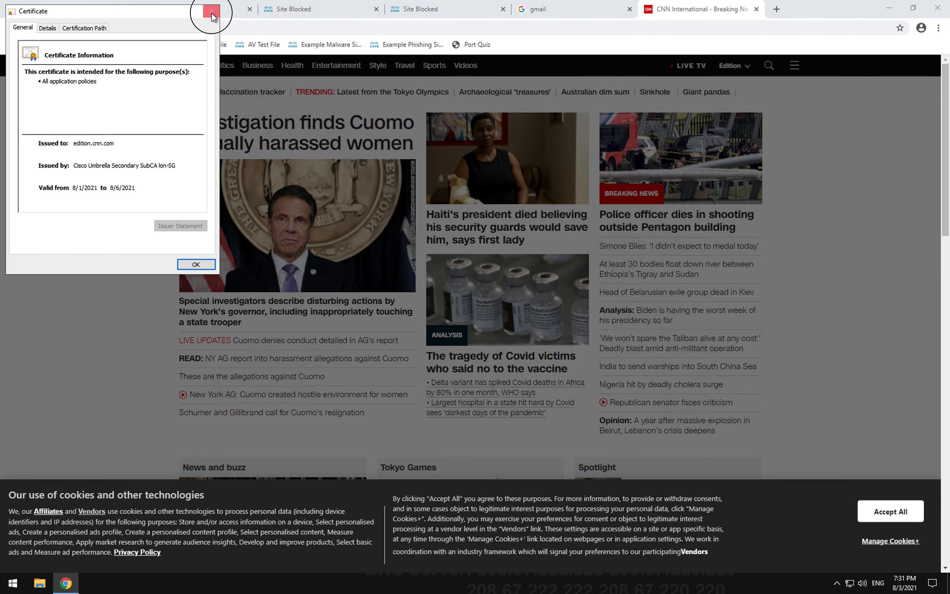
click(756, 9)
click(650, 9)
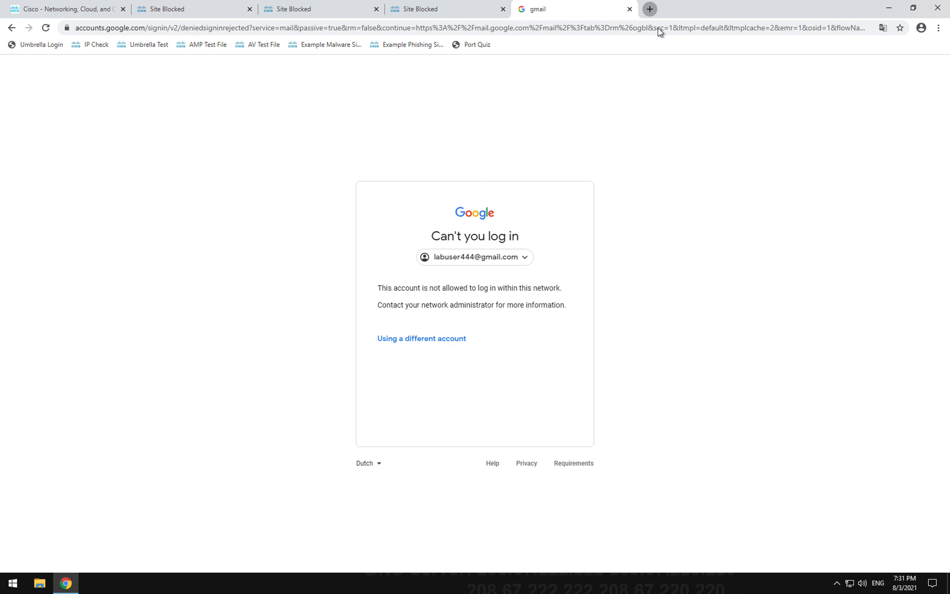
click(658, 29)
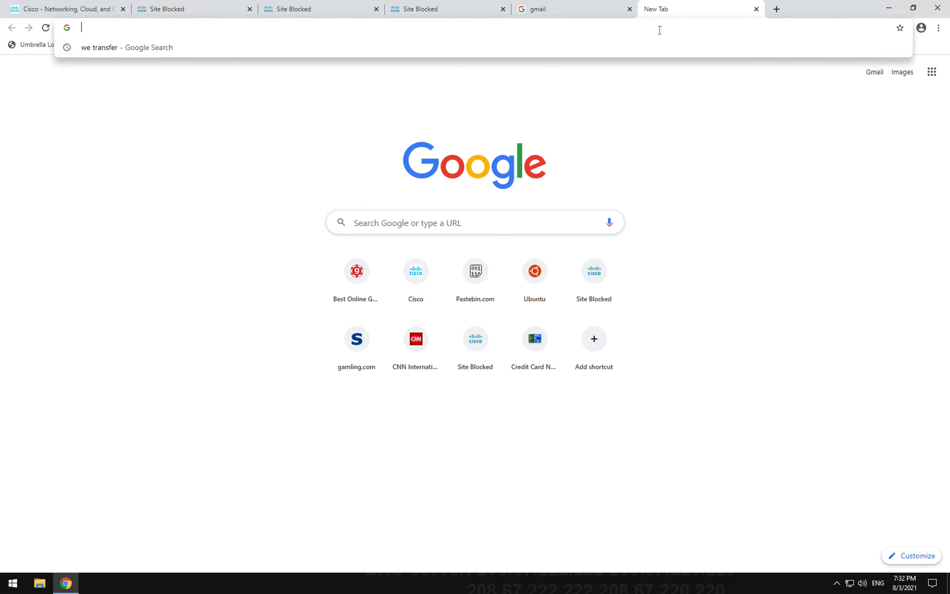
text(www.cnn.com)
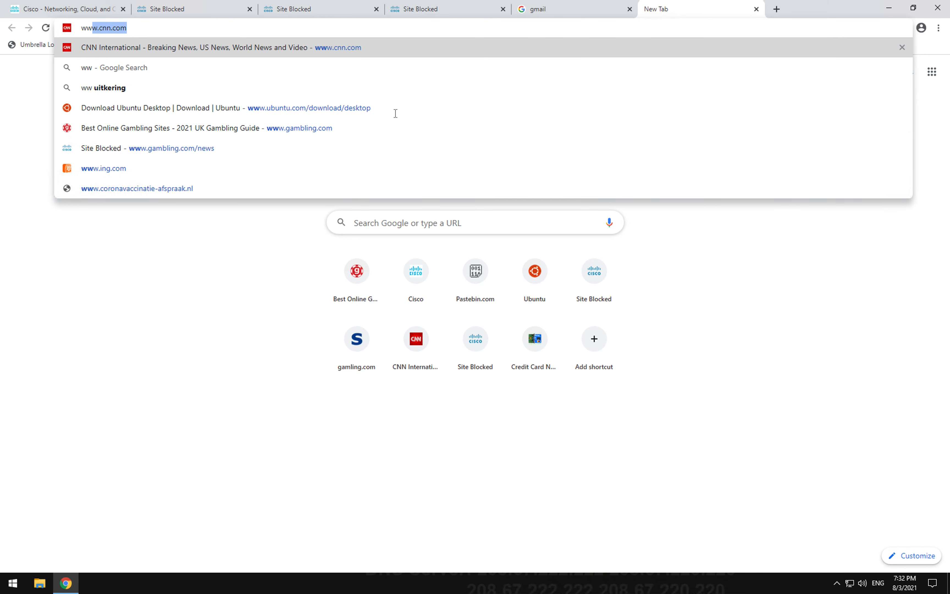
click(106, 169)
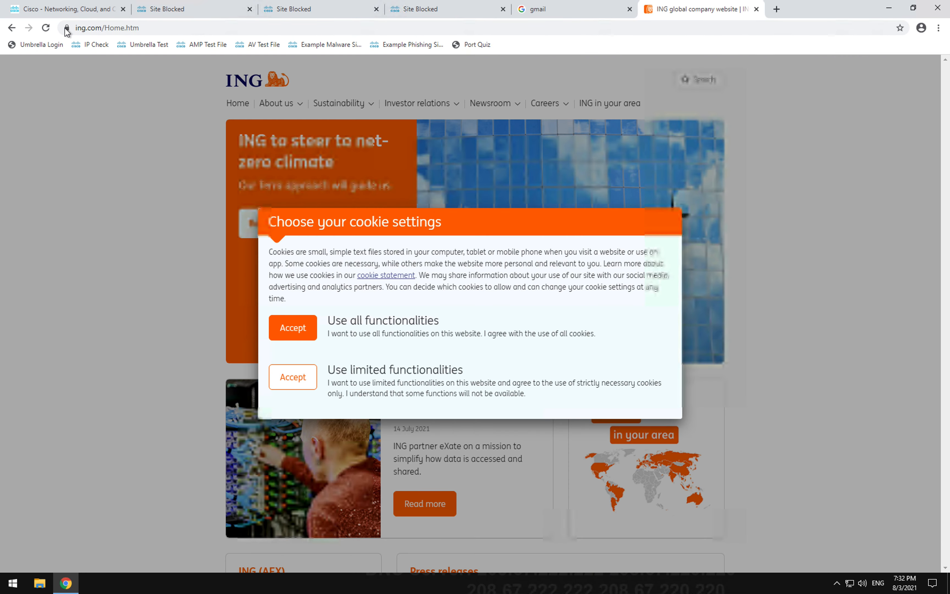
click(67, 29)
click(119, 131)
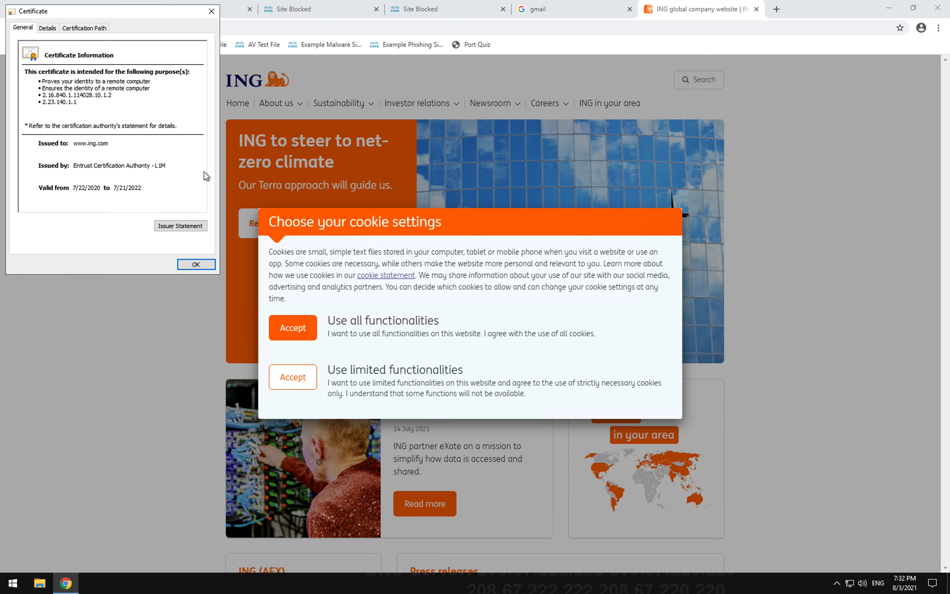
click(196, 265)
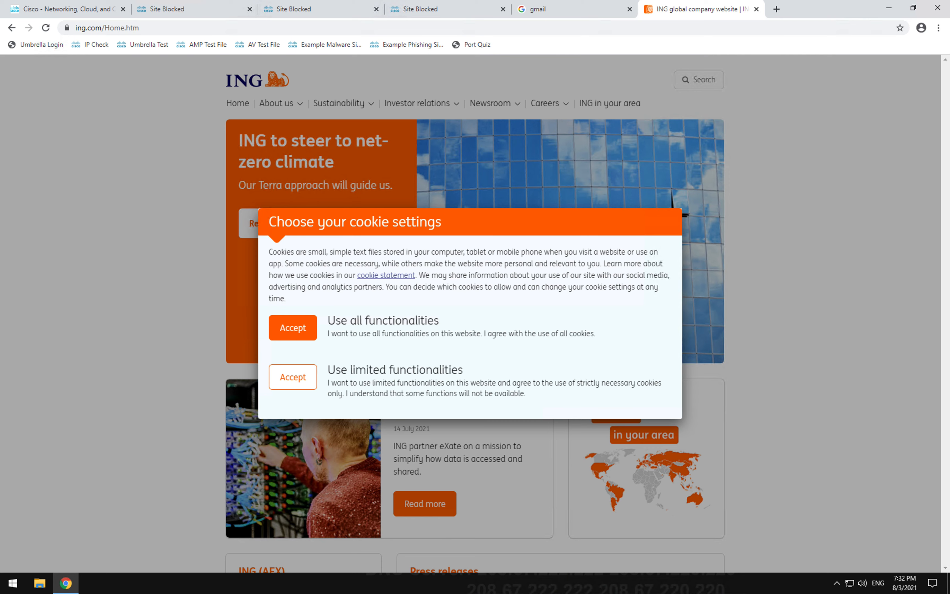
Step: Load wetransfer.com and agree to its terms of service
click(375, 29)
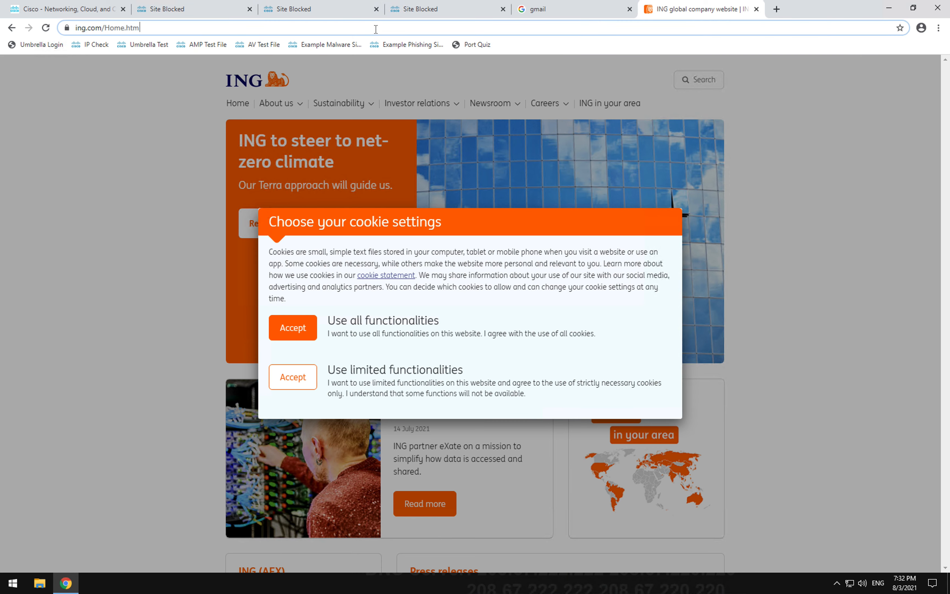
text(wetransfer)
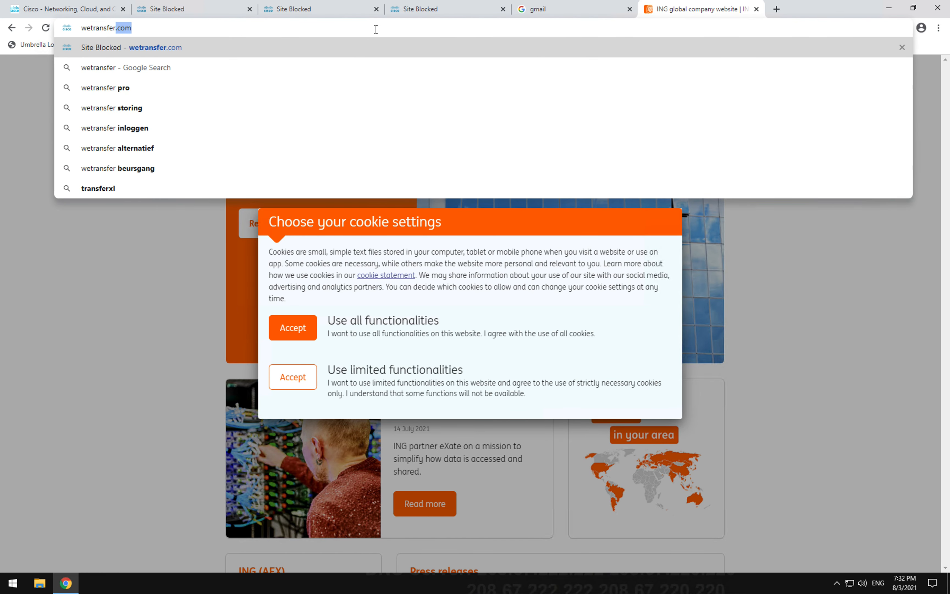
key(Return)
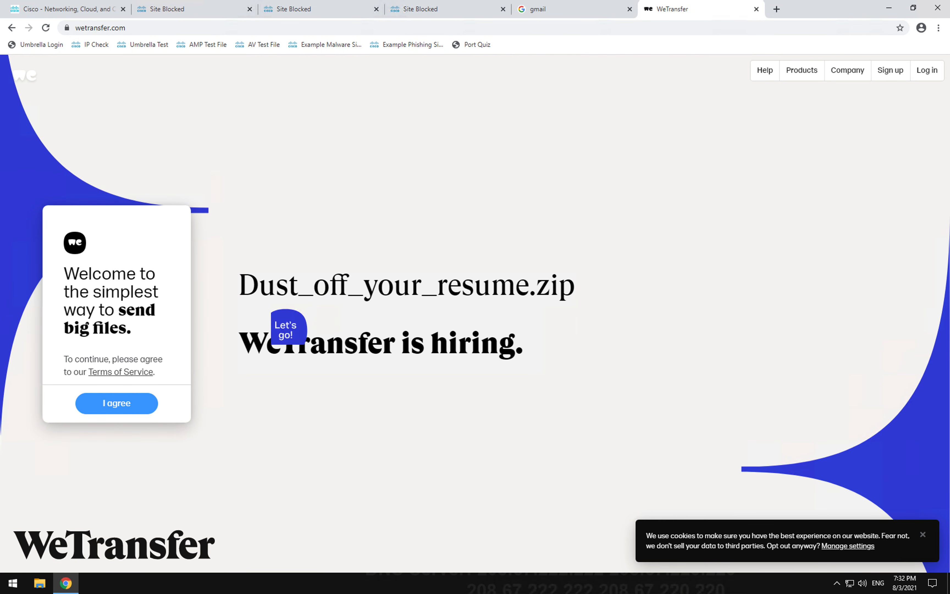
click(130, 402)
Step: Attach ChromeSetup.exe from the Downloads folder to a new transfer
click(120, 243)
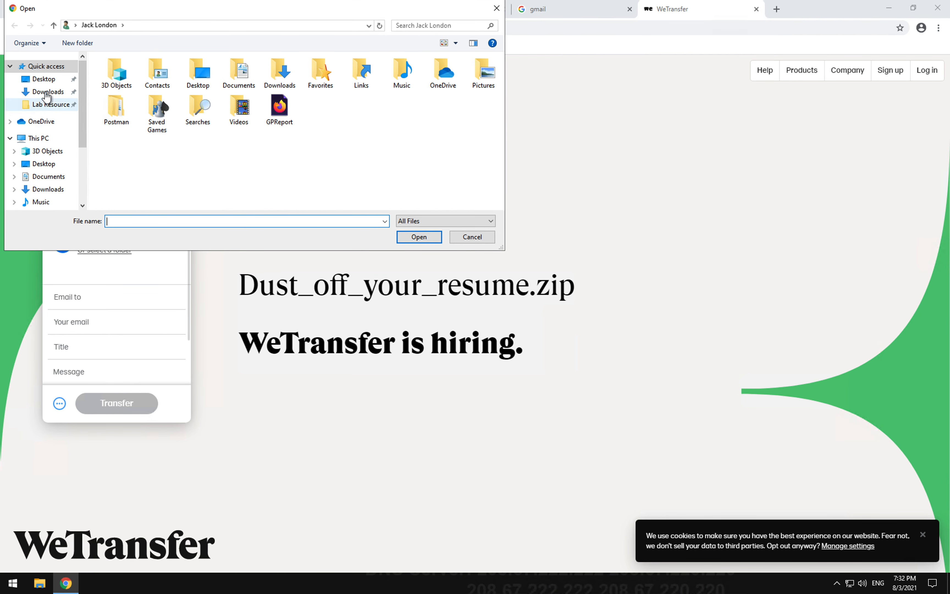
click(53, 92)
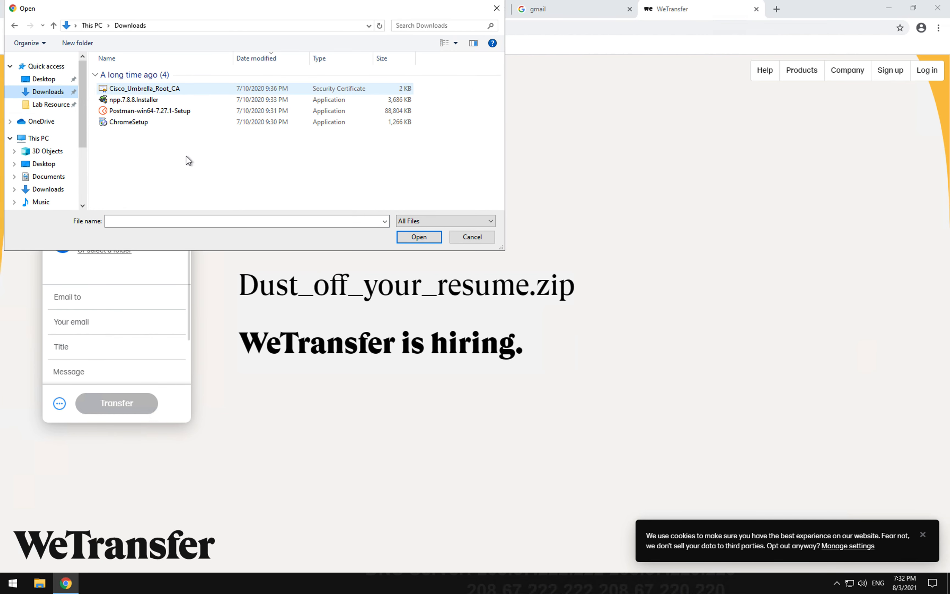
click(153, 122)
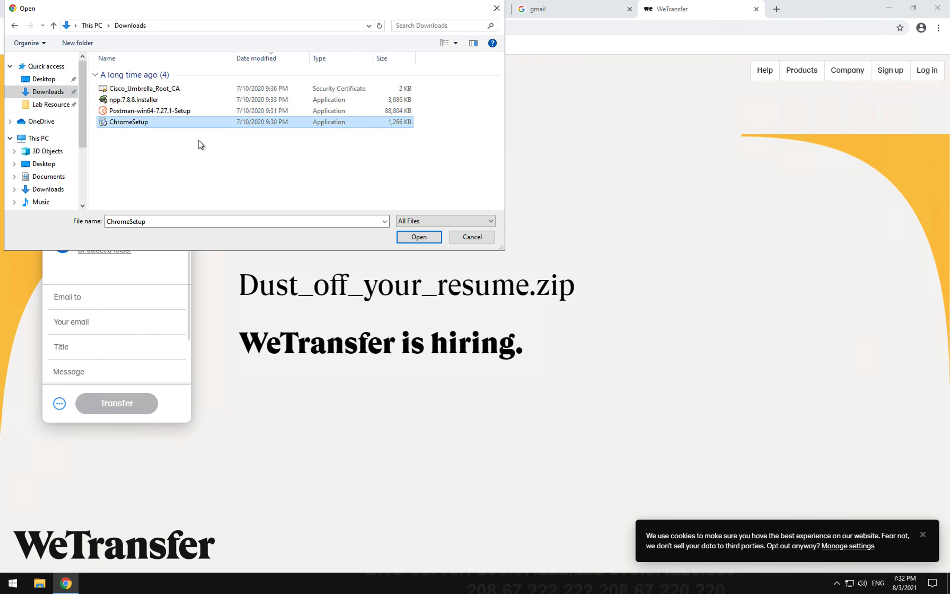
click(419, 237)
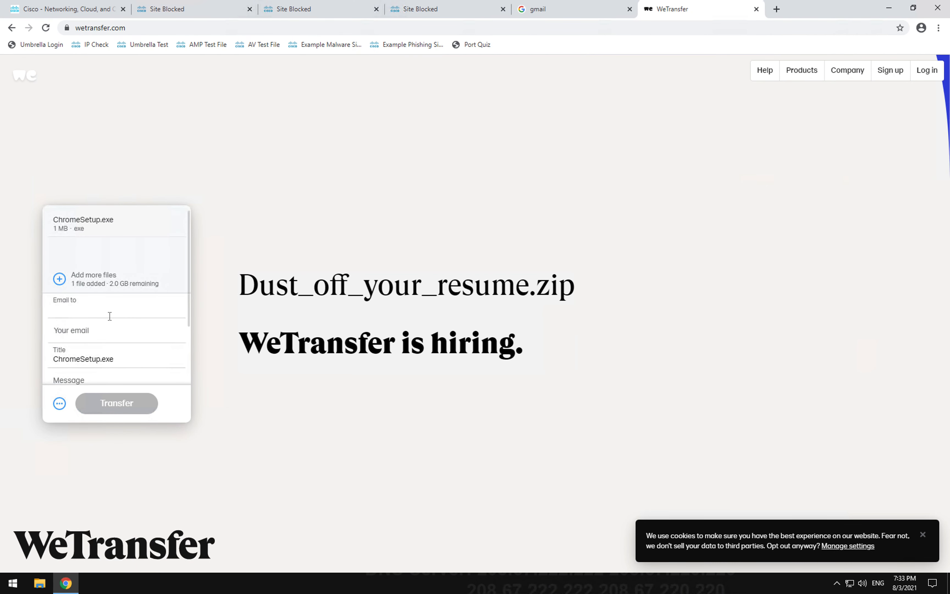
Step: Start entering a recipient e-mail address in the Email to field
text(xyz)
click(99, 323)
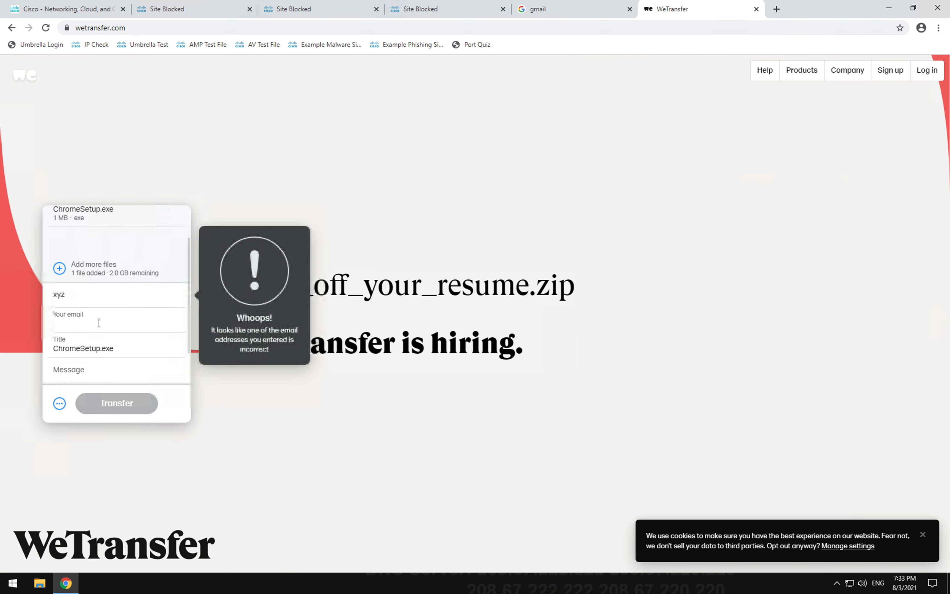
click(92, 300)
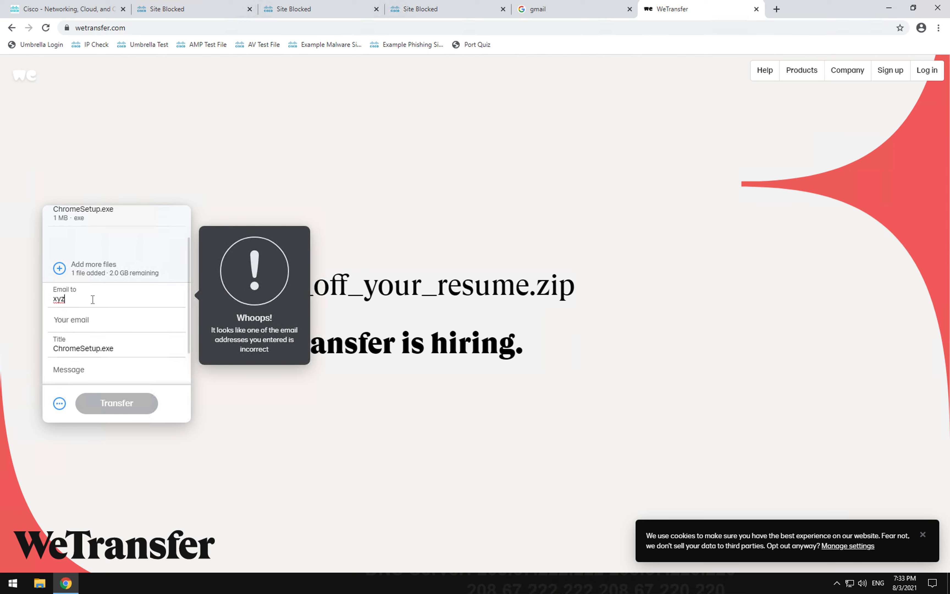
text(@g)
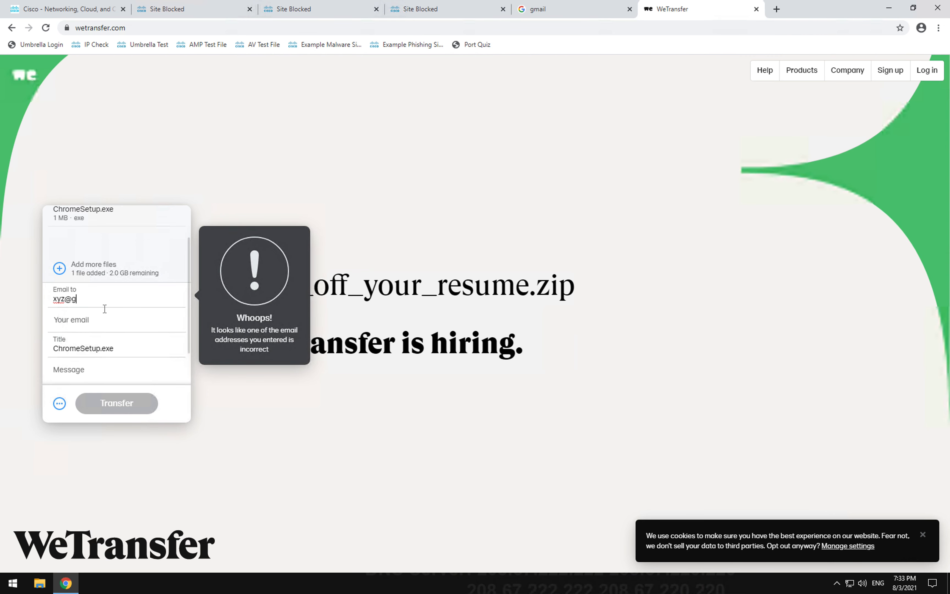
text(m)
key(BackSpace)
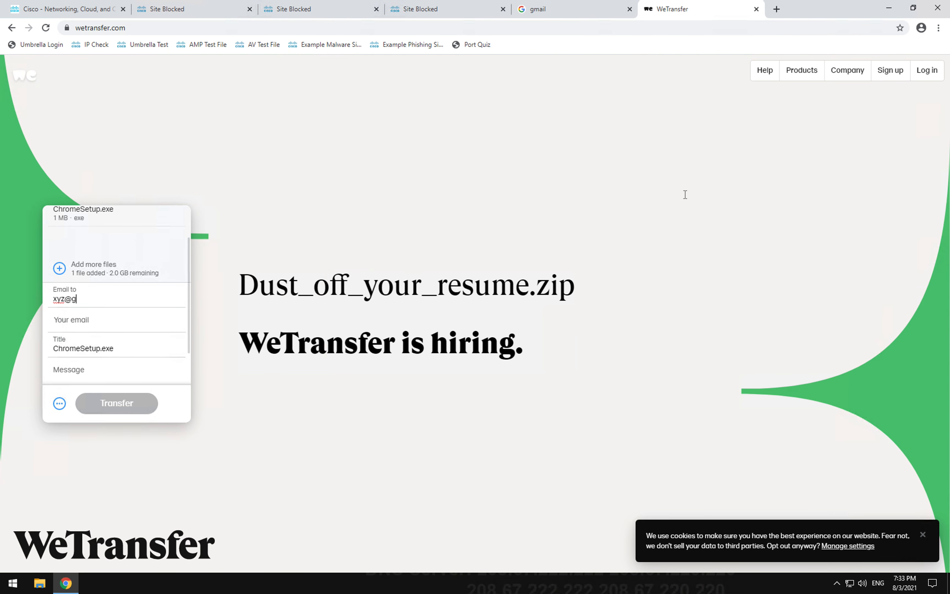
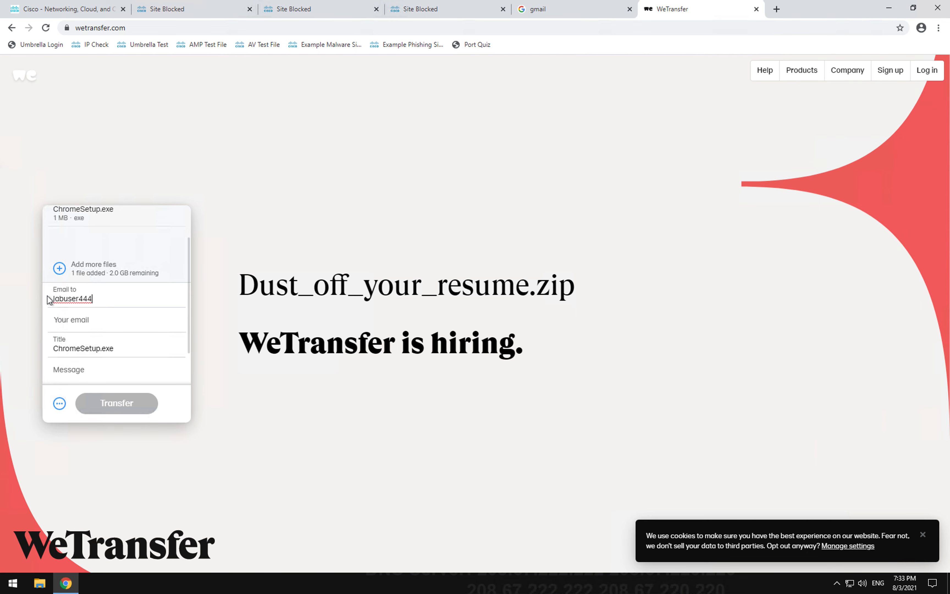
Step: Complete the recipient address in Email to and enter the sender's address in Your email
text(@)
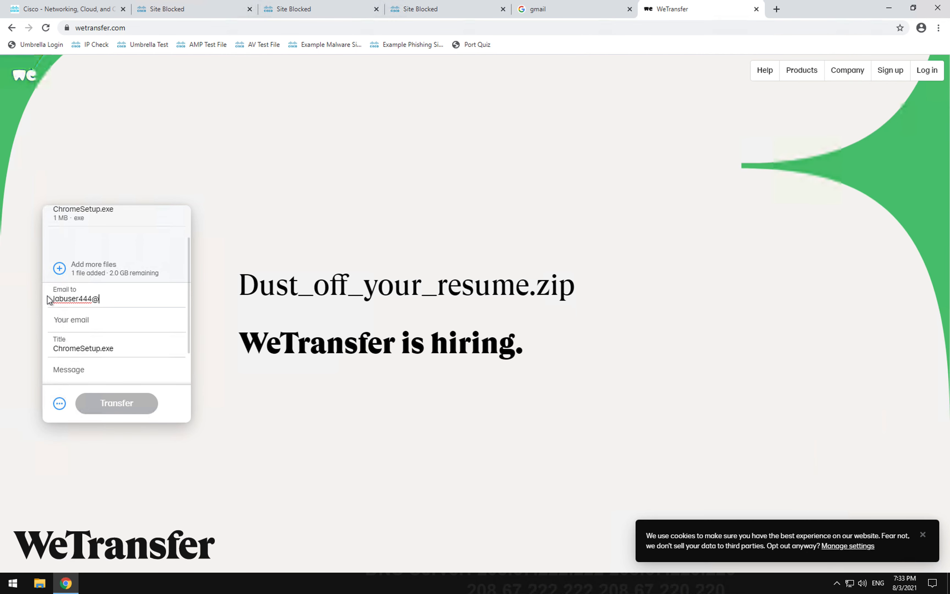
text(gmail.com)
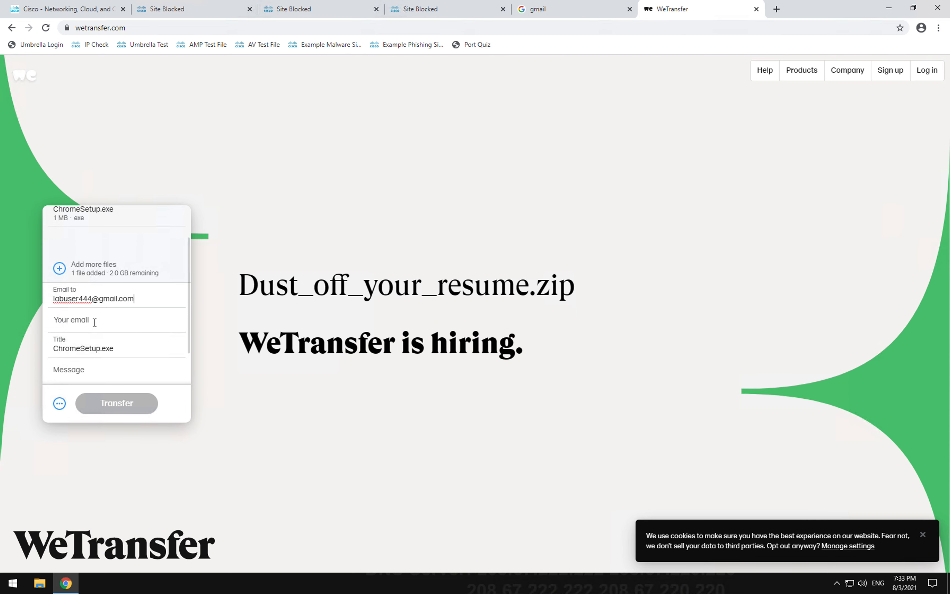
click(95, 322)
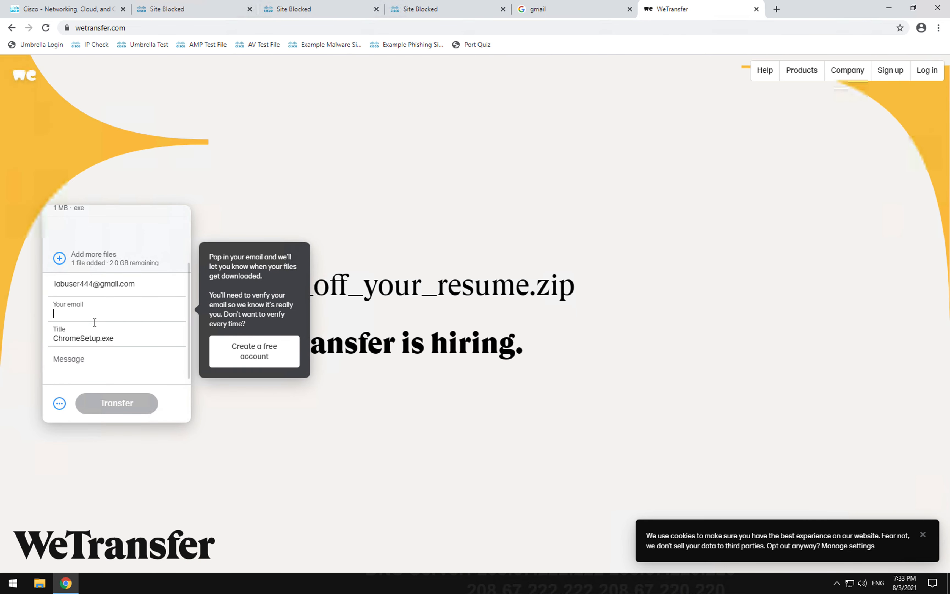
text(labtest@)
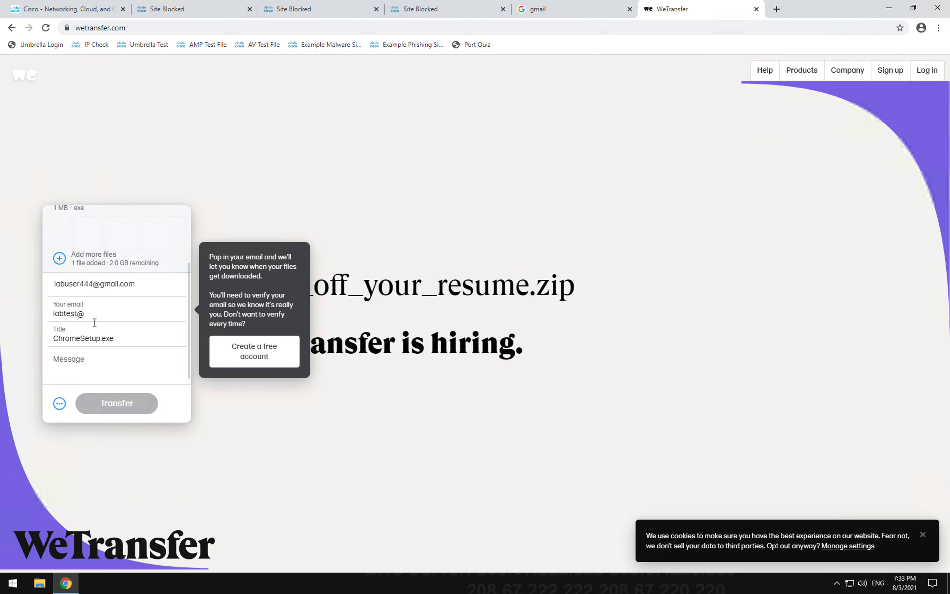
text(user)
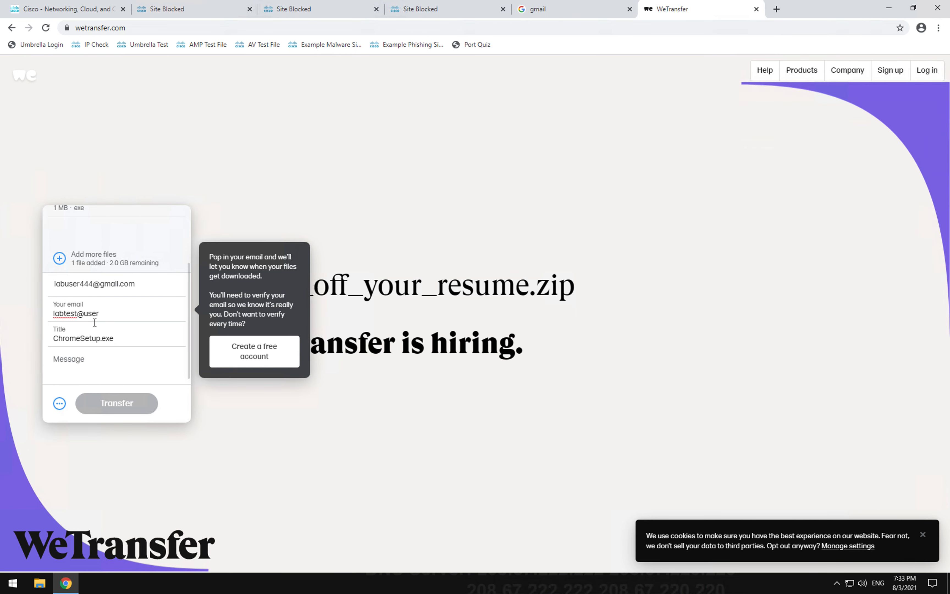
text(.com)
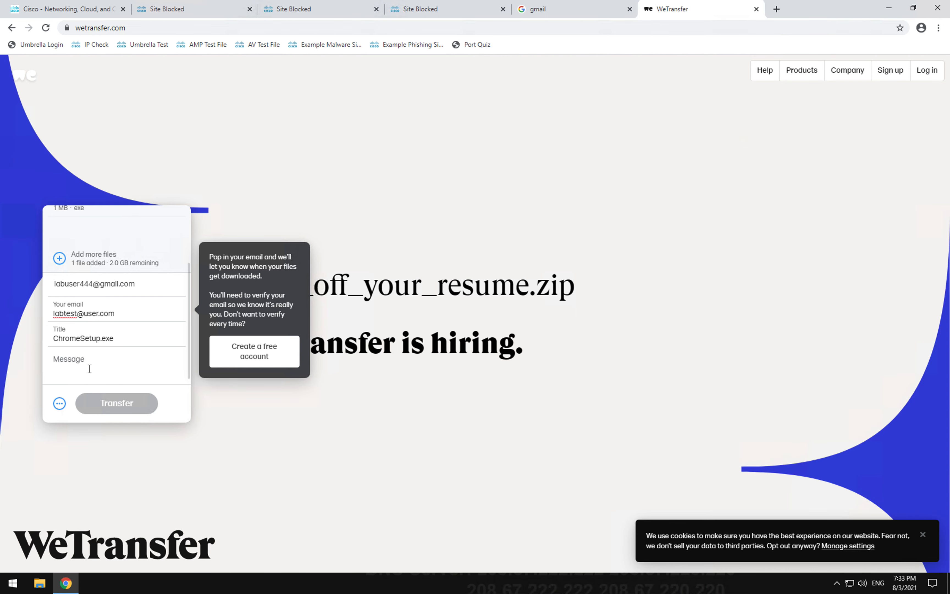
click(83, 373)
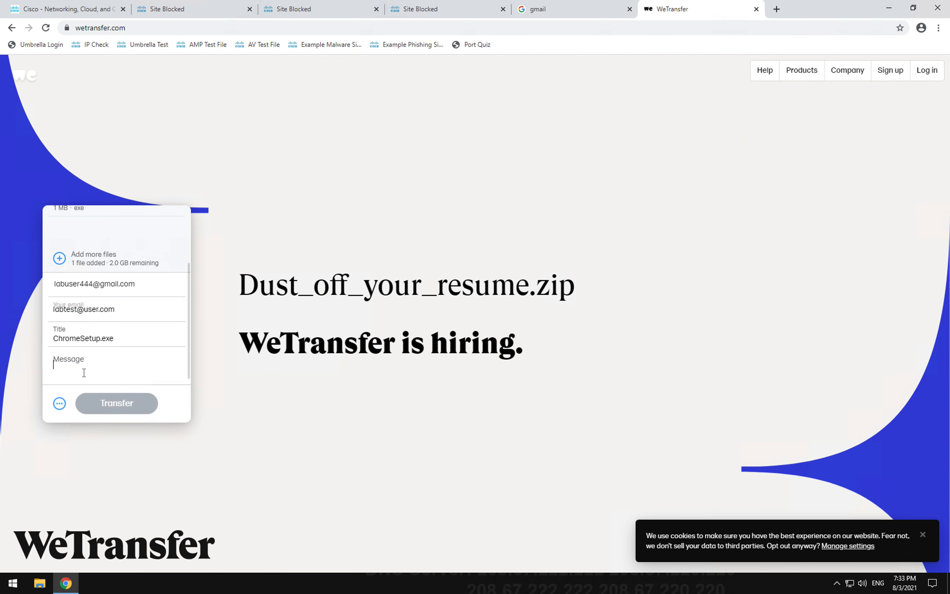
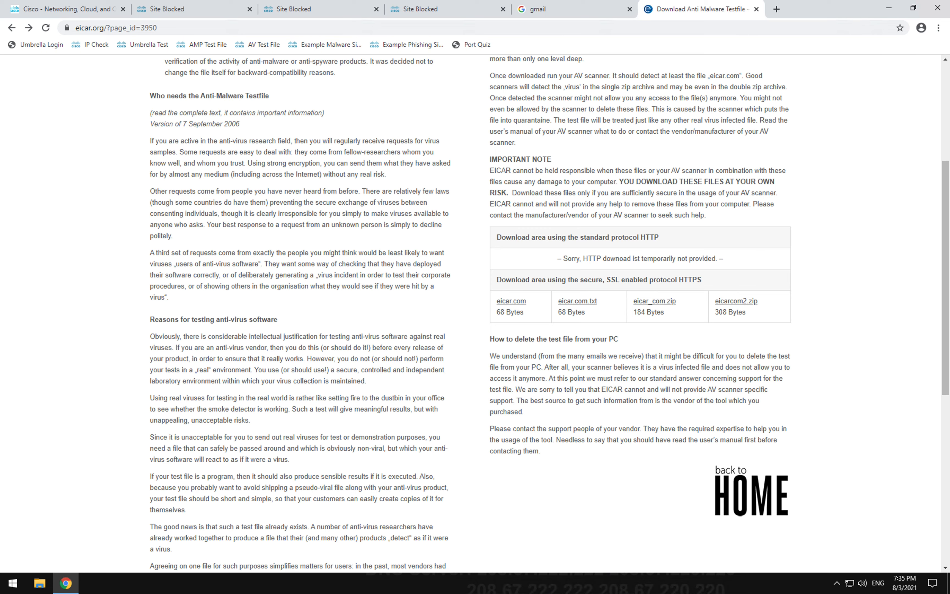
Step: Request the eicar_com.zip test file from eicar.org's HTTPS downloads to trigger Umbrella's block page
scroll(355, 202, up, 5)
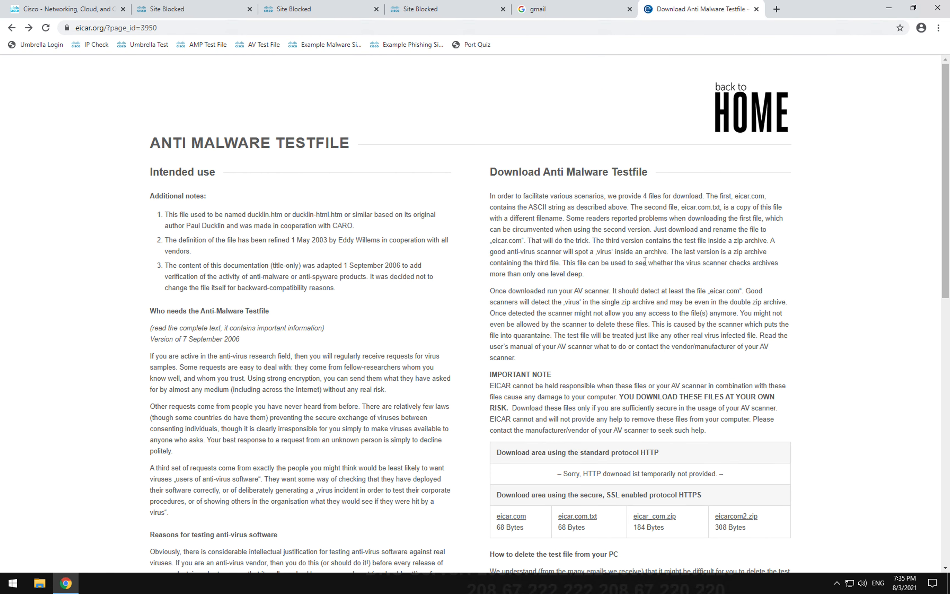
scroll(643, 261, down, 8)
scroll(643, 261, up, 1)
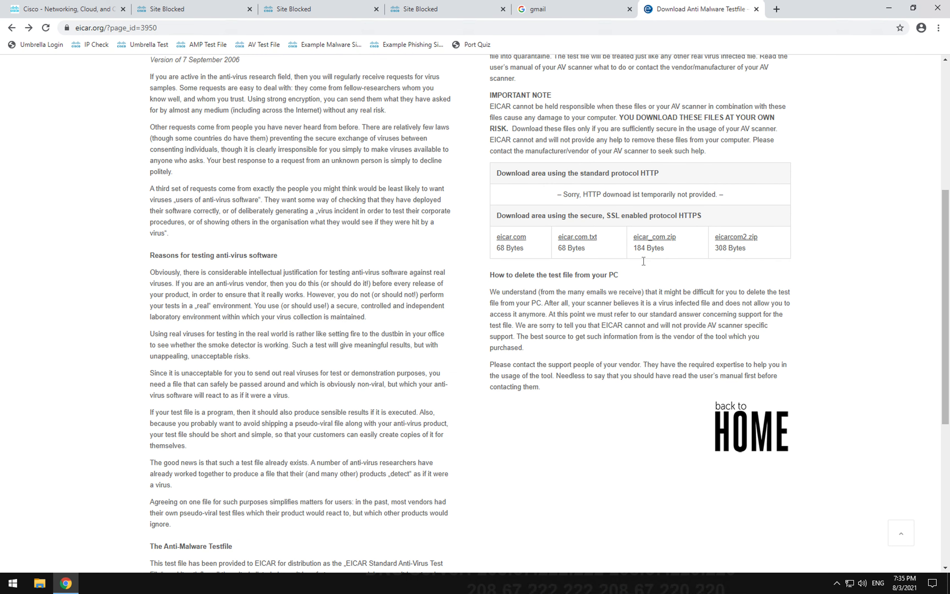
click(669, 239)
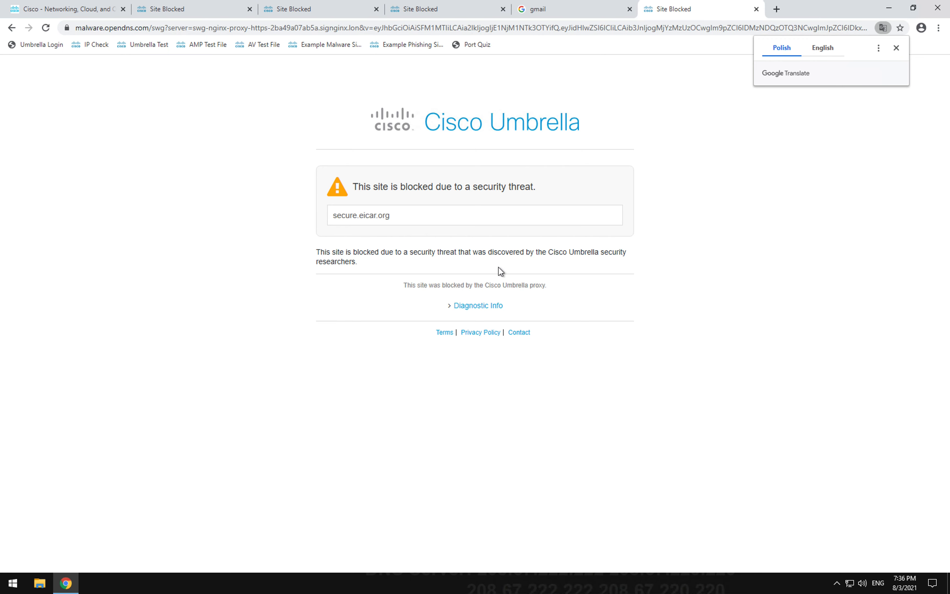
Step: Review the Query value in the block page's Diagnostic Info, then bring up Mission Control
click(482, 309)
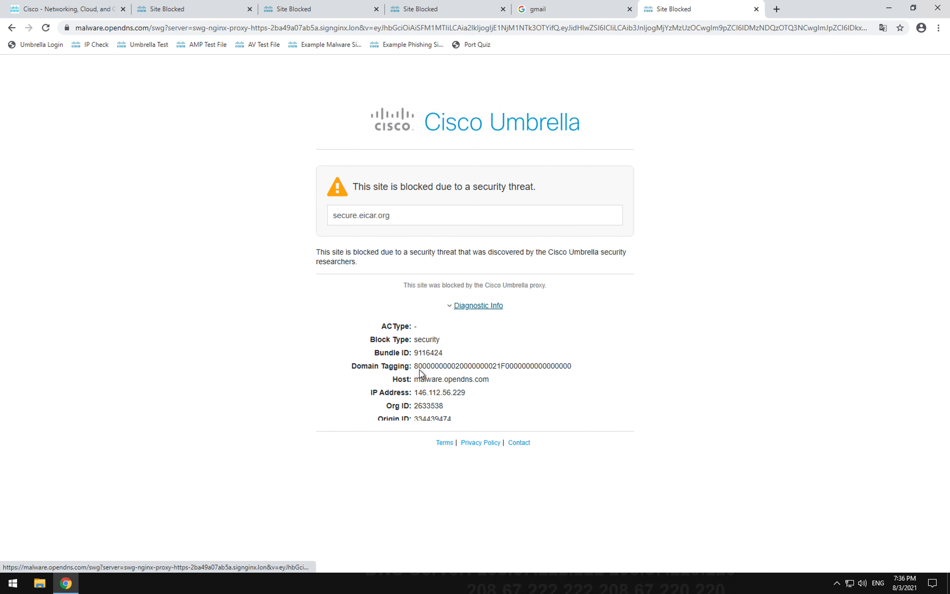
scroll(475, 417, down, 3)
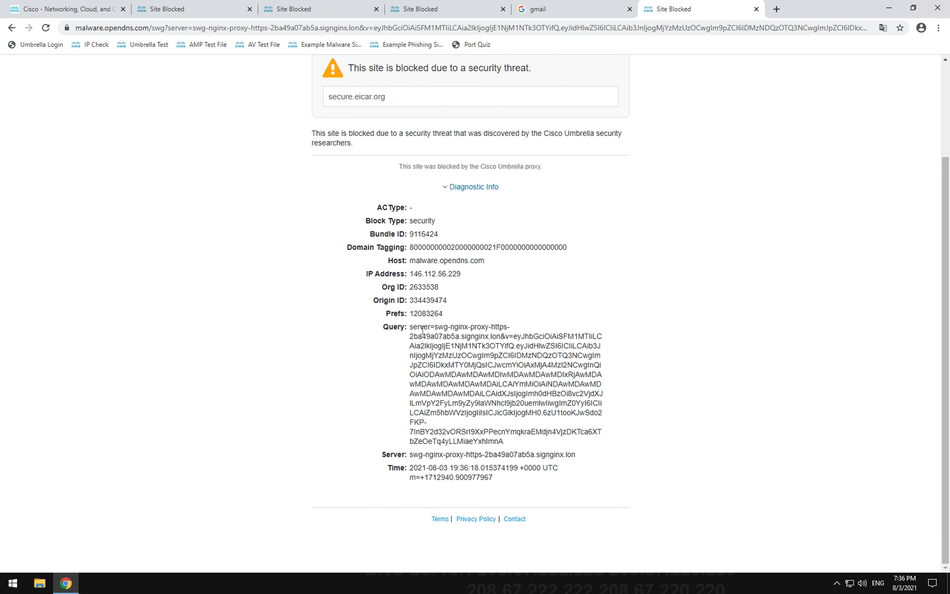
drag(410, 326, 471, 326)
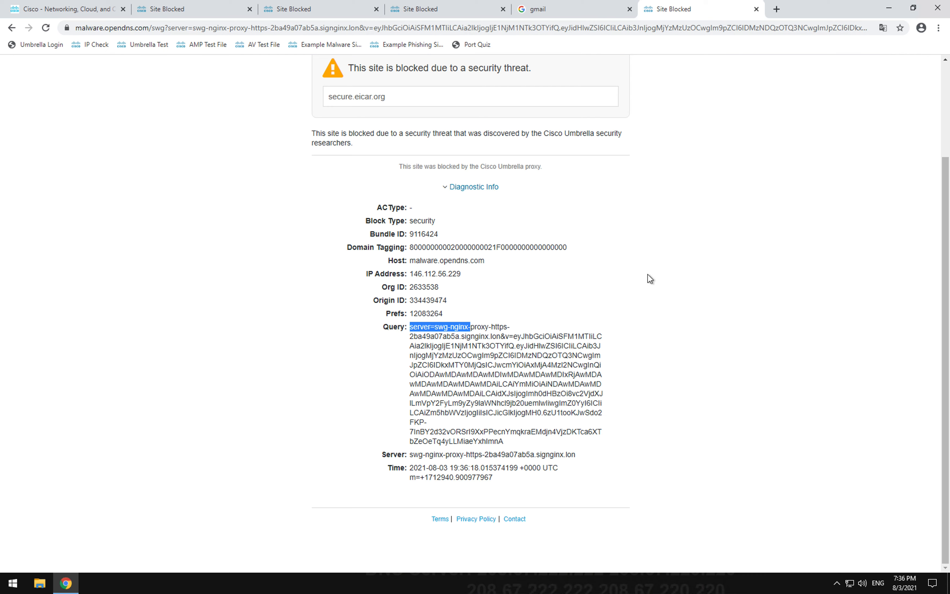
click(731, 235)
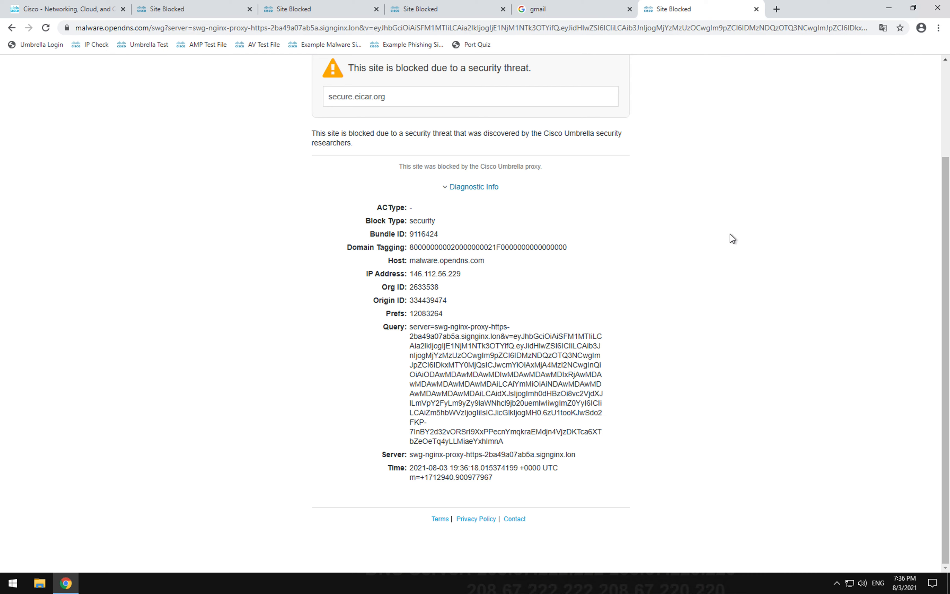
key(ctrl+Up)
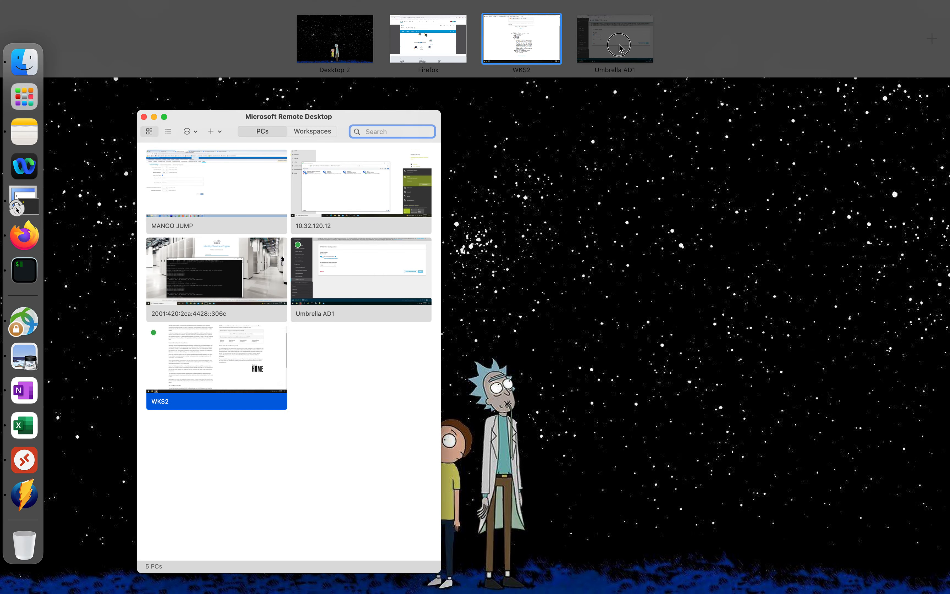
Step: On the Umbrella AD1 desktop, navigate to Policies > Policy Components > Data Classification
click(620, 41)
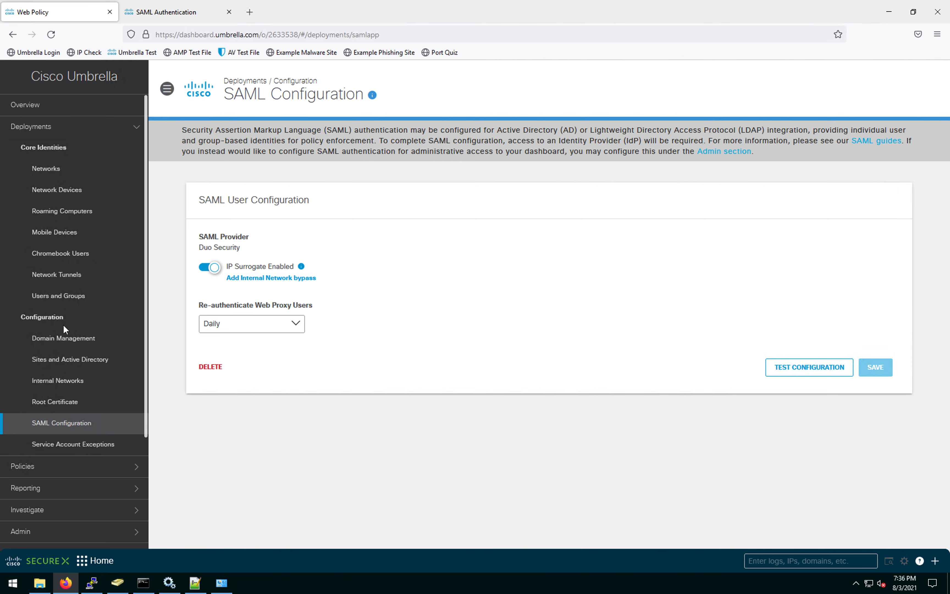
click(94, 212)
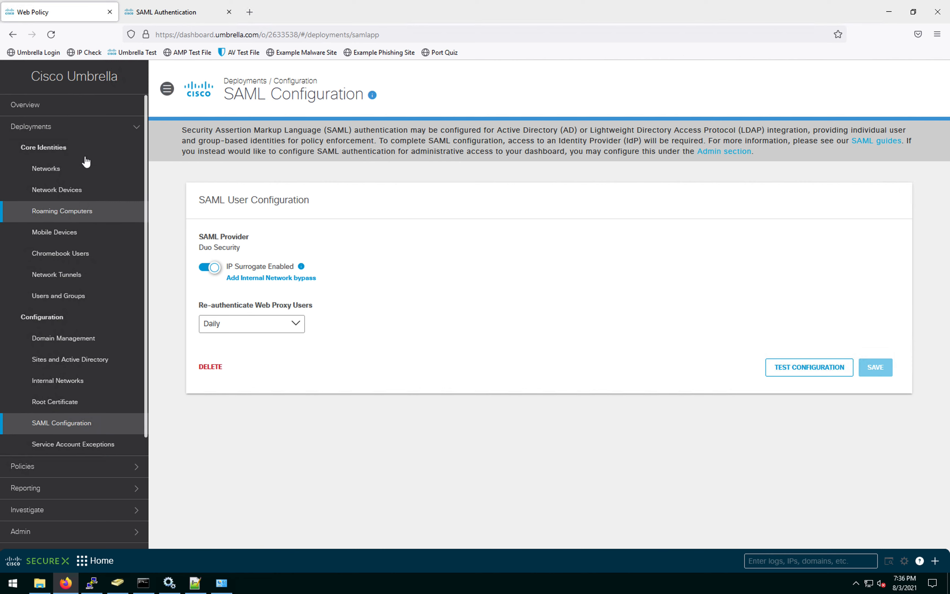
click(135, 127)
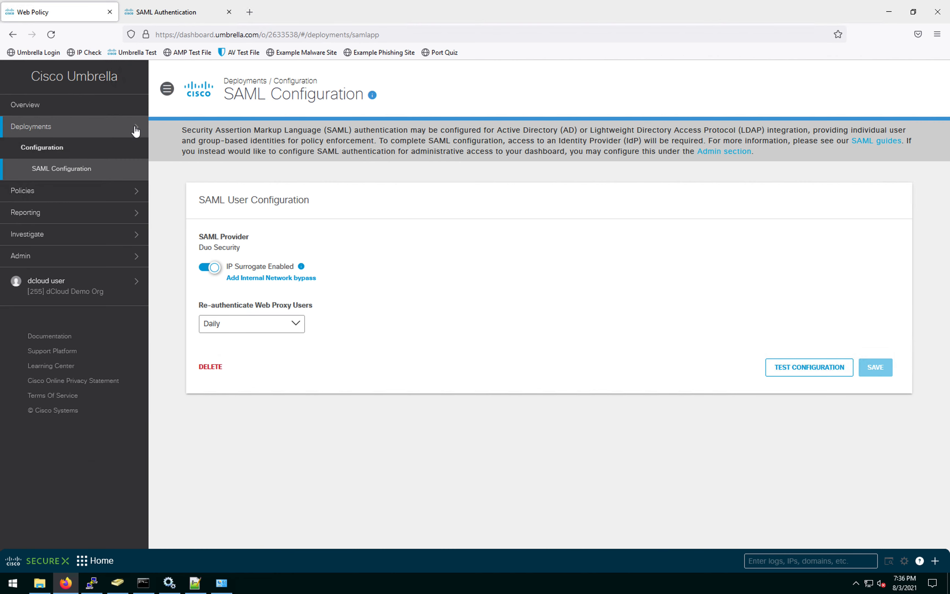
click(91, 191)
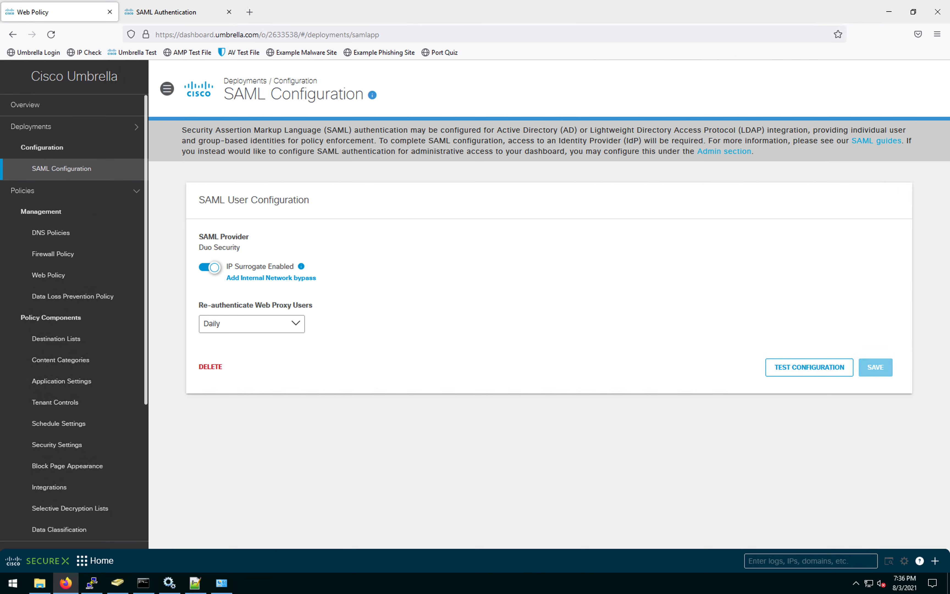
scroll(69, 313, down, 5)
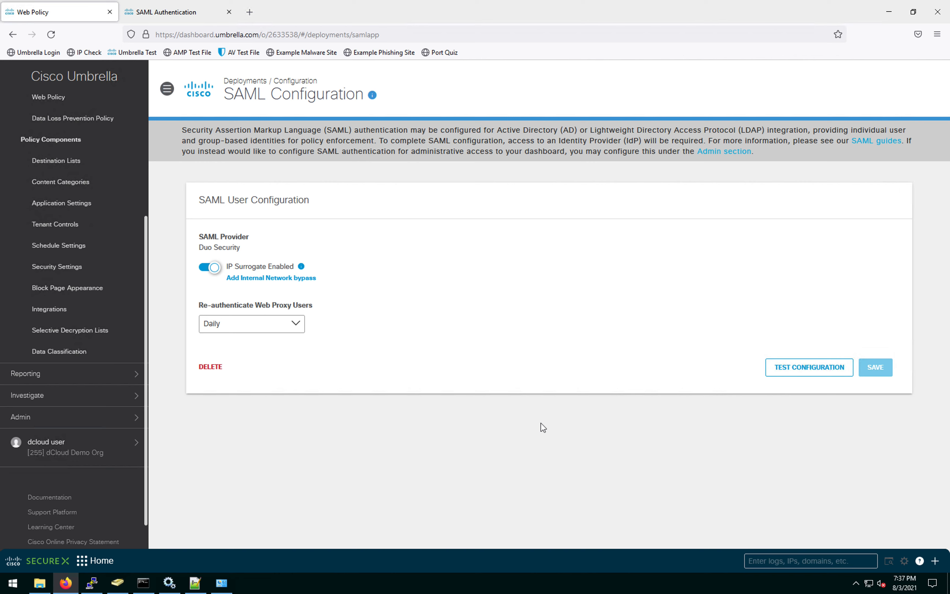
click(26, 227)
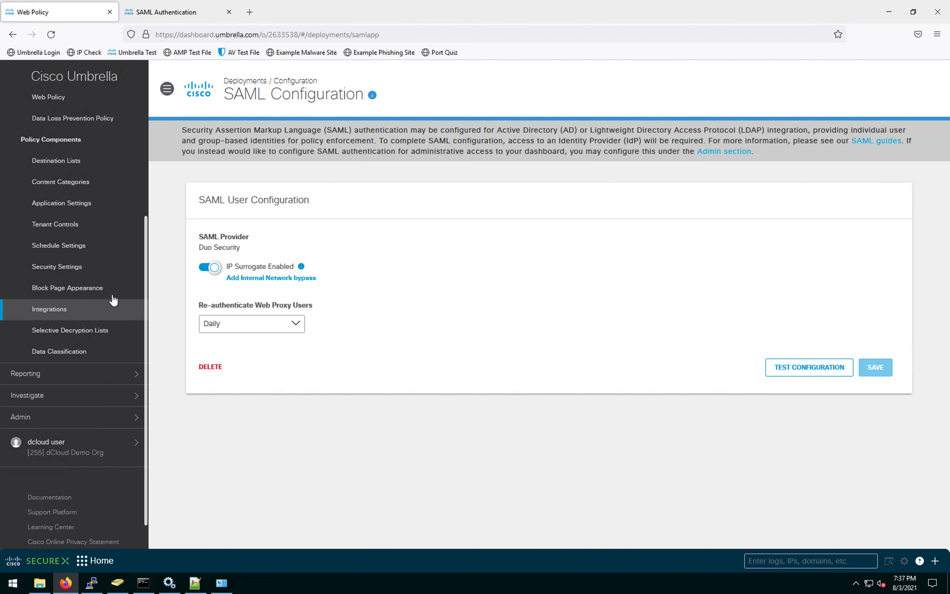
scroll(112, 300, up, 3)
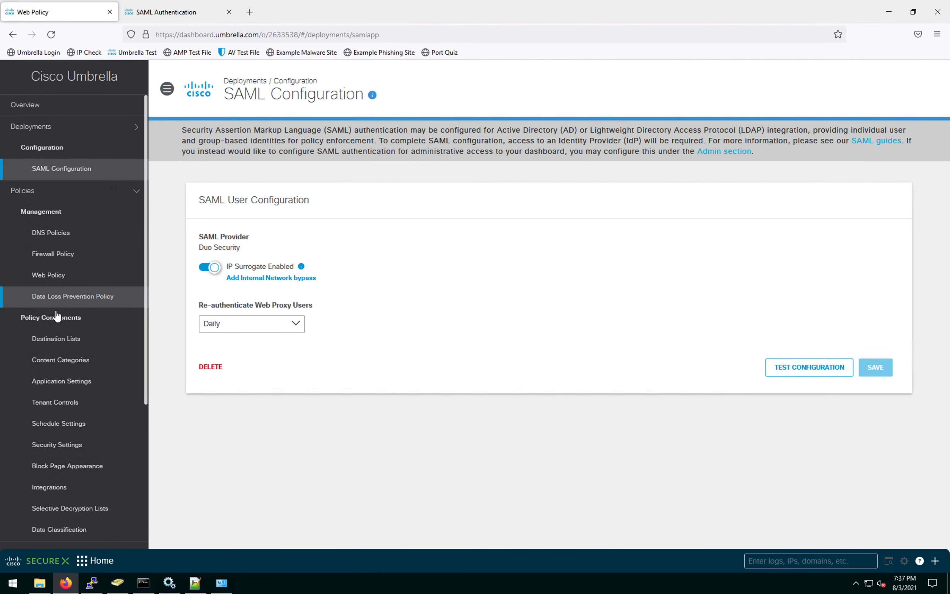
scroll(85, 309, down, 1)
click(81, 443)
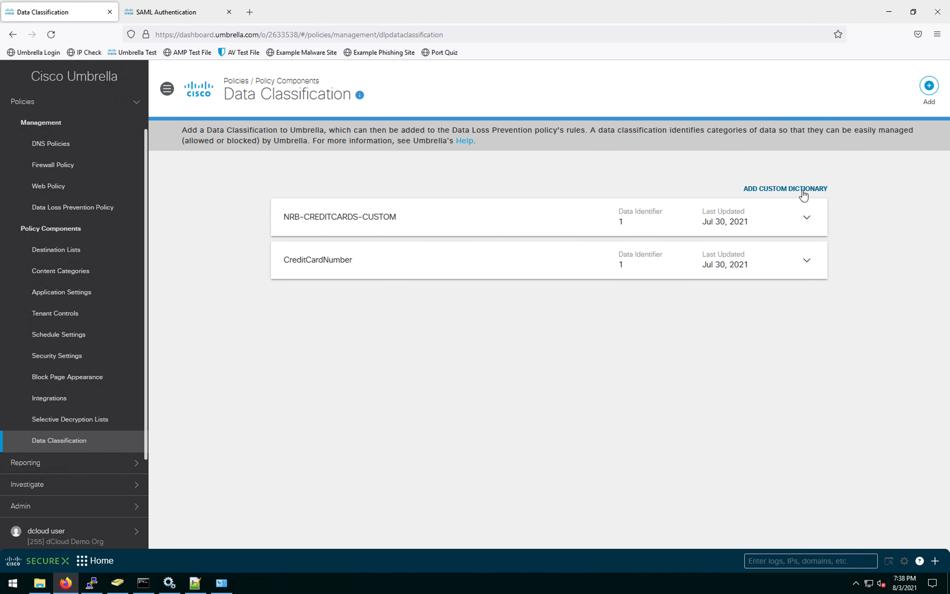
Step: Add a new data classification named 'Credit Card Data'
click(929, 87)
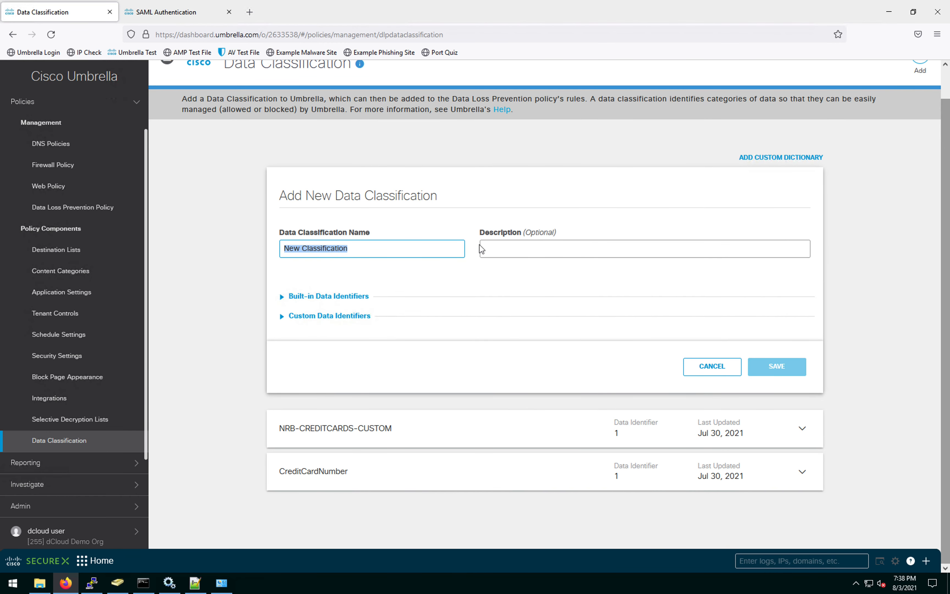
drag(363, 251, 257, 245)
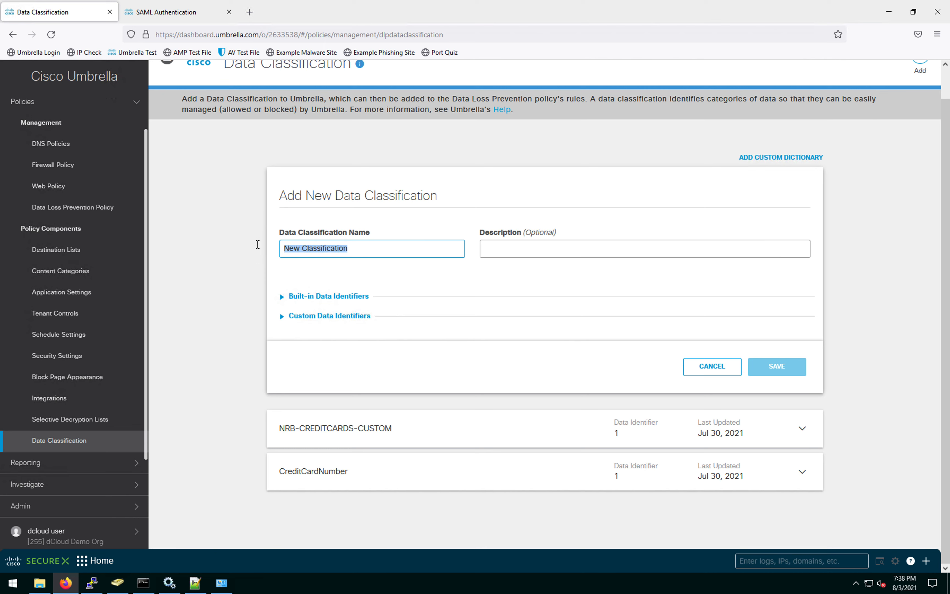
text(Credit Card)
text(Data)
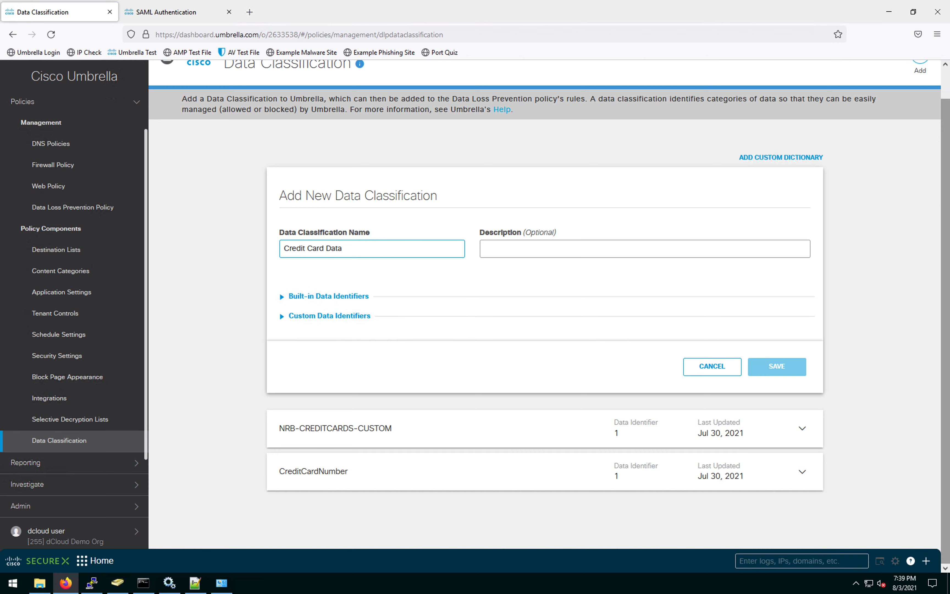
Step: Search built-in identifiers for 'credi', select Credit Card Number - Lenient, and save the classification
click(282, 297)
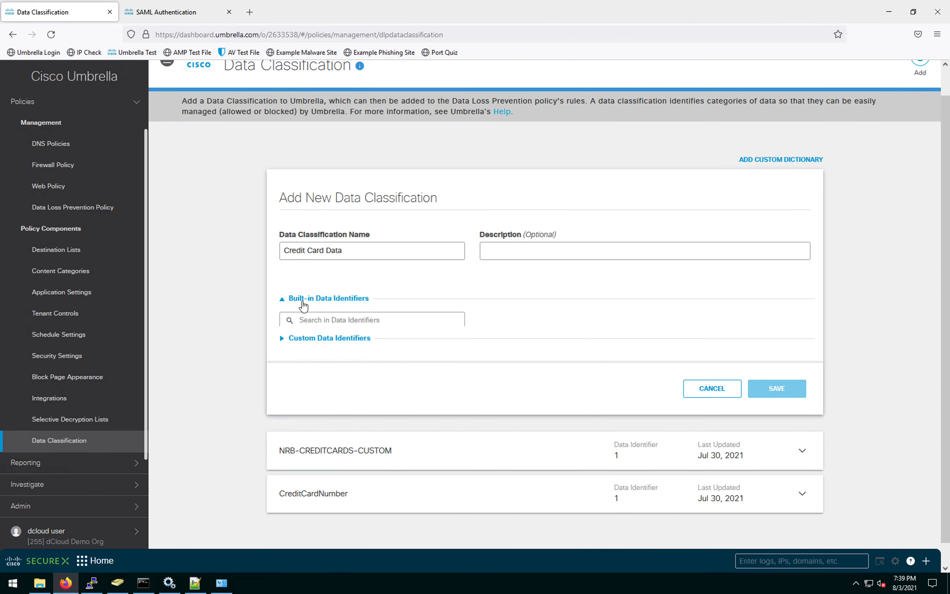
scroll(407, 357, down, 8)
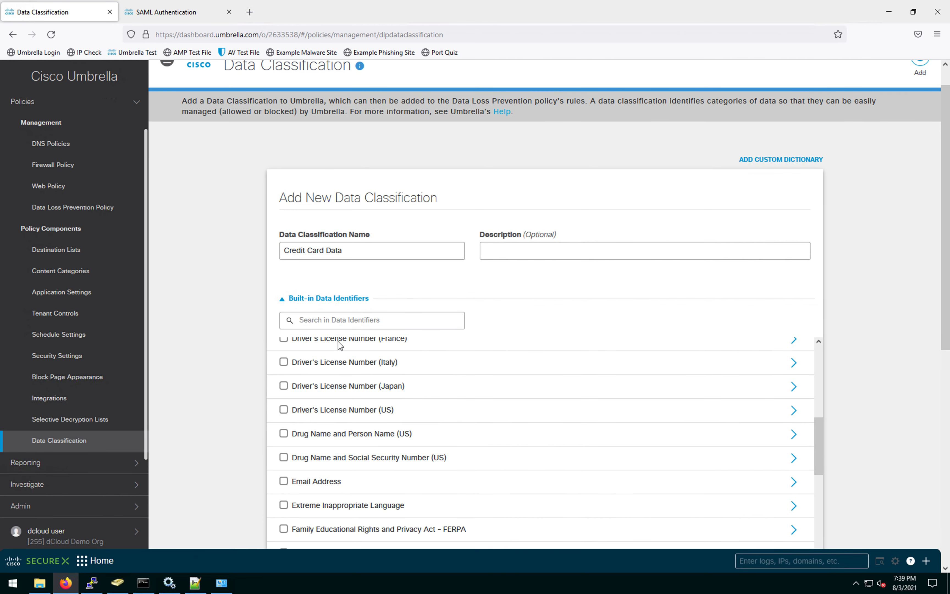
click(330, 322)
text(credi)
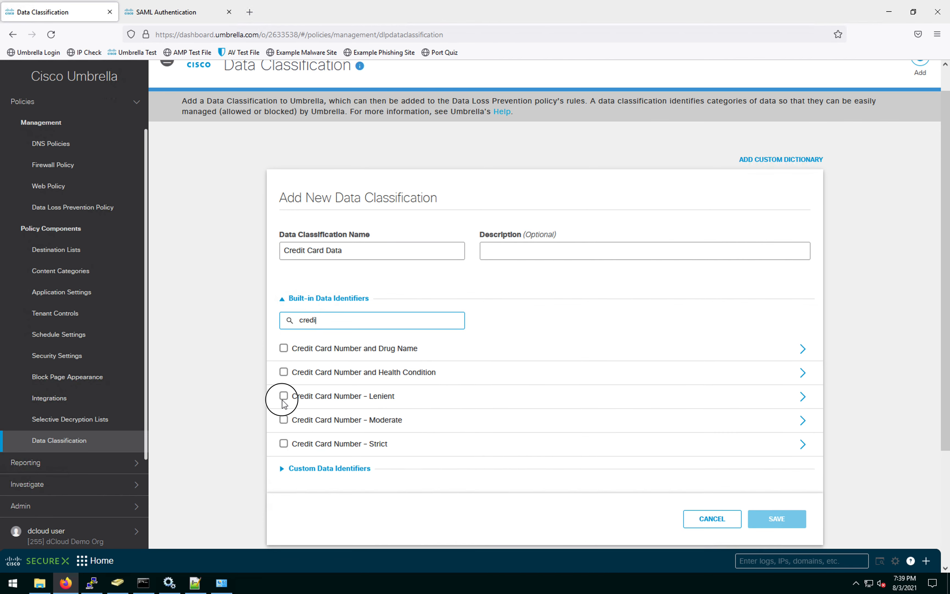
click(283, 396)
scroll(657, 444, down, 3)
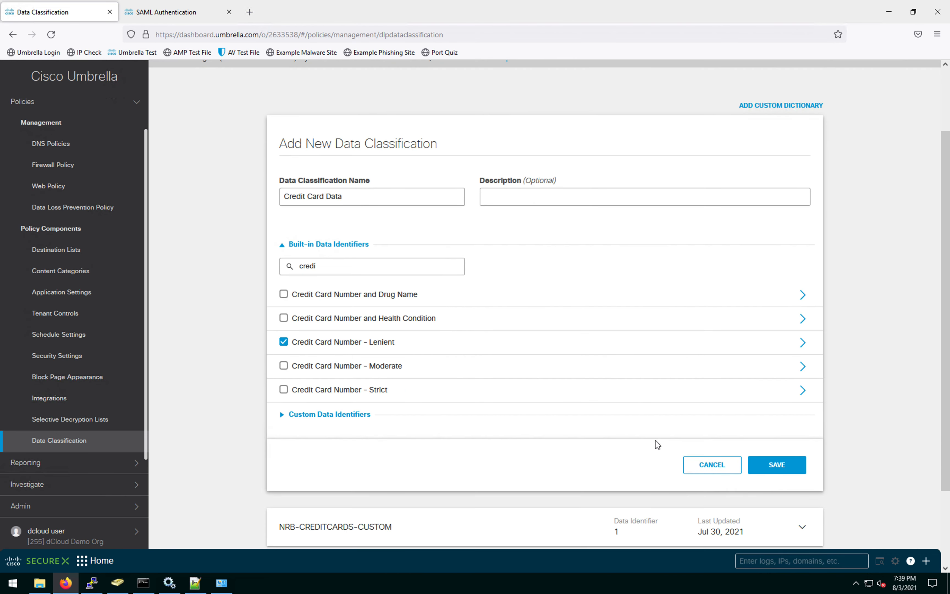
click(781, 416)
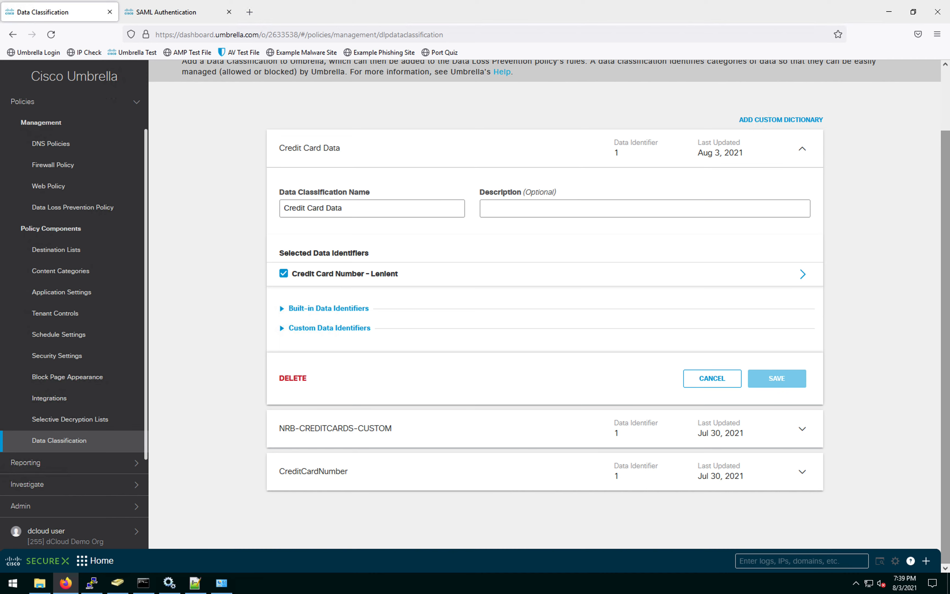
Step: Add a custom dictionary named 'Internal'
click(784, 121)
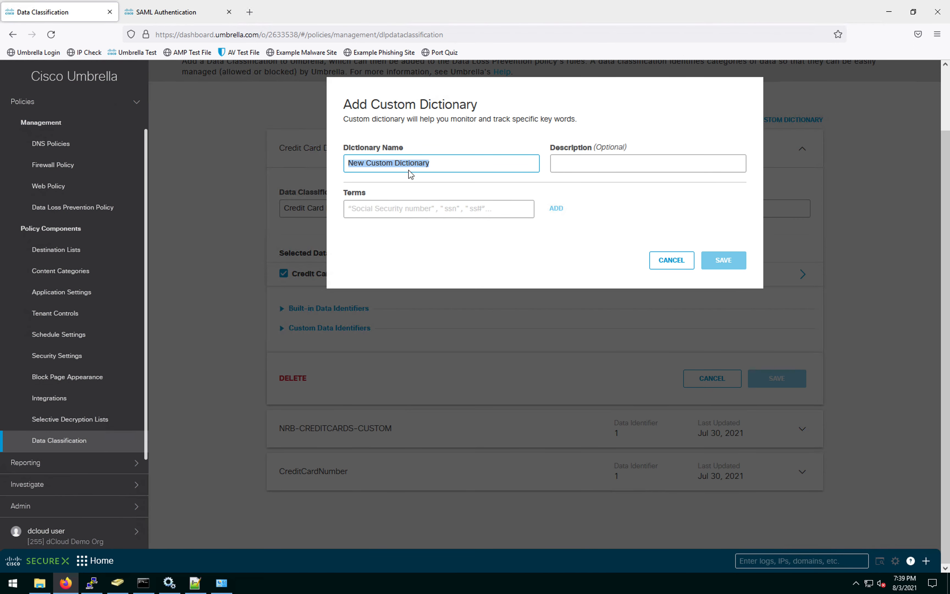
click(437, 163)
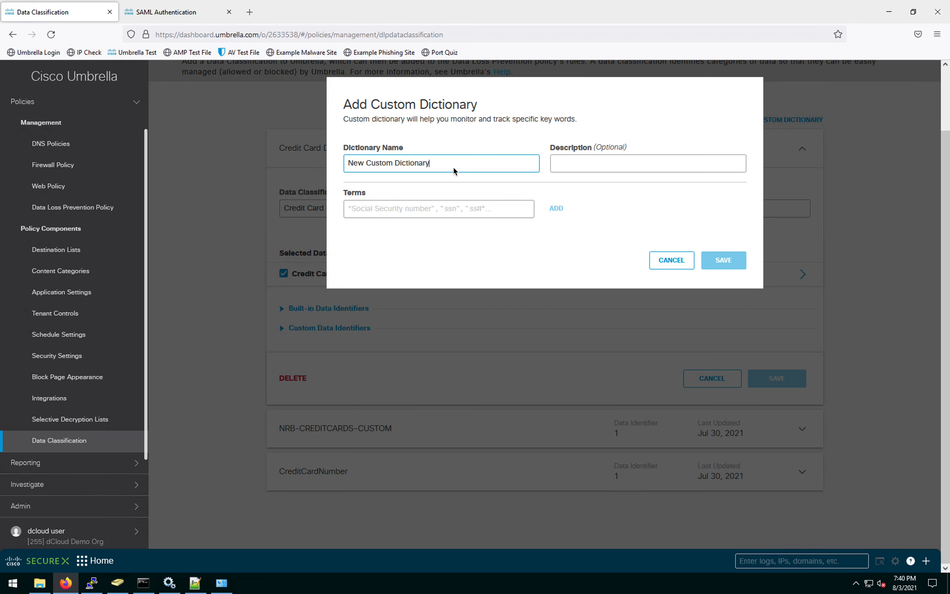
drag(453, 164, 310, 157)
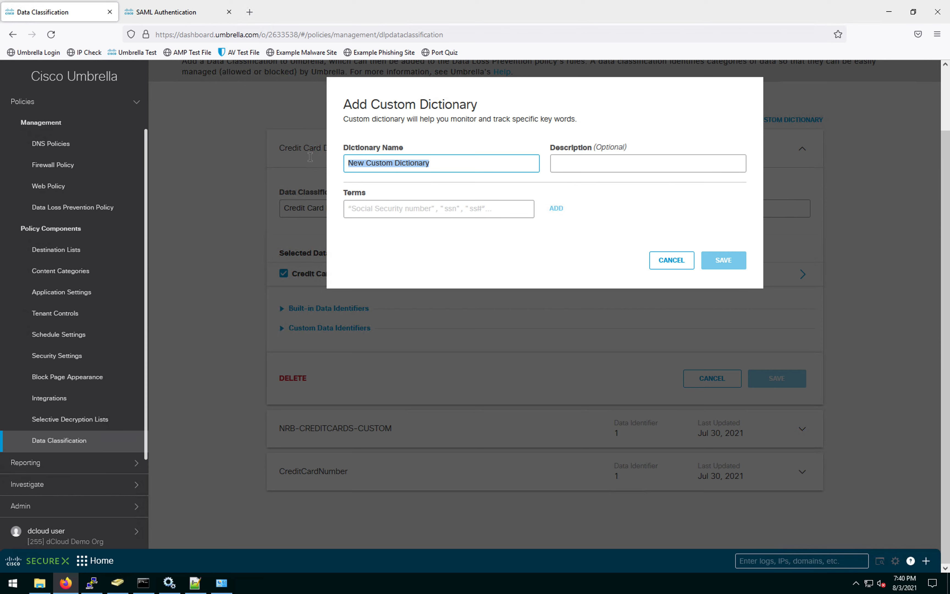
text(Internal)
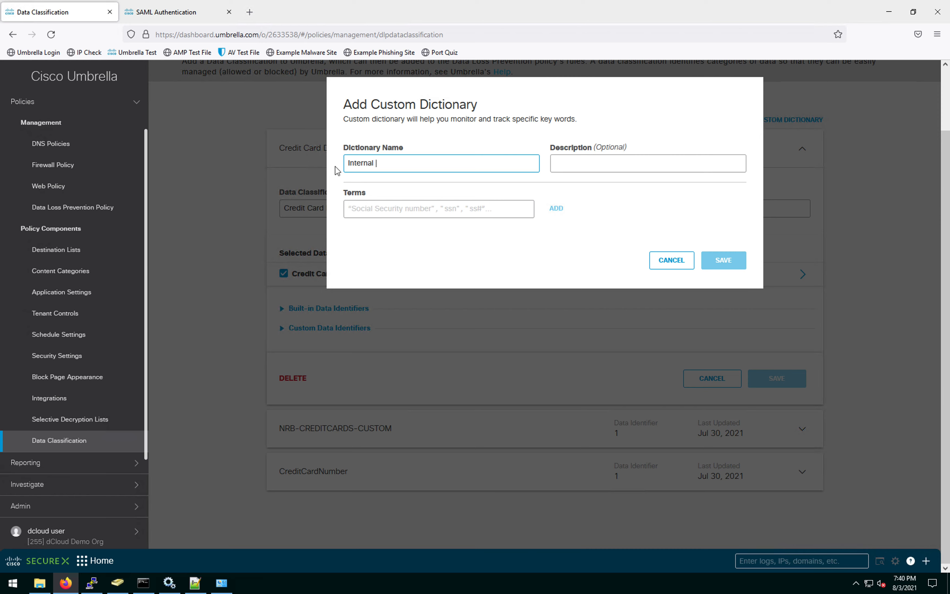
Step: Add the term 'interal only' to the Internal dictionary and save it
click(385, 208)
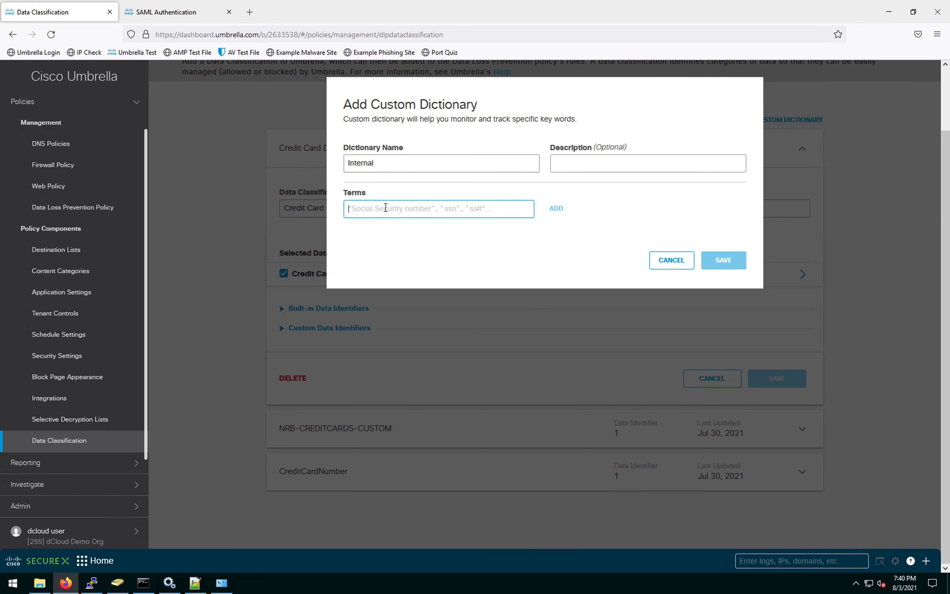
text(interal only)
drag(402, 204, 346, 205)
click(400, 241)
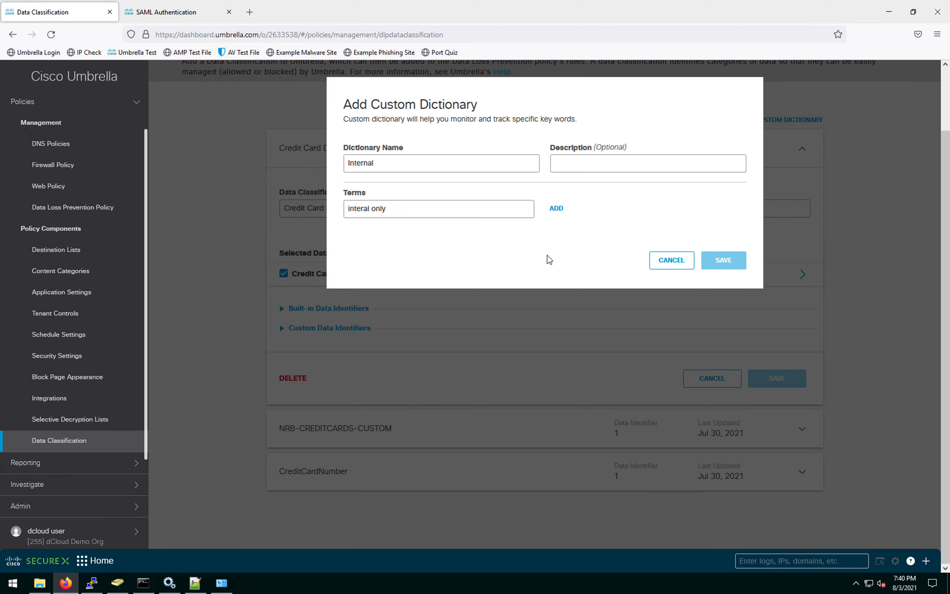
click(557, 209)
click(739, 306)
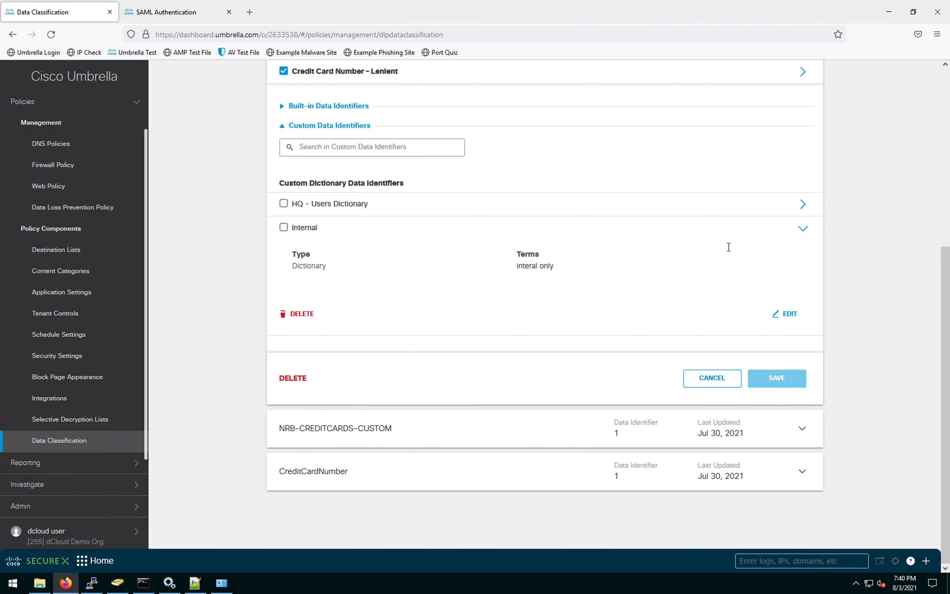
Step: Replace the Internal dictionary's term 'interal only' with 'internal only' and save
click(790, 314)
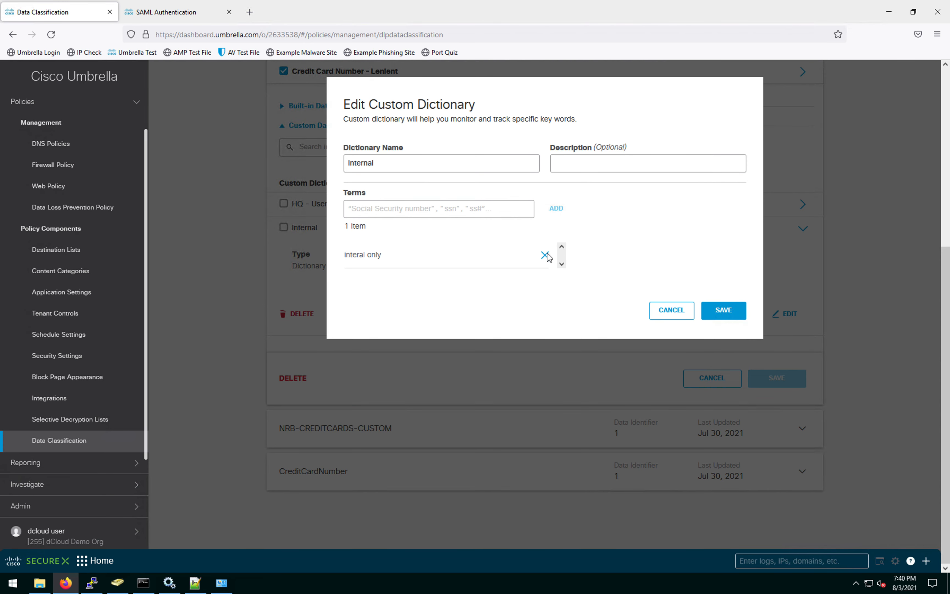
click(546, 254)
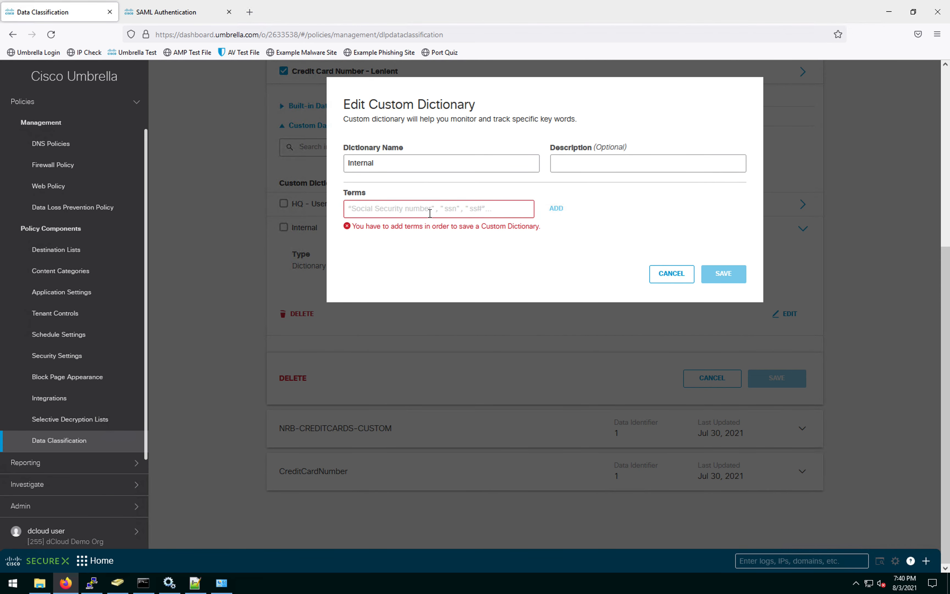
click(429, 213)
text(inter)
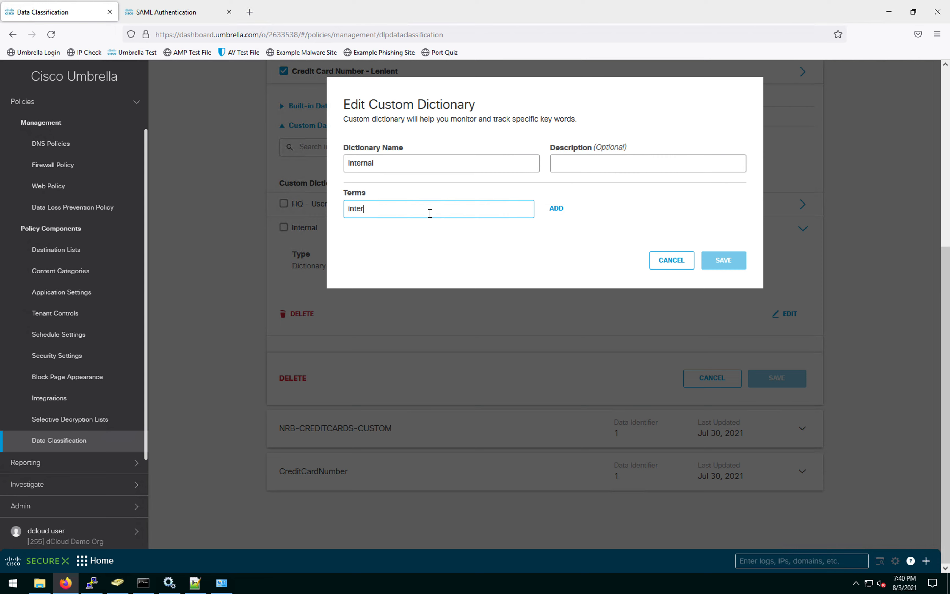
text(nal only)
click(556, 208)
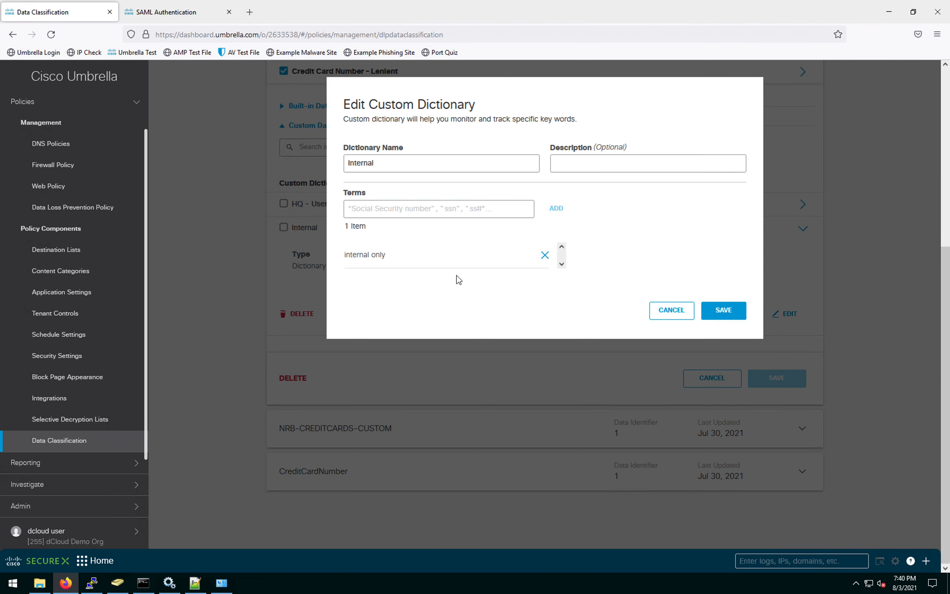
click(724, 310)
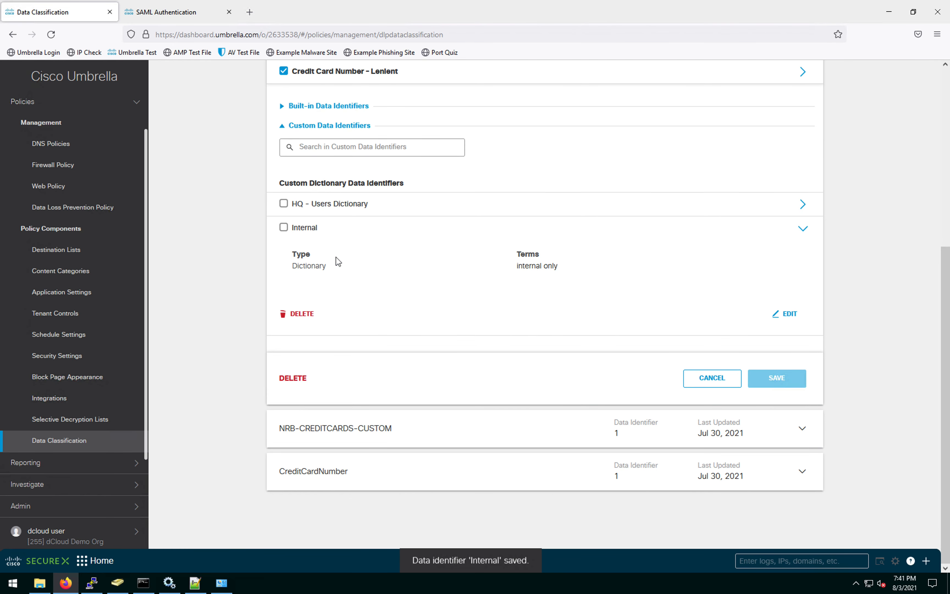
Step: Collapse the Credit Card Data classification entry
scroll(424, 280, up, 3)
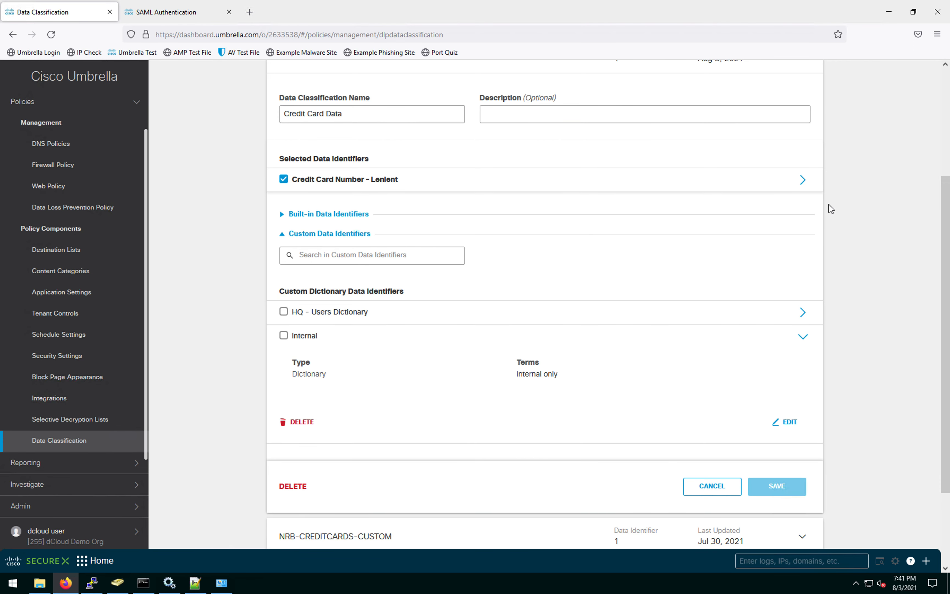
scroll(850, 202, up, 5)
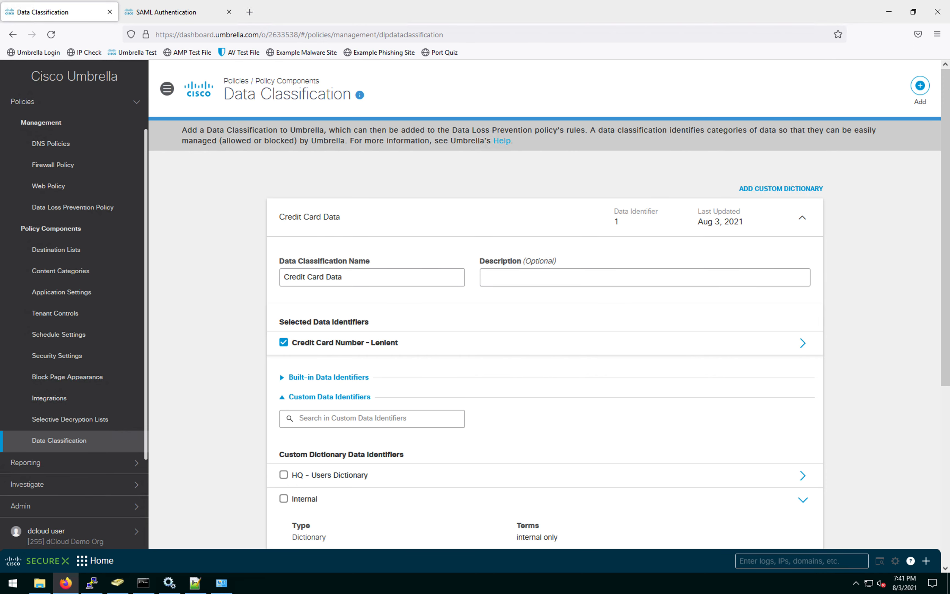
click(765, 218)
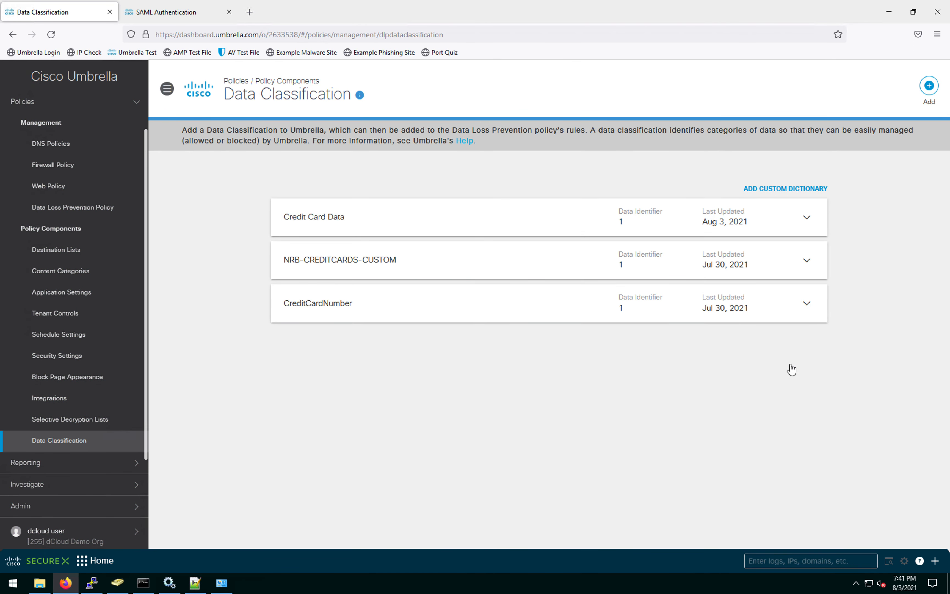
Step: Create the 'Internal Data' classification using the Internal custom identifier, save it, and collapse it
click(929, 86)
drag(353, 206, 266, 206)
text(In)
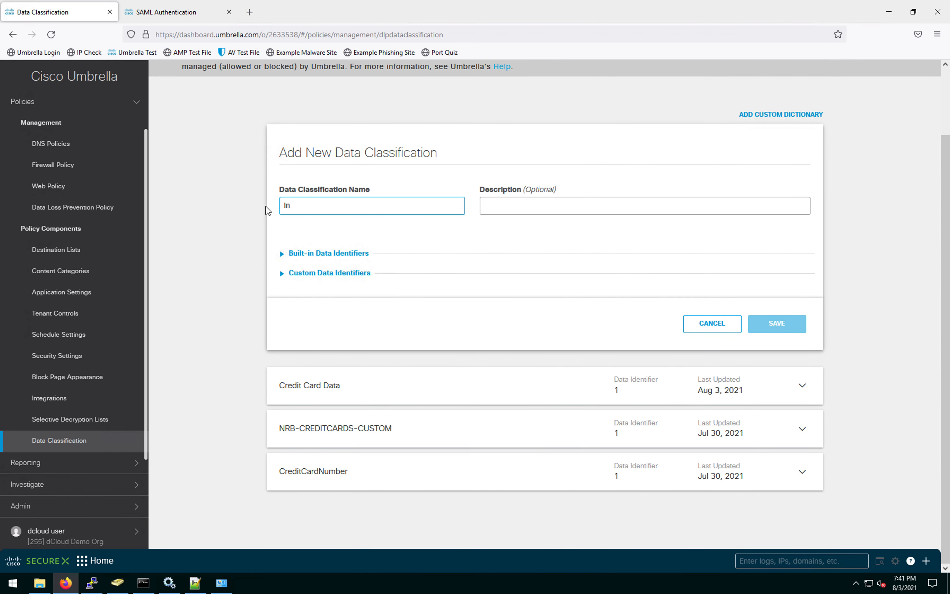
text(ternal Data)
click(322, 274)
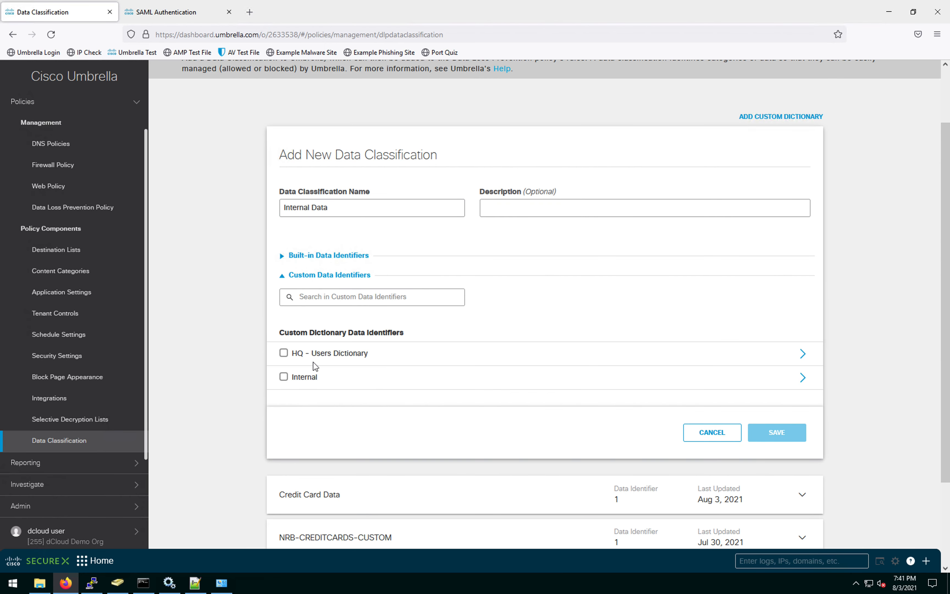
click(284, 379)
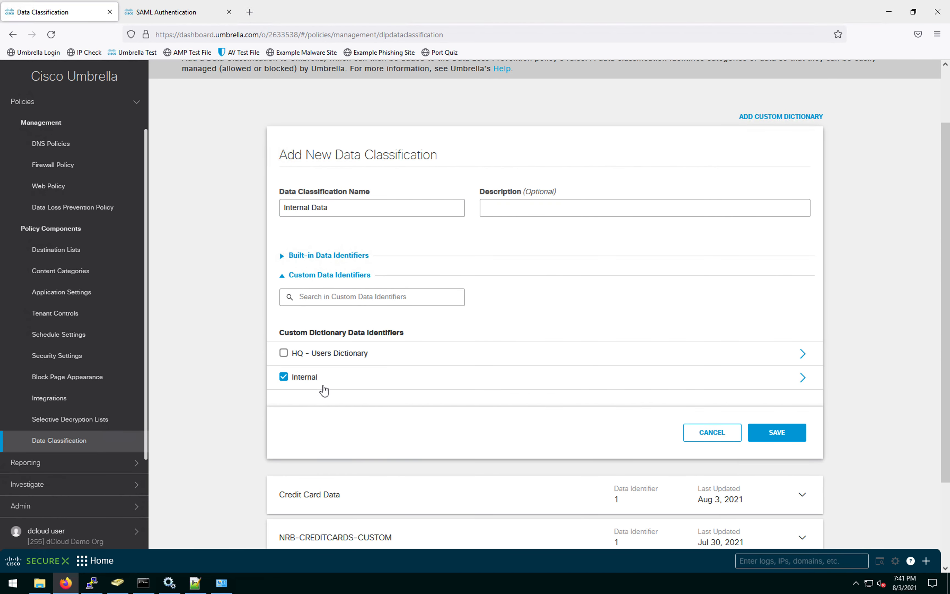
click(785, 432)
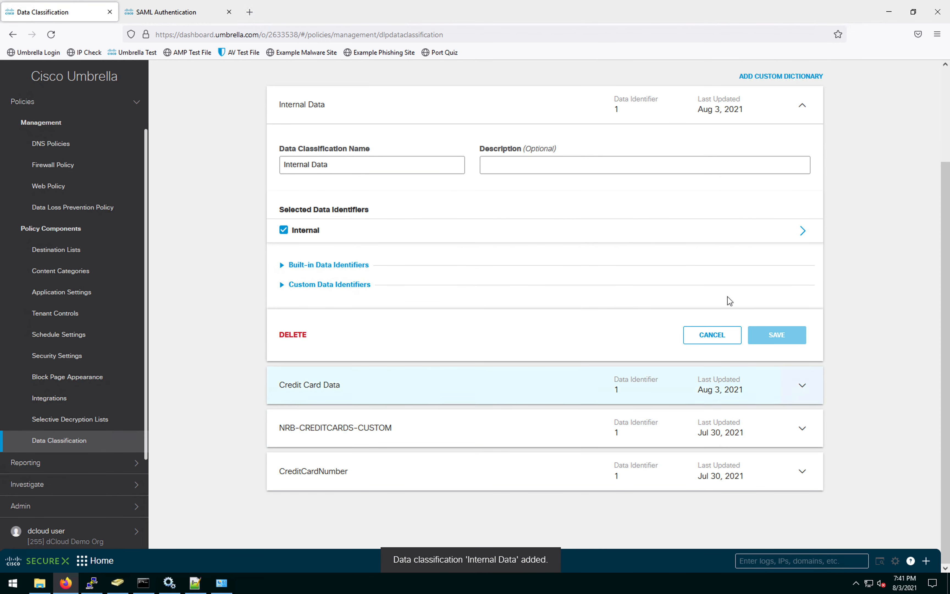
click(803, 108)
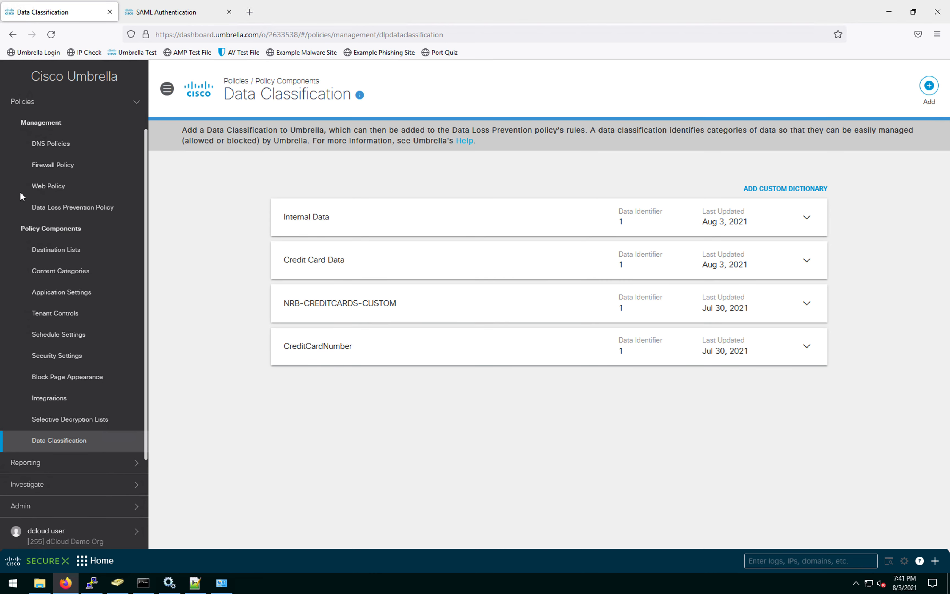
Step: On the Data Loss Prevention Policy page, add a rule and rename New Rule to 'DLP'
click(61, 210)
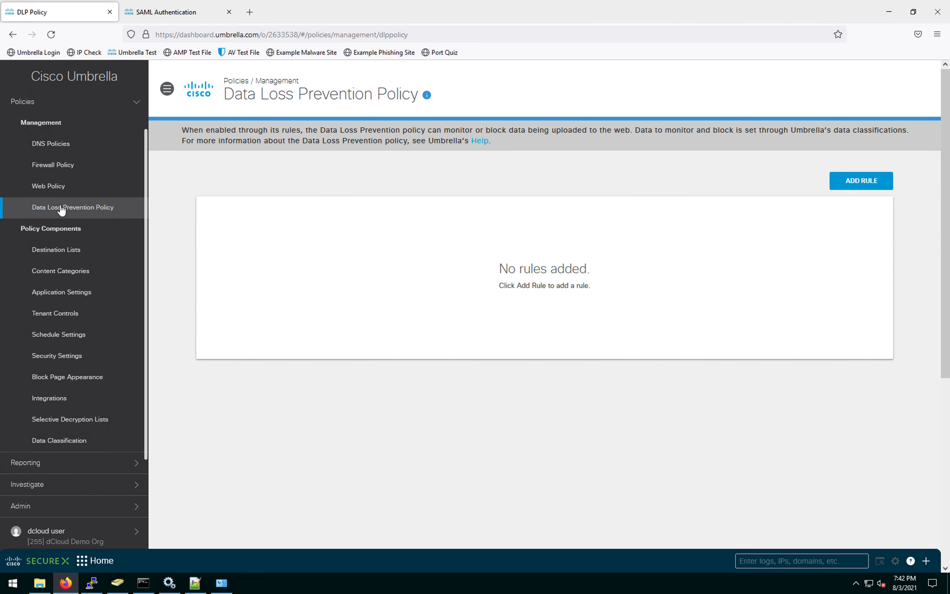
click(867, 183)
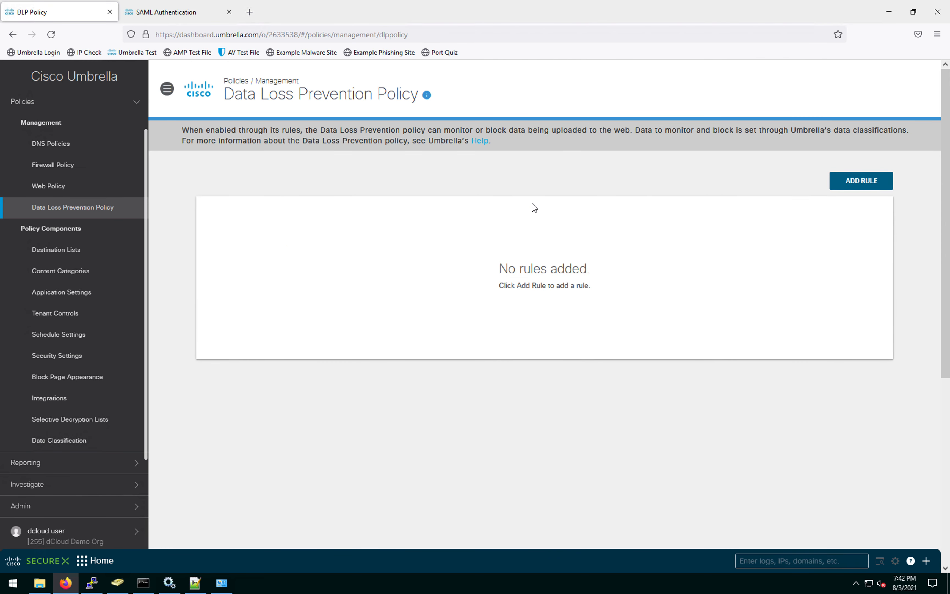
click(262, 242)
drag(262, 241, 210, 240)
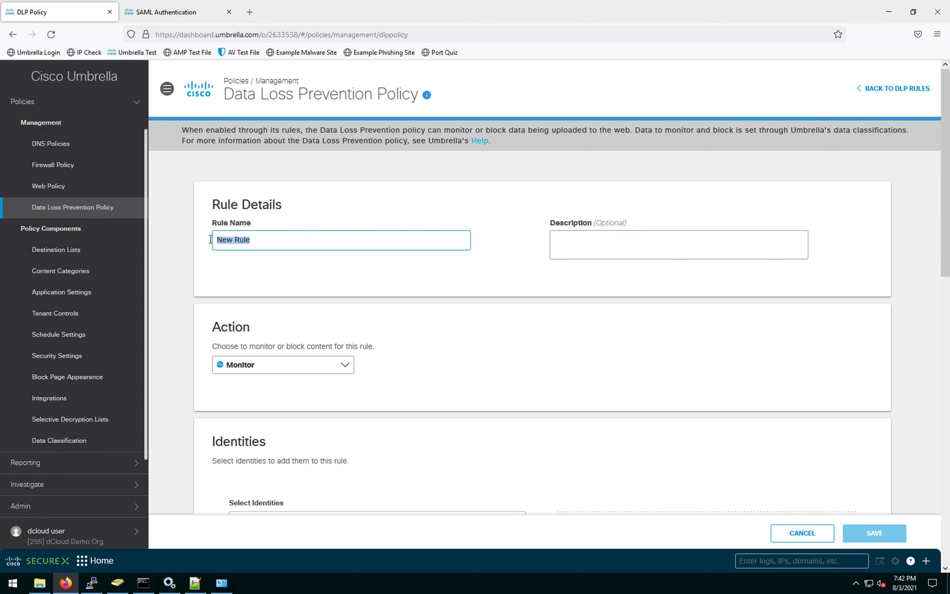
text(D)
click(563, 307)
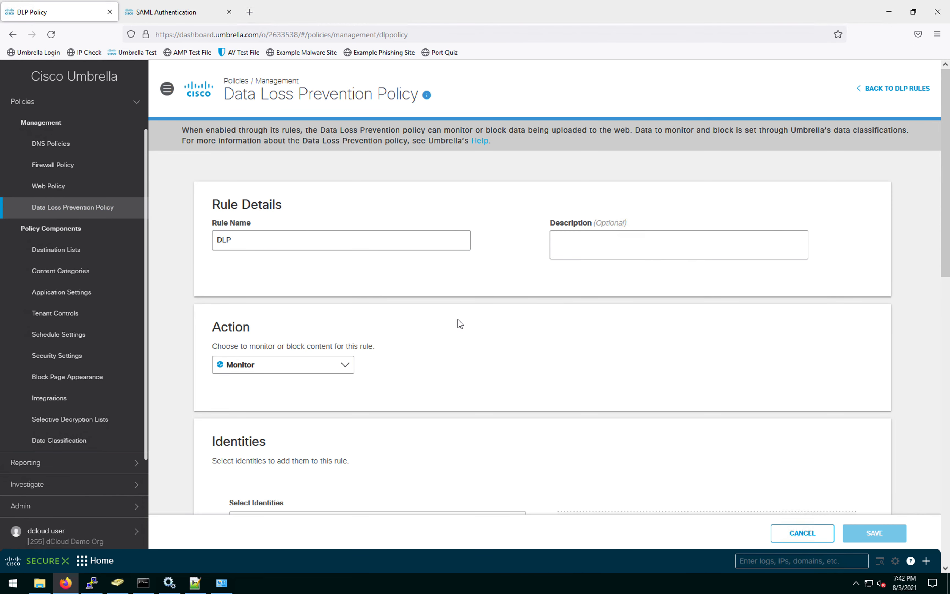
scroll(458, 320, down, 5)
scroll(534, 231, down, 4)
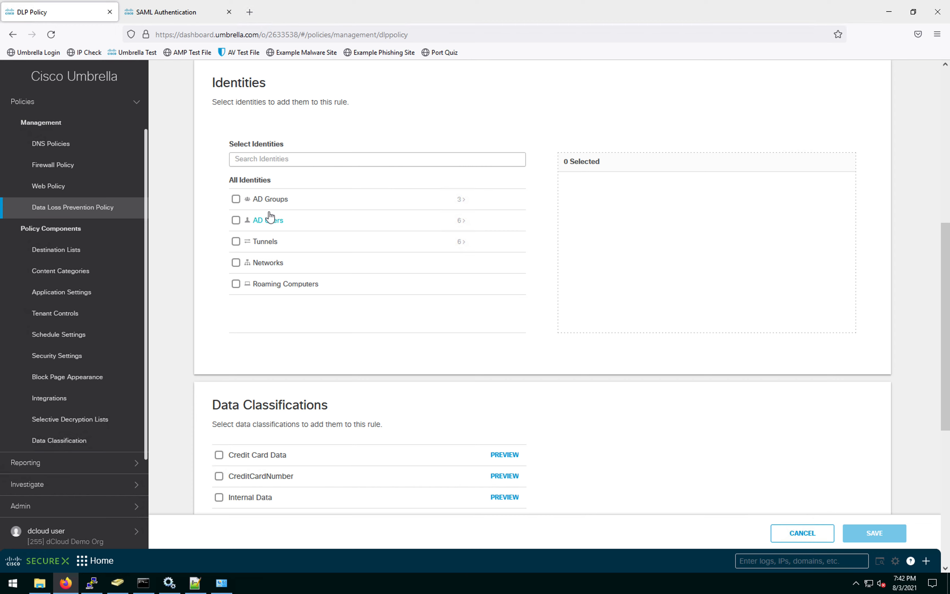
Step: Apply the DLP rule to tunnel labtunnel with Credit Card Data for All Destinations, and save
click(466, 246)
click(235, 242)
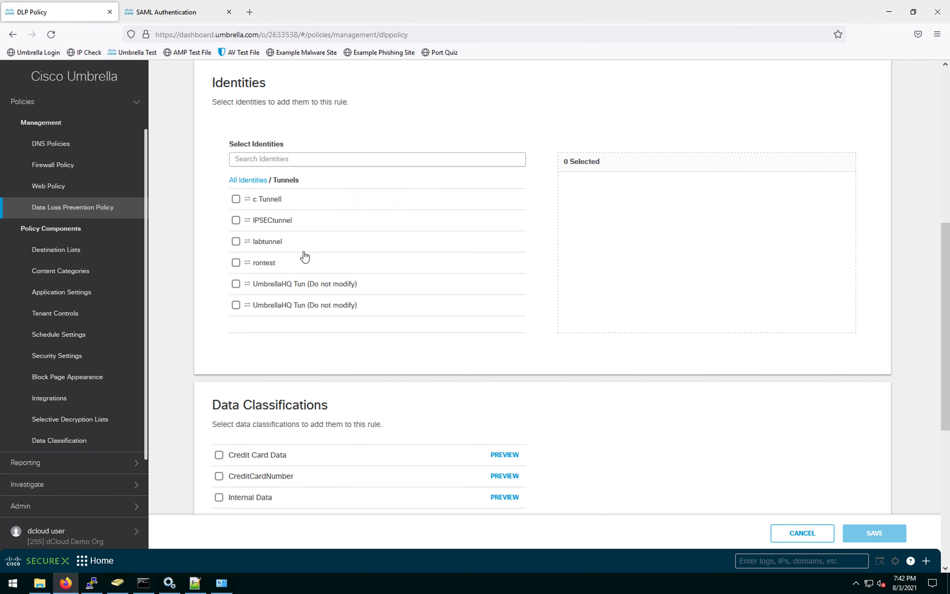
scroll(549, 295, down, 7)
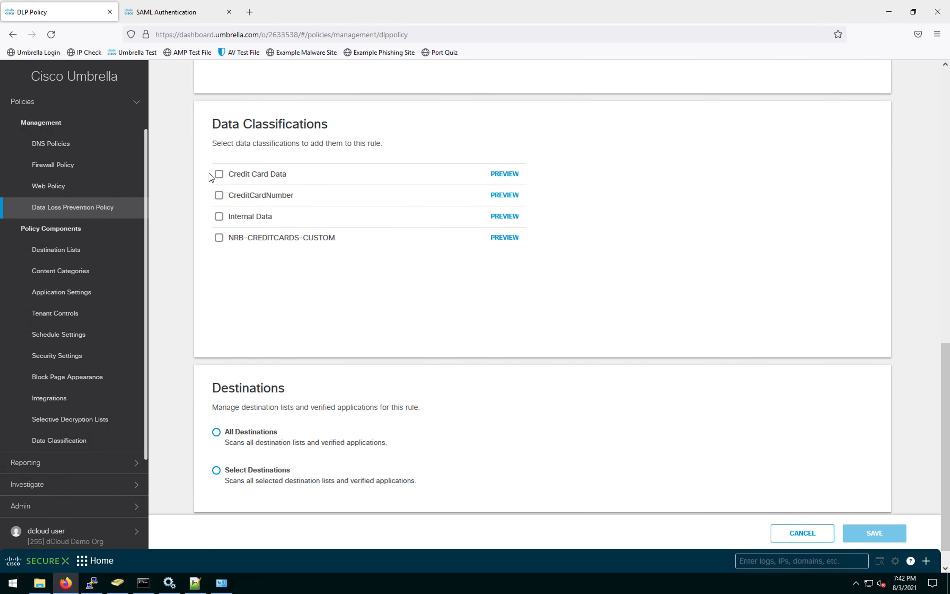
click(218, 174)
click(216, 432)
scroll(446, 358, down, 1)
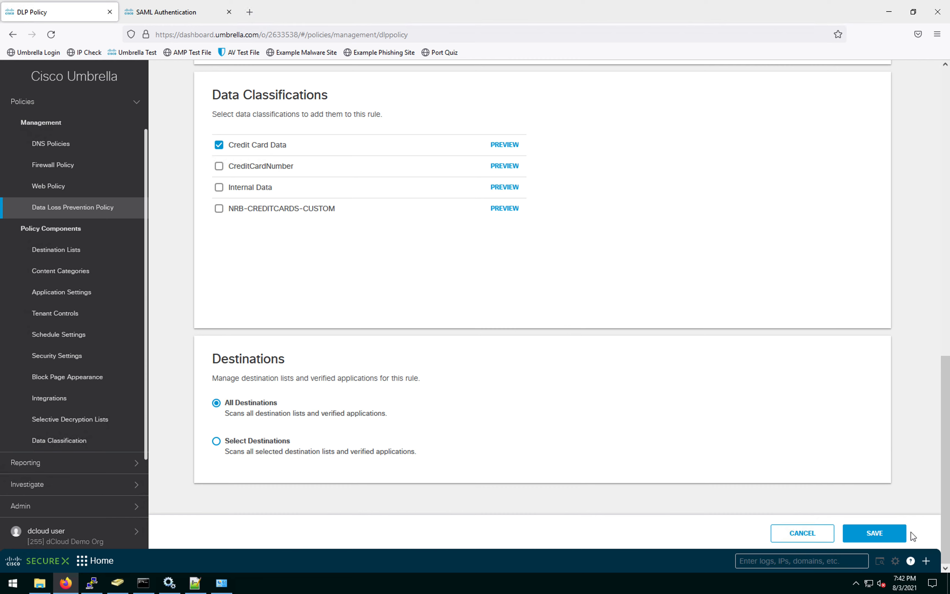
click(885, 534)
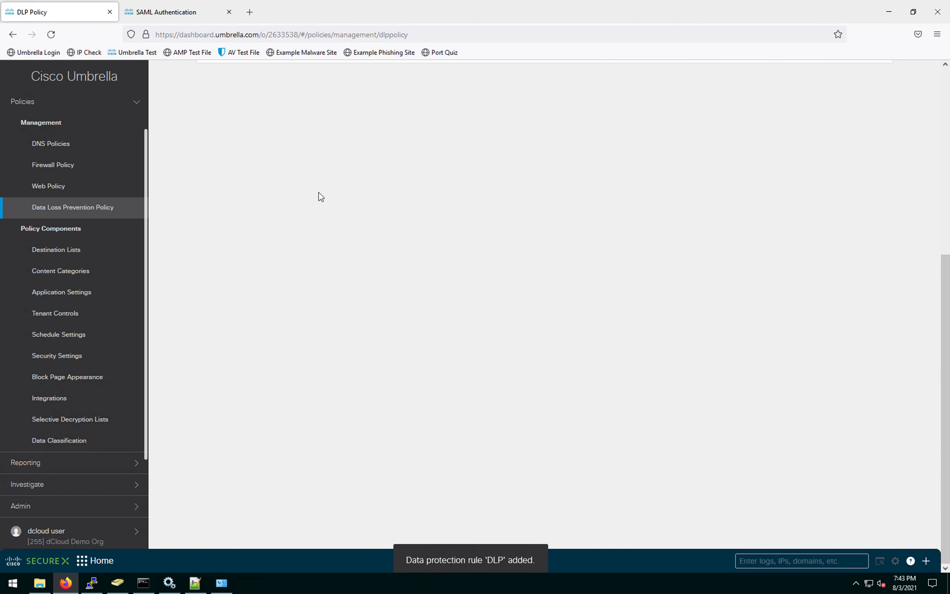
Step: Return to the Chrome session, close the block page window, and open getcreditcardnumbers.com
key(ctrl+Up)
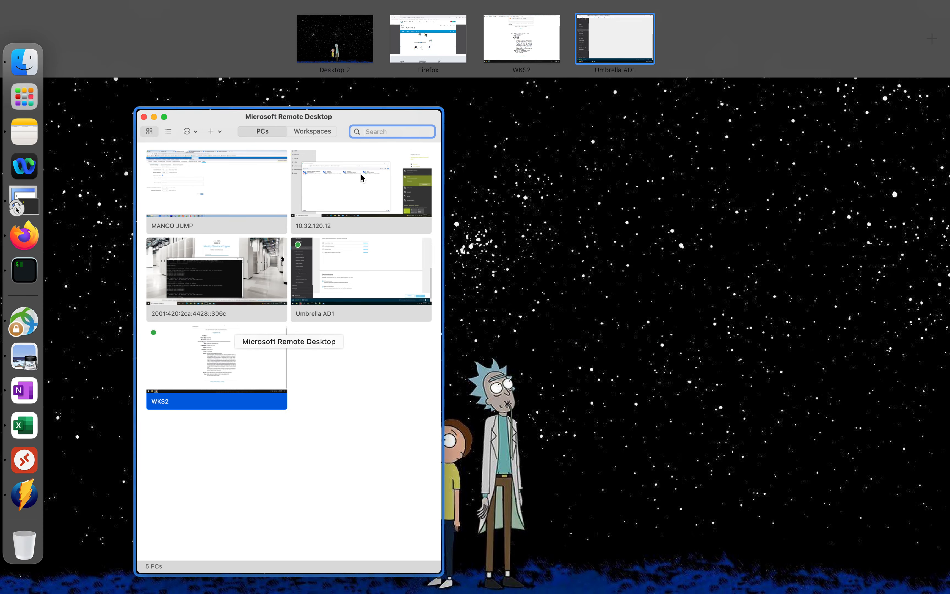
click(508, 32)
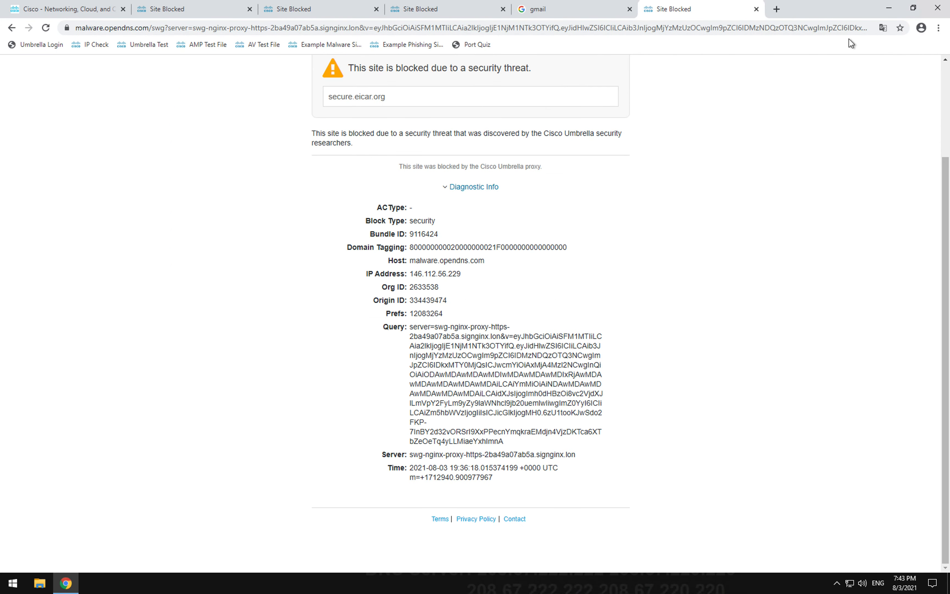
click(938, 10)
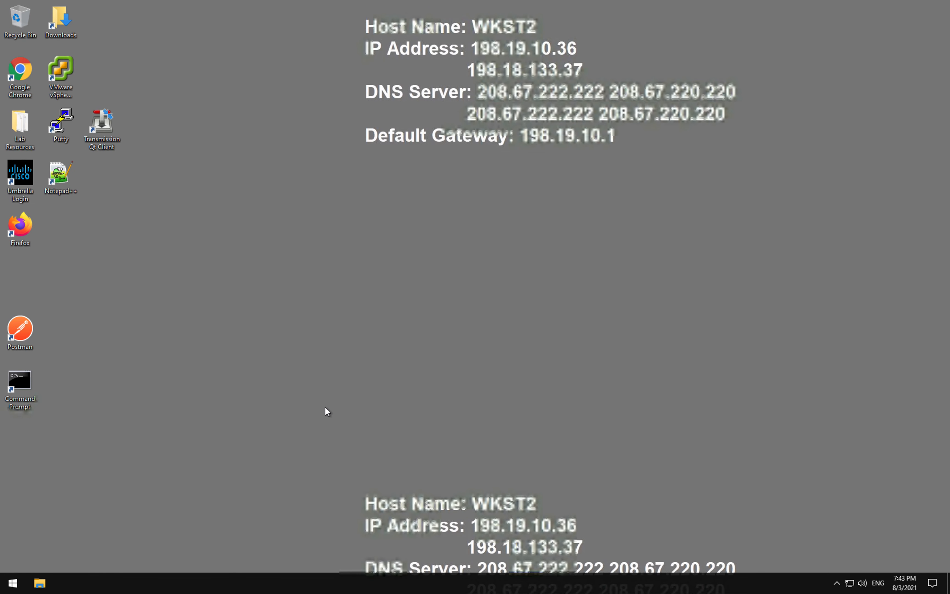
double_click(30, 75)
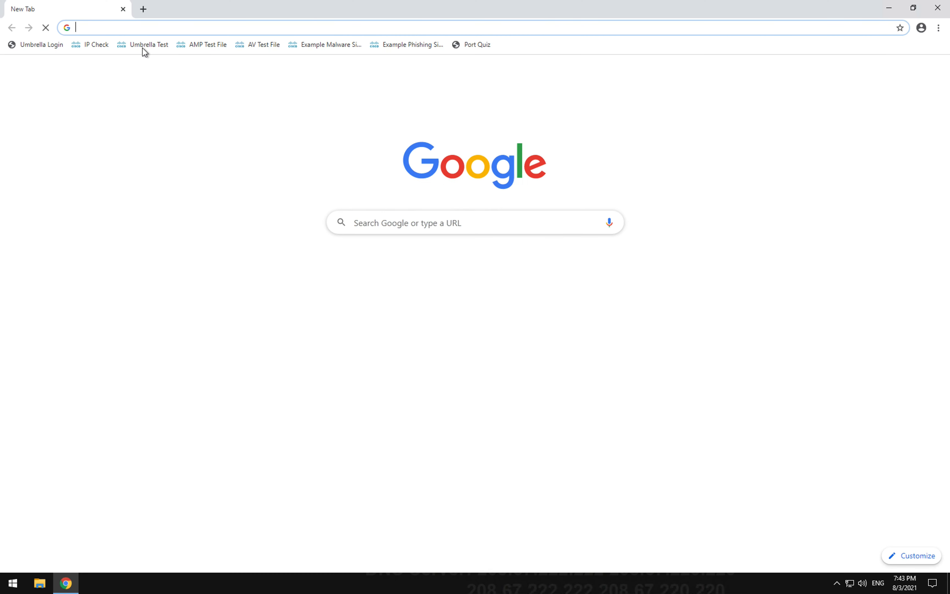
click(152, 26)
text(getcre)
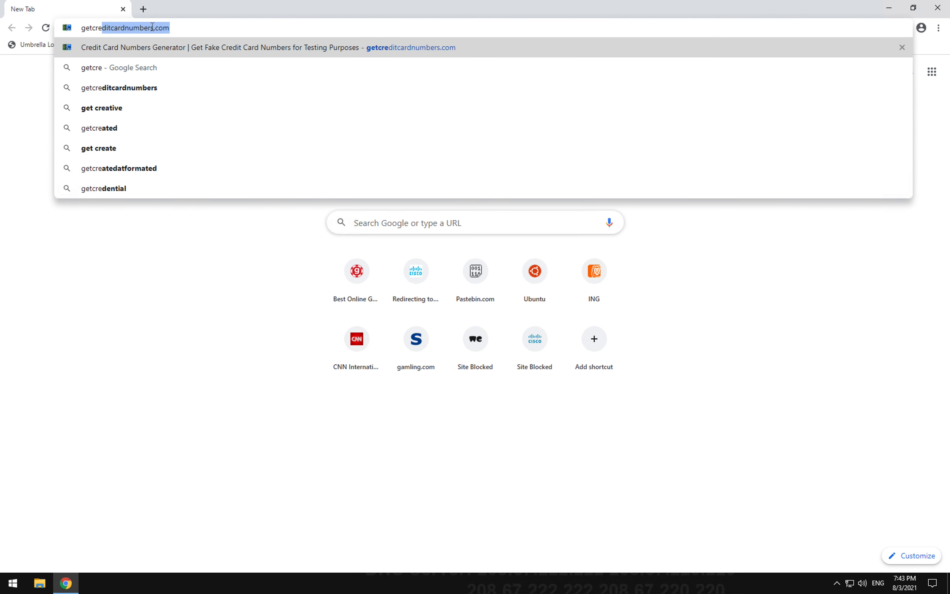
key(Return)
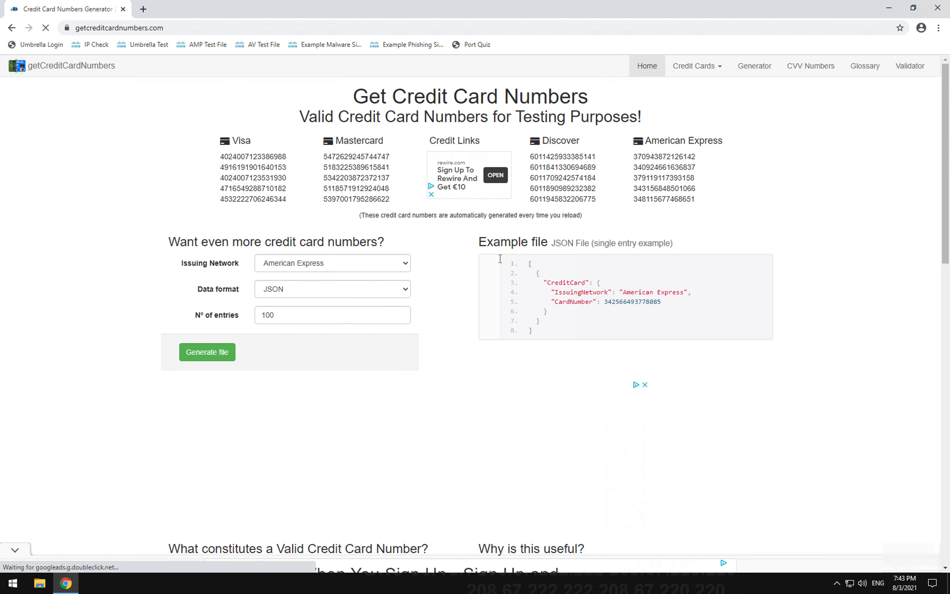
Step: Copy the five Visa test card numbers and open a new tab for Pastebin
drag(221, 155, 297, 204)
right_click(271, 192)
click(278, 197)
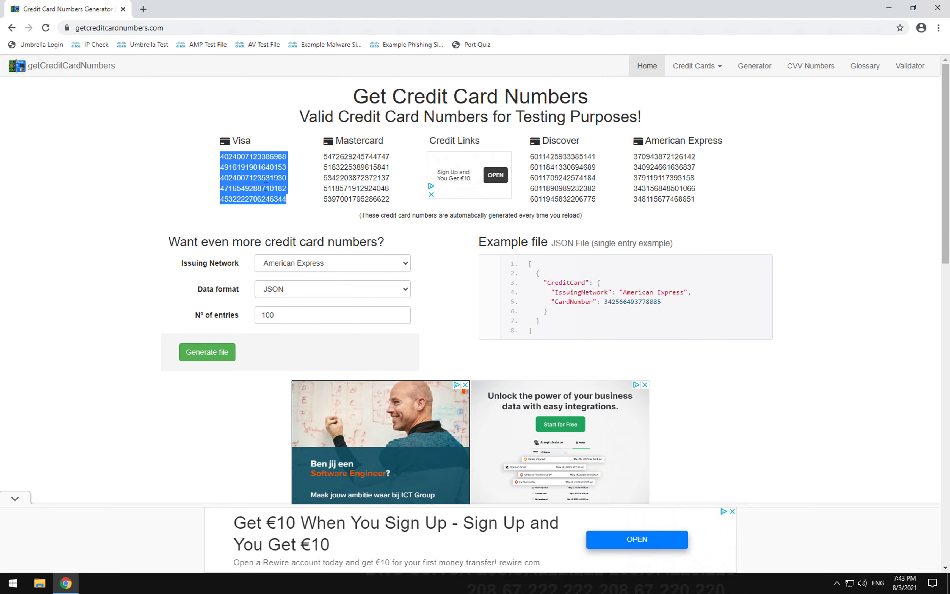
click(143, 9)
click(204, 30)
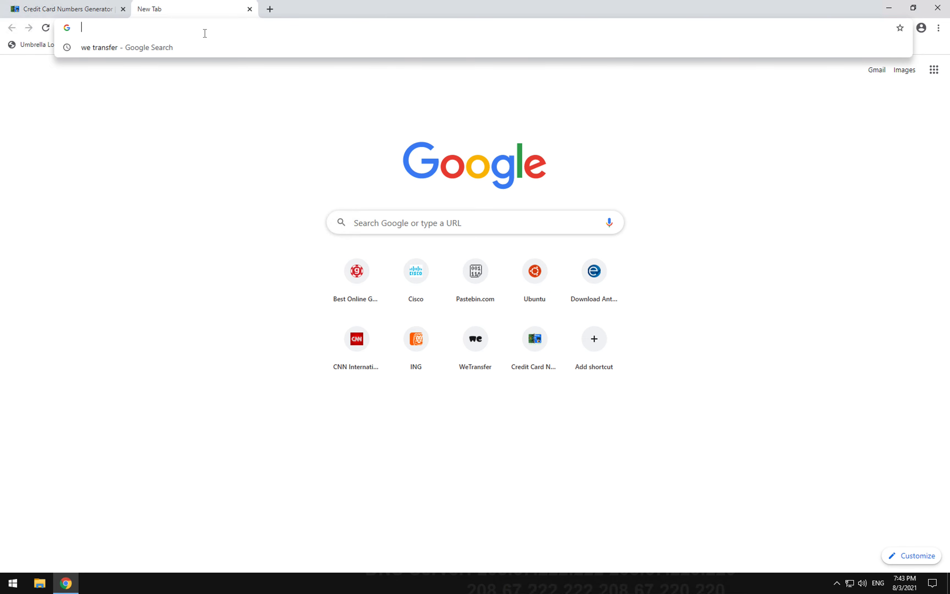
Step: Load pastebin.com and accept its privacy consent
text(pastebin.com)
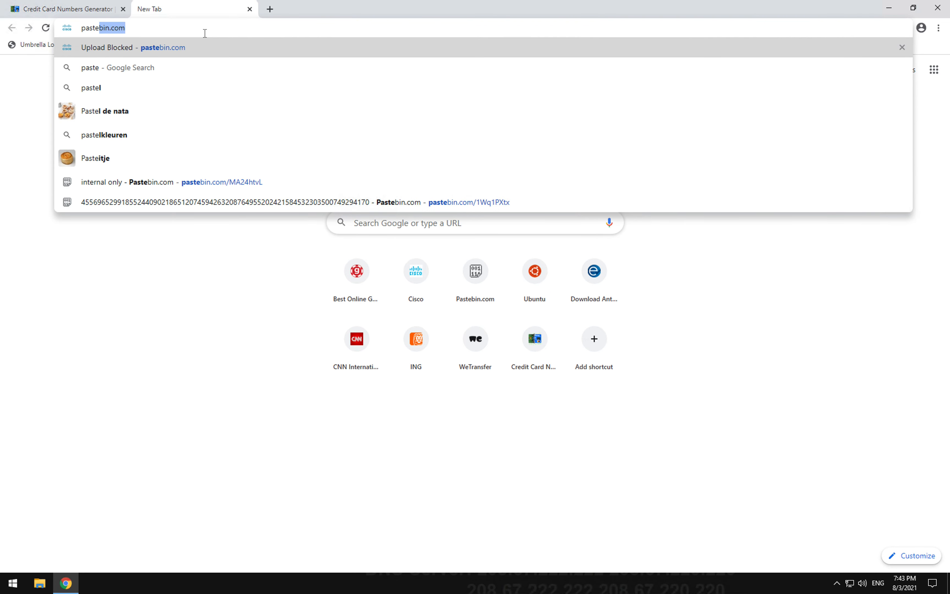
key(Return)
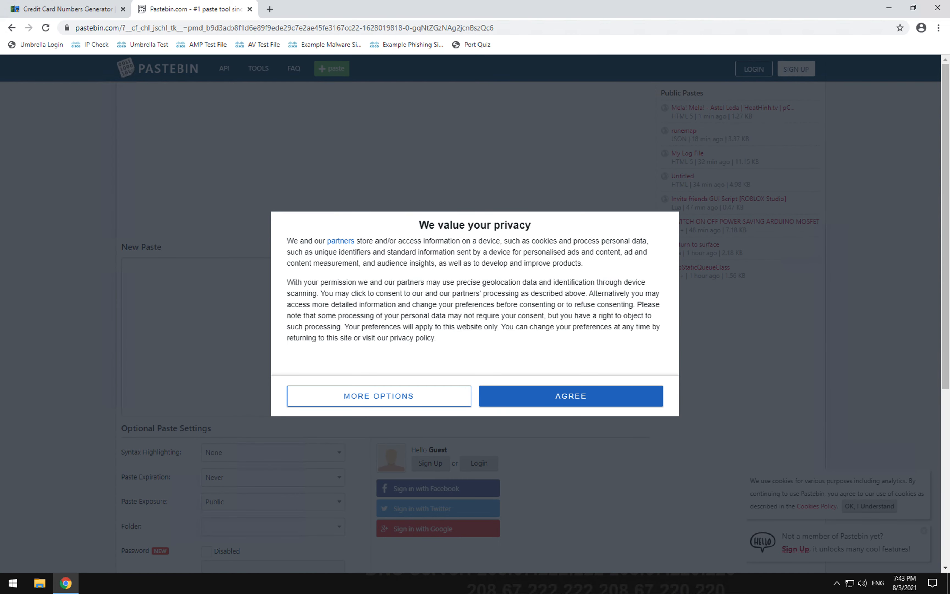
click(585, 398)
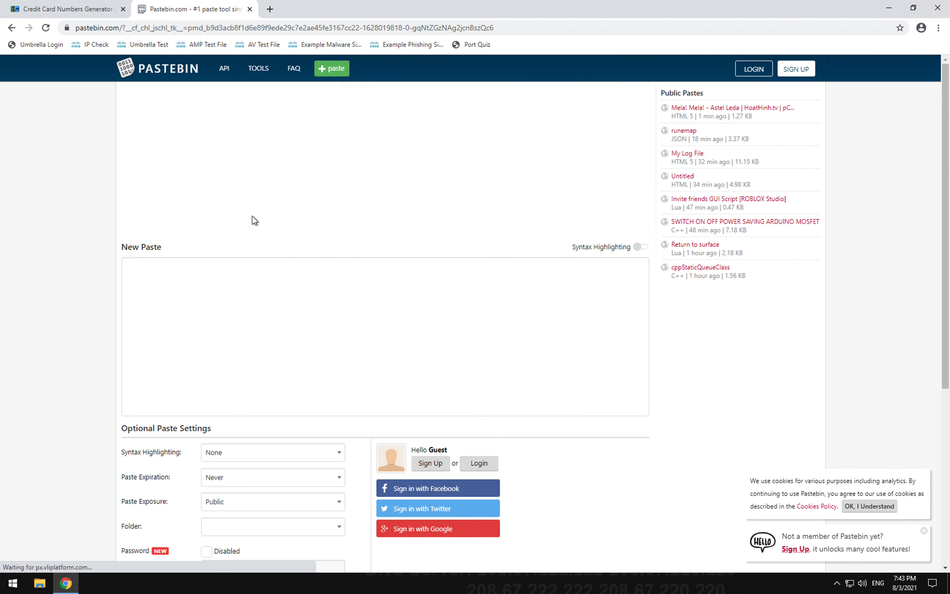
Step: Publish the five Visa card numbers as a new guest paste, then show the desktops overview
click(214, 294)
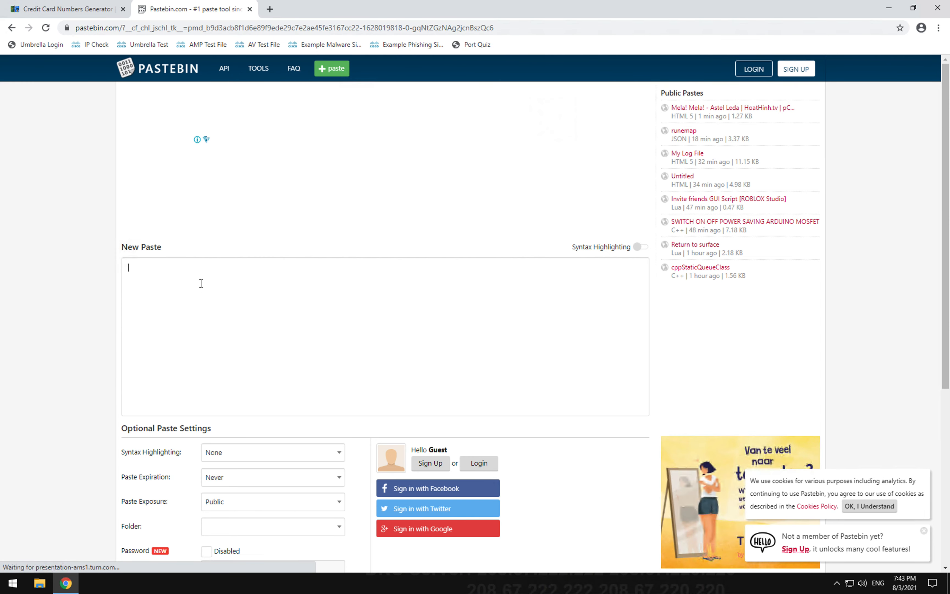
key(ctrl+v)
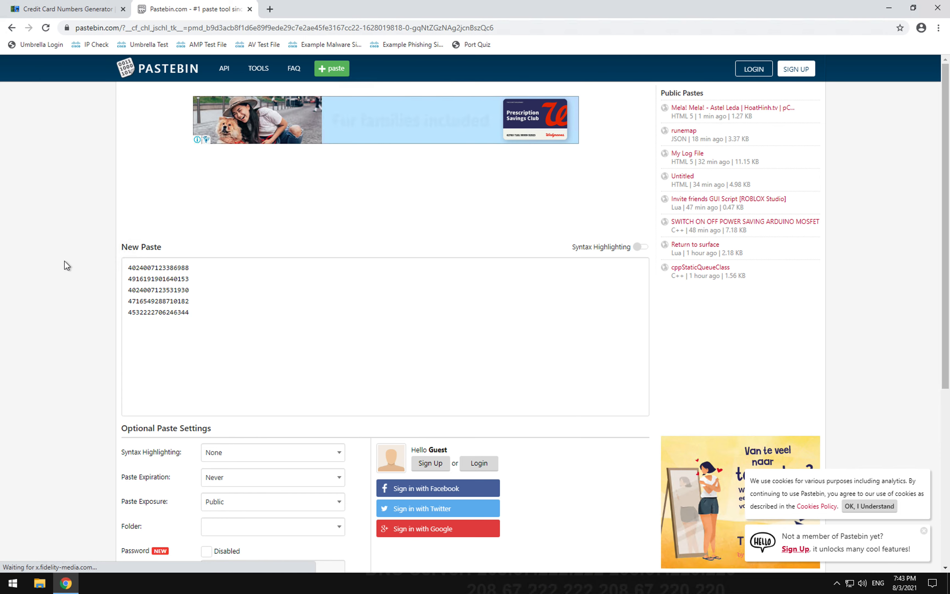
scroll(66, 261, down, 5)
click(233, 362)
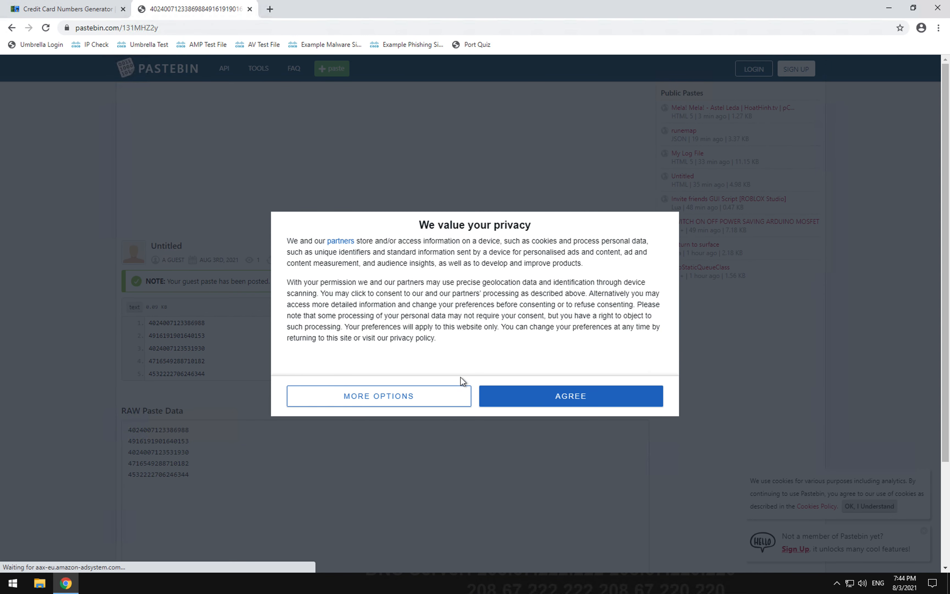
click(573, 399)
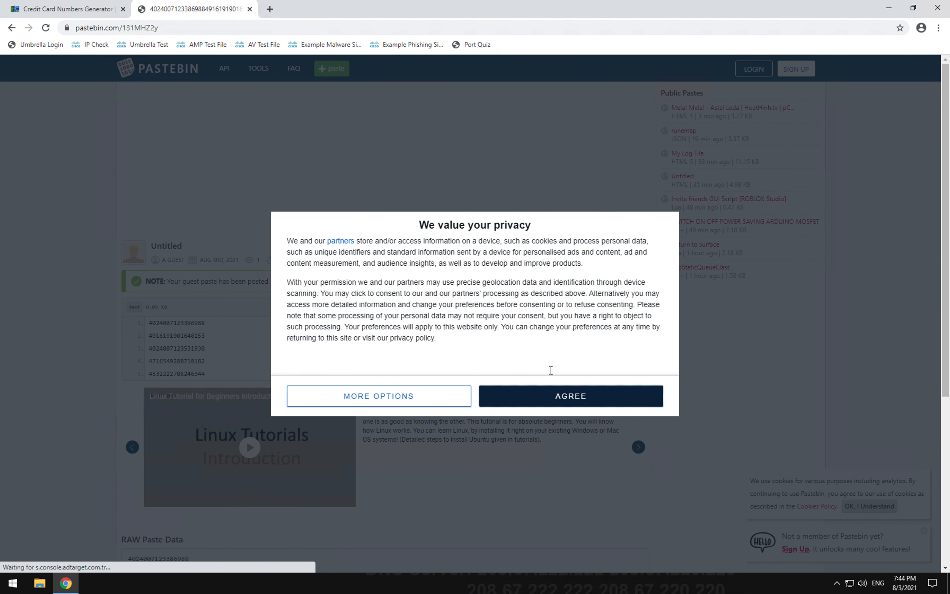
click(575, 399)
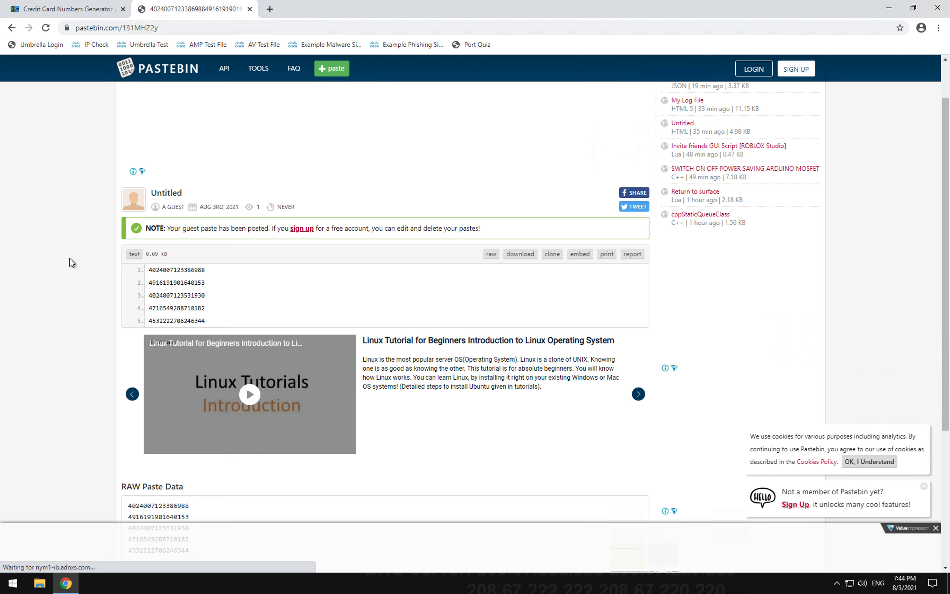
scroll(69, 258, down, 5)
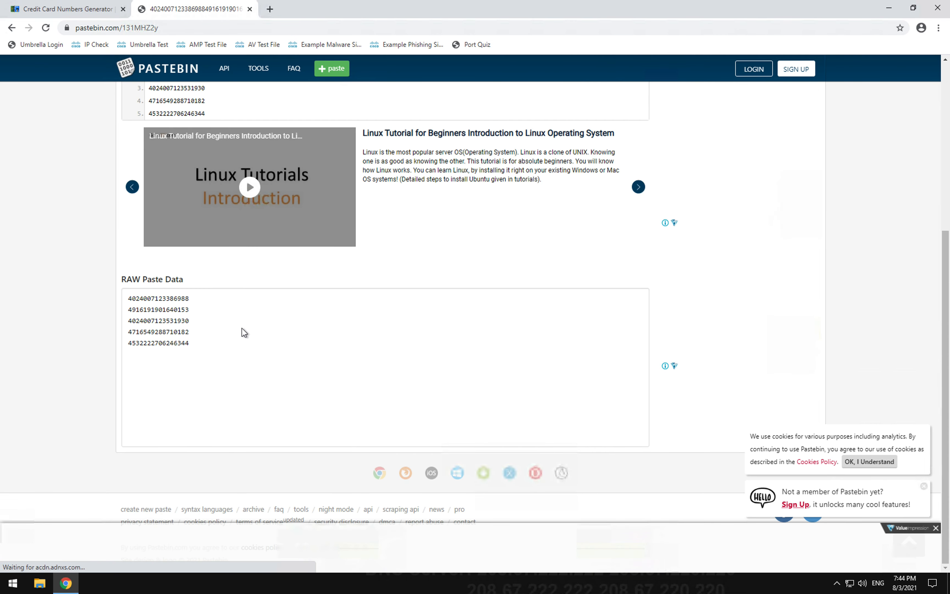
key(ctrl+Up)
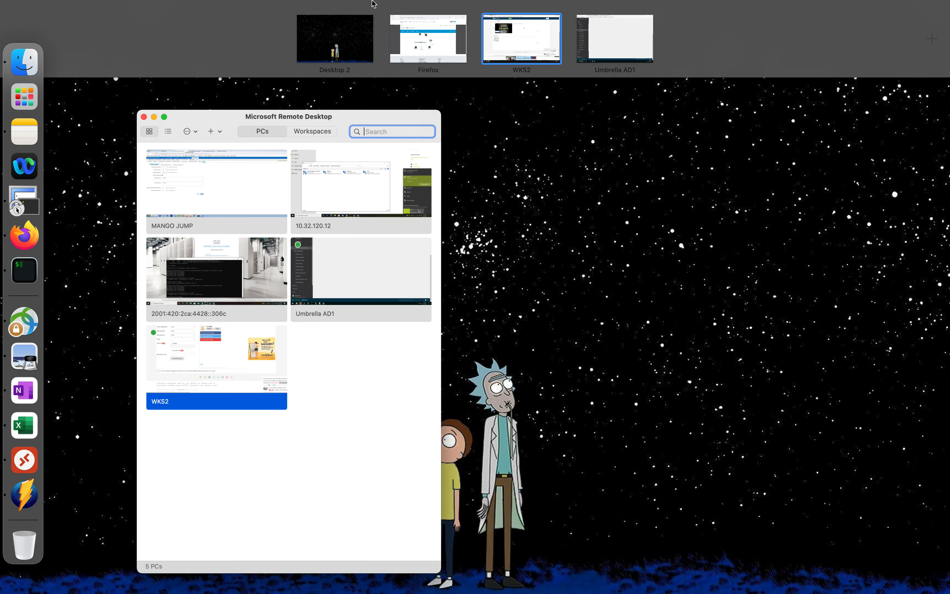
Step: In the Umbrella AD1 session, open Reporting > Data Loss Prevention
click(625, 40)
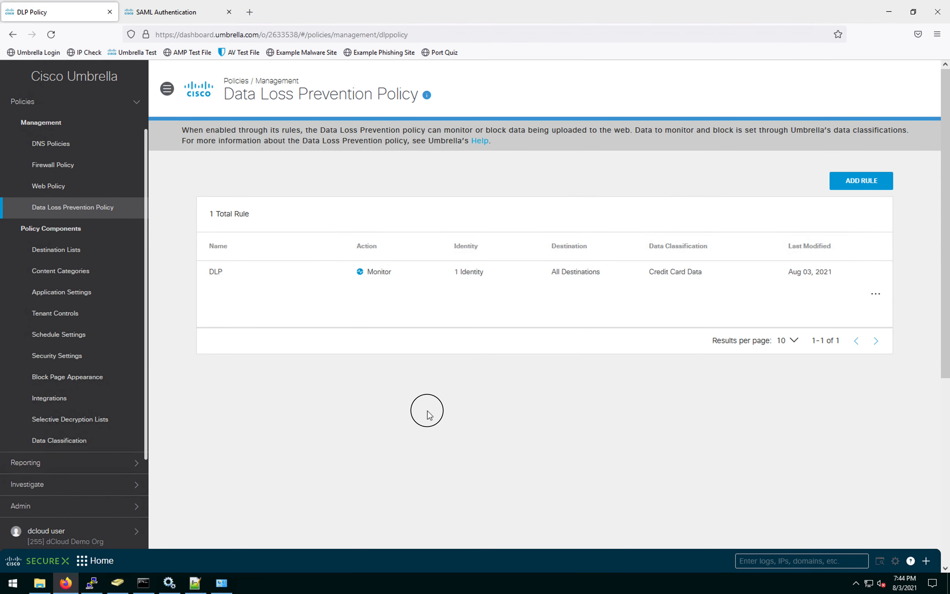
click(52, 463)
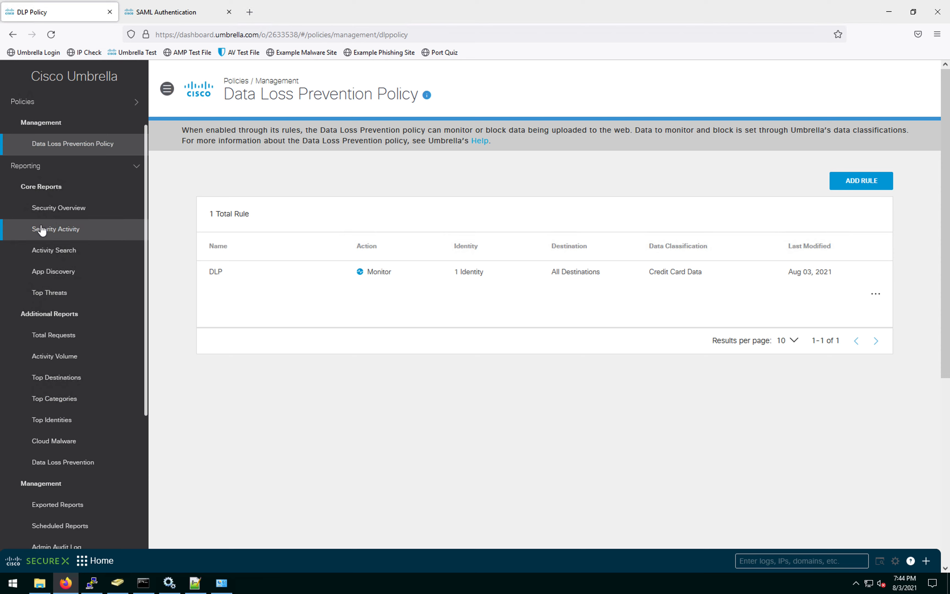
click(79, 467)
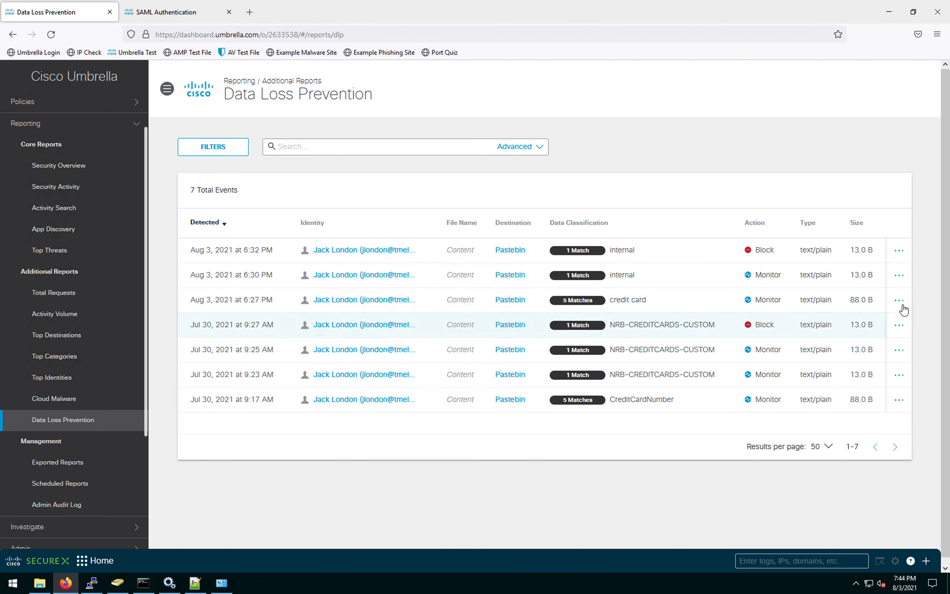
Step: View details of the Aug 3, 6:27 PM credit card event for the Pastebin upload
click(381, 305)
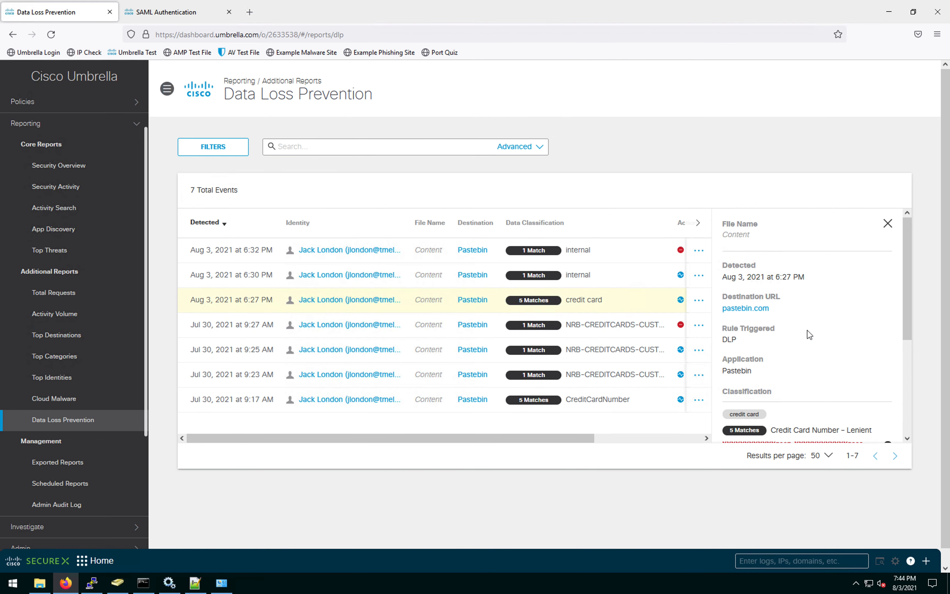
scroll(808, 329, down, 5)
scroll(807, 330, up, 1)
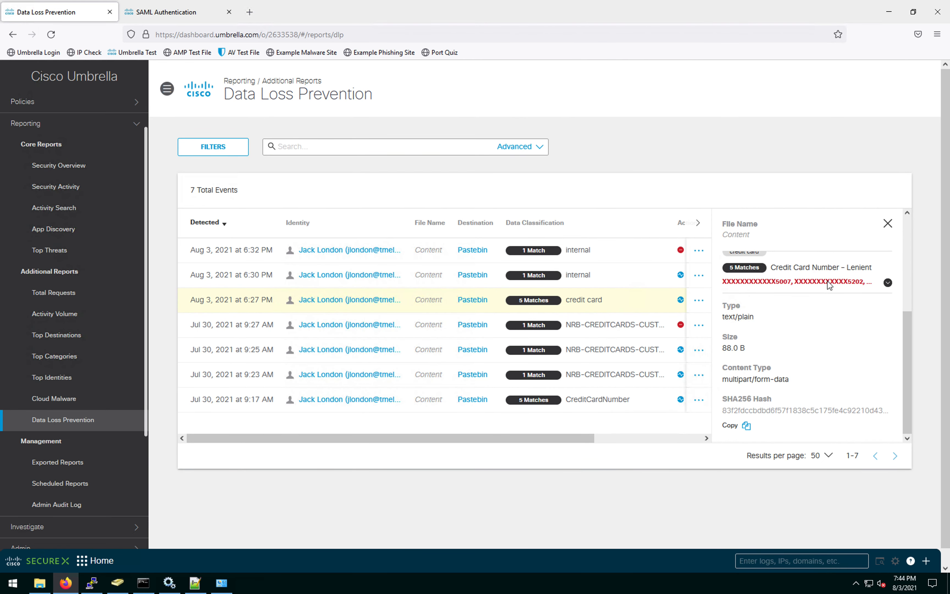
scroll(792, 308, up, 3)
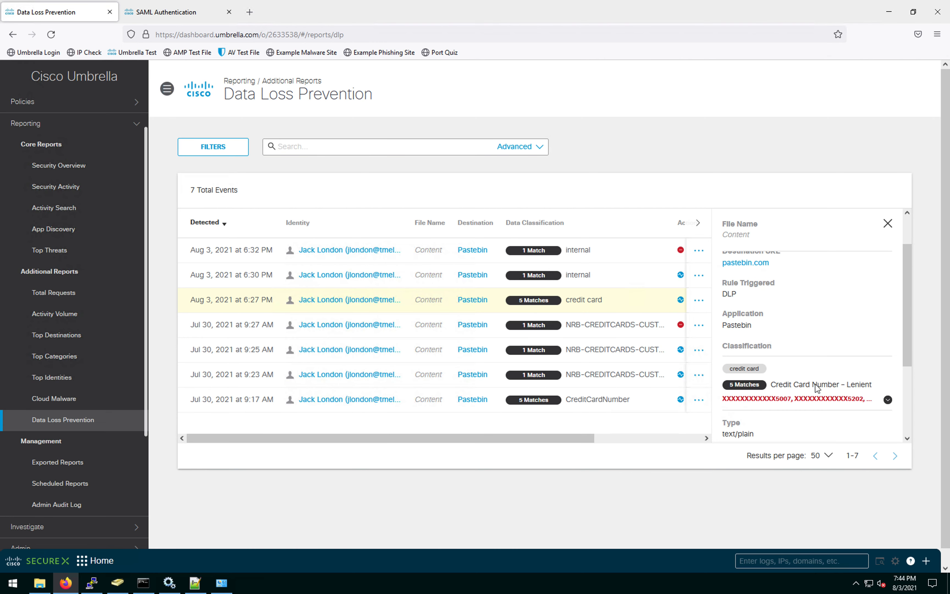
scroll(798, 377, up, 1)
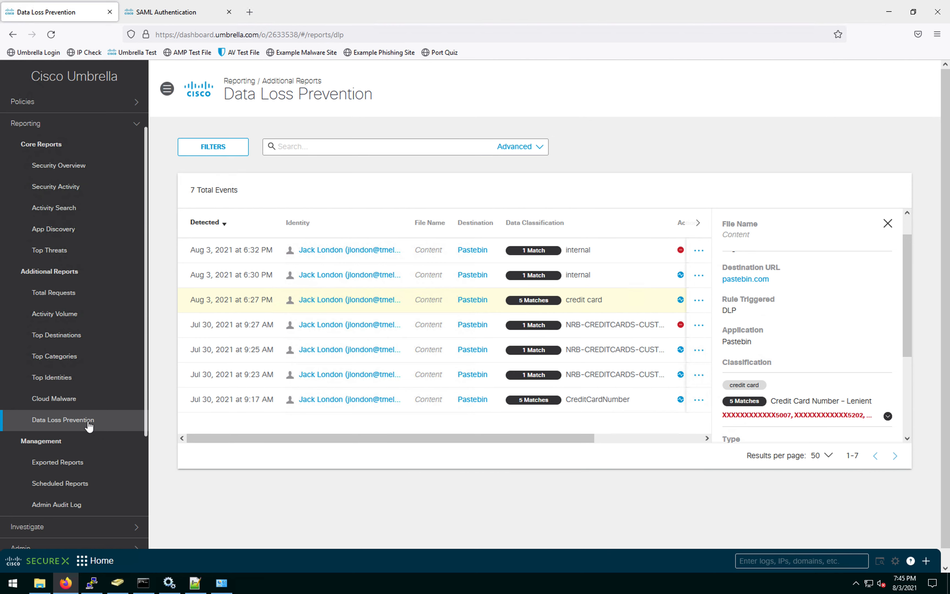
click(129, 106)
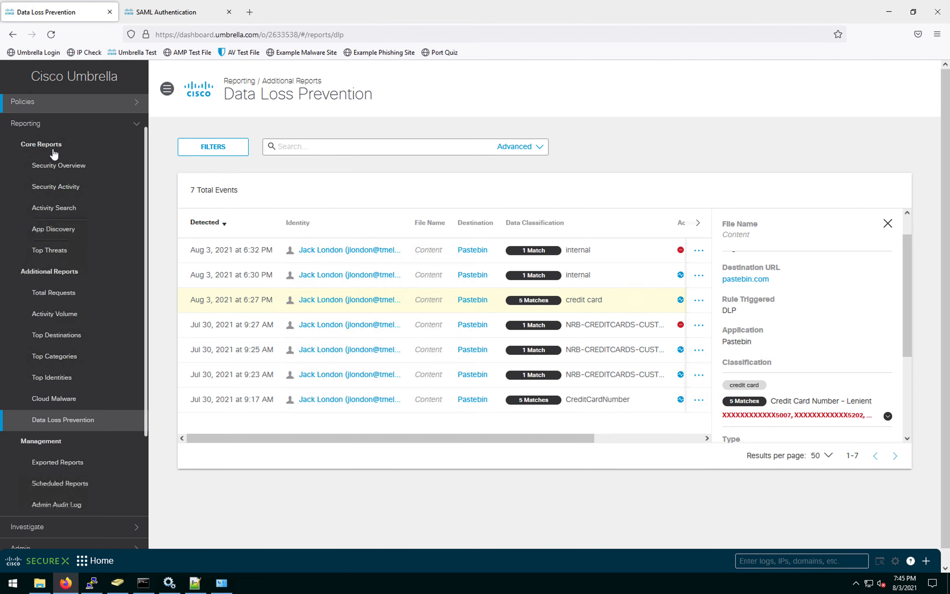
Step: Start a new DLP rule named 'Internal' with its action set to Block
click(61, 207)
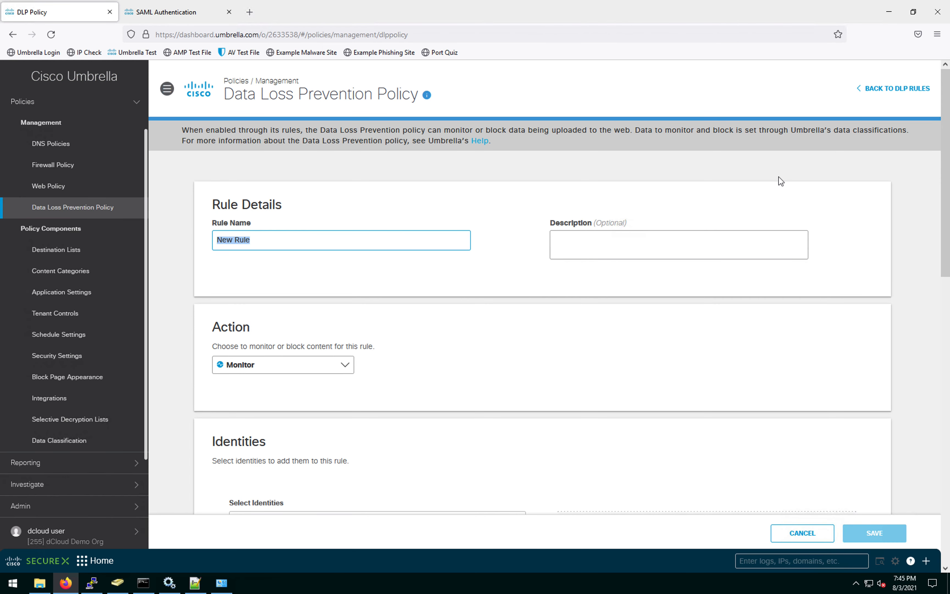
click(194, 233)
text(Internal)
click(465, 324)
click(348, 364)
click(347, 365)
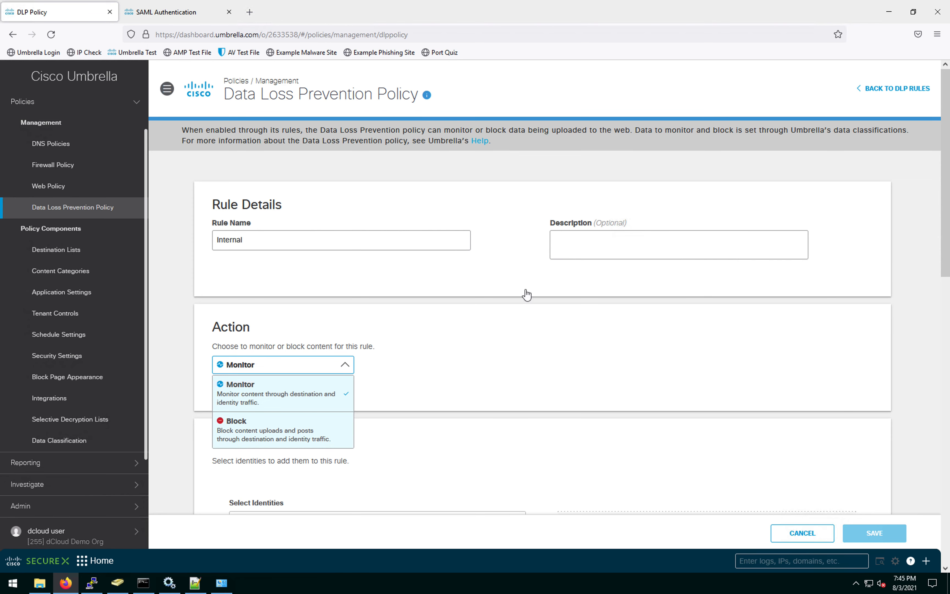
key(Down)
key(Return)
scroll(525, 289, down, 10)
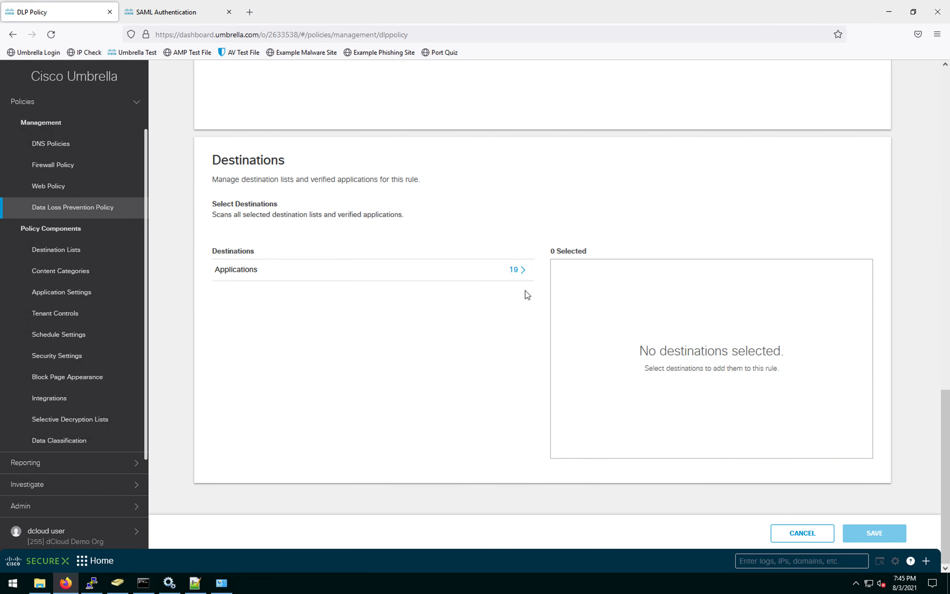
scroll(527, 294, up, 8)
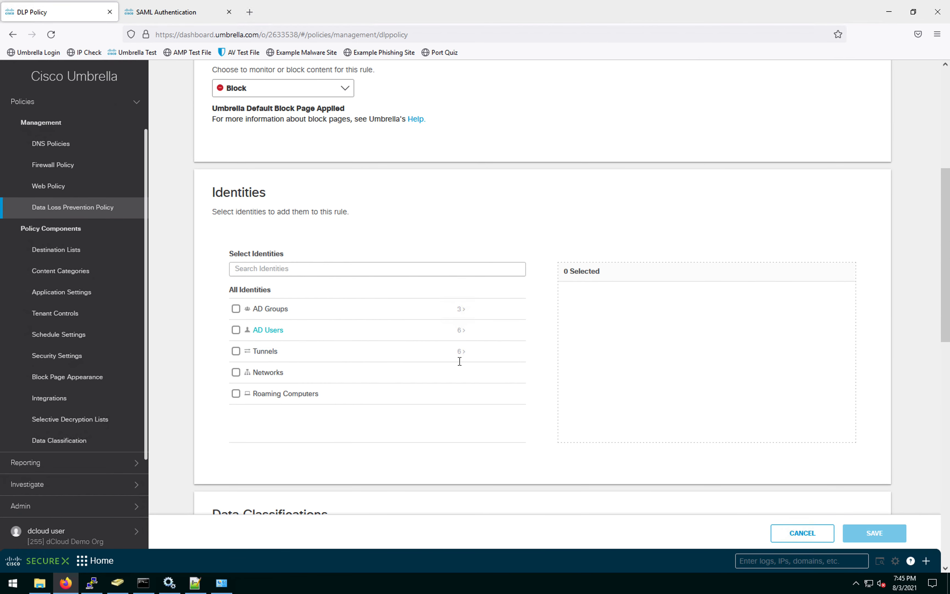
Step: Apply the rule to the labtunnel tunnel identity and the Internal Data classification
click(464, 352)
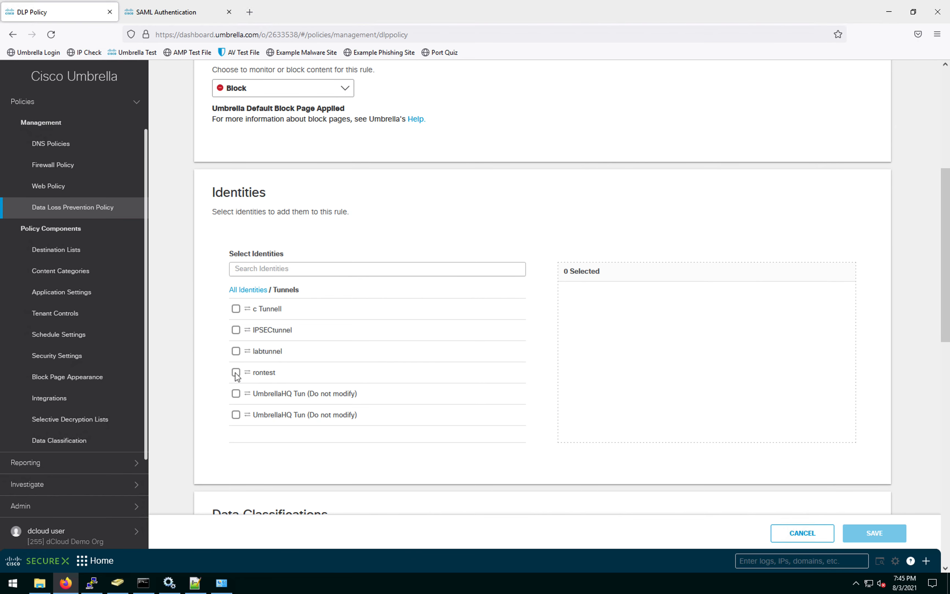
click(235, 351)
scroll(642, 352, down, 10)
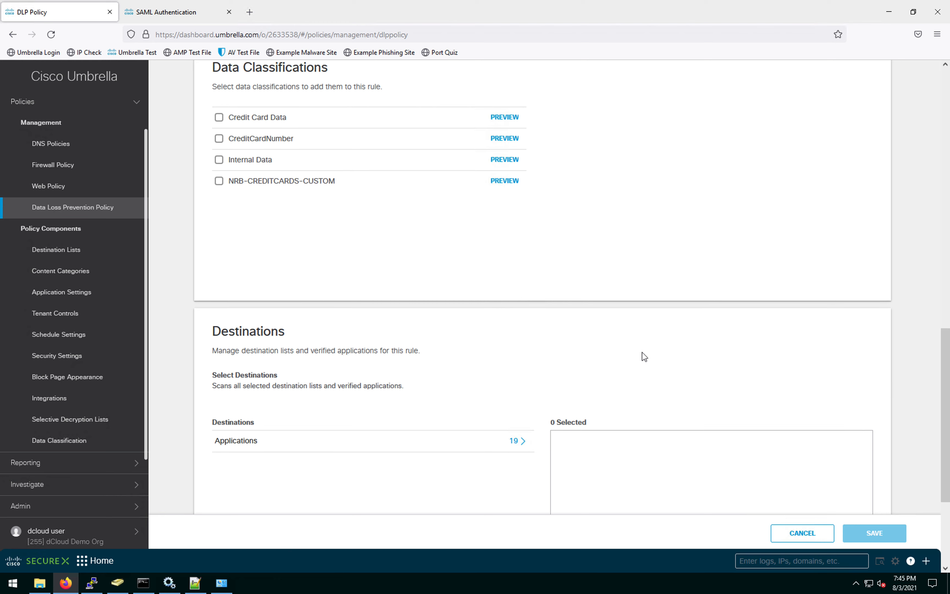
scroll(645, 356, up, 3)
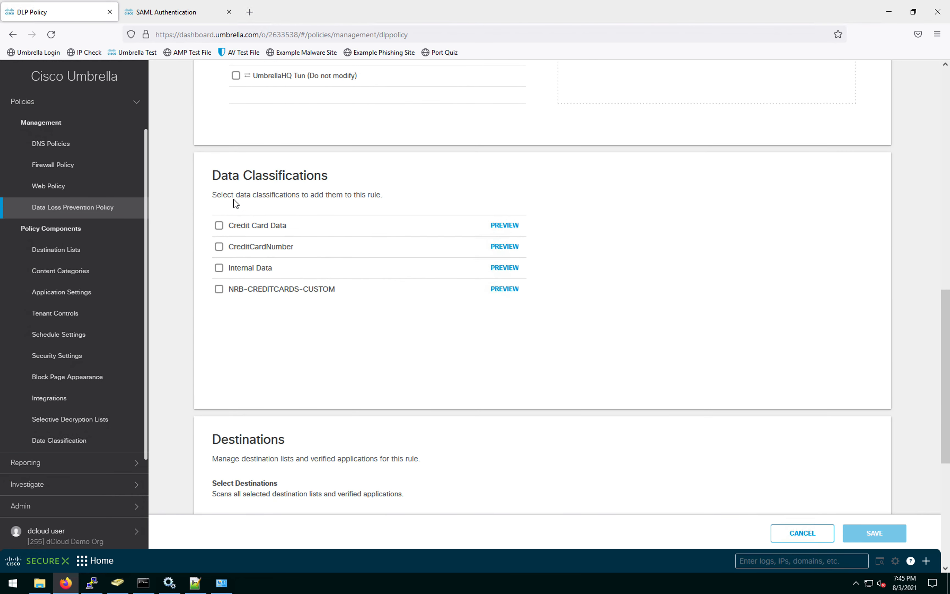
click(220, 268)
scroll(375, 303, down, 5)
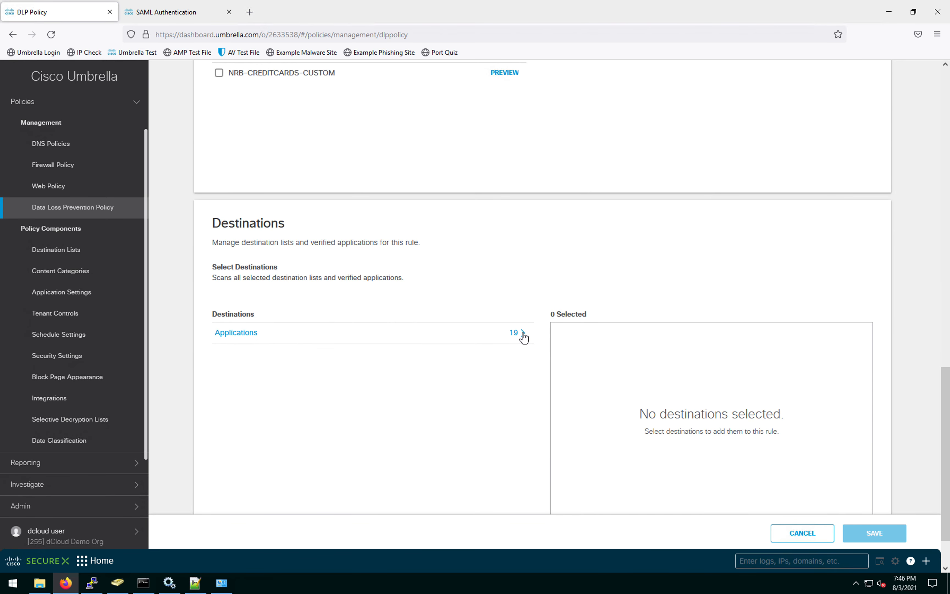
scroll(511, 337, down, 2)
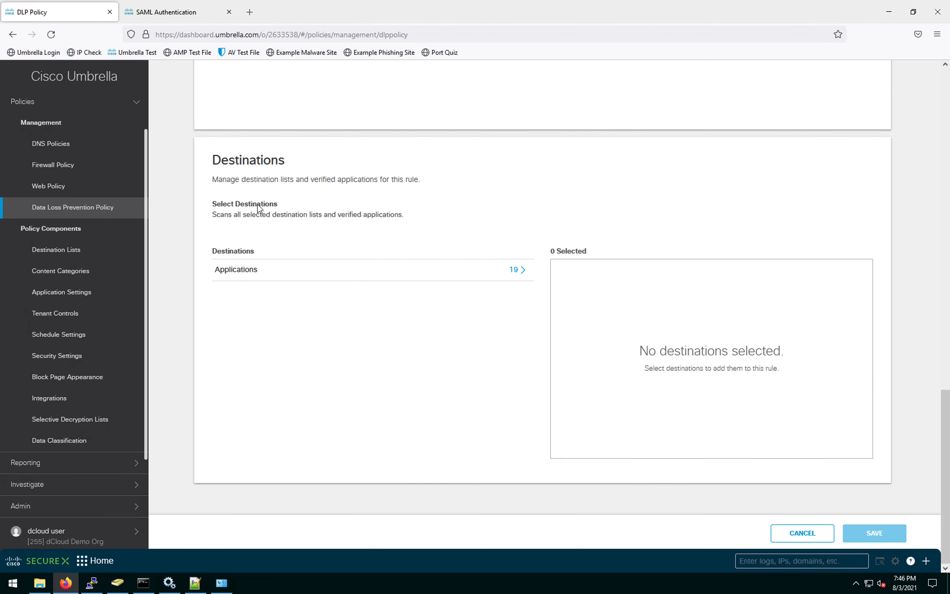
Step: Add Pastebin as the rule's destination application and save the rule
click(525, 270)
click(334, 248)
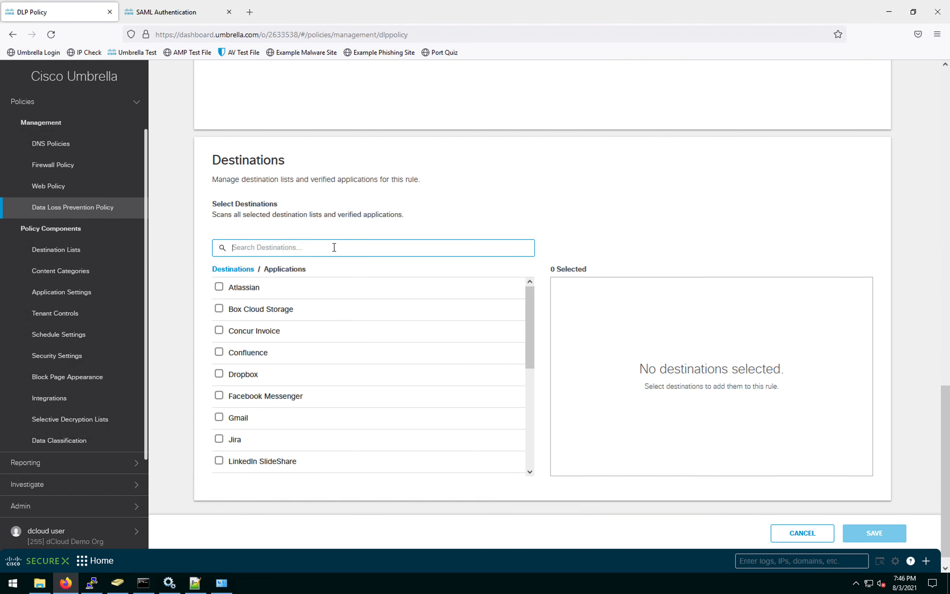
text(paste)
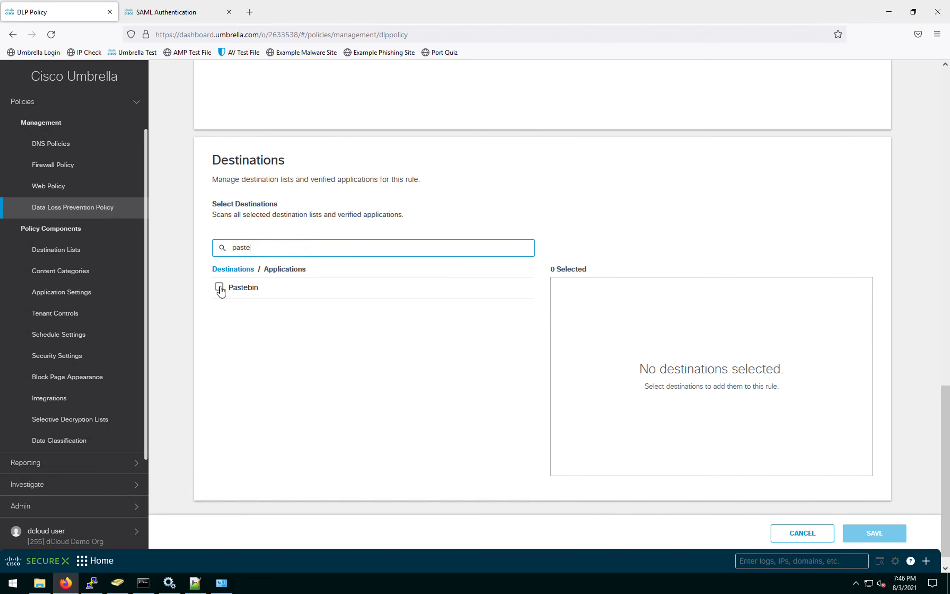
click(219, 287)
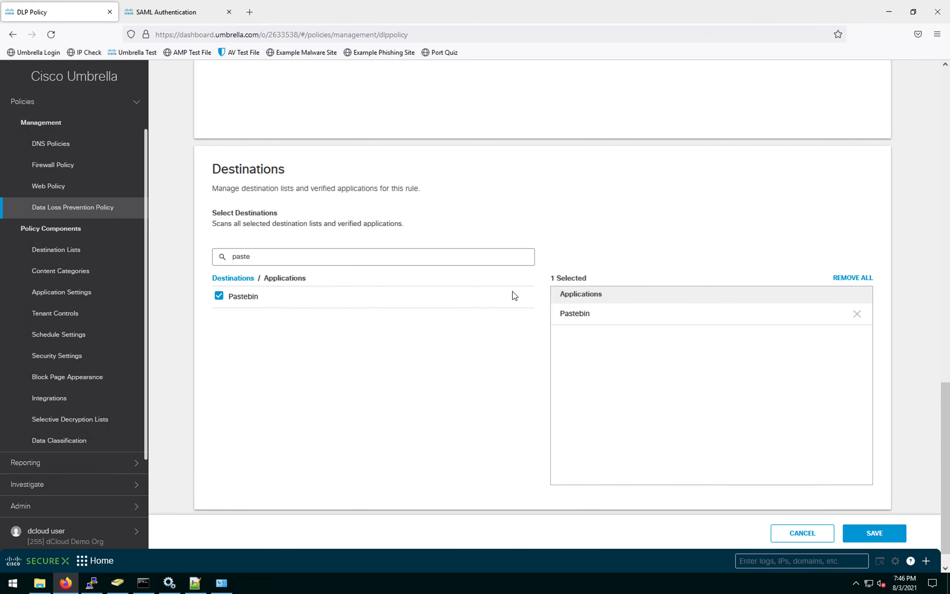
scroll(514, 294, up, 10)
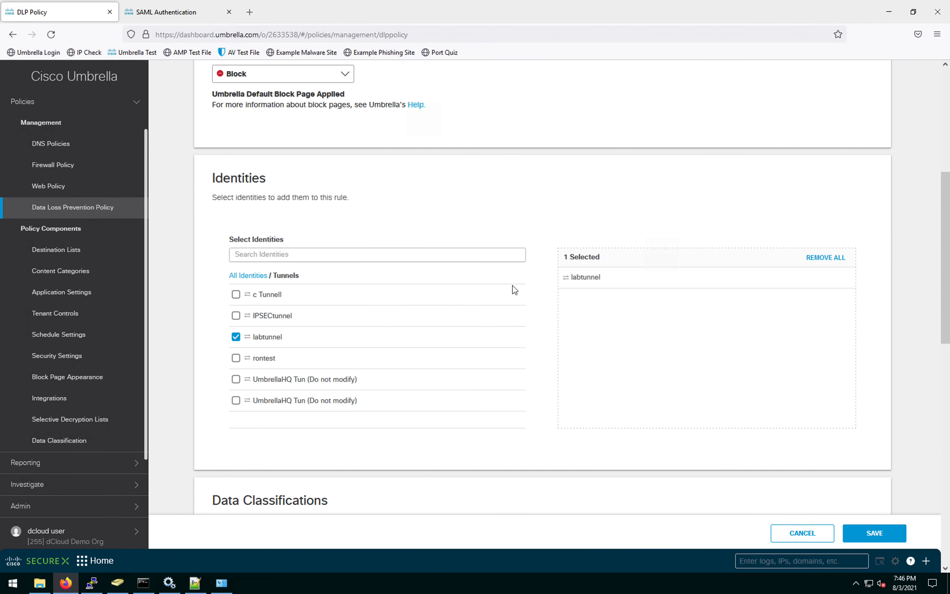
scroll(515, 290, up, 5)
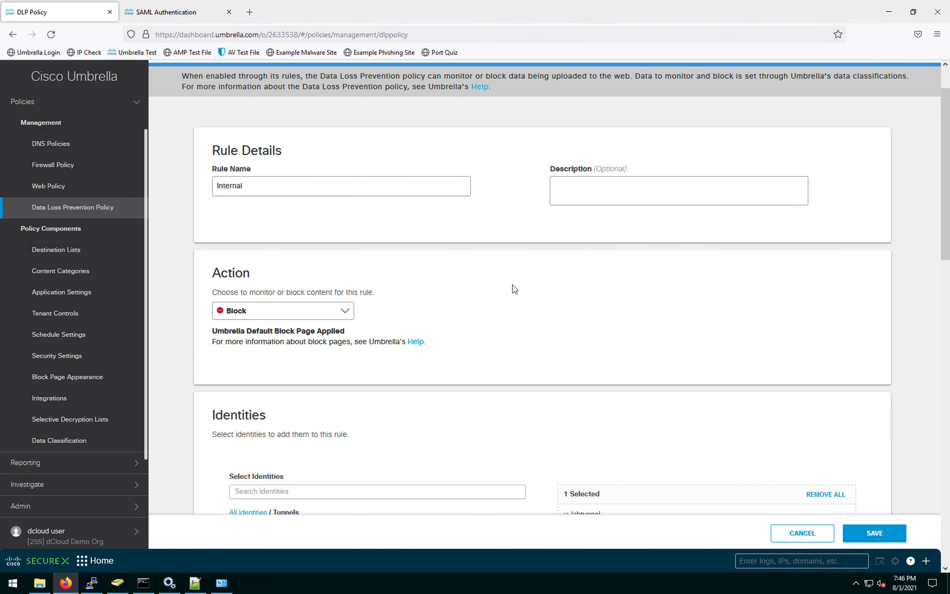
scroll(515, 289, down, 6)
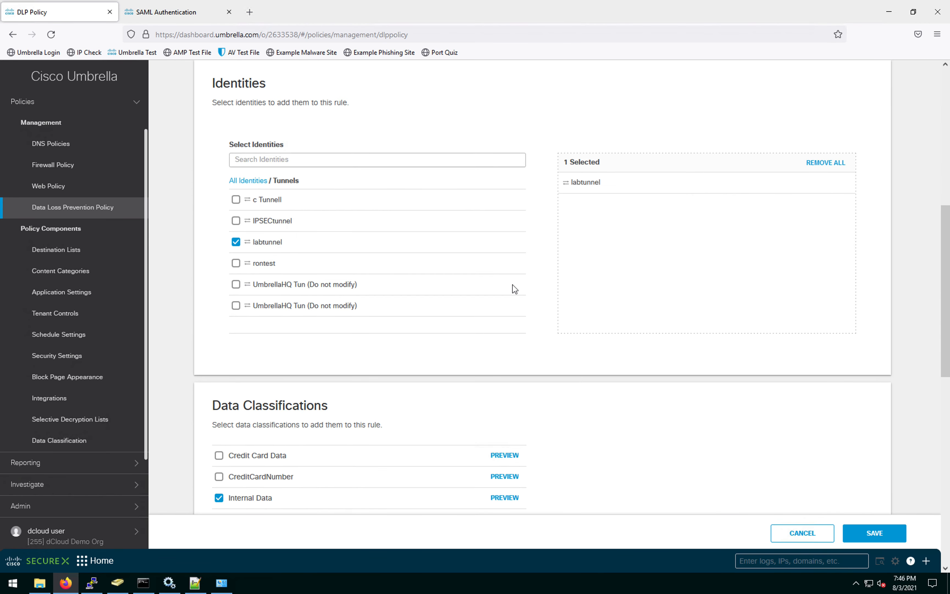
scroll(428, 254, down, 6)
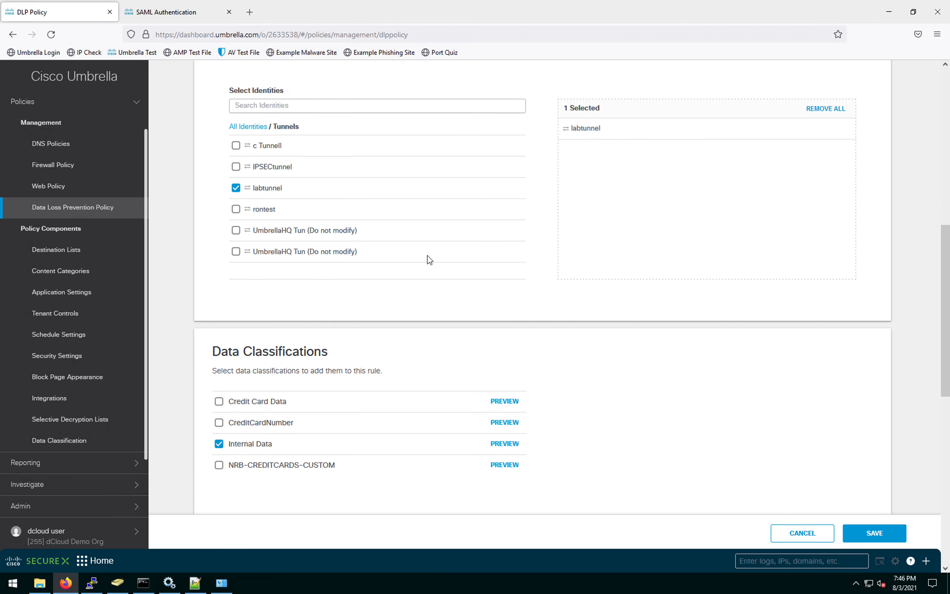
scroll(339, 311, down, 5)
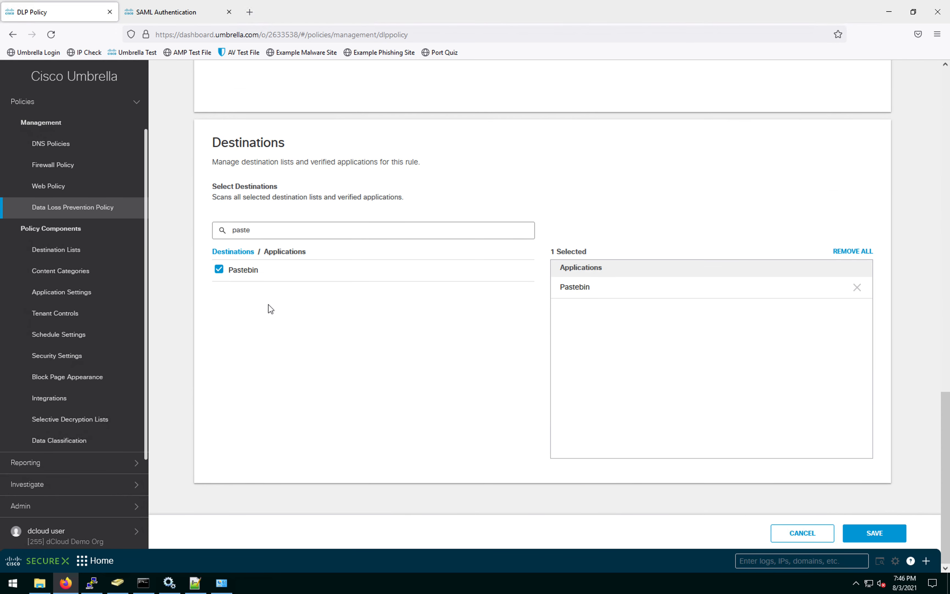
click(885, 532)
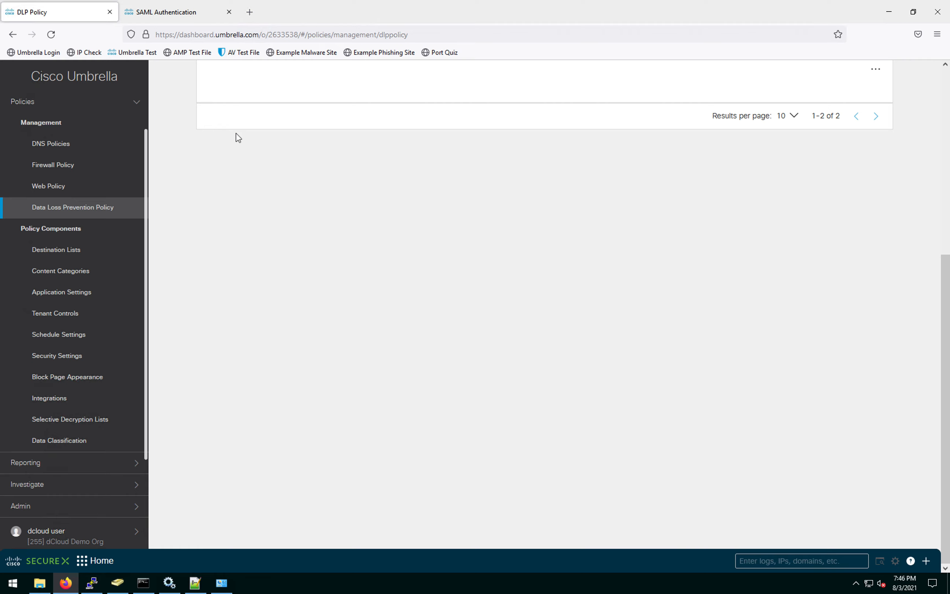
key(ctrl+Up)
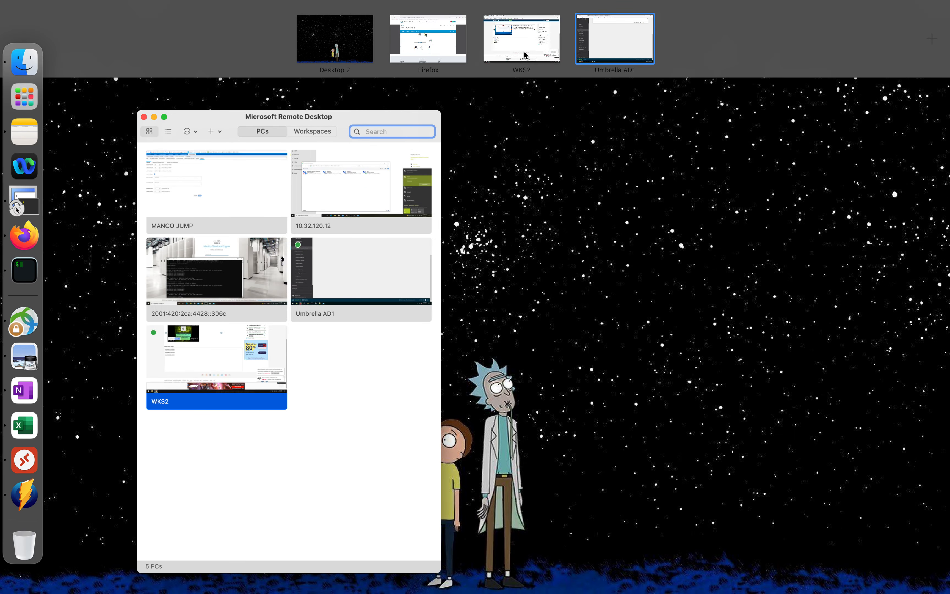
Step: On the workstation, open pastebin.com in Chrome and accept the privacy consent
click(608, 39)
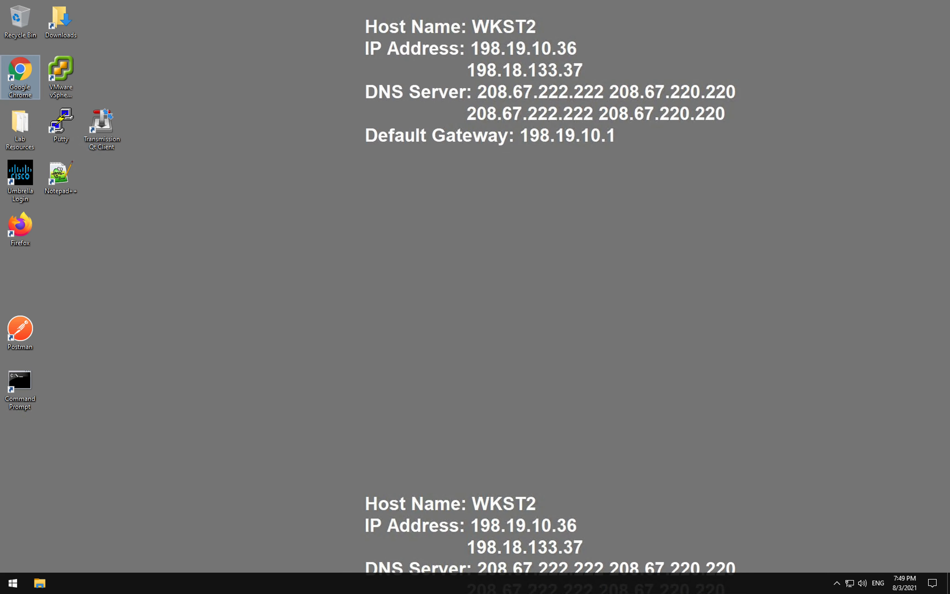
double_click(15, 66)
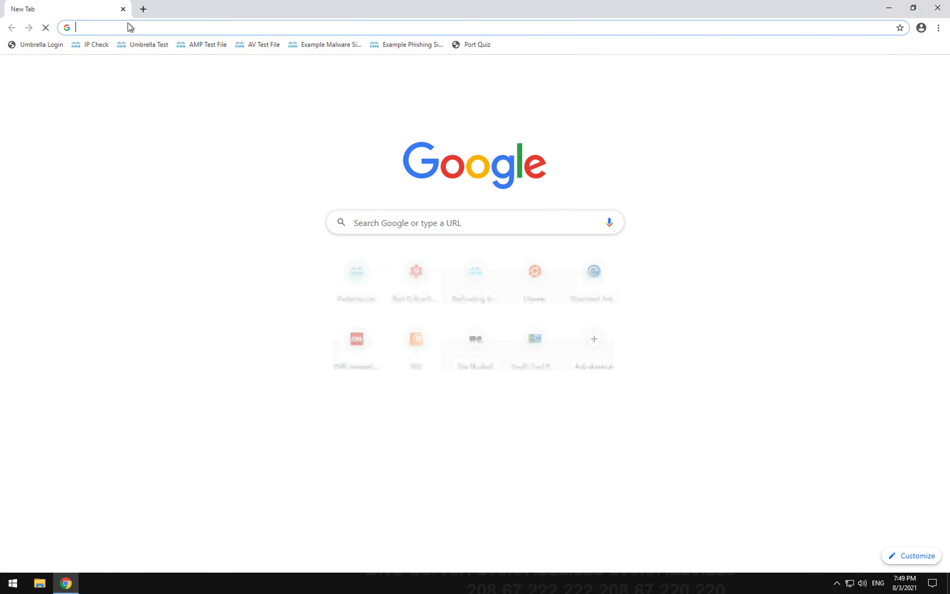
click(128, 27)
text(past)
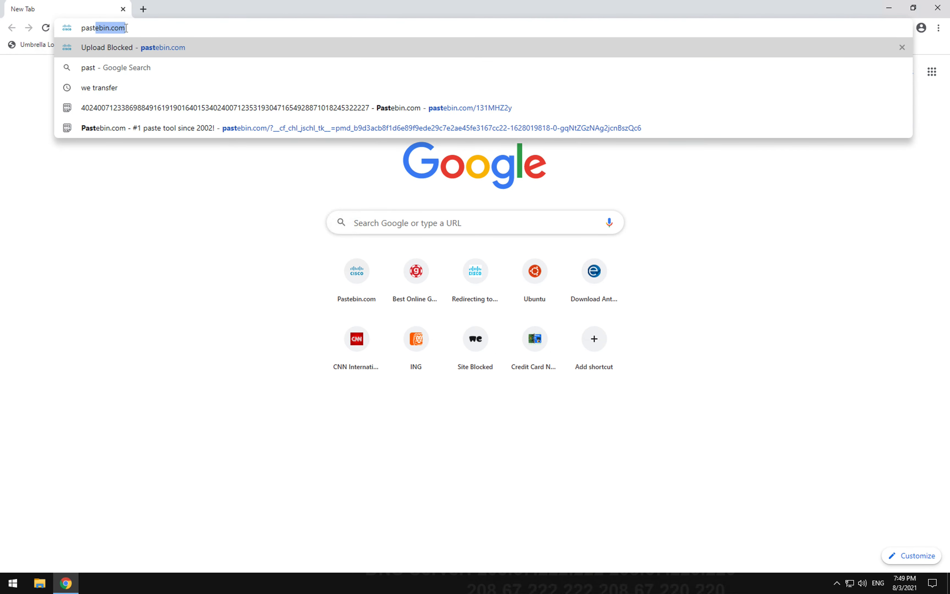
text(e)
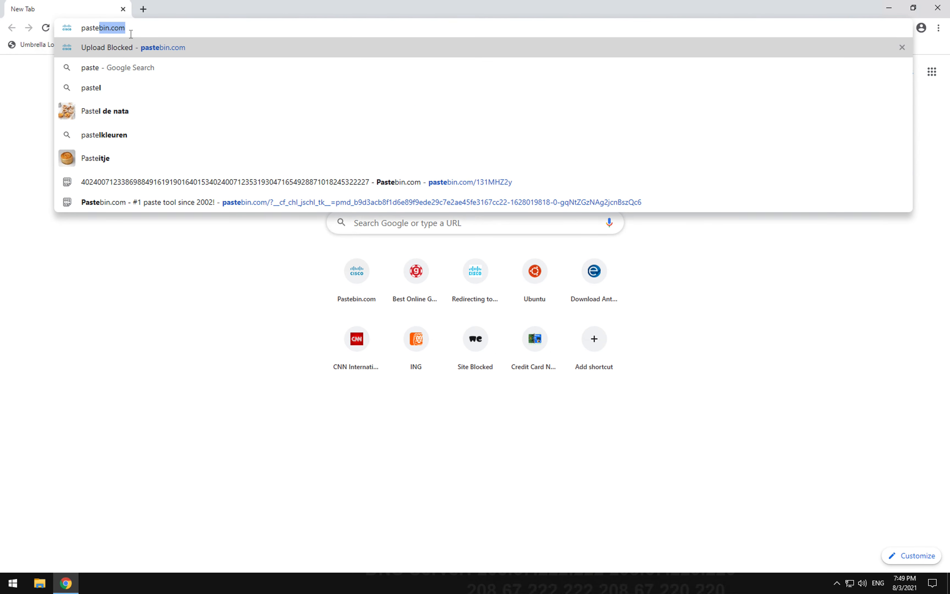
click(212, 51)
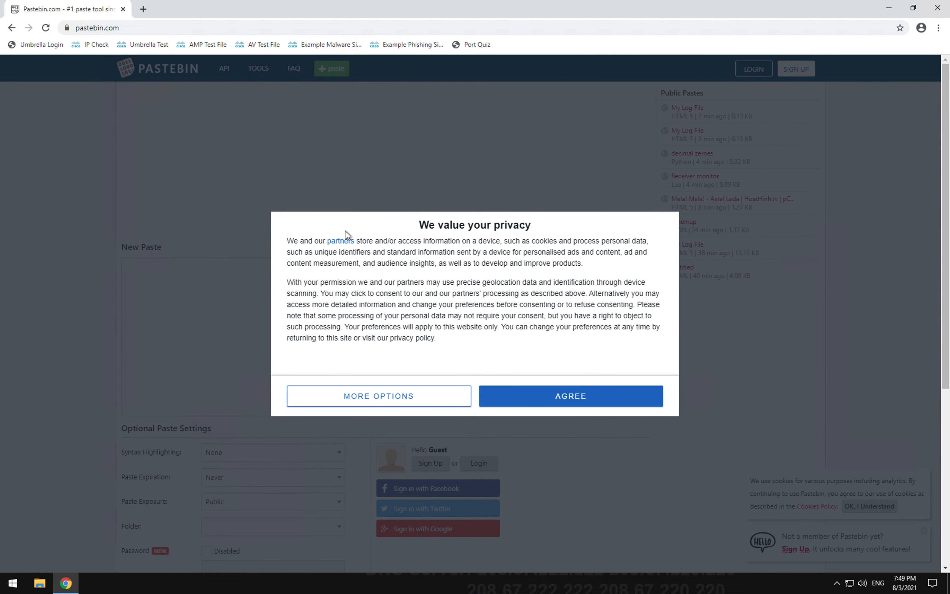
click(515, 393)
Step: Submit a new paste containing the text 'internal only'
click(224, 290)
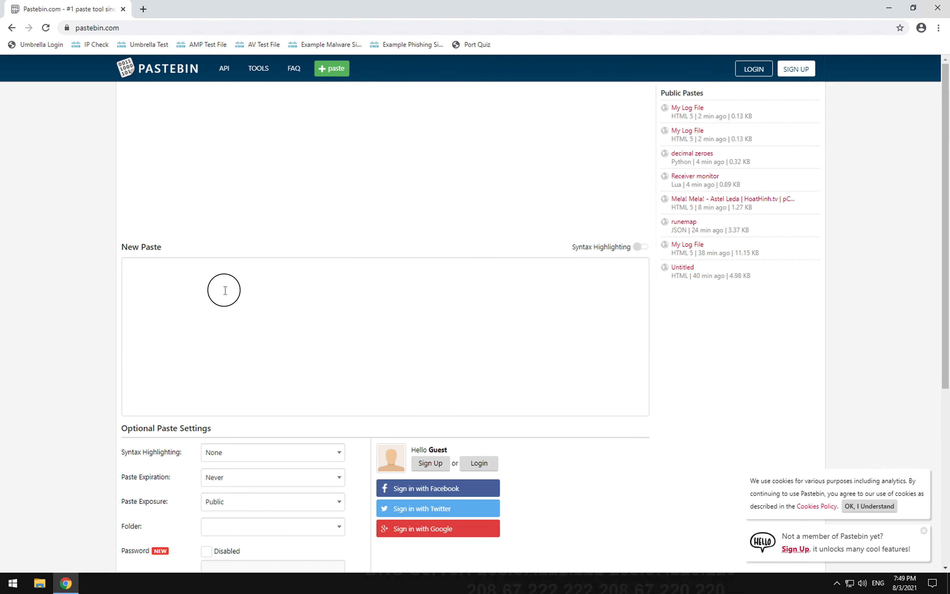
text(in)
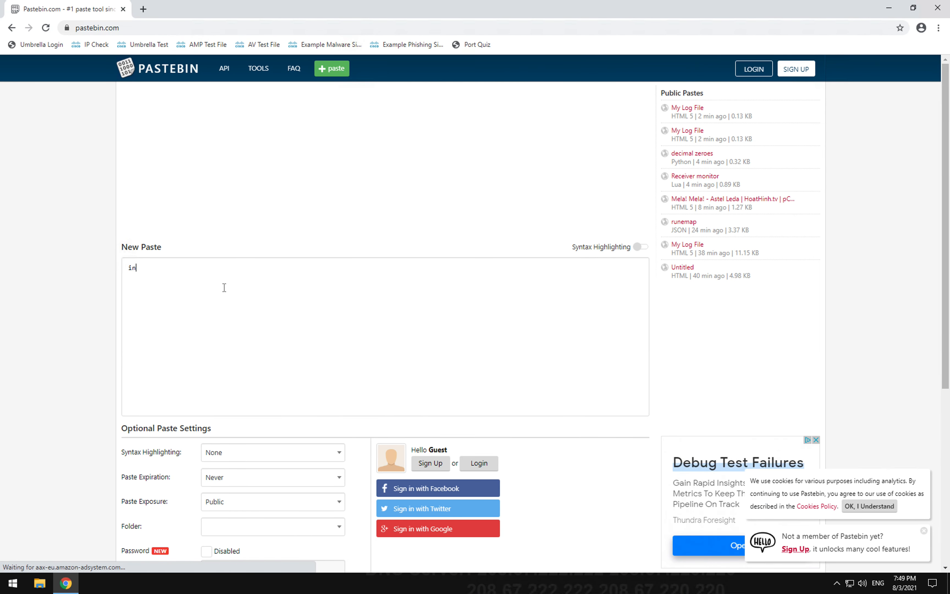
text(ternal only)
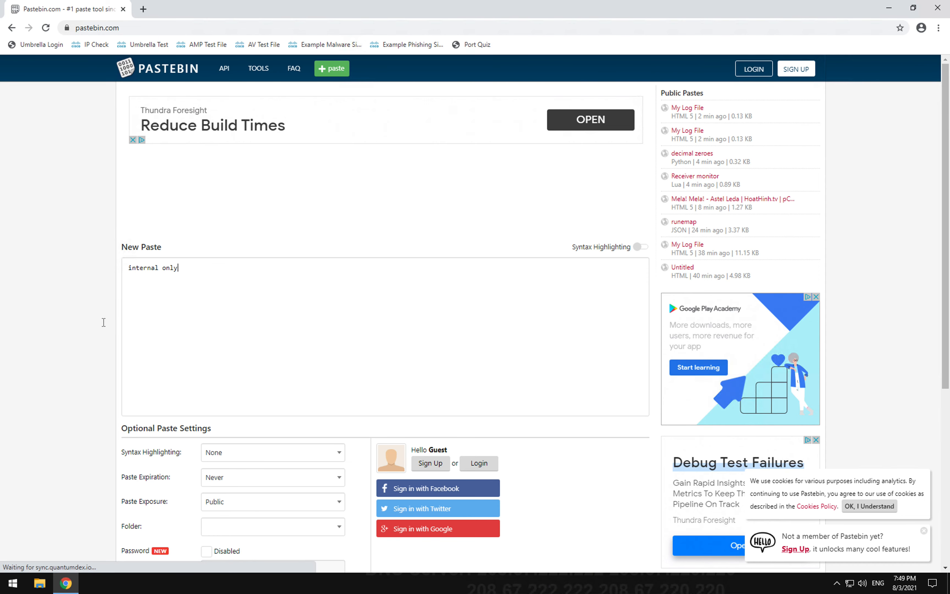
scroll(70, 308, down, 5)
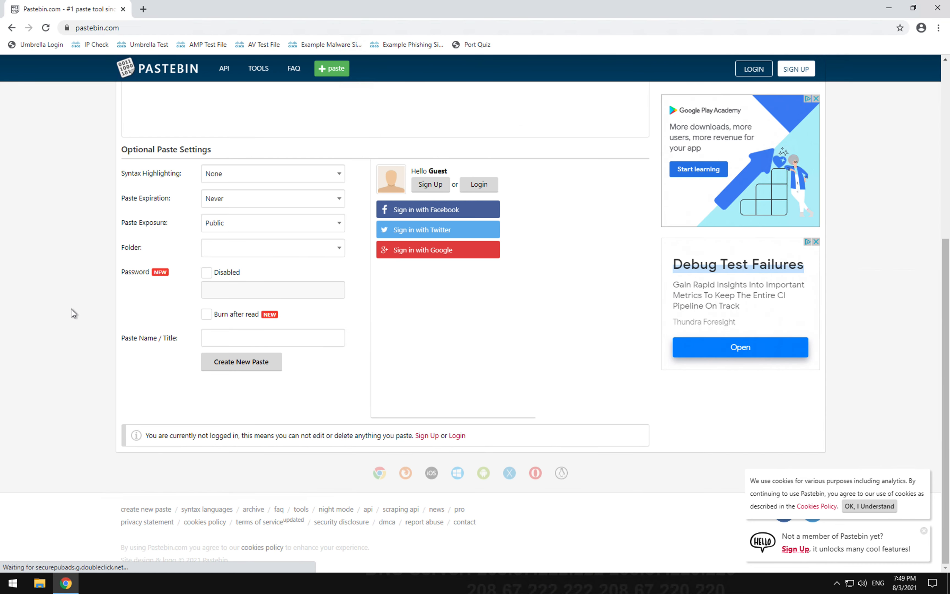
click(237, 362)
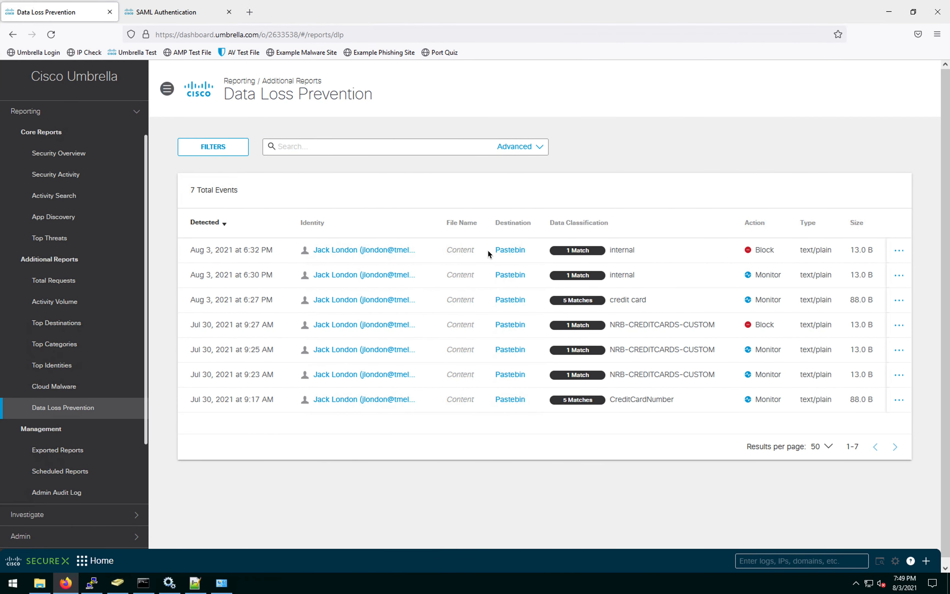
Step: View the DLP report with the 6:32 PM blocked 'internal' Pastebin upload at the top
click(373, 36)
key(Return)
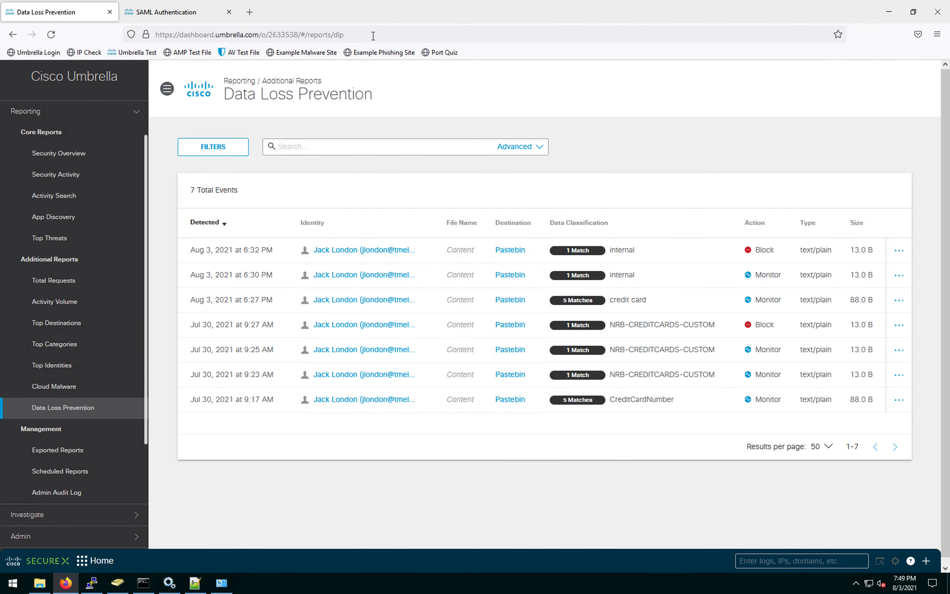